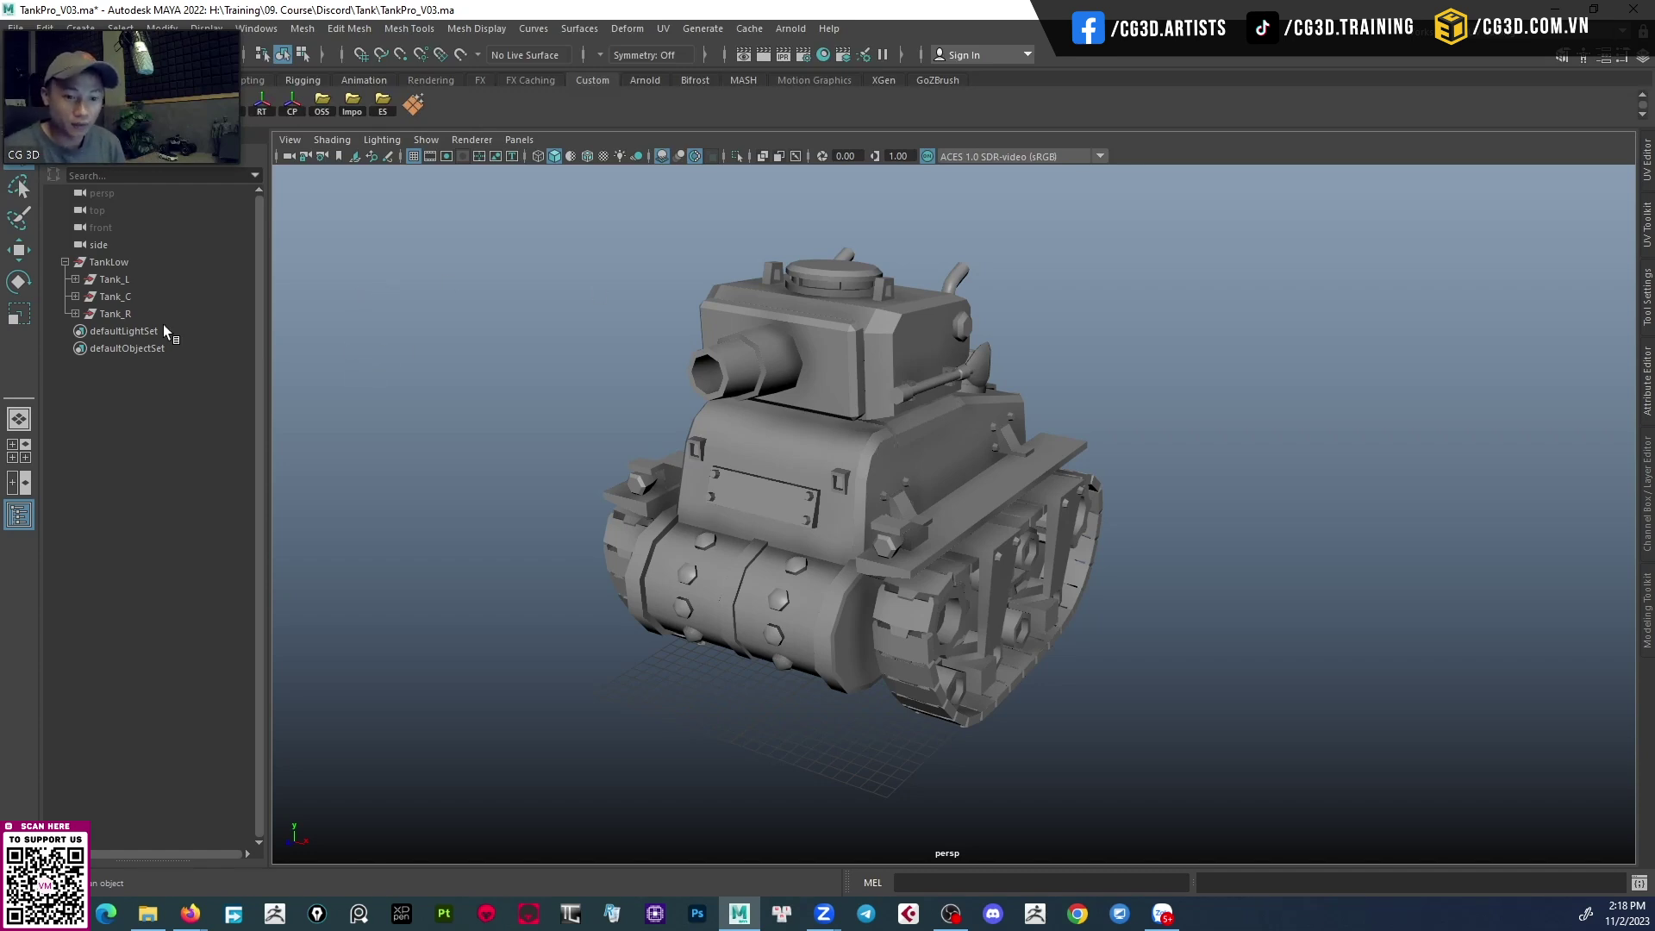
Hide Tank_L and open the UV Editor and UV Toolkit beside the 3D view.
{"action": "left_click", "coordinate": [135, 282]}
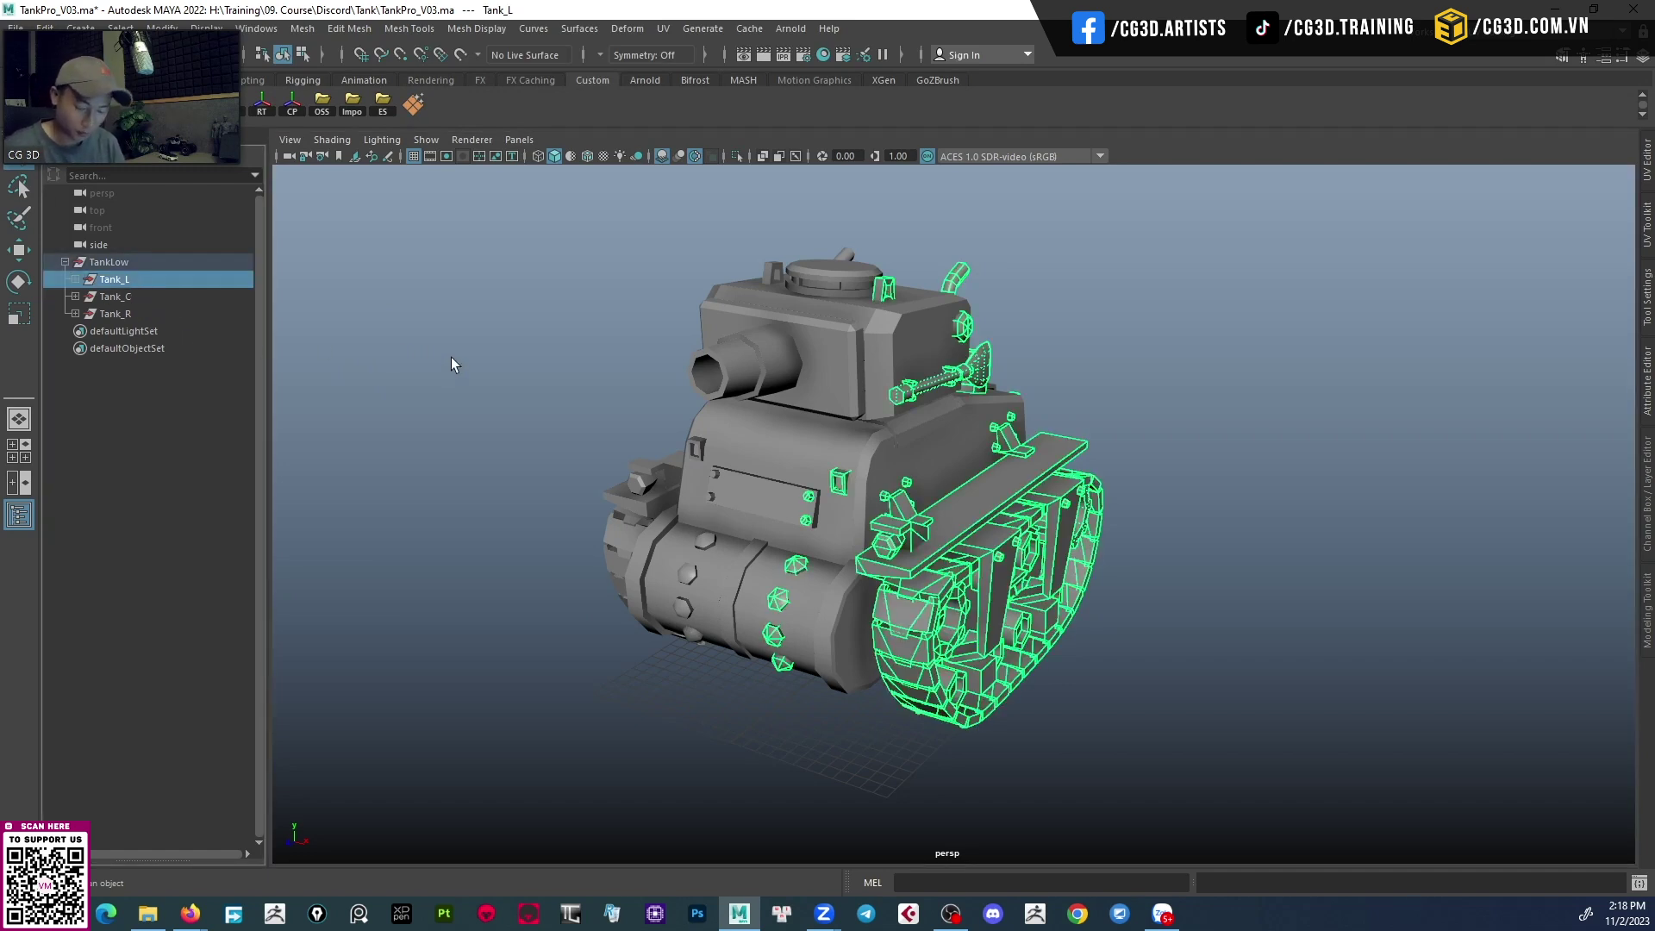
{"action": "key", "text": "ctrl+h"}
{"action": "mouse_move", "coordinate": [945, 538]}
{"action": "left_mouse_down", "text": "alt"}
{"action": "mouse_move", "coordinate": [1030, 600]}
{"action": "mouse_move", "coordinate": [1015, 655]}
{"action": "mouse_move", "coordinate": [947, 602]}
{"action": "left_mouse_up", "text": "alt"}
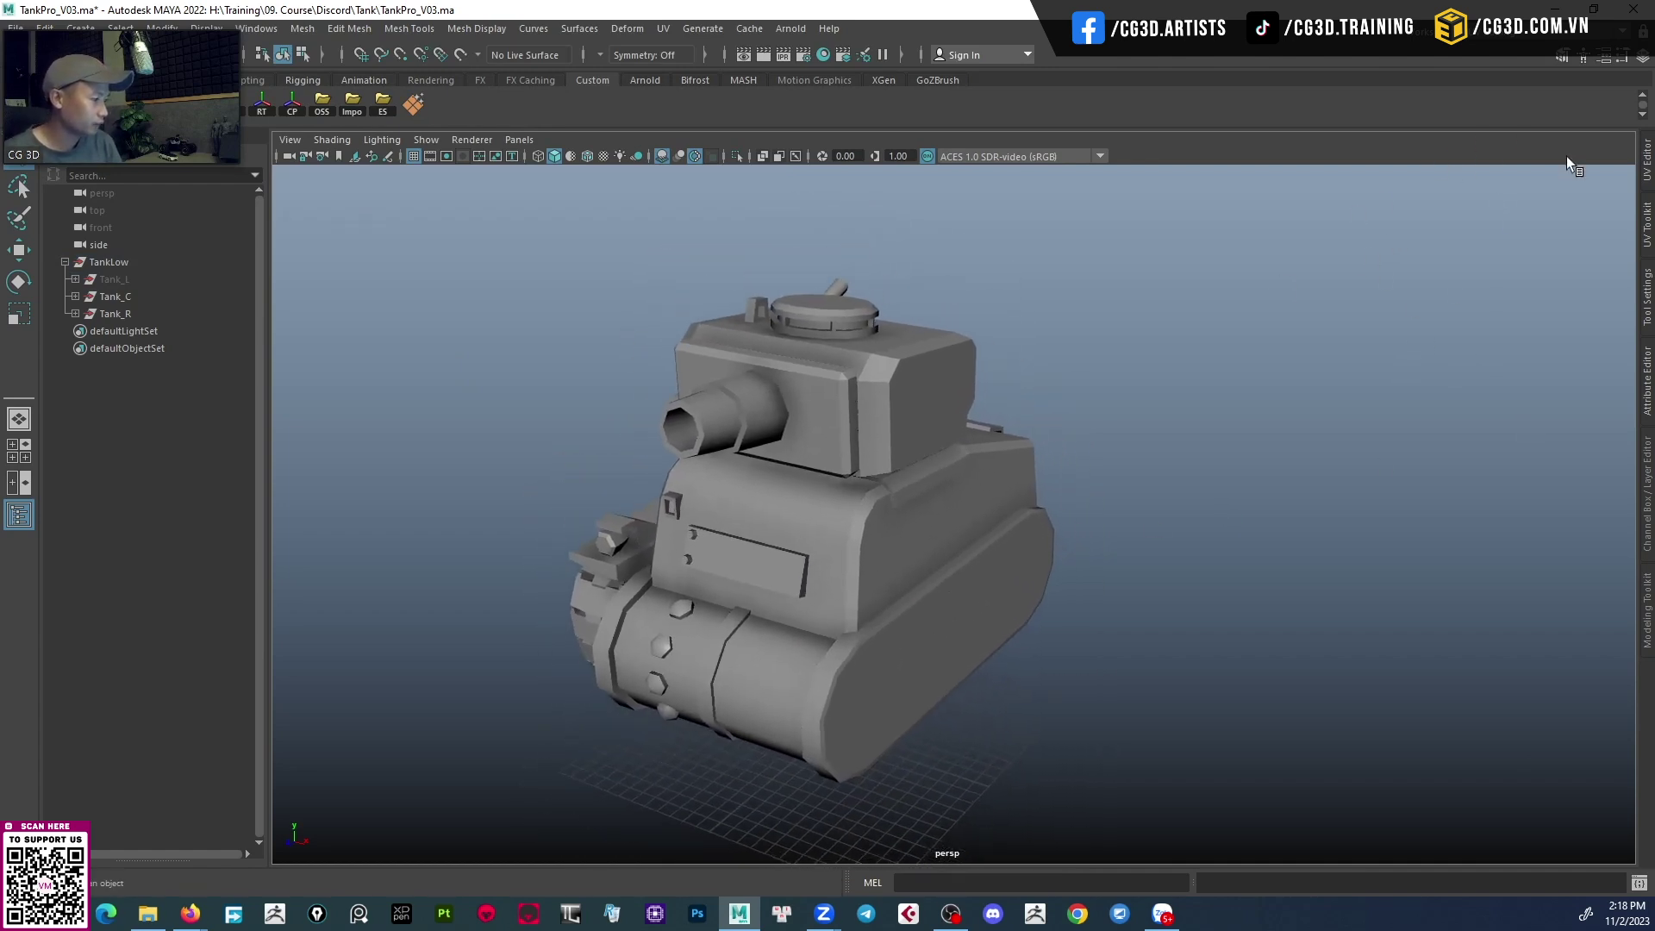
{"action": "left_click", "coordinate": [1647, 162]}
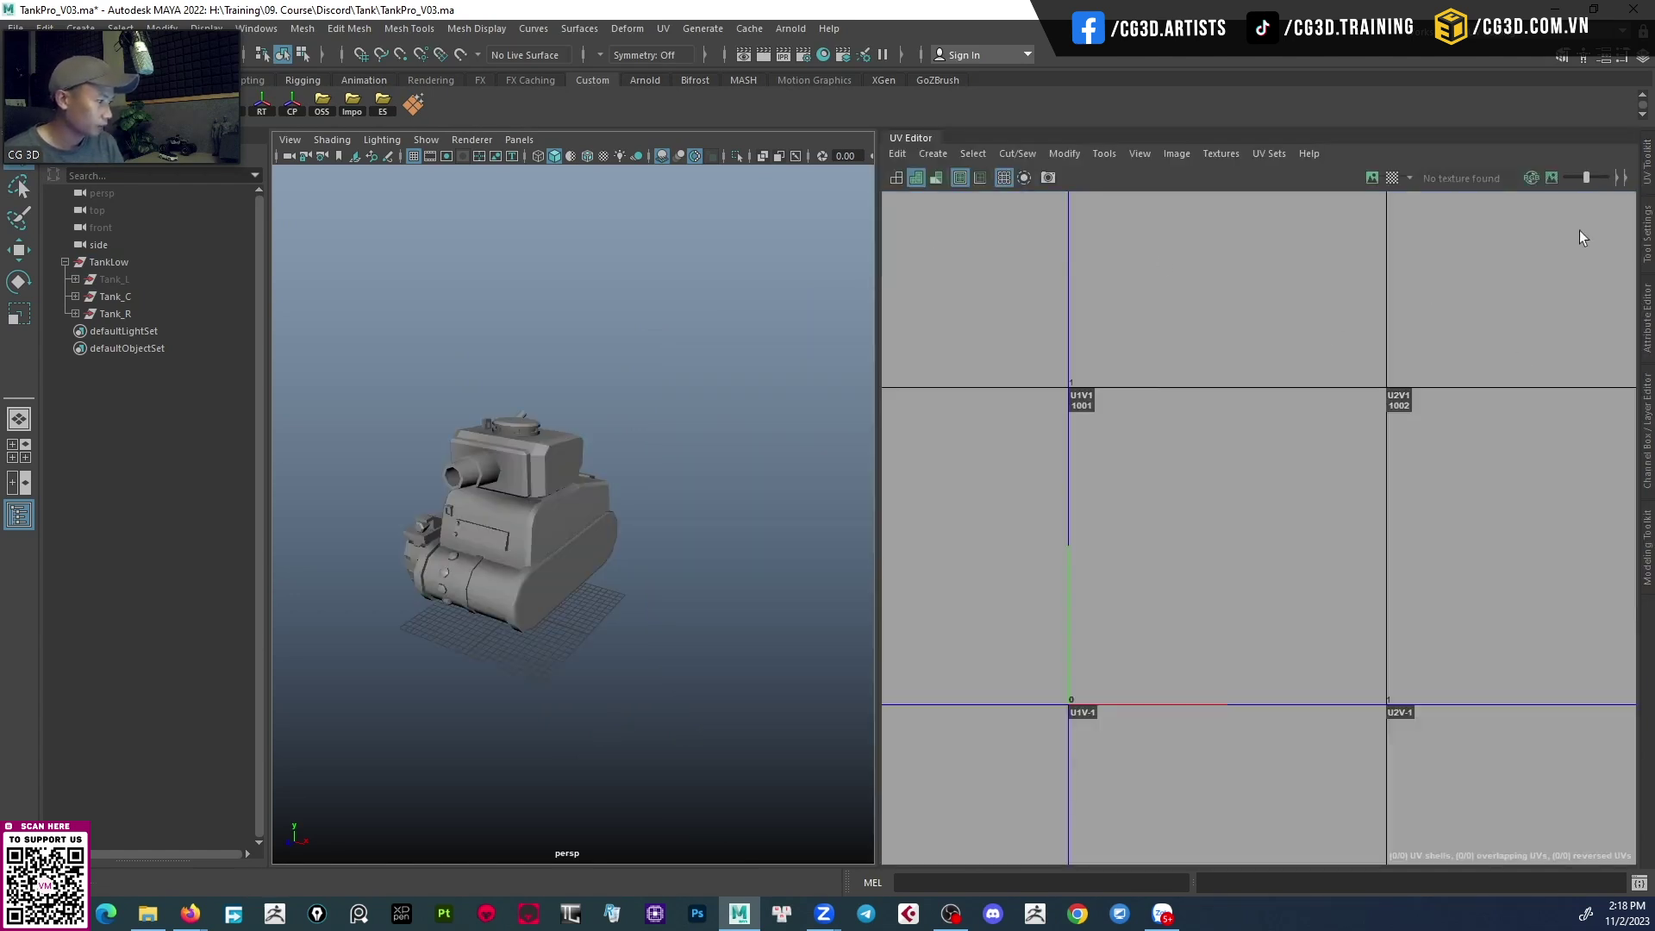
{"action": "left_click", "coordinate": [1648, 172]}
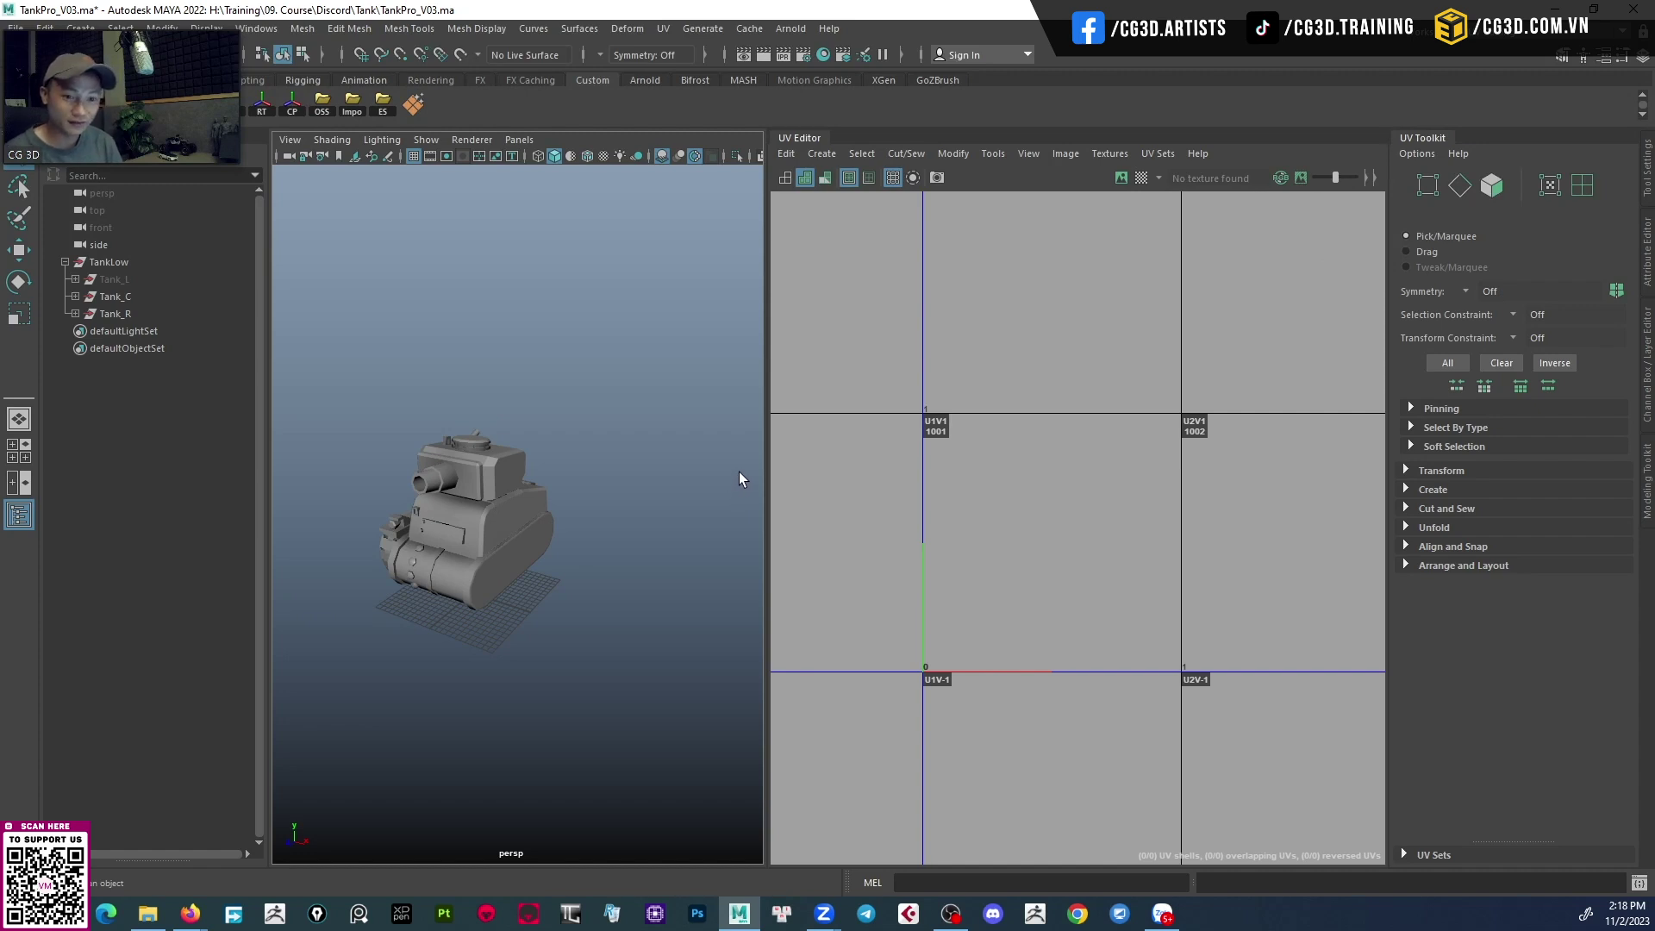
Inspect the remaining tank meshes, then select Tank_C to show its tangled UVs.
{"action": "mouse_move", "coordinate": [478, 535]}
{"action": "left_mouse_down", "text": "alt"}
{"action": "mouse_move", "coordinate": [565, 628]}
{"action": "mouse_move", "coordinate": [630, 294]}
{"action": "left_mouse_up", "text": "alt"}
{"action": "scroll", "coordinate": [565, 627], "scroll_direction": "up", "scroll_amount": 2}
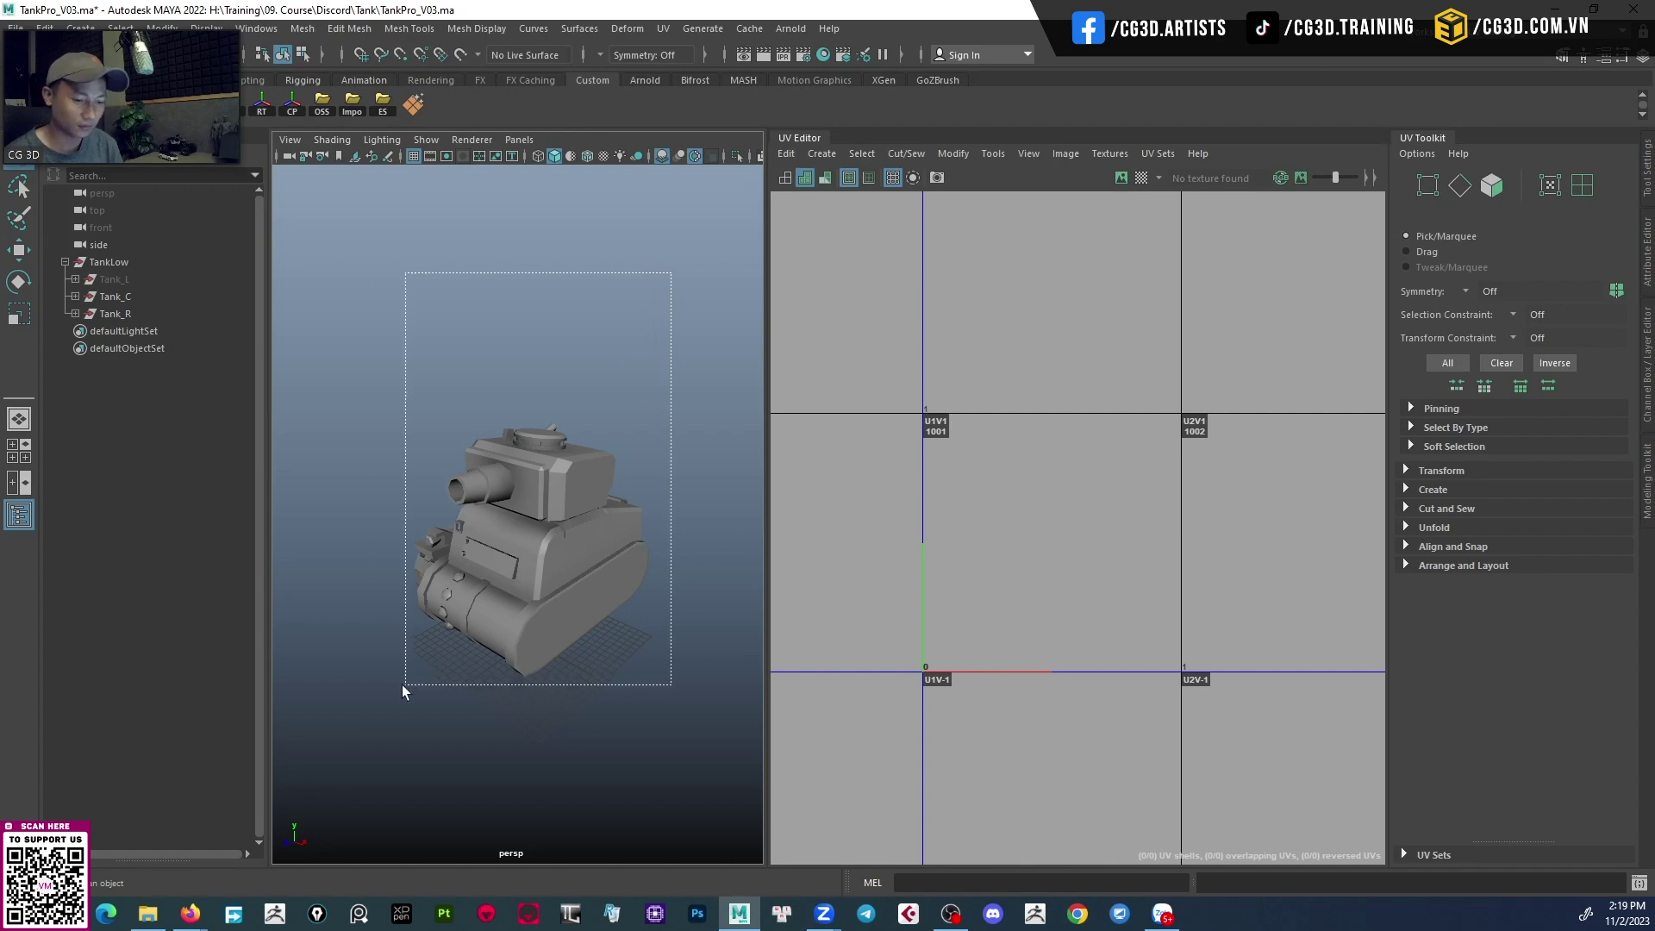
{"action": "left_click_drag", "start_coordinate": [641, 388], "coordinate": [318, 700]}
{"action": "scroll", "coordinate": [993, 578], "scroll_direction": "up", "scroll_amount": 1}
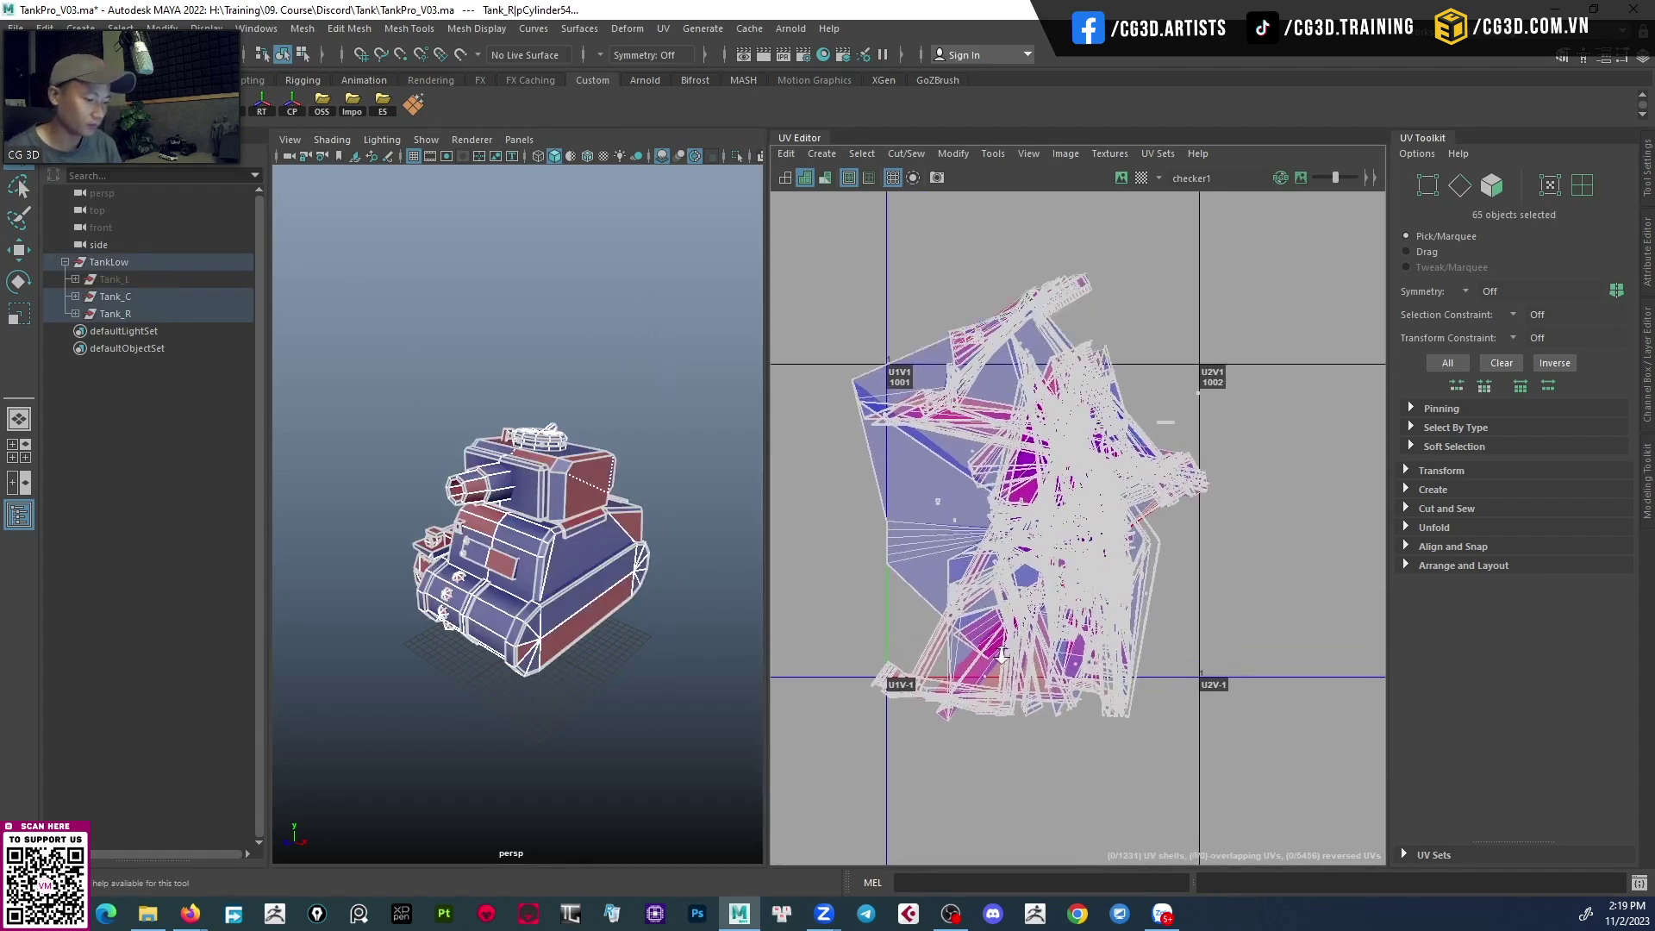
{"action": "scroll", "coordinate": [1005, 552], "scroll_direction": "up", "scroll_amount": 2}
{"action": "scroll", "coordinate": [1022, 512], "scroll_direction": "up", "scroll_amount": 1}
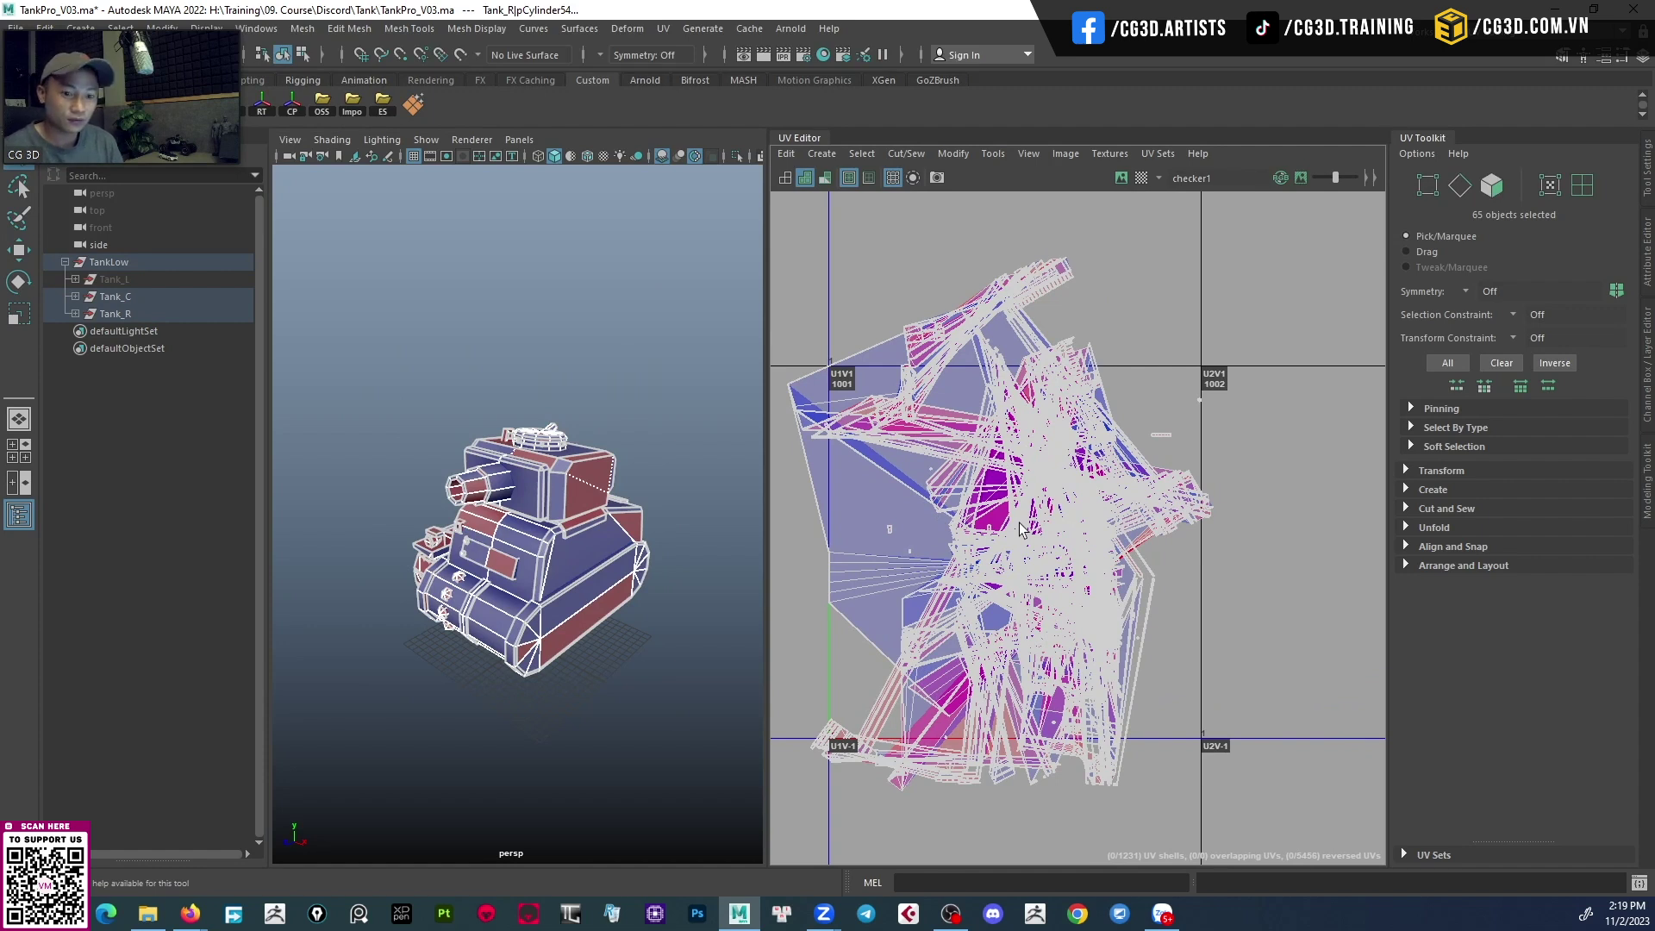
{"action": "left_click", "coordinate": [497, 347]}
{"action": "mouse_move", "coordinate": [497, 347]}
{"action": "left_mouse_down", "text": "alt"}
{"action": "mouse_move", "coordinate": [513, 411]}
{"action": "mouse_move", "coordinate": [598, 473]}
{"action": "left_mouse_up", "text": "alt"}
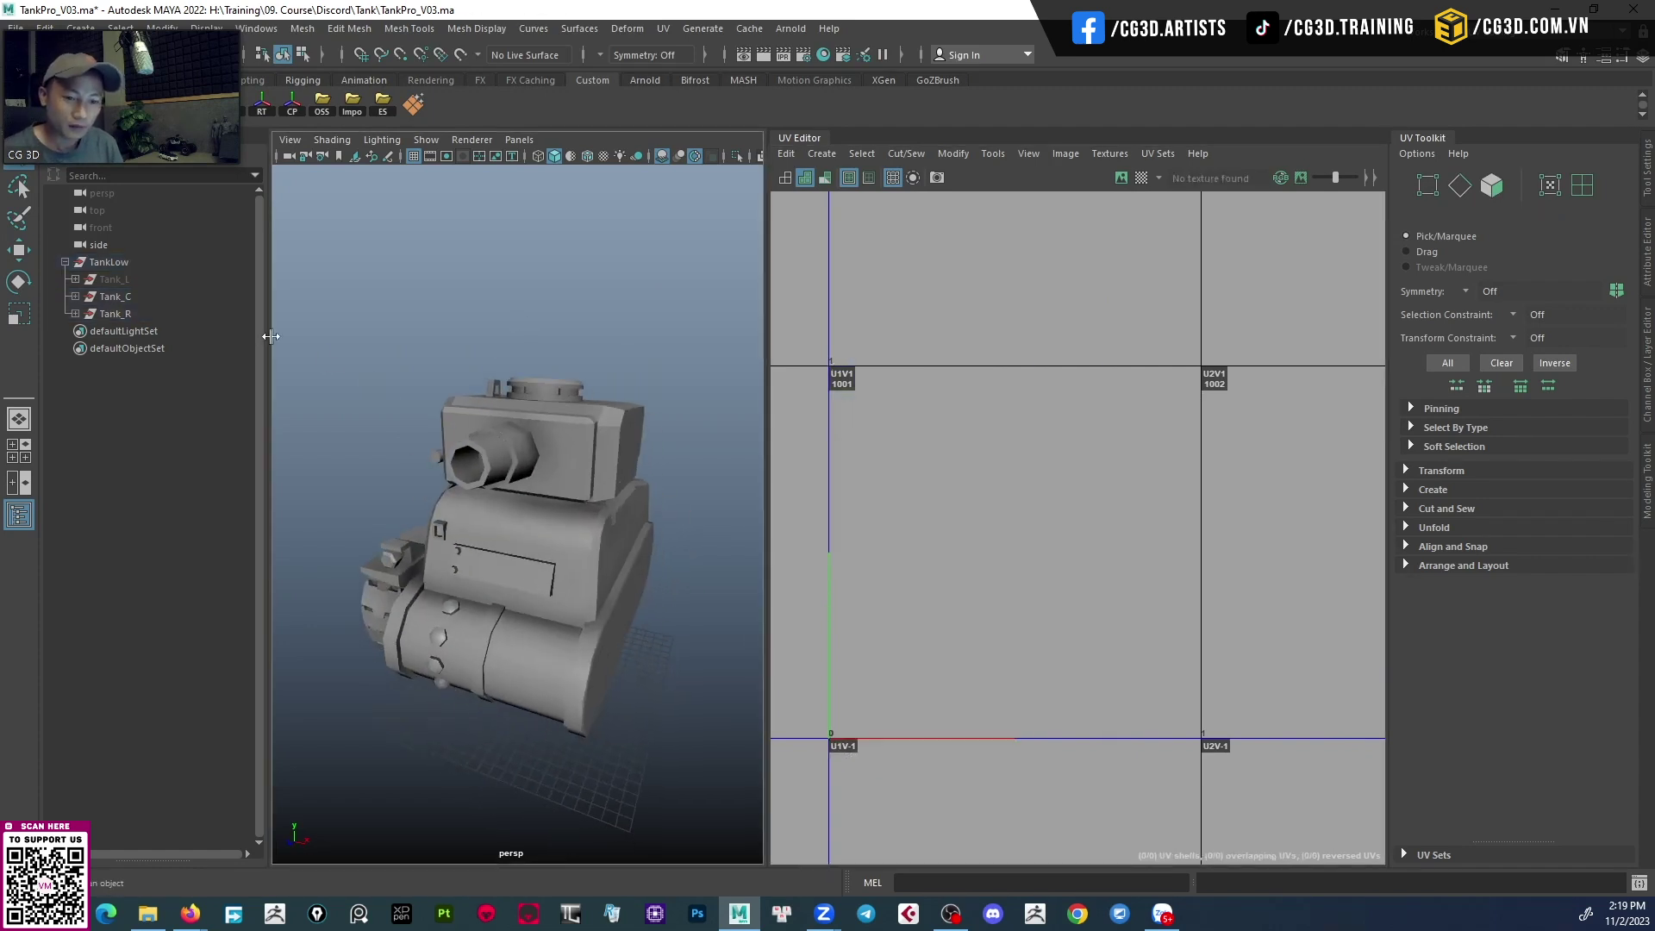
{"action": "left_click", "coordinate": [131, 297]}
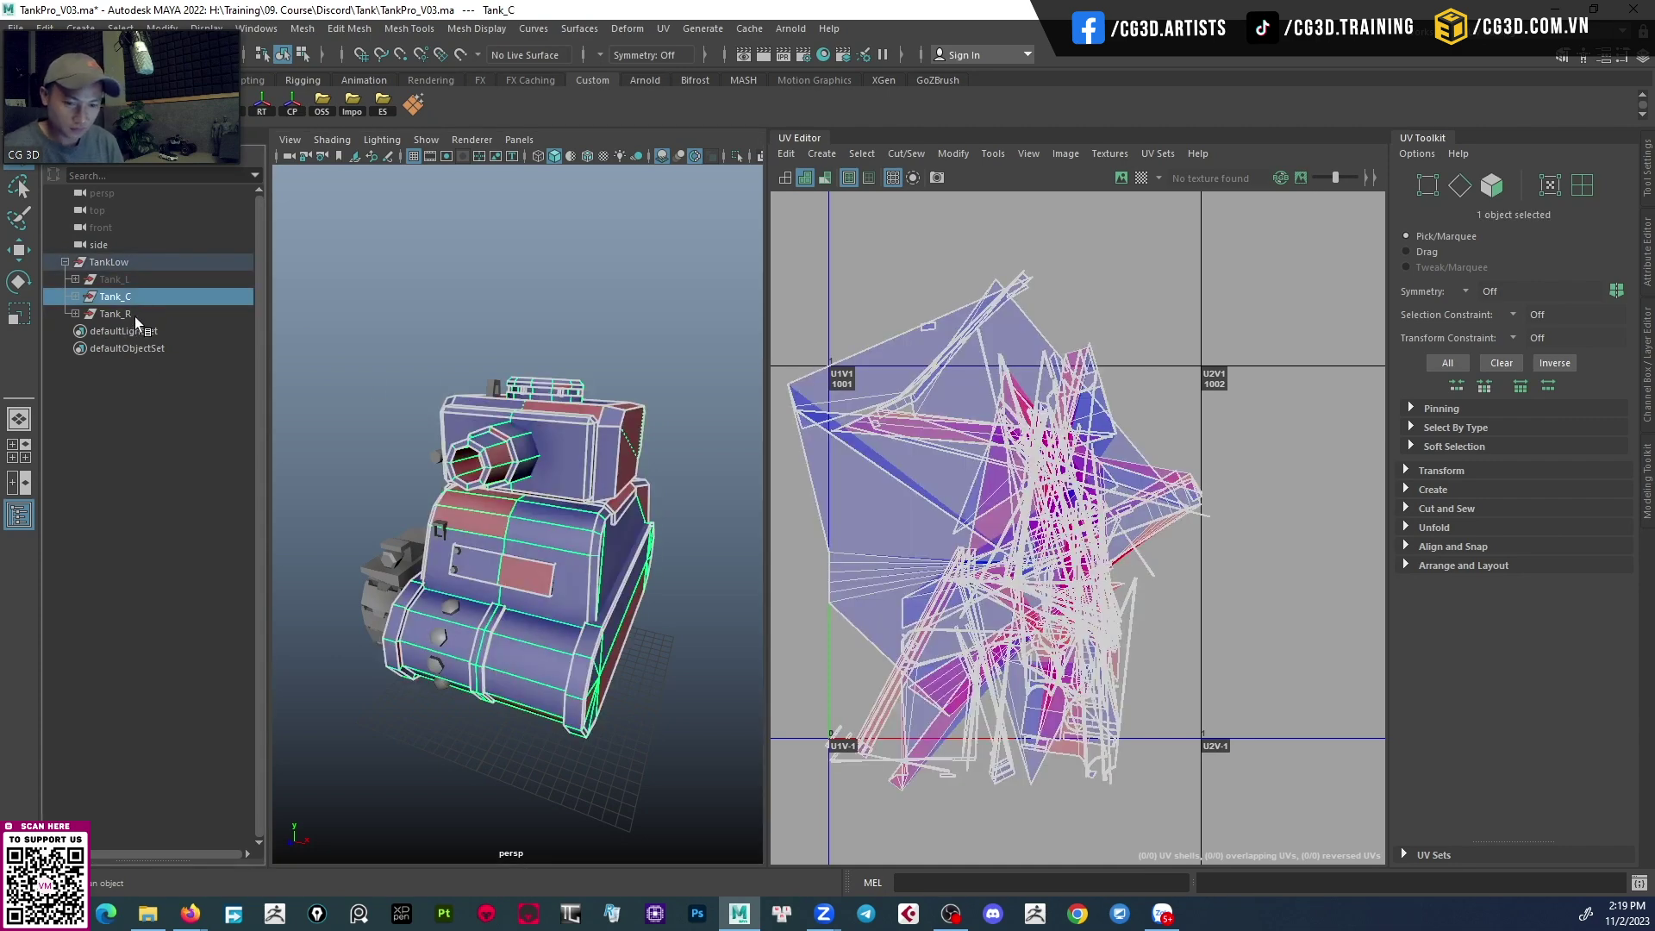
Hide Tank_C and select the right track's long top plank, Tank_R|pCube3.
{"action": "key", "text": "ctrl+h"}
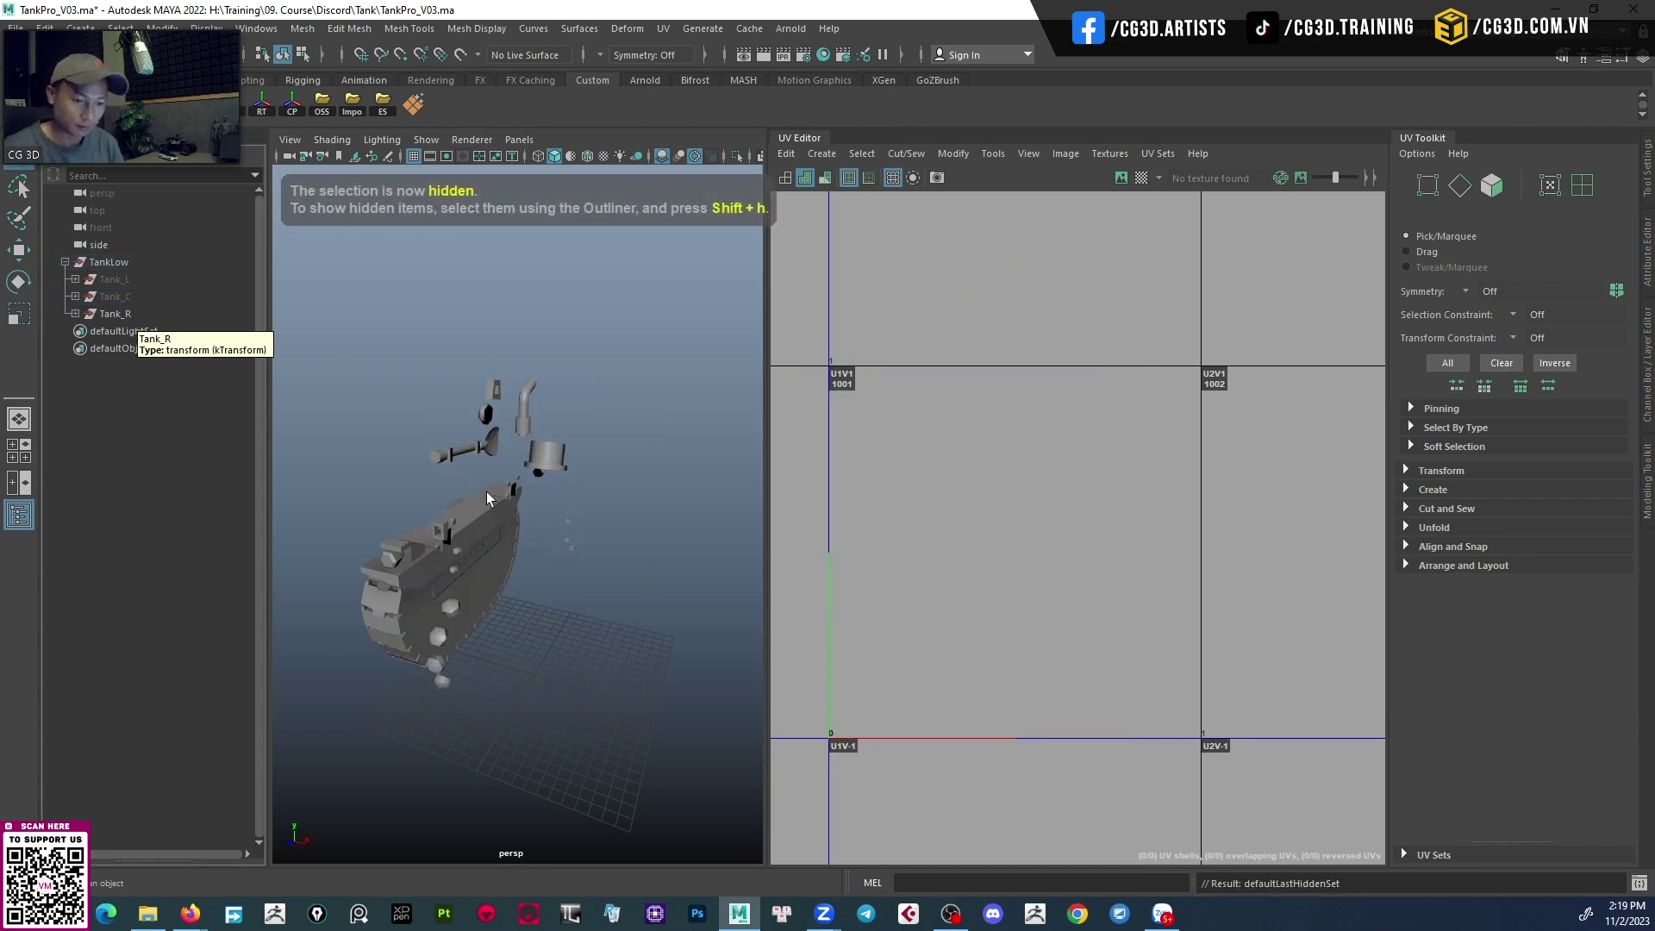
{"action": "mouse_move", "coordinate": [486, 491]}
{"action": "left_mouse_down", "text": "alt"}
{"action": "mouse_move", "coordinate": [521, 535]}
{"action": "mouse_move", "coordinate": [479, 549]}
{"action": "left_mouse_up", "text": "alt"}
{"action": "left_click", "coordinate": [521, 528]}
Orbit and zoom around the plank to inspect its overlapping UV shells.
{"action": "right_click_drag", "start_coordinate": [478, 549], "coordinate": [411, 541], "text": "alt"}
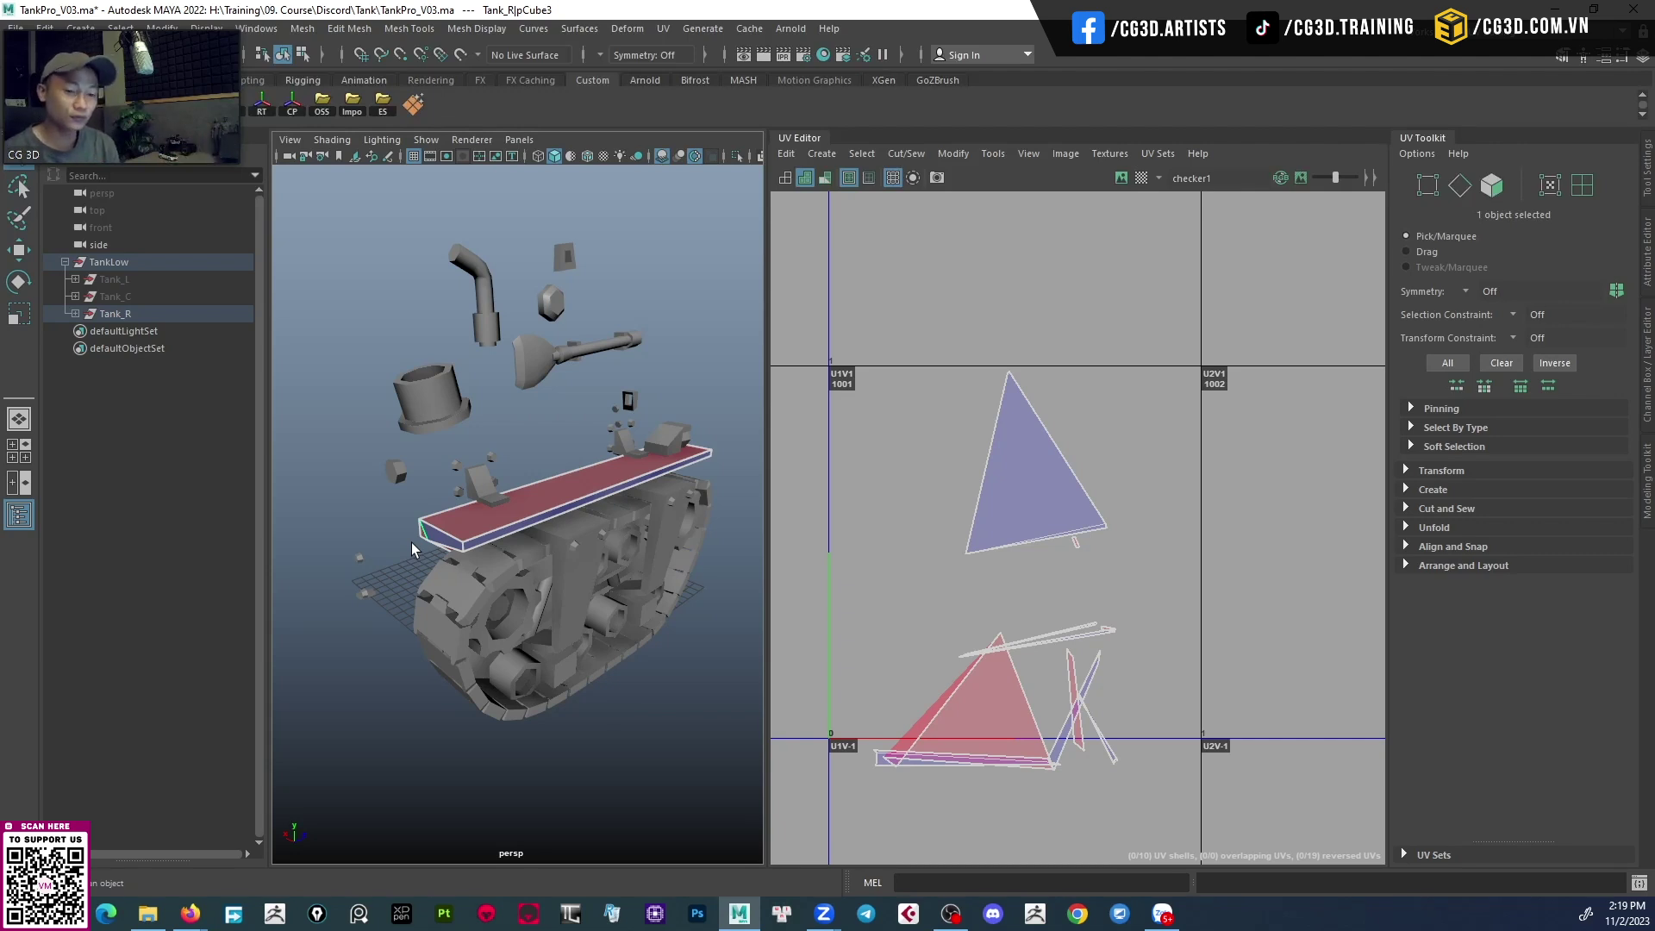
{"action": "mouse_move", "coordinate": [565, 609]}
{"action": "left_mouse_down", "text": "alt"}
{"action": "mouse_move", "coordinate": [586, 514]}
{"action": "mouse_move", "coordinate": [505, 556]}
{"action": "left_mouse_up", "text": "alt"}
{"action": "mouse_move", "coordinate": [1000, 624]}
{"action": "middle_mouse_down", "text": "alt"}
{"action": "mouse_move", "coordinate": [1071, 562]}
{"action": "mouse_move", "coordinate": [1104, 581]}
{"action": "middle_mouse_up", "text": "alt"}
{"action": "left_click_drag", "start_coordinate": [534, 552], "coordinate": [655, 517], "text": "alt"}
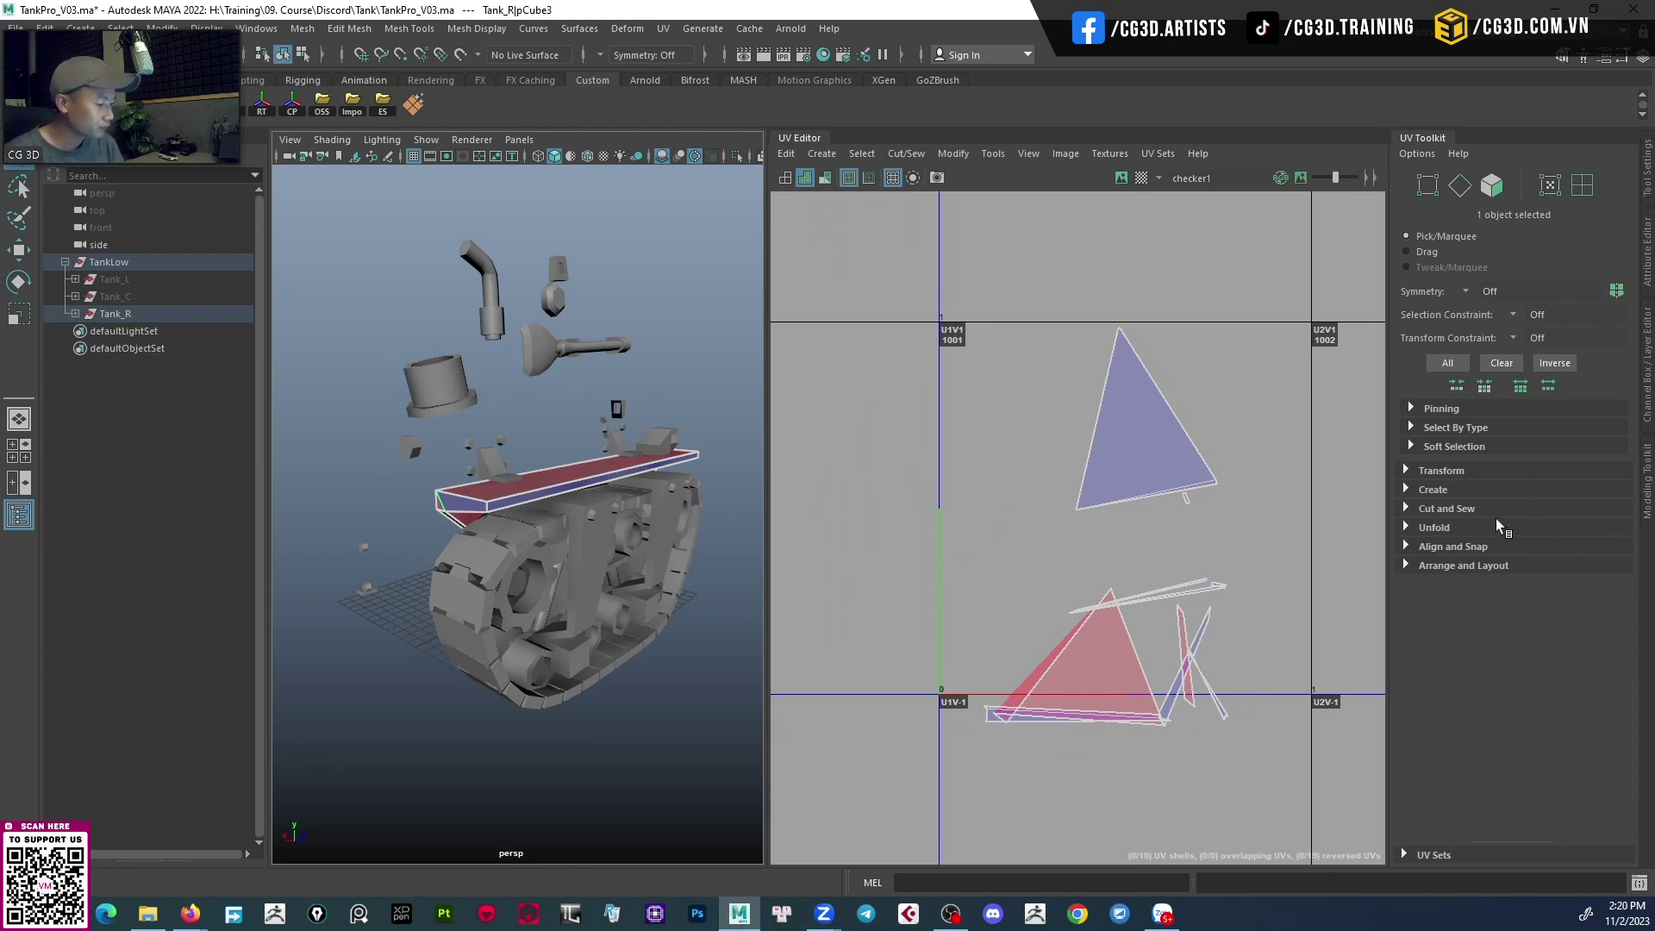
Expand the Create, Unfold and Arrange and Layout sections, then apply Automatic projection to the plank.
{"action": "left_click", "coordinate": [1404, 487]}
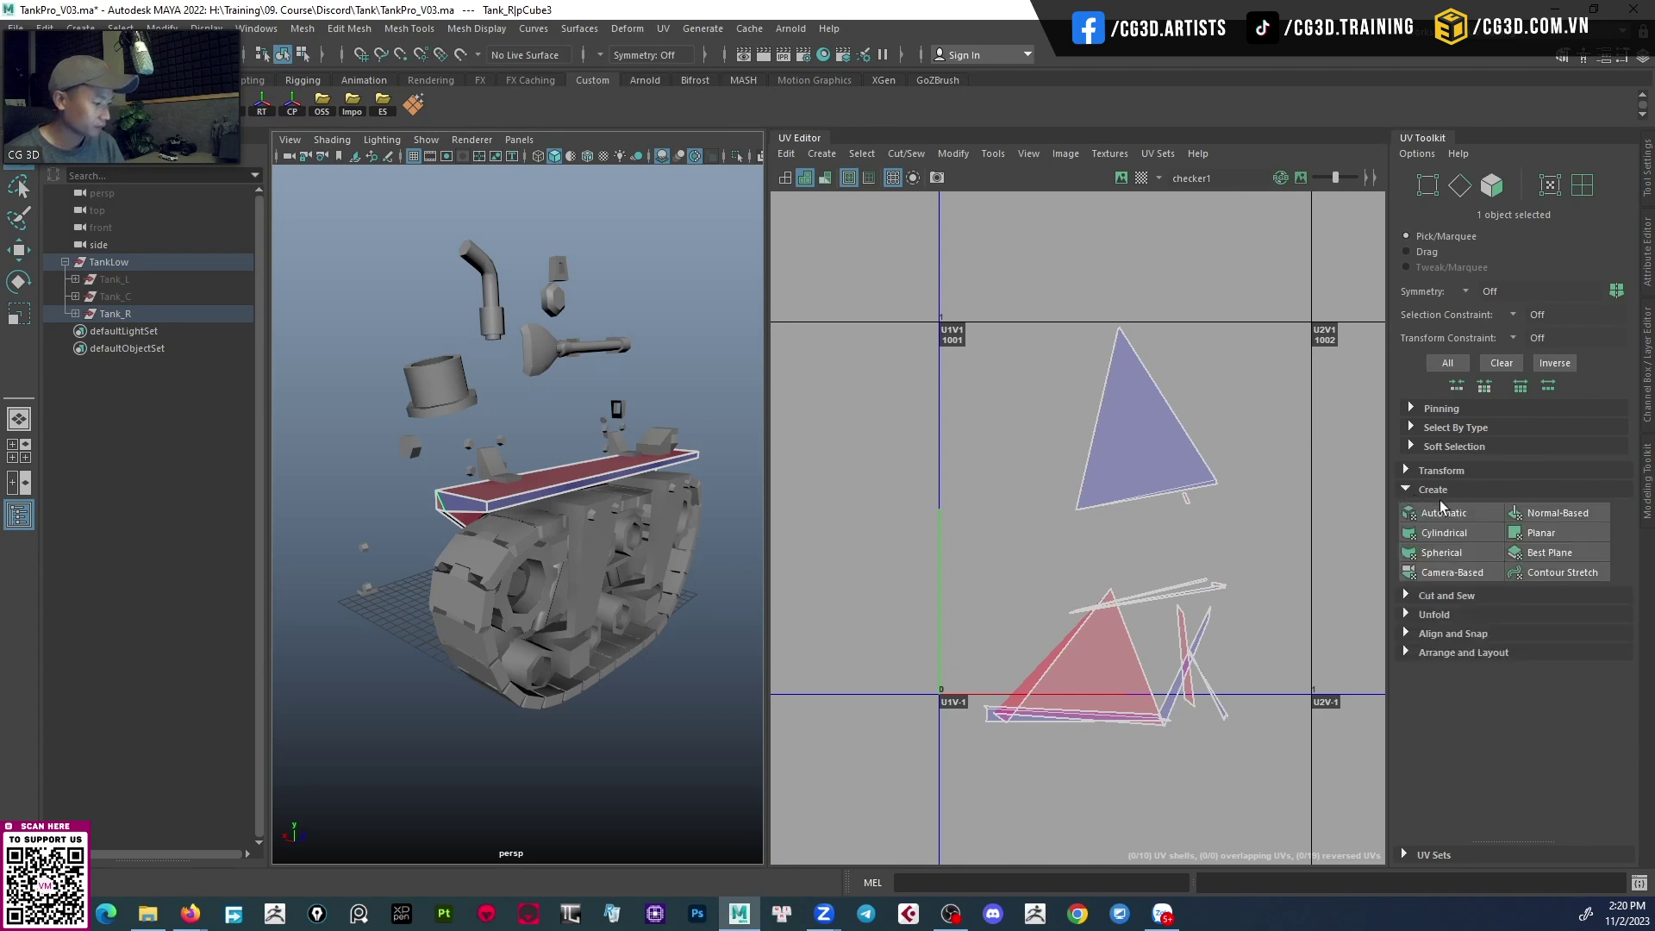
{"action": "left_click", "coordinate": [1409, 613]}
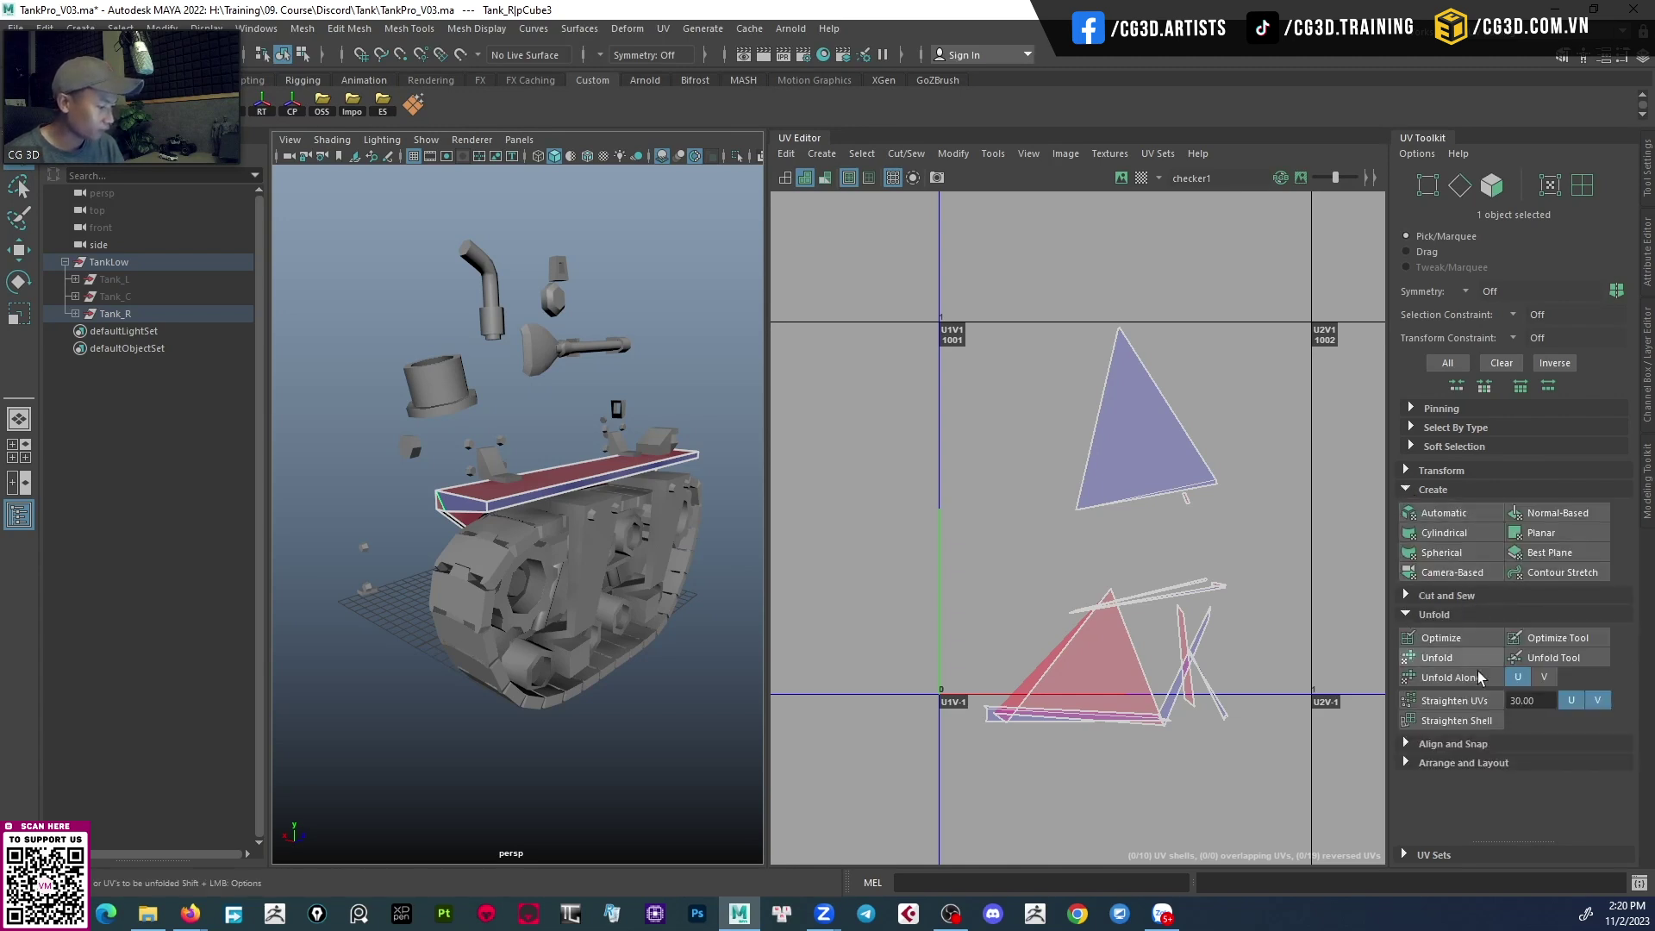
{"action": "left_click", "coordinate": [1406, 762]}
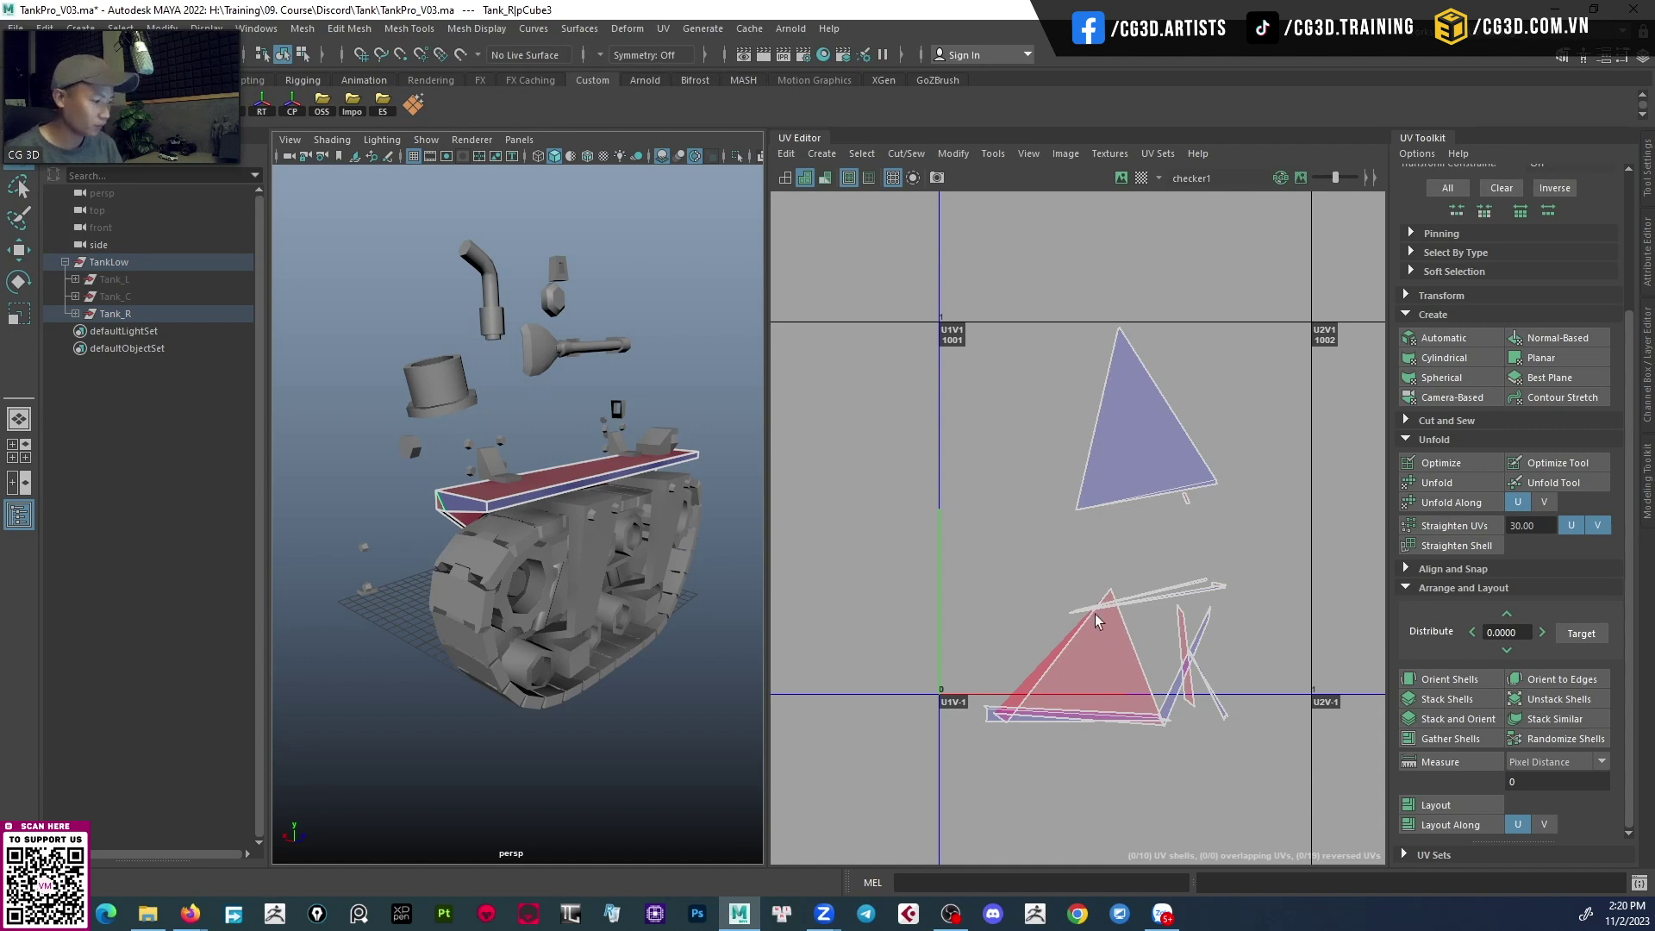
{"action": "scroll", "coordinate": [1112, 612], "scroll_direction": "up", "scroll_amount": 1}
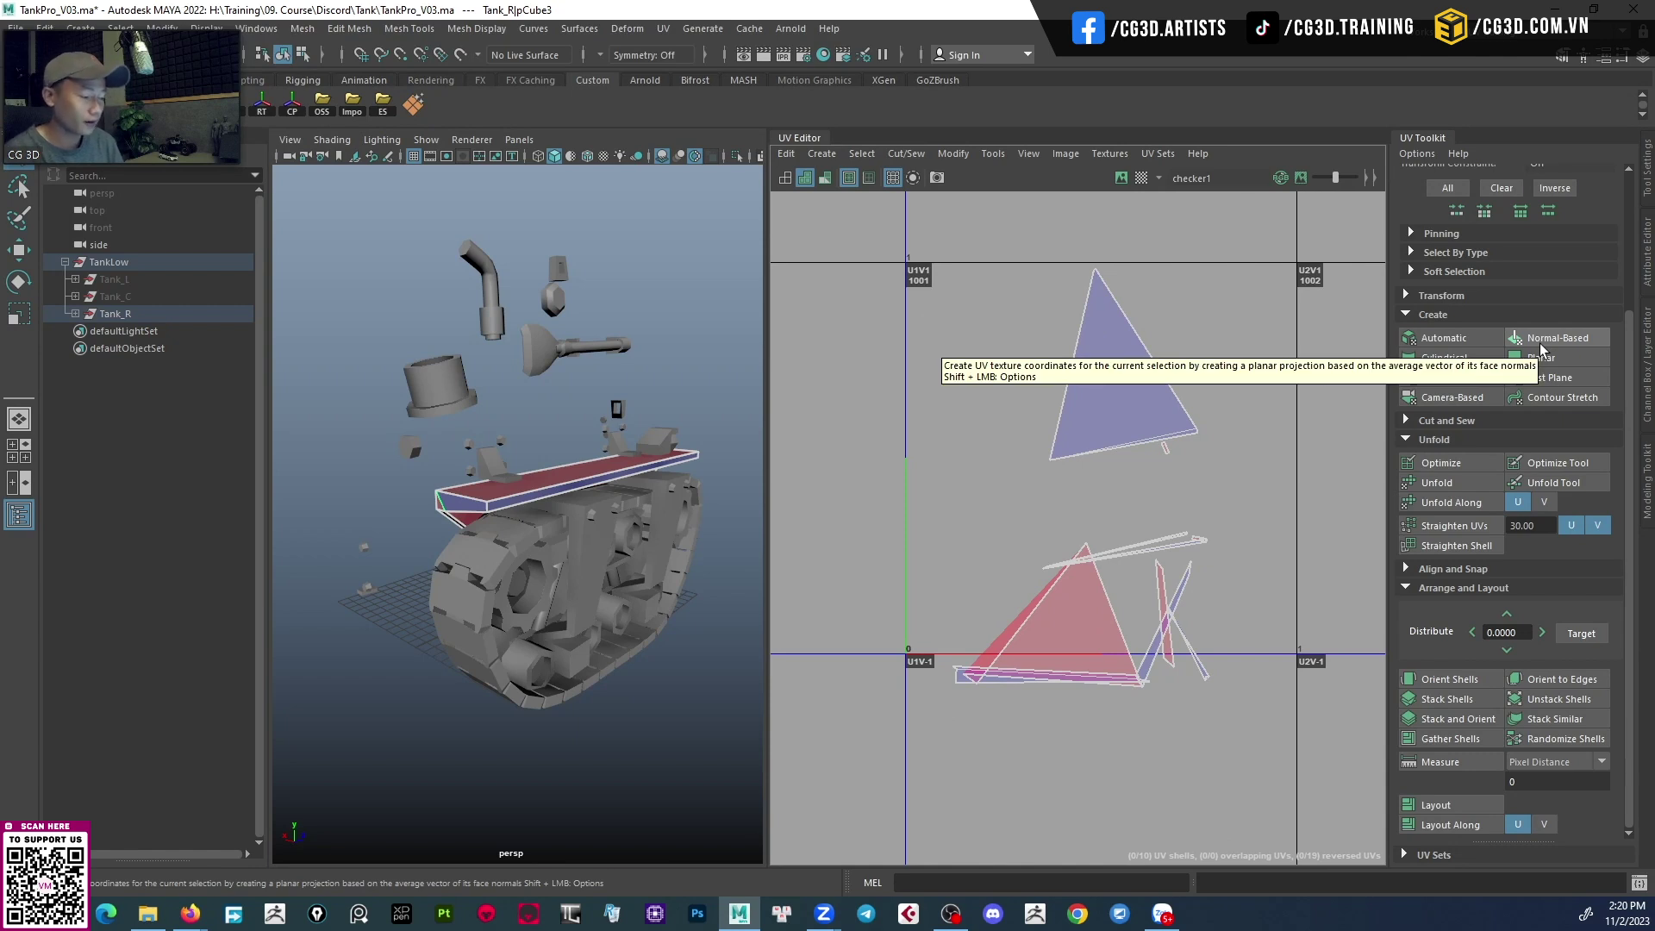
{"action": "left_click", "coordinate": [1445, 339]}
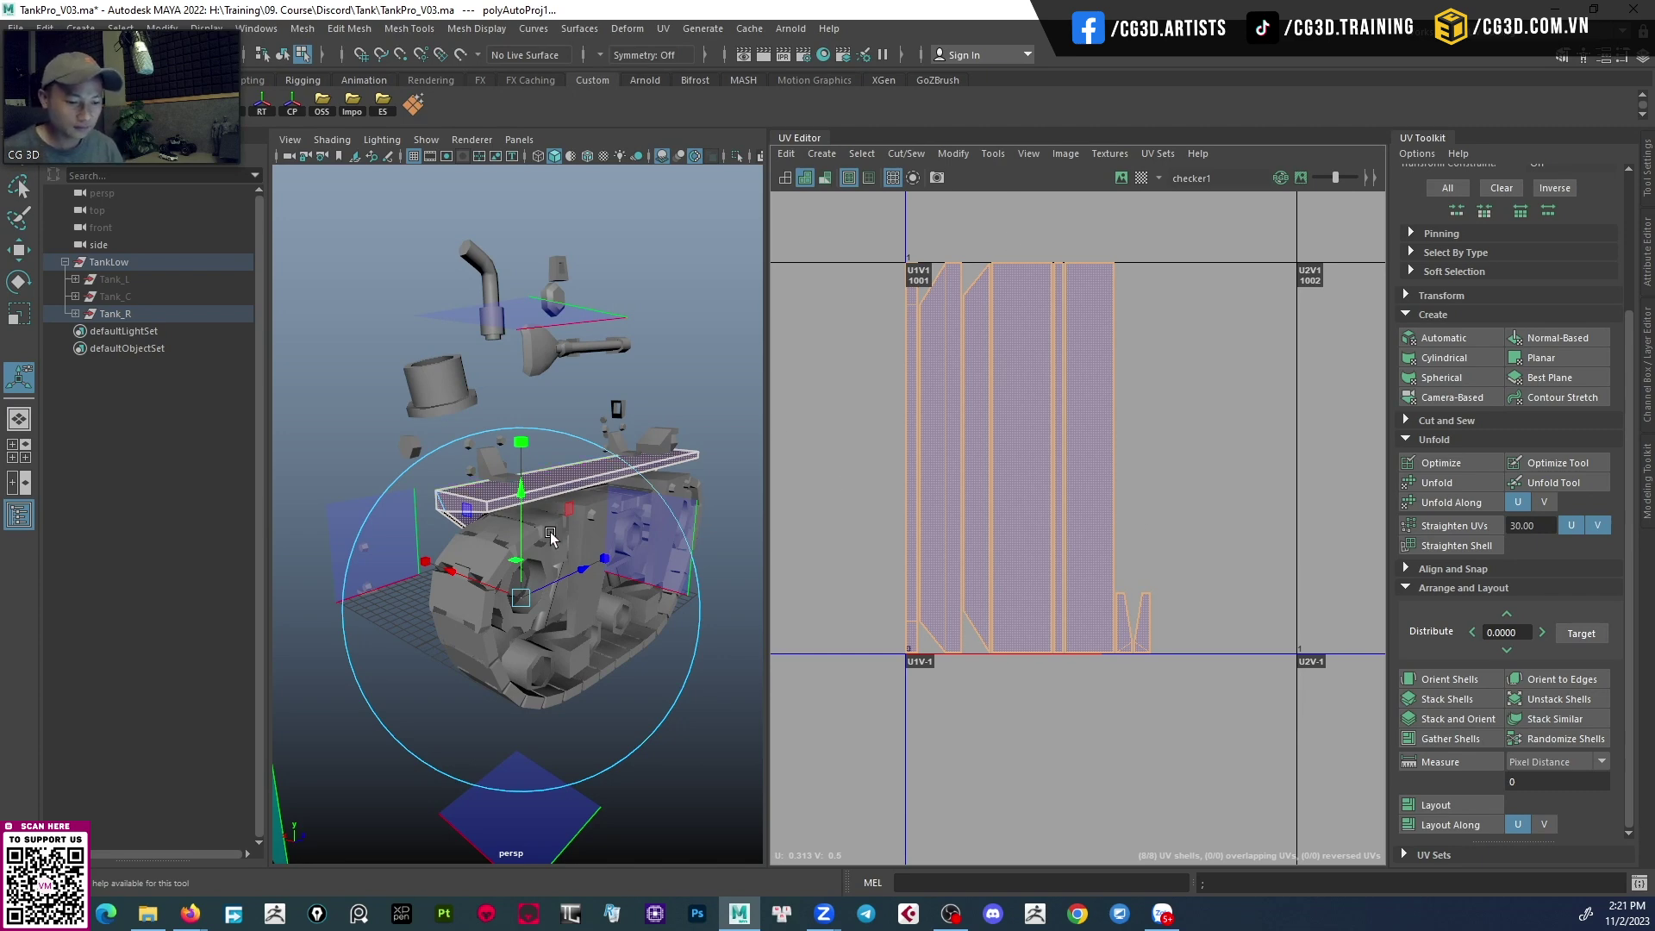
{"action": "mouse_move", "coordinate": [545, 527]}
{"action": "left_mouse_down", "text": "alt"}
{"action": "mouse_move", "coordinate": [466, 531]}
{"action": "mouse_move", "coordinate": [520, 421]}
{"action": "left_mouse_up", "text": "alt"}
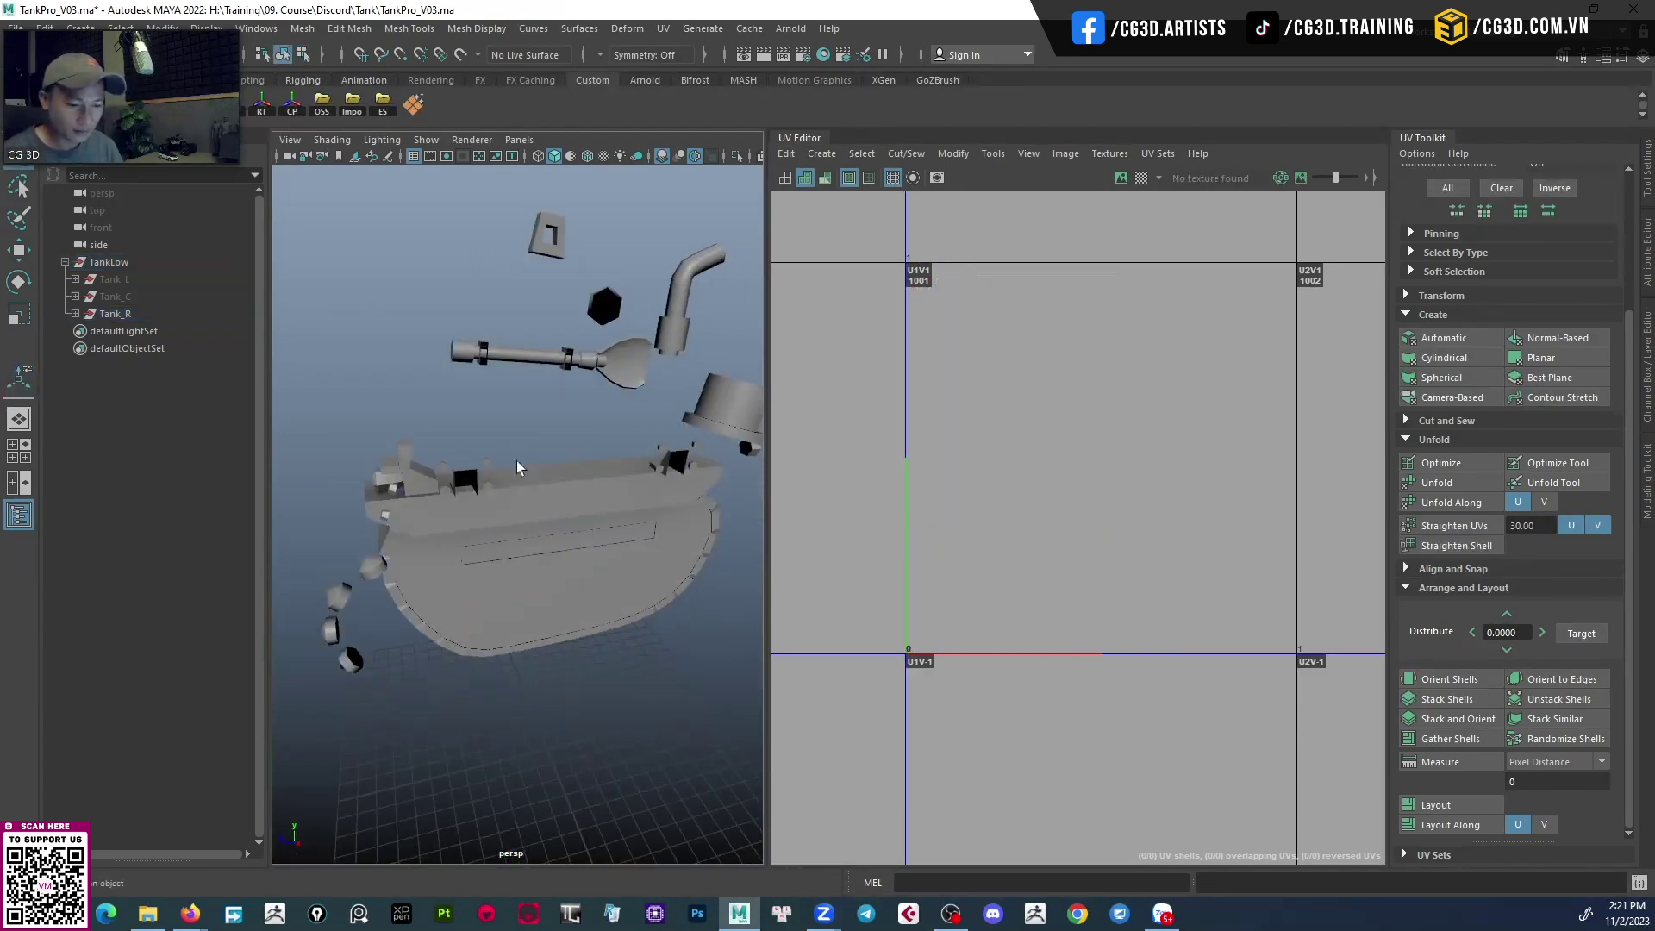
Isolate the top plank with Ctrl+1 and widen the 3D view around it.
{"action": "left_click", "coordinate": [535, 496]}
{"action": "key", "text": "ctrl+1"}
{"action": "mouse_move", "coordinate": [513, 507]}
{"action": "left_mouse_down", "text": "alt"}
{"action": "mouse_move", "coordinate": [448, 565]}
{"action": "mouse_move", "coordinate": [517, 543]}
{"action": "left_mouse_up", "text": "alt"}
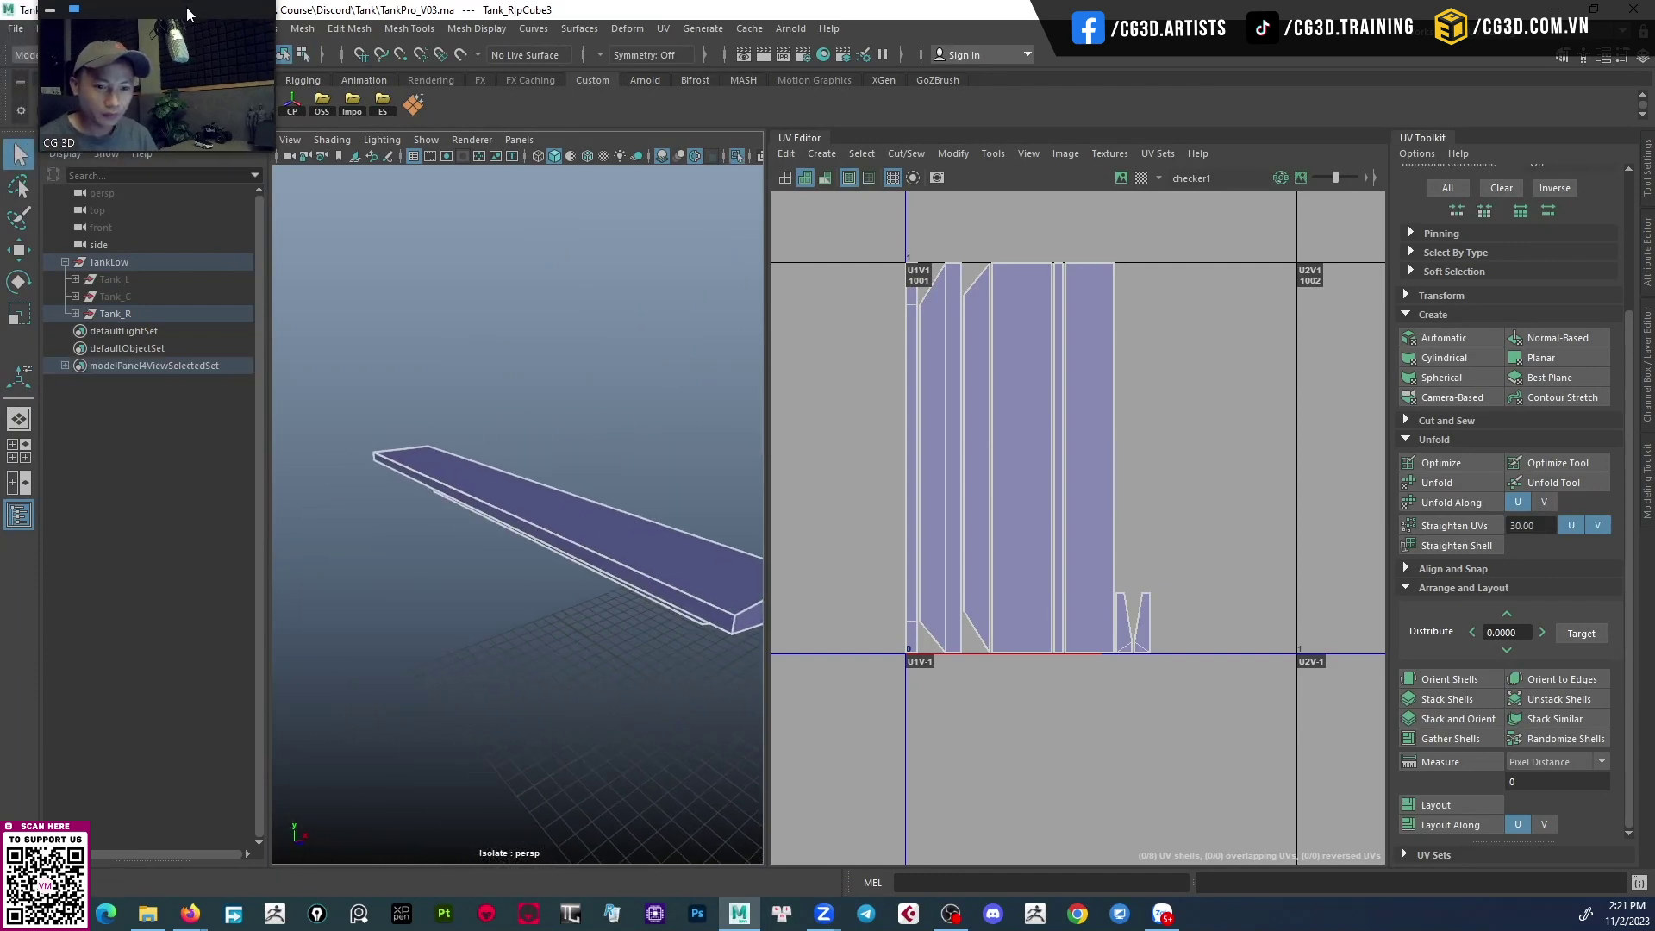
{"action": "left_click_drag", "start_coordinate": [154, 54], "coordinate": [360, 107]}
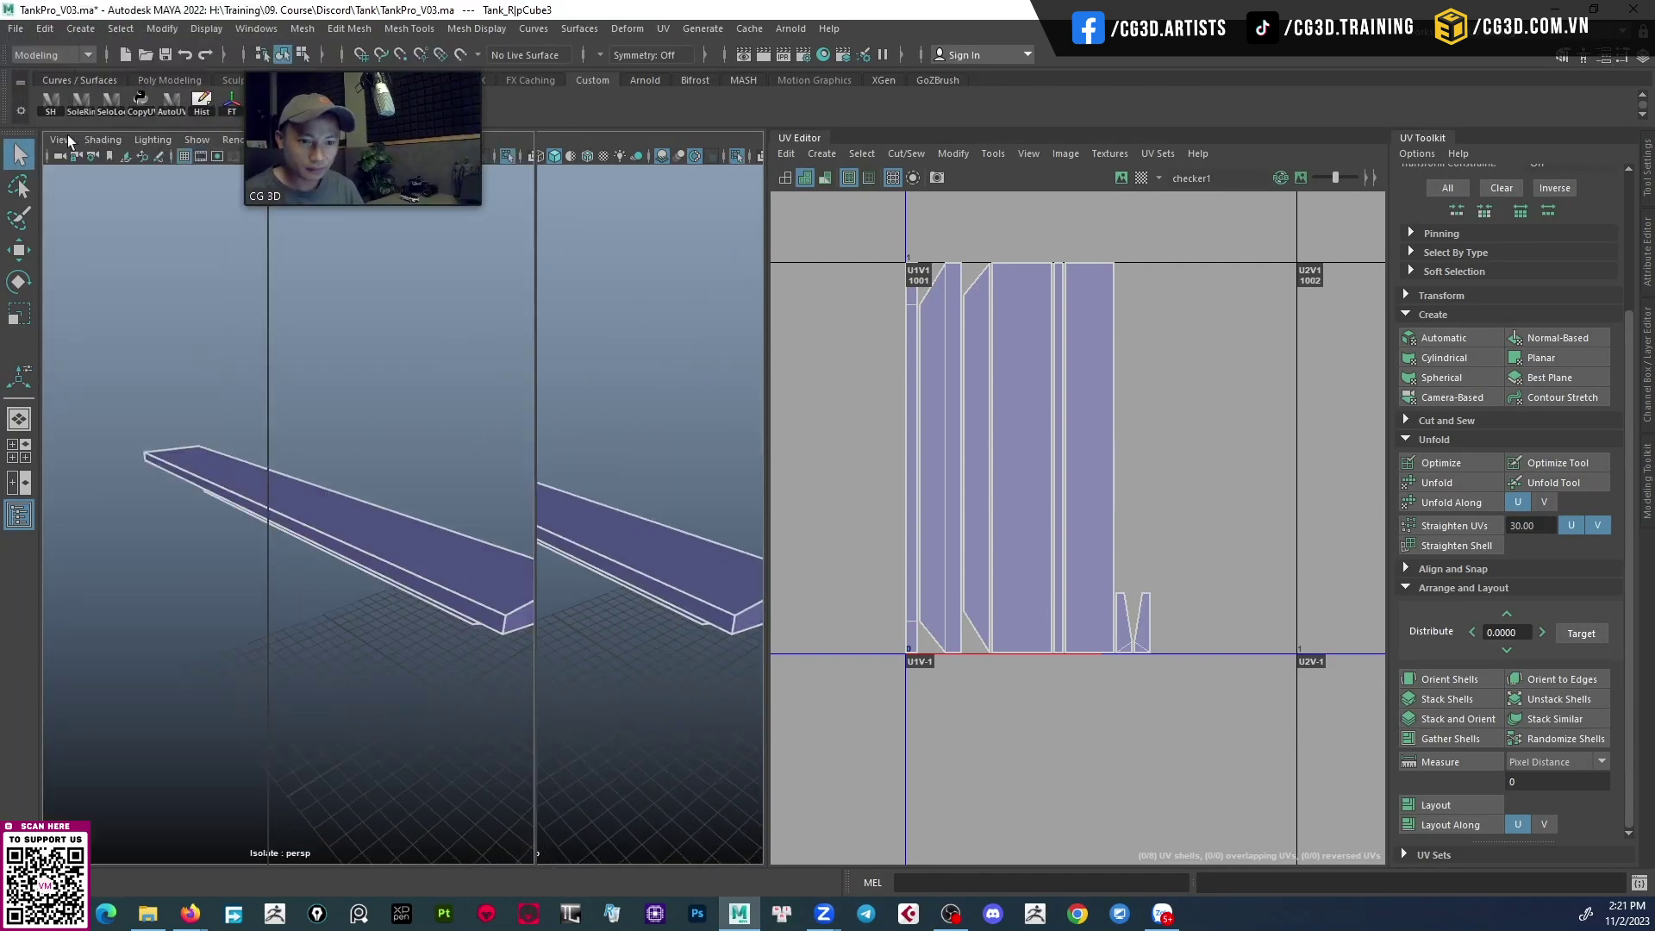
{"action": "left_click_drag", "start_coordinate": [369, 47], "coordinate": [150, 15]}
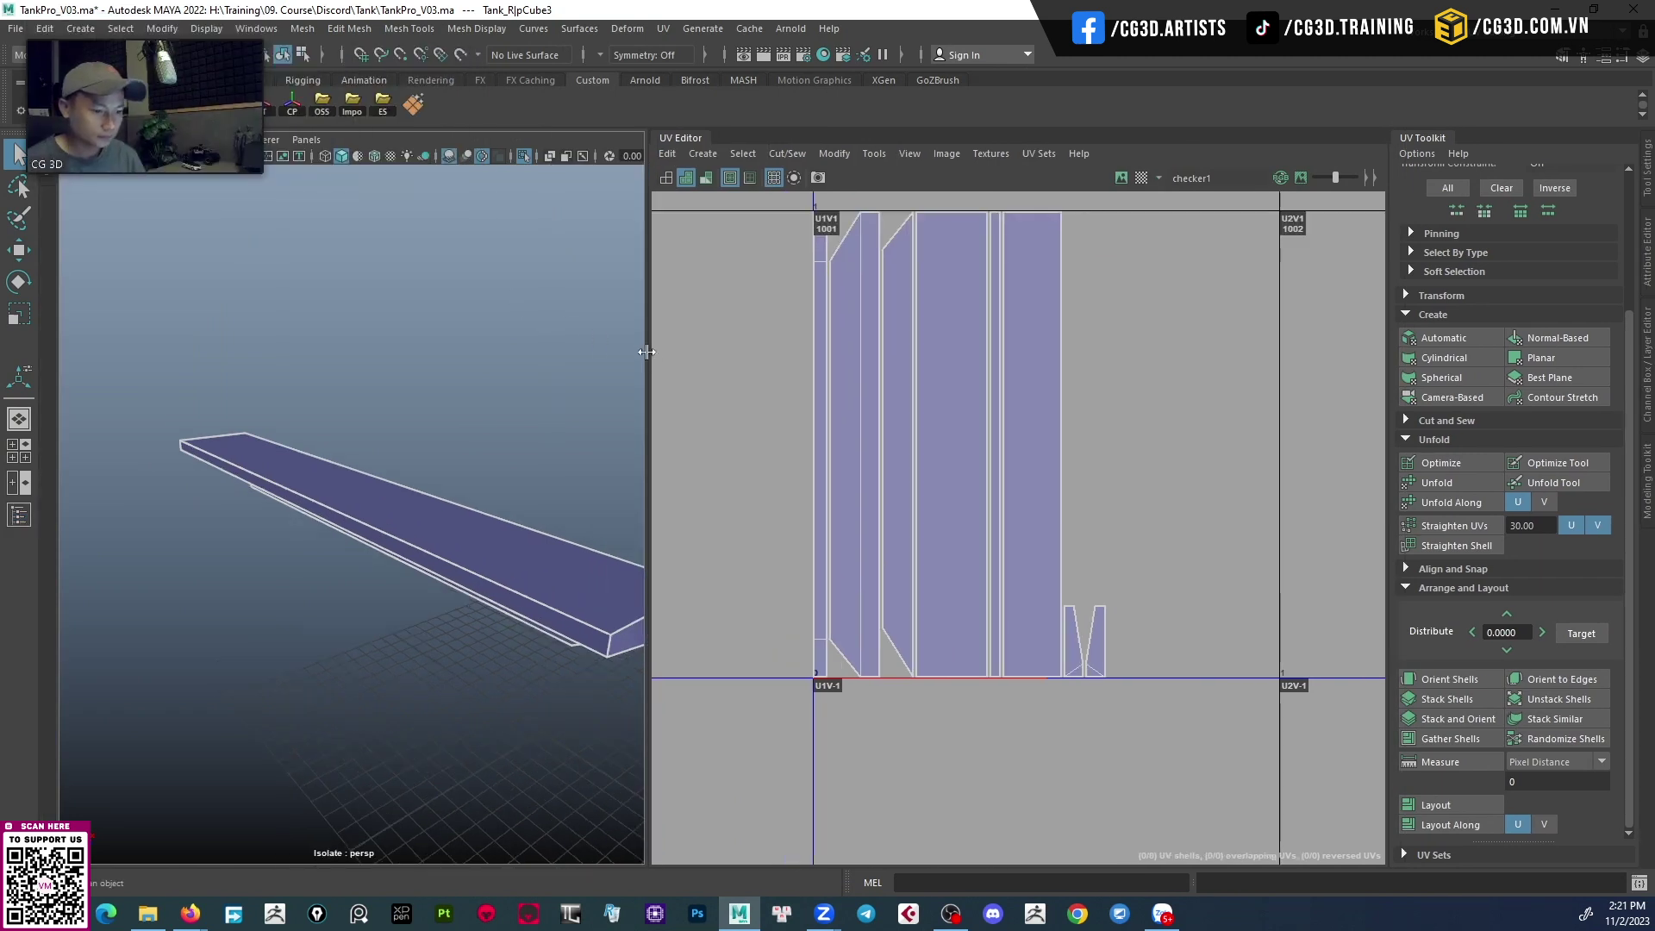
{"action": "left_click_drag", "start_coordinate": [650, 369], "coordinate": [799, 369]}
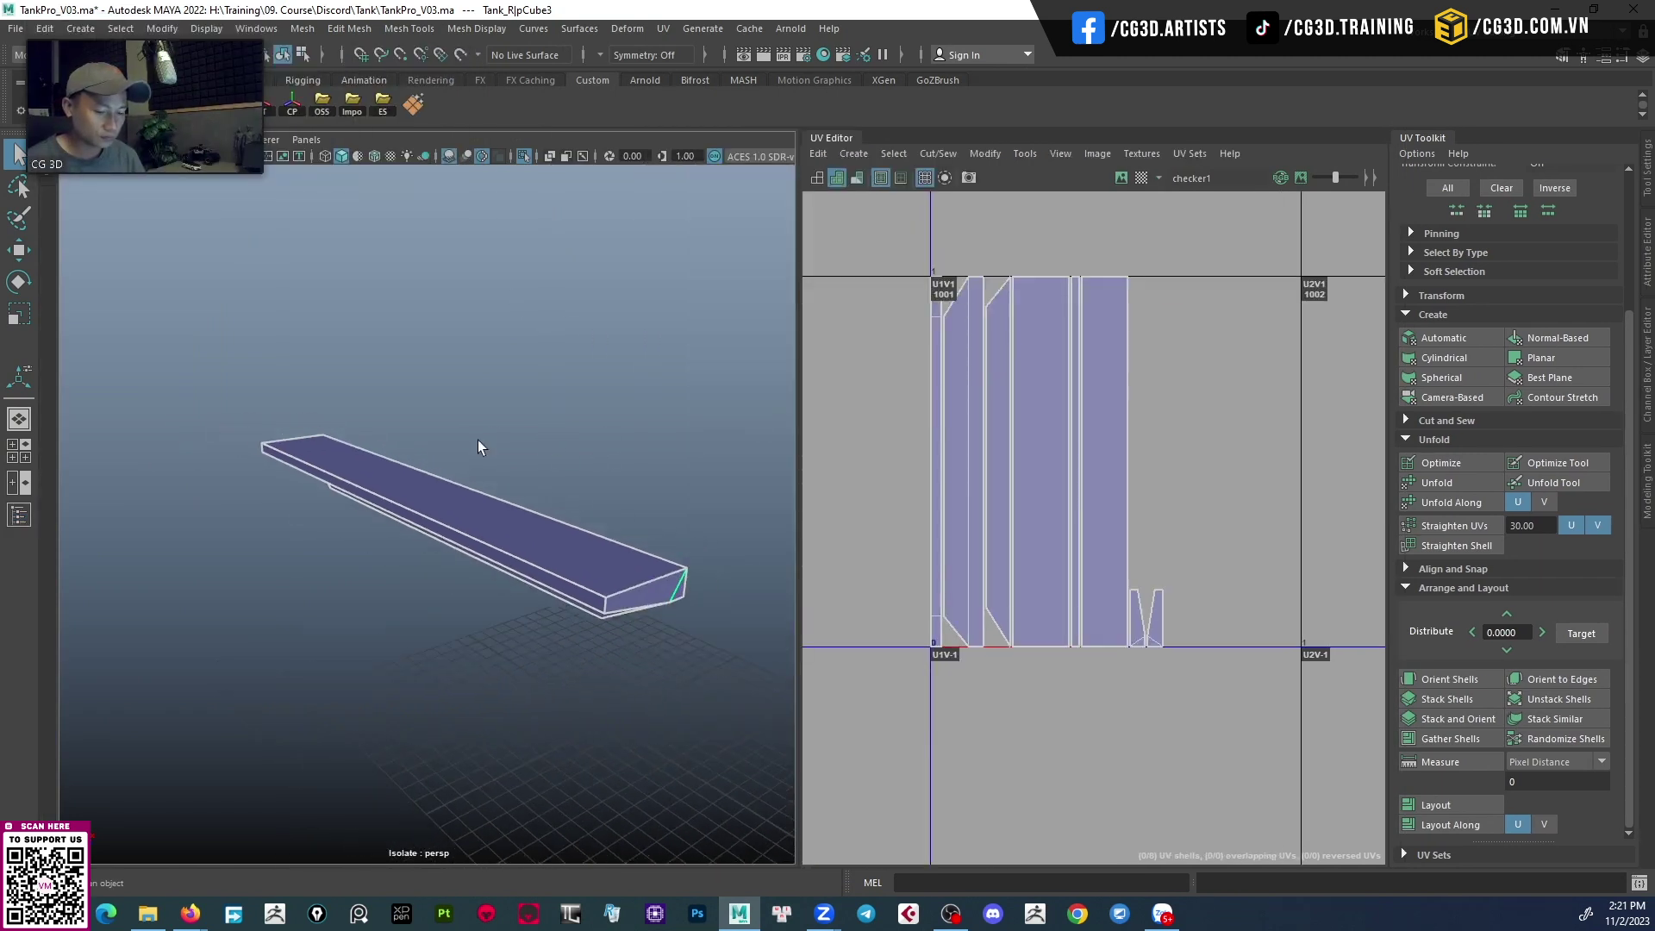
{"action": "mouse_move", "coordinate": [477, 440]}
{"action": "left_mouse_down", "text": "alt"}
{"action": "mouse_move", "coordinate": [529, 468]}
{"action": "mouse_move", "coordinate": [559, 555]}
{"action": "left_mouse_up", "text": "alt"}
{"action": "scroll", "coordinate": [536, 526], "scroll_direction": "up", "scroll_amount": 3}
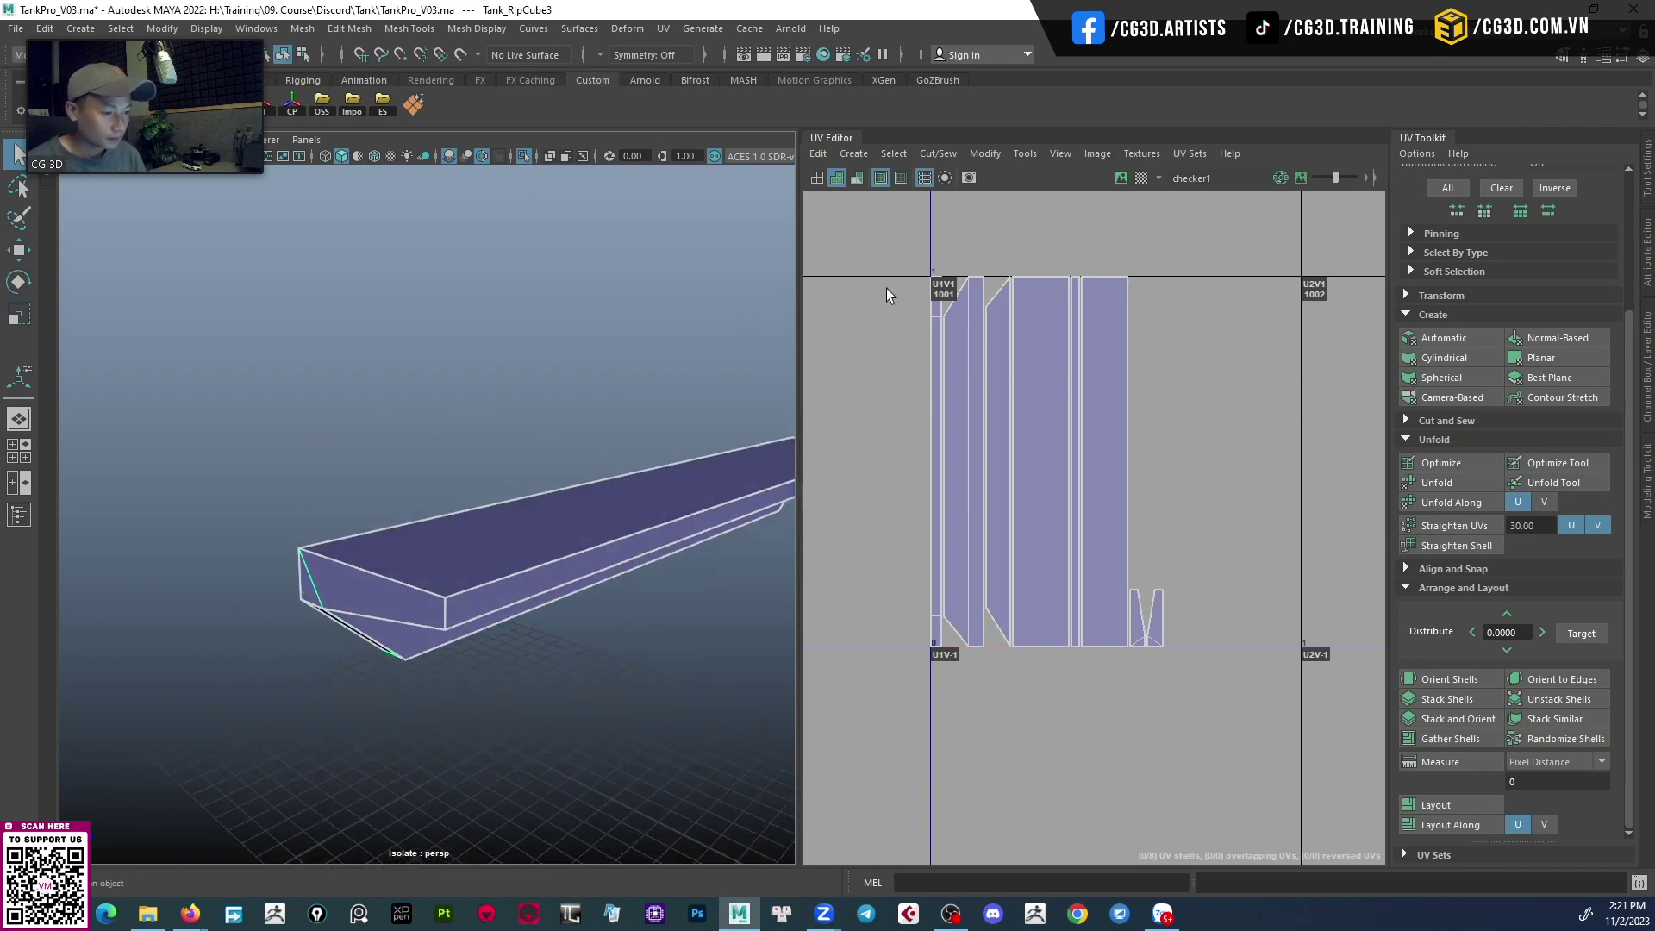
Toggle the texture border edge display on the plank.
{"action": "left_click", "coordinate": [881, 178]}
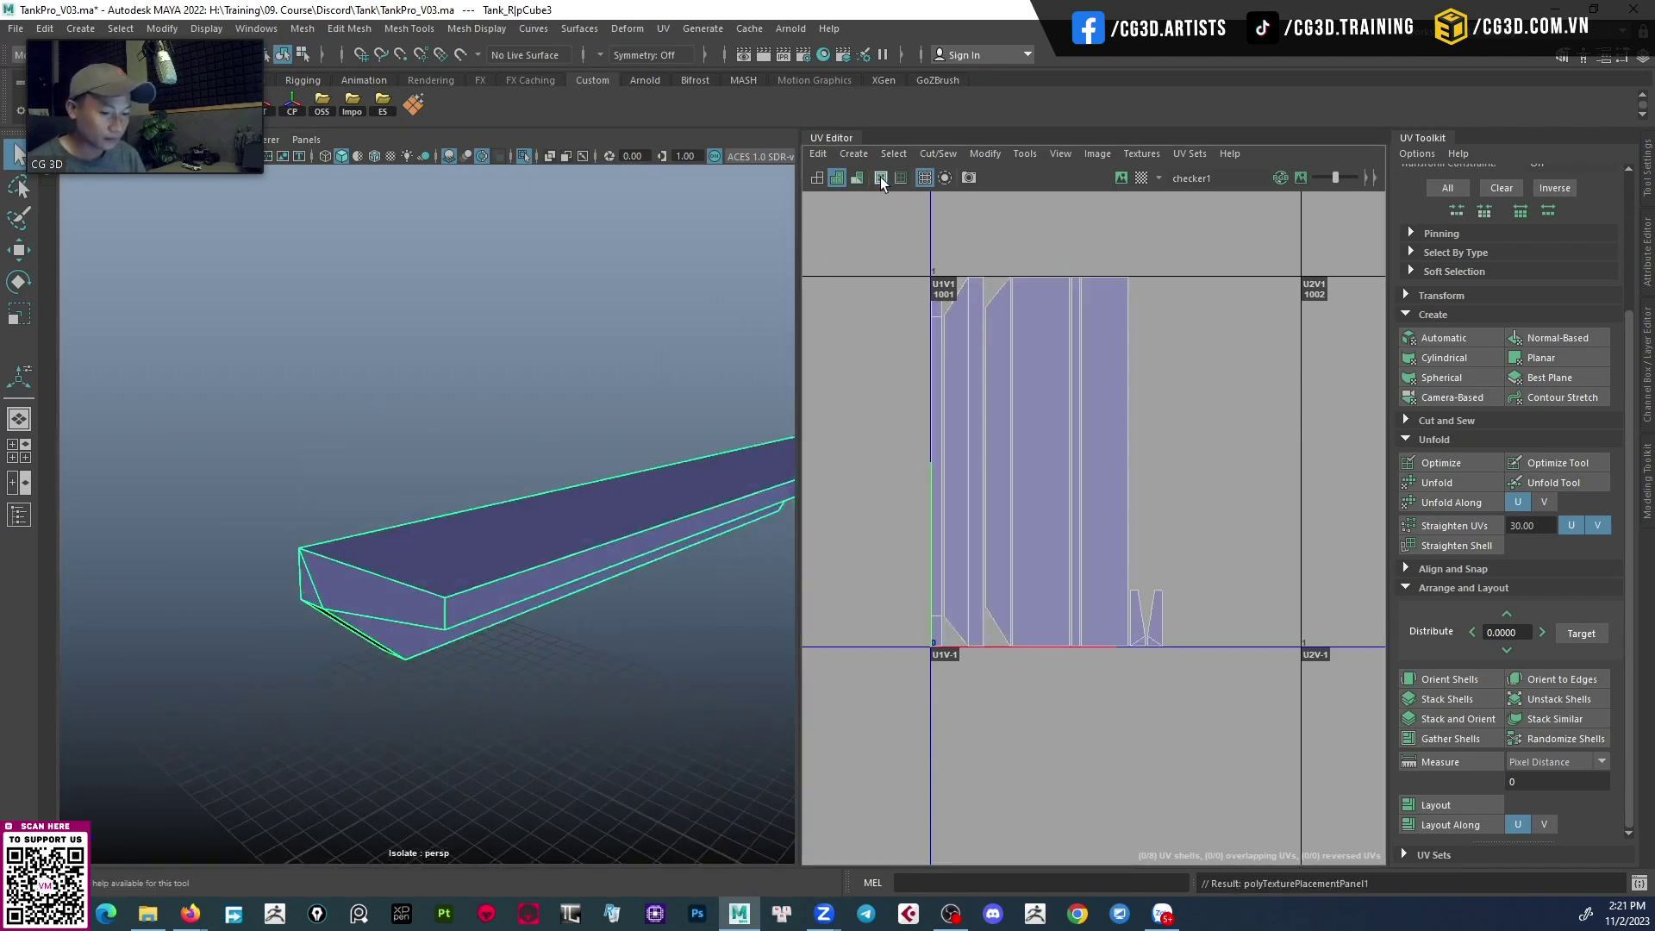
{"action": "left_click", "coordinate": [881, 178]}
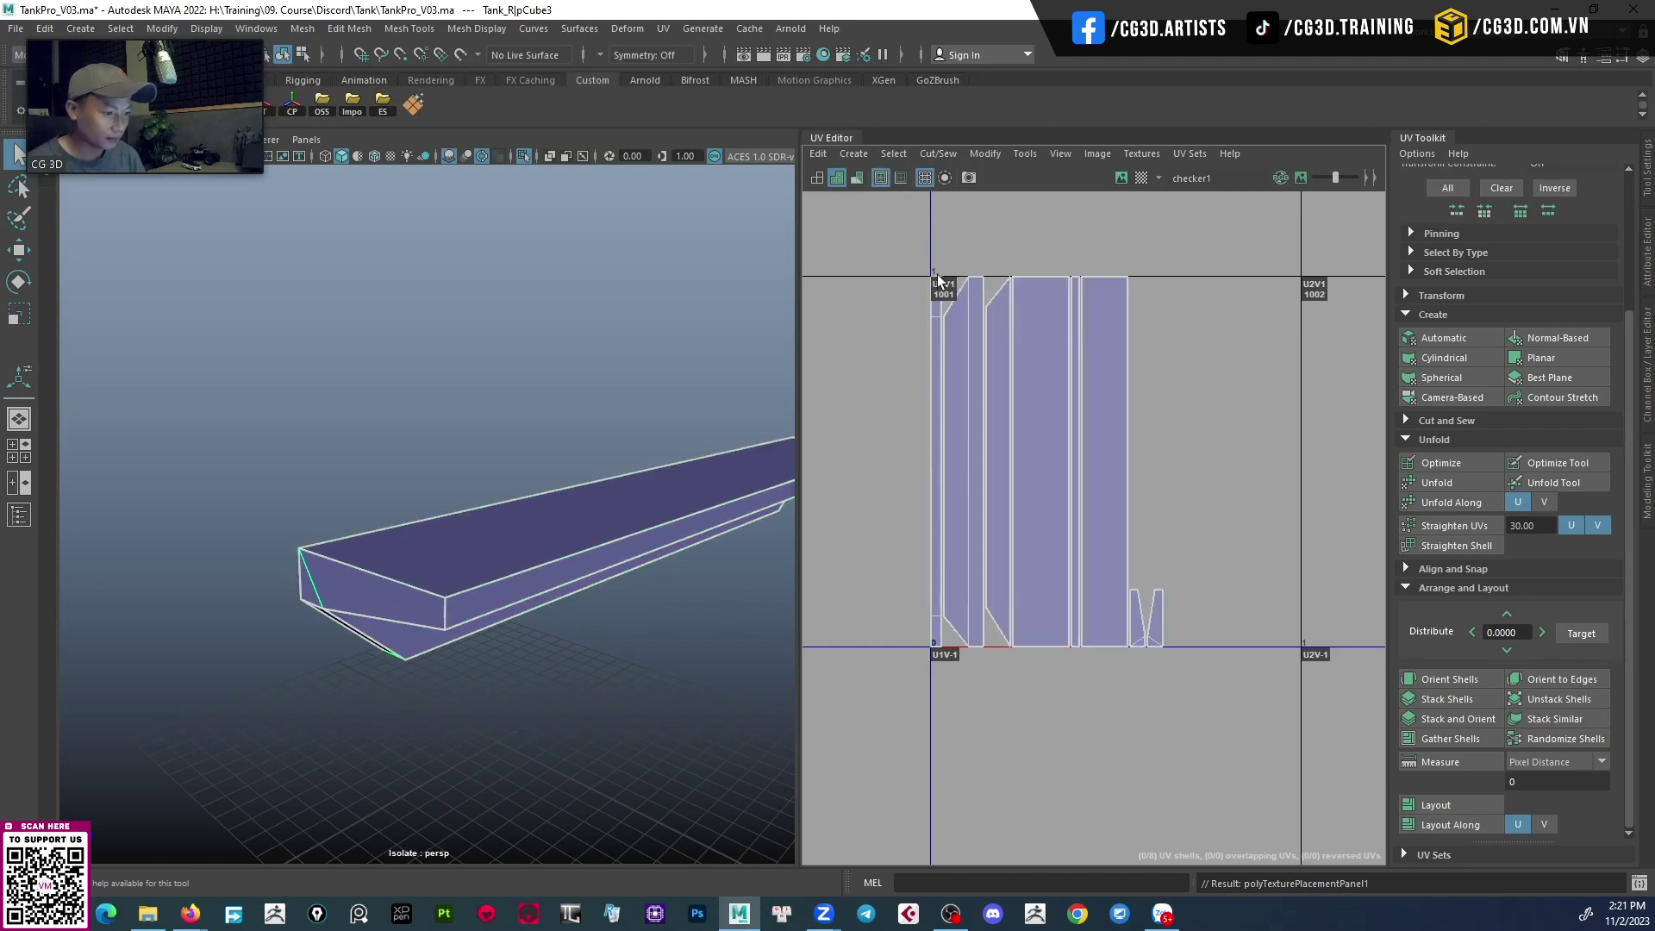
{"action": "scroll", "coordinate": [960, 327], "scroll_direction": "up", "scroll_amount": 3}
{"action": "left_click", "coordinate": [881, 179]}
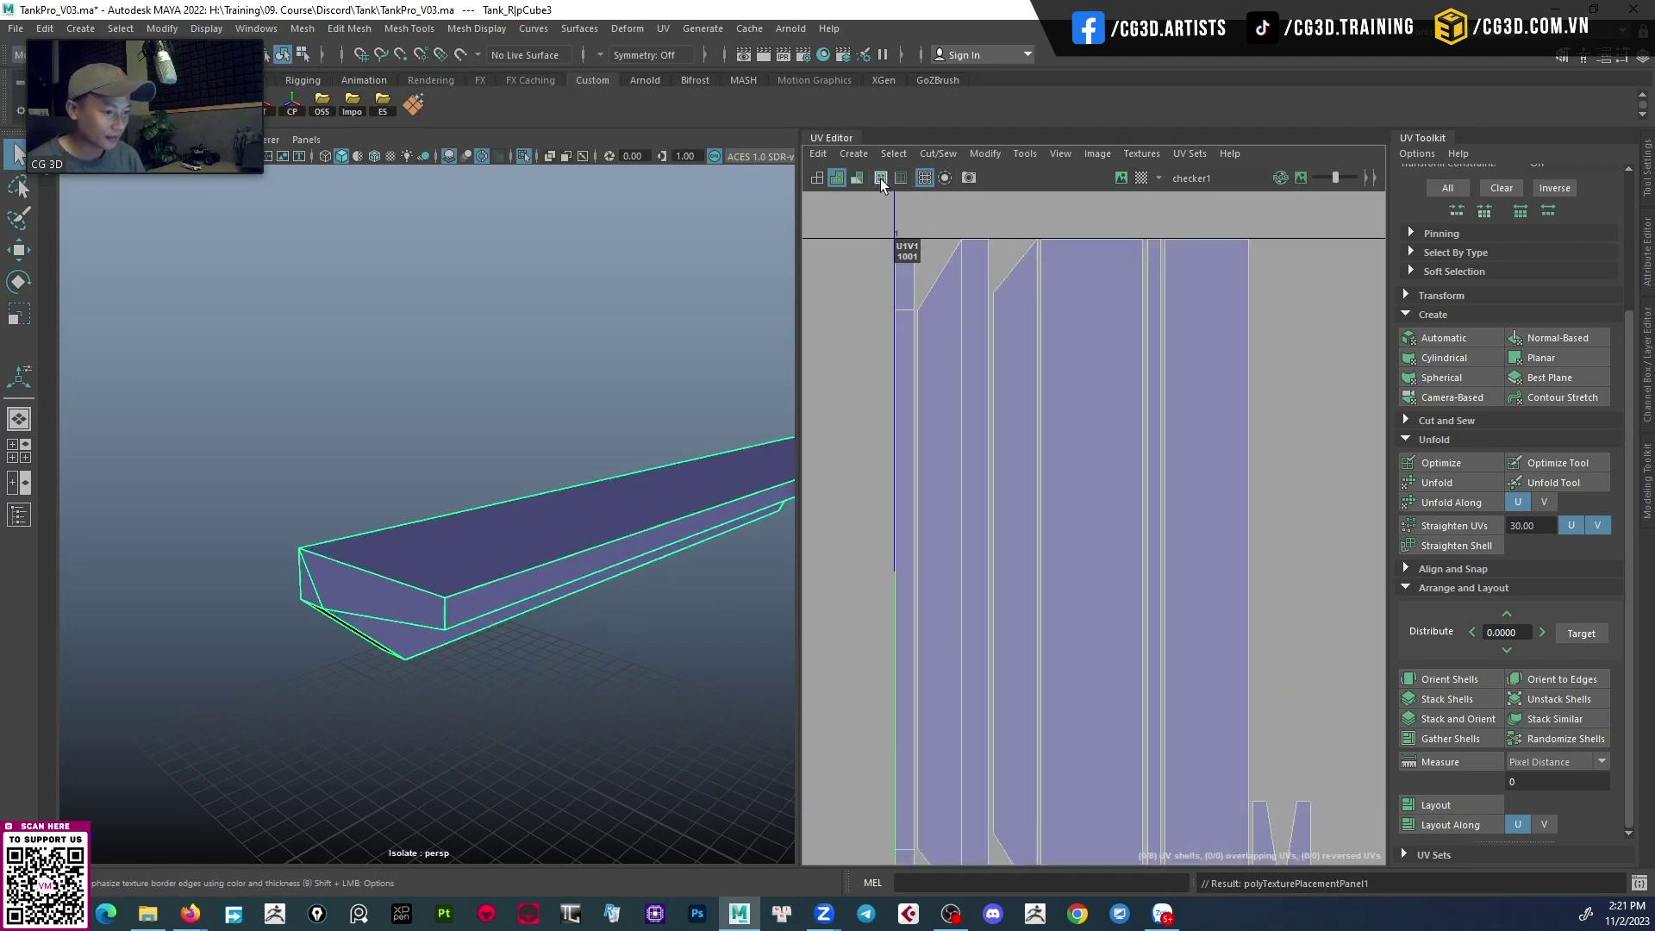
{"action": "left_click", "coordinate": [881, 179]}
{"action": "left_click", "coordinate": [881, 178]}
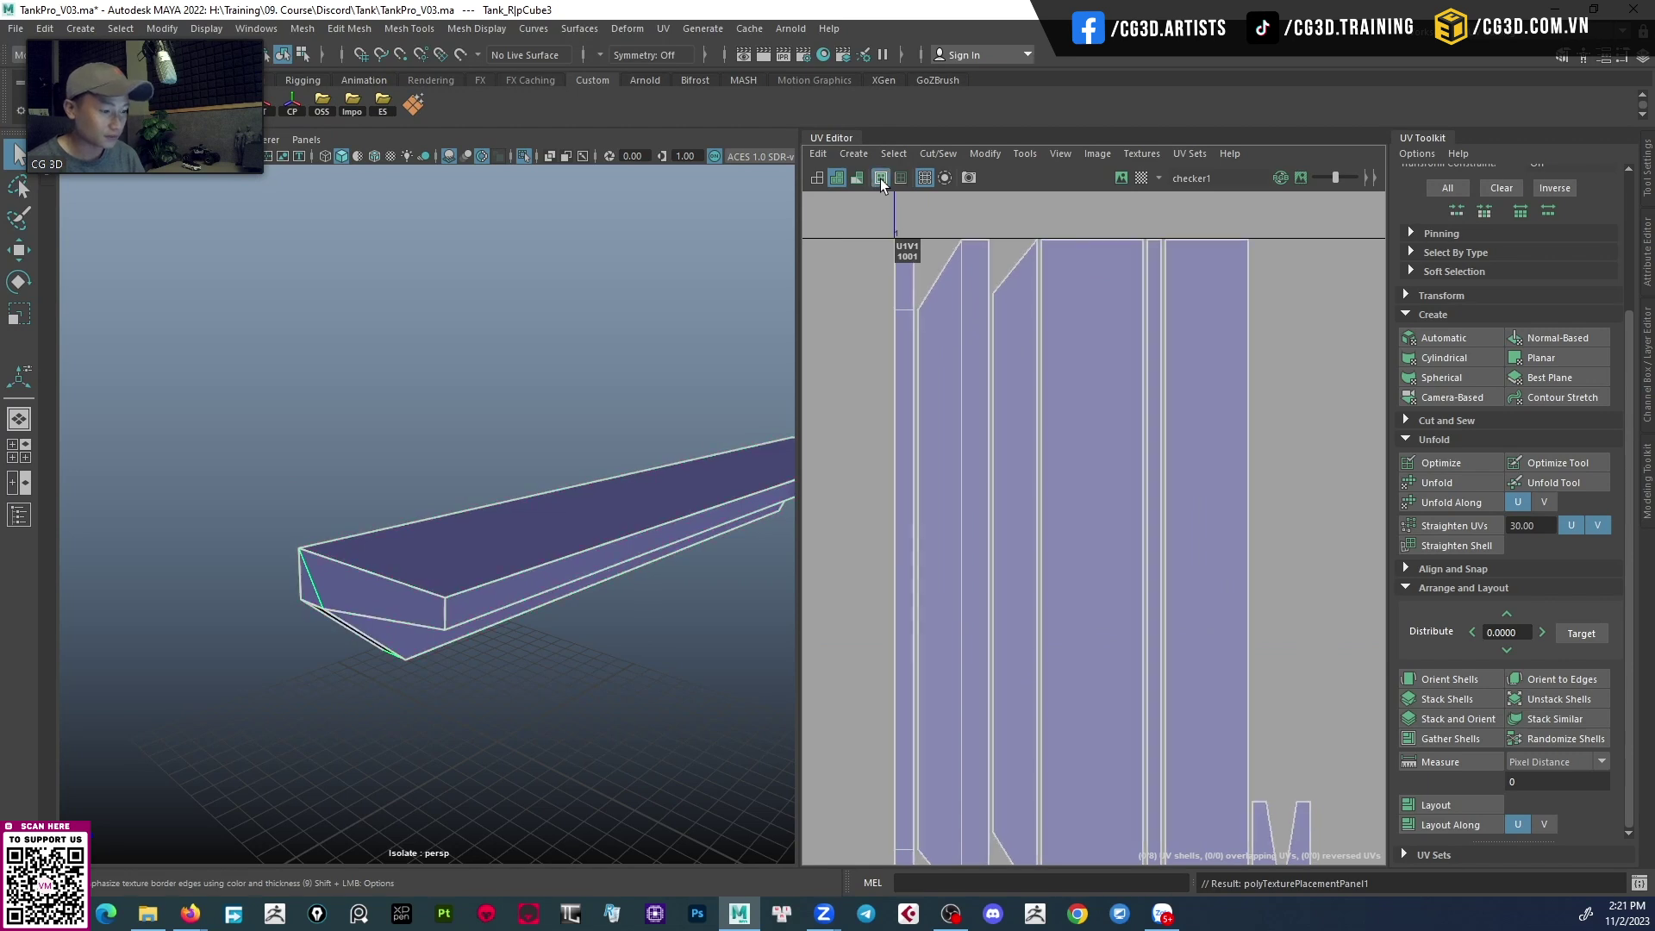
{"action": "left_click", "coordinate": [881, 178]}
{"action": "left_click", "coordinate": [881, 178]}
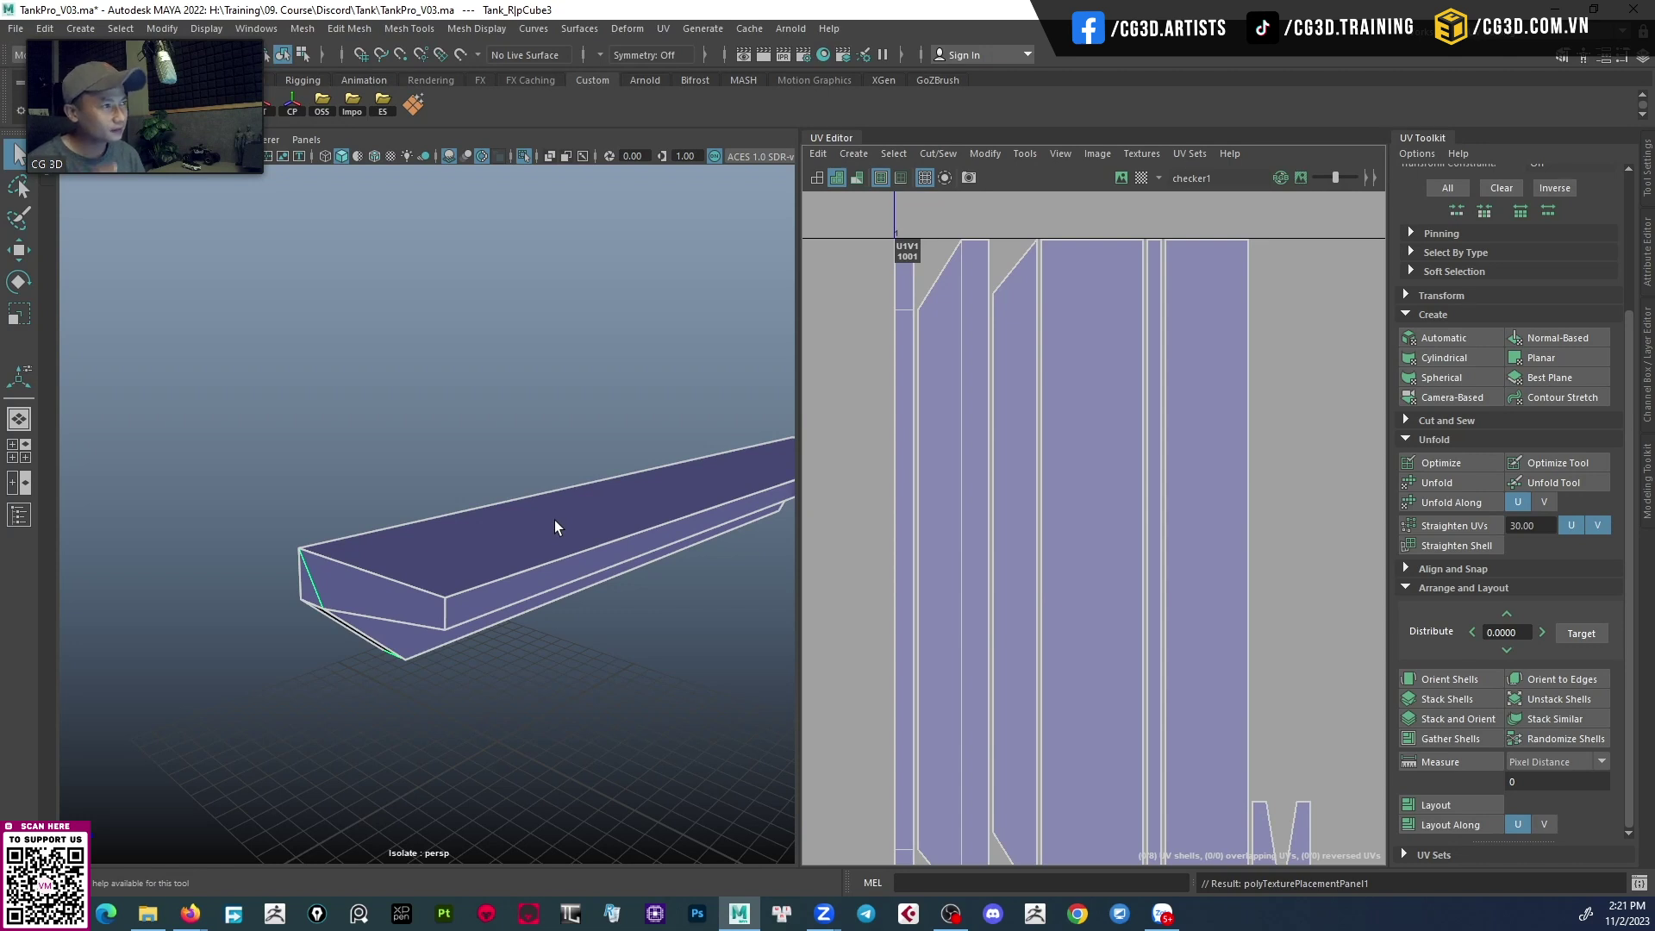
Select the short corner edge e[7] at the beam's end.
{"action": "left_click_drag", "start_coordinate": [480, 550], "coordinate": [469, 577], "text": "alt"}
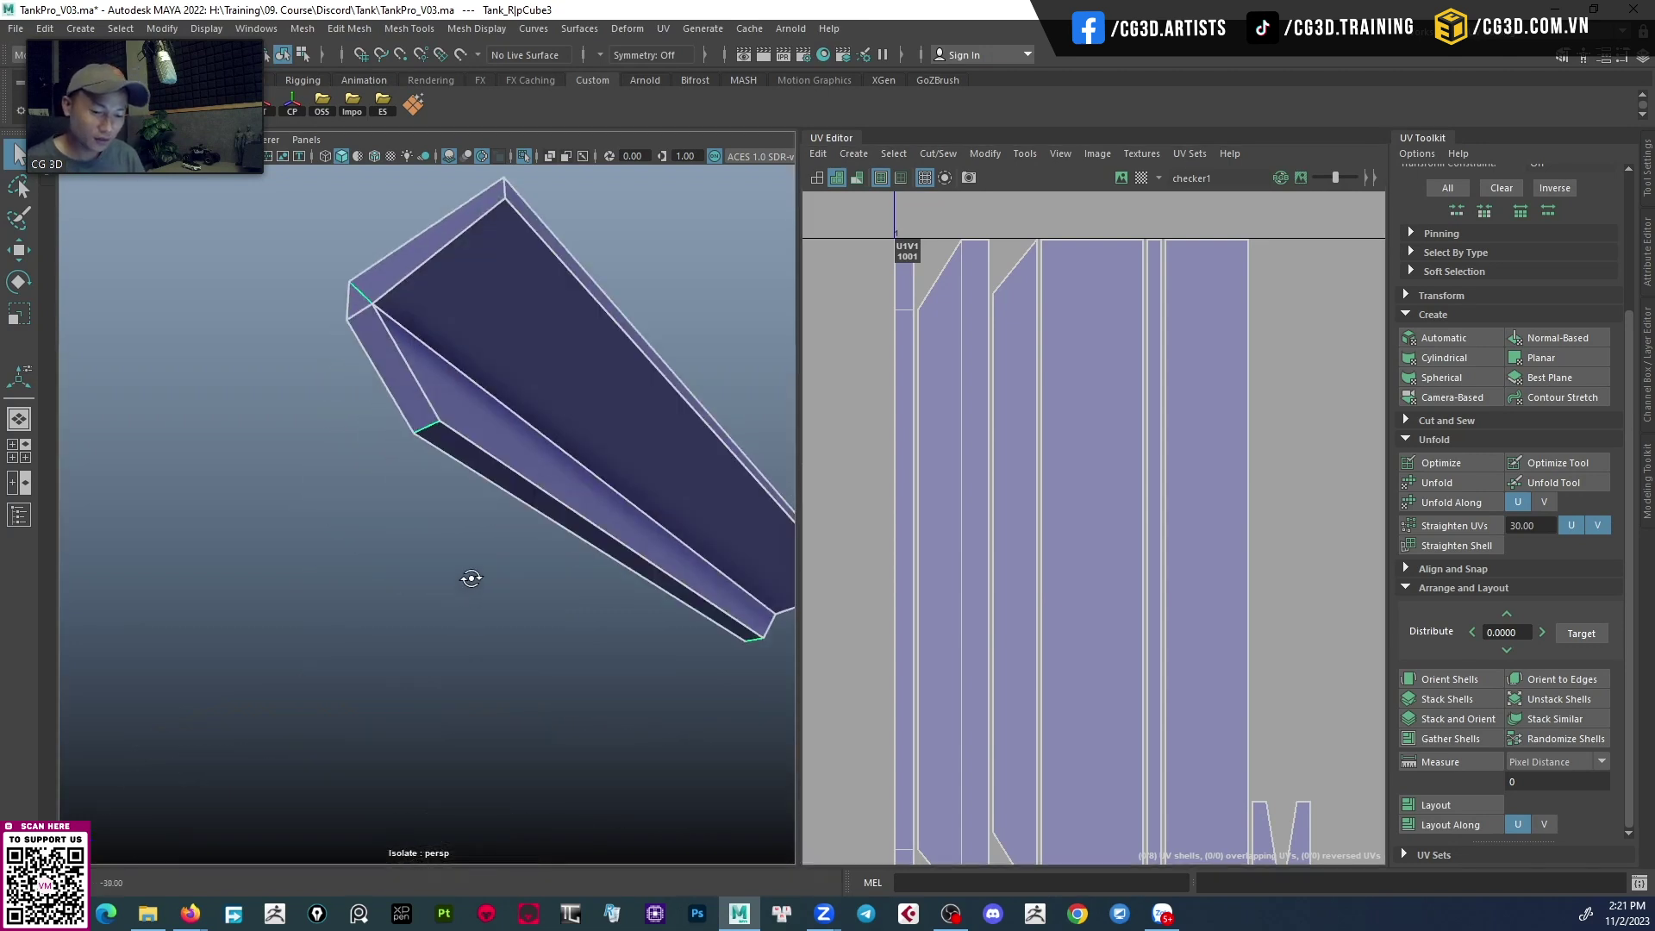
{"action": "middle_click_drag", "start_coordinate": [470, 576], "coordinate": [439, 603], "text": "alt"}
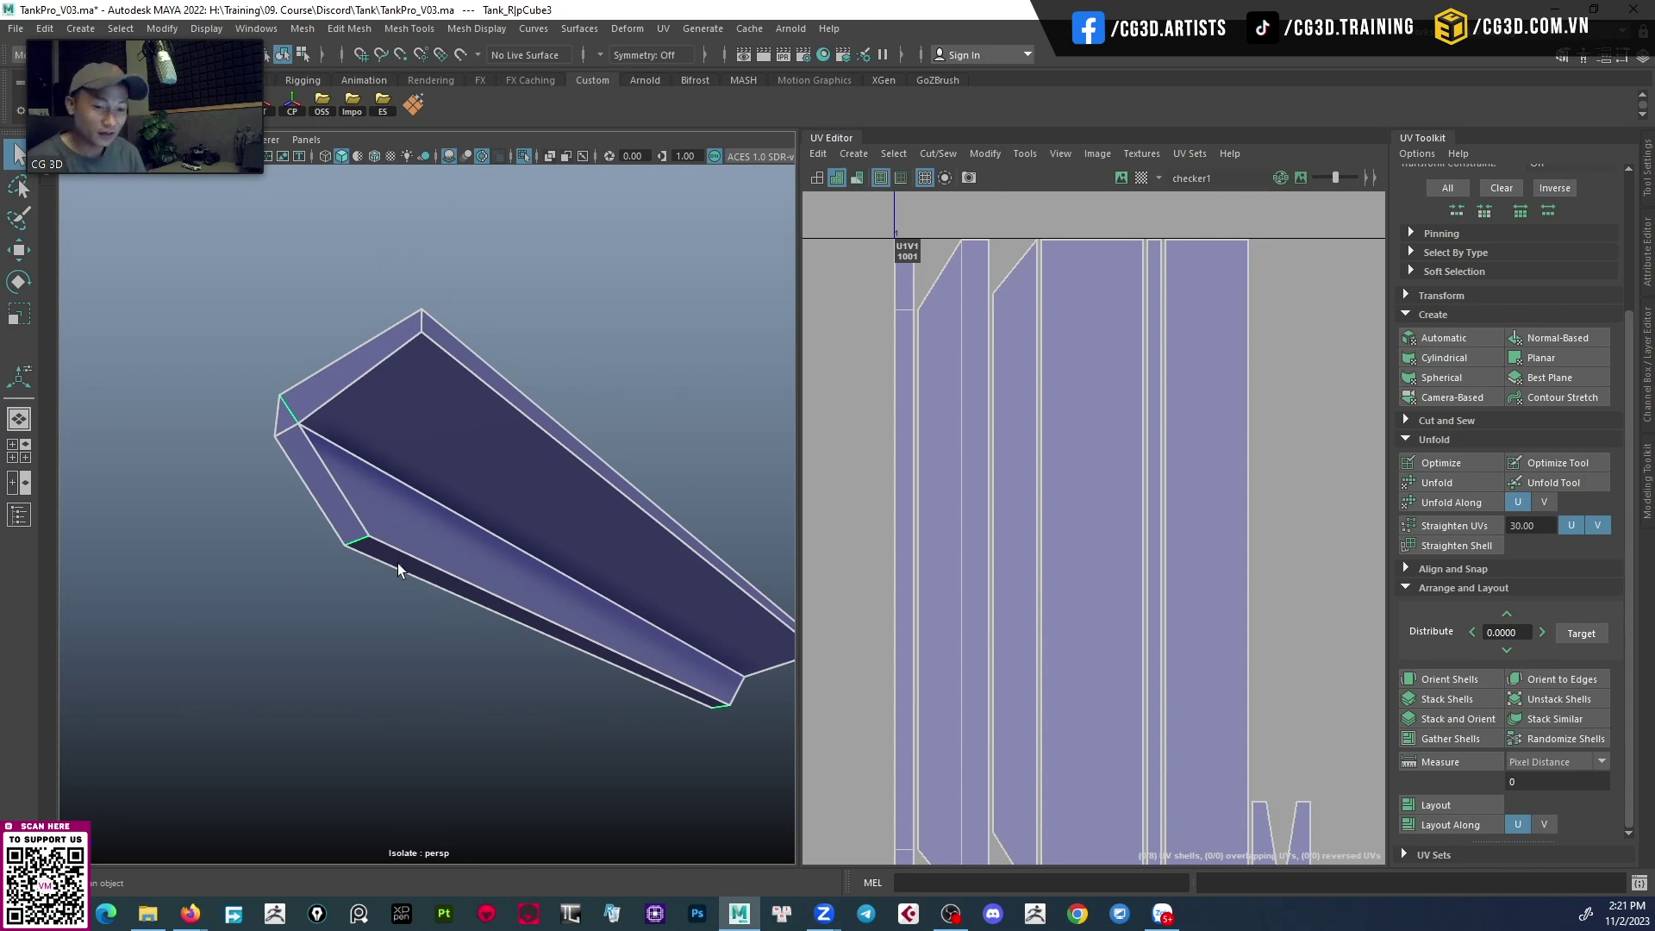
{"action": "scroll", "coordinate": [417, 605], "scroll_direction": "up", "scroll_amount": 2}
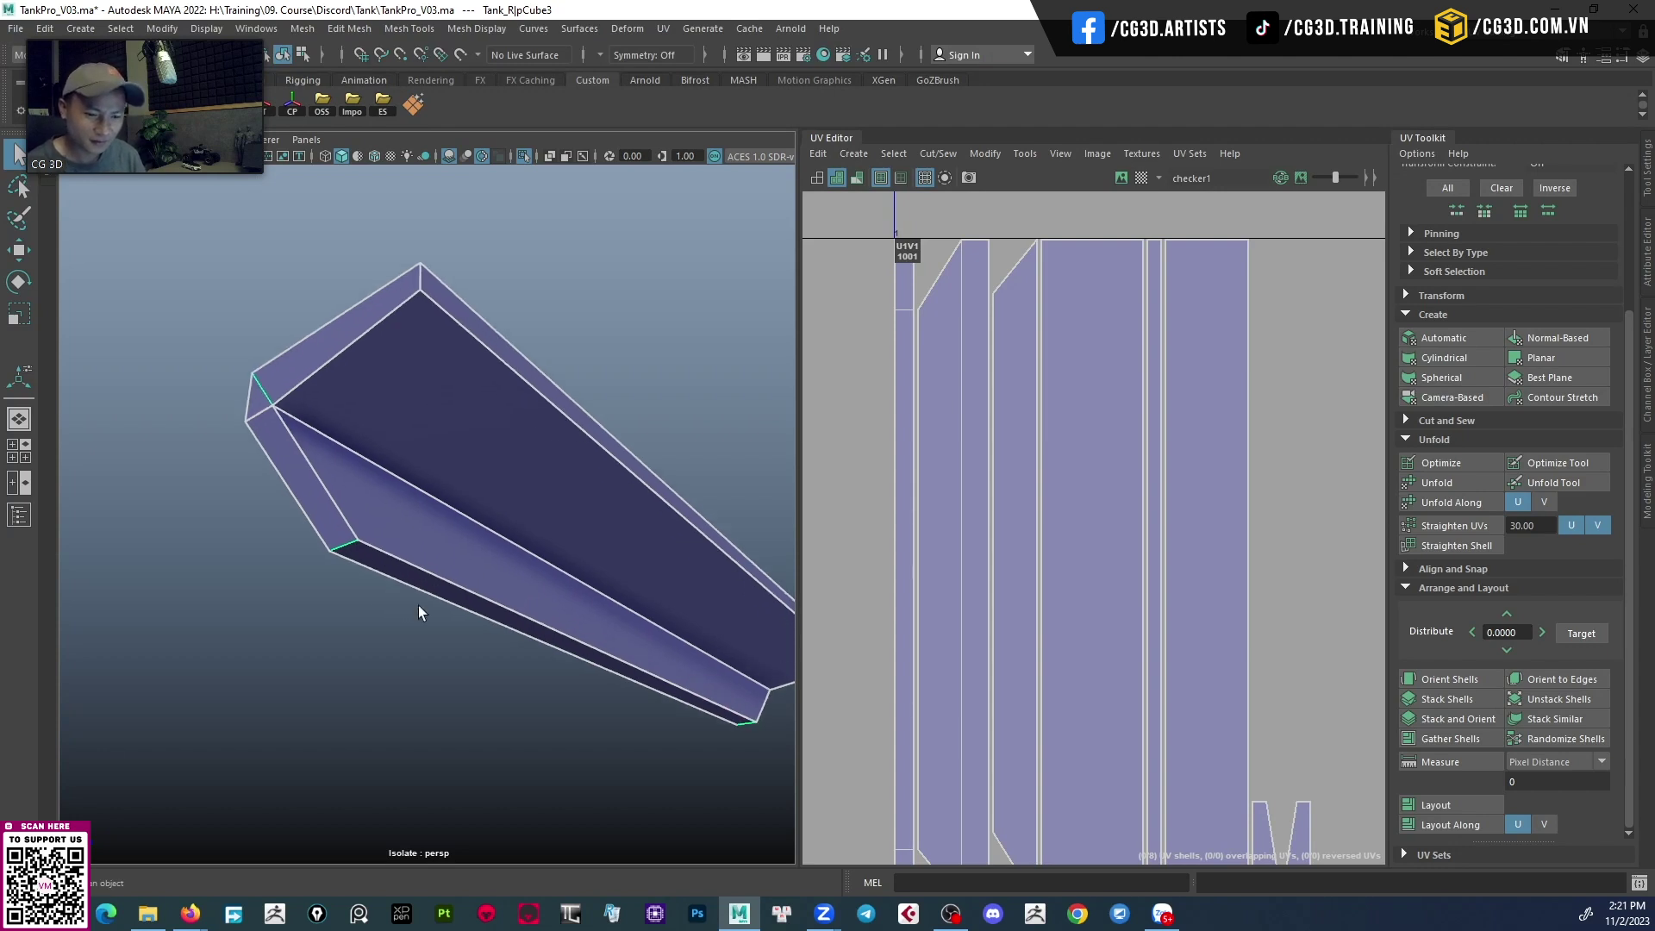
{"action": "left_click", "coordinate": [272, 545]}
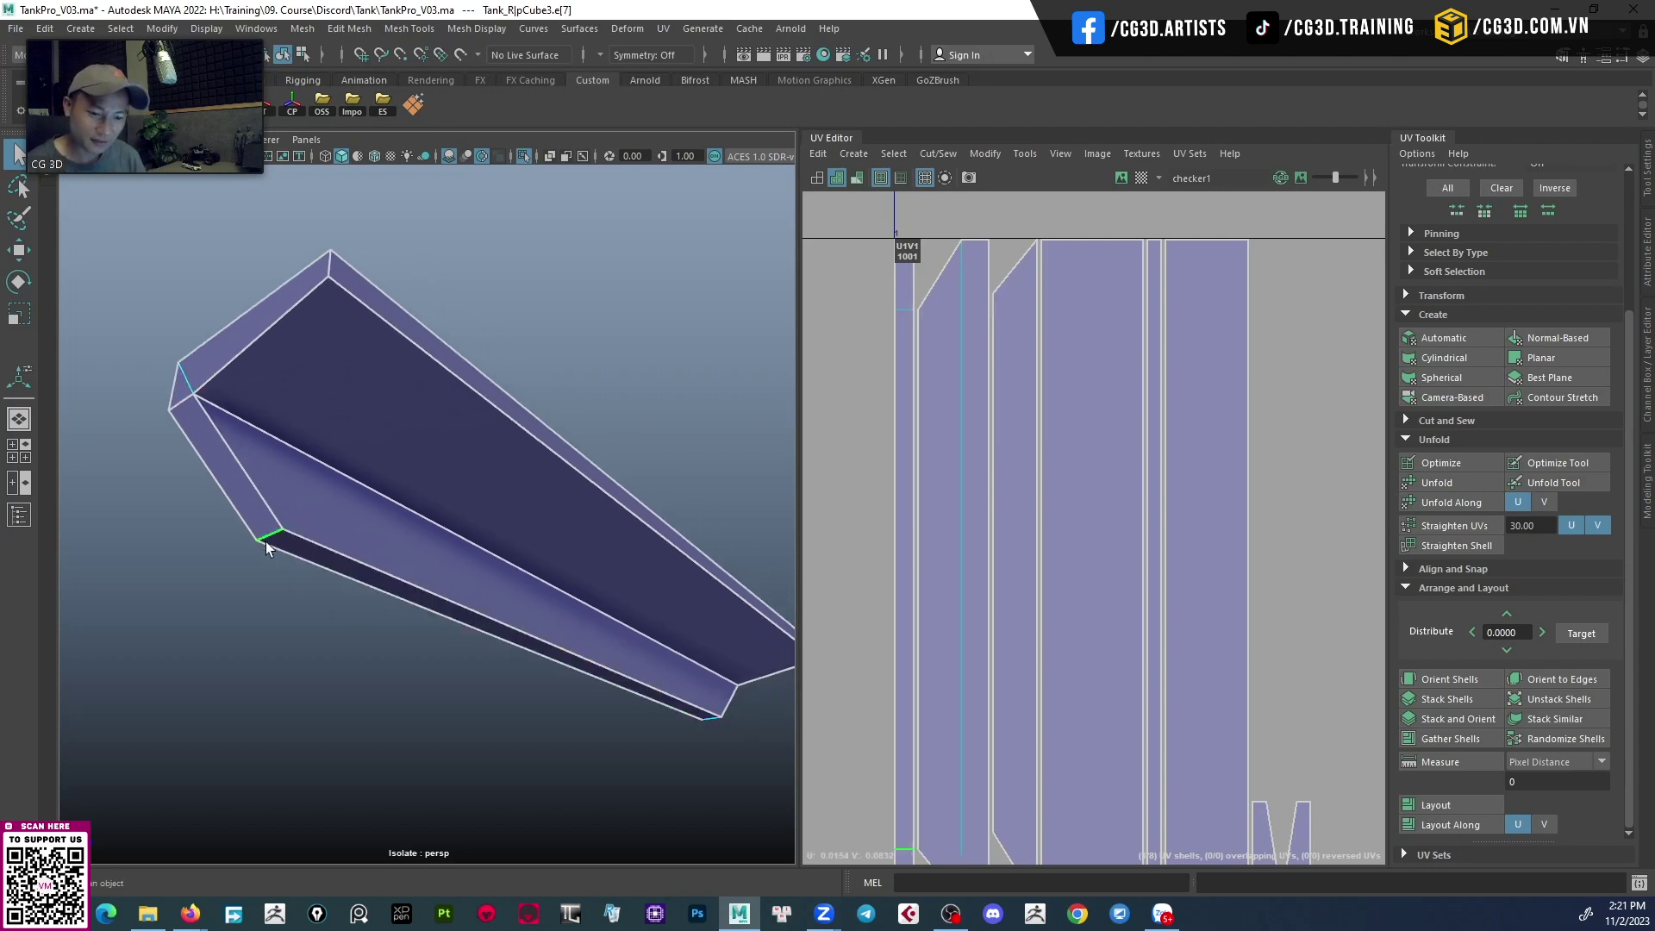
{"action": "left_click", "coordinate": [260, 536]}
{"action": "mouse_move", "coordinate": [477, 623]}
{"action": "left_mouse_down", "text": "alt"}
{"action": "mouse_move", "coordinate": [438, 615]}
{"action": "mouse_move", "coordinate": [427, 667]}
{"action": "mouse_move", "coordinate": [417, 628]}
{"action": "left_mouse_up", "text": "alt"}
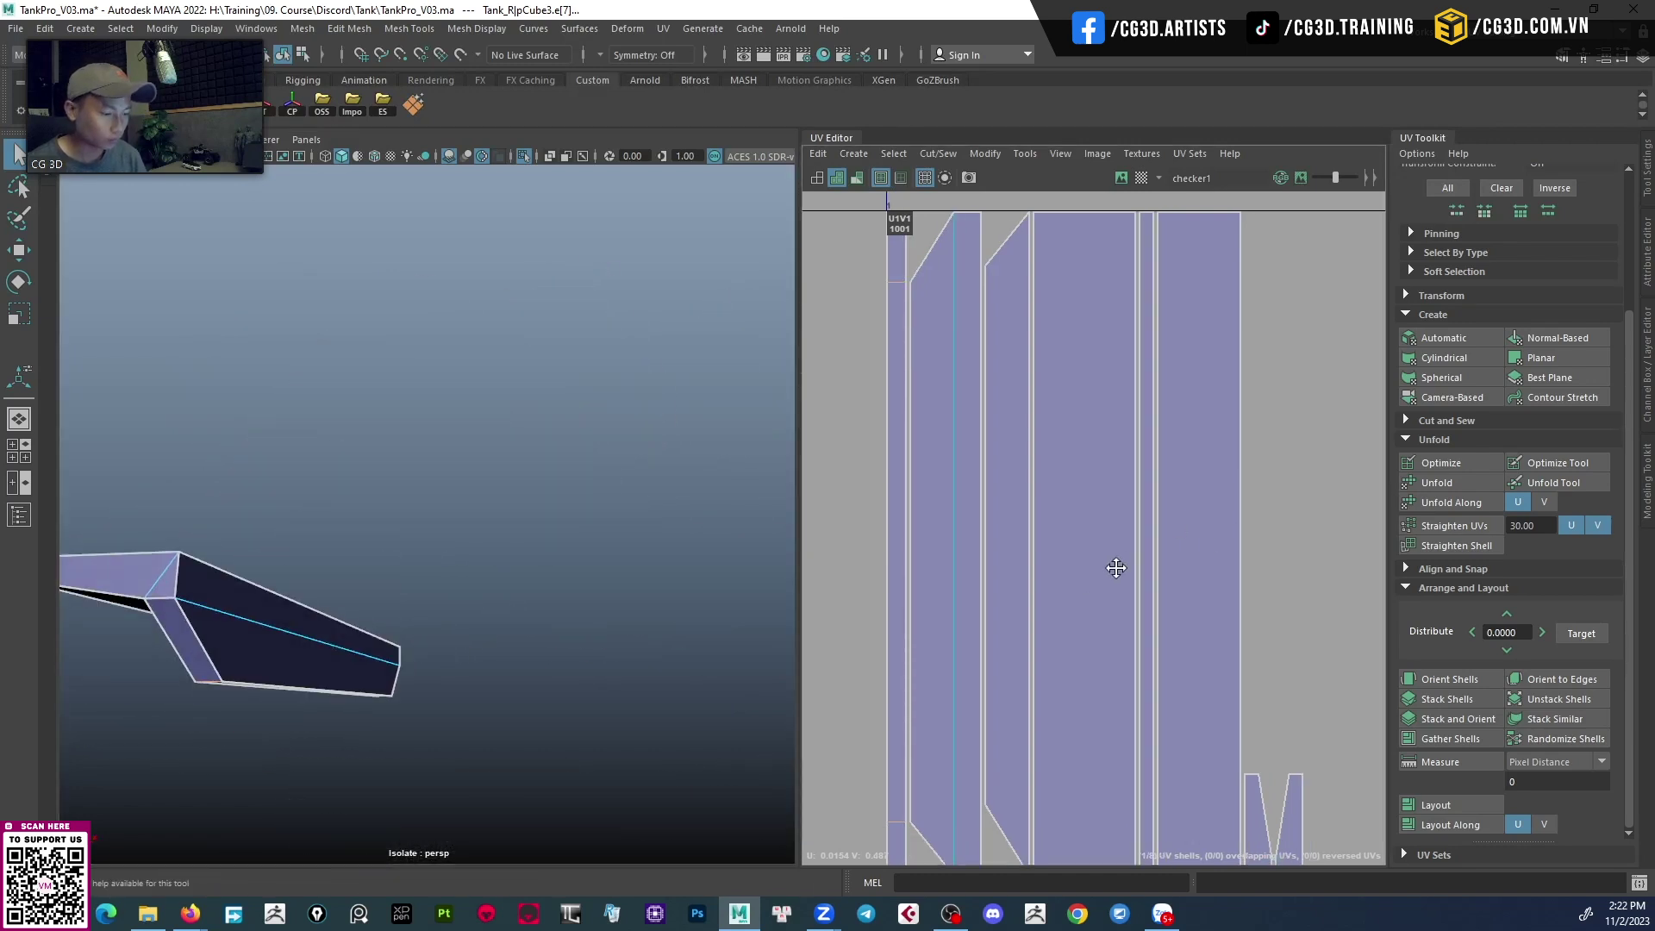
Cut the UVs along the corner edge, then select the beam's upper long edge e[11].
{"action": "scroll", "coordinate": [945, 521], "scroll_direction": "down", "scroll_amount": 2}
{"action": "right_click", "coordinate": [1006, 447], "text": "shift"}
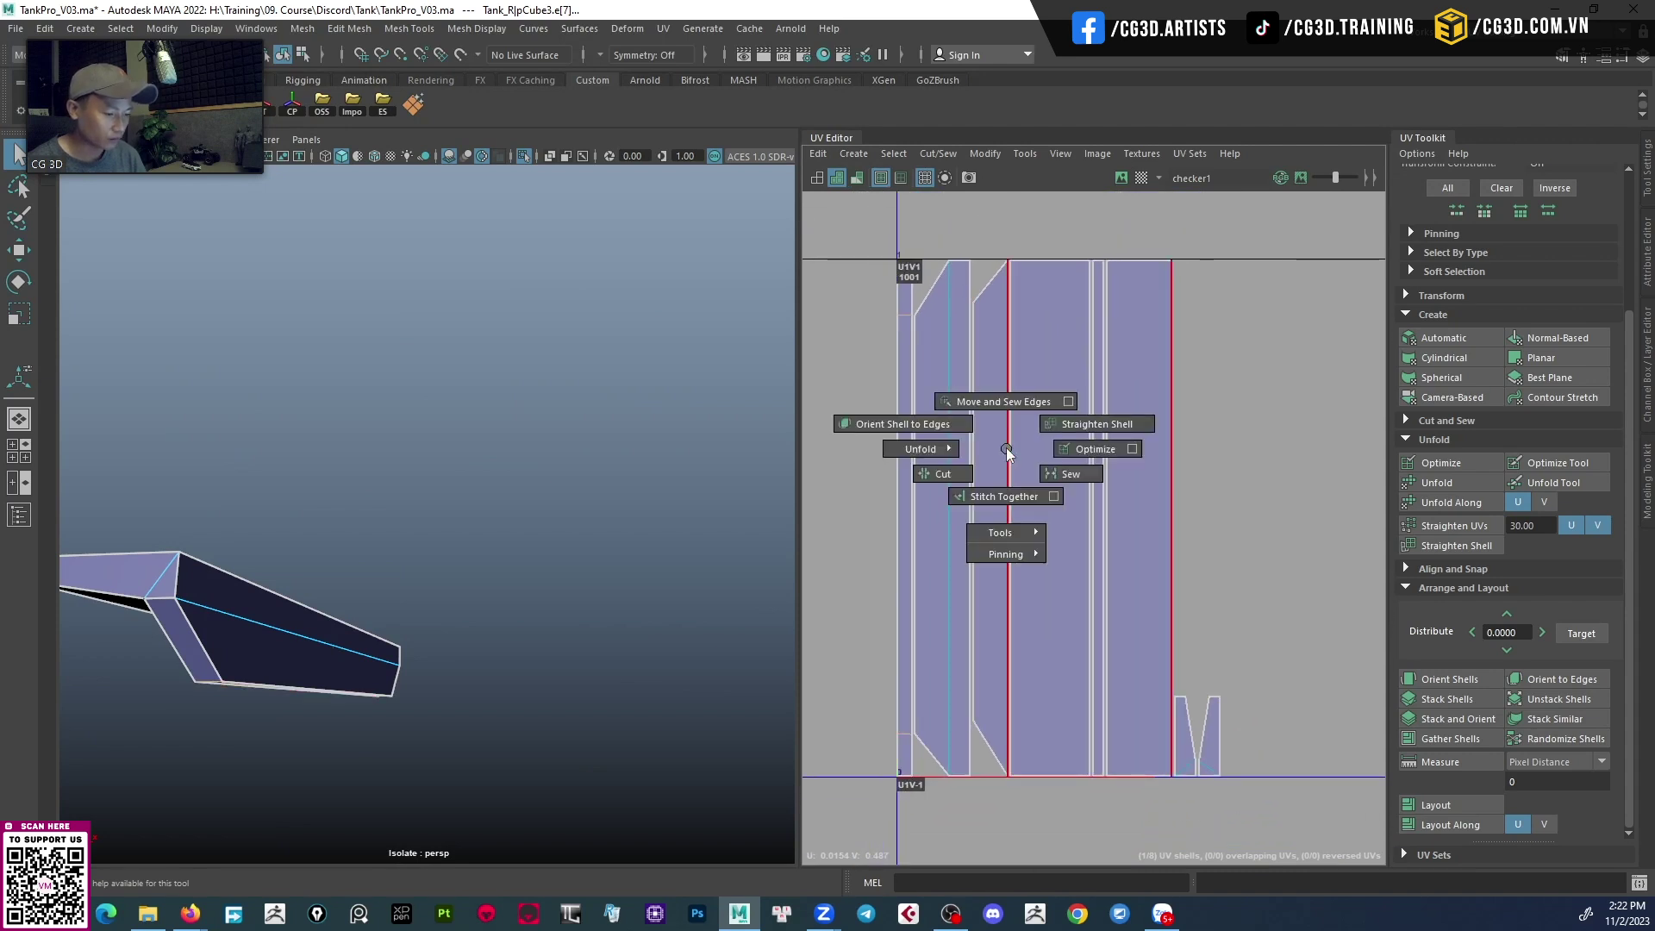
{"action": "right_click_drag", "start_coordinate": [905, 505], "coordinate": [903, 504], "text": "shift"}
{"action": "mouse_move", "coordinate": [402, 554]}
{"action": "left_mouse_down", "text": "alt"}
{"action": "mouse_move", "coordinate": [498, 513]}
{"action": "mouse_move", "coordinate": [423, 567]}
{"action": "mouse_move", "coordinate": [443, 626]}
{"action": "mouse_move", "coordinate": [473, 609]}
{"action": "left_mouse_up", "text": "alt"}
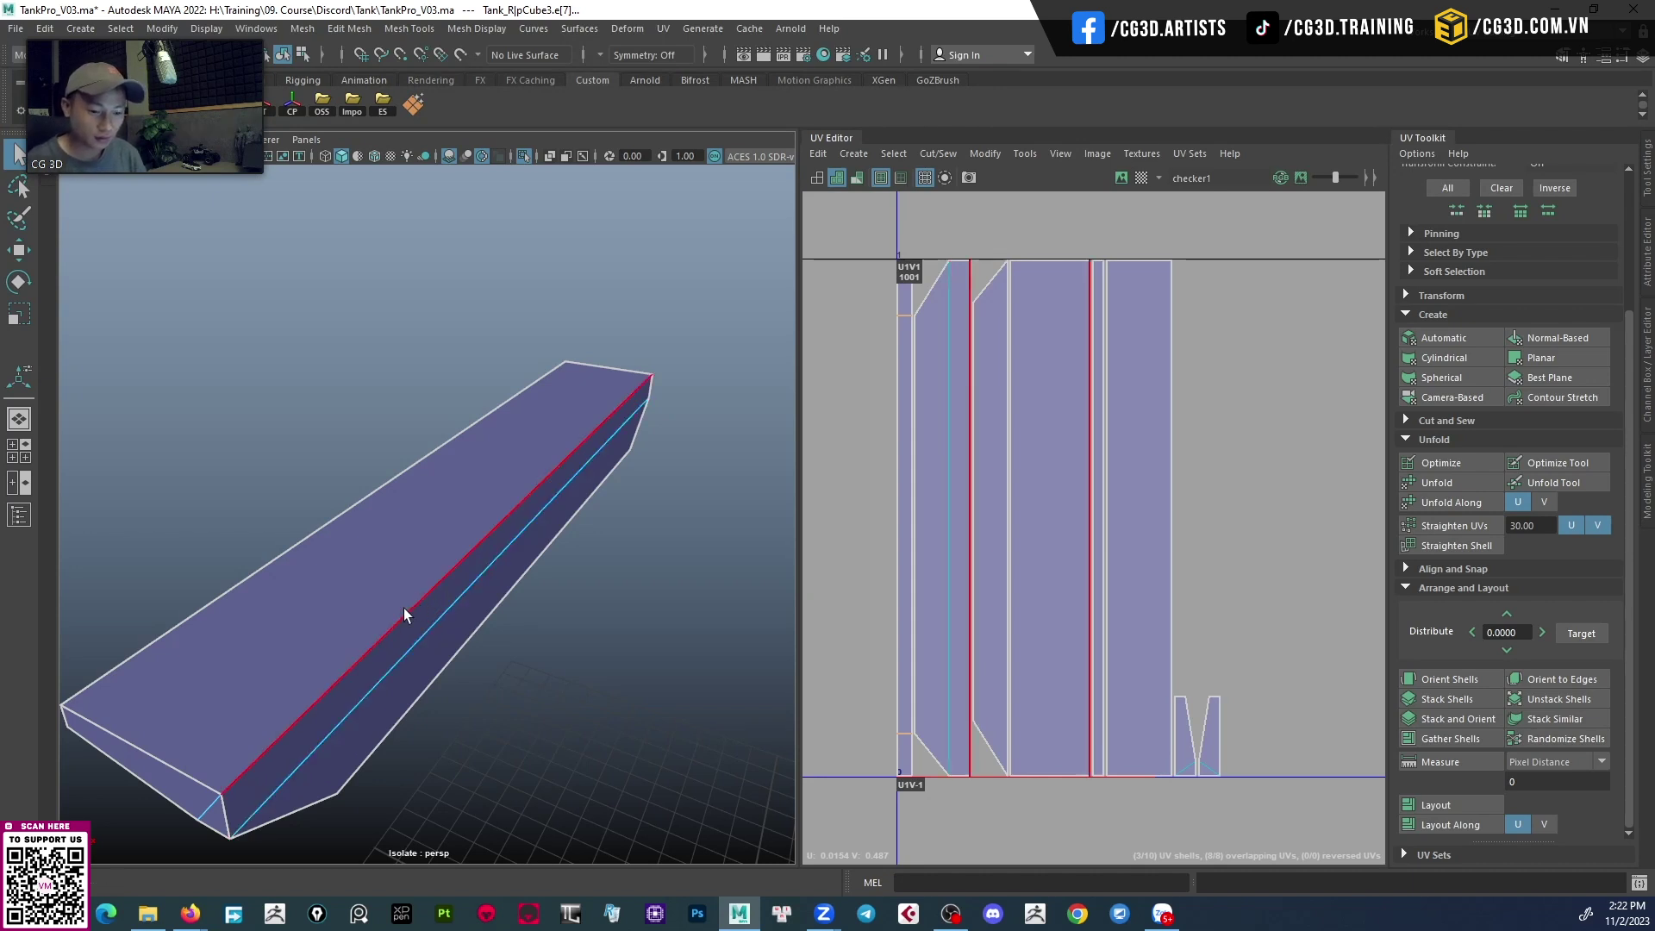
{"action": "left_click_drag", "start_coordinate": [404, 607], "coordinate": [510, 591], "text": "alt"}
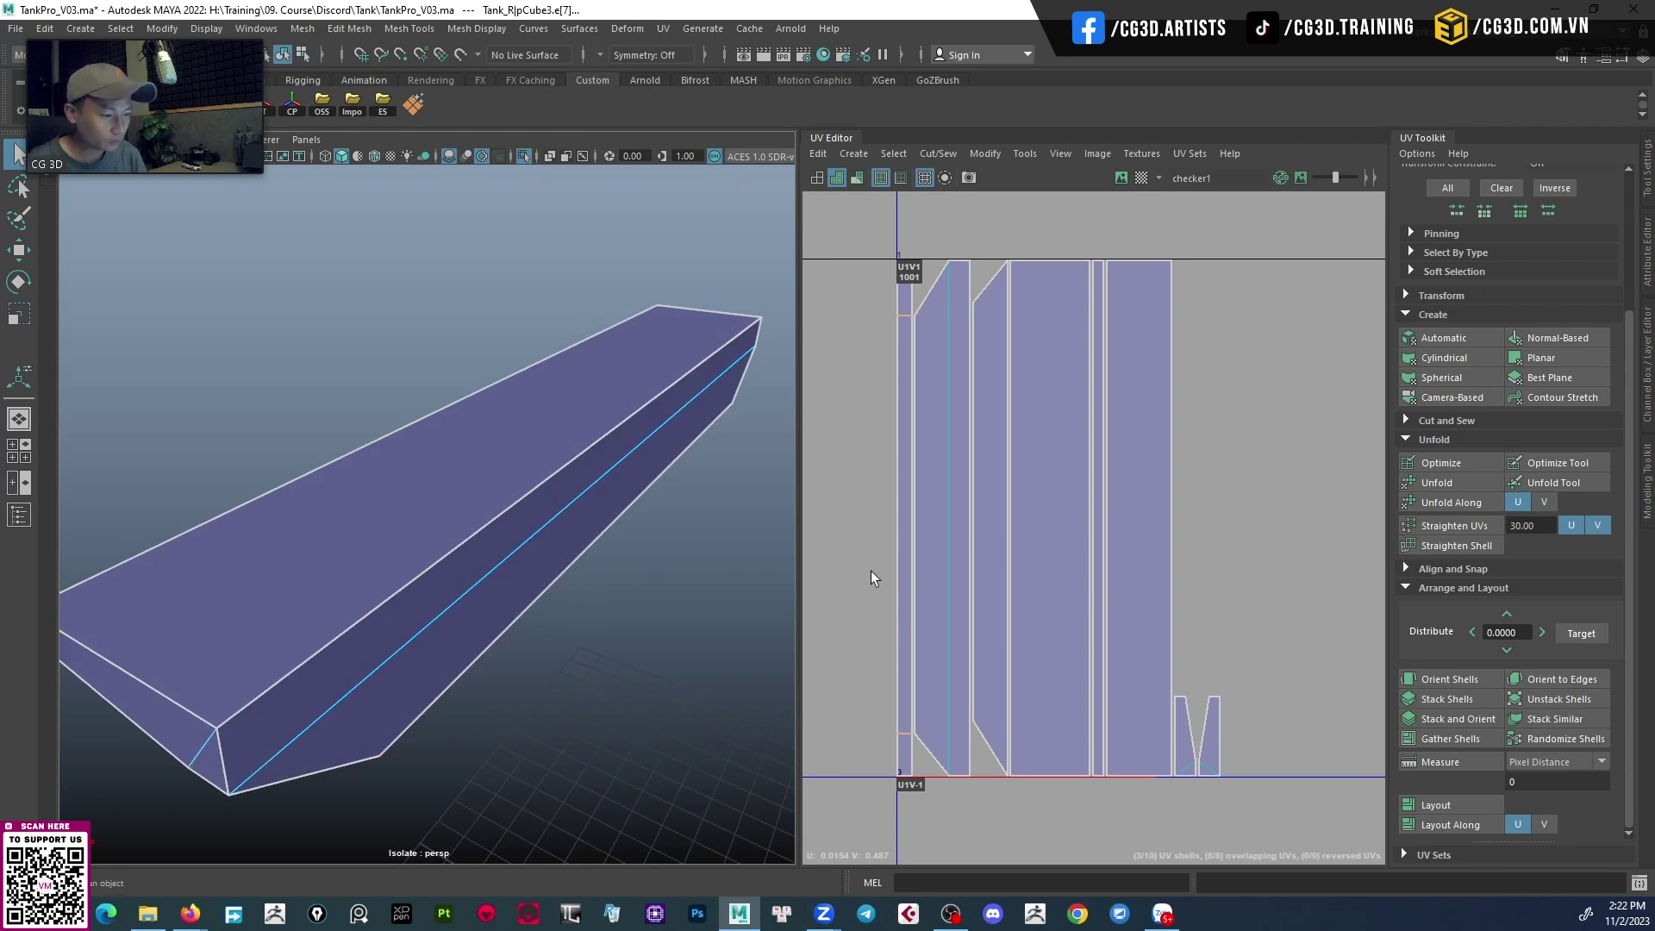
{"action": "scroll", "coordinate": [1040, 441], "scroll_direction": "down", "scroll_amount": 1}
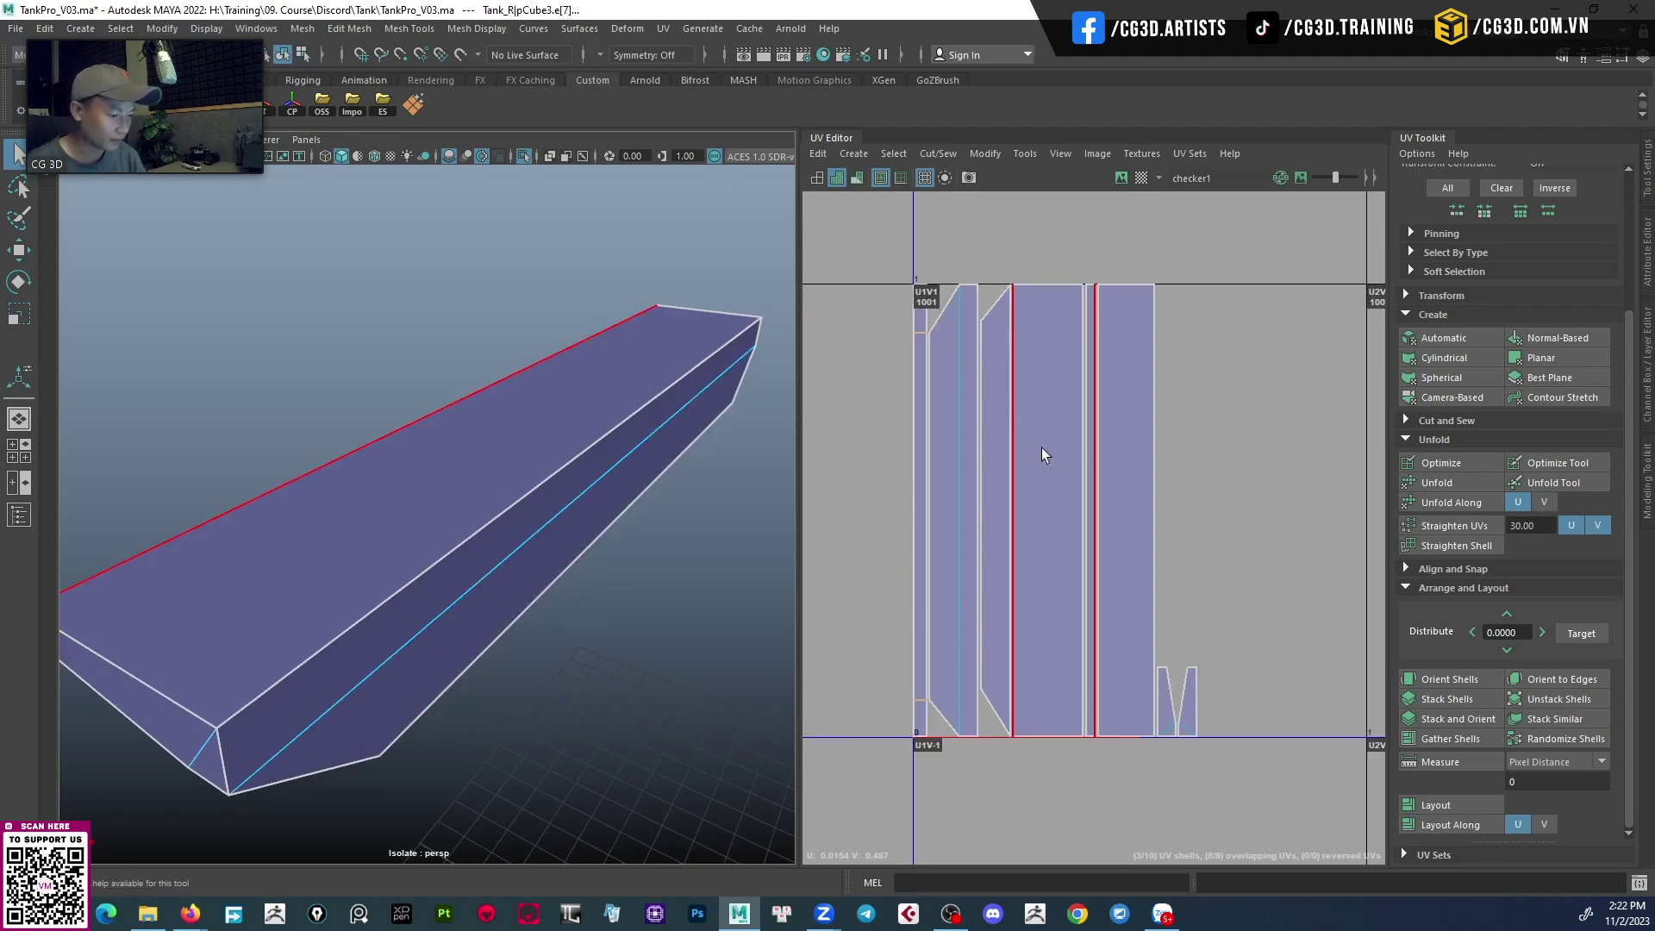
{"action": "left_click", "coordinate": [465, 542]}
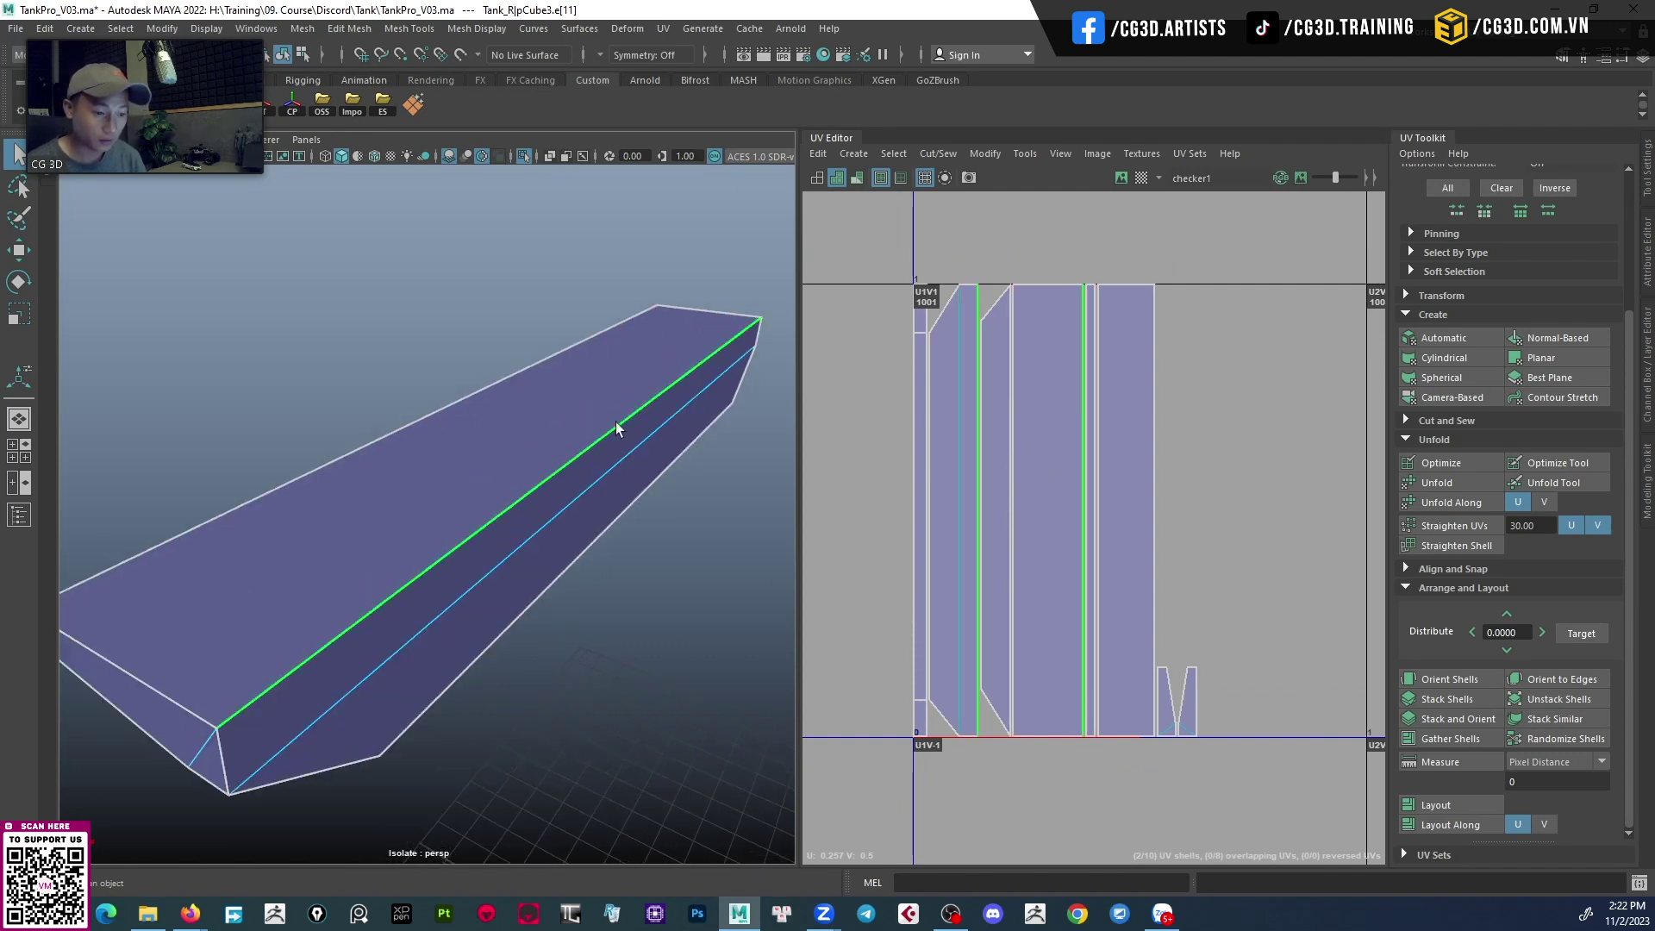
Set up an on-screen drawing tool with a highlighter for marking seams.
{"action": "scroll", "coordinate": [1059, 489], "scroll_direction": "up", "scroll_amount": 2}
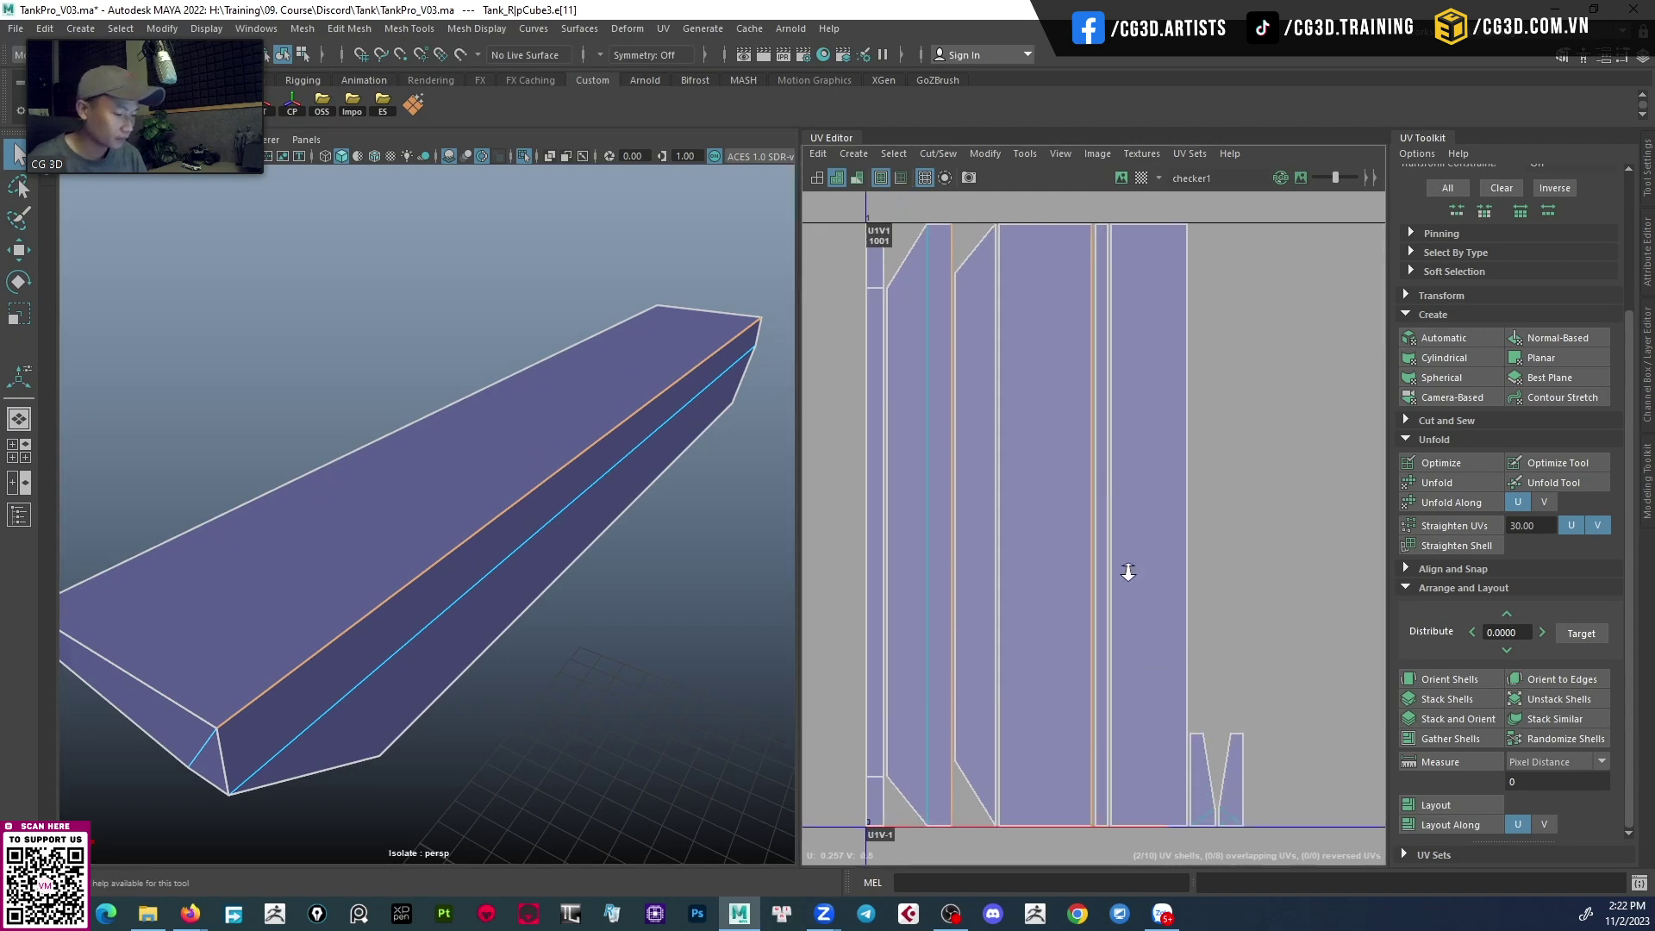
{"action": "scroll", "coordinate": [1120, 569], "scroll_direction": "up", "scroll_amount": 1}
{"action": "scroll", "coordinate": [1049, 618], "scroll_direction": "up", "scroll_amount": 1}
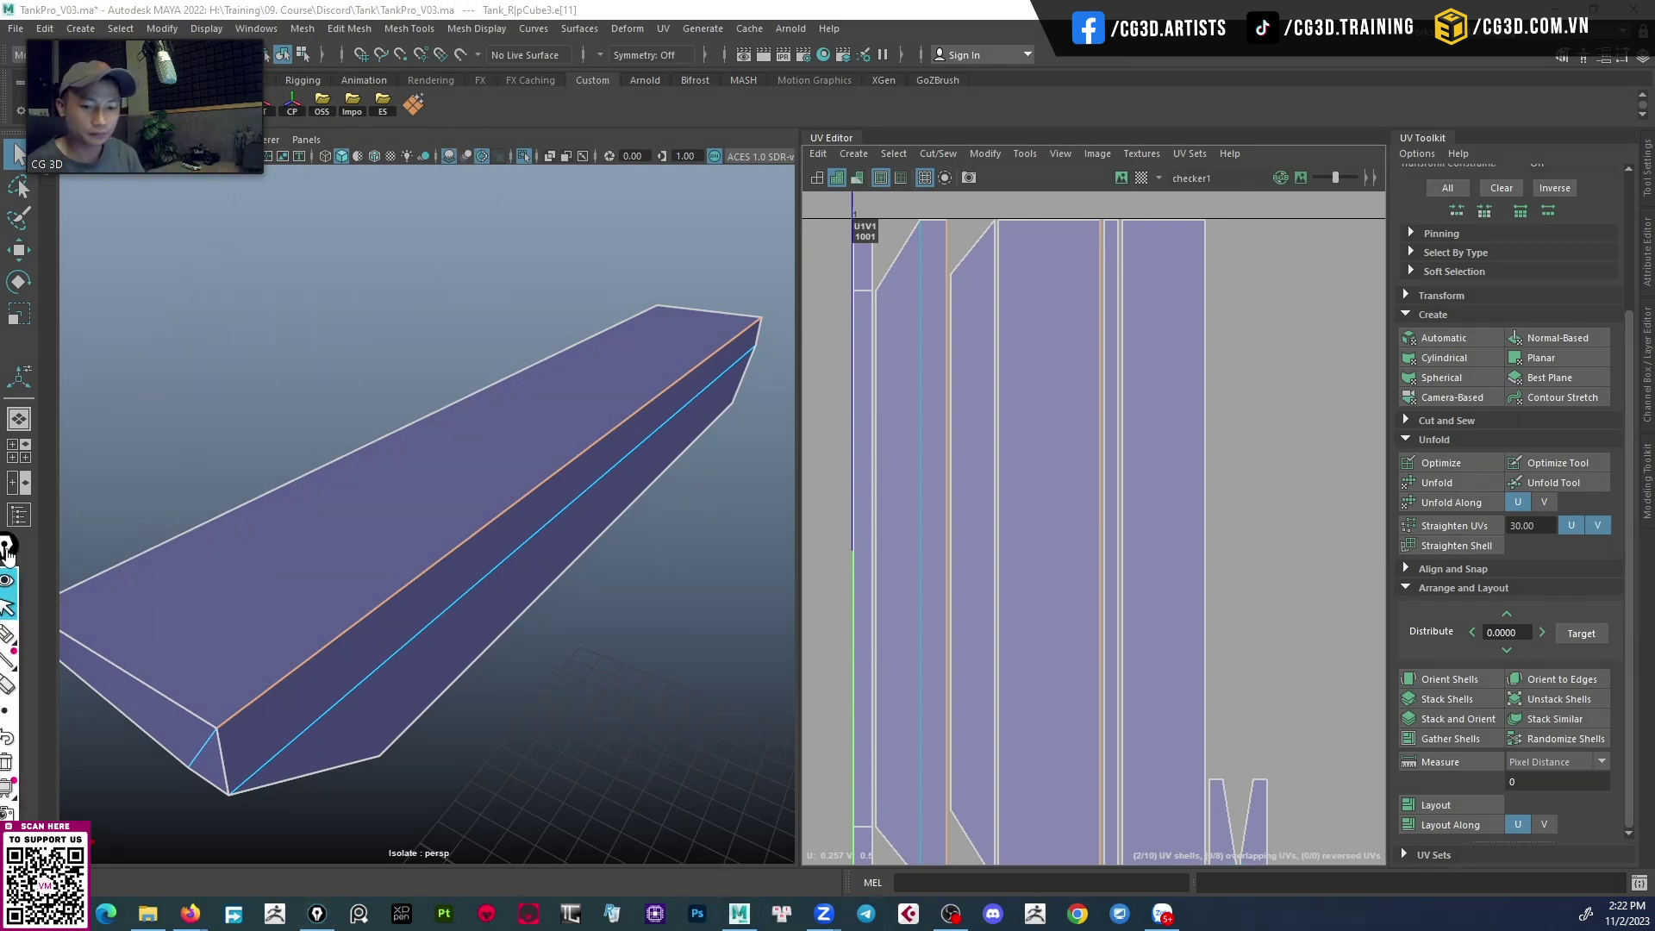
{"action": "left_click_drag", "start_coordinate": [98, 564], "coordinate": [58, 564]}
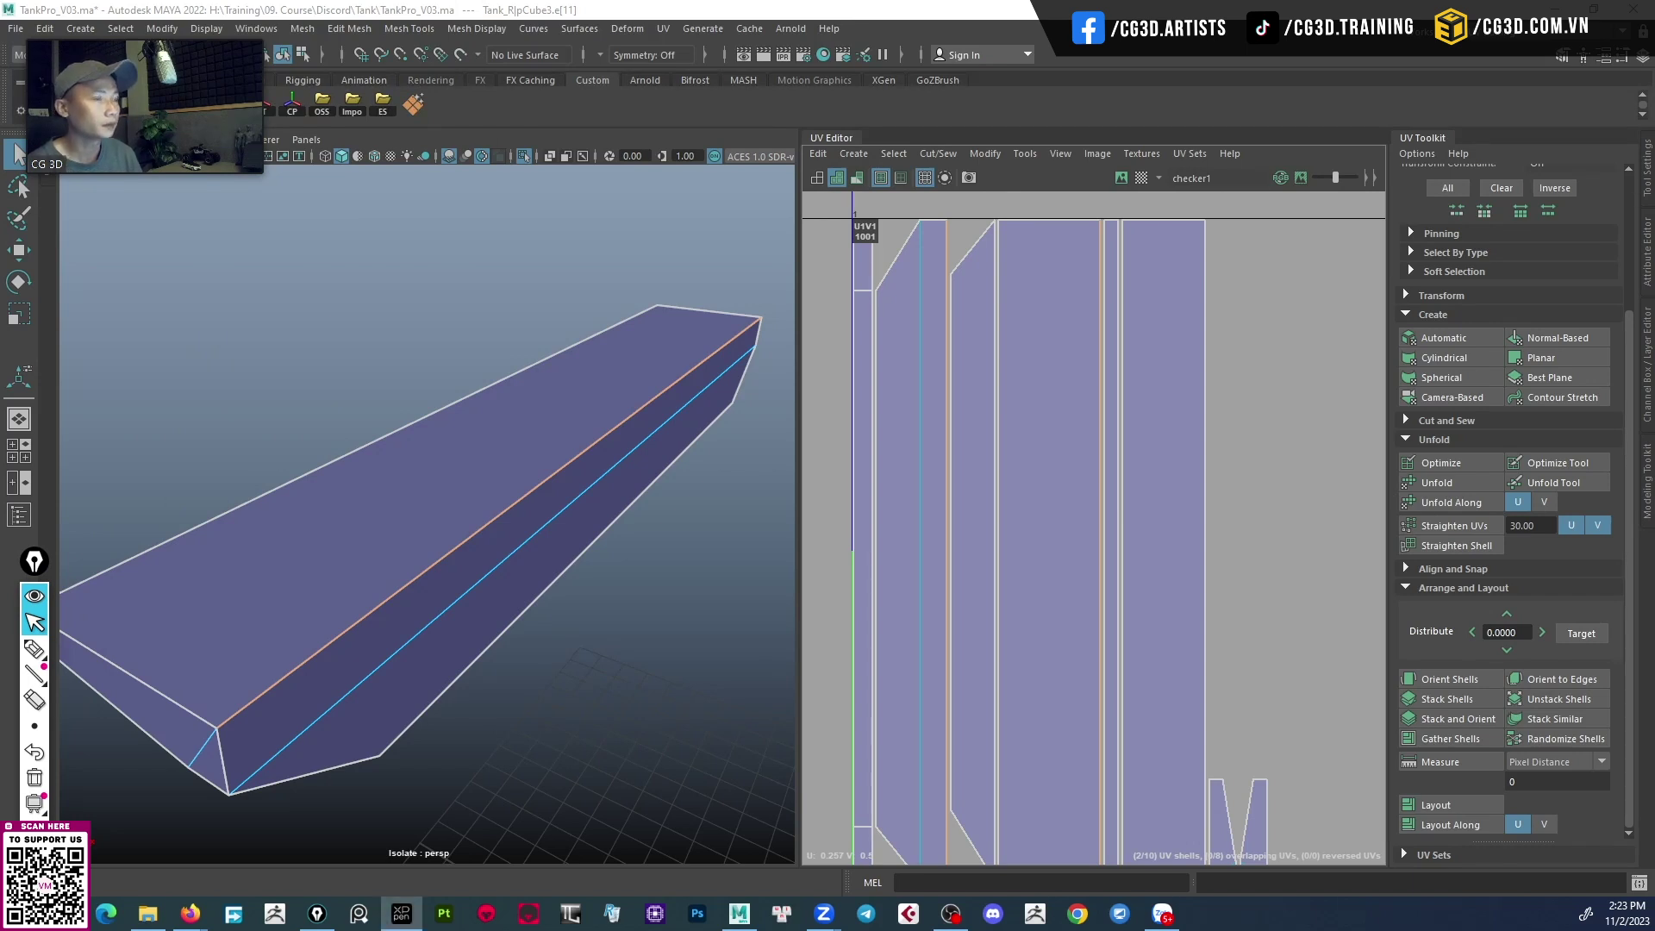
{"action": "left_click", "coordinate": [35, 648]}
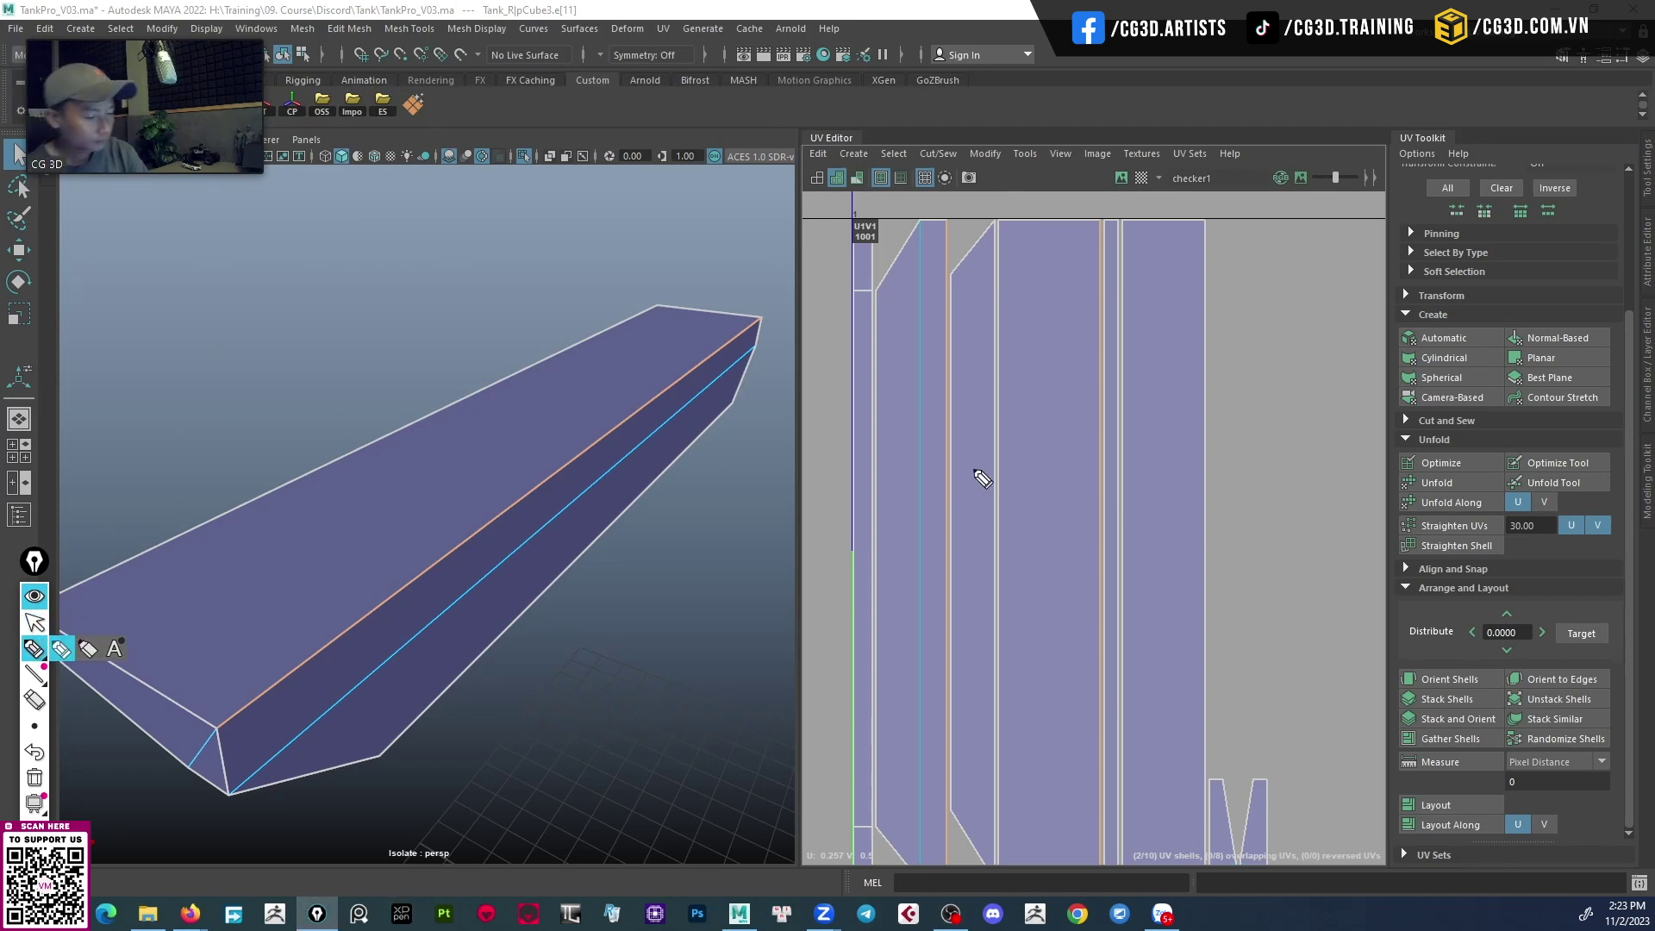
Highlight the two seam edges in the UV layout in magenta.
{"action": "left_click_drag", "start_coordinate": [945, 366], "coordinate": [946, 474]}
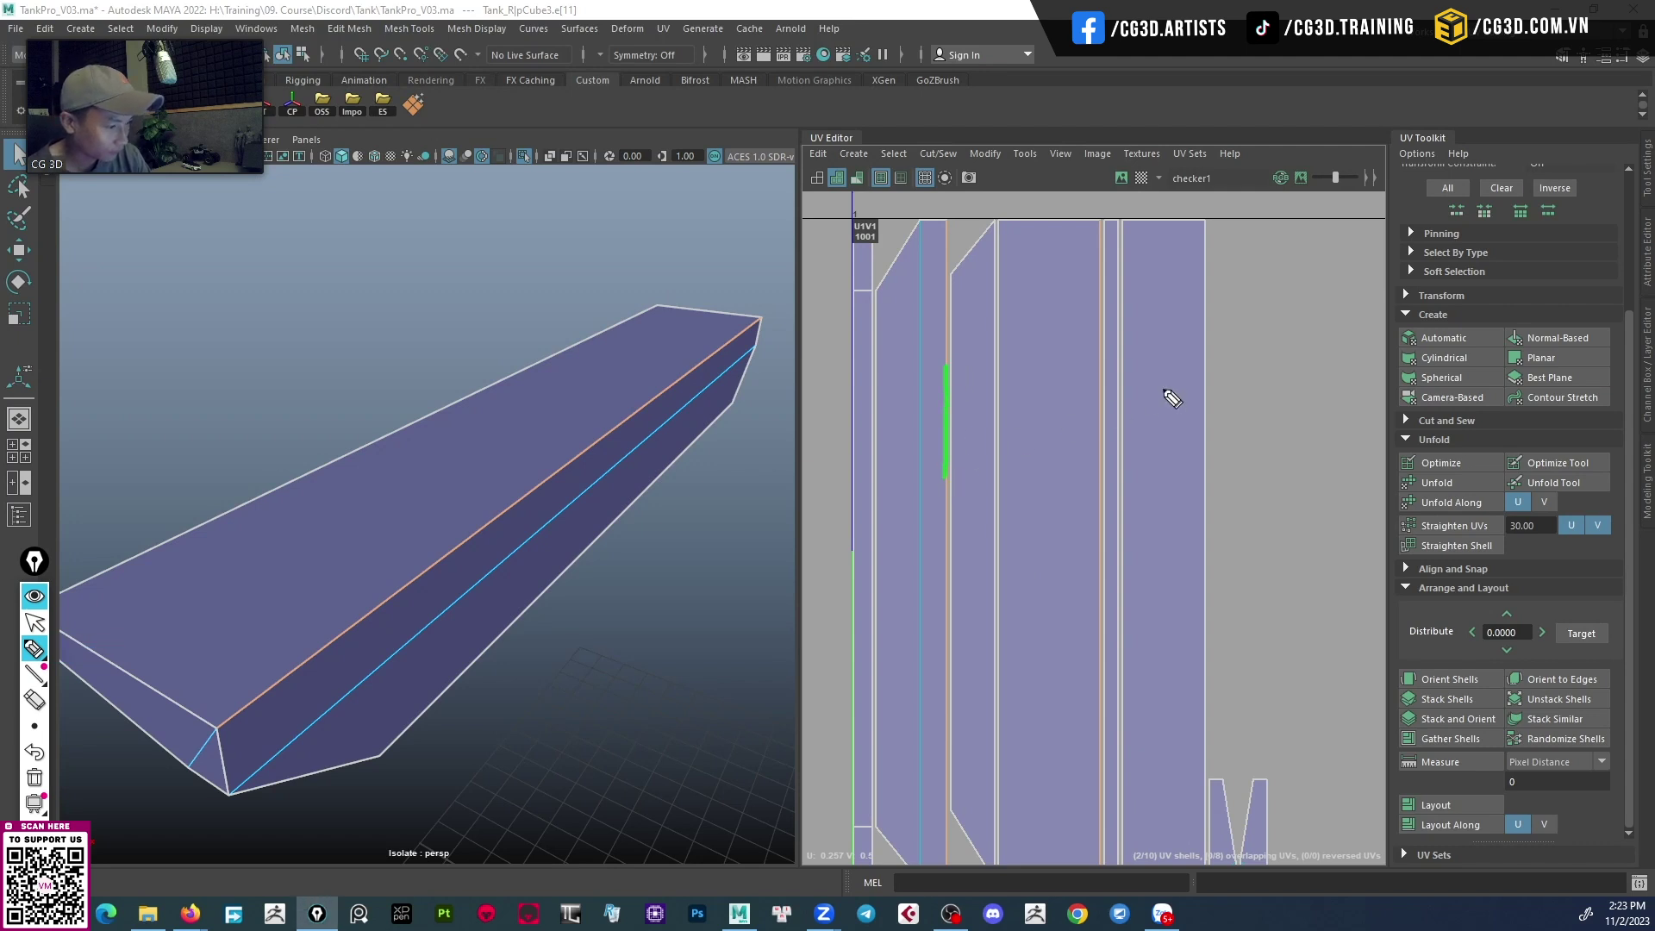
{"action": "left_click_drag", "start_coordinate": [1101, 354], "coordinate": [1097, 475]}
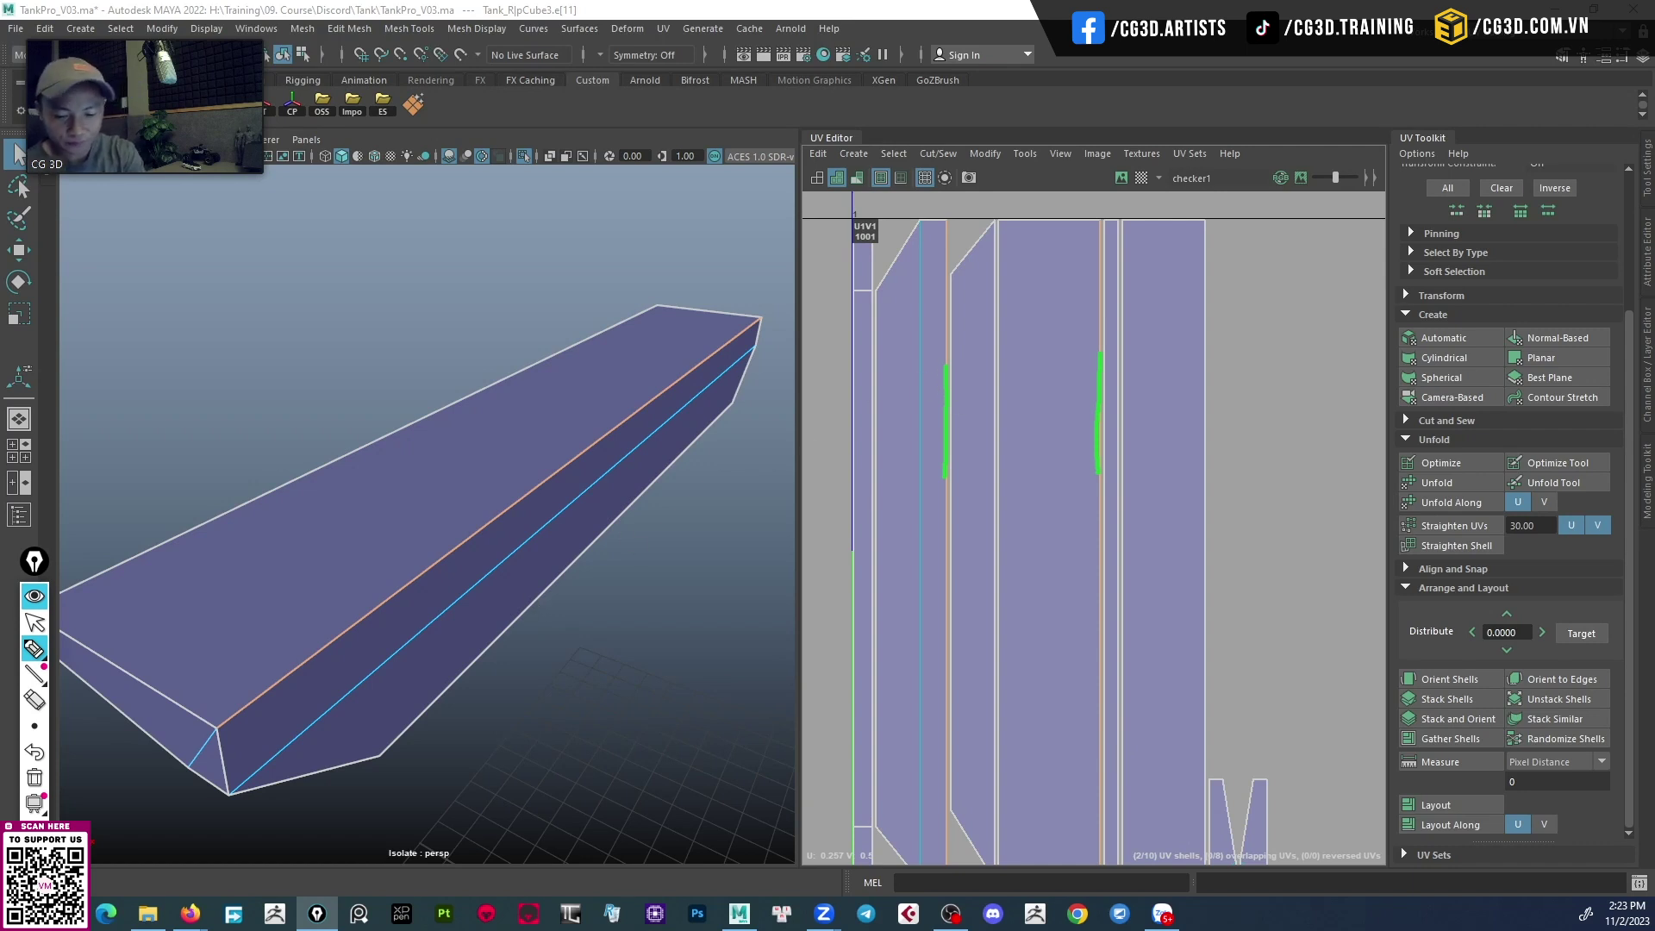
{"action": "left_click_drag", "start_coordinate": [947, 364], "coordinate": [947, 479]}
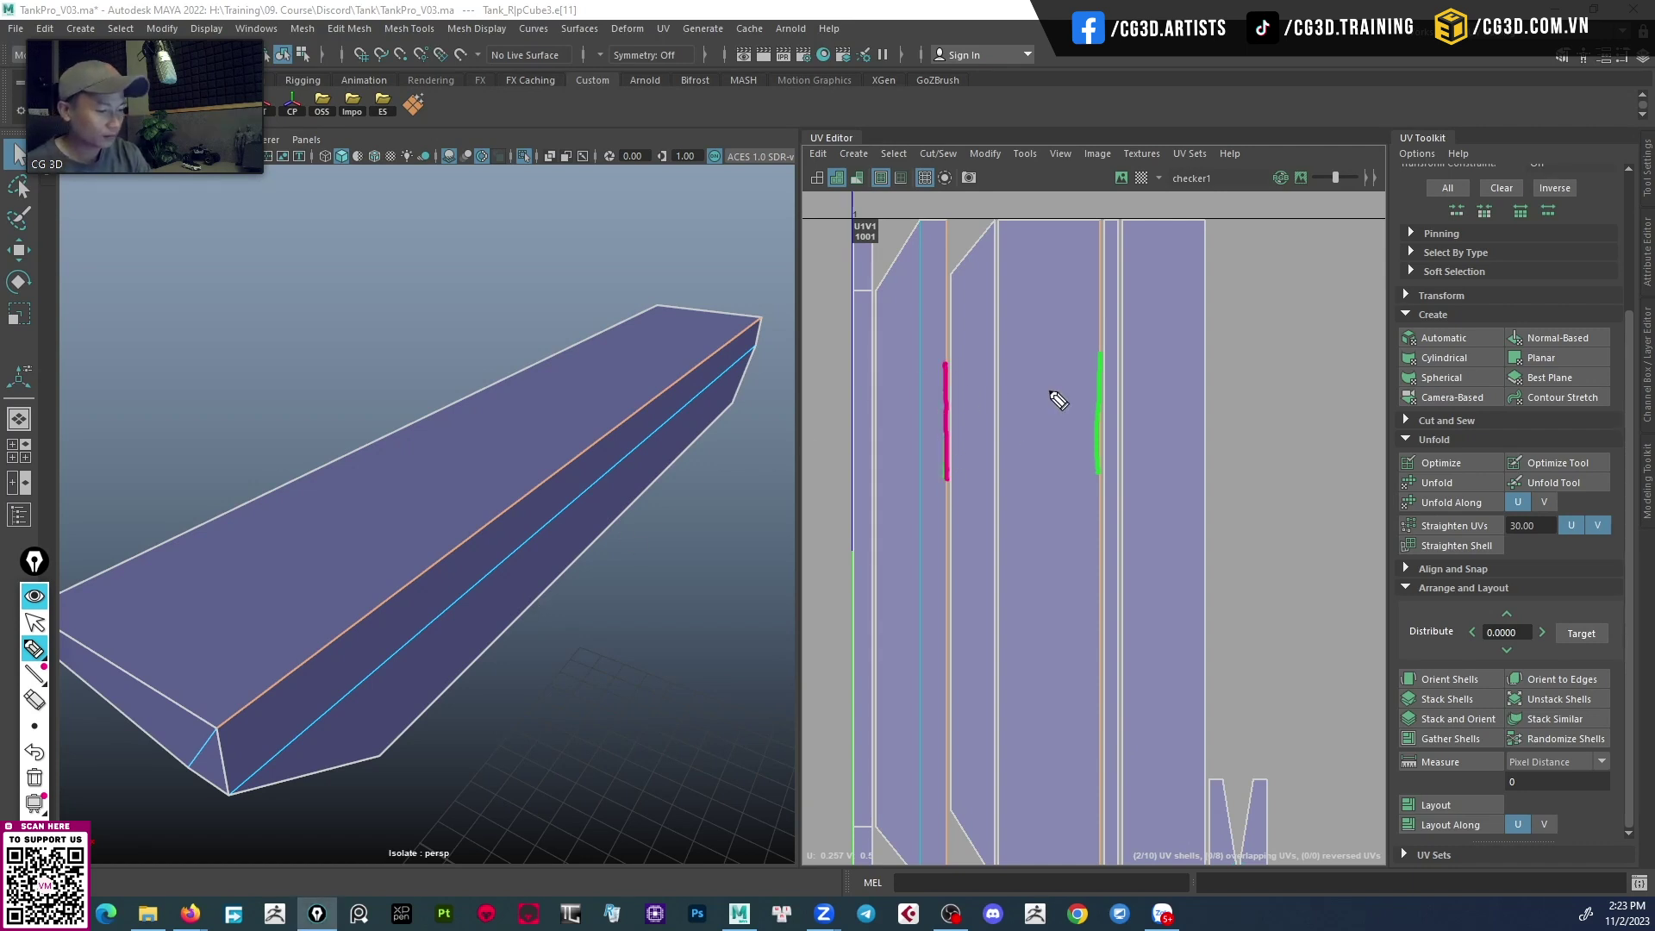
{"action": "left_click_drag", "start_coordinate": [1101, 358], "coordinate": [1104, 480]}
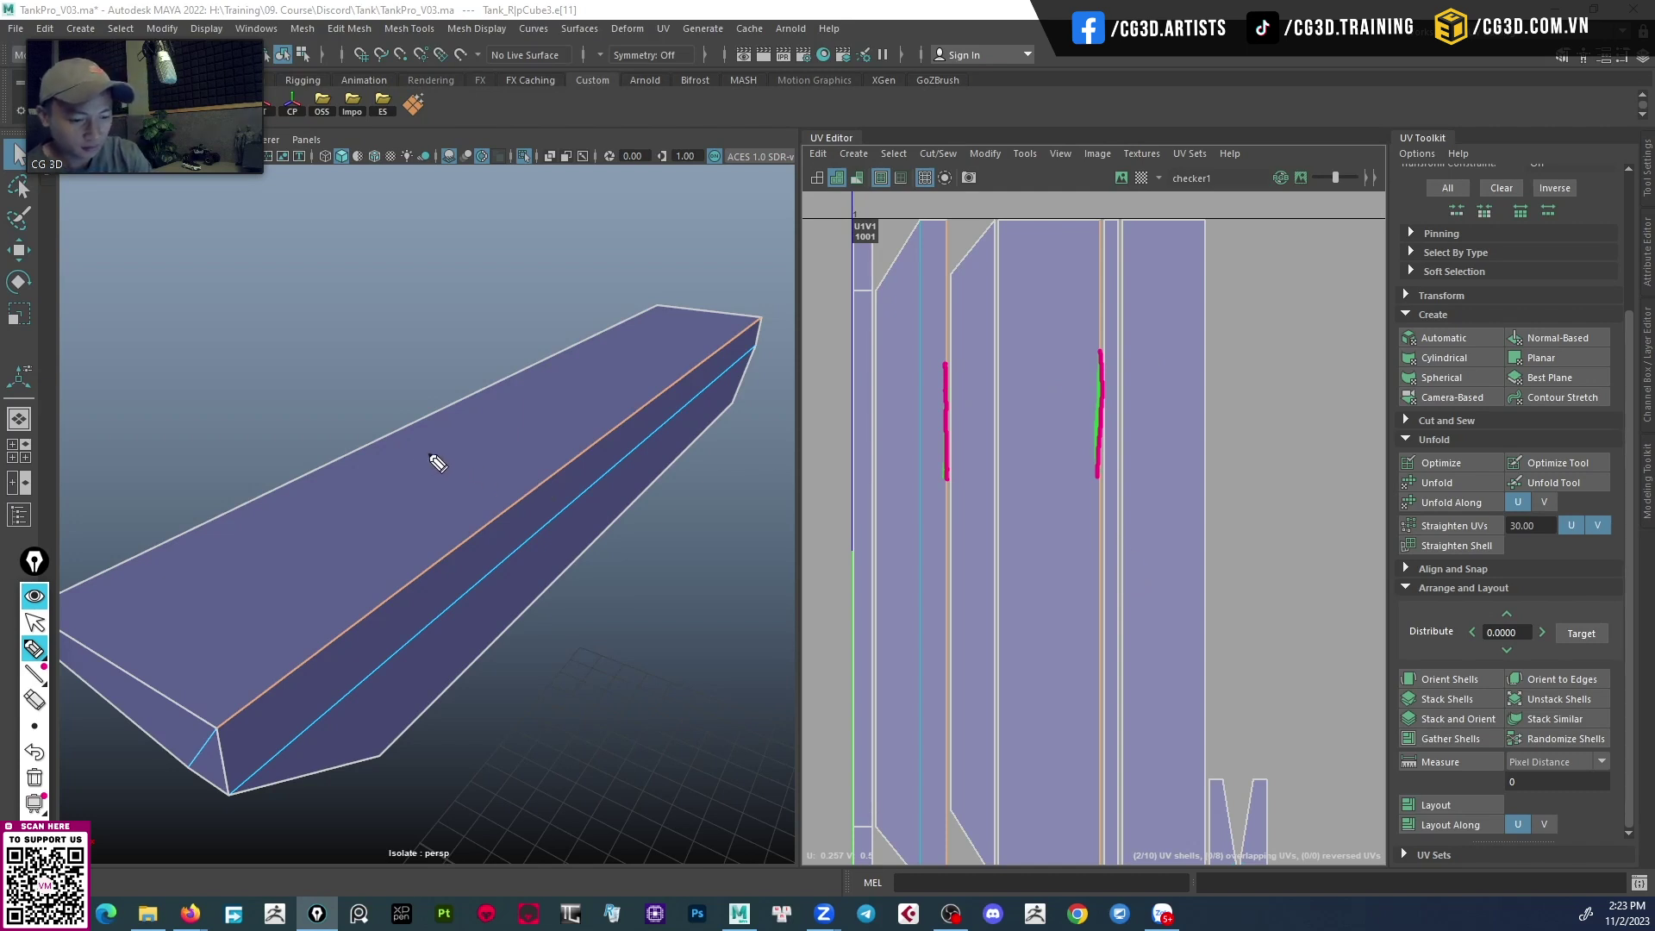
Sketch the cut lines across the beam and write 'Seam' beside them.
{"action": "mouse_move", "coordinate": [416, 453]}
{"action": "left_mouse_down"}
{"action": "mouse_move", "coordinate": [531, 490]}
{"action": "mouse_move", "coordinate": [545, 531]}
{"action": "left_mouse_up"}
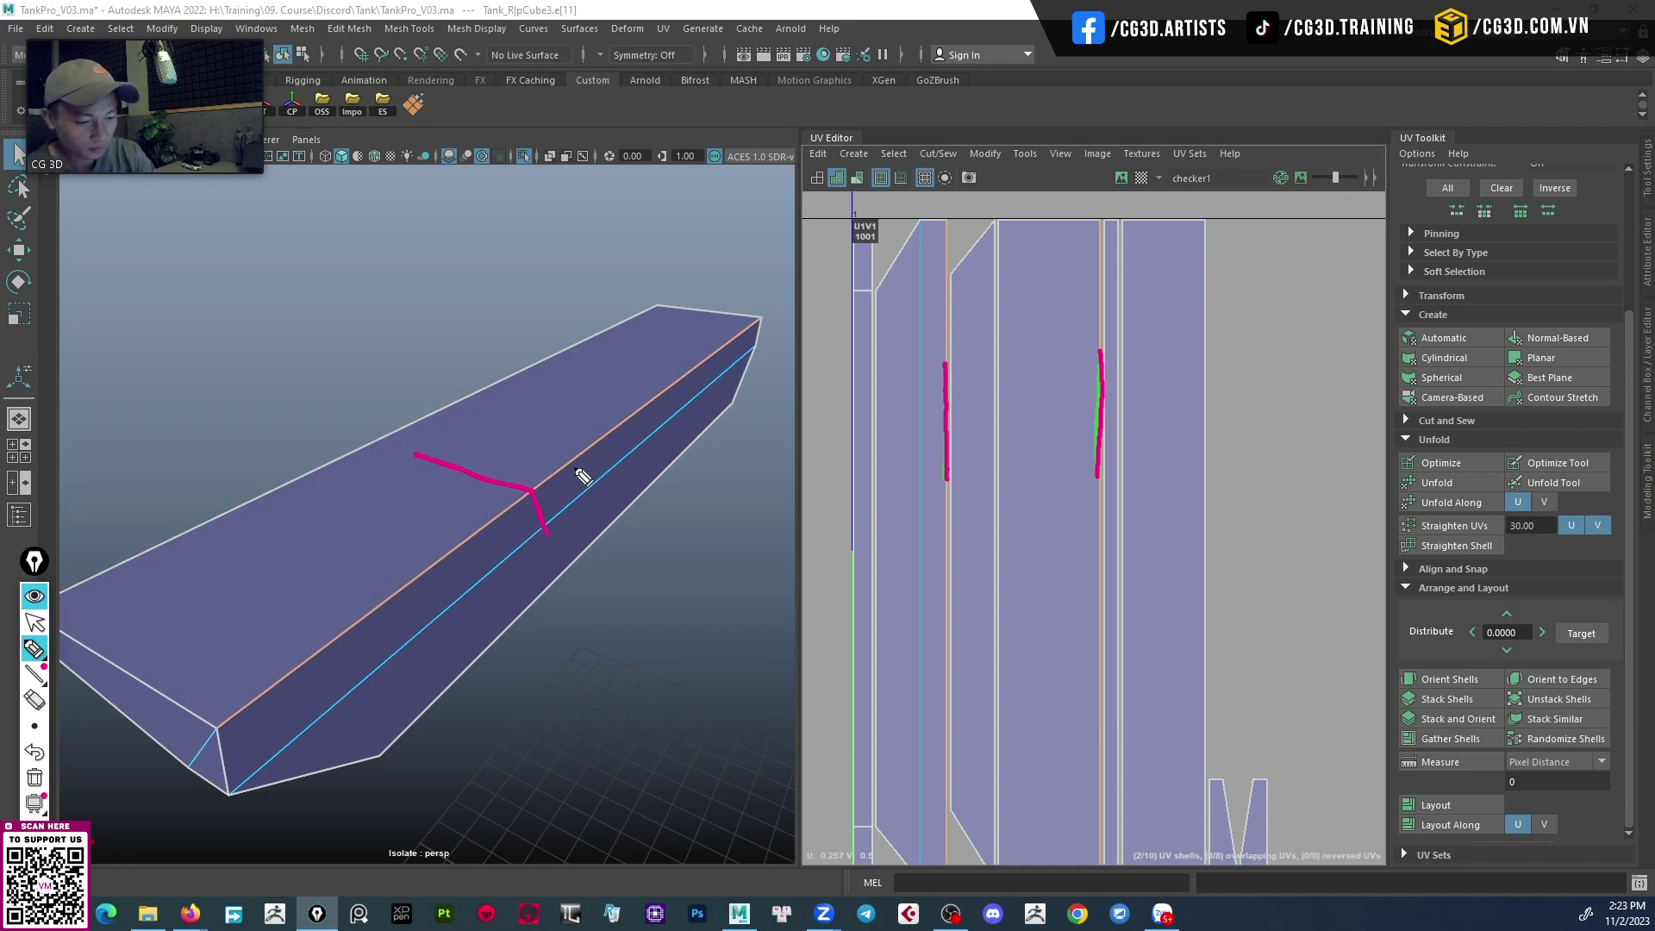
{"action": "left_click_drag", "start_coordinate": [577, 458], "coordinate": [588, 493]}
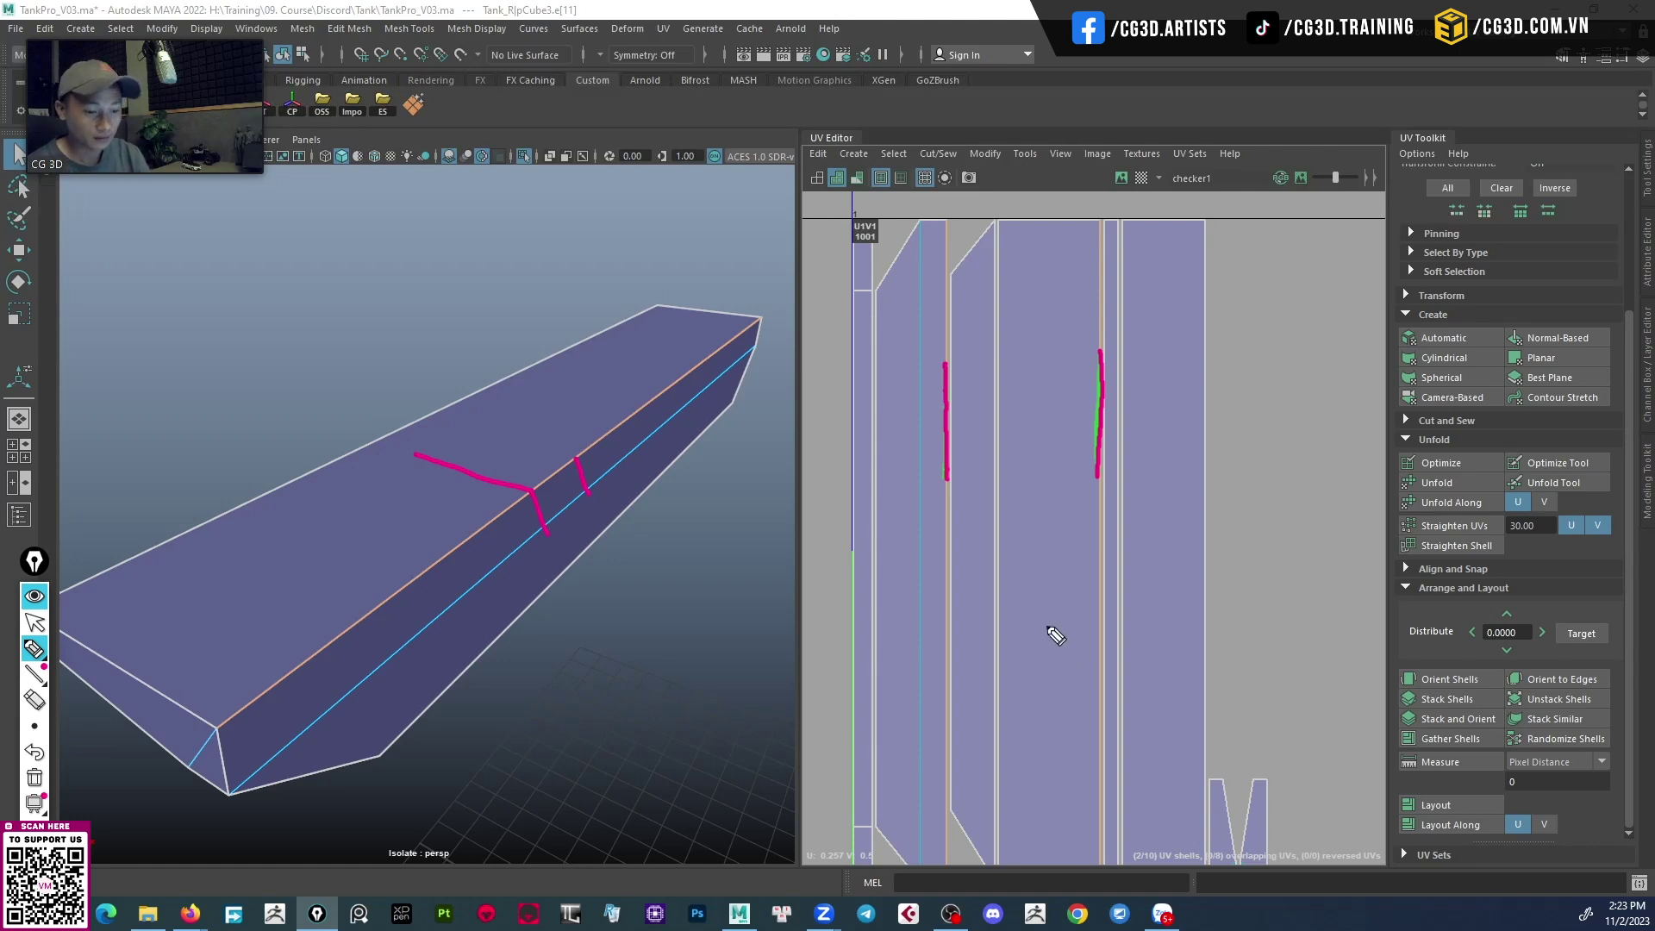
{"action": "mouse_move", "coordinate": [660, 592]}
{"action": "left_mouse_down"}
{"action": "mouse_move", "coordinate": [657, 644]}
{"action": "mouse_move", "coordinate": [689, 600]}
{"action": "mouse_move", "coordinate": [719, 601]}
{"action": "mouse_move", "coordinate": [758, 569]}
{"action": "left_mouse_up"}
{"action": "left_click_drag", "start_coordinate": [646, 678], "coordinate": [793, 564]}
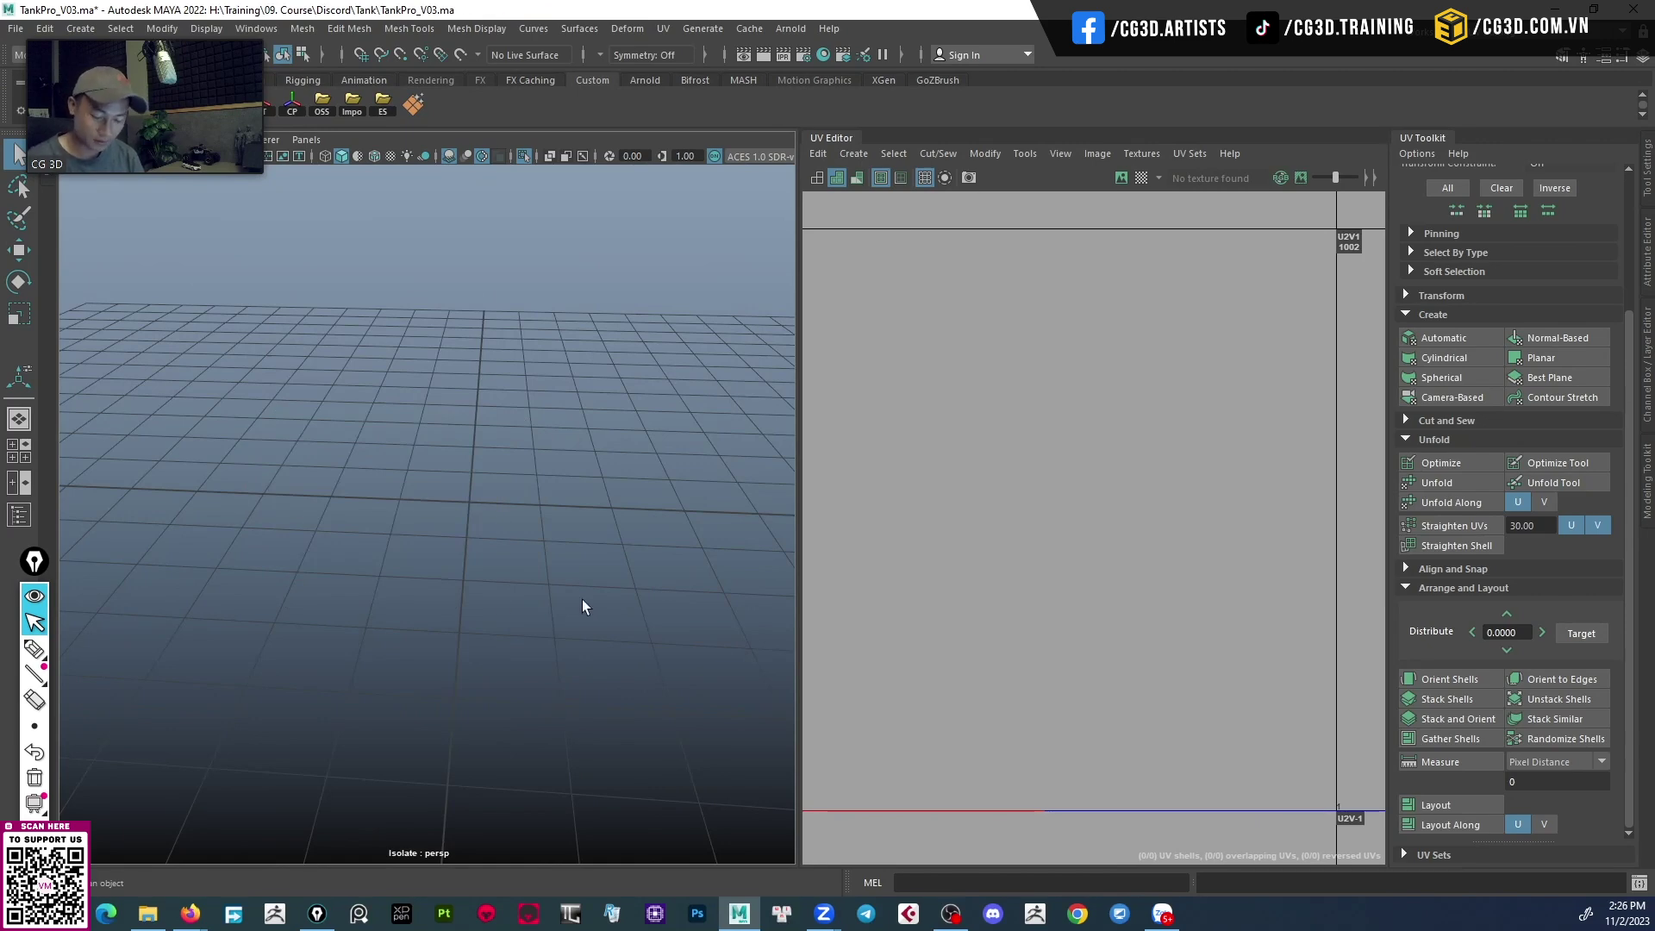
Exit isolate view to show the whole tank and select the long plank.
{"action": "key", "text": "ctrl+1"}
{"action": "scroll", "coordinate": [405, 500], "scroll_direction": "down", "scroll_amount": 5}
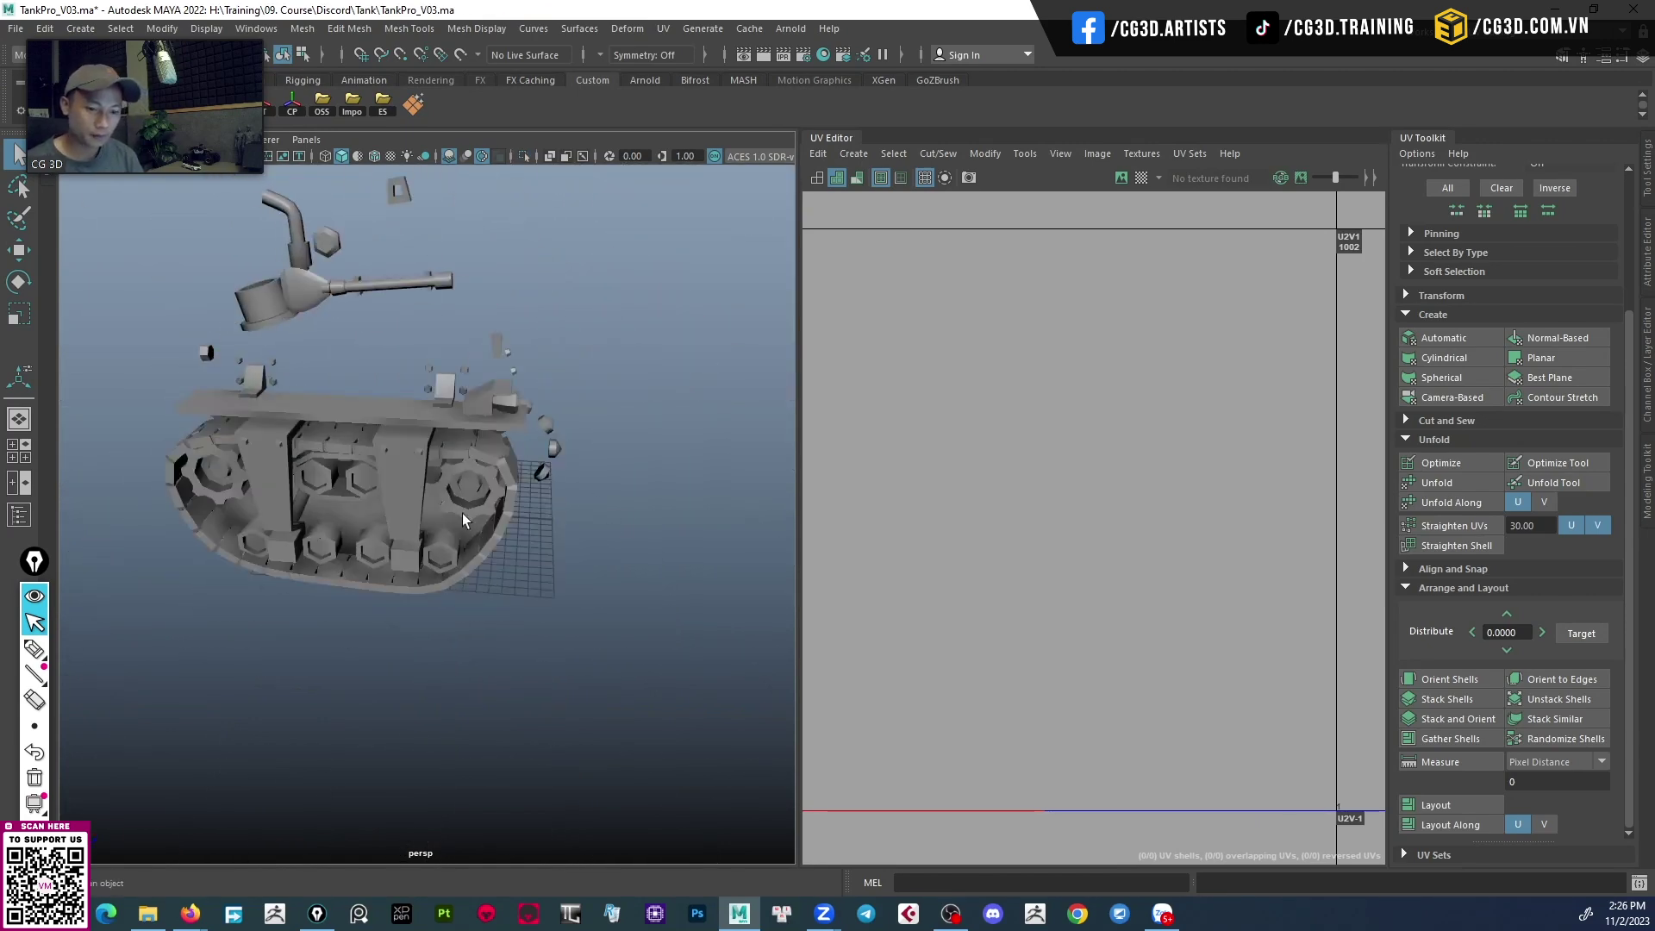
{"action": "left_click_drag", "start_coordinate": [462, 514], "coordinate": [492, 449], "text": "alt"}
{"action": "left_click", "coordinate": [491, 457]}
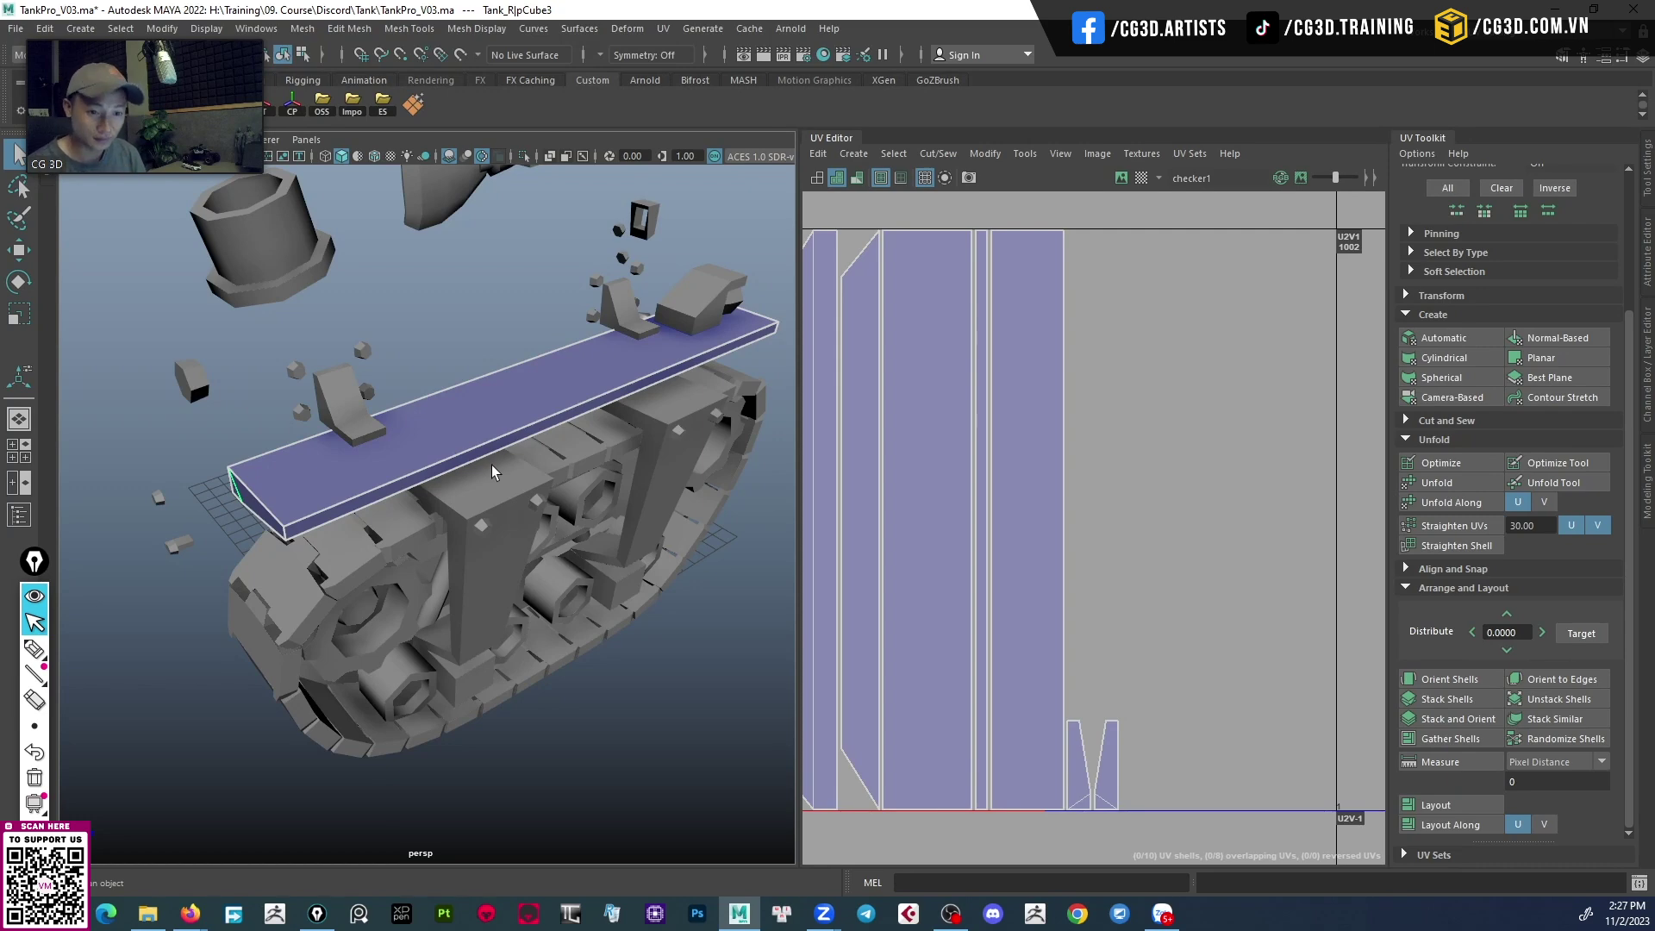
Enable the checkered display so the plank shows a checker texture.
{"action": "left_click_drag", "start_coordinate": [369, 531], "coordinate": [442, 557], "text": "alt"}
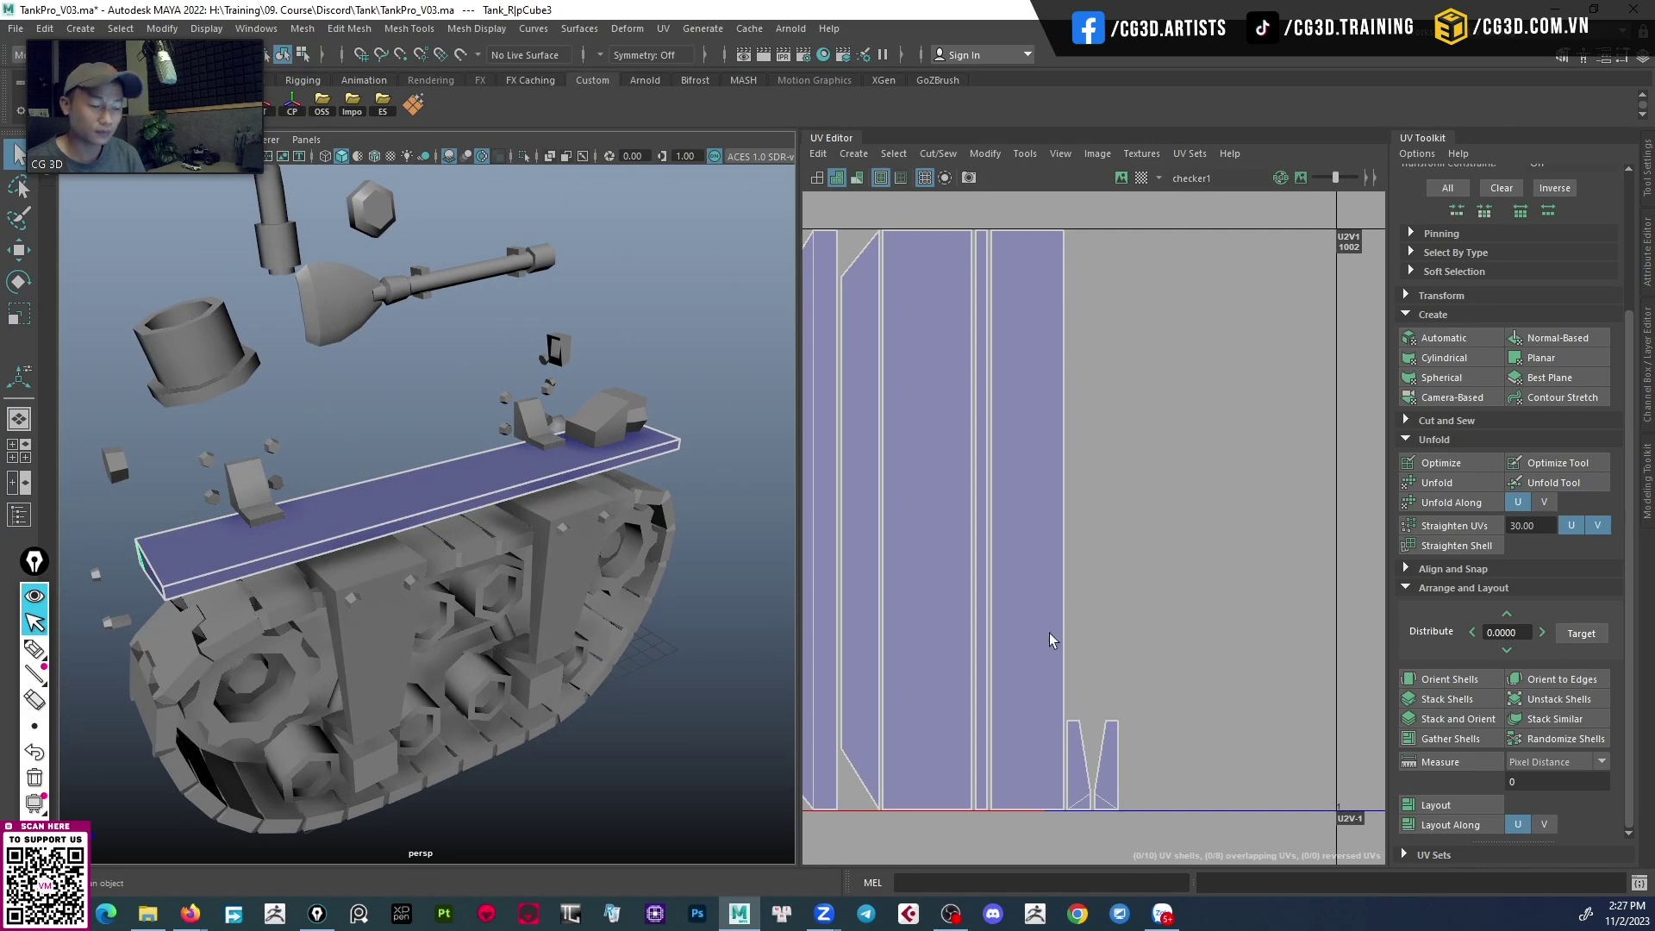
{"action": "scroll", "coordinate": [935, 580], "scroll_direction": "down", "scroll_amount": 3}
{"action": "middle_click_drag", "start_coordinate": [935, 580], "coordinate": [1008, 655], "text": "alt"}
{"action": "mouse_move", "coordinate": [461, 551]}
{"action": "left_mouse_down", "text": "alt"}
{"action": "mouse_move", "coordinate": [536, 536]}
{"action": "mouse_move", "coordinate": [629, 566]}
{"action": "mouse_move", "coordinate": [521, 580]}
{"action": "left_mouse_up", "text": "alt"}
{"action": "scroll", "coordinate": [437, 585], "scroll_direction": "up", "scroll_amount": 3}
{"action": "scroll", "coordinate": [437, 584], "scroll_direction": "up", "scroll_amount": 2}
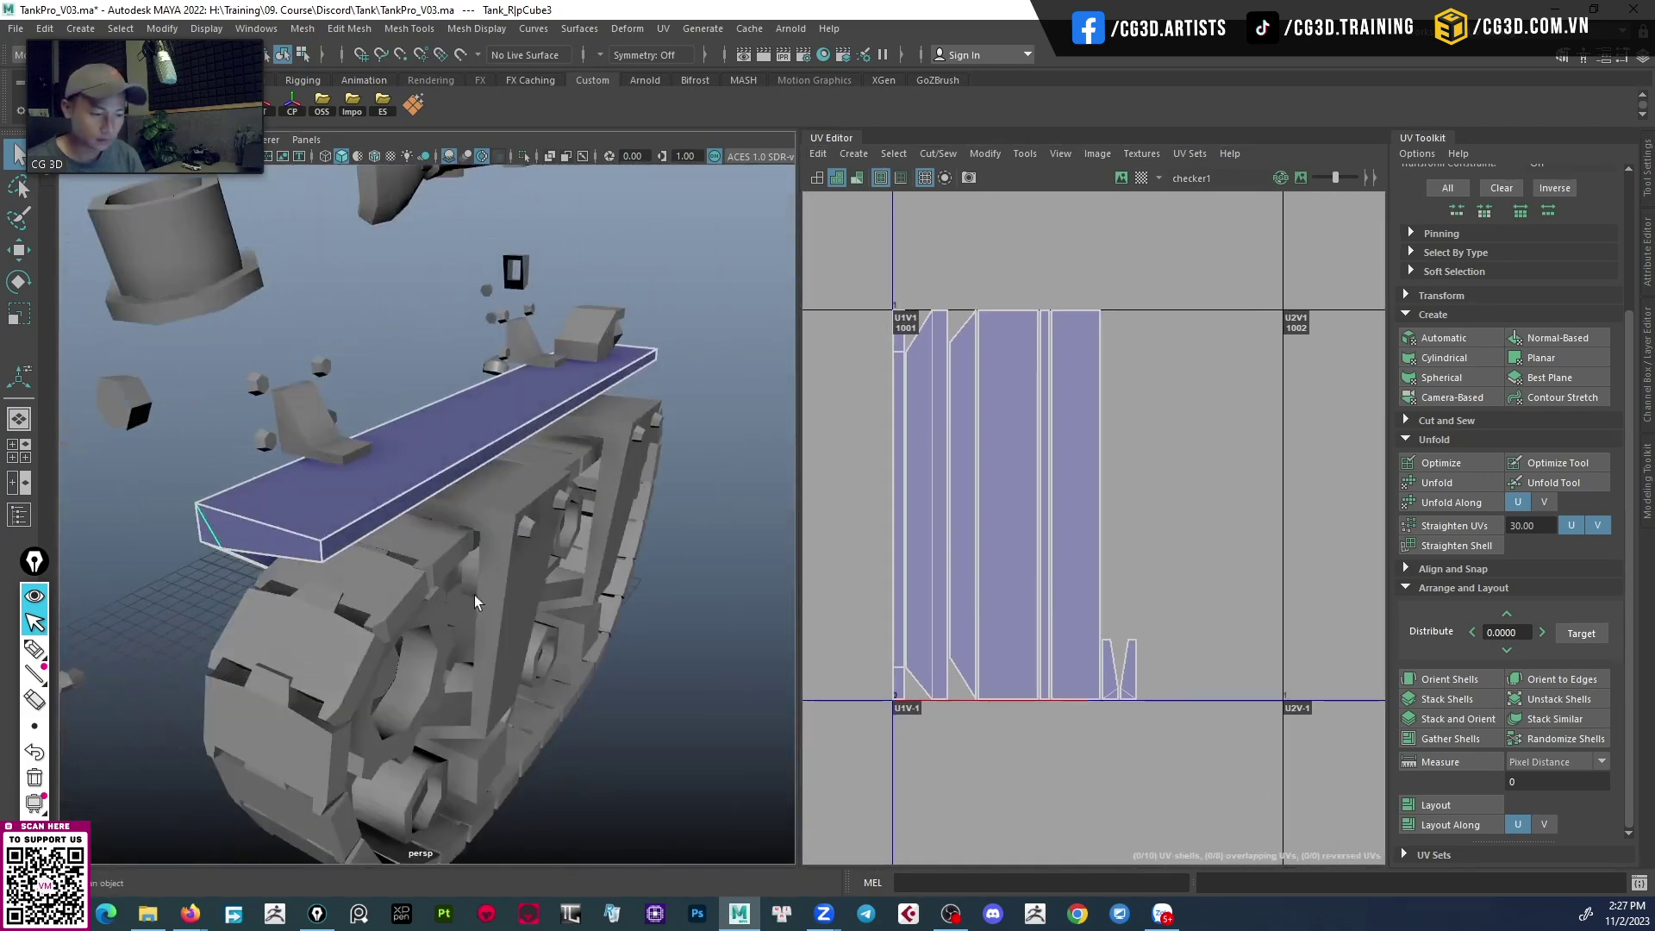
{"action": "scroll", "coordinate": [979, 547], "scroll_direction": "down", "scroll_amount": 1}
{"action": "left_click_drag", "start_coordinate": [629, 480], "coordinate": [712, 521], "text": "alt"}
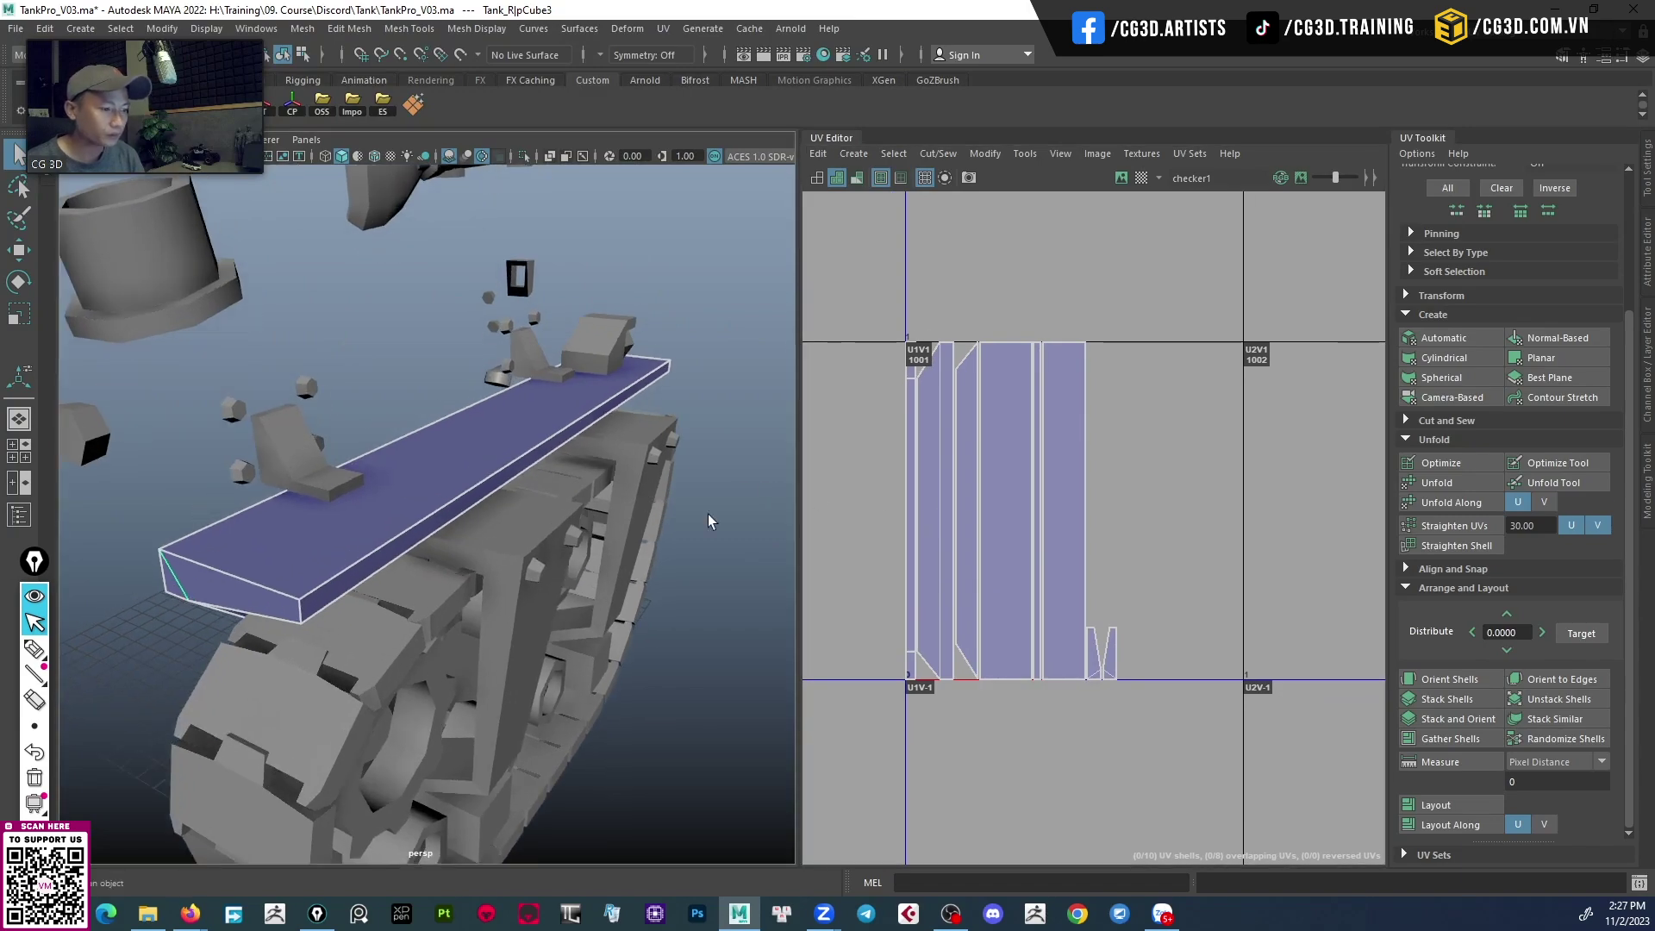
{"action": "left_click", "coordinate": [1121, 177]}
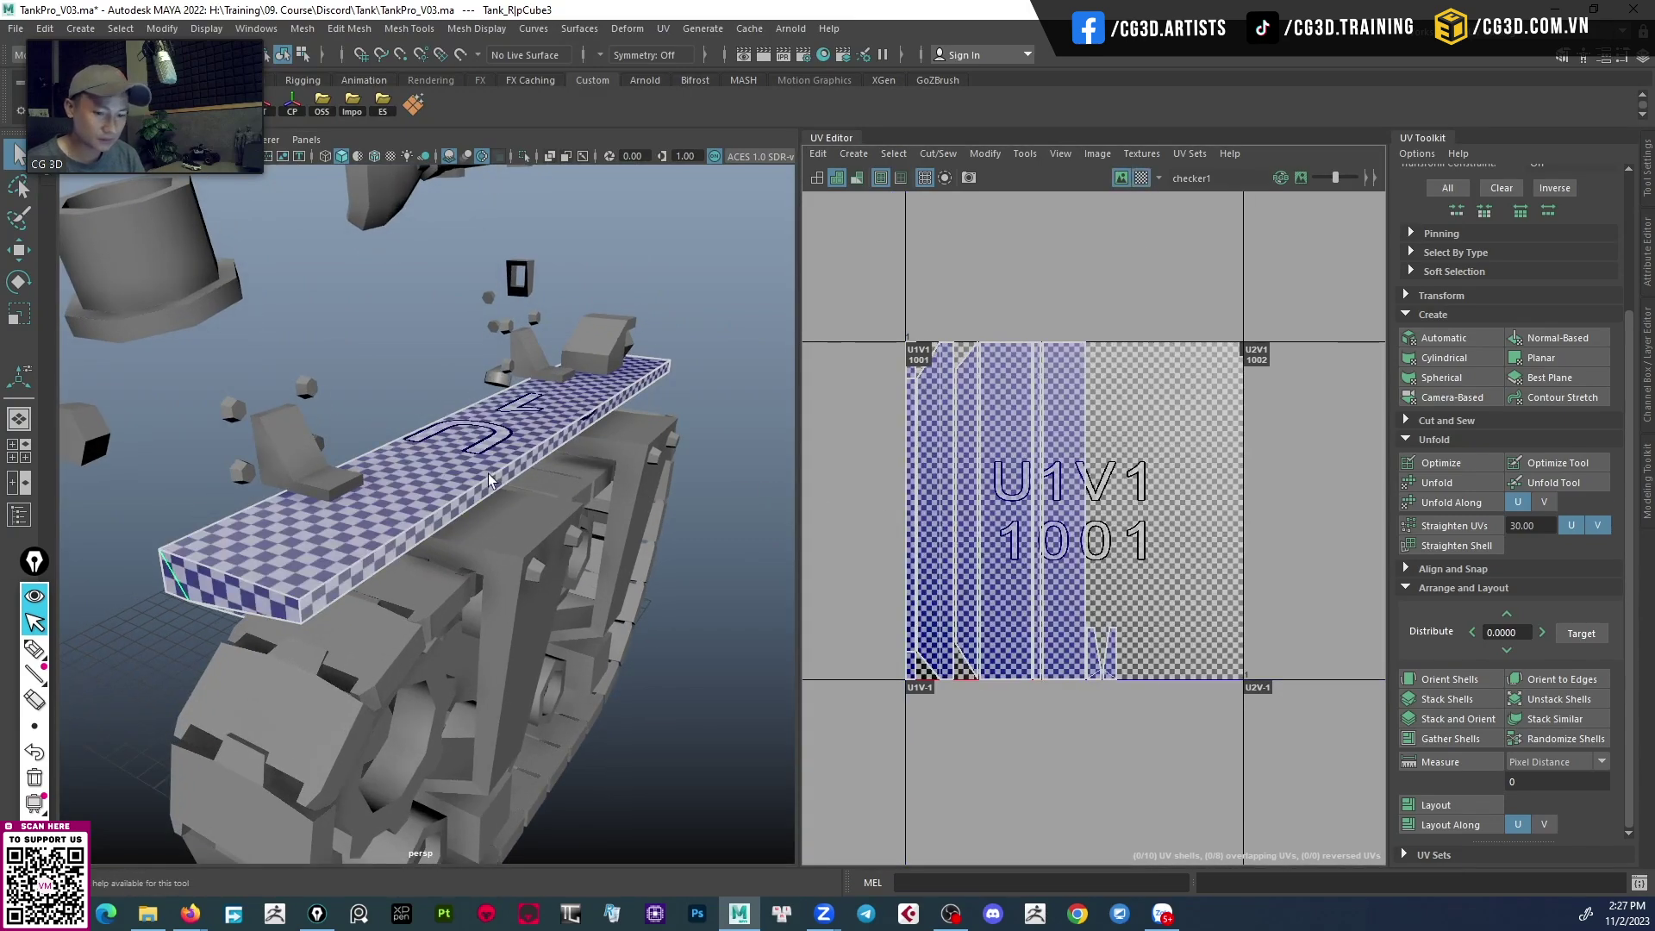
Zoom in on the checkered plank and select one of its side faces.
{"action": "left_click_drag", "start_coordinate": [492, 481], "coordinate": [494, 488], "text": "alt"}
{"action": "mouse_move", "coordinate": [510, 472]}
{"action": "left_mouse_down", "text": "alt"}
{"action": "mouse_move", "coordinate": [499, 382]}
{"action": "mouse_move", "coordinate": [455, 515]}
{"action": "mouse_move", "coordinate": [497, 493]}
{"action": "mouse_move", "coordinate": [517, 458]}
{"action": "mouse_move", "coordinate": [491, 443]}
{"action": "mouse_move", "coordinate": [386, 516]}
{"action": "mouse_move", "coordinate": [403, 492]}
{"action": "left_mouse_up", "text": "alt"}
{"action": "scroll", "coordinate": [243, 402], "scroll_direction": "up", "scroll_amount": 2}
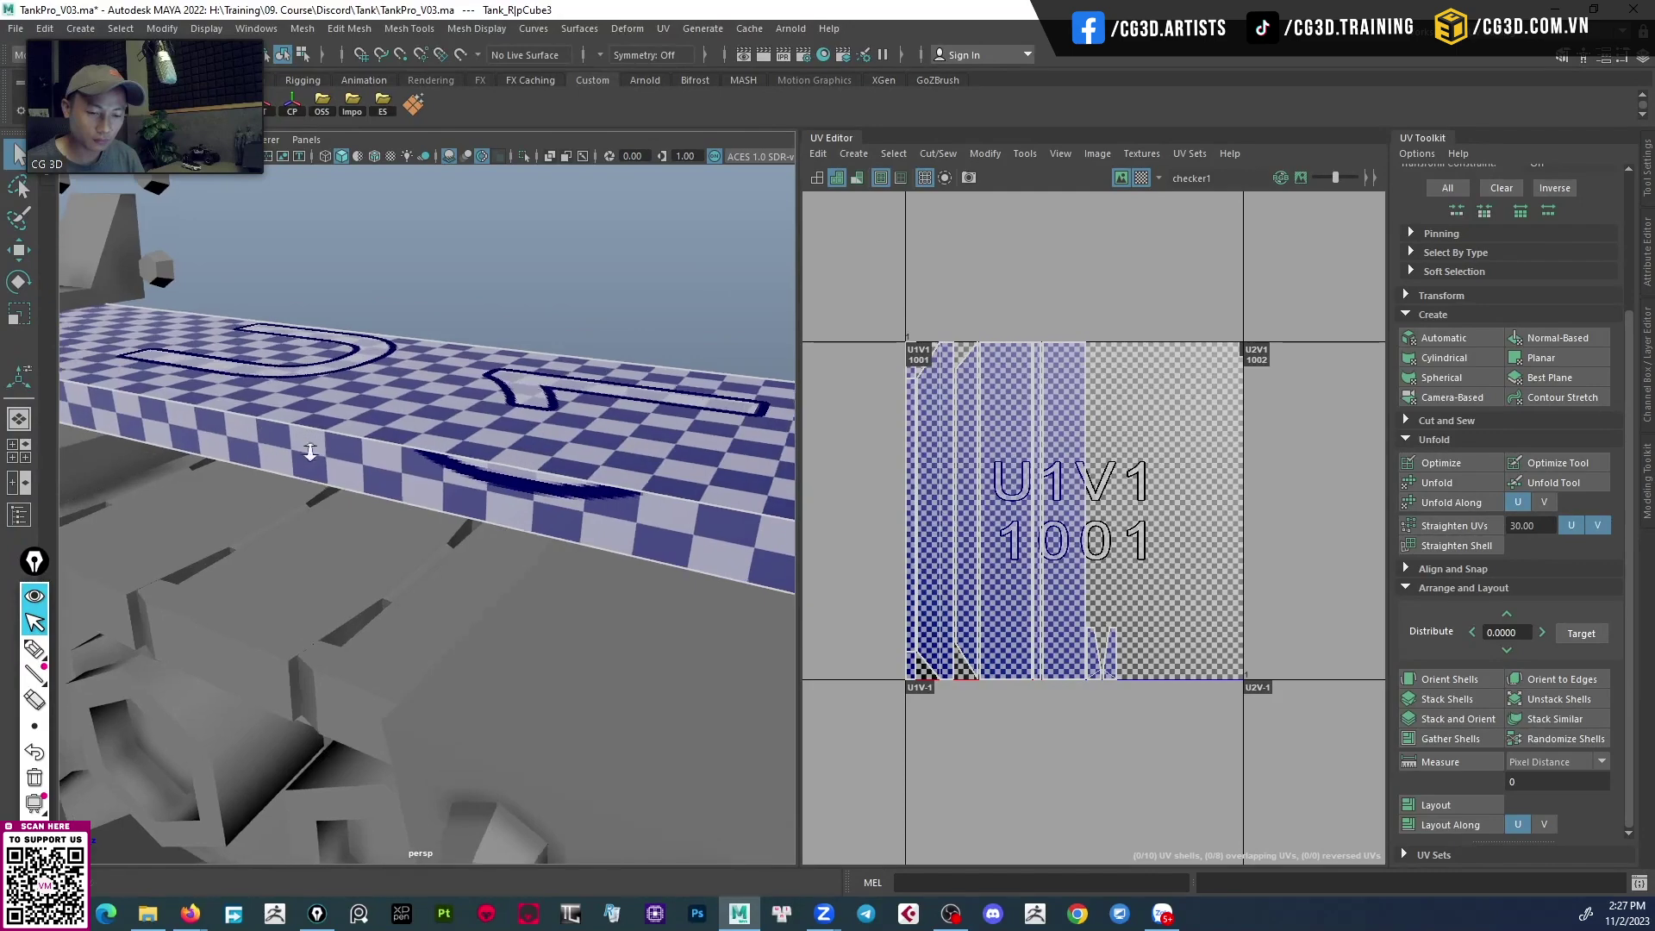
{"action": "scroll", "coordinate": [298, 457], "scroll_direction": "up", "scroll_amount": 2}
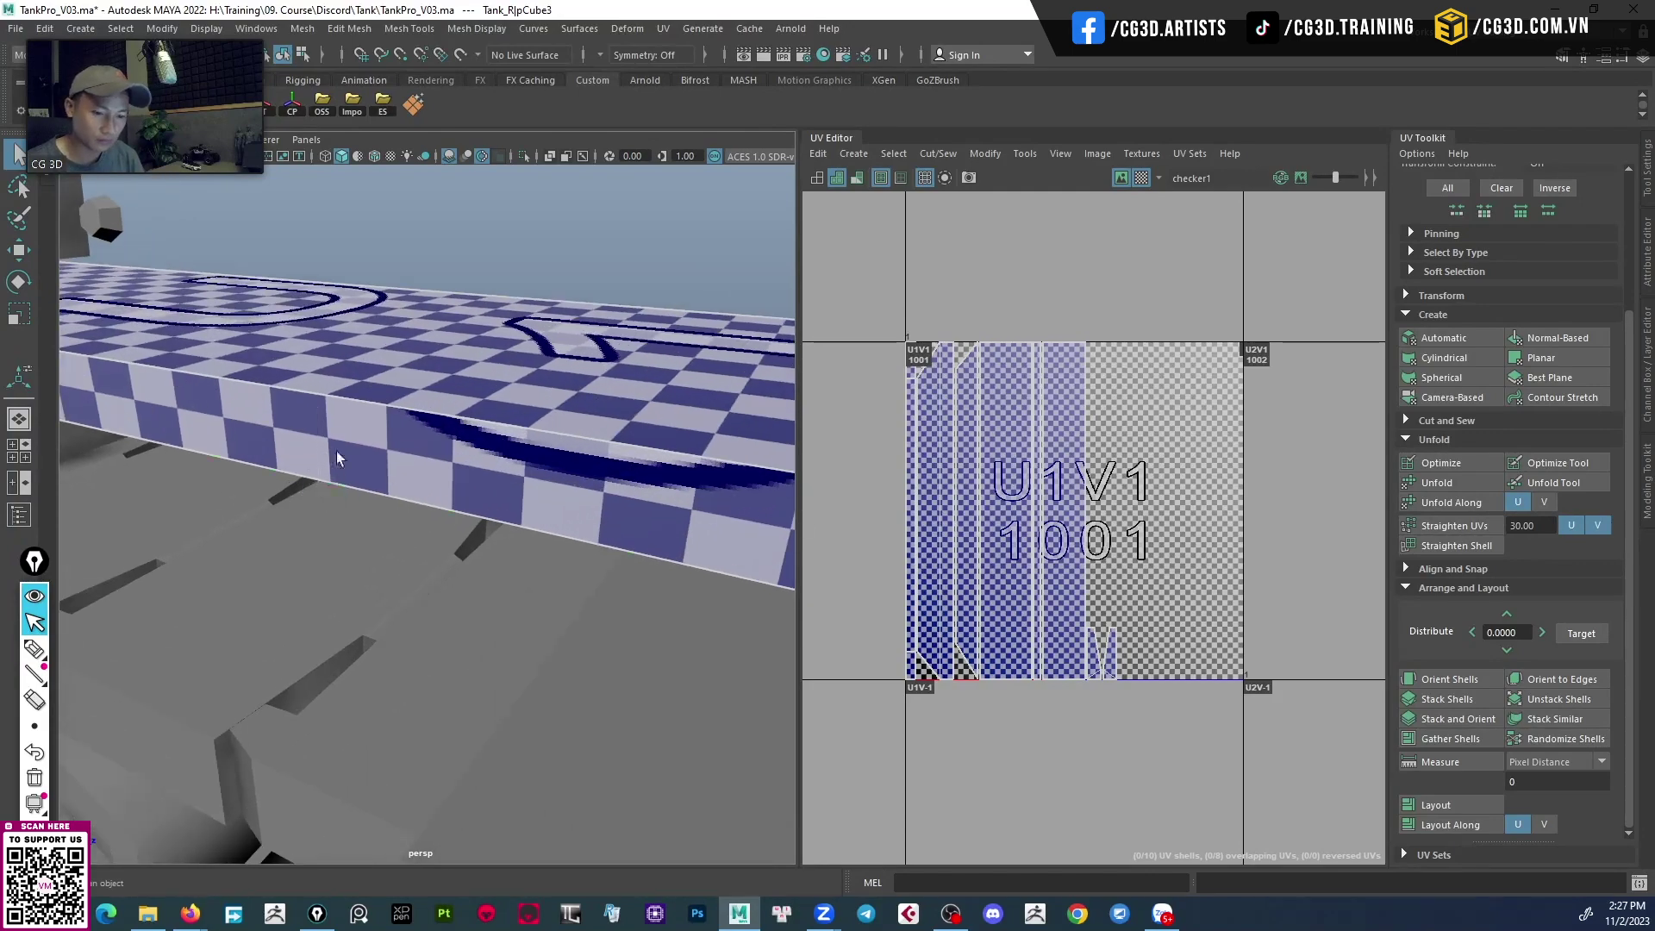
{"action": "left_click", "coordinate": [337, 458]}
{"action": "scroll", "coordinate": [1035, 560], "scroll_direction": "up", "scroll_amount": 4}
{"action": "scroll", "coordinate": [948, 569], "scroll_direction": "down", "scroll_amount": 2}
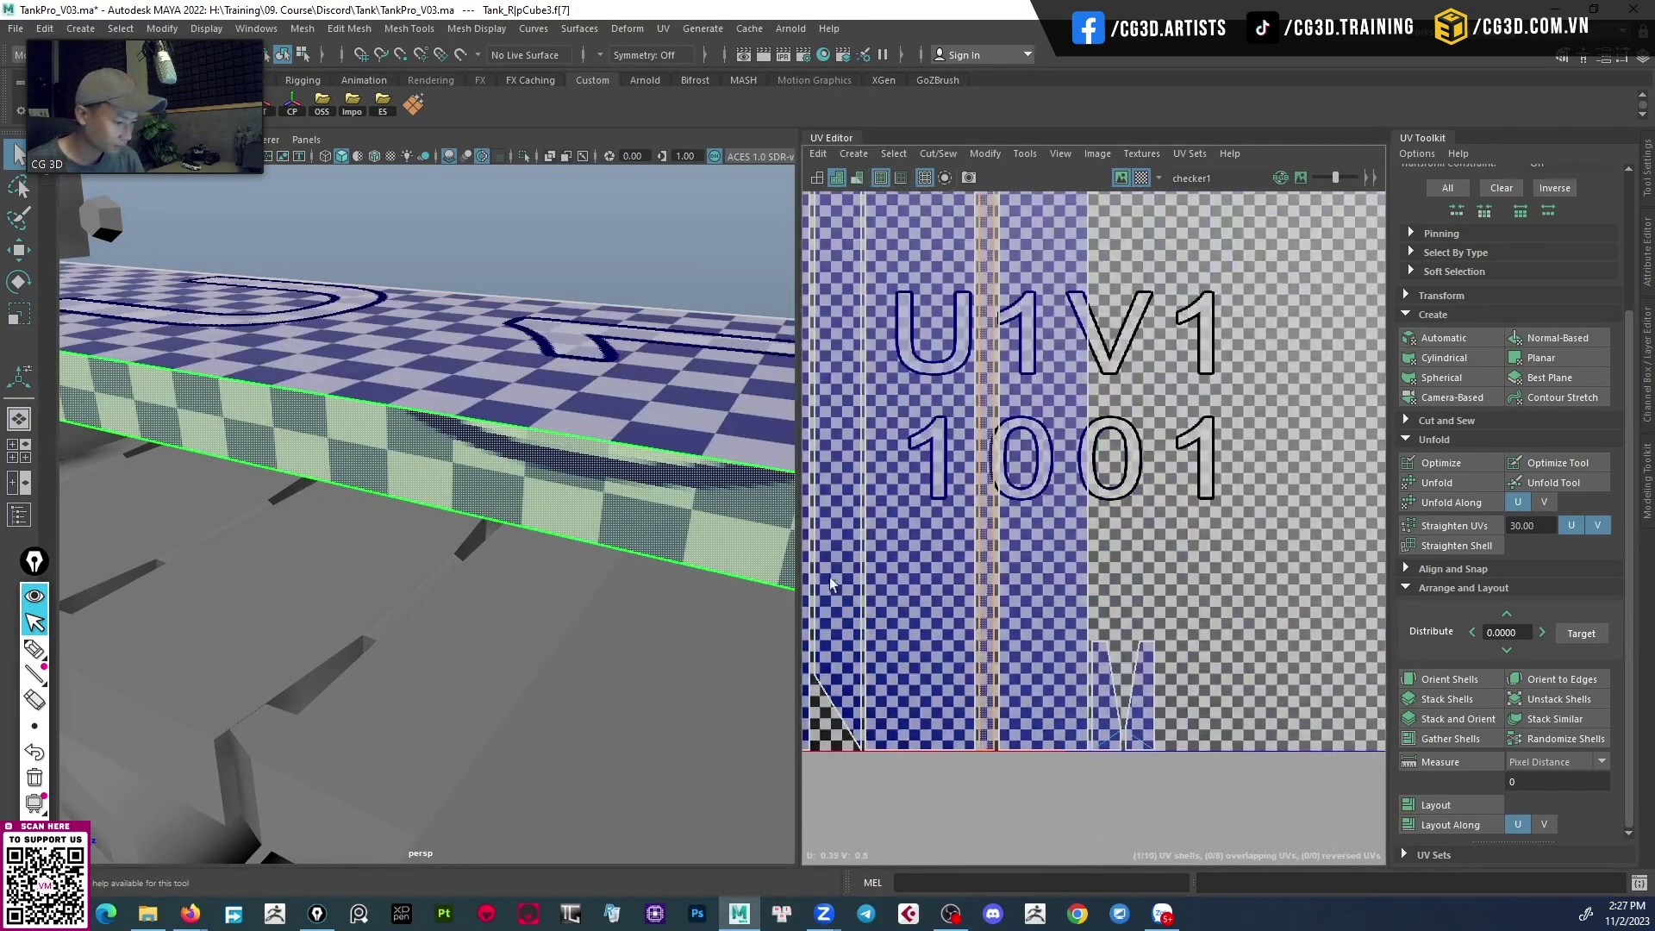
{"action": "scroll", "coordinate": [931, 607], "scroll_direction": "up", "scroll_amount": 1}
Select the side strip's UVs and frame them near the tile's top edge.
{"action": "left_click", "coordinate": [1014, 755]}
{"action": "left_click", "coordinate": [1001, 778]}
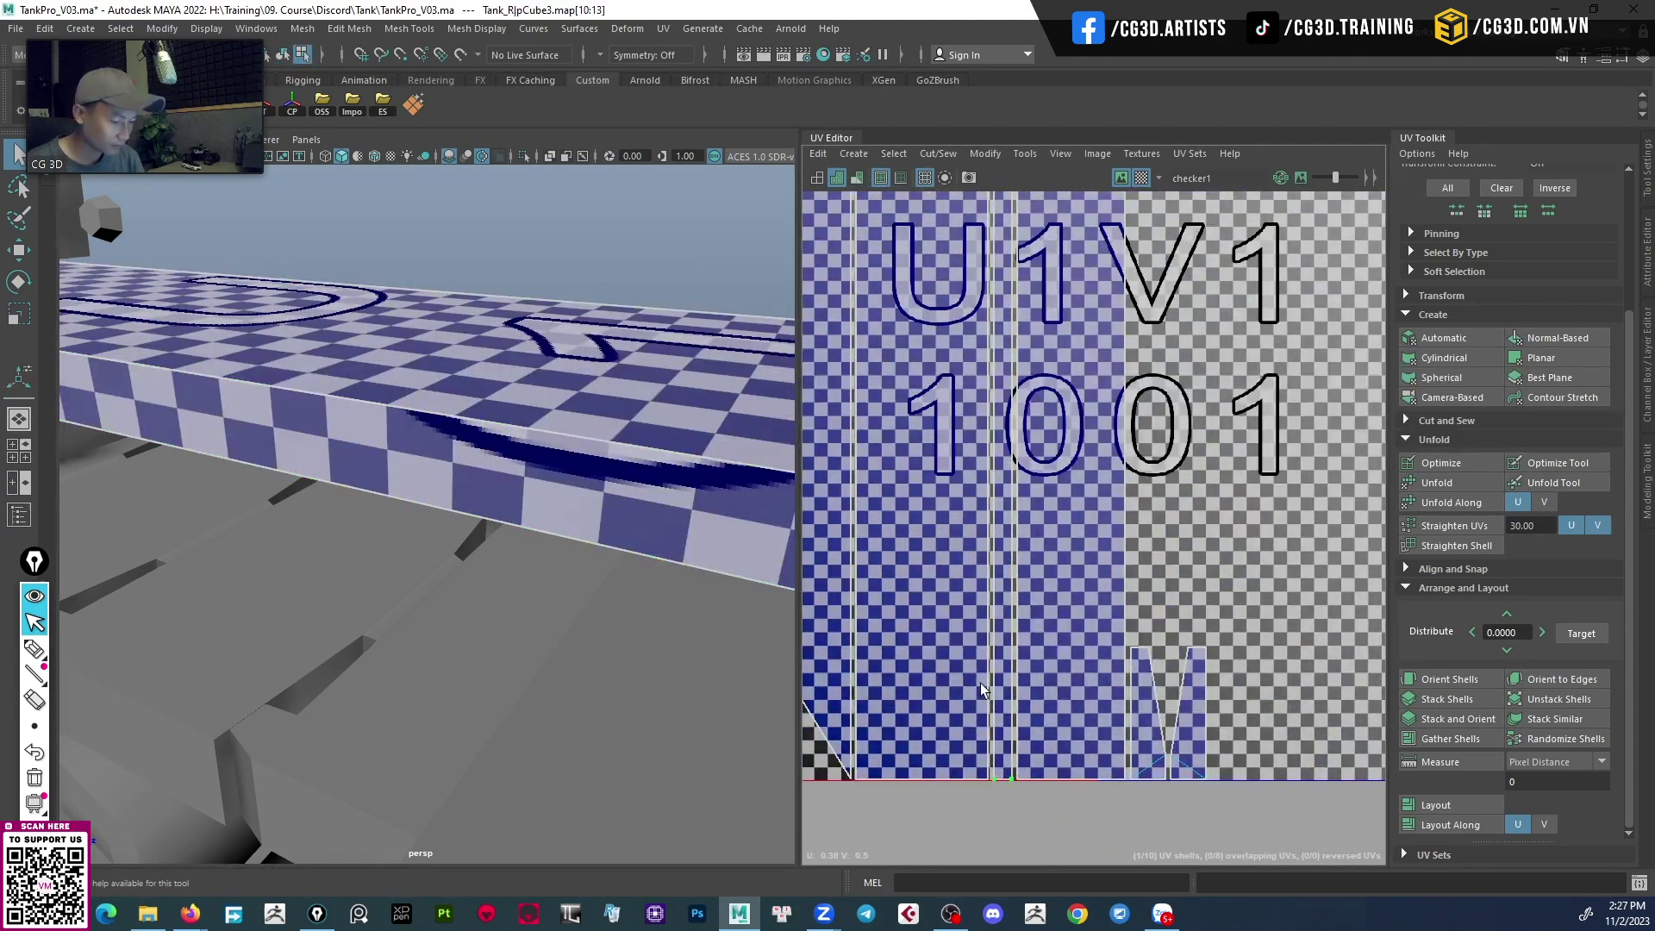
{"action": "middle_click_drag", "start_coordinate": [991, 689], "coordinate": [1086, 854], "text": "alt"}
{"action": "scroll", "coordinate": [1102, 527], "scroll_direction": "up", "scroll_amount": 3}
{"action": "scroll", "coordinate": [1101, 526], "scroll_direction": "up", "scroll_amount": 3}
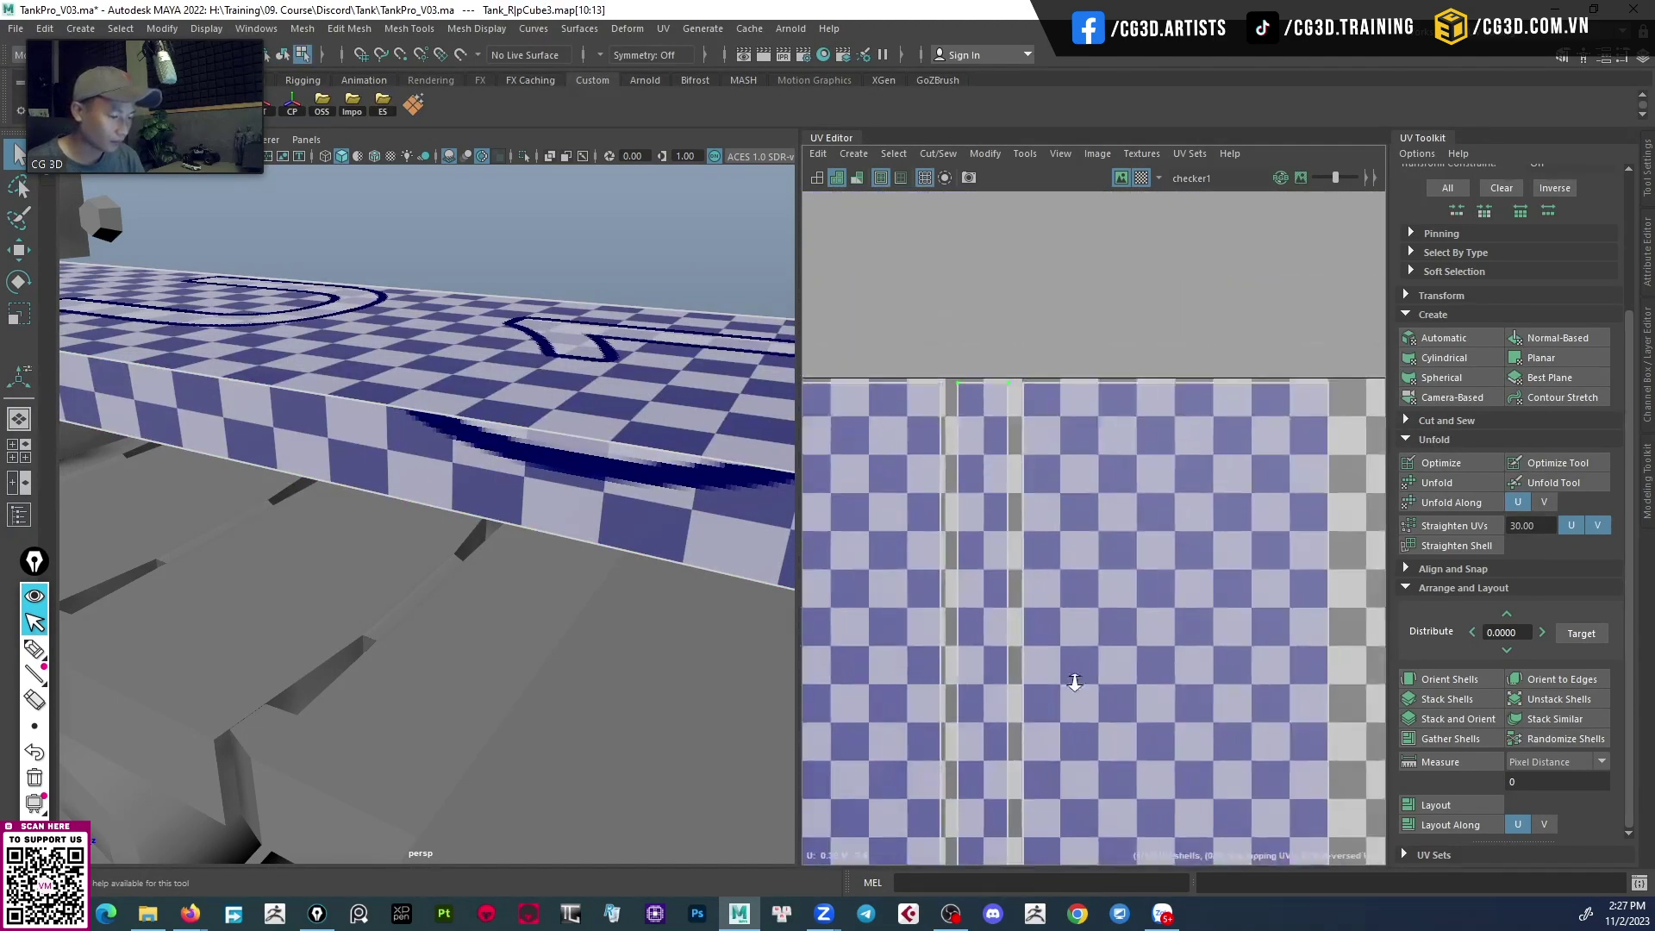
{"action": "middle_click_drag", "start_coordinate": [953, 591], "coordinate": [959, 450], "text": "alt"}
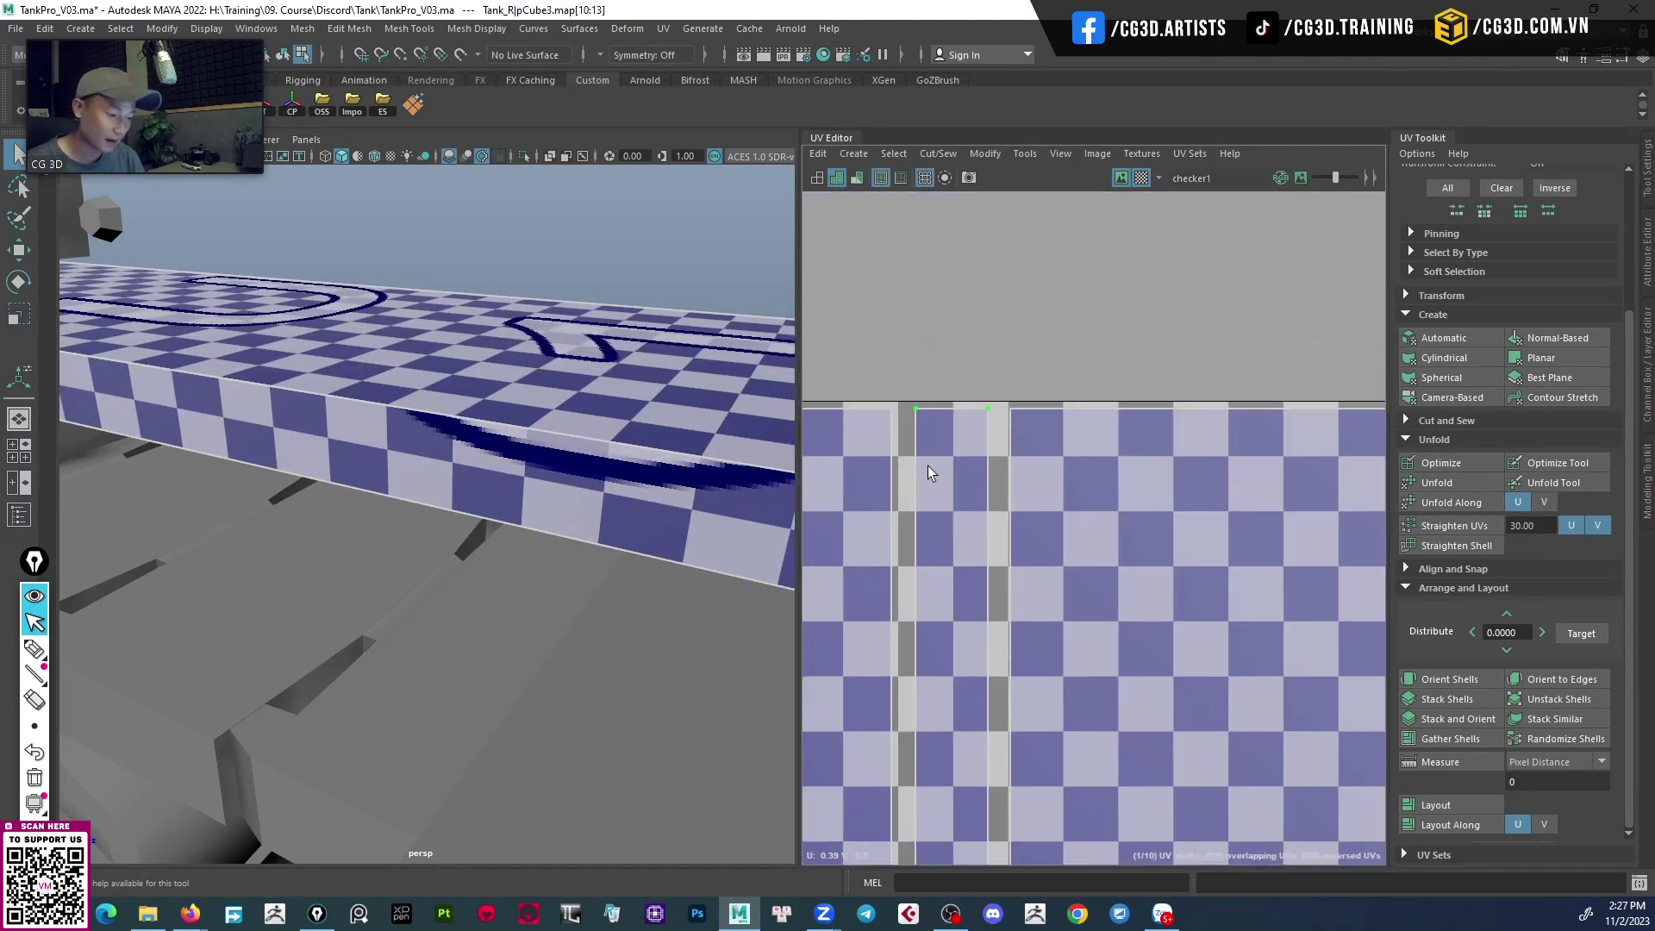
Move the side UV strip slightly up-left, then view the whole tank with nothing selected.
{"action": "key", "text": "w"}
{"action": "mouse_move", "coordinate": [998, 638]}
{"action": "left_mouse_down"}
{"action": "mouse_move", "coordinate": [967, 550]}
{"action": "mouse_move", "coordinate": [1032, 521]}
{"action": "mouse_move", "coordinate": [1059, 548]}
{"action": "mouse_move", "coordinate": [1030, 550]}
{"action": "left_mouse_up"}
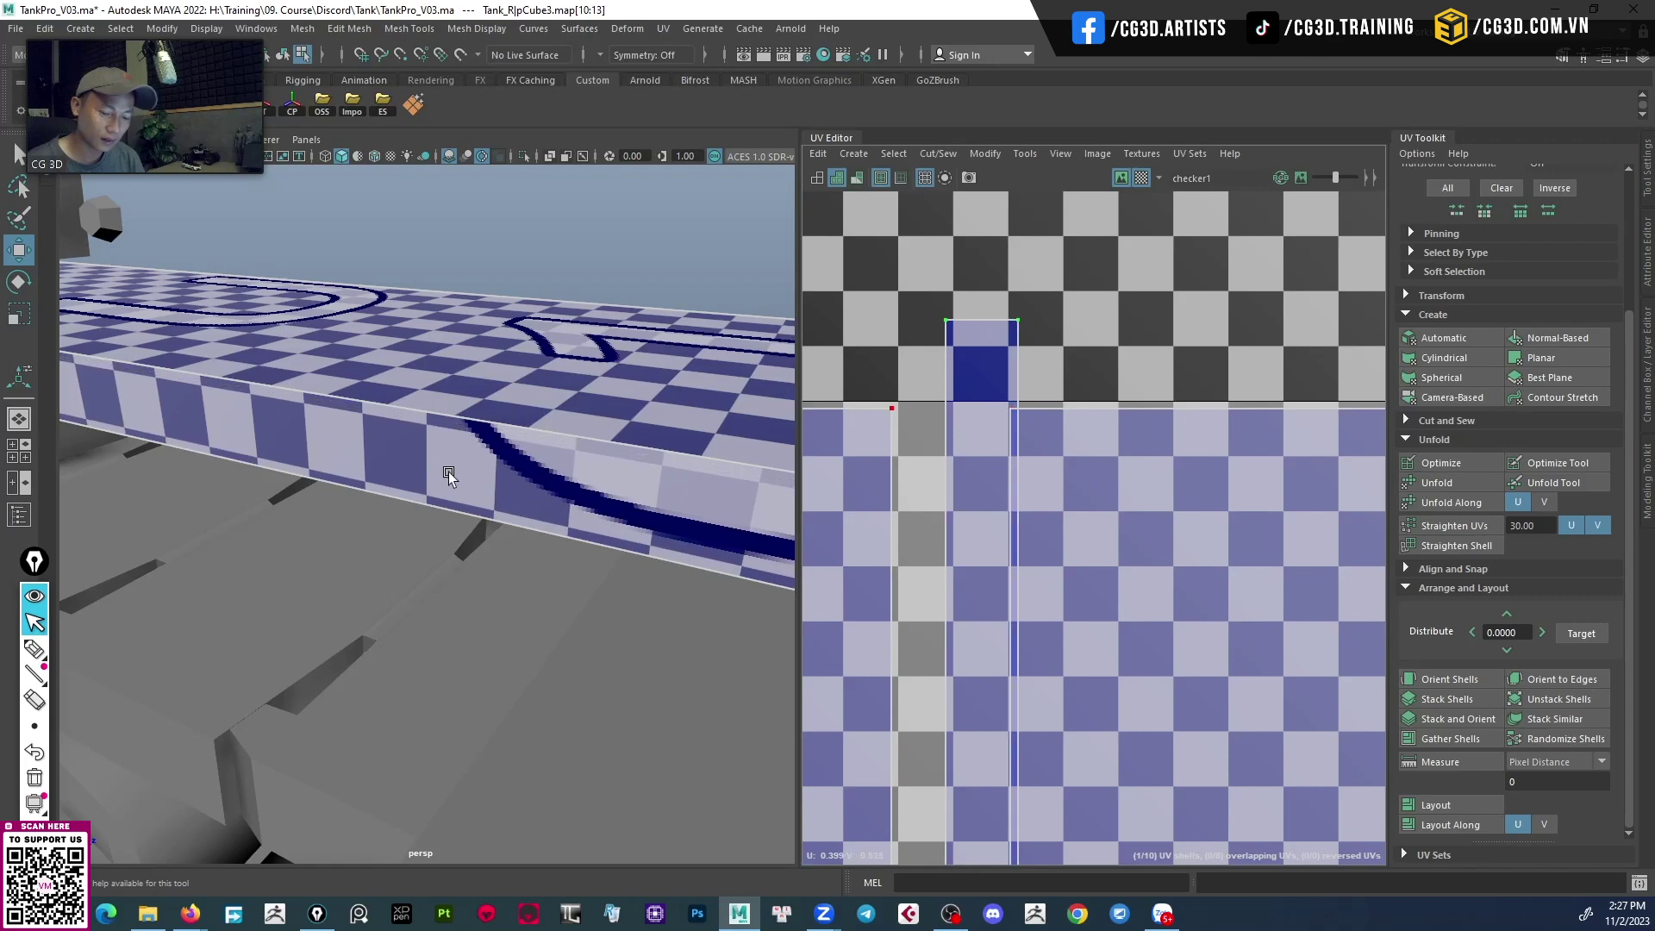
{"action": "scroll", "coordinate": [395, 463], "scroll_direction": "down", "scroll_amount": 5}
{"action": "left_click_drag", "start_coordinate": [395, 463], "coordinate": [472, 485], "text": "alt"}
{"action": "left_click", "coordinate": [473, 485]}
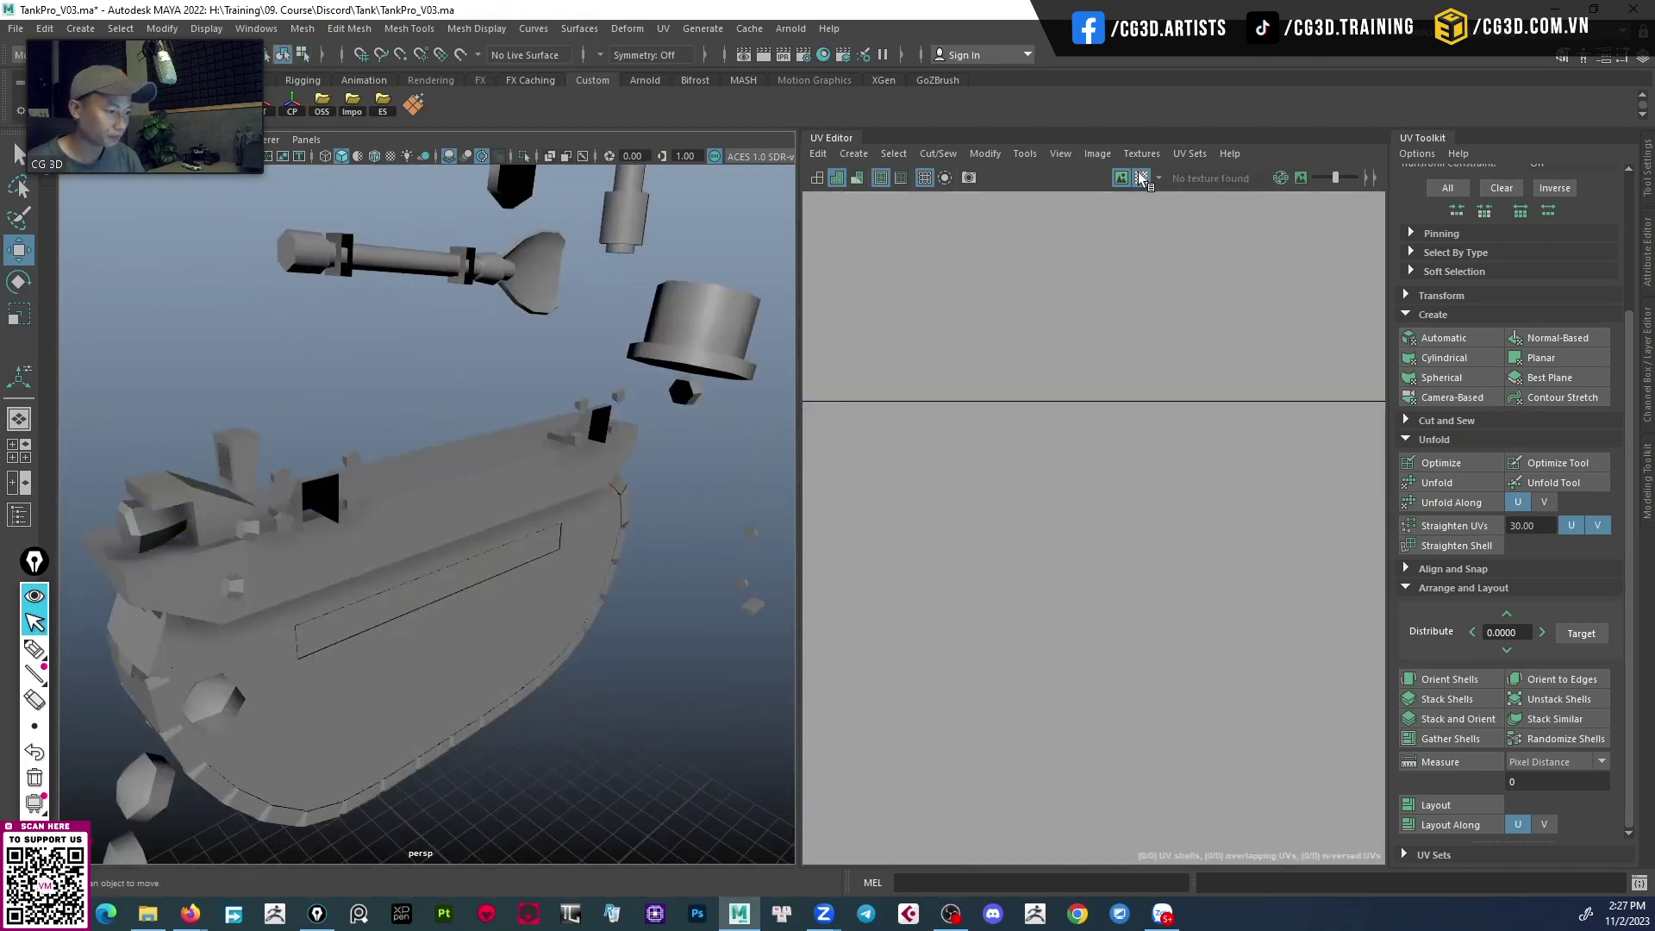
Create a display layer from the deck plate and delete the HiRes layer.
{"action": "left_click", "coordinate": [505, 467]}
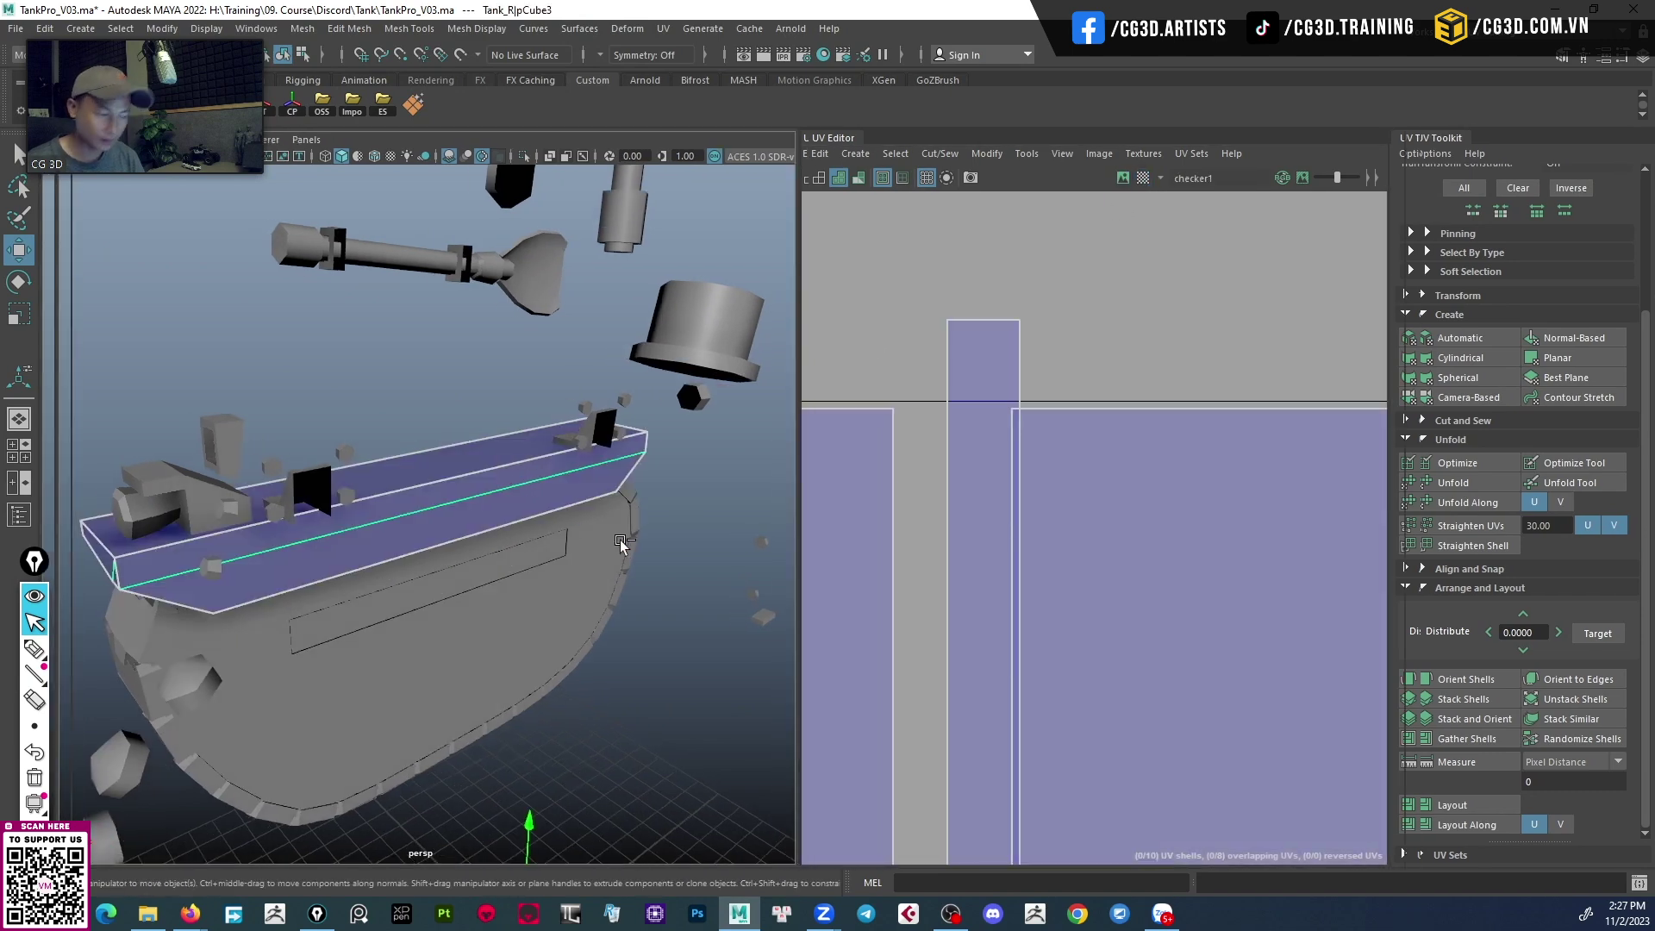
{"action": "key", "text": "ctrl+a"}
{"action": "key", "text": "ctrl+a"}
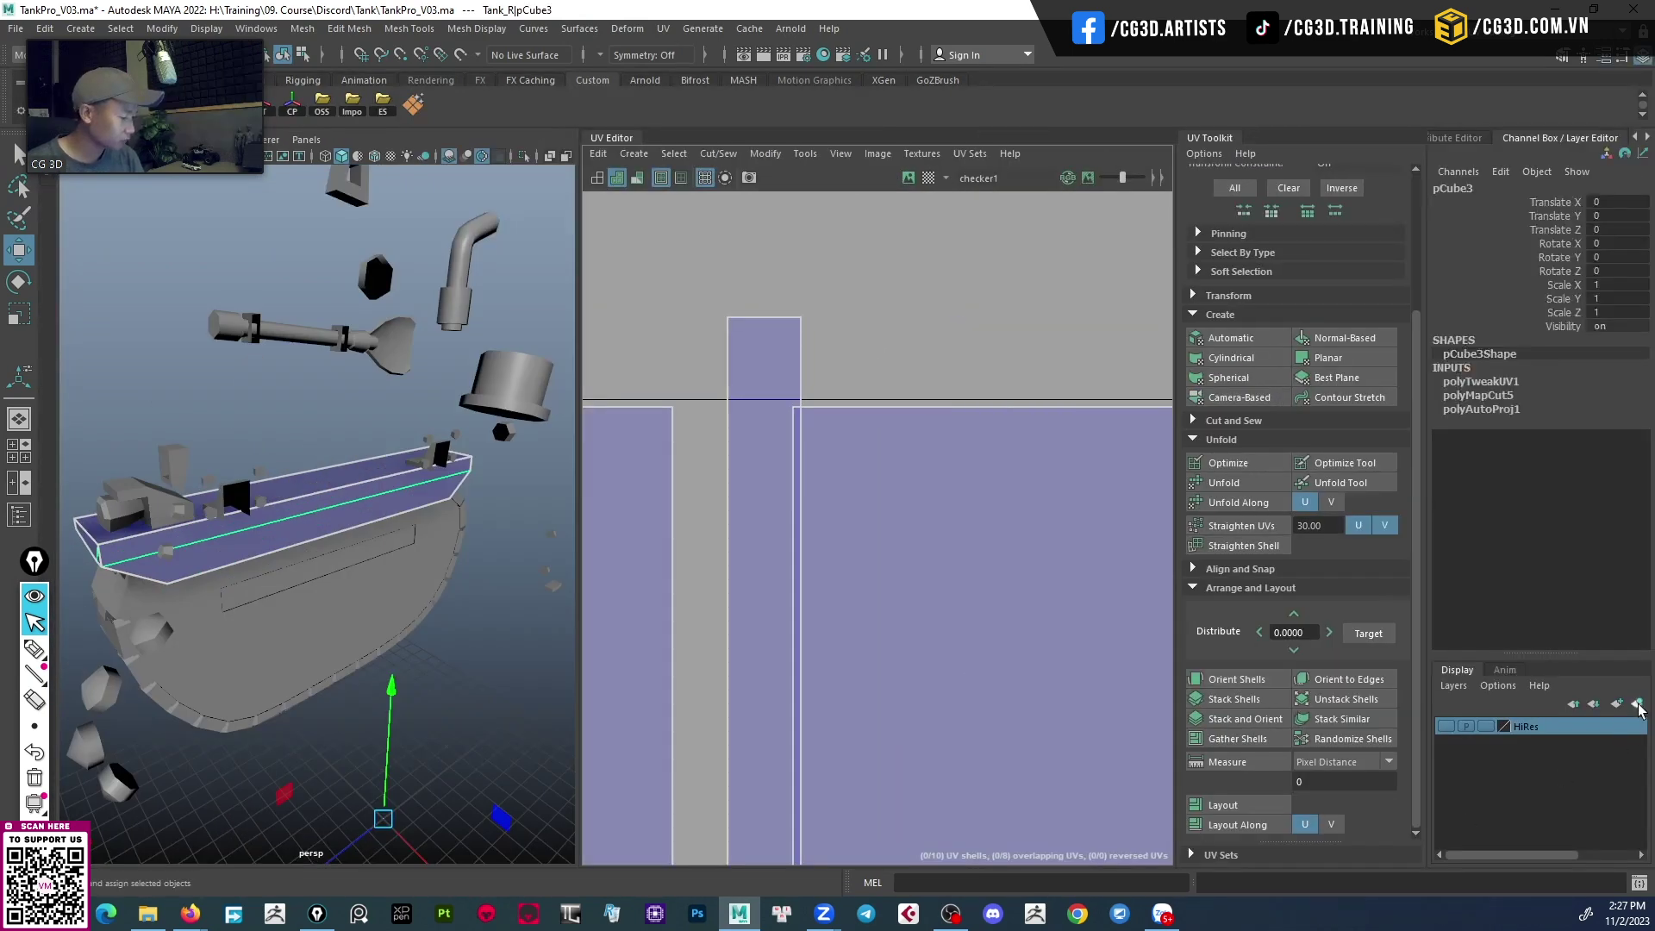
{"action": "left_click", "coordinate": [1637, 702]}
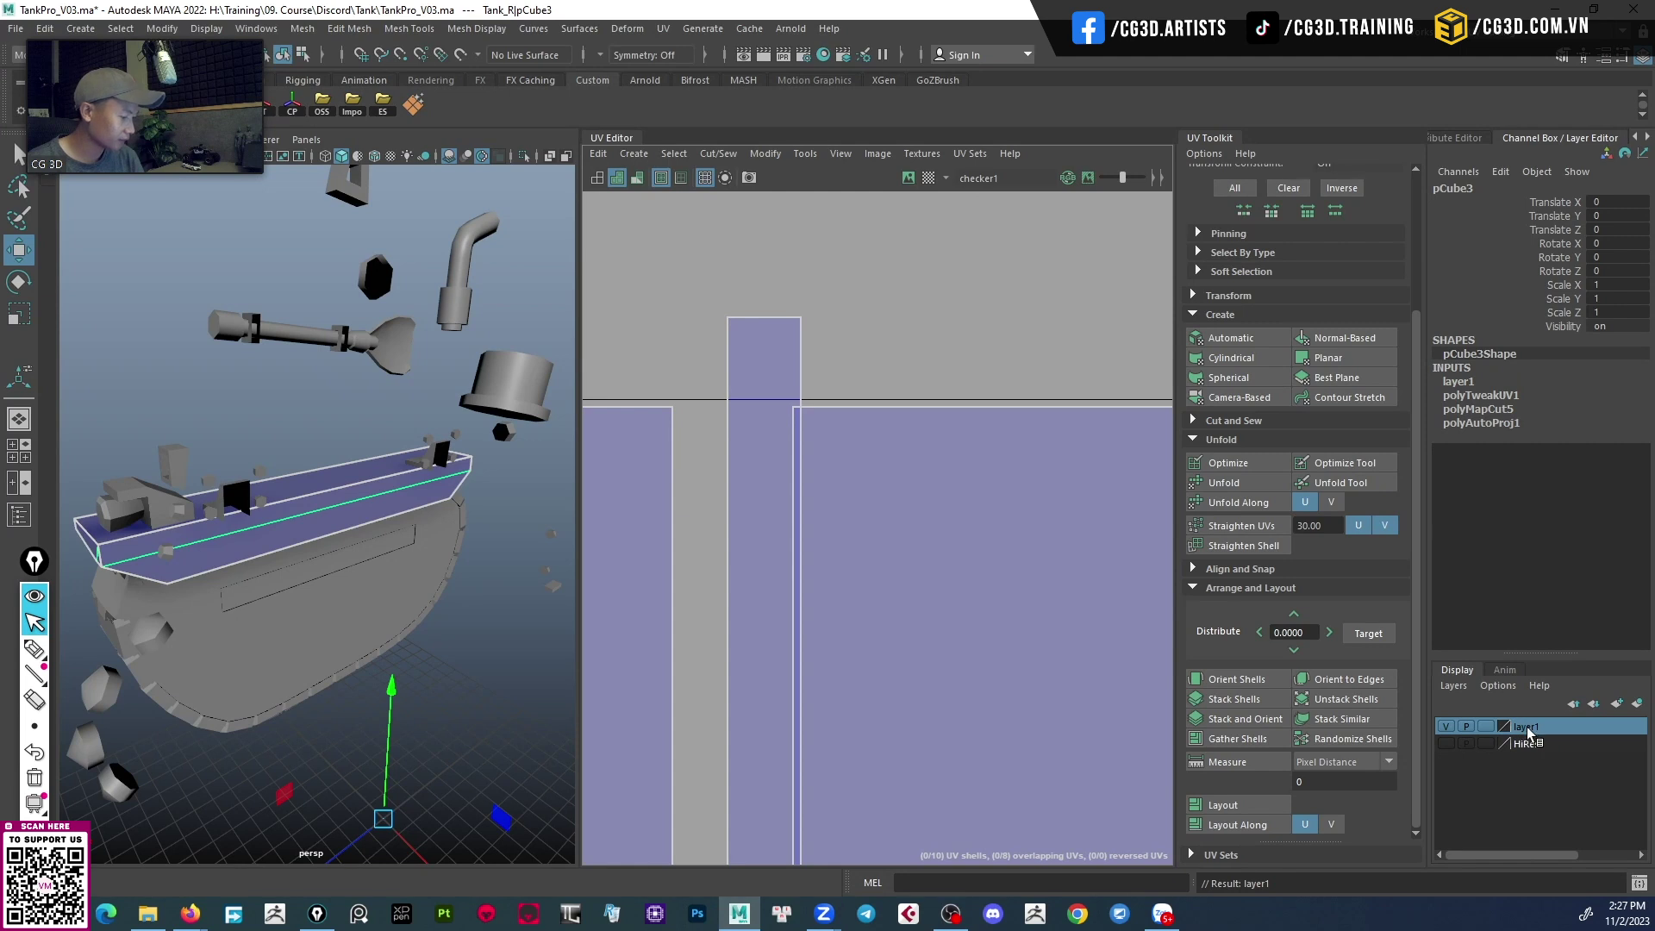
{"action": "left_click", "coordinate": [1529, 744]}
{"action": "right_click", "coordinate": [1528, 743]}
{"action": "left_click", "coordinate": [1536, 707]}
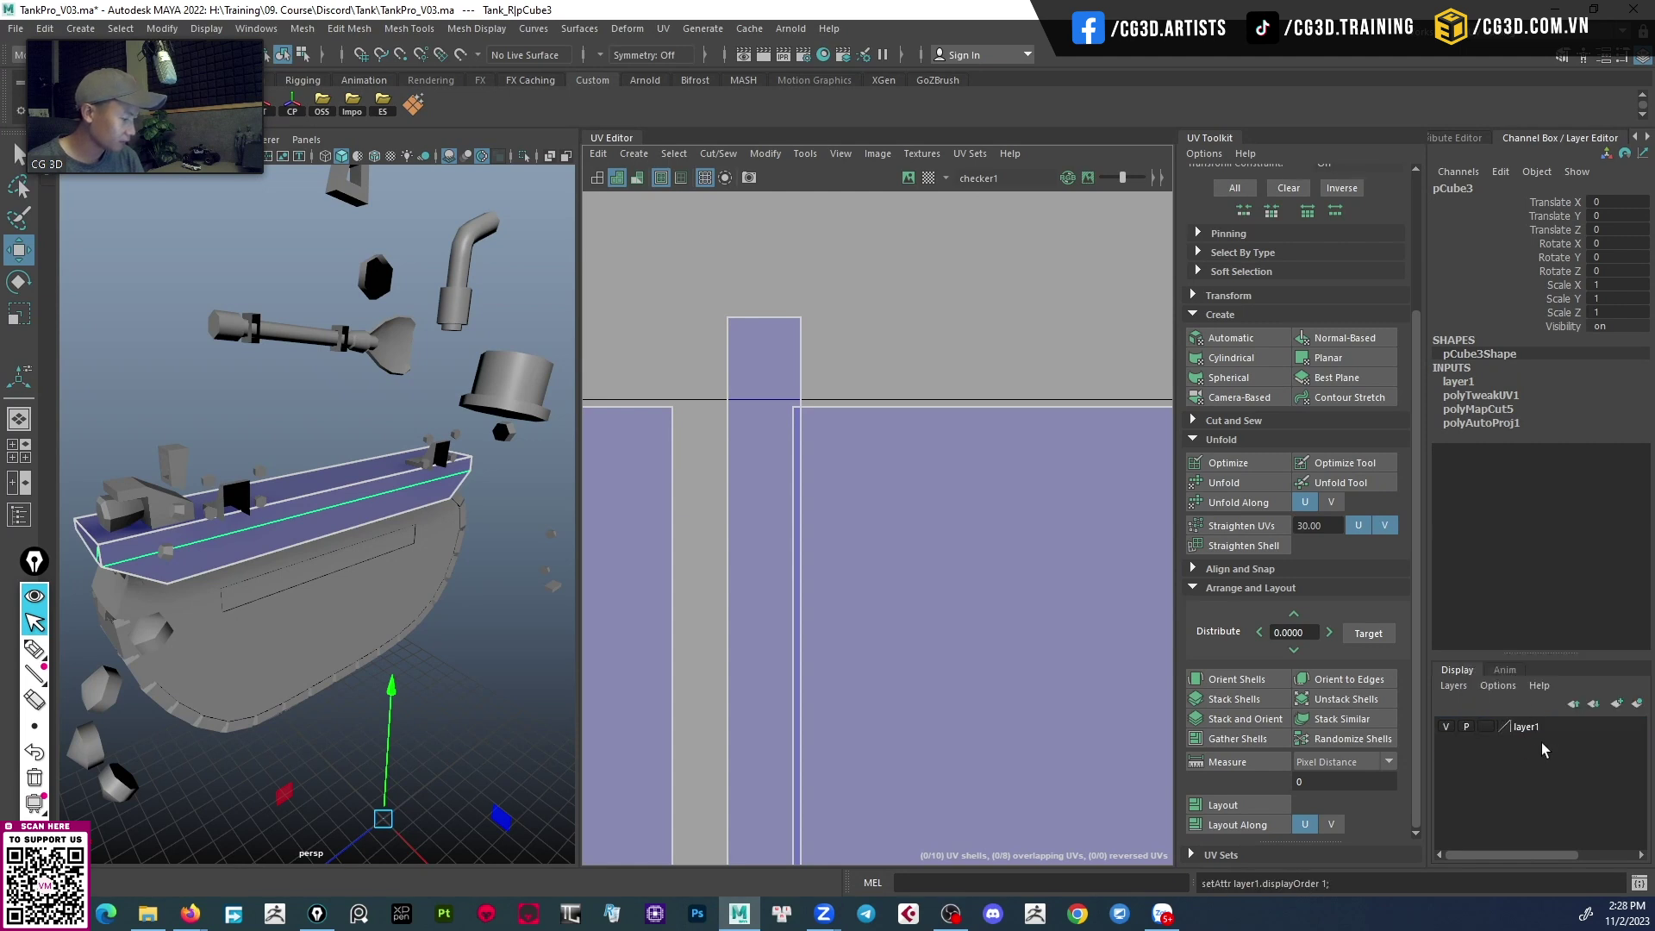
Rename the new display layer to UVdone and save it.
{"action": "double_click", "coordinate": [1529, 727]}
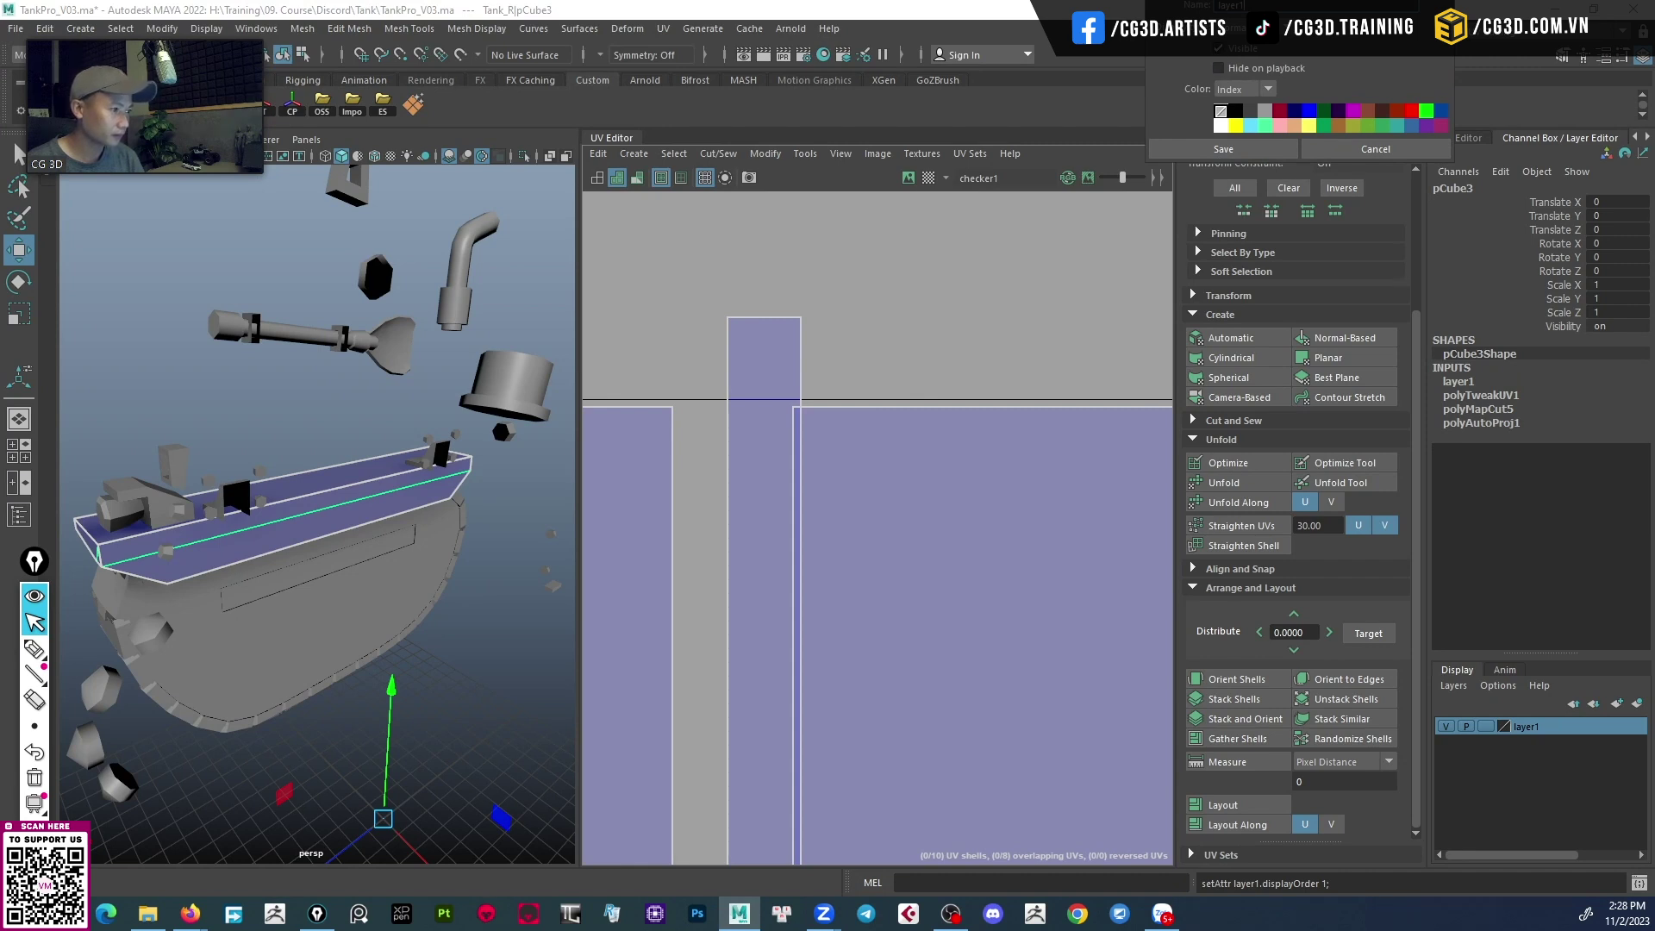
{"action": "mouse_move", "coordinate": [1207, 2]}
{"action": "left_mouse_down"}
{"action": "mouse_move", "coordinate": [1000, 13]}
{"action": "mouse_move", "coordinate": [1005, 186]}
{"action": "left_mouse_up"}
{"action": "type", "text": "UVdone"}
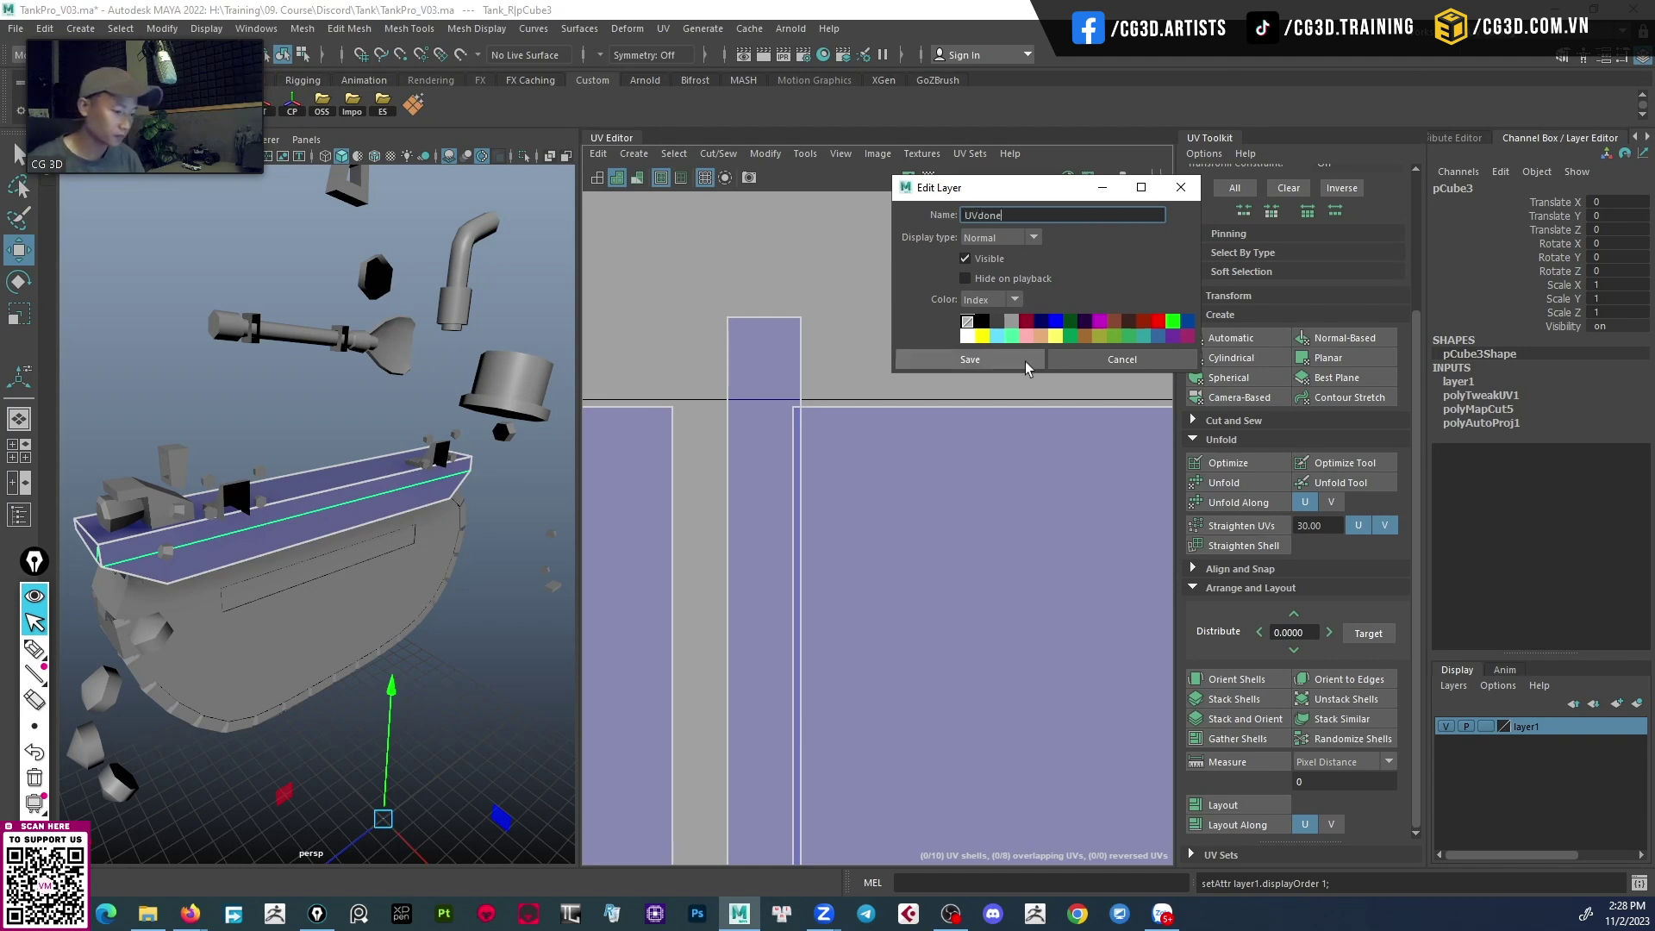
{"action": "left_click", "coordinate": [1024, 361]}
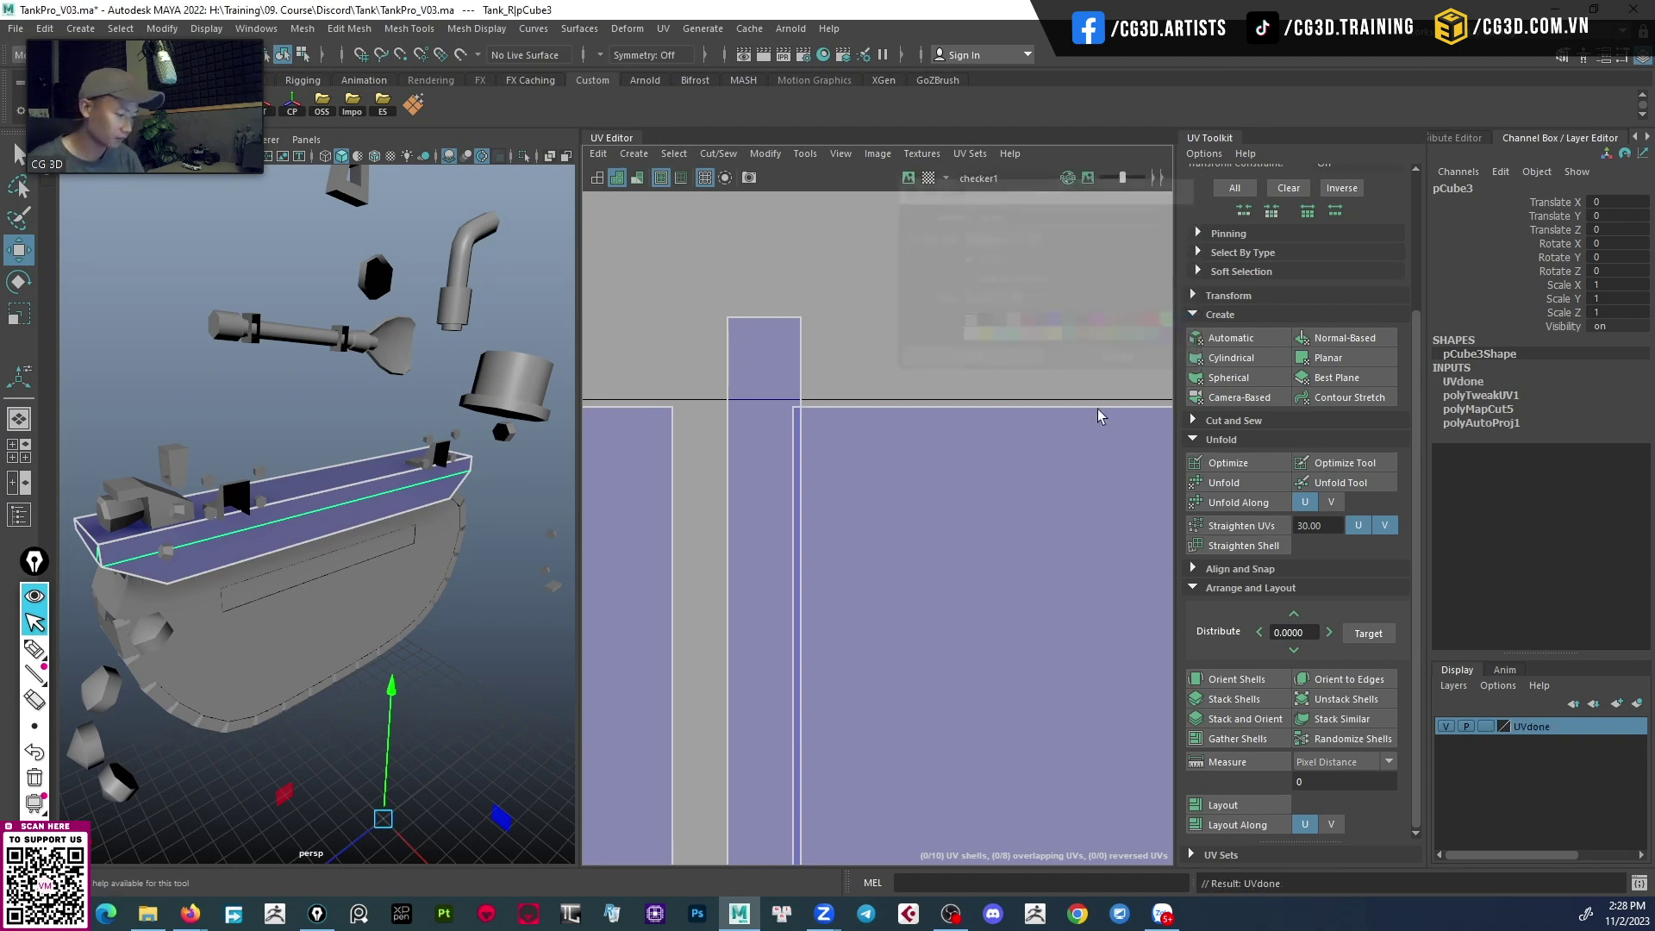
Hide the UVdone layer, isolate the two pillar pieces, and keep only the left pillar selected.
{"action": "left_click", "coordinate": [1445, 726]}
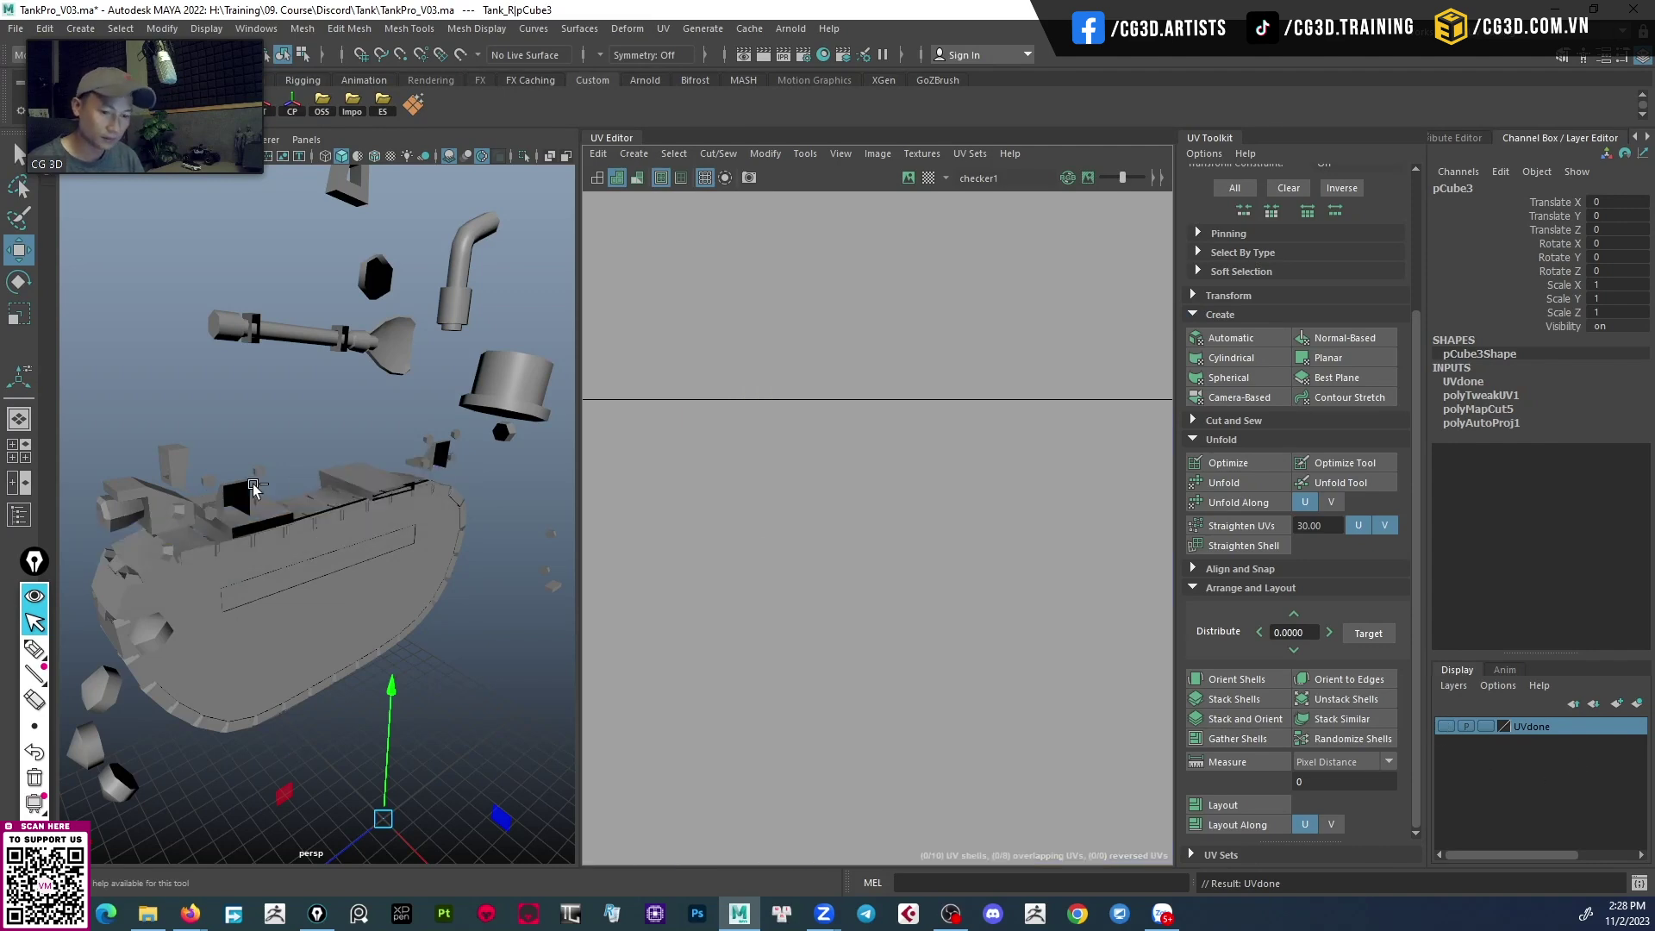
{"action": "mouse_move", "coordinate": [259, 489]}
{"action": "left_mouse_down", "text": "alt"}
{"action": "mouse_move", "coordinate": [364, 529]}
{"action": "mouse_move", "coordinate": [283, 536]}
{"action": "mouse_move", "coordinate": [274, 593]}
{"action": "left_mouse_up", "text": "alt"}
{"action": "left_click", "coordinate": [274, 593]}
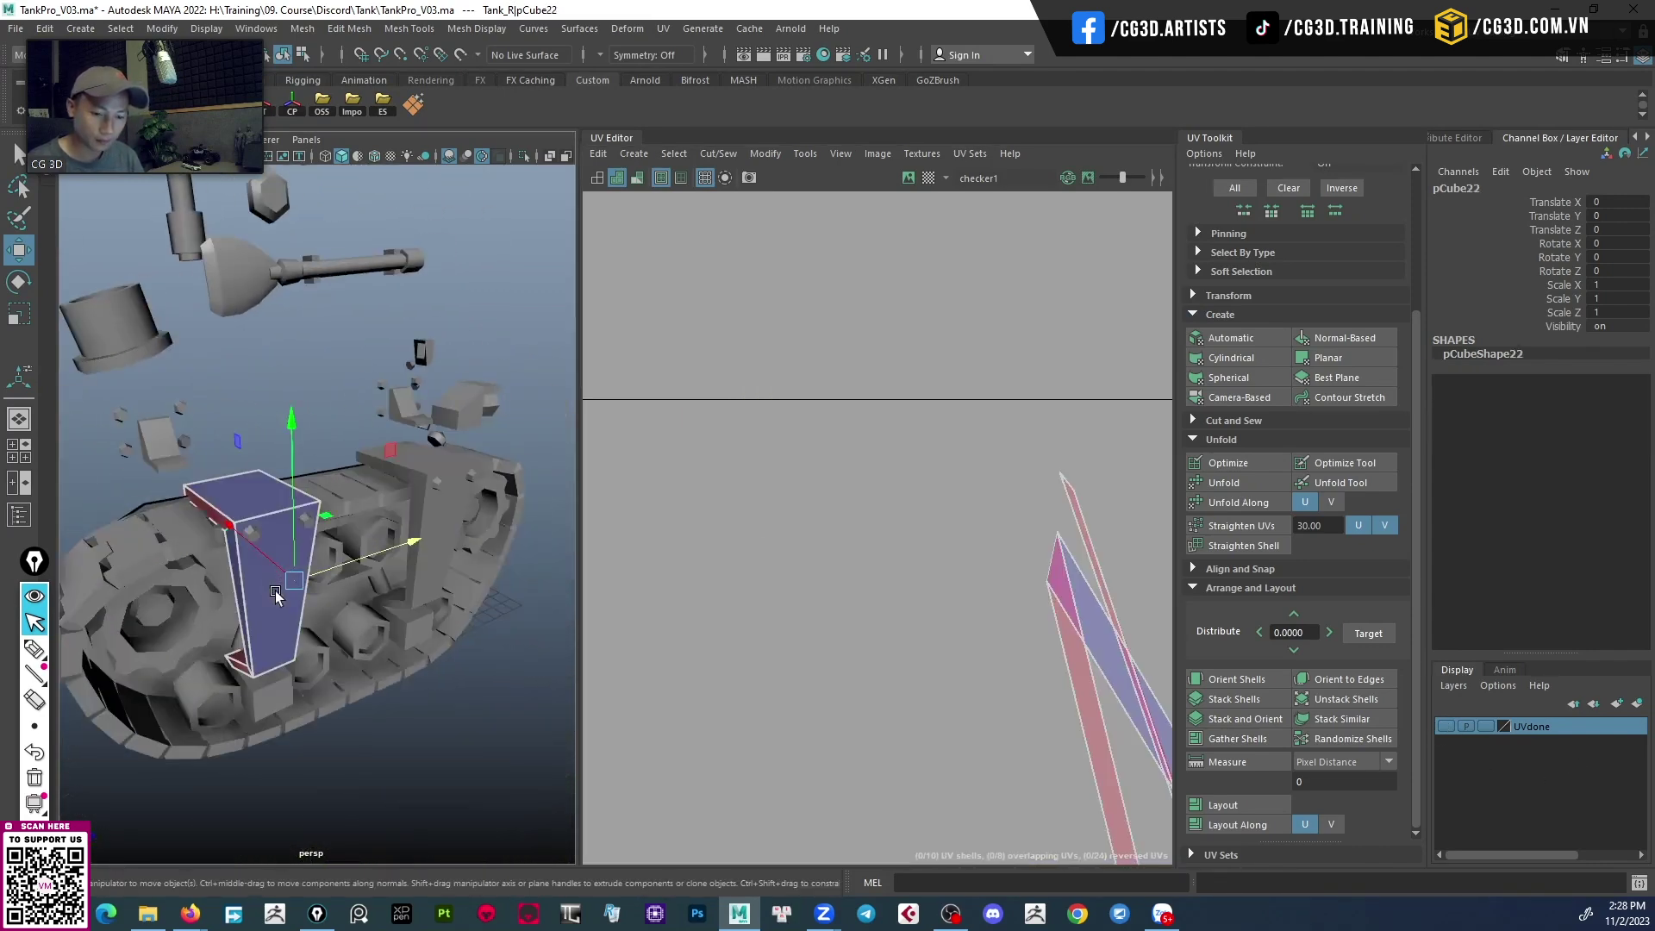
{"action": "key", "text": "ctrl+1"}
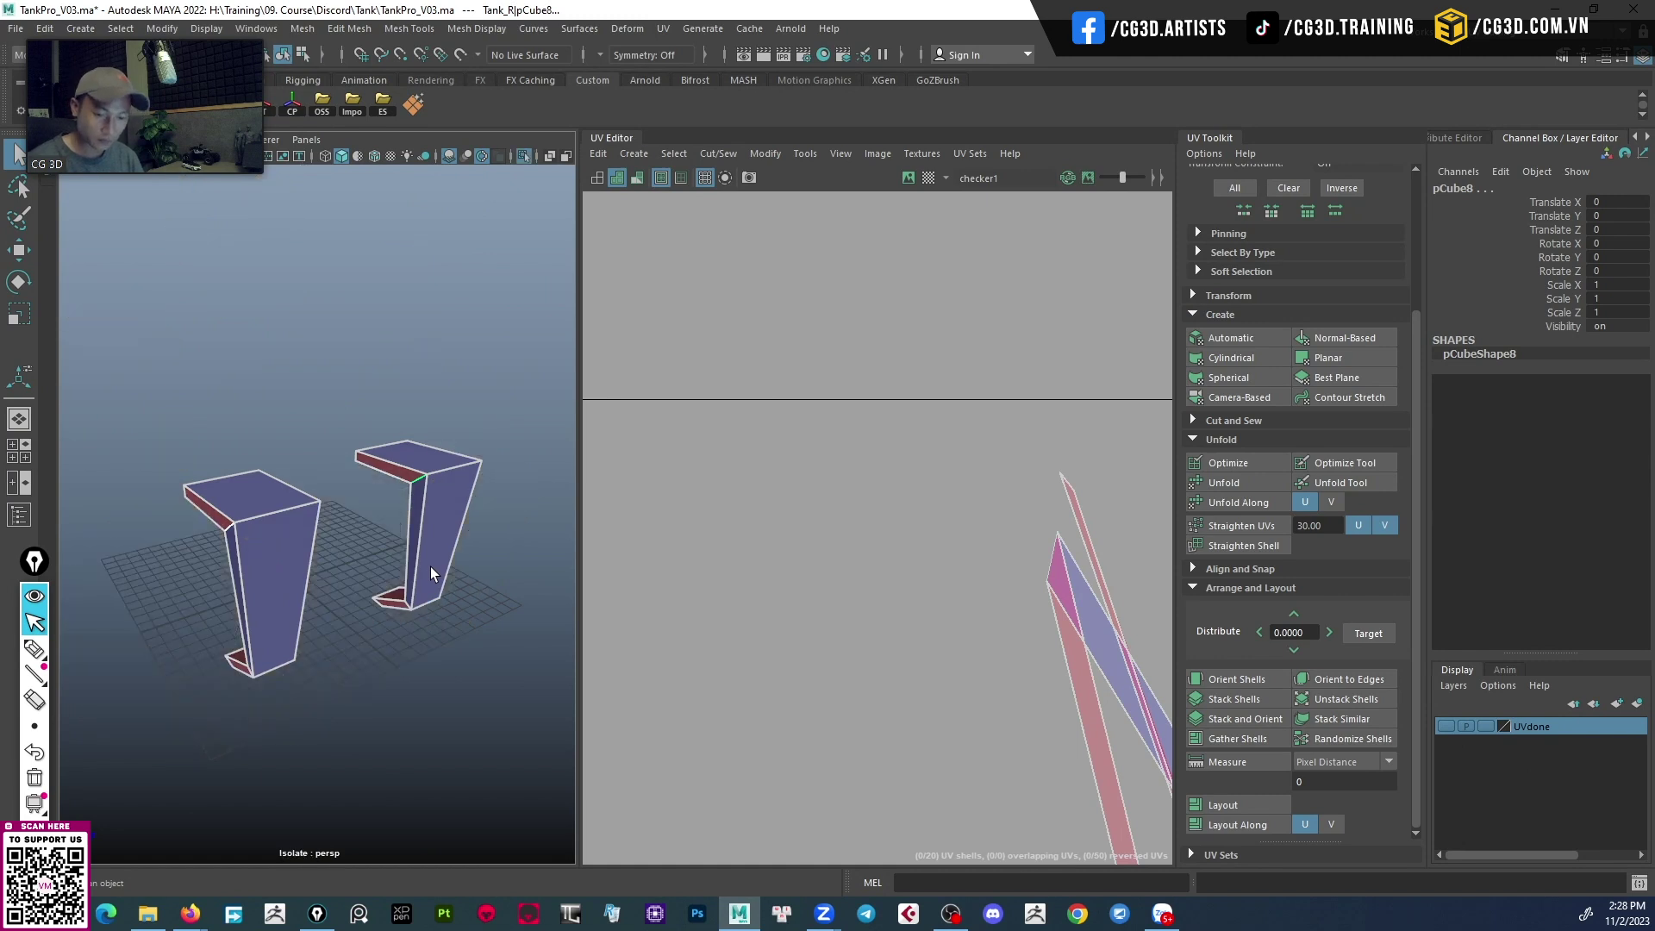
{"action": "left_click_drag", "start_coordinate": [431, 566], "coordinate": [373, 574], "text": "alt"}
{"action": "scroll", "coordinate": [349, 551], "scroll_direction": "up", "scroll_amount": 3}
{"action": "left_click_drag", "start_coordinate": [269, 373], "coordinate": [159, 564]}
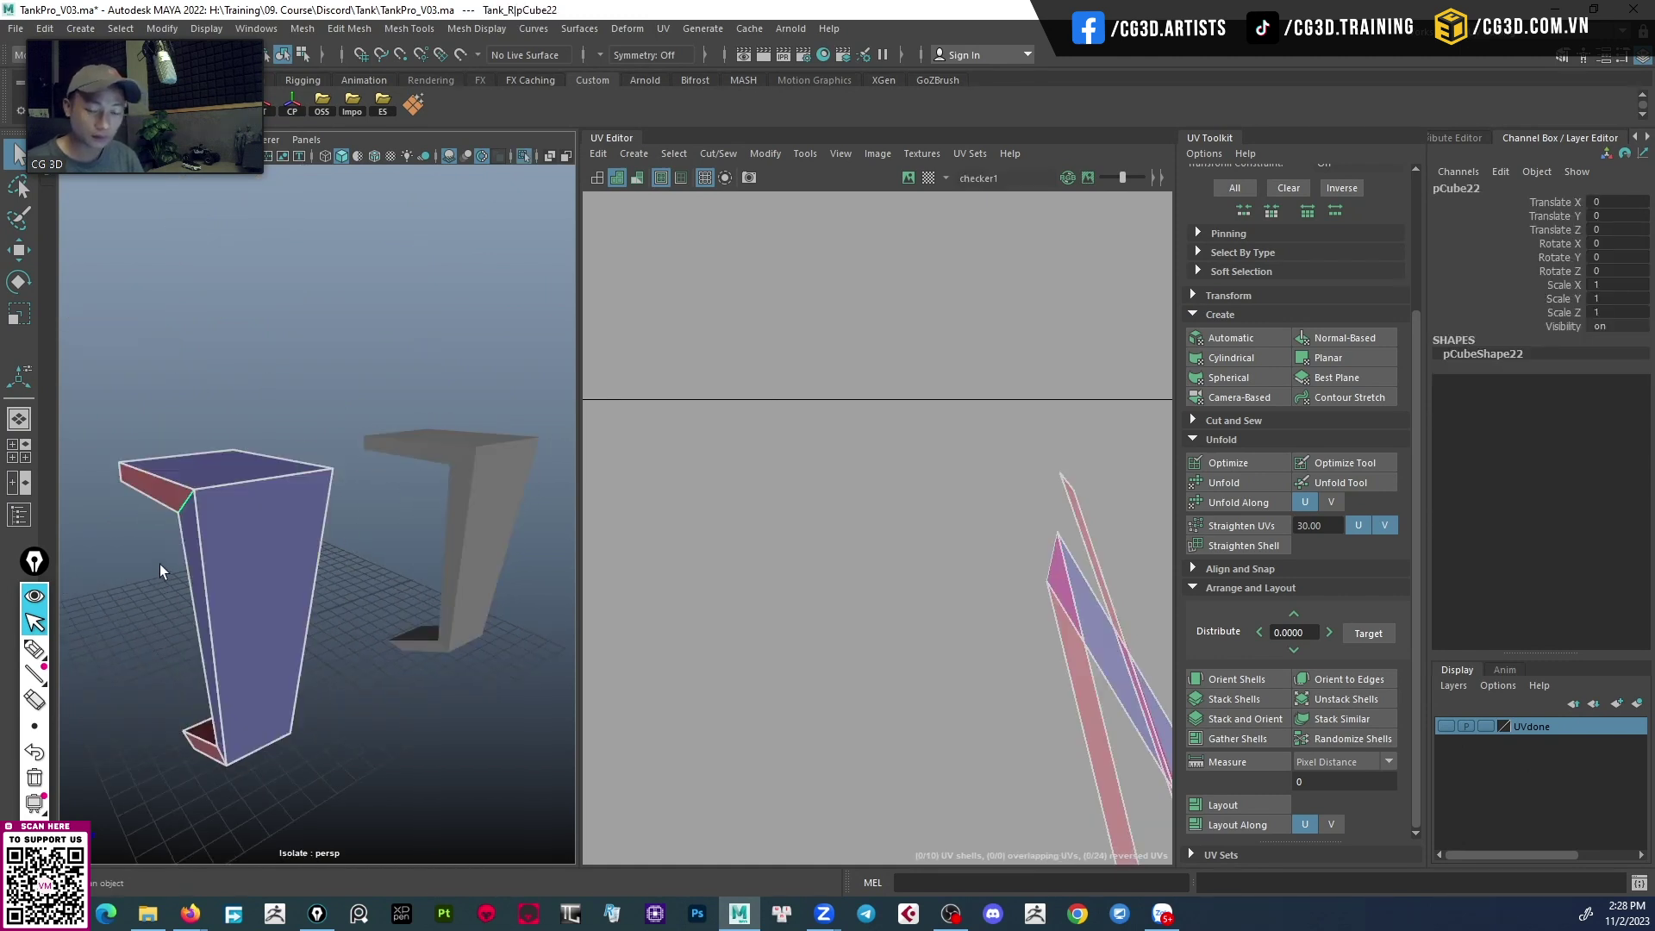
{"action": "left_click", "coordinate": [488, 574], "text": "shift"}
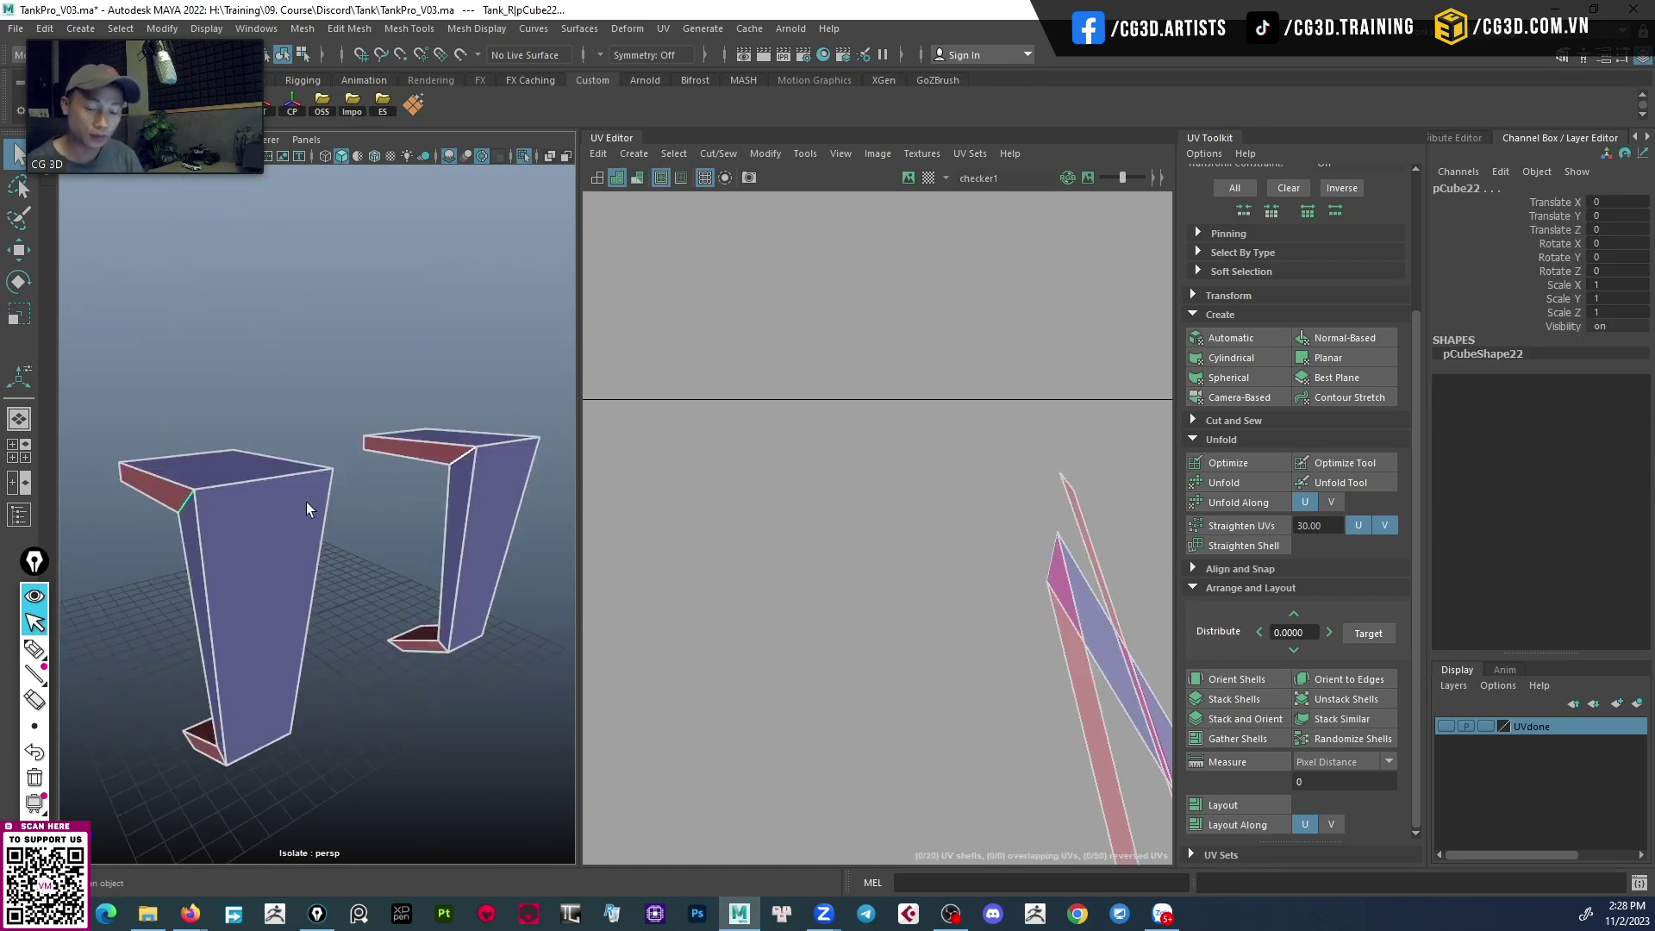
{"action": "left_click", "coordinate": [158, 581]}
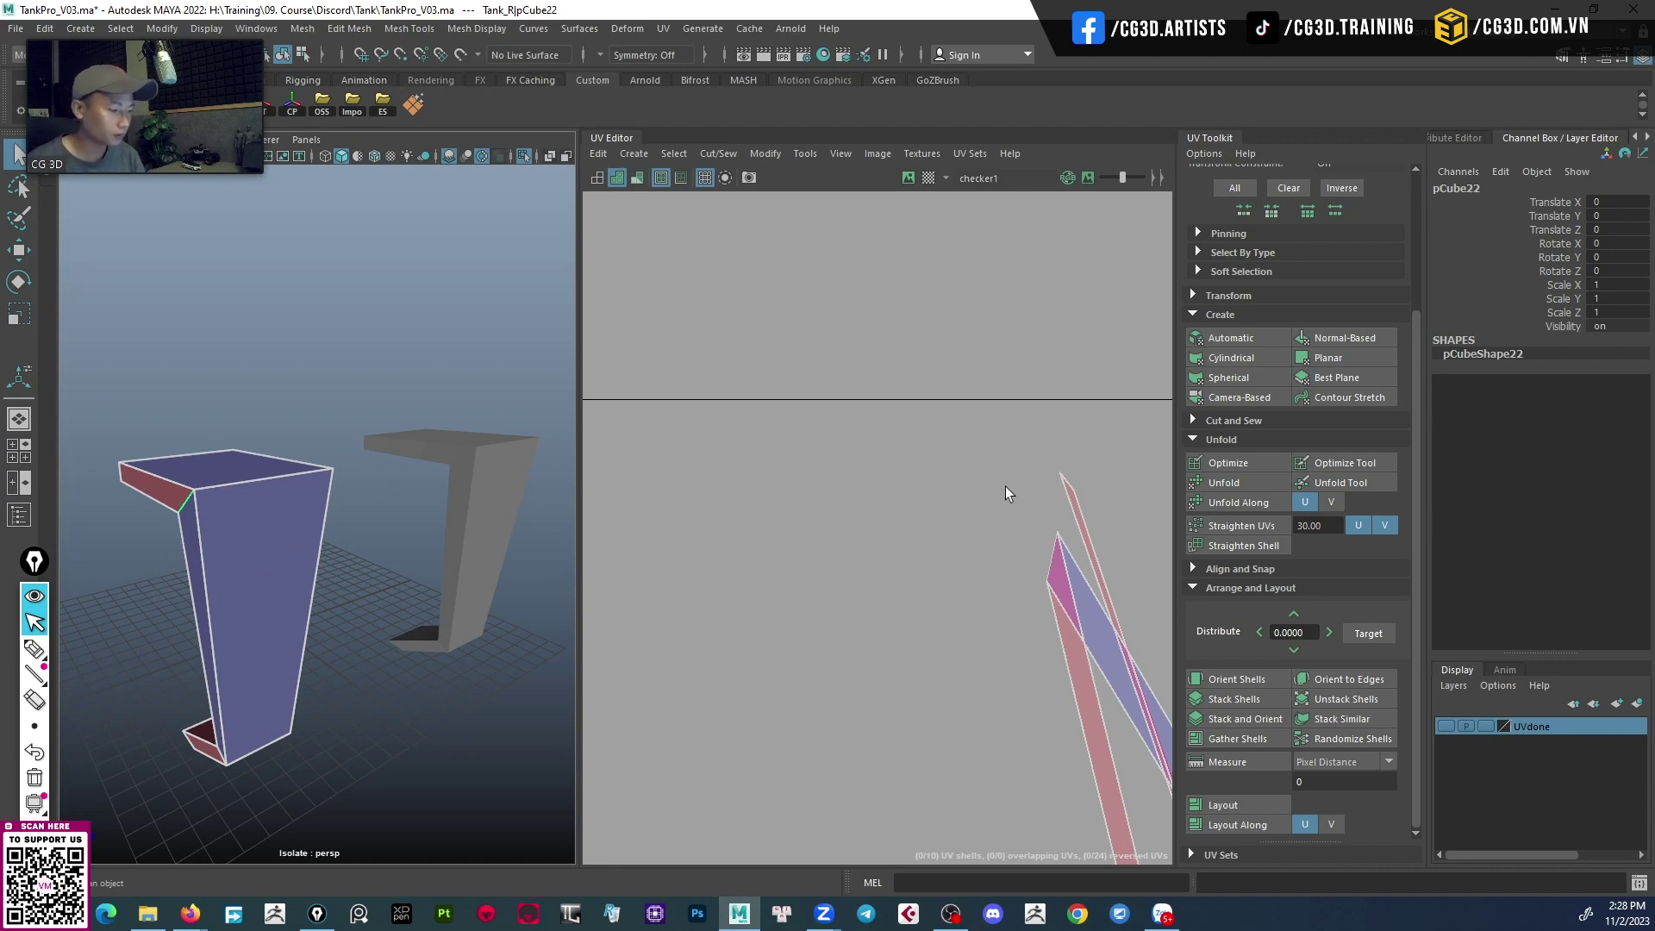
Apply an Automatic UV projection to the left pillar and frame the new layout.
{"action": "left_click", "coordinate": [1227, 337]}
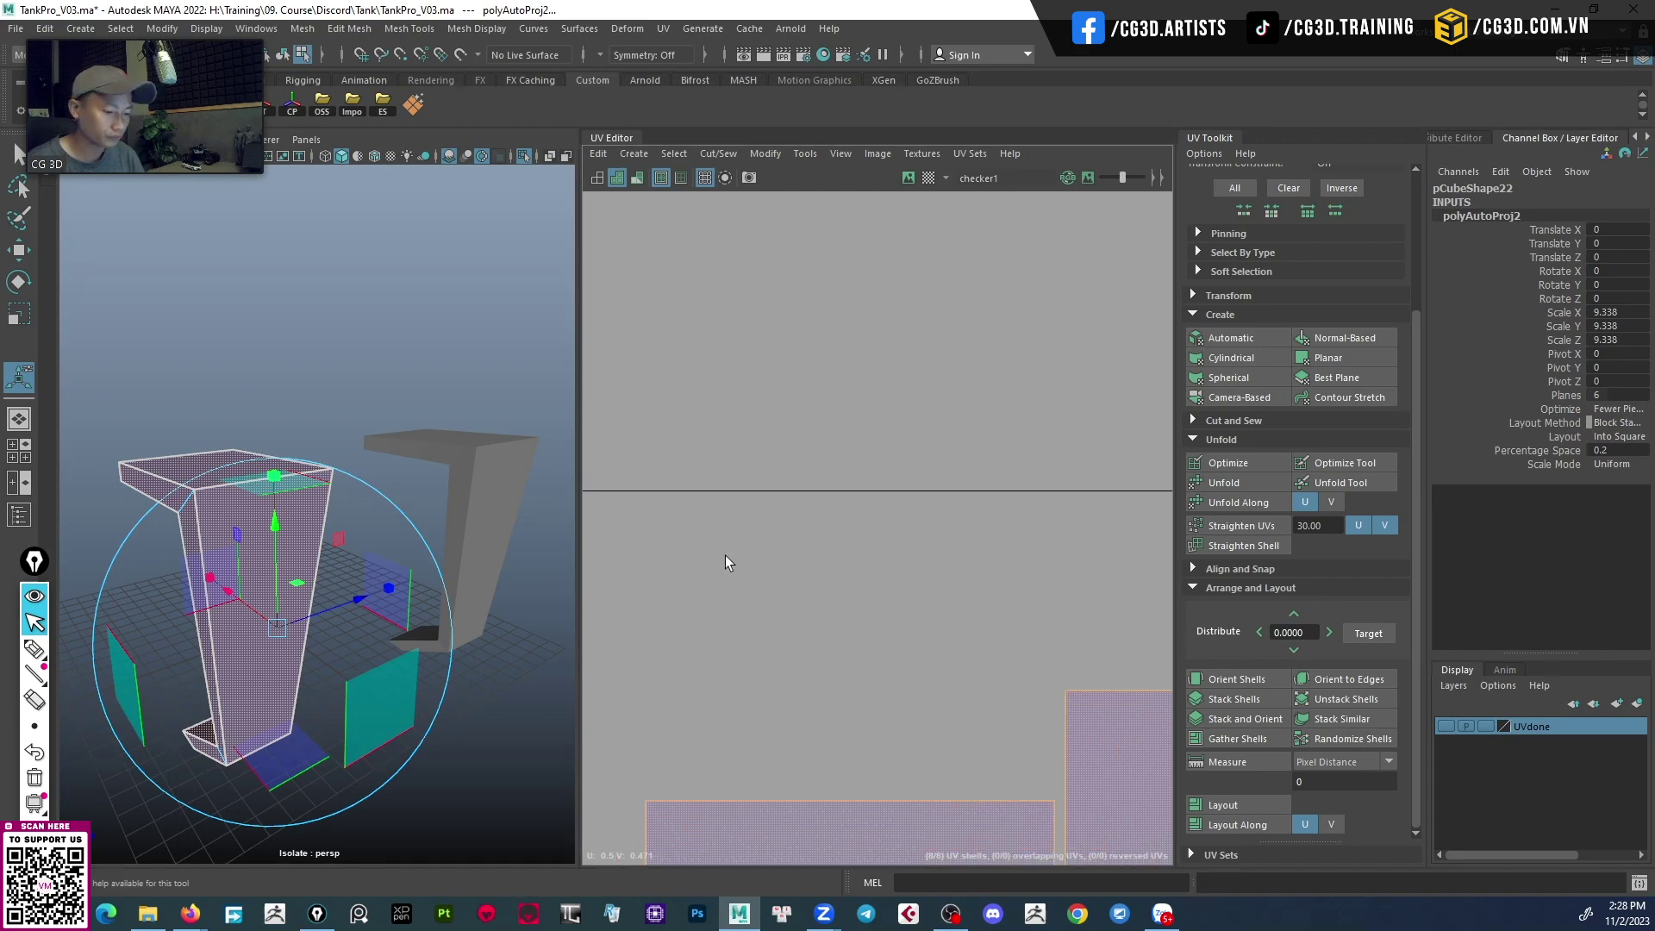
{"action": "key", "text": "f"}
{"action": "scroll", "coordinate": [347, 572], "scroll_direction": "up", "scroll_amount": 3}
{"action": "scroll", "coordinate": [156, 522], "scroll_direction": "up", "scroll_amount": 2}
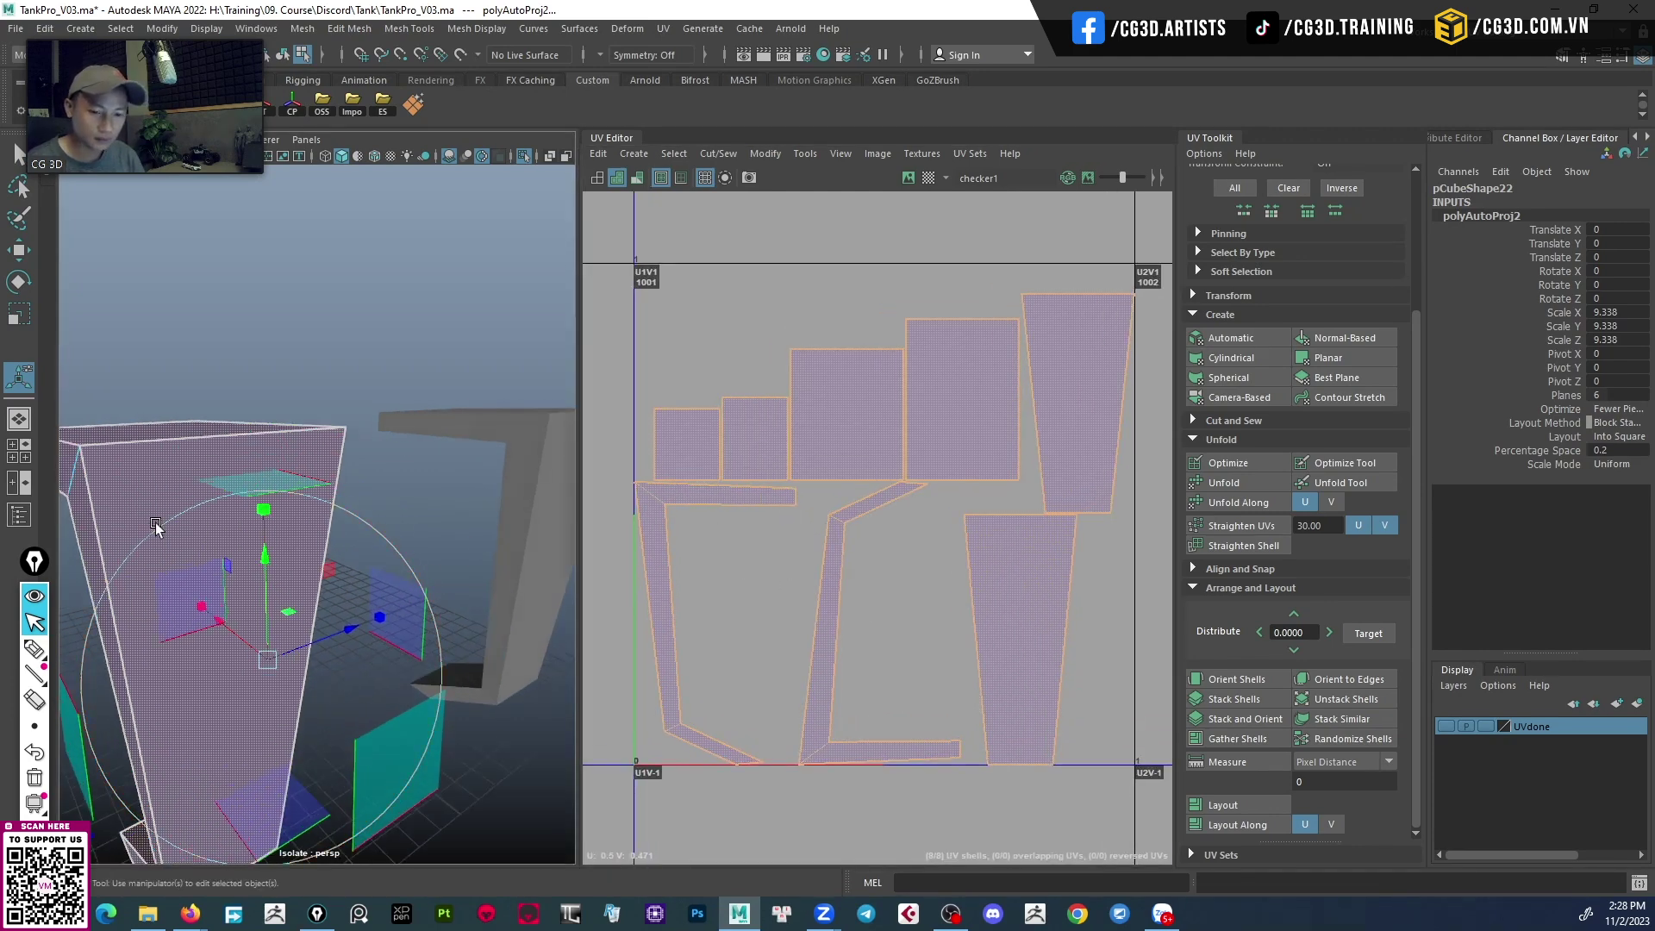
{"action": "mouse_move", "coordinate": [155, 522]}
{"action": "left_mouse_down", "text": "alt"}
{"action": "mouse_move", "coordinate": [208, 391]}
{"action": "mouse_move", "coordinate": [333, 546]}
{"action": "mouse_move", "coordinate": [381, 550]}
{"action": "mouse_move", "coordinate": [325, 499]}
{"action": "mouse_move", "coordinate": [229, 491]}
{"action": "mouse_move", "coordinate": [313, 576]}
{"action": "mouse_move", "coordinate": [325, 562]}
{"action": "mouse_move", "coordinate": [163, 491]}
{"action": "mouse_move", "coordinate": [231, 529]}
{"action": "mouse_move", "coordinate": [112, 539]}
{"action": "mouse_move", "coordinate": [224, 539]}
{"action": "mouse_move", "coordinate": [345, 586]}
{"action": "mouse_move", "coordinate": [298, 485]}
{"action": "left_mouse_up", "text": "alt"}
{"action": "left_click", "coordinate": [209, 391]}
Inspect the left pillar's top, bottom and vertical edges in edge mode.
{"action": "key", "text": "F10"}
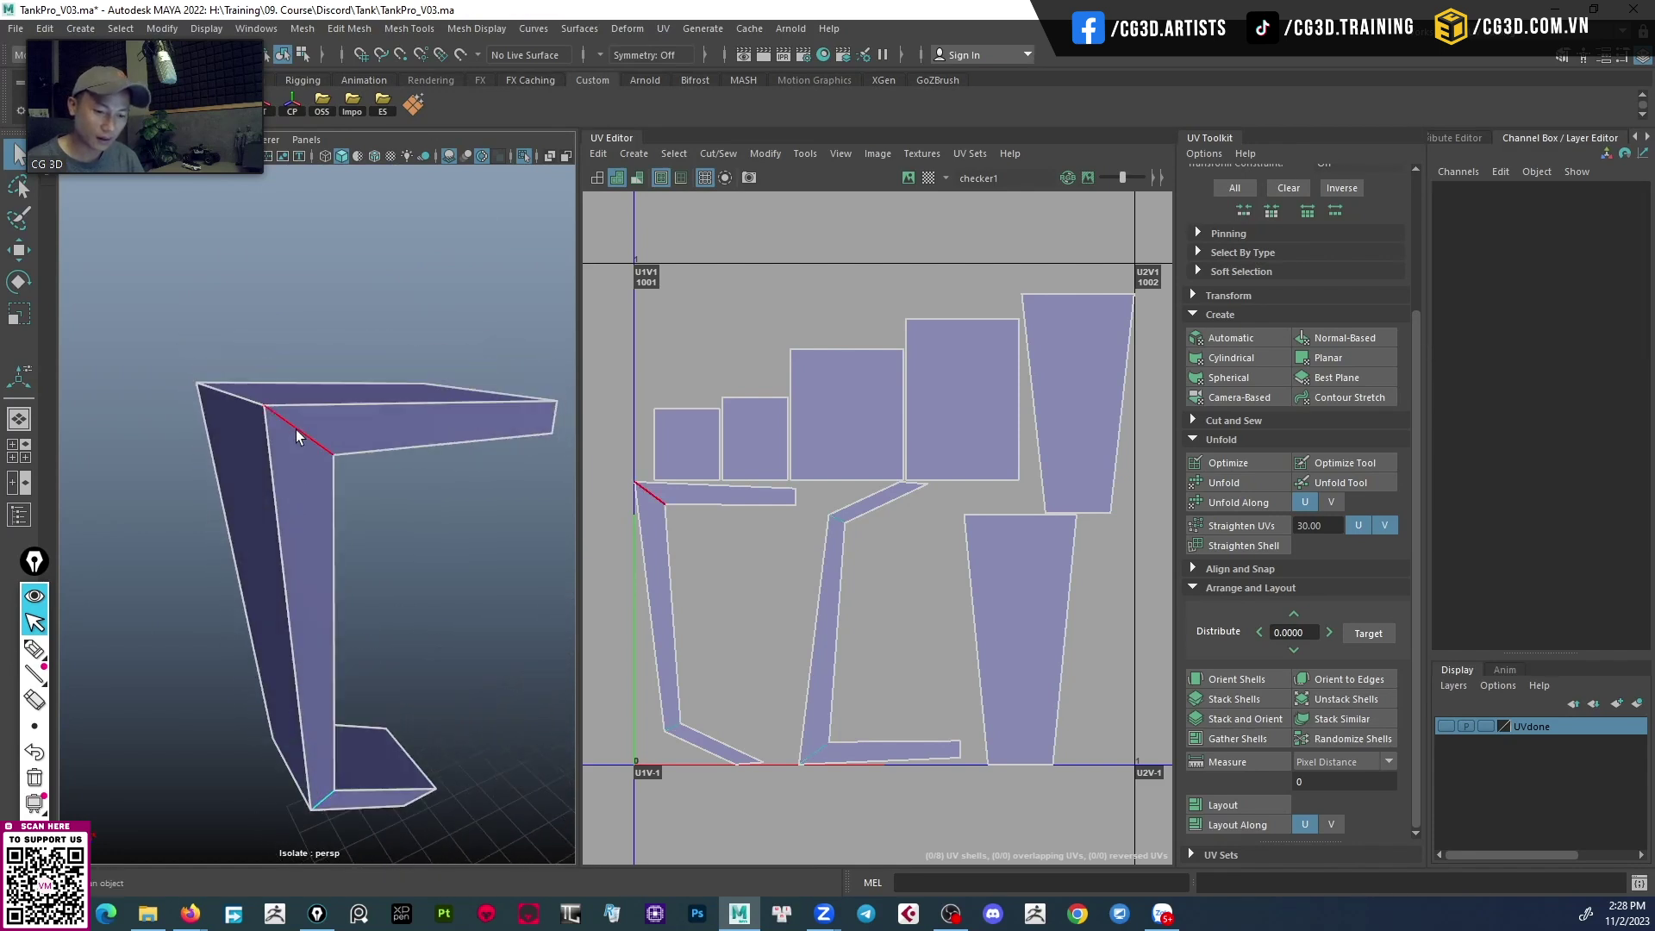
{"action": "left_click", "coordinate": [297, 430]}
{"action": "left_click", "coordinate": [322, 796]}
{"action": "mouse_move", "coordinate": [323, 797]}
{"action": "left_mouse_down", "text": "alt"}
{"action": "mouse_move", "coordinate": [339, 701]}
{"action": "mouse_move", "coordinate": [395, 701]}
{"action": "left_mouse_up", "text": "alt"}
{"action": "left_click", "coordinate": [312, 784]}
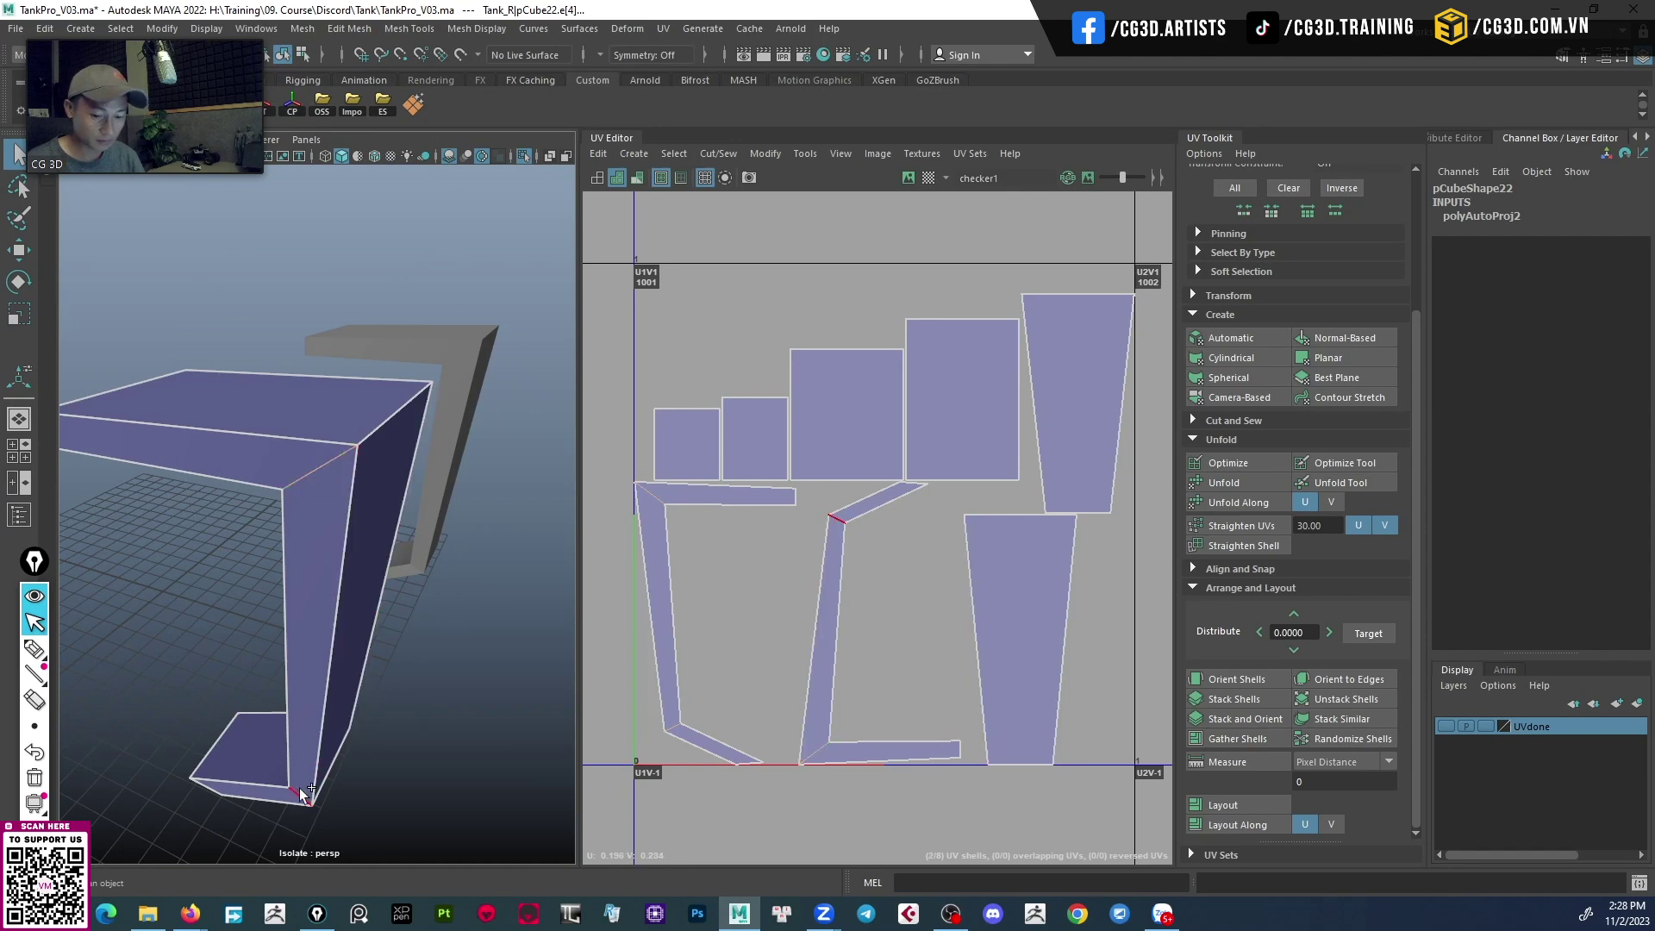
{"action": "mouse_move", "coordinate": [304, 786]}
{"action": "left_mouse_down", "text": "alt"}
{"action": "mouse_move", "coordinate": [313, 724]}
{"action": "mouse_move", "coordinate": [269, 741]}
{"action": "mouse_move", "coordinate": [281, 687]}
{"action": "mouse_move", "coordinate": [351, 687]}
{"action": "mouse_move", "coordinate": [338, 681]}
{"action": "left_mouse_up", "text": "alt"}
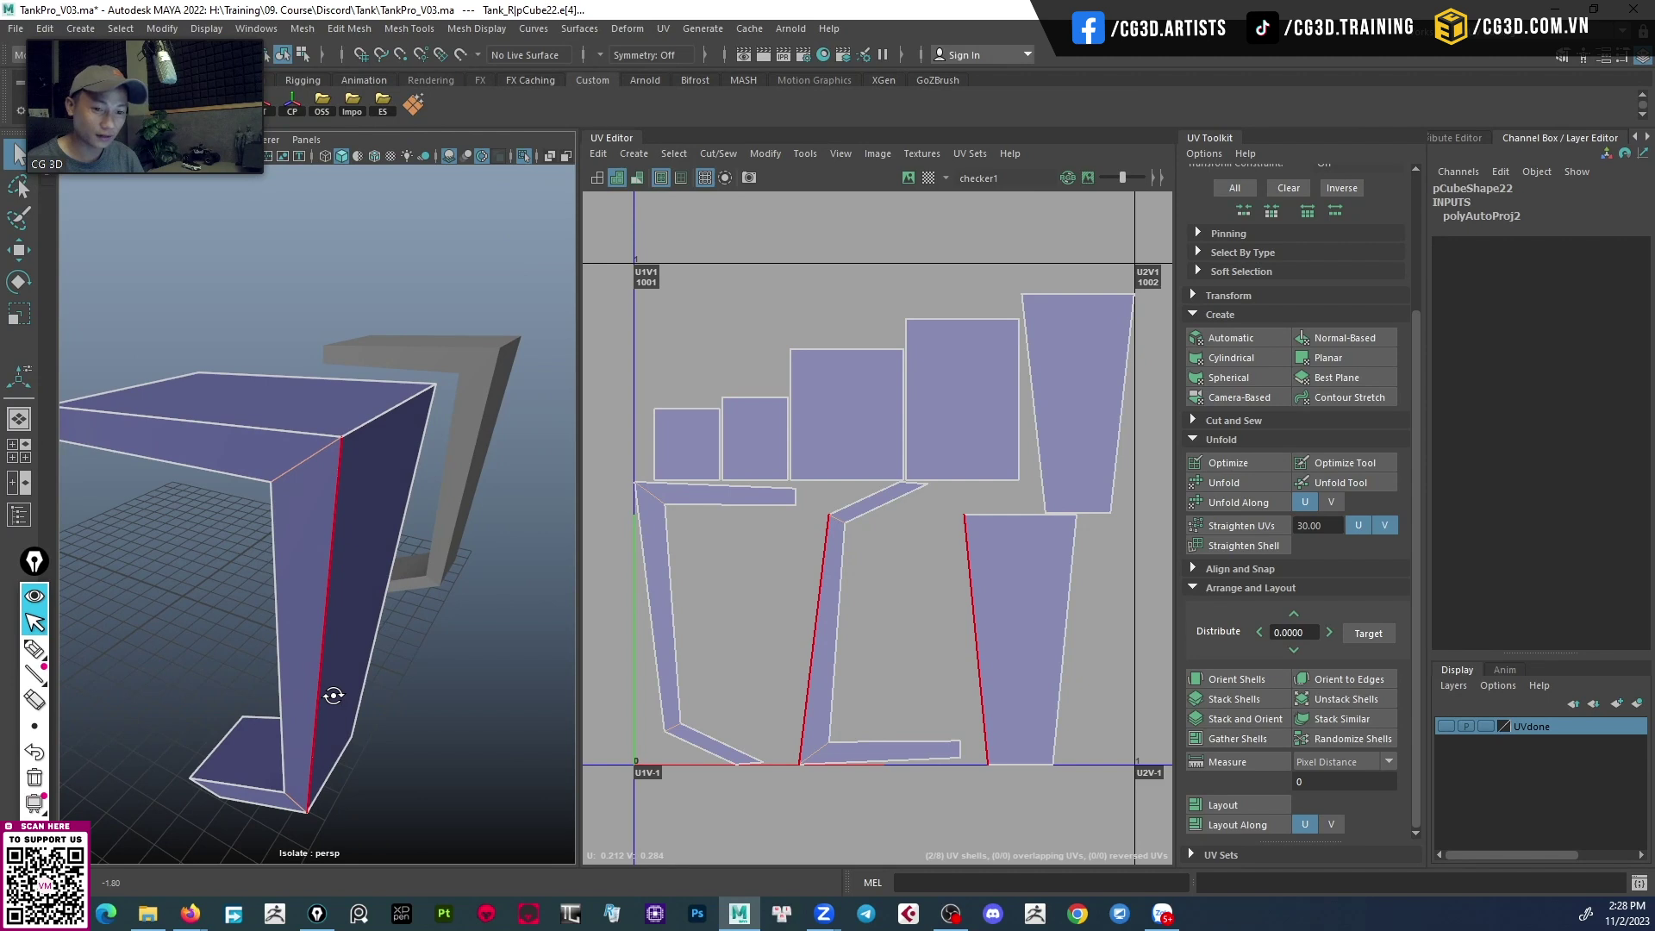
{"action": "left_click", "coordinate": [814, 583]}
{"action": "scroll", "coordinate": [813, 583], "scroll_direction": "down", "scroll_amount": 2}
{"action": "scroll", "coordinate": [746, 550], "scroll_direction": "up", "scroll_amount": 1}
{"action": "scroll", "coordinate": [747, 550], "scroll_direction": "up", "scroll_amount": 1}
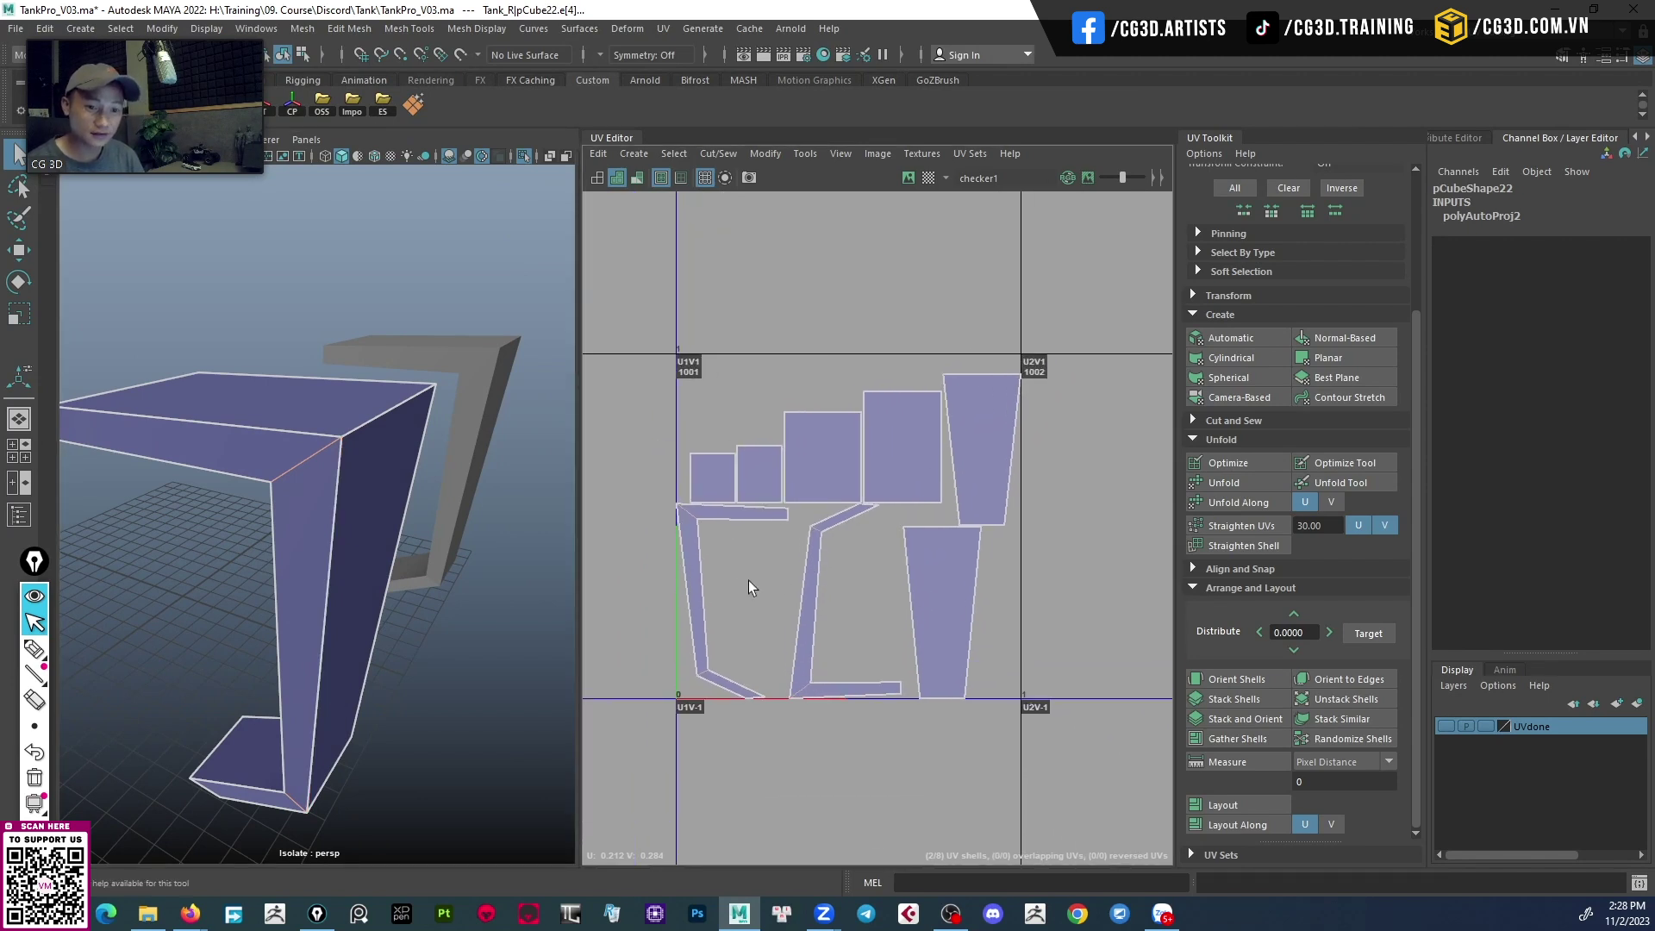
Select all of the pillar's UVs and unfold them.
{"action": "left_click", "coordinate": [751, 446]}
{"action": "right_click", "coordinate": [751, 448]}
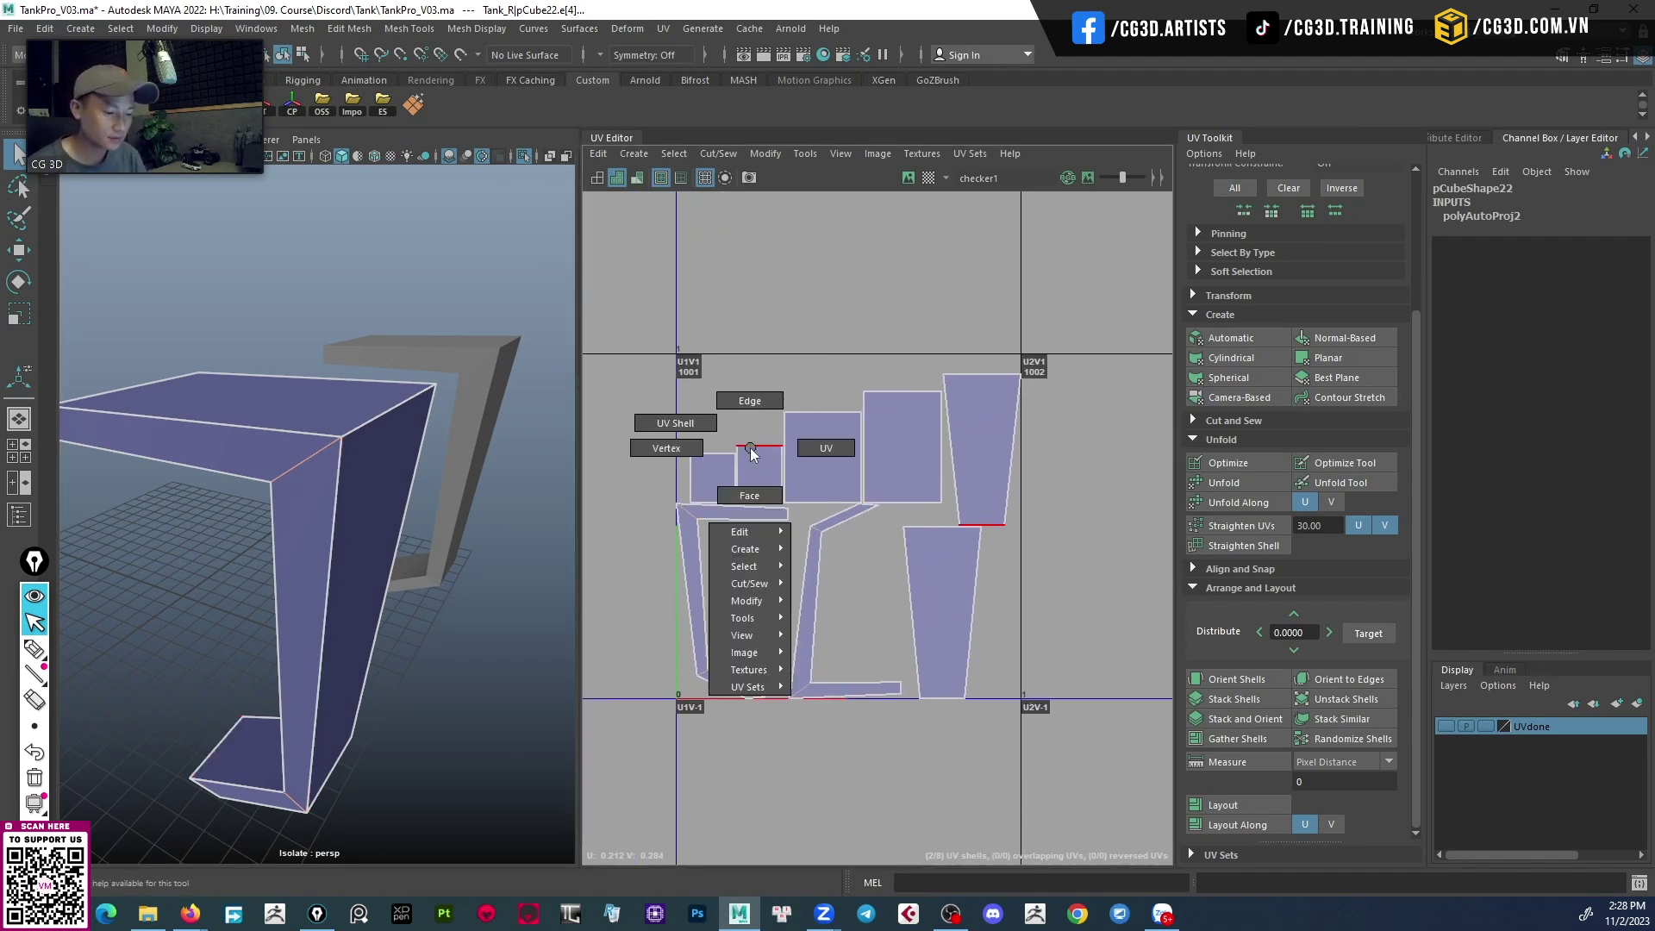
{"action": "right_click_drag", "start_coordinate": [751, 448], "coordinate": [858, 457]}
{"action": "left_click_drag", "start_coordinate": [602, 745], "coordinate": [603, 747]}
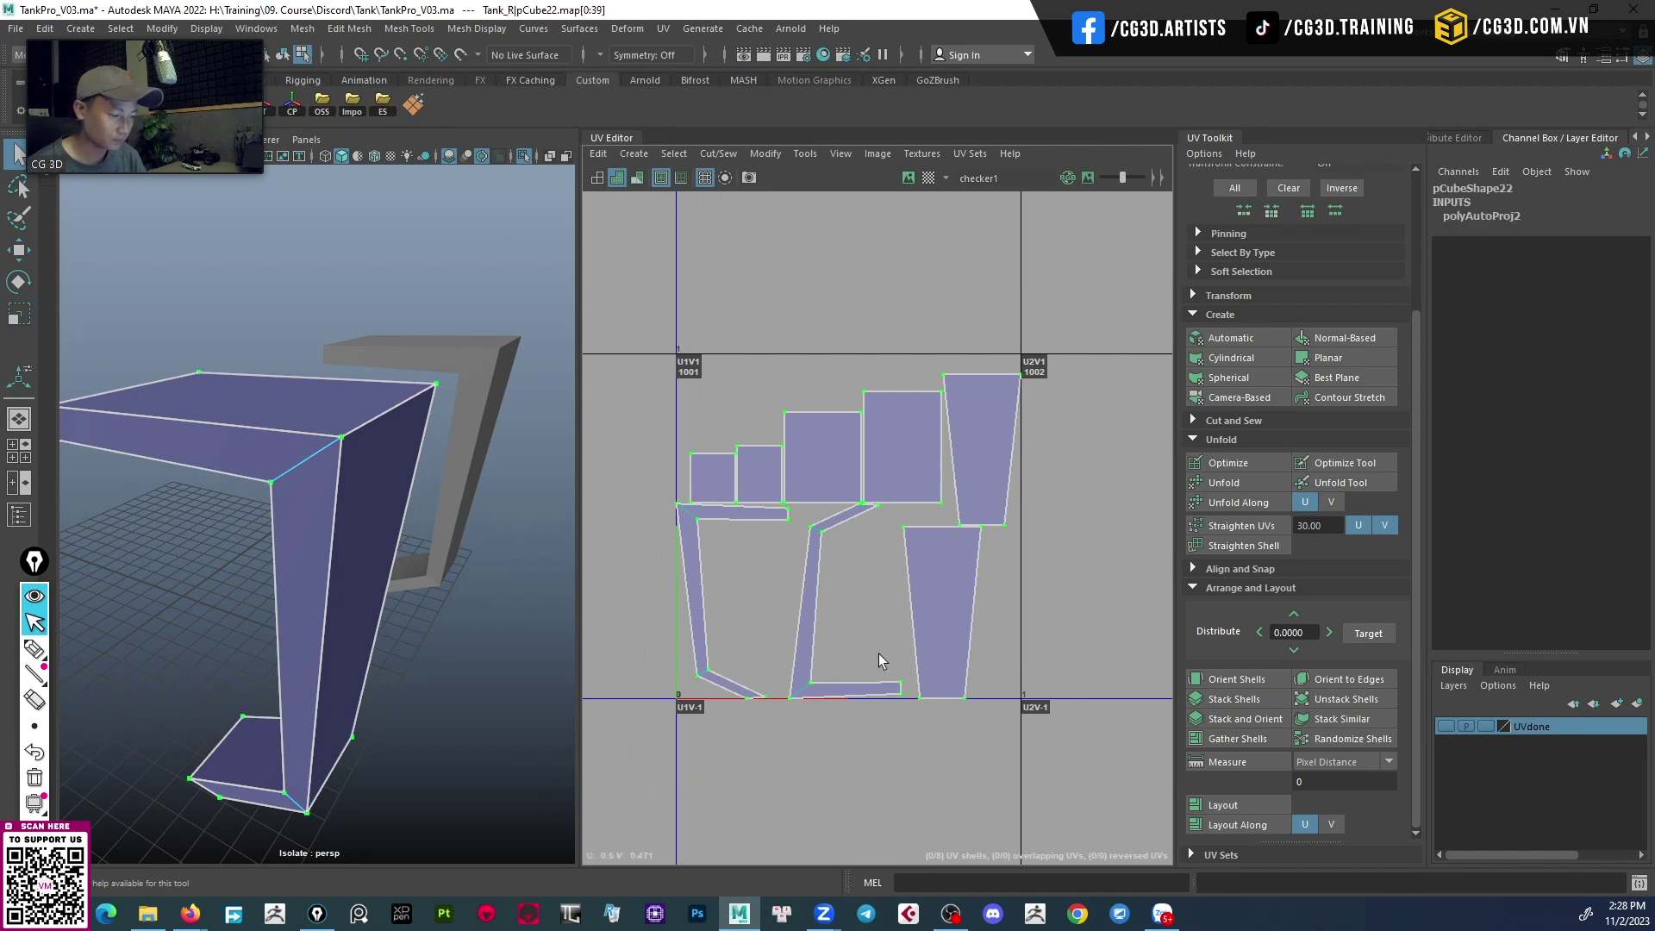
{"action": "left_click", "coordinate": [1249, 483]}
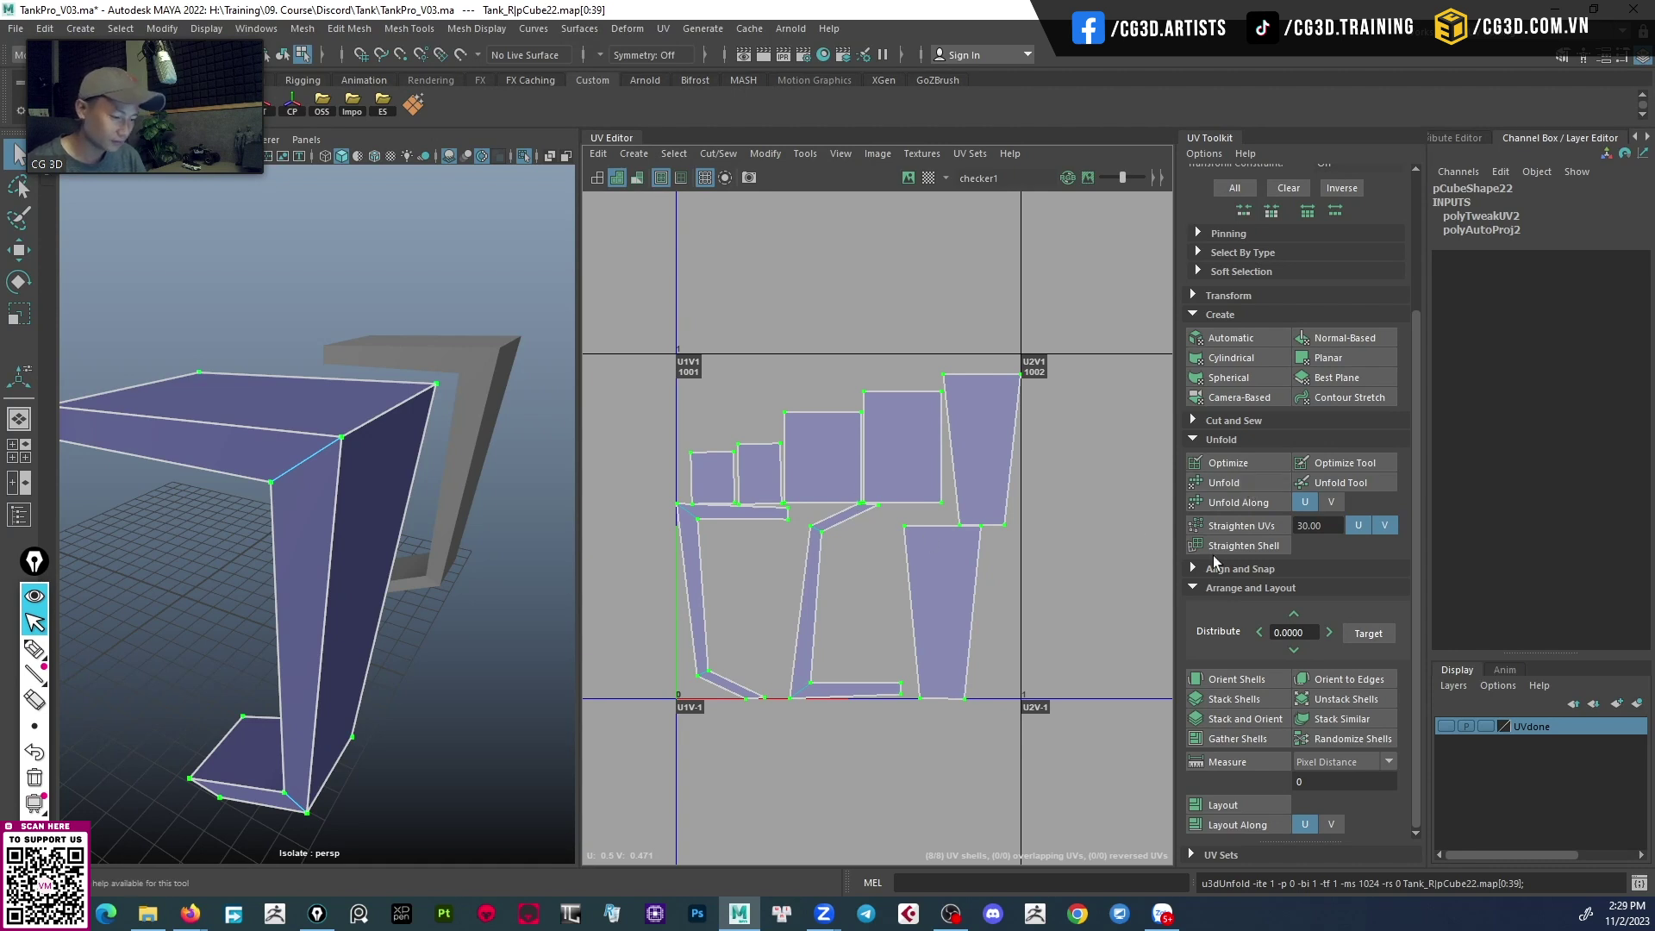
{"action": "scroll", "coordinate": [774, 532], "scroll_direction": "up", "scroll_amount": 1}
{"action": "scroll", "coordinate": [774, 532], "scroll_direction": "up", "scroll_amount": 2}
{"action": "scroll", "coordinate": [746, 620], "scroll_direction": "up", "scroll_amount": 2}
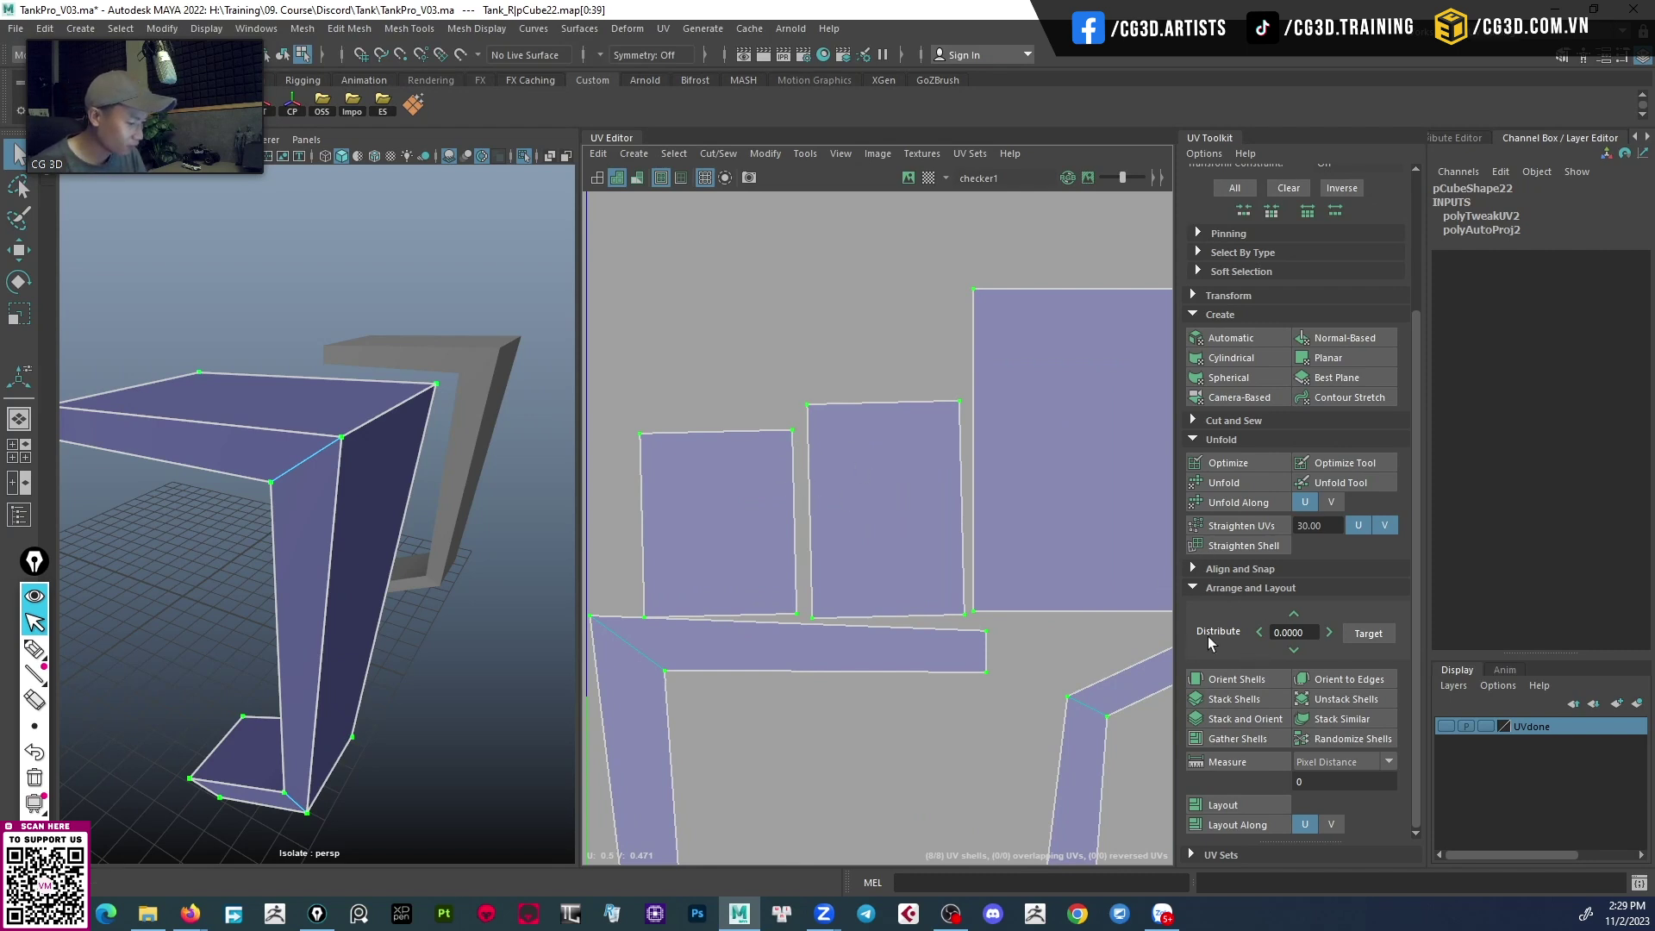
Straighten the pillar's UV shells and inspect them with the checker pattern.
{"action": "left_click", "coordinate": [1234, 679]}
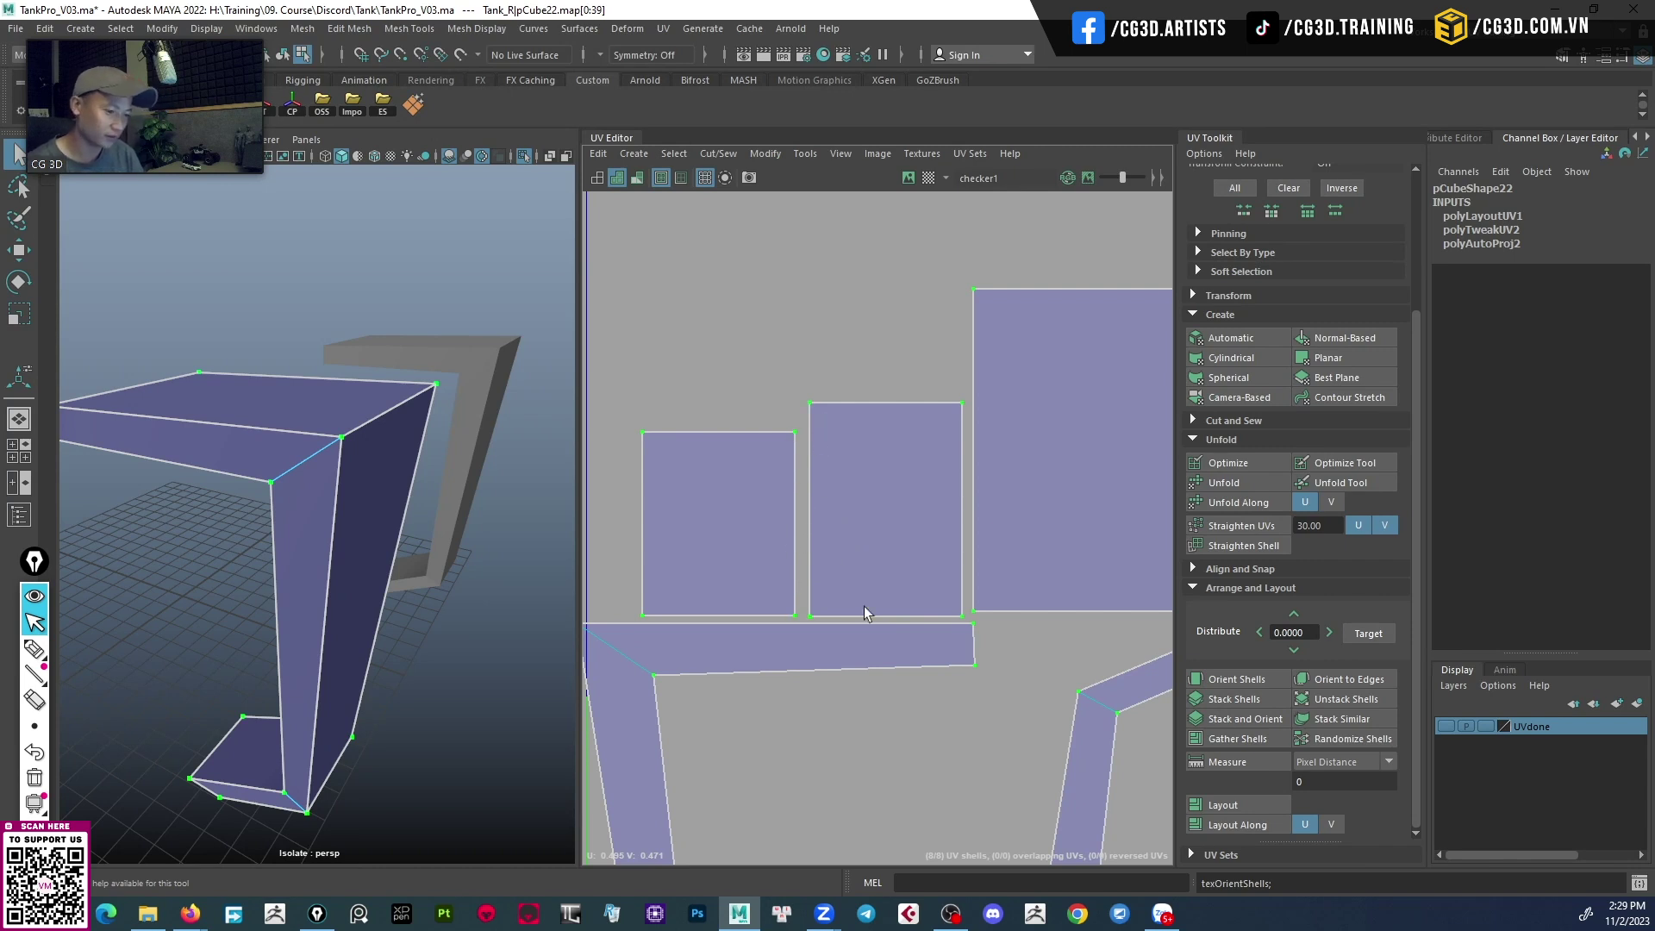
{"action": "scroll", "coordinate": [864, 607], "scroll_direction": "down", "scroll_amount": 5}
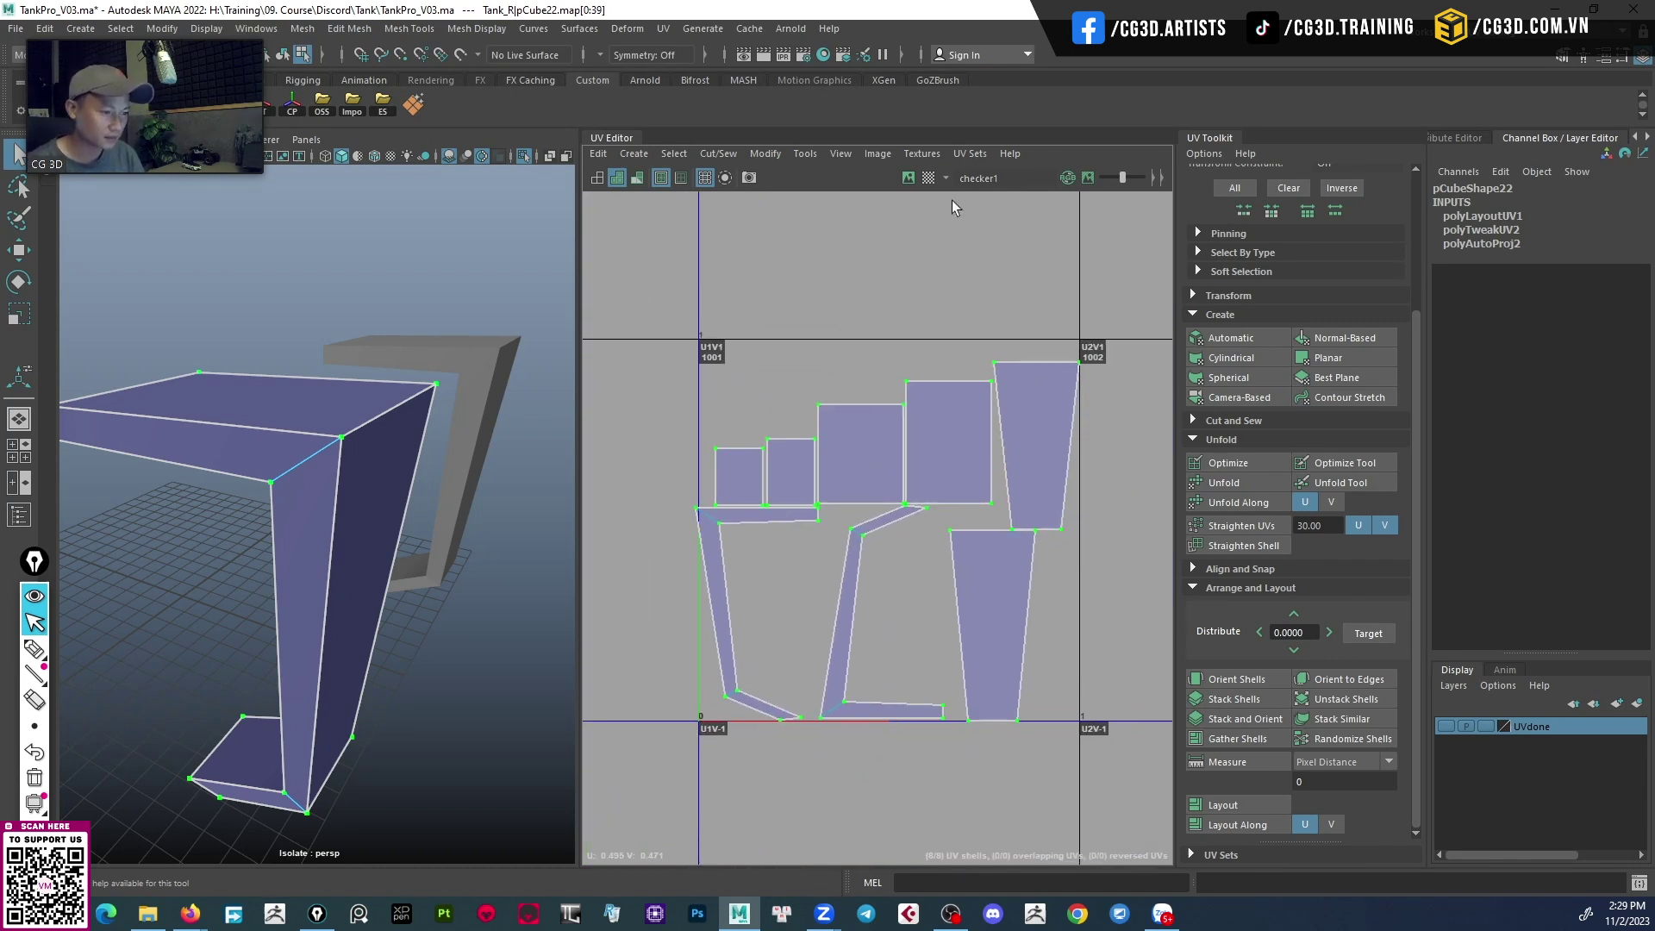
{"action": "left_click", "coordinate": [928, 178]}
{"action": "left_click_drag", "start_coordinate": [258, 448], "coordinate": [305, 431], "text": "alt"}
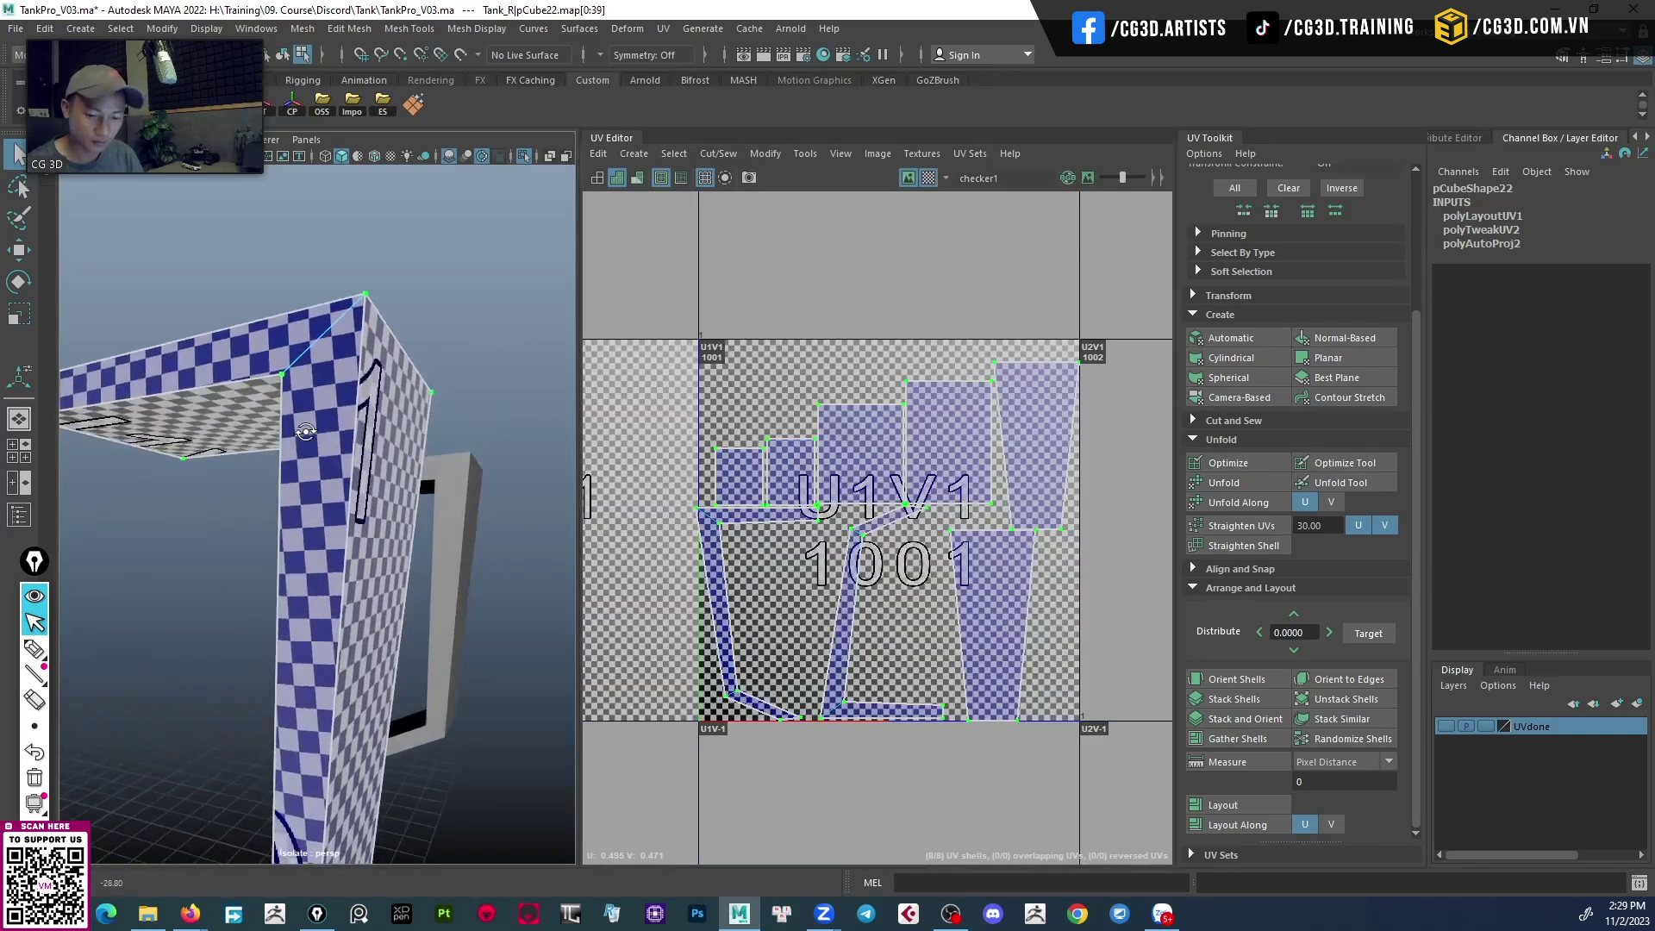
{"action": "right_click_drag", "start_coordinate": [305, 431], "coordinate": [294, 436], "text": "alt"}
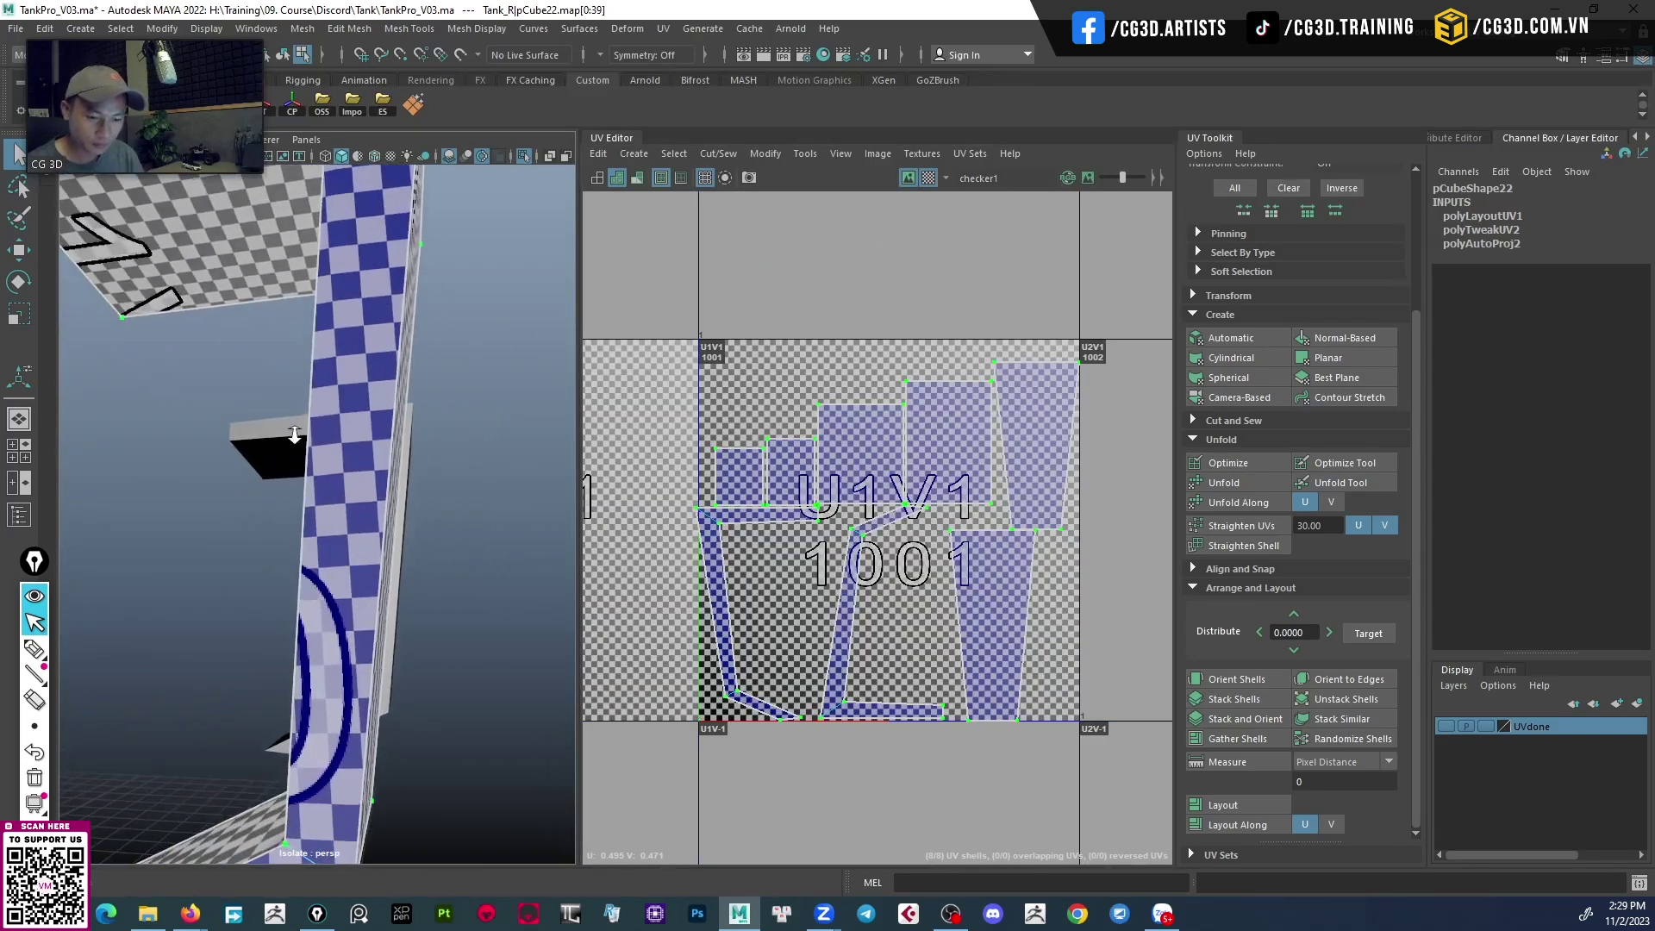
{"action": "mouse_move", "coordinate": [346, 433]}
{"action": "left_mouse_down", "text": "alt"}
{"action": "mouse_move", "coordinate": [365, 520]}
{"action": "mouse_move", "coordinate": [473, 552]}
{"action": "mouse_move", "coordinate": [351, 522]}
{"action": "mouse_move", "coordinate": [436, 568]}
{"action": "mouse_move", "coordinate": [272, 578]}
{"action": "left_mouse_up", "text": "alt"}
{"action": "key", "text": "F8"}
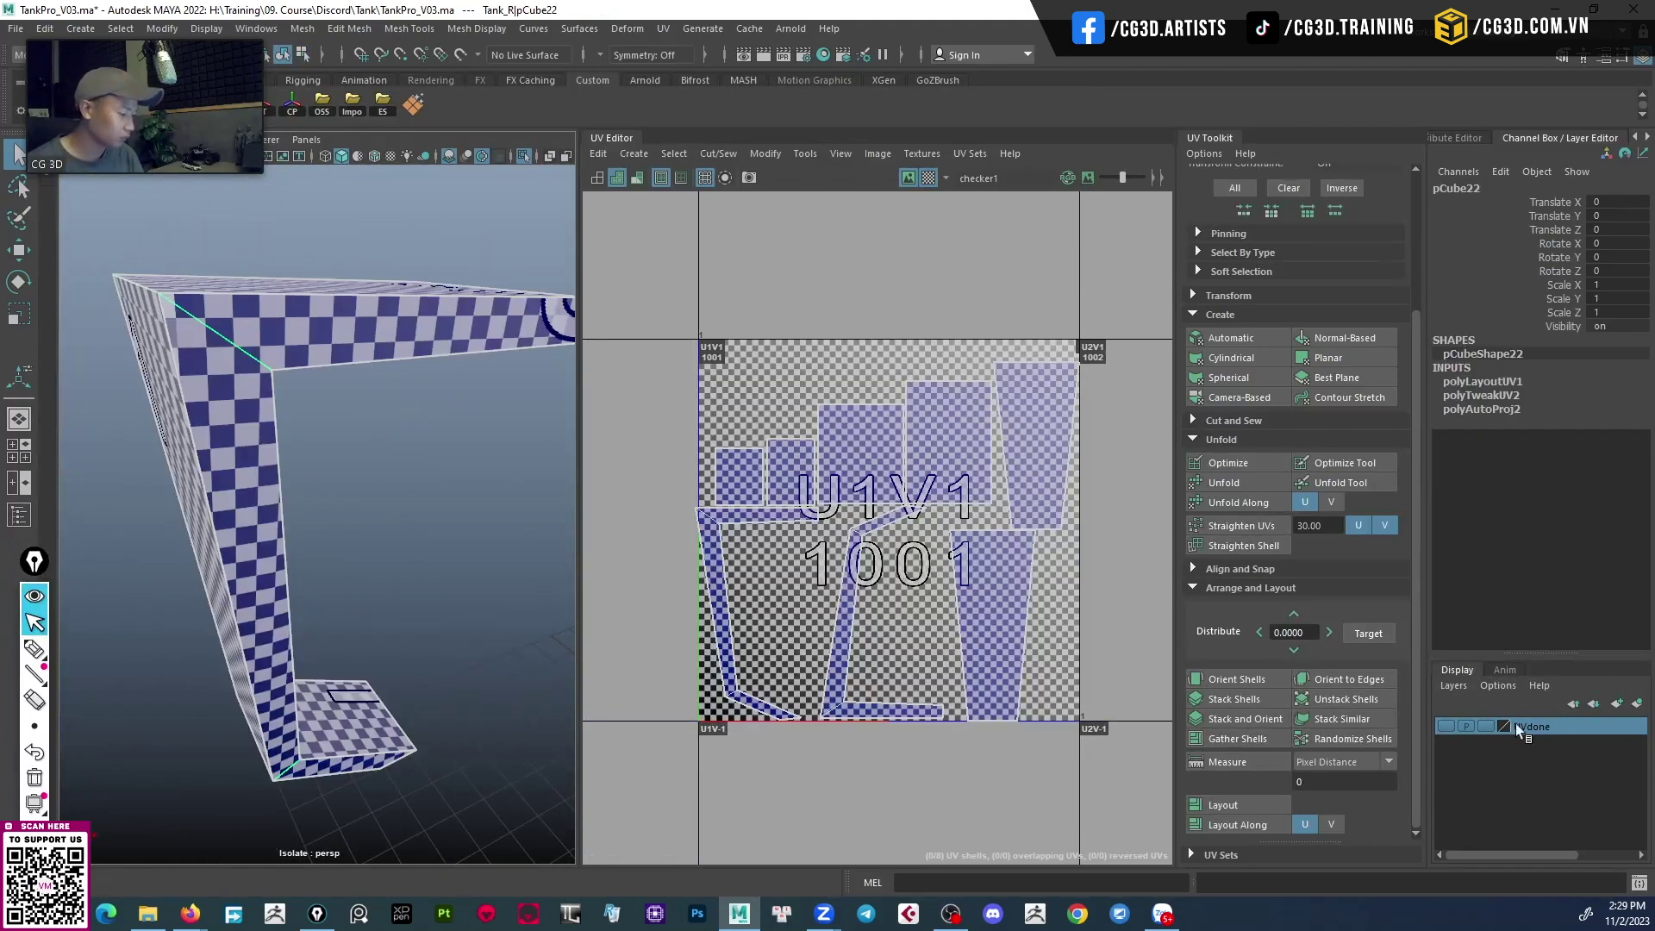
{"action": "right_click", "coordinate": [1543, 726]}
Add the finished pillar to the UVdone layer and show the layer again.
{"action": "left_click", "coordinate": [1512, 551]}
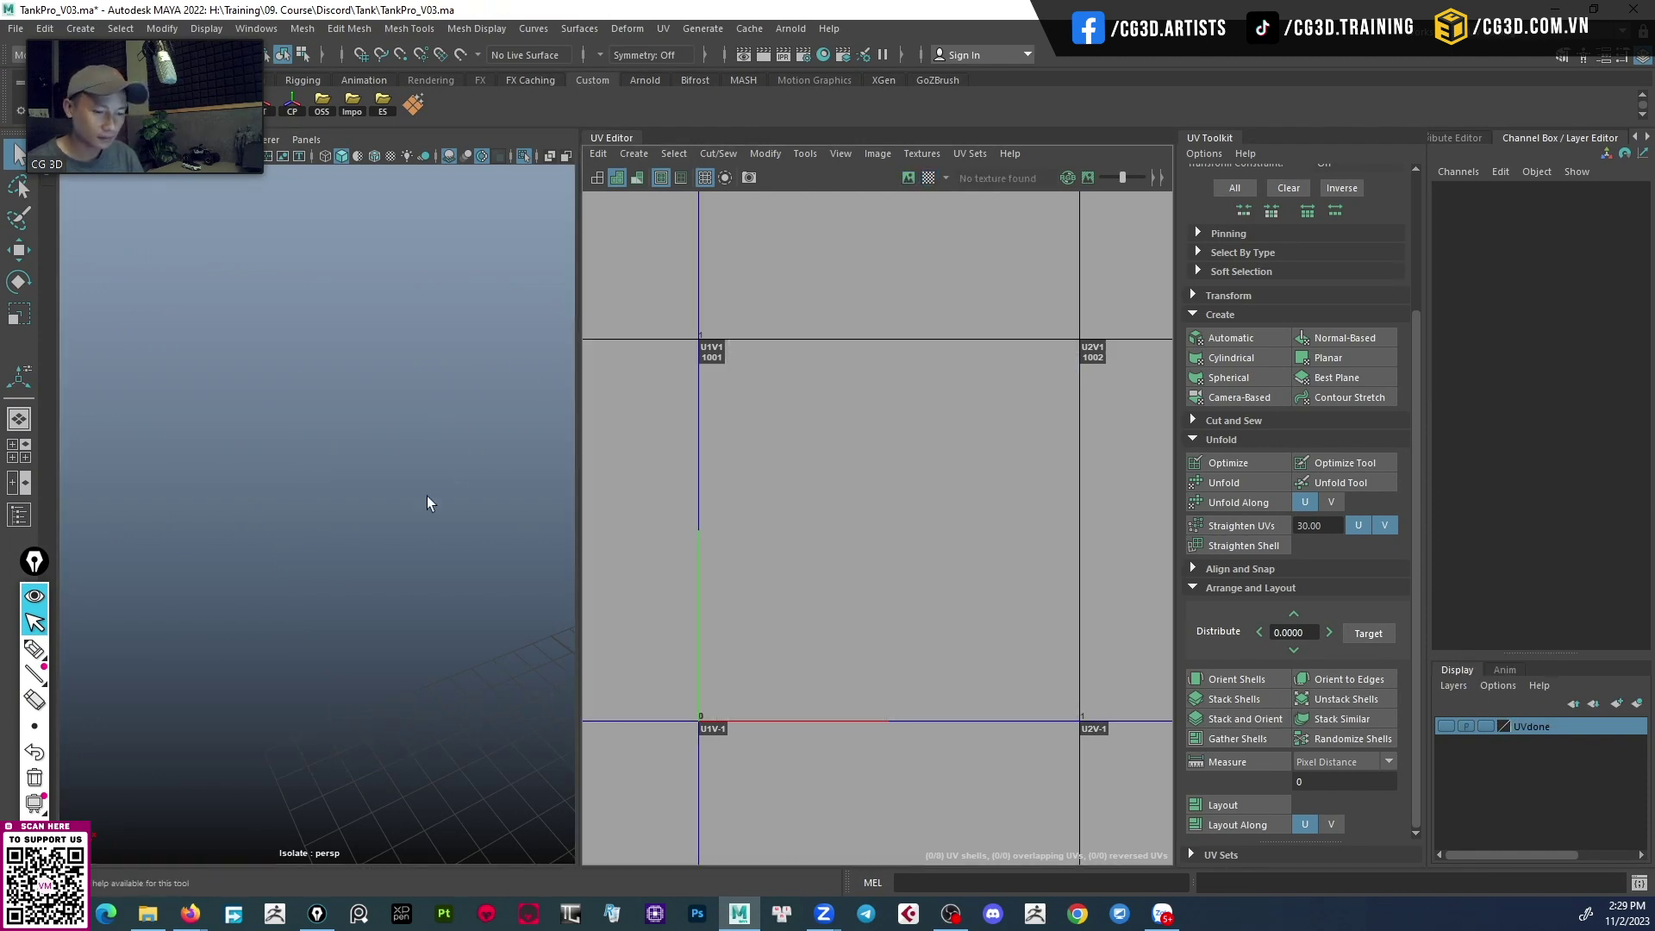
{"action": "left_click", "coordinate": [1446, 727]}
{"action": "key", "text": "f"}
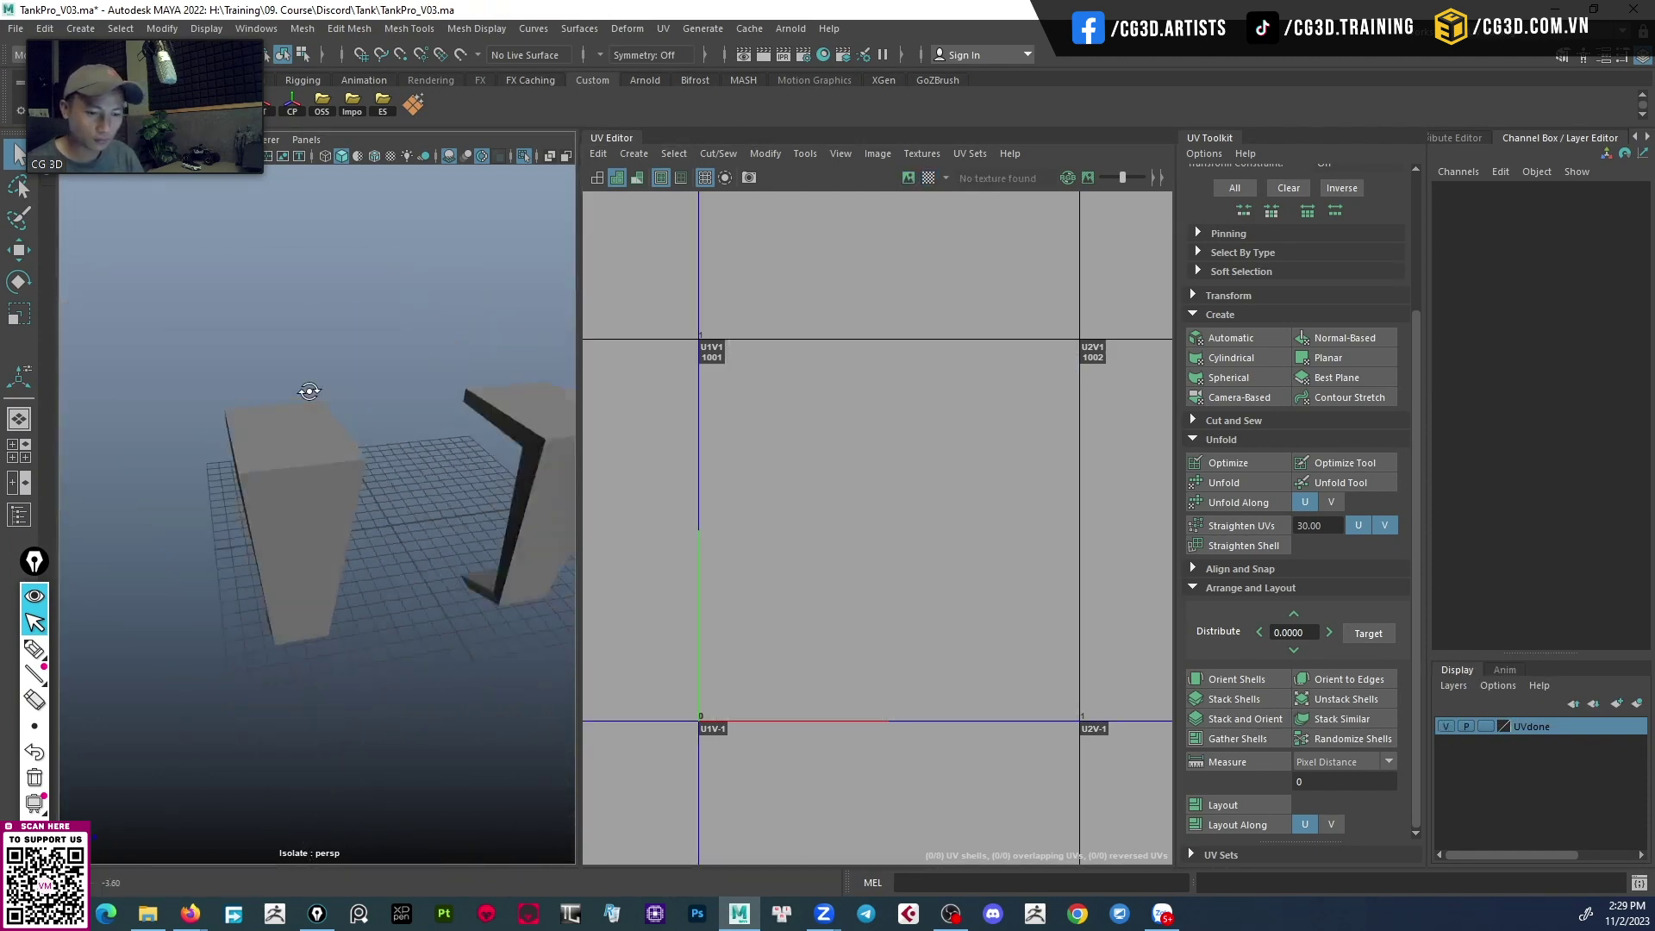
Select the left bracket piece and clear its construction history.
{"action": "left_click", "coordinate": [351, 453]}
{"action": "key", "text": "w"}
{"action": "key", "text": "f"}
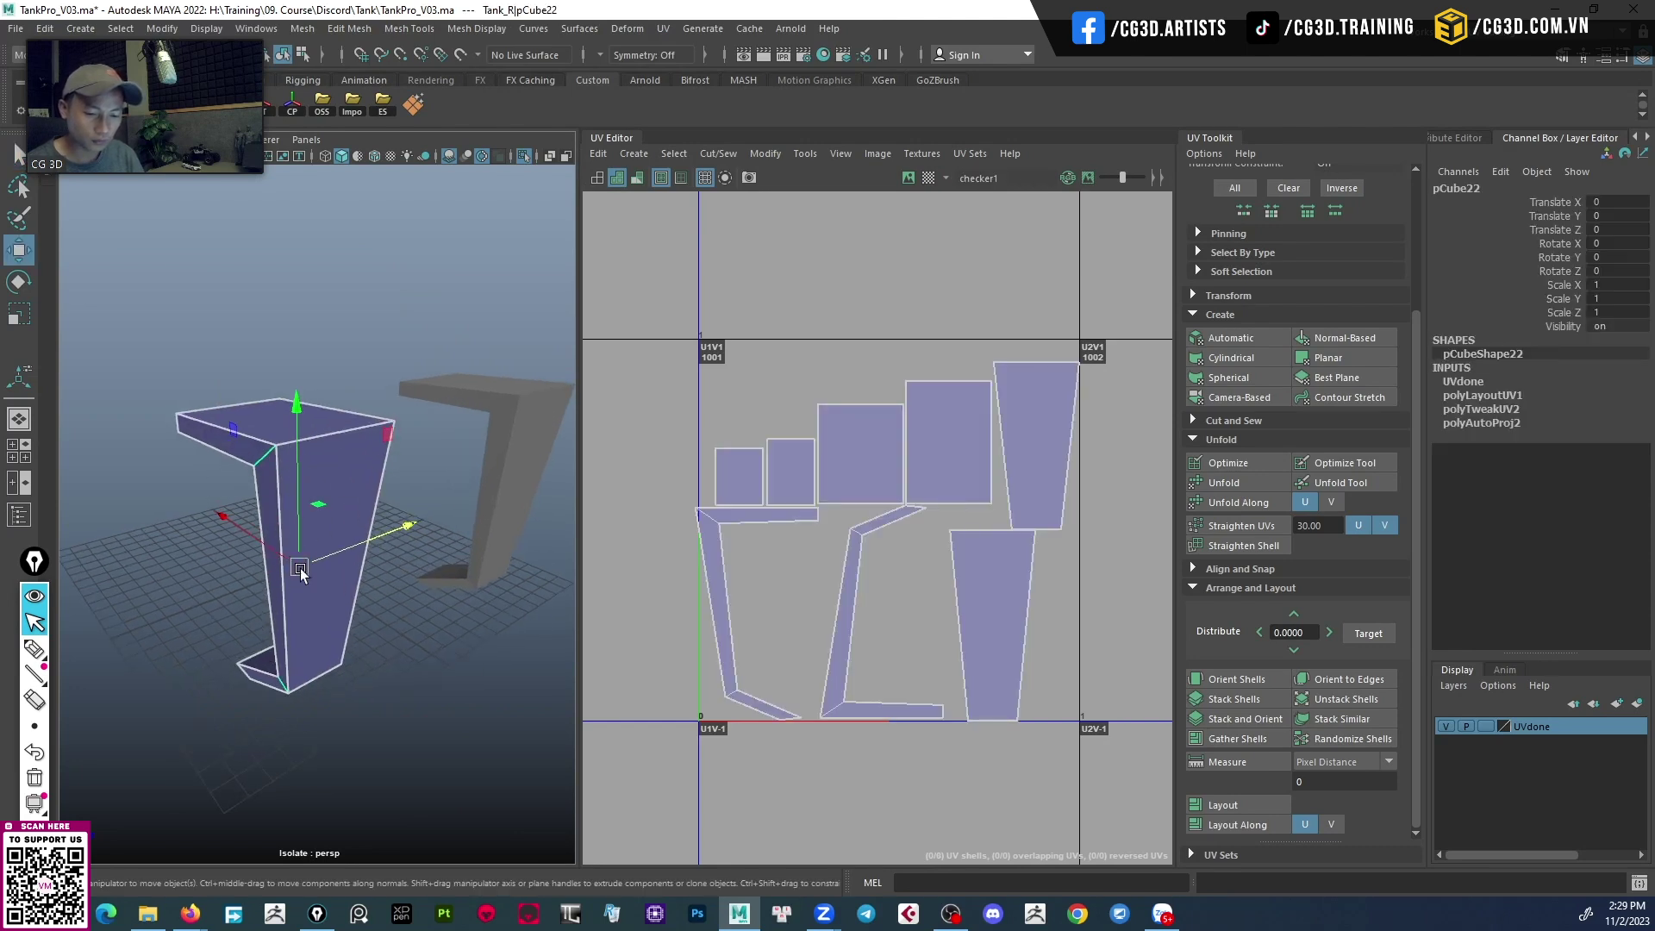
{"action": "key", "text": "d"}
{"action": "mouse_move", "coordinate": [310, 499]}
{"action": "left_mouse_down", "text": "alt"}
{"action": "mouse_move", "coordinate": [263, 505]}
{"action": "mouse_move", "coordinate": [451, 435]}
{"action": "mouse_move", "coordinate": [349, 479]}
{"action": "mouse_move", "coordinate": [282, 555]}
{"action": "mouse_move", "coordinate": [412, 553]}
{"action": "mouse_move", "coordinate": [380, 580]}
{"action": "mouse_move", "coordinate": [434, 393]}
{"action": "left_mouse_up", "text": "alt"}
{"action": "key", "text": "ctrl+d"}
{"action": "key", "text": "f"}
Select both bracket pieces, add them to the UVdone layer, and hide it.
{"action": "left_click_drag", "start_coordinate": [478, 243], "coordinate": [156, 741]}
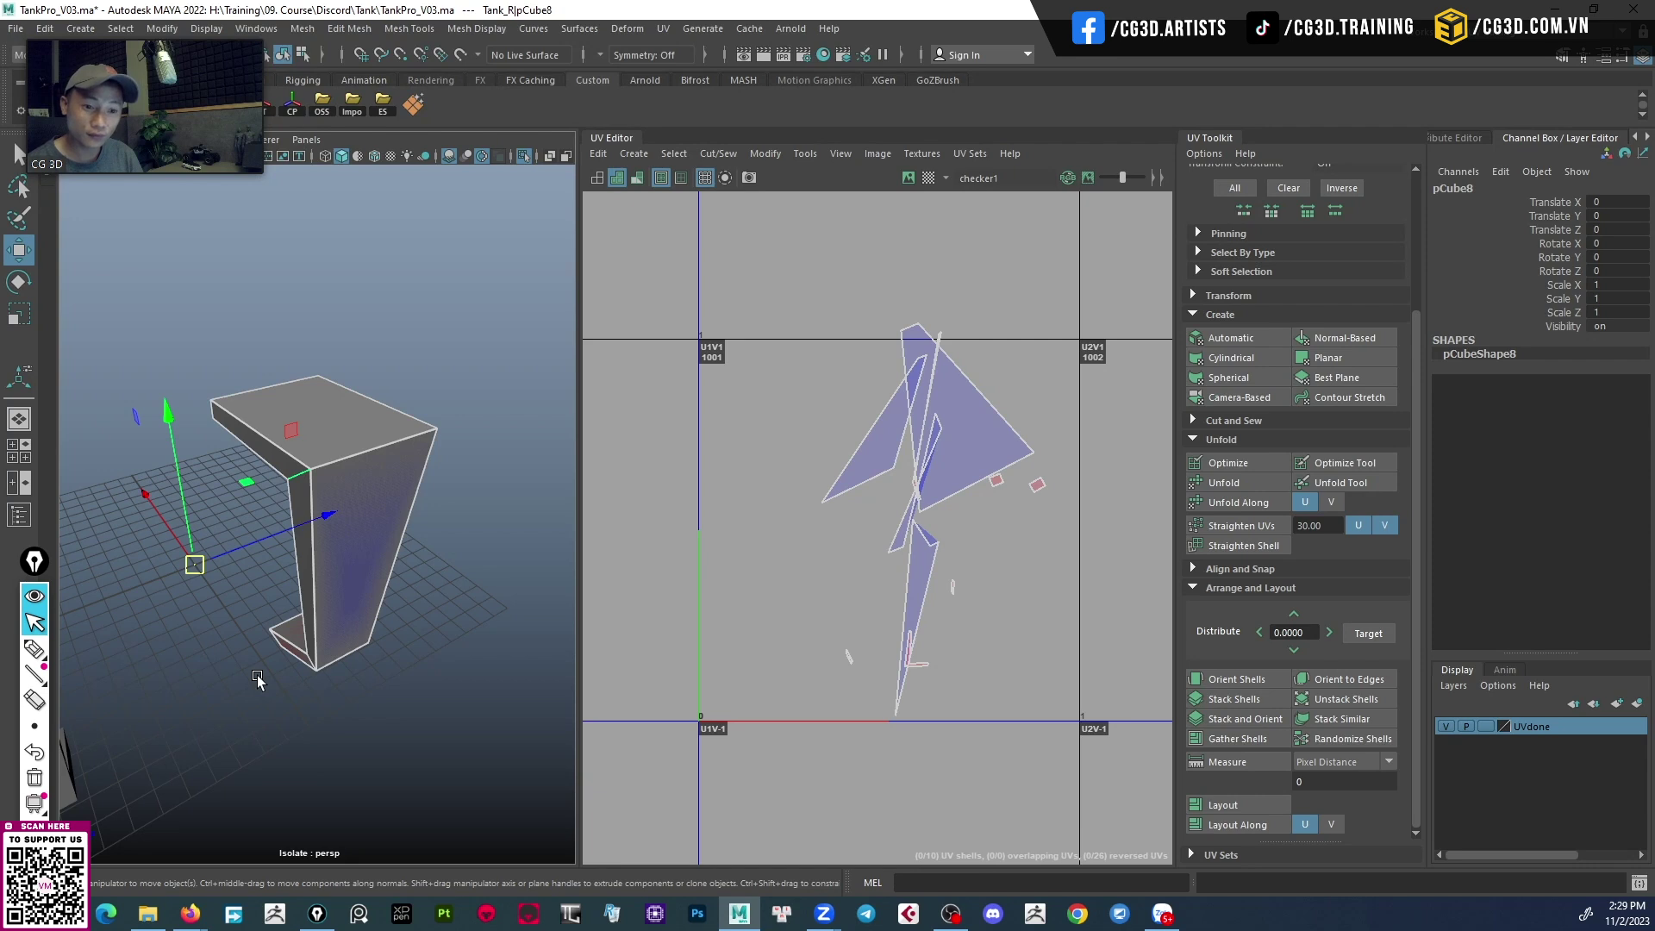
{"action": "left_click", "coordinate": [257, 675]}
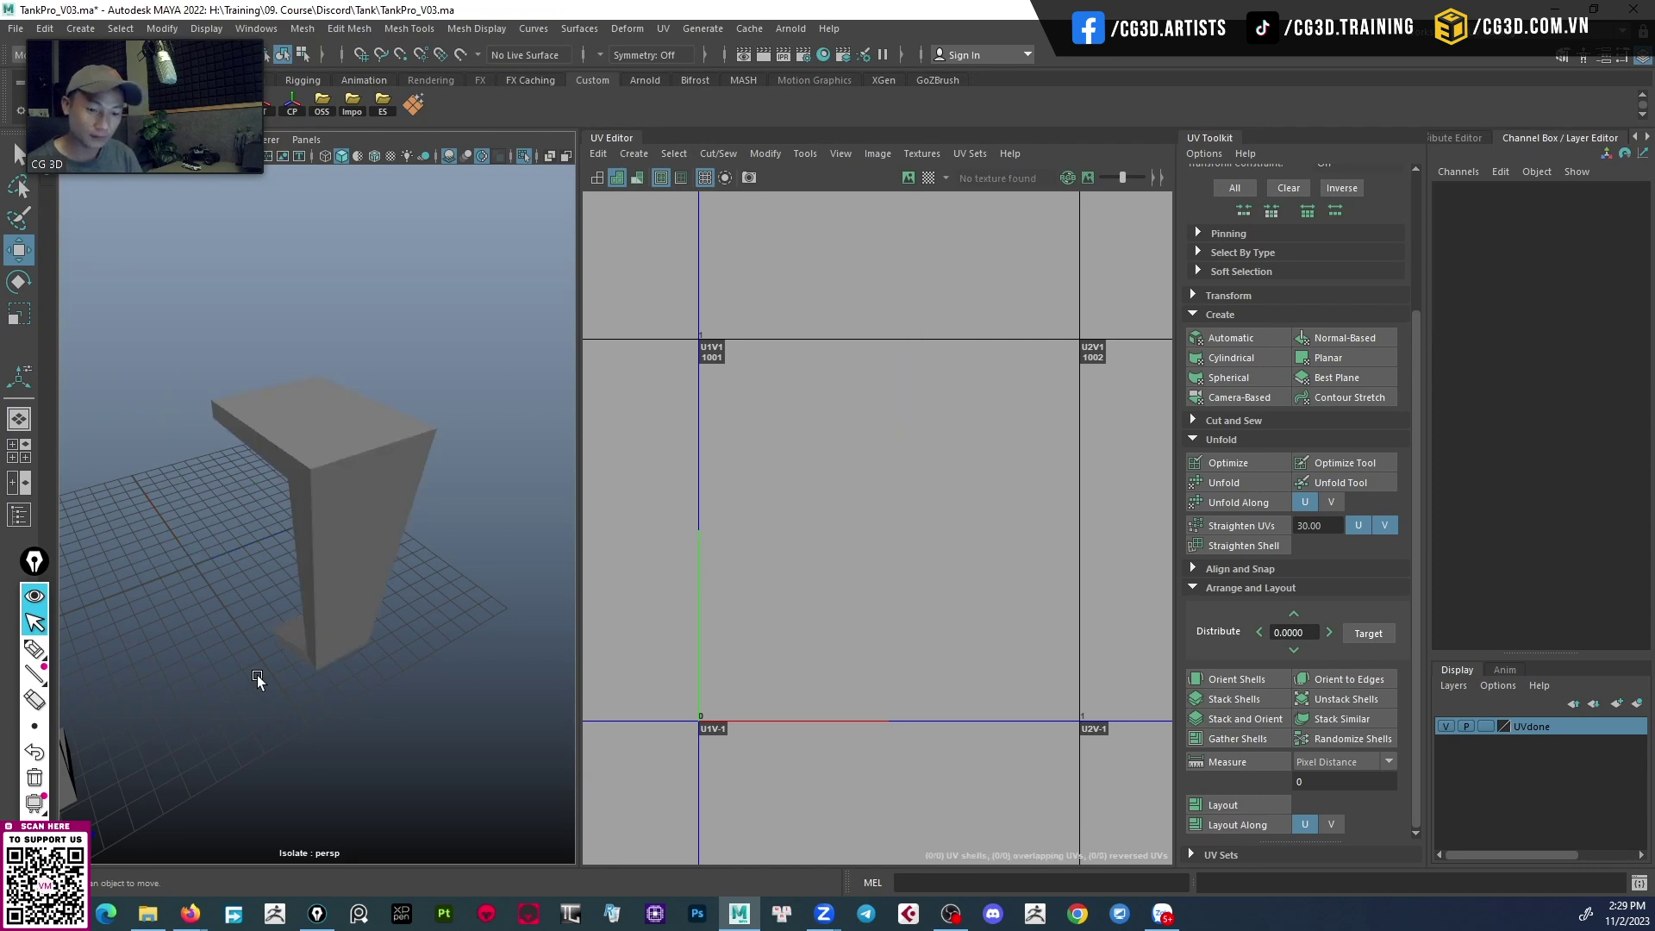
{"action": "mouse_move", "coordinate": [303, 669]}
{"action": "left_mouse_down", "text": "alt"}
{"action": "mouse_move", "coordinate": [163, 654]}
{"action": "mouse_move", "coordinate": [367, 477]}
{"action": "left_mouse_up", "text": "alt"}
{"action": "left_click", "coordinate": [367, 478]}
{"action": "key", "text": "f"}
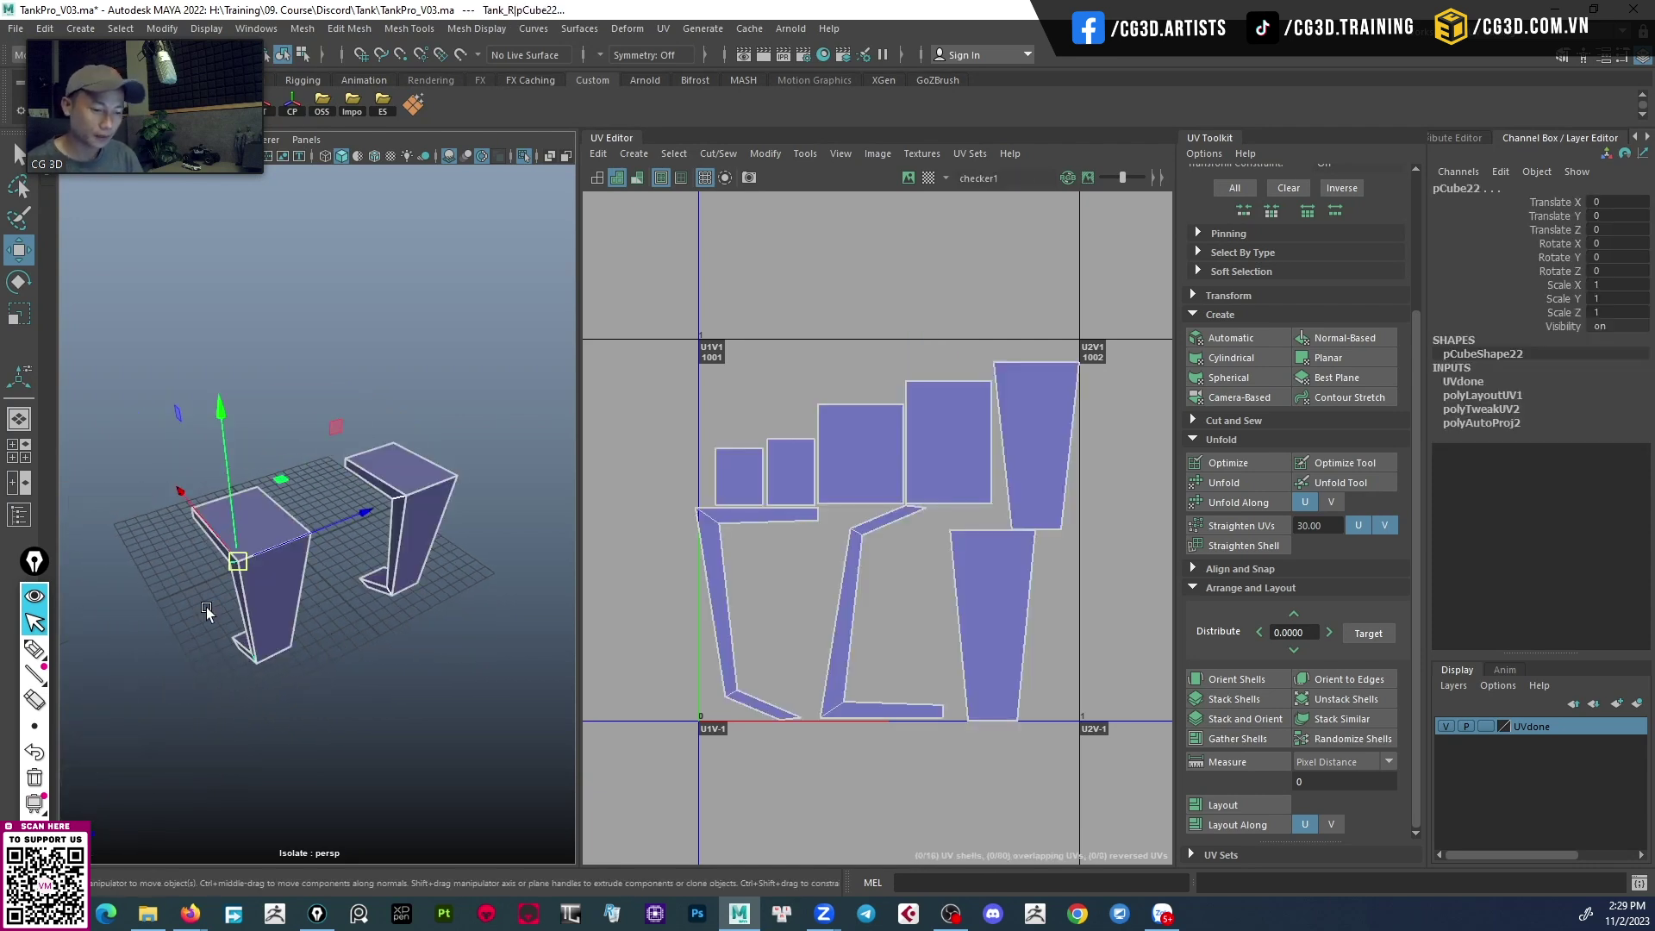
{"action": "right_click", "coordinate": [1551, 728]}
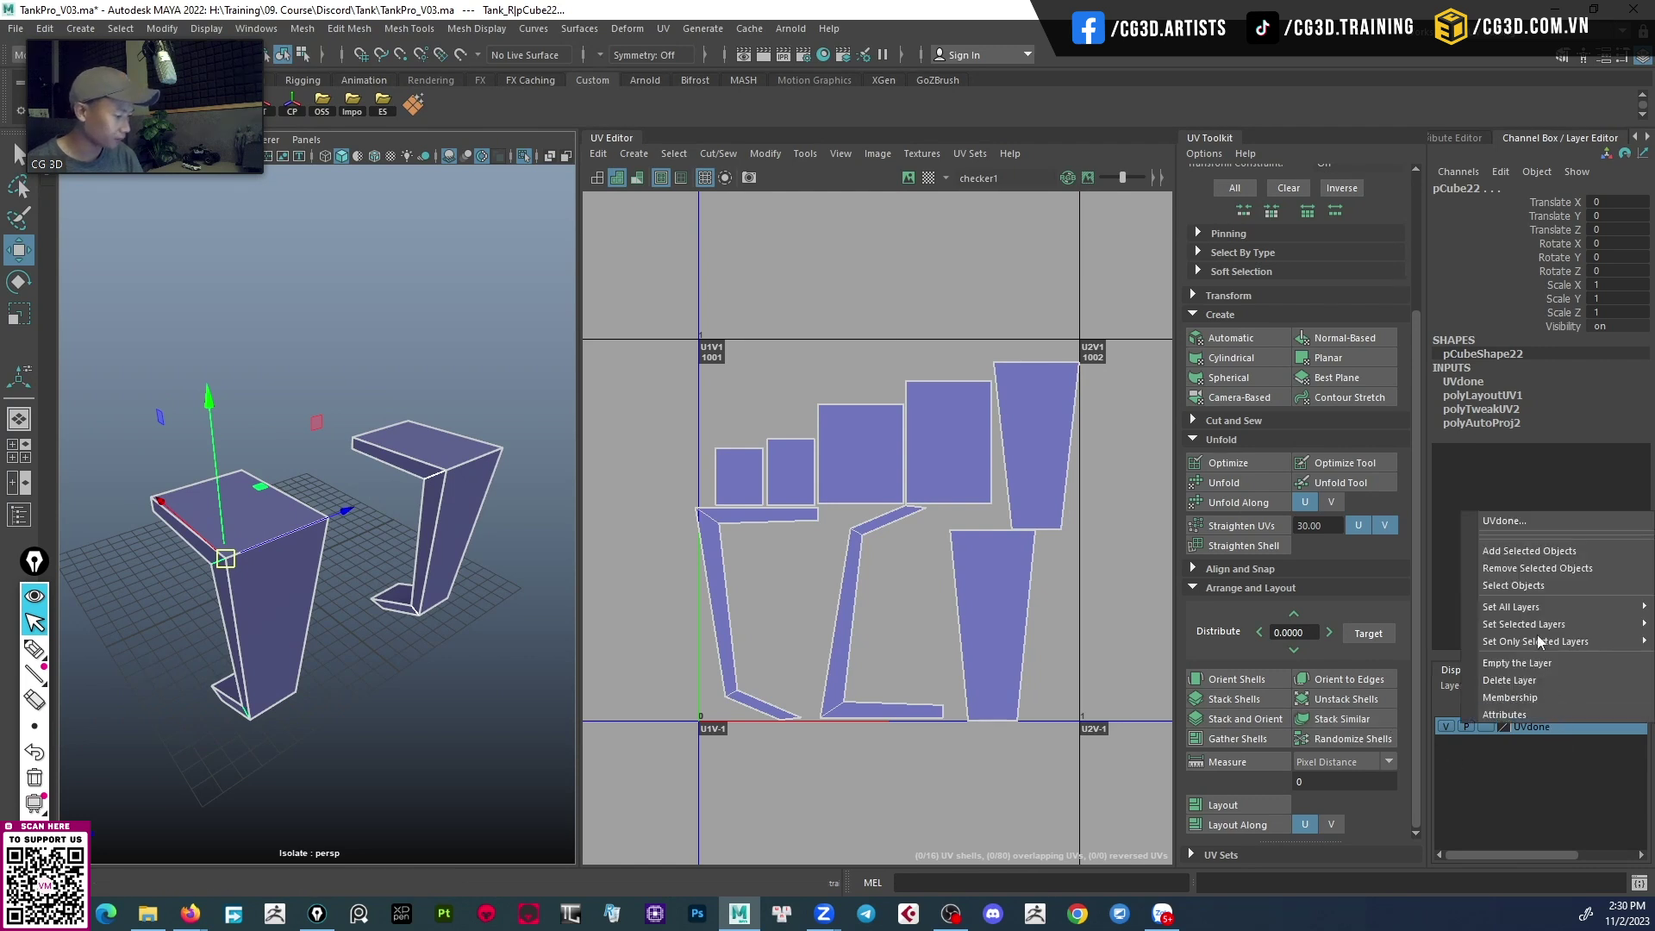
{"action": "left_click", "coordinate": [1515, 548]}
{"action": "left_click", "coordinate": [1448, 726]}
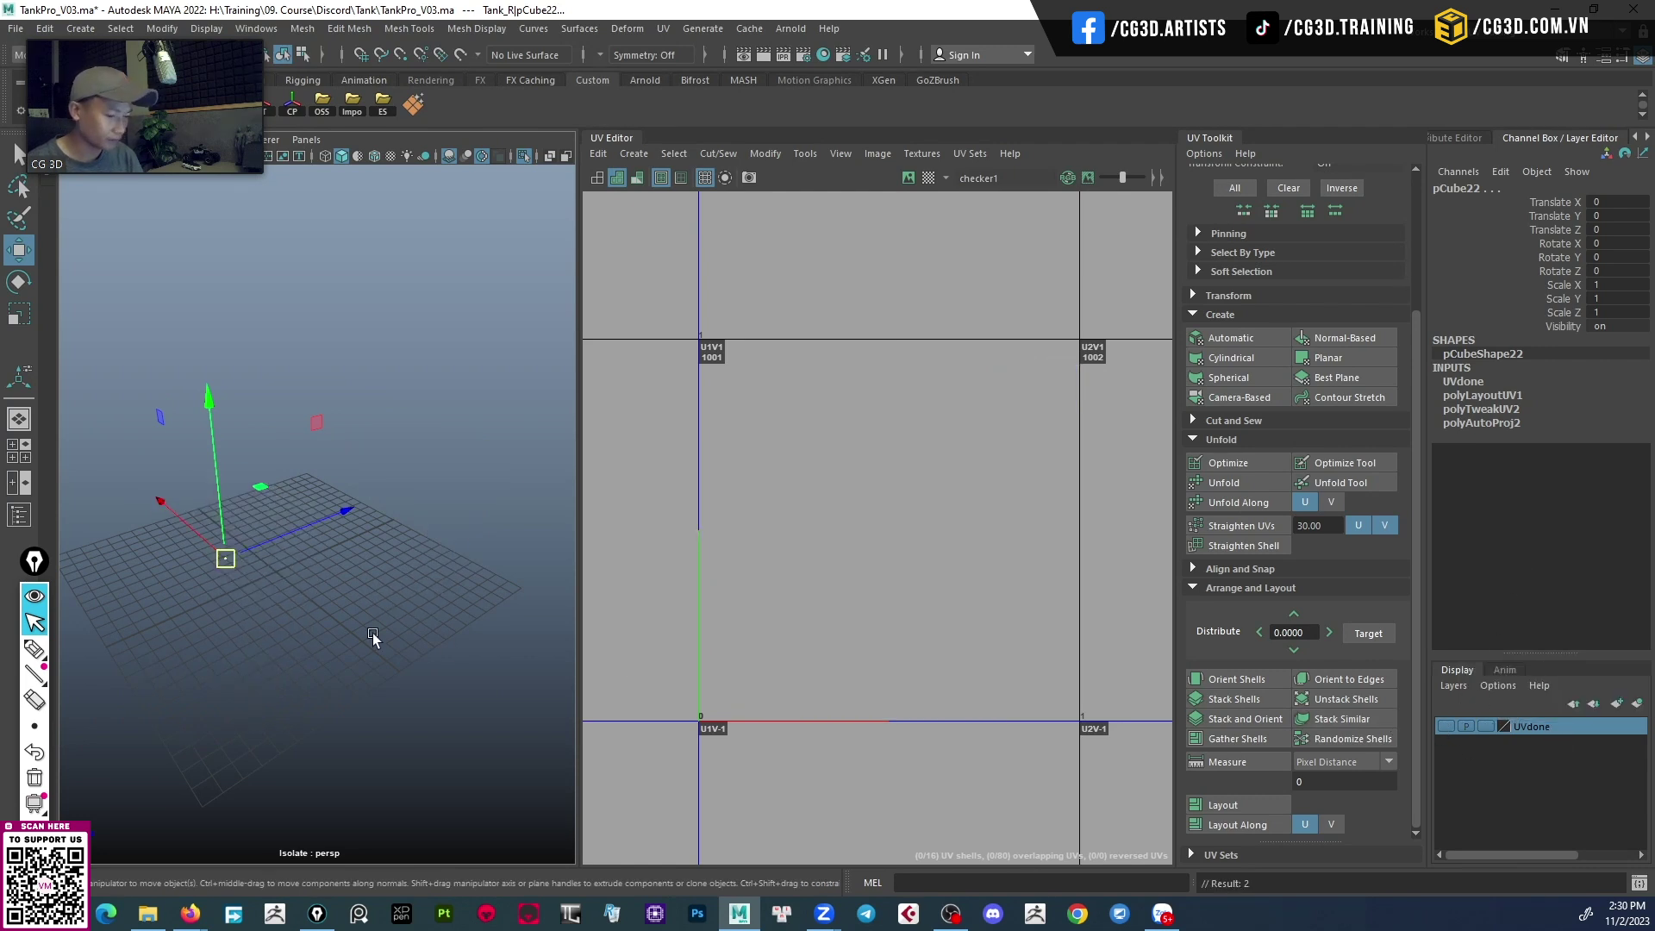
Show the whole tank again, then select and isolate the inner hull panel polySurface16.
{"action": "key", "text": "ctrl+1"}
{"action": "key", "text": "a"}
{"action": "left_click_drag", "start_coordinate": [327, 628], "coordinate": [280, 548], "text": "alt"}
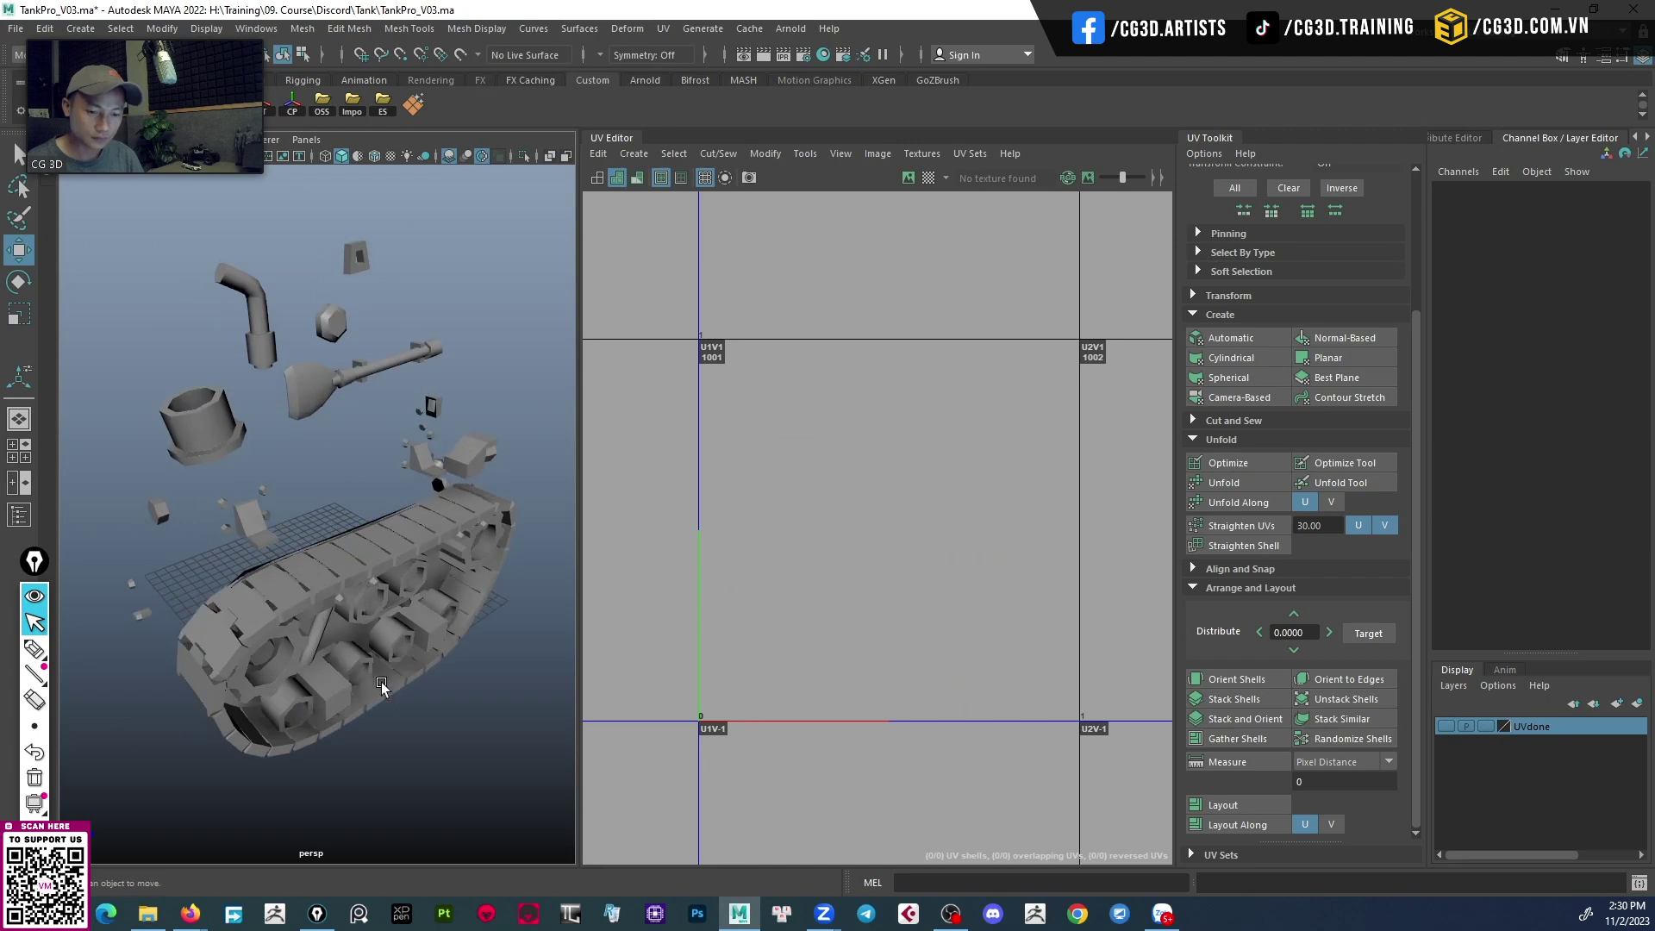
{"action": "left_click", "coordinate": [266, 614]}
{"action": "mouse_move", "coordinate": [266, 613]}
{"action": "left_mouse_down", "text": "alt"}
{"action": "mouse_move", "coordinate": [450, 640]}
{"action": "mouse_move", "coordinate": [298, 641]}
{"action": "mouse_move", "coordinate": [362, 638]}
{"action": "left_mouse_up", "text": "alt"}
{"action": "left_click", "coordinate": [258, 628]}
{"action": "key", "text": "ctrl+1"}
{"action": "key", "text": "f"}
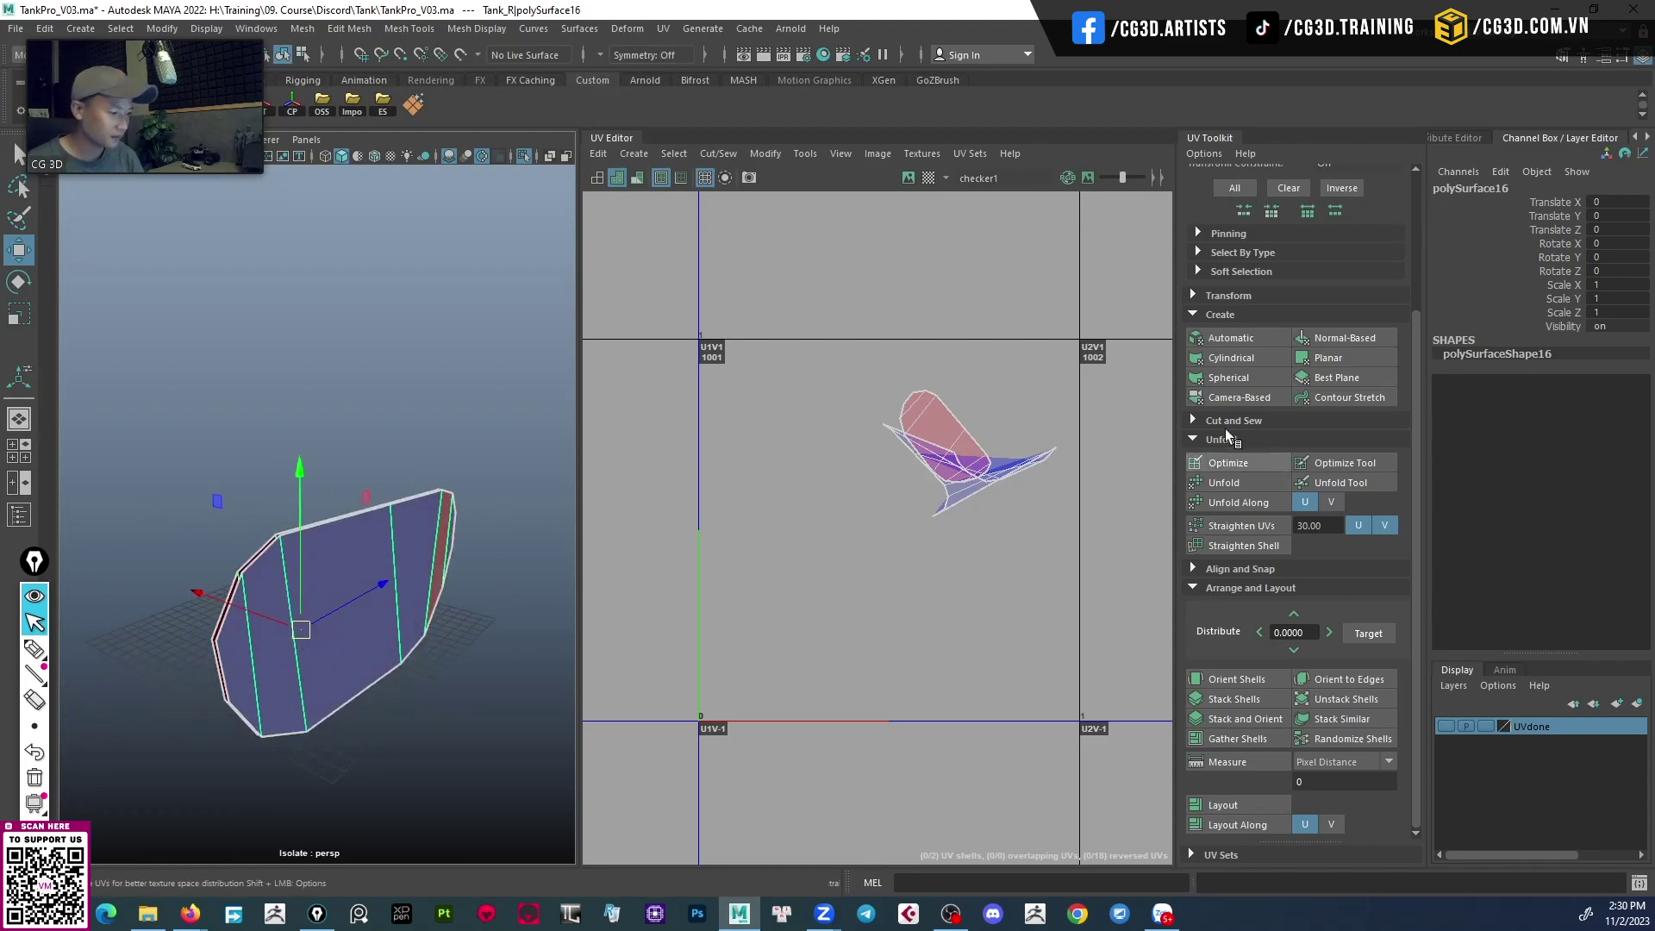
Apply an Automatic UV projection to polySurface16.
{"action": "left_click", "coordinate": [1254, 338]}
{"action": "right_click_drag", "start_coordinate": [427, 518], "coordinate": [406, 497]}
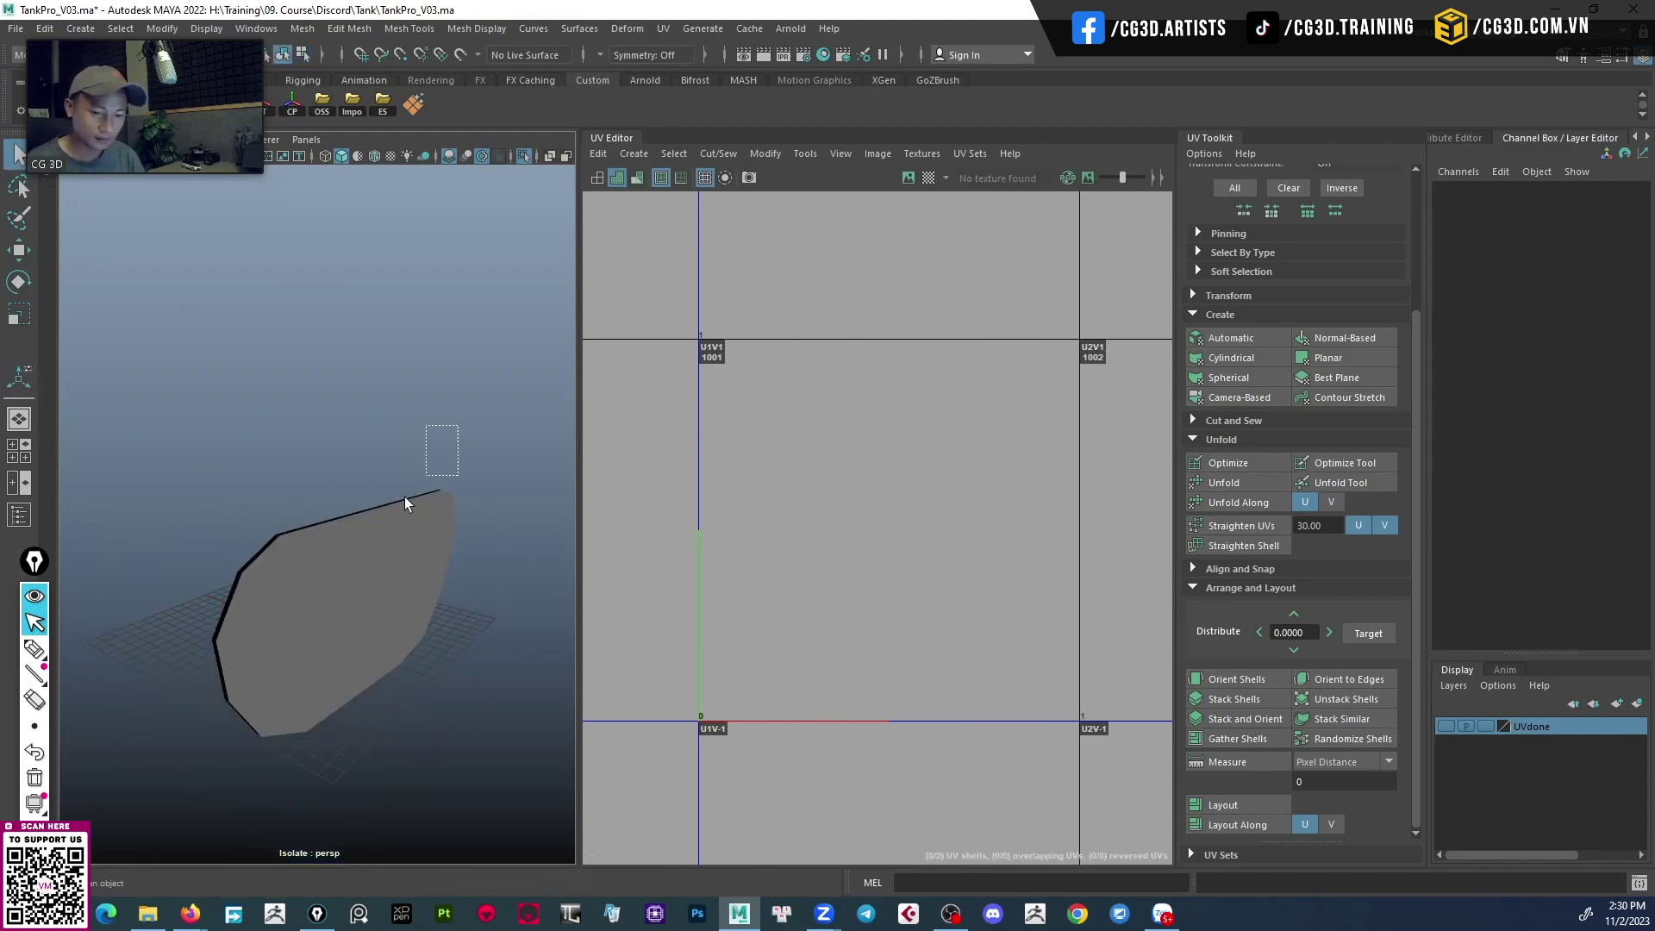
{"action": "left_click", "coordinate": [405, 497]}
{"action": "mouse_move", "coordinate": [406, 497]}
{"action": "left_mouse_down", "text": "alt"}
{"action": "mouse_move", "coordinate": [374, 628]}
{"action": "mouse_move", "coordinate": [326, 659]}
{"action": "left_mouse_up", "text": "alt"}
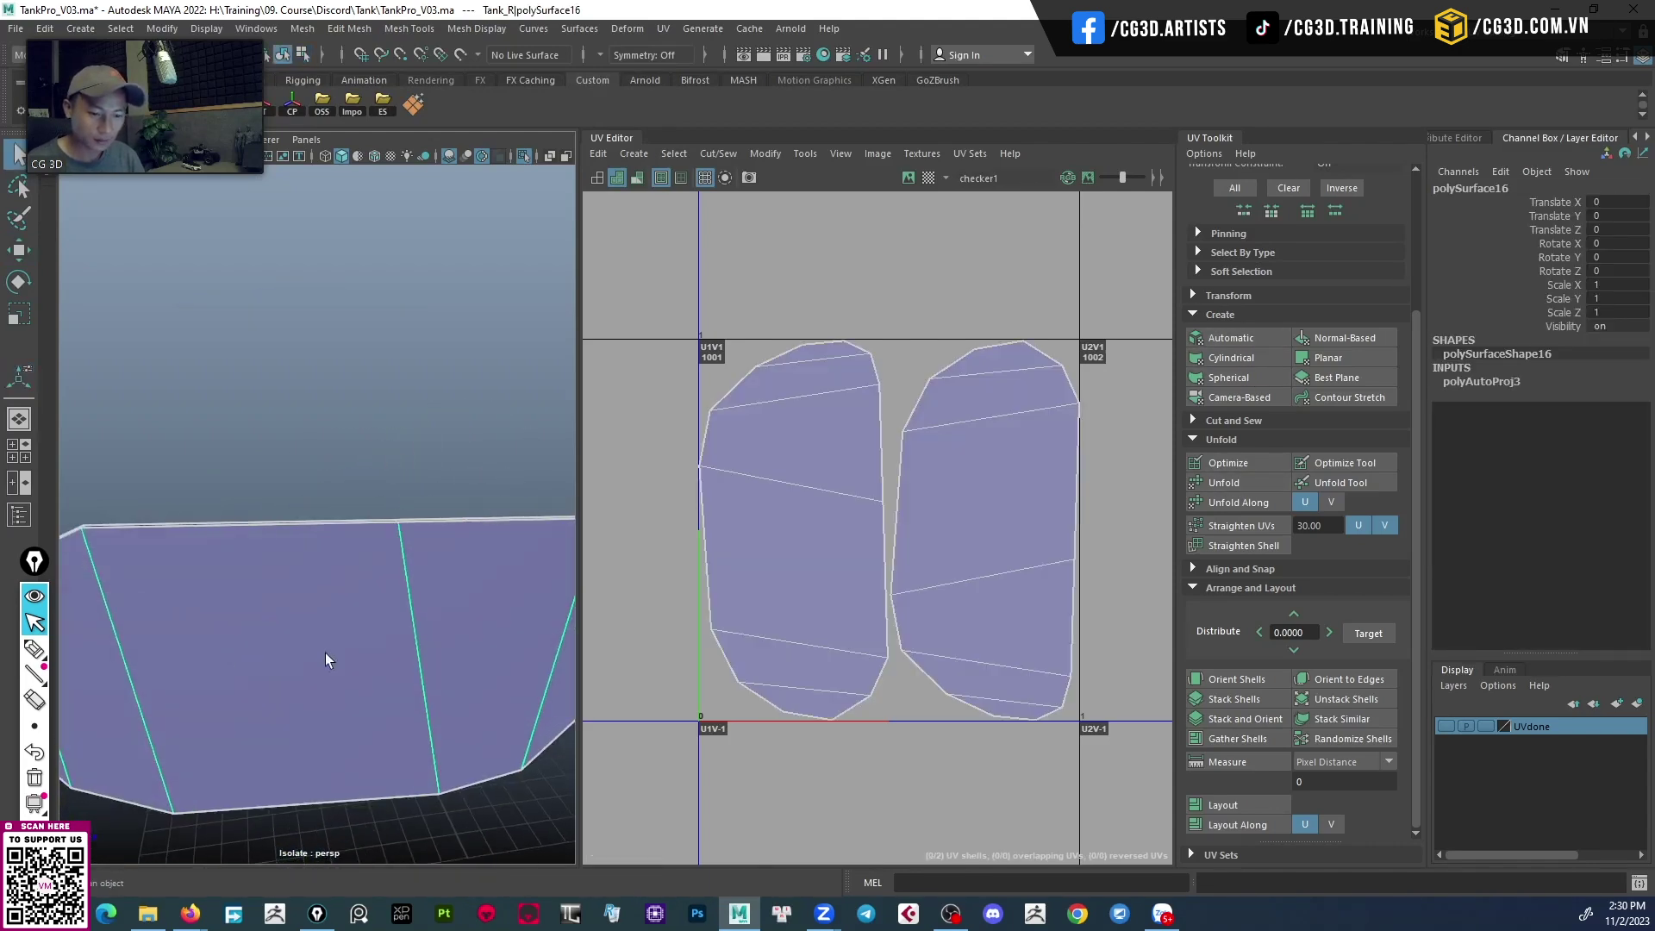
{"action": "left_click_drag", "start_coordinate": [439, 554], "coordinate": [288, 534], "text": "alt"}
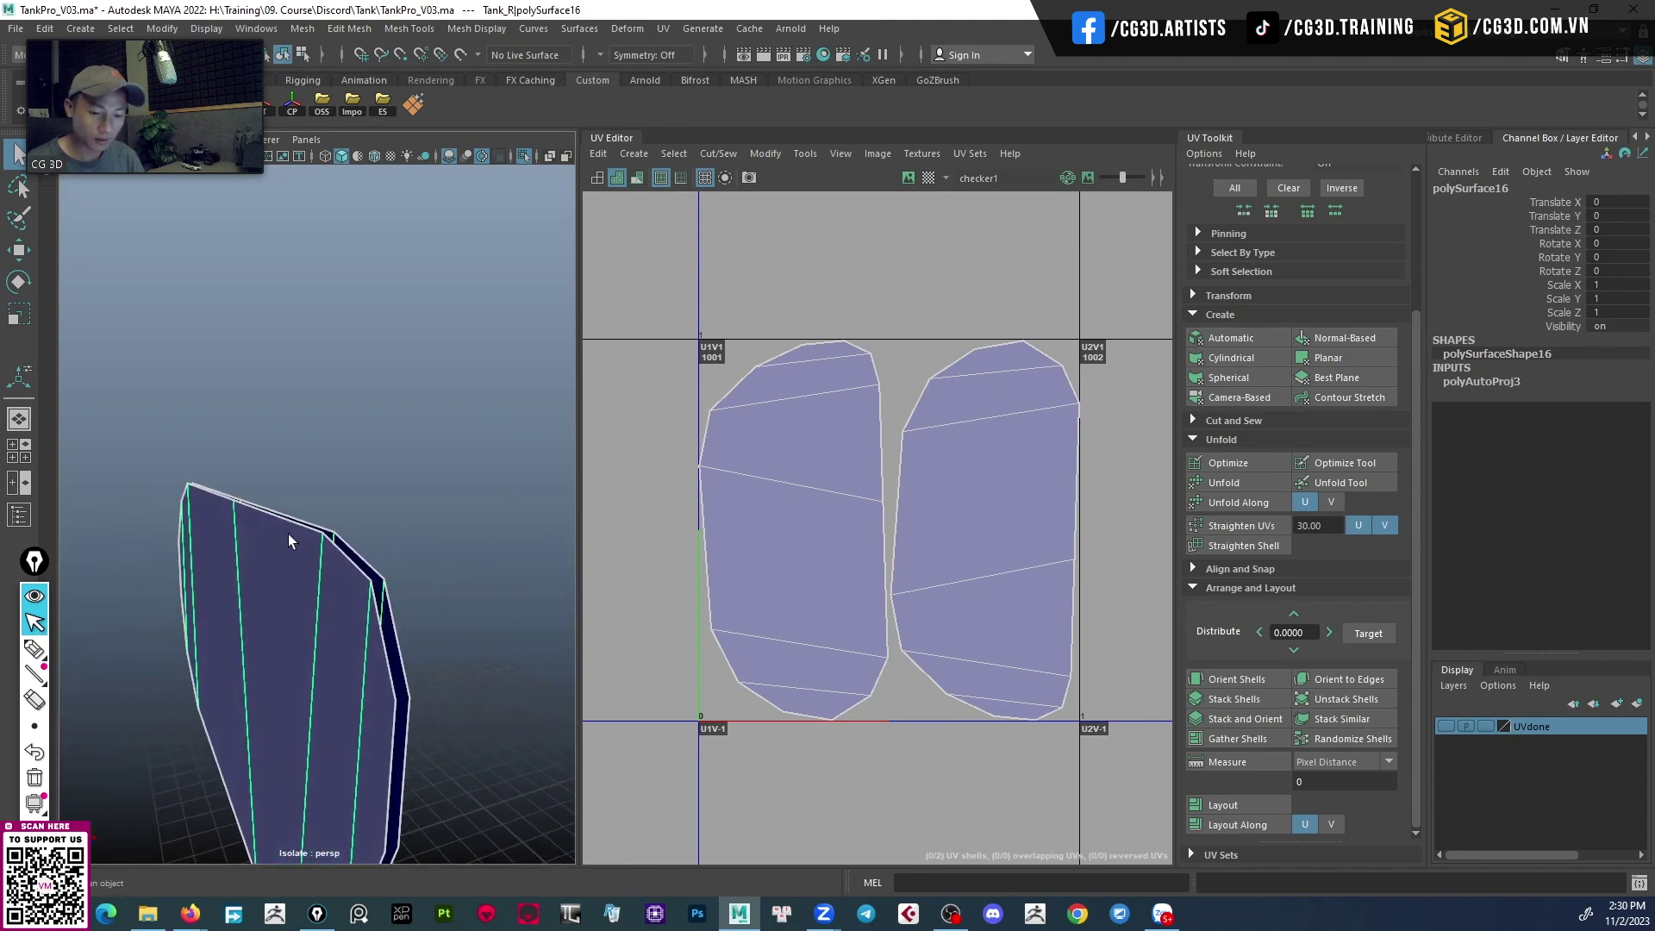
{"action": "left_click_drag", "start_coordinate": [382, 593], "coordinate": [401, 593], "text": "alt"}
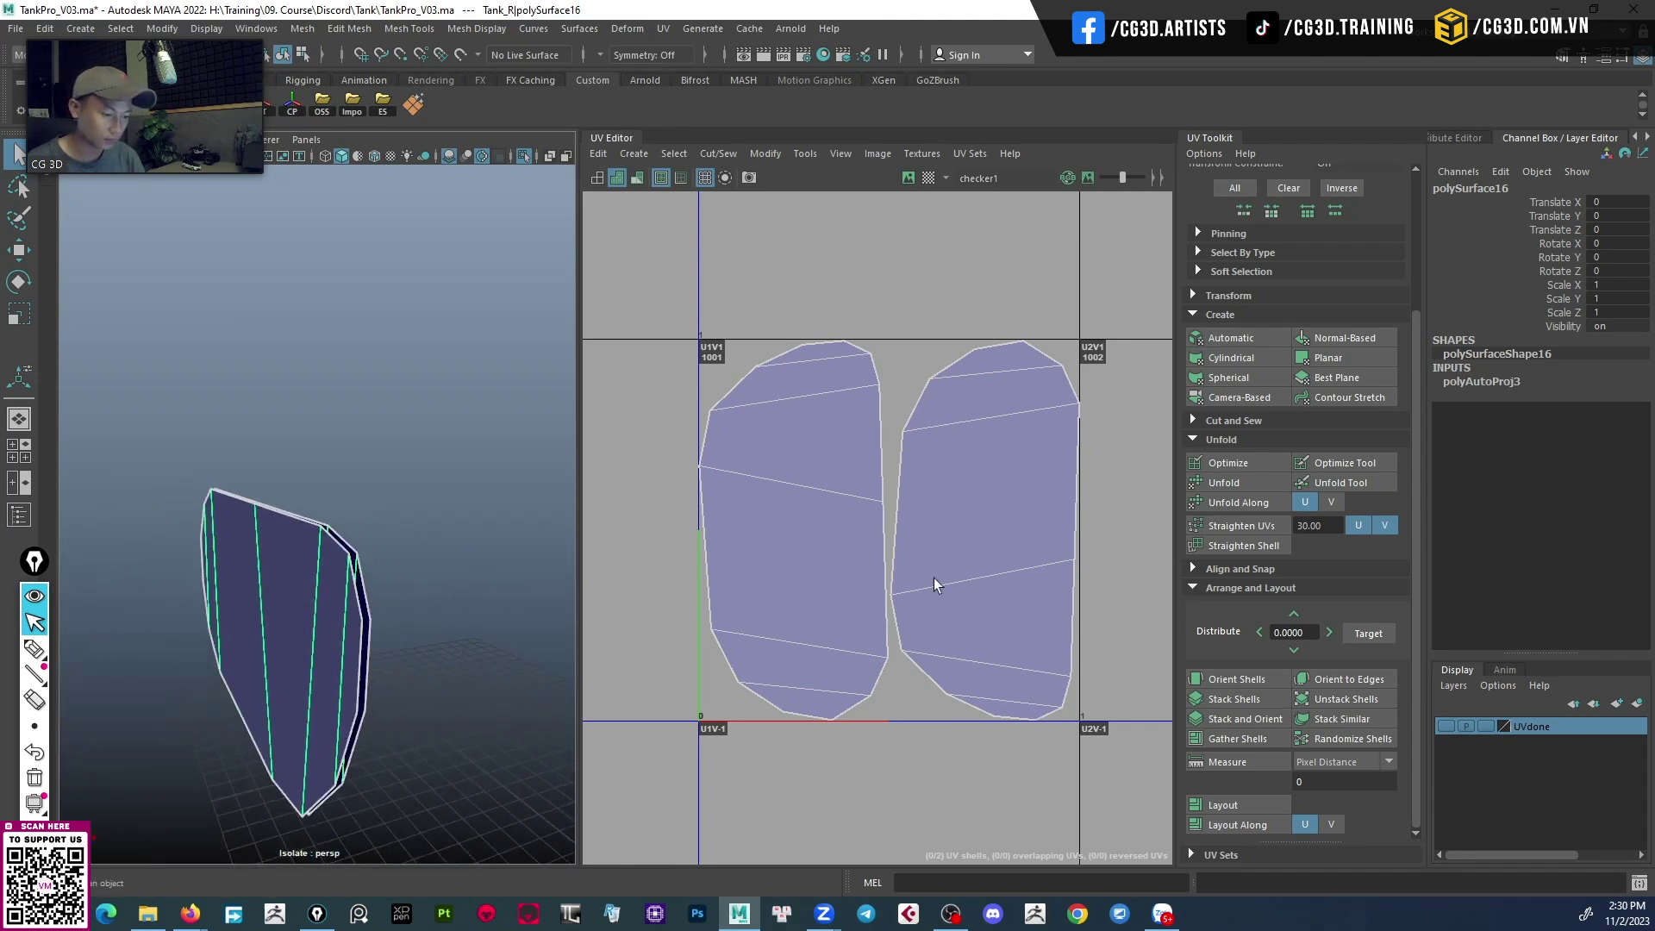
{"action": "scroll", "coordinate": [934, 577], "scroll_direction": "down", "scroll_amount": 2}
Select all the panel's UVs, unfold them, and add the panel to the UVdone layer.
{"action": "right_click_drag", "start_coordinate": [939, 462], "coordinate": [1130, 361], "text": "ctrl"}
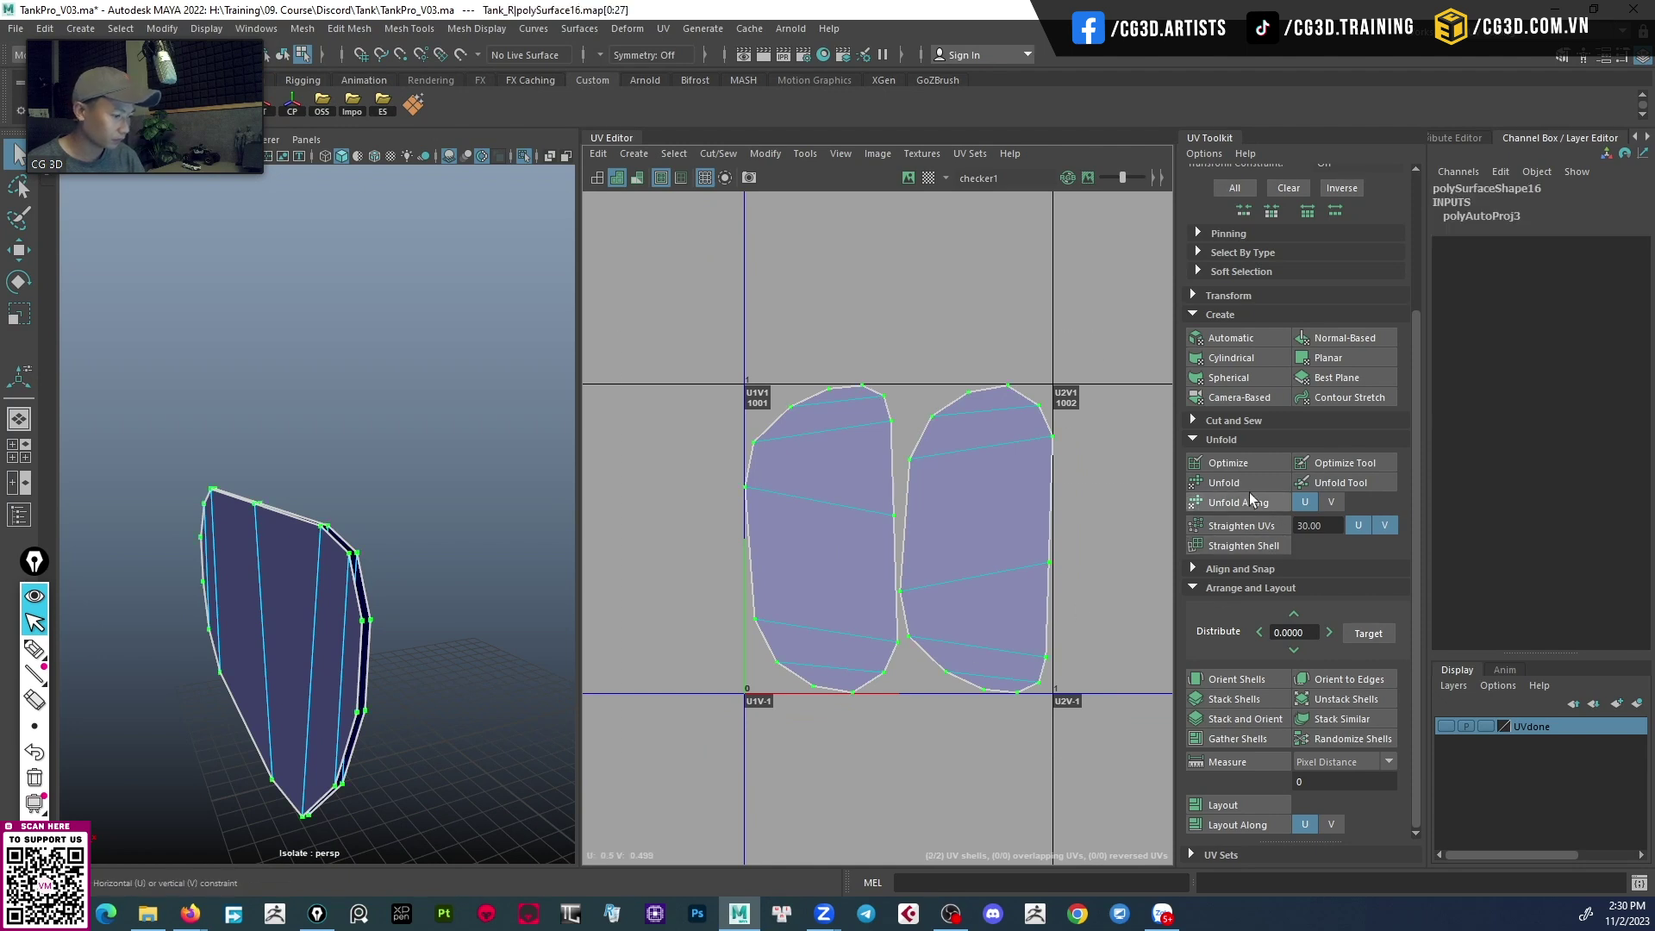
{"action": "right_click", "coordinate": [859, 450]}
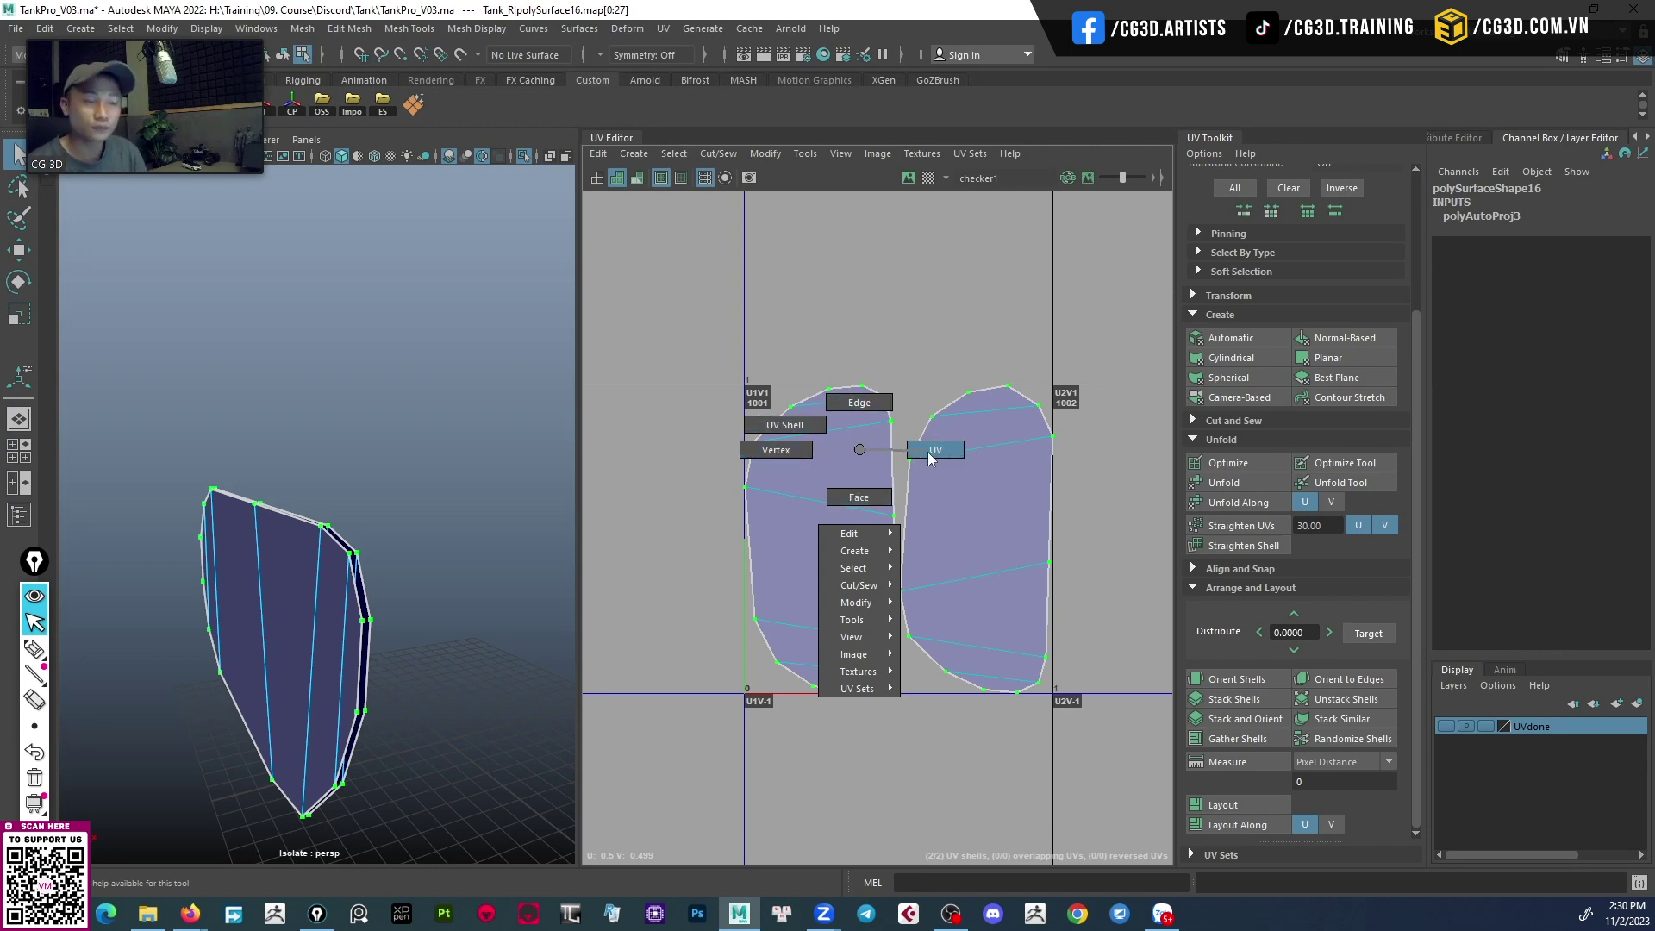
{"action": "right_click_drag", "start_coordinate": [928, 451], "coordinate": [927, 452]}
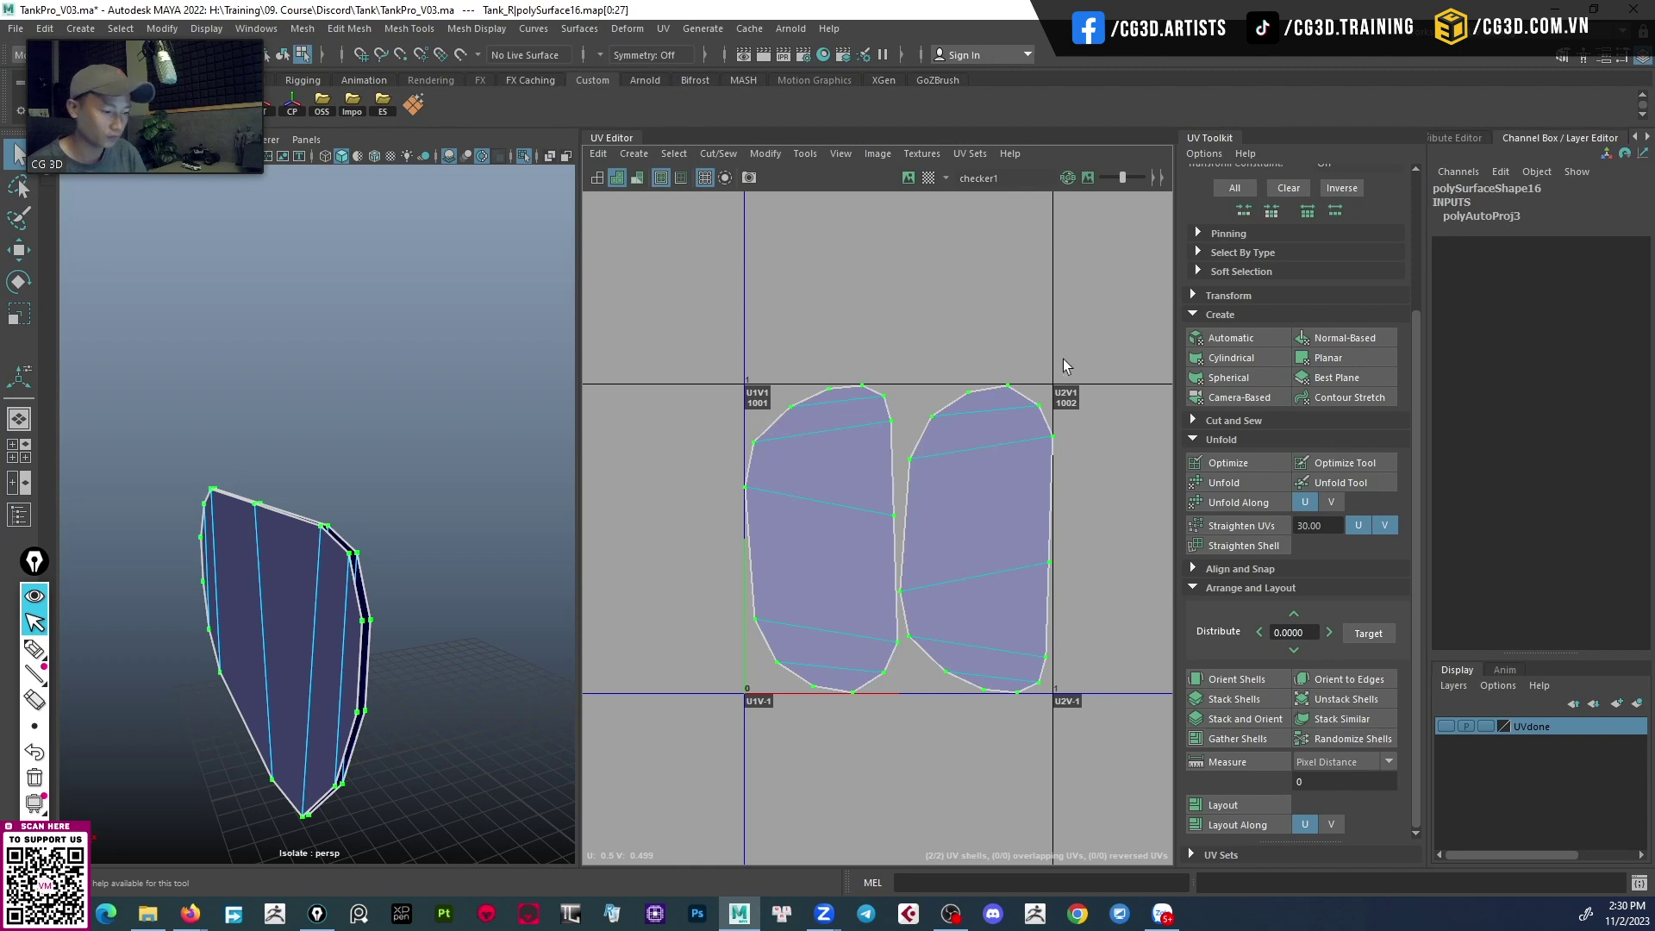
{"action": "left_click", "coordinate": [1224, 485]}
{"action": "right_click_drag", "start_coordinate": [328, 560], "coordinate": [457, 417]}
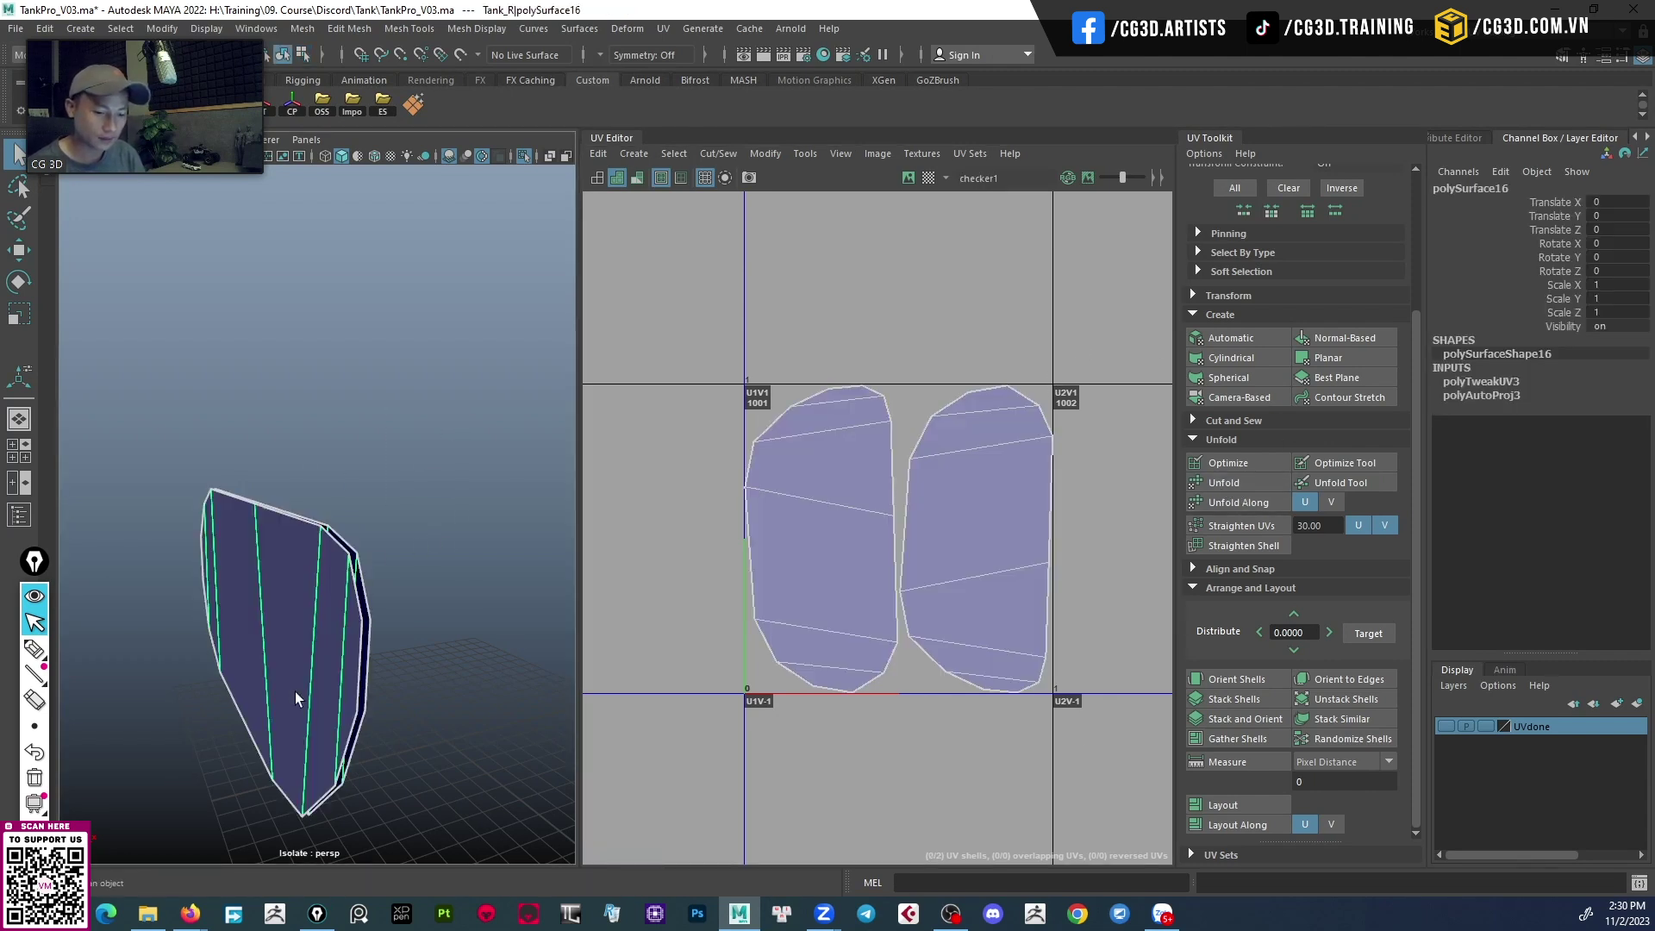
{"action": "right_click", "coordinate": [1507, 746]}
{"action": "left_click", "coordinate": [1512, 552]}
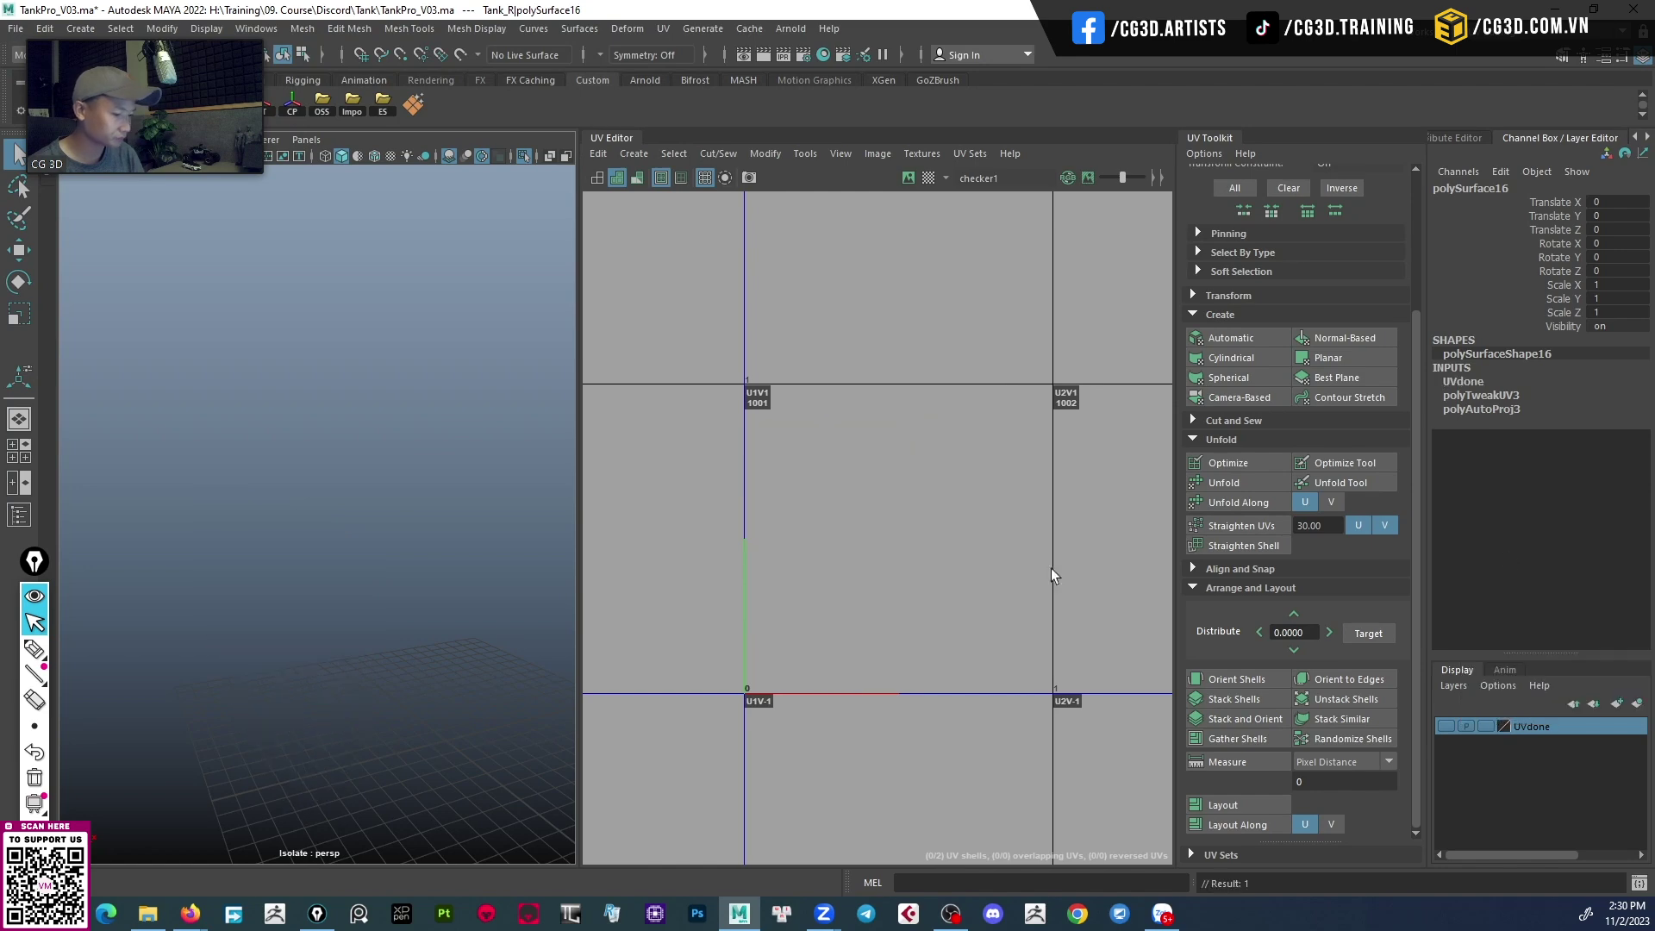
{"action": "left_click_drag", "start_coordinate": [443, 598], "coordinate": [340, 653], "text": "alt"}
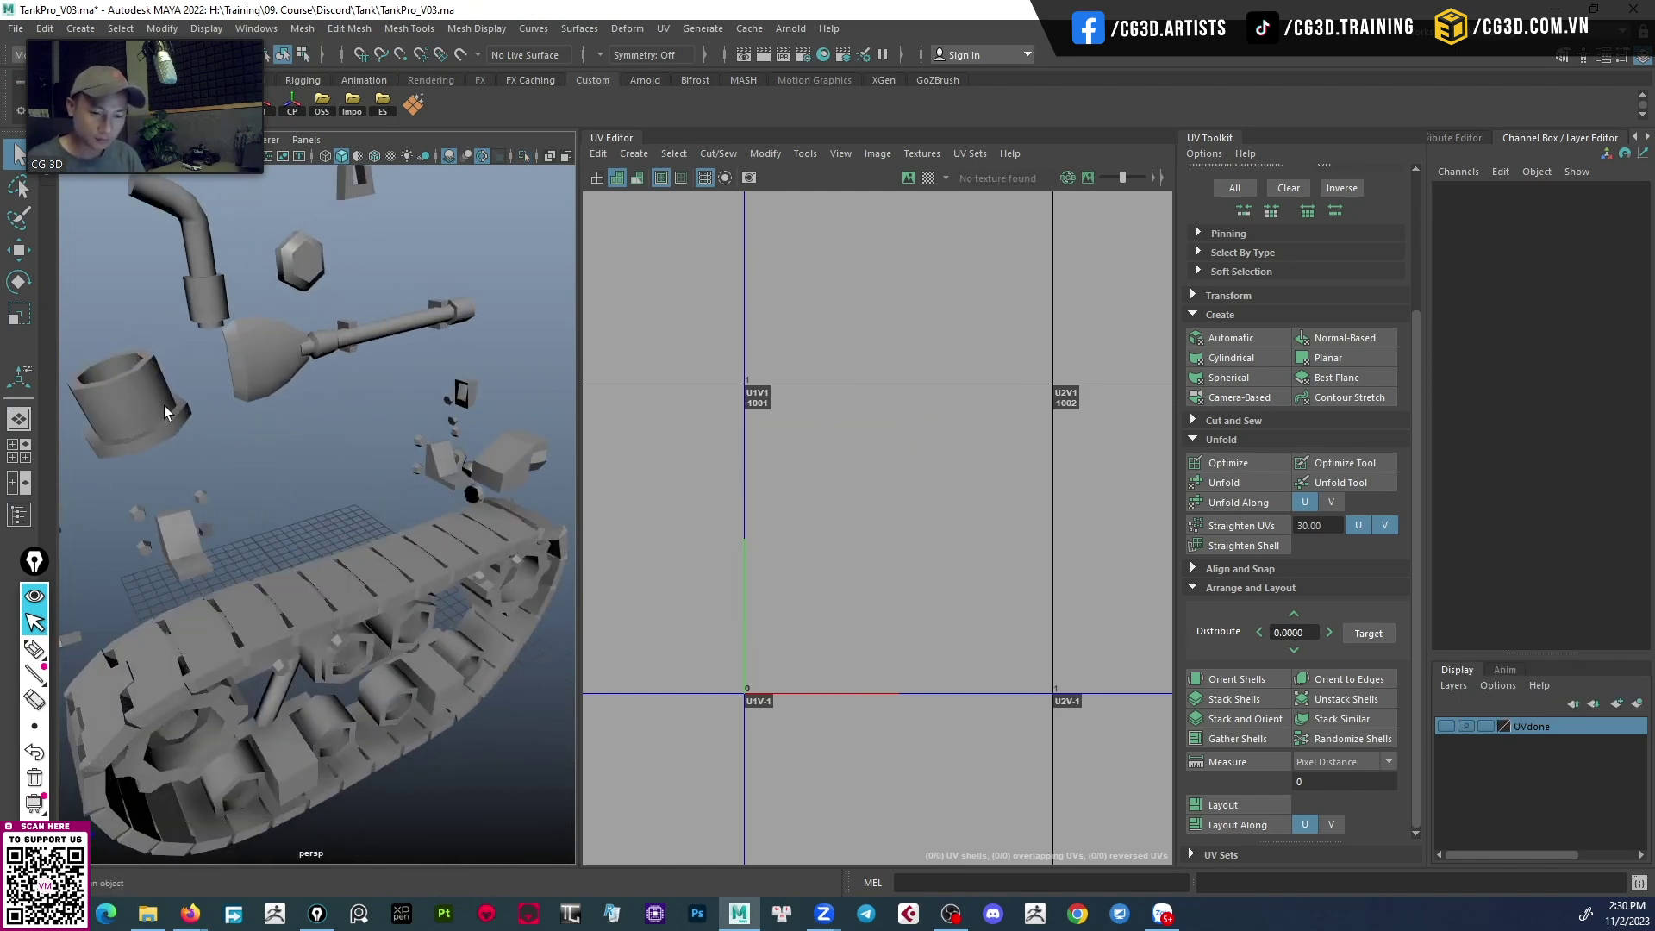
Isolate the stepped cylinder and apply an Automatic UV projection to it.
{"action": "left_click", "coordinate": [164, 405]}
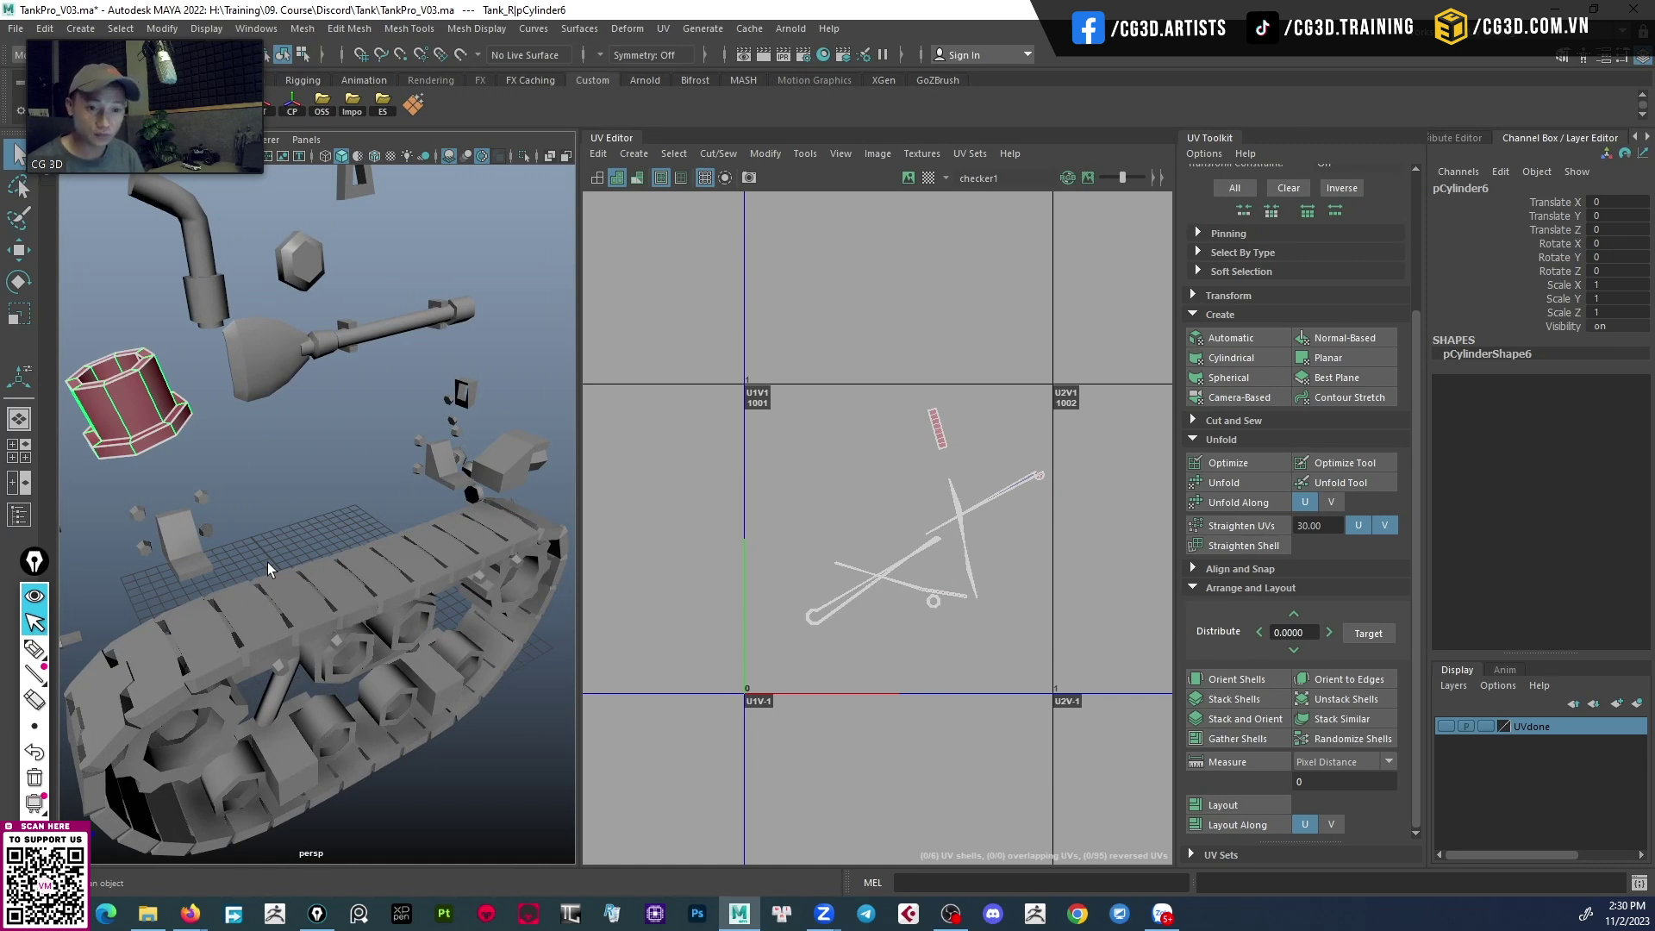
{"action": "scroll", "coordinate": [272, 559], "scroll_direction": "down", "scroll_amount": 2}
{"action": "key", "text": "ctrl+1"}
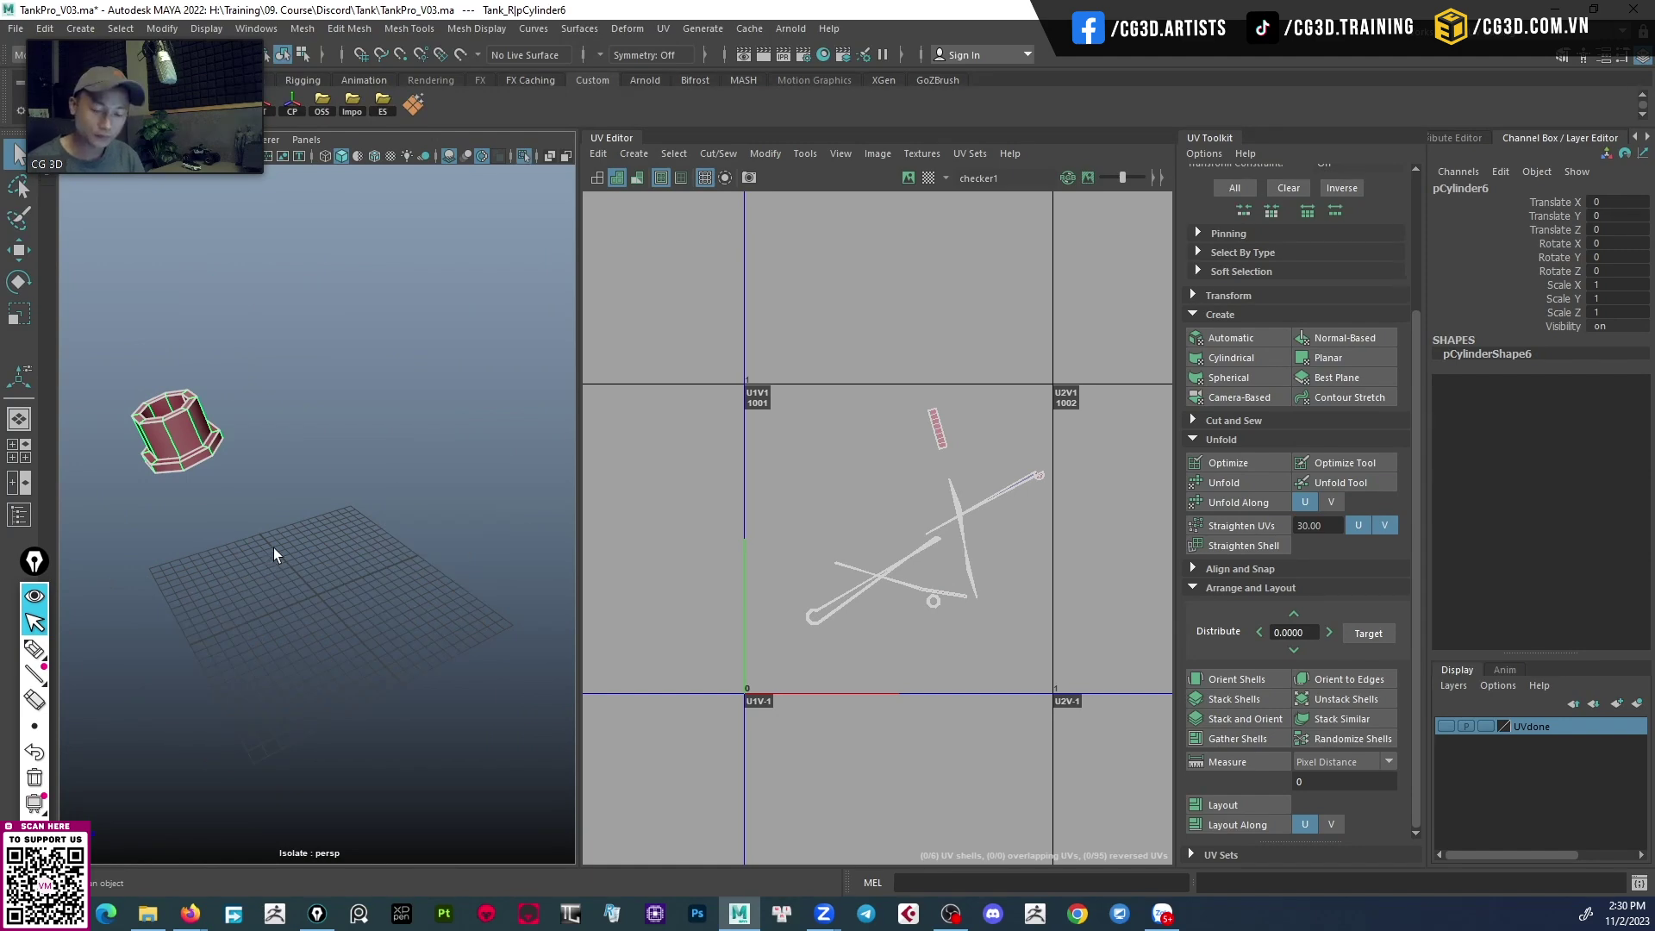
{"action": "key", "text": "f"}
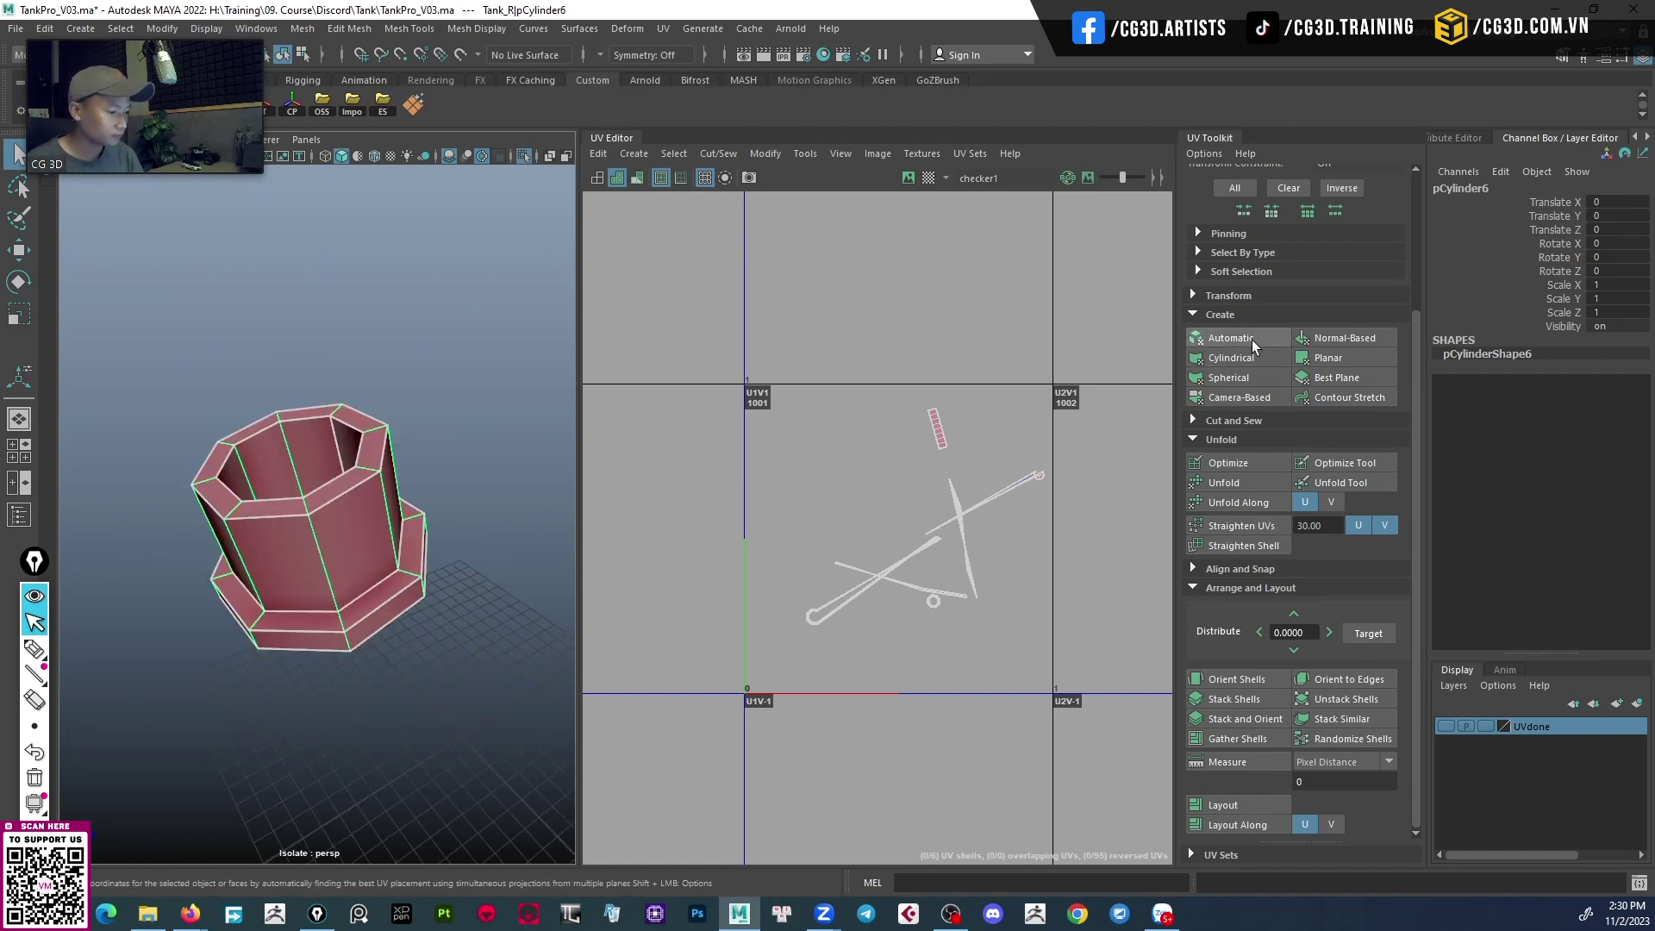
{"action": "left_click", "coordinate": [1250, 338]}
{"action": "key", "text": "q"}
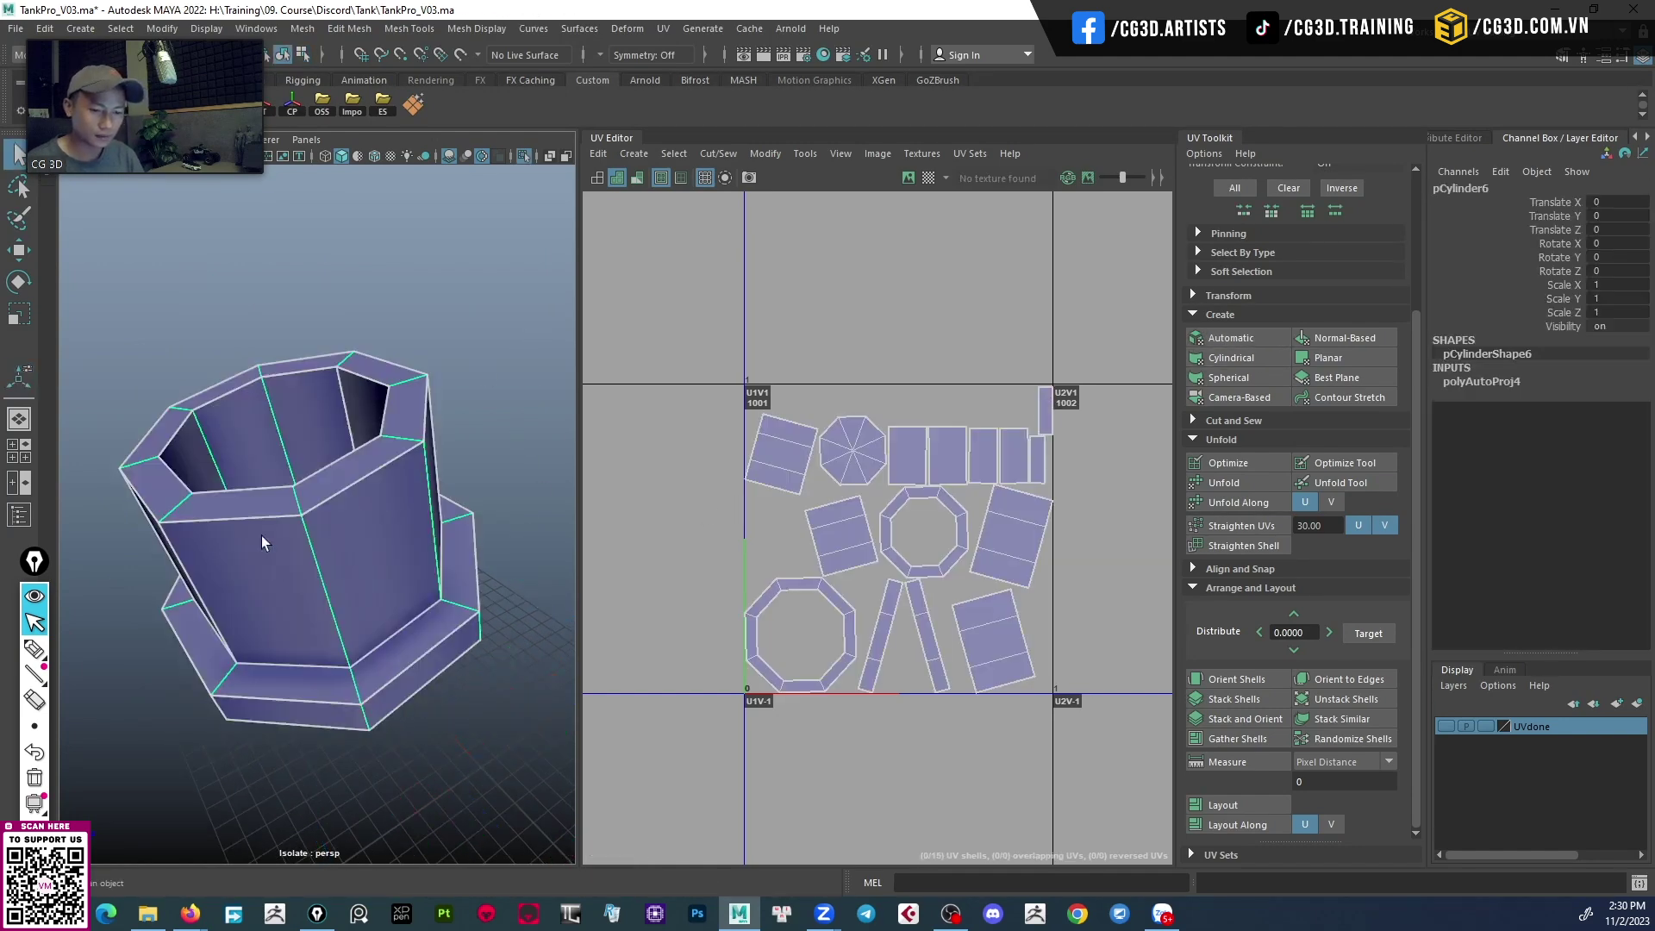
{"action": "mouse_move", "coordinate": [262, 535]}
{"action": "left_mouse_down", "text": "alt"}
{"action": "mouse_move", "coordinate": [340, 446]}
{"action": "mouse_move", "coordinate": [323, 564]}
{"action": "left_mouse_up", "text": "alt"}
Check the UV shells of the cylinder's front face and inner and outer face rings.
{"action": "key", "text": "F11"}
{"action": "left_click", "coordinate": [293, 556]}
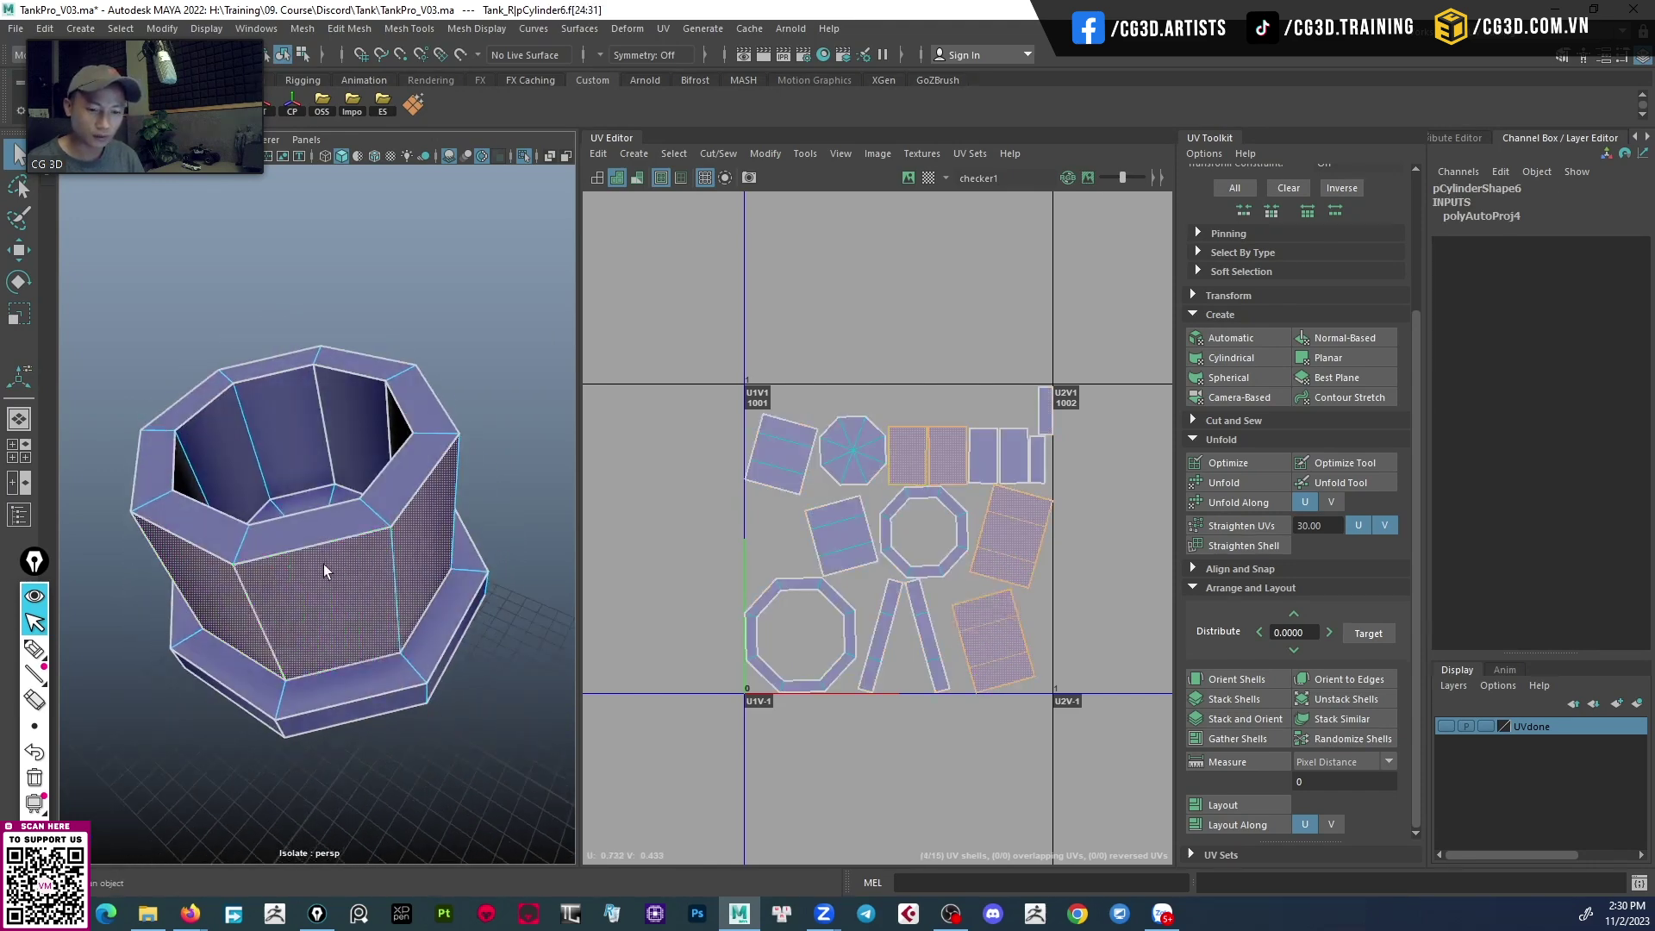
{"action": "double_click", "coordinate": [339, 420]}
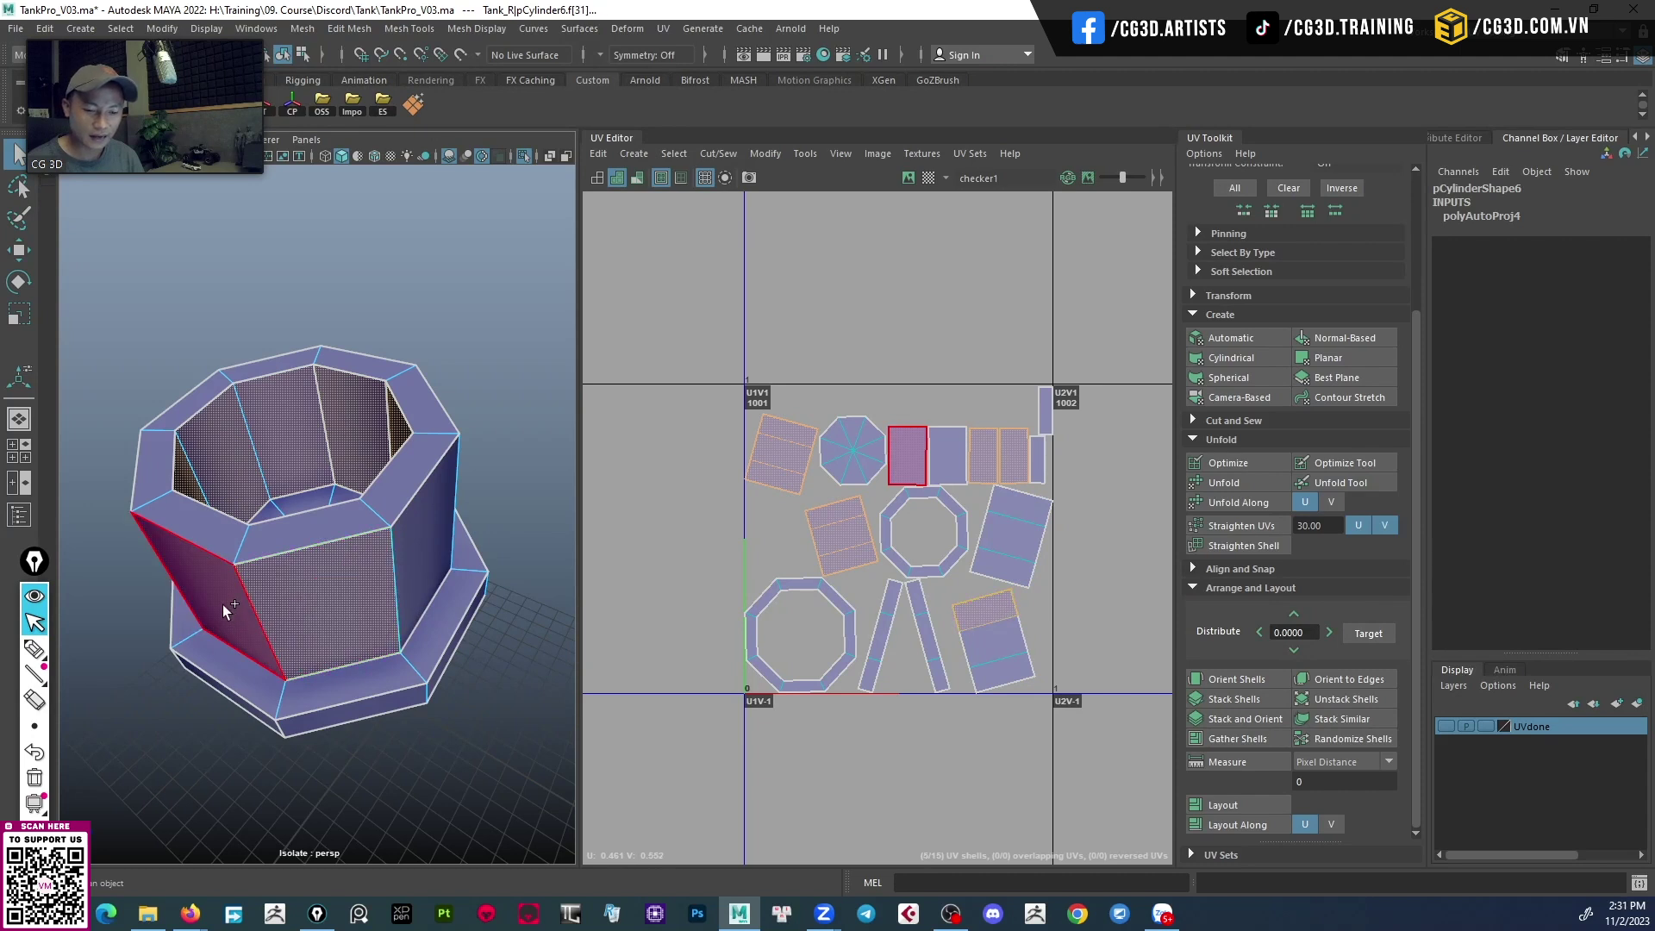
{"action": "double_click", "coordinate": [354, 616]}
{"action": "left_click_drag", "start_coordinate": [354, 616], "coordinate": [342, 609], "text": "alt"}
{"action": "key", "text": "F8"}
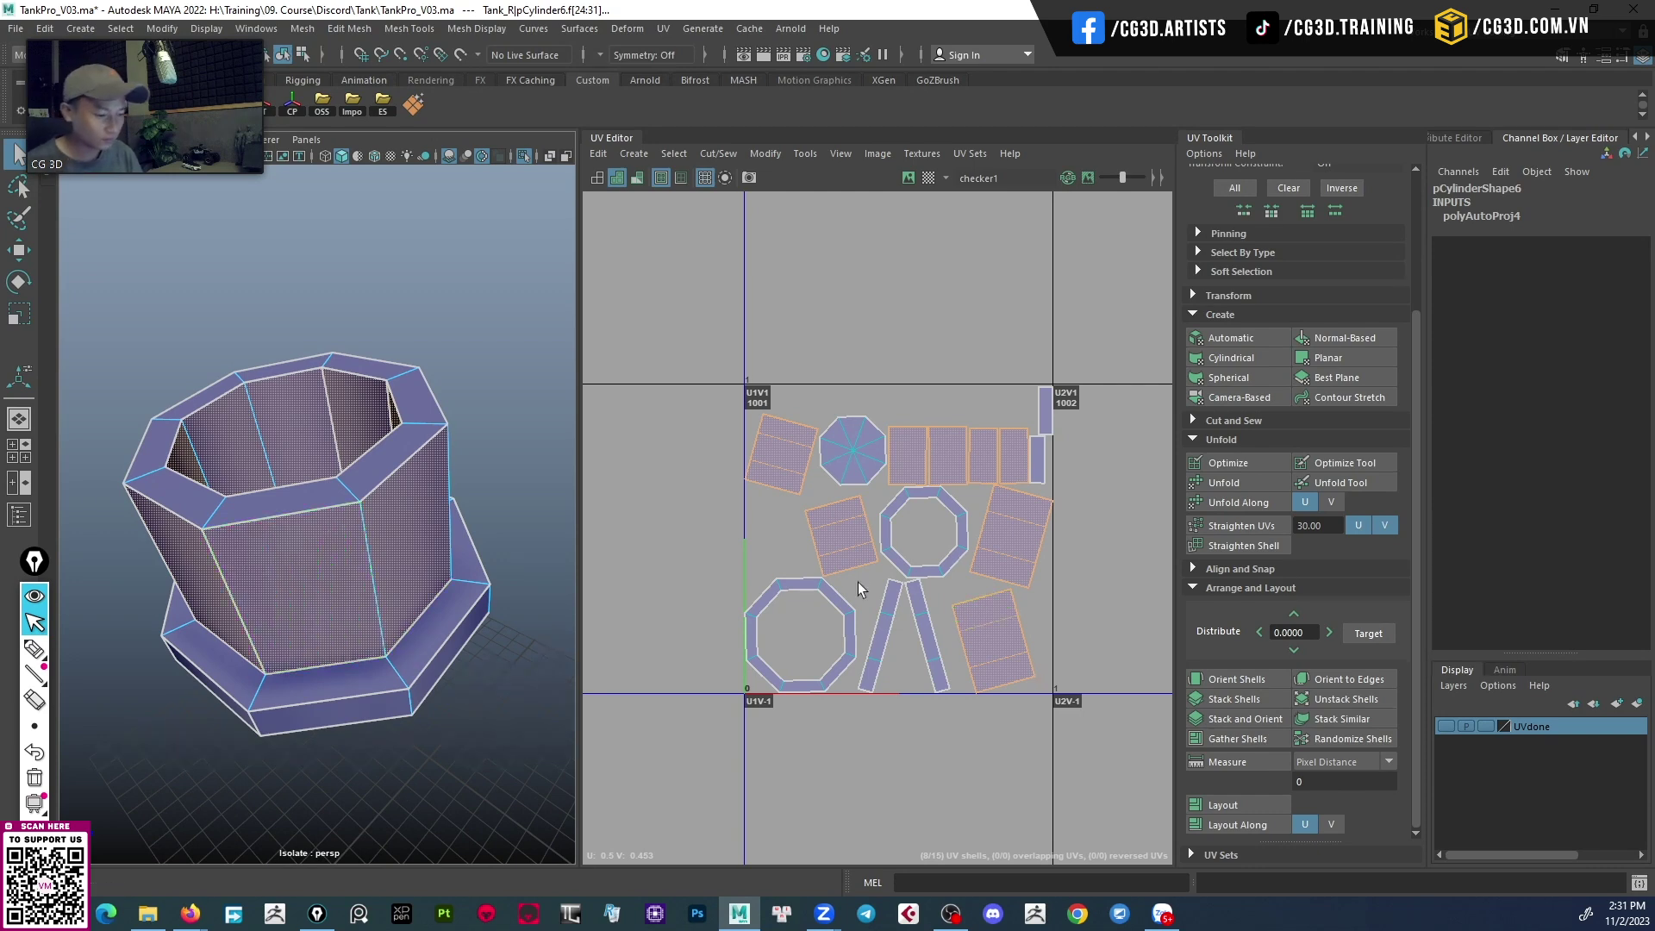
Check the UV shells of the base, upper front and left wall faces.
{"action": "scroll", "coordinate": [984, 493], "scroll_direction": "up", "scroll_amount": 1}
{"action": "mouse_move", "coordinate": [380, 621]}
{"action": "left_mouse_down", "text": "alt"}
{"action": "mouse_move", "coordinate": [394, 576]}
{"action": "mouse_move", "coordinate": [271, 674]}
{"action": "left_mouse_up", "text": "alt"}
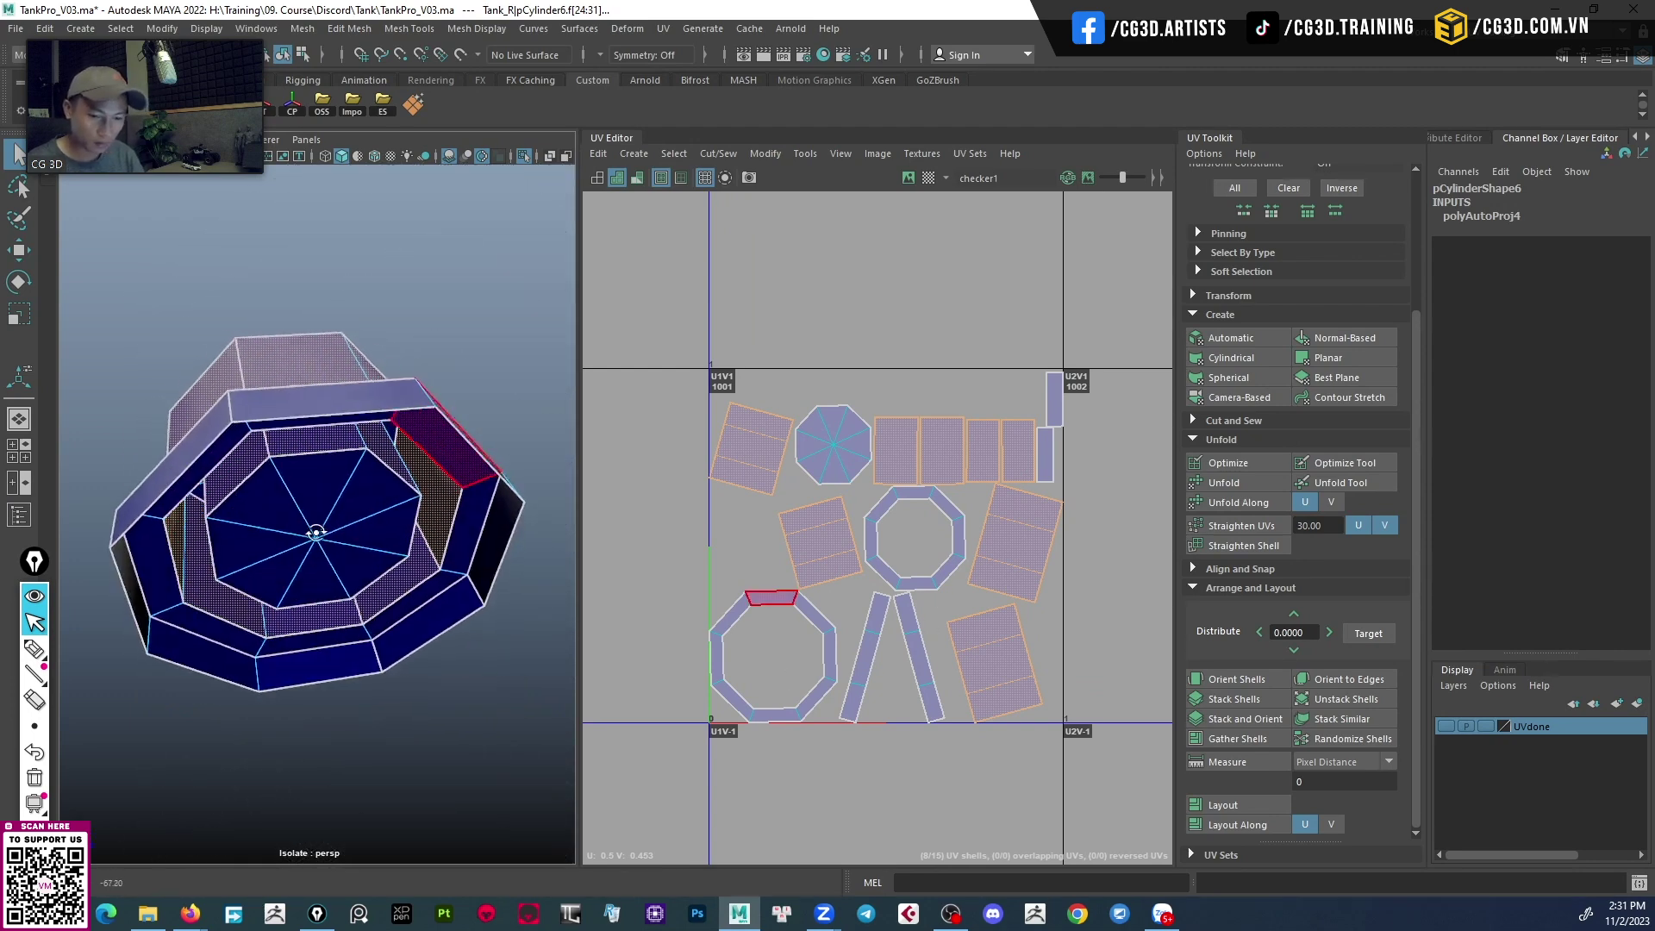
{"action": "left_click", "coordinate": [327, 652]}
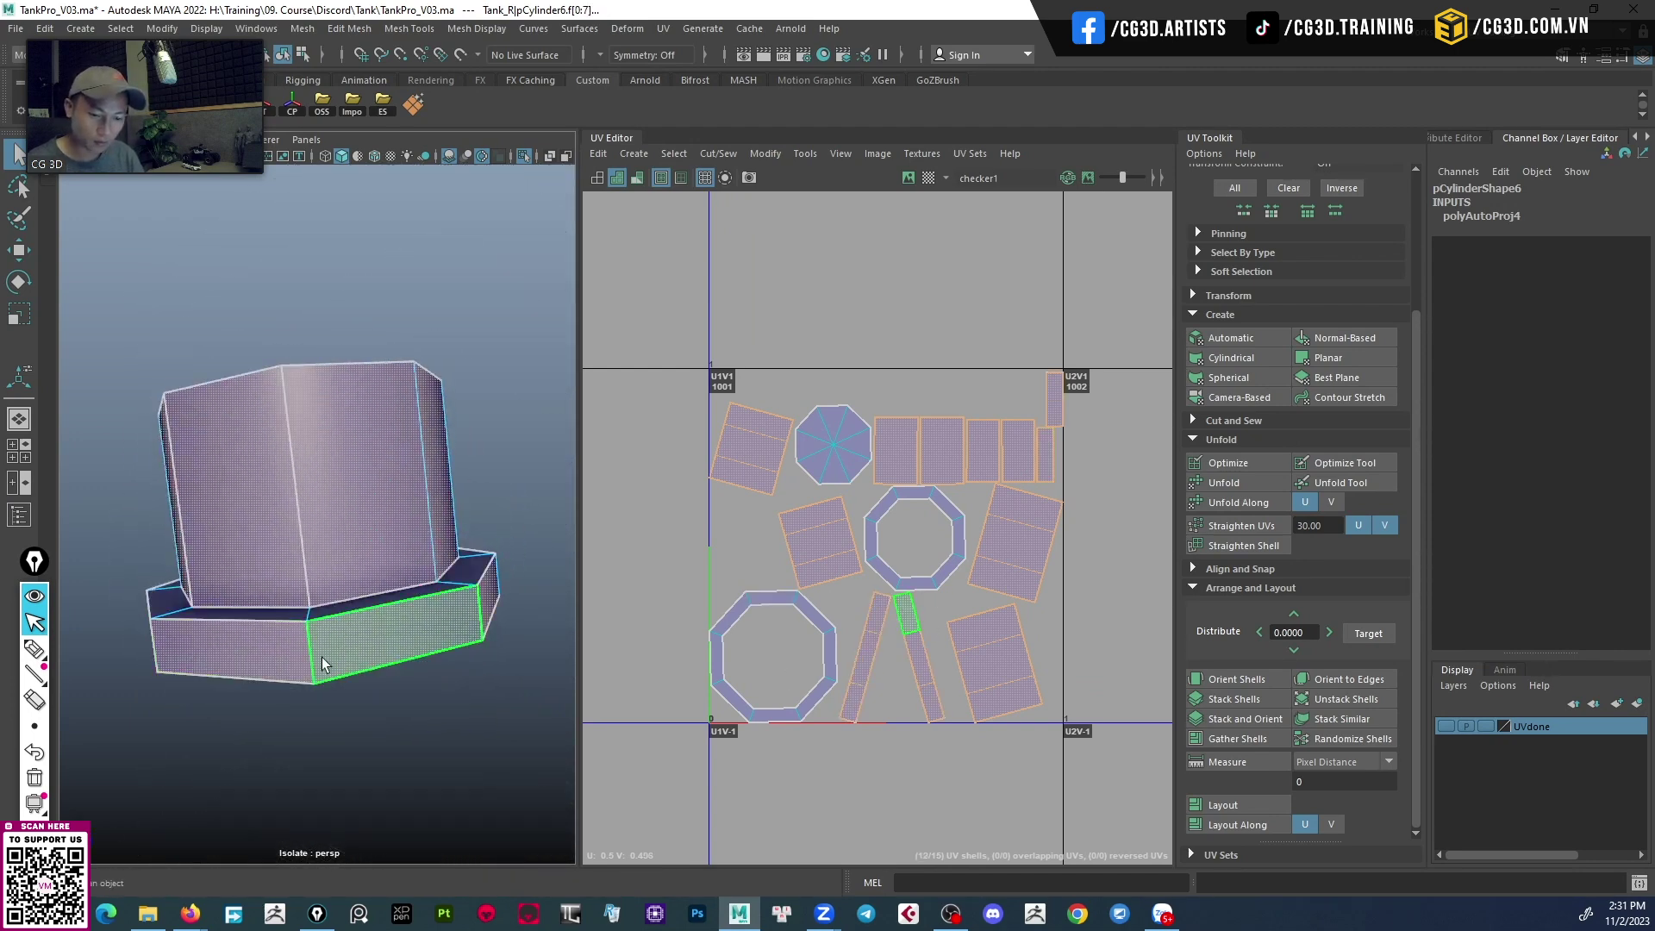
{"action": "mouse_move", "coordinate": [322, 657]}
{"action": "left_mouse_down", "text": "alt"}
{"action": "mouse_move", "coordinate": [188, 670]}
{"action": "mouse_move", "coordinate": [350, 671]}
{"action": "left_mouse_up", "text": "alt"}
{"action": "left_click", "coordinate": [350, 671]}
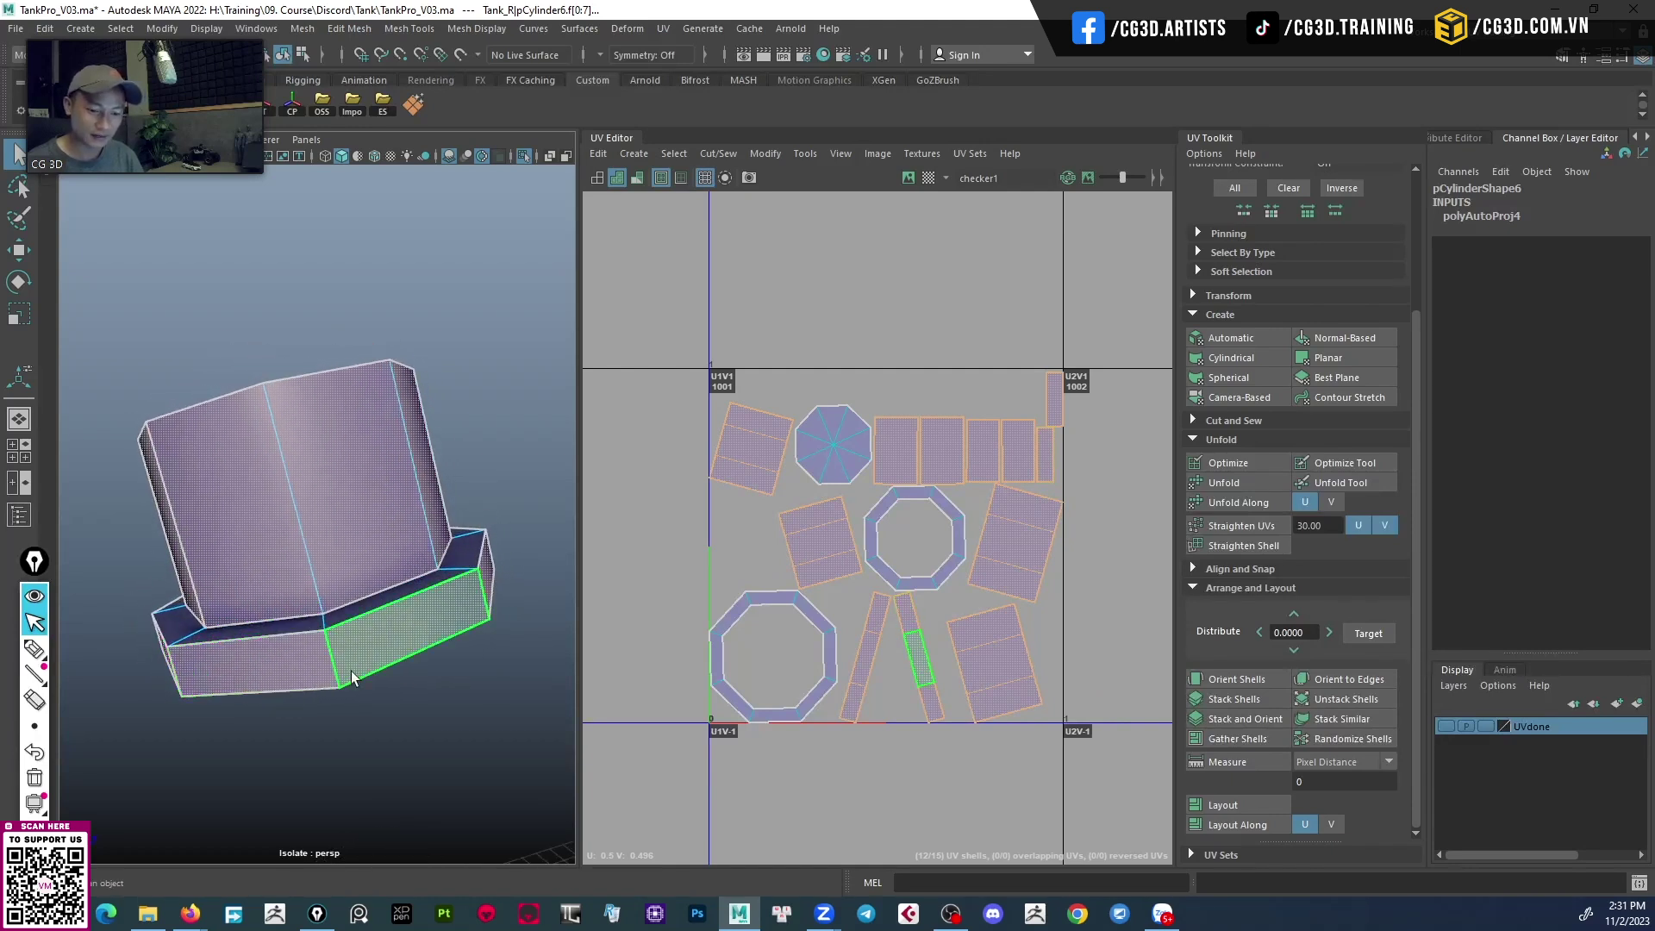
{"action": "left_click", "coordinate": [331, 466]}
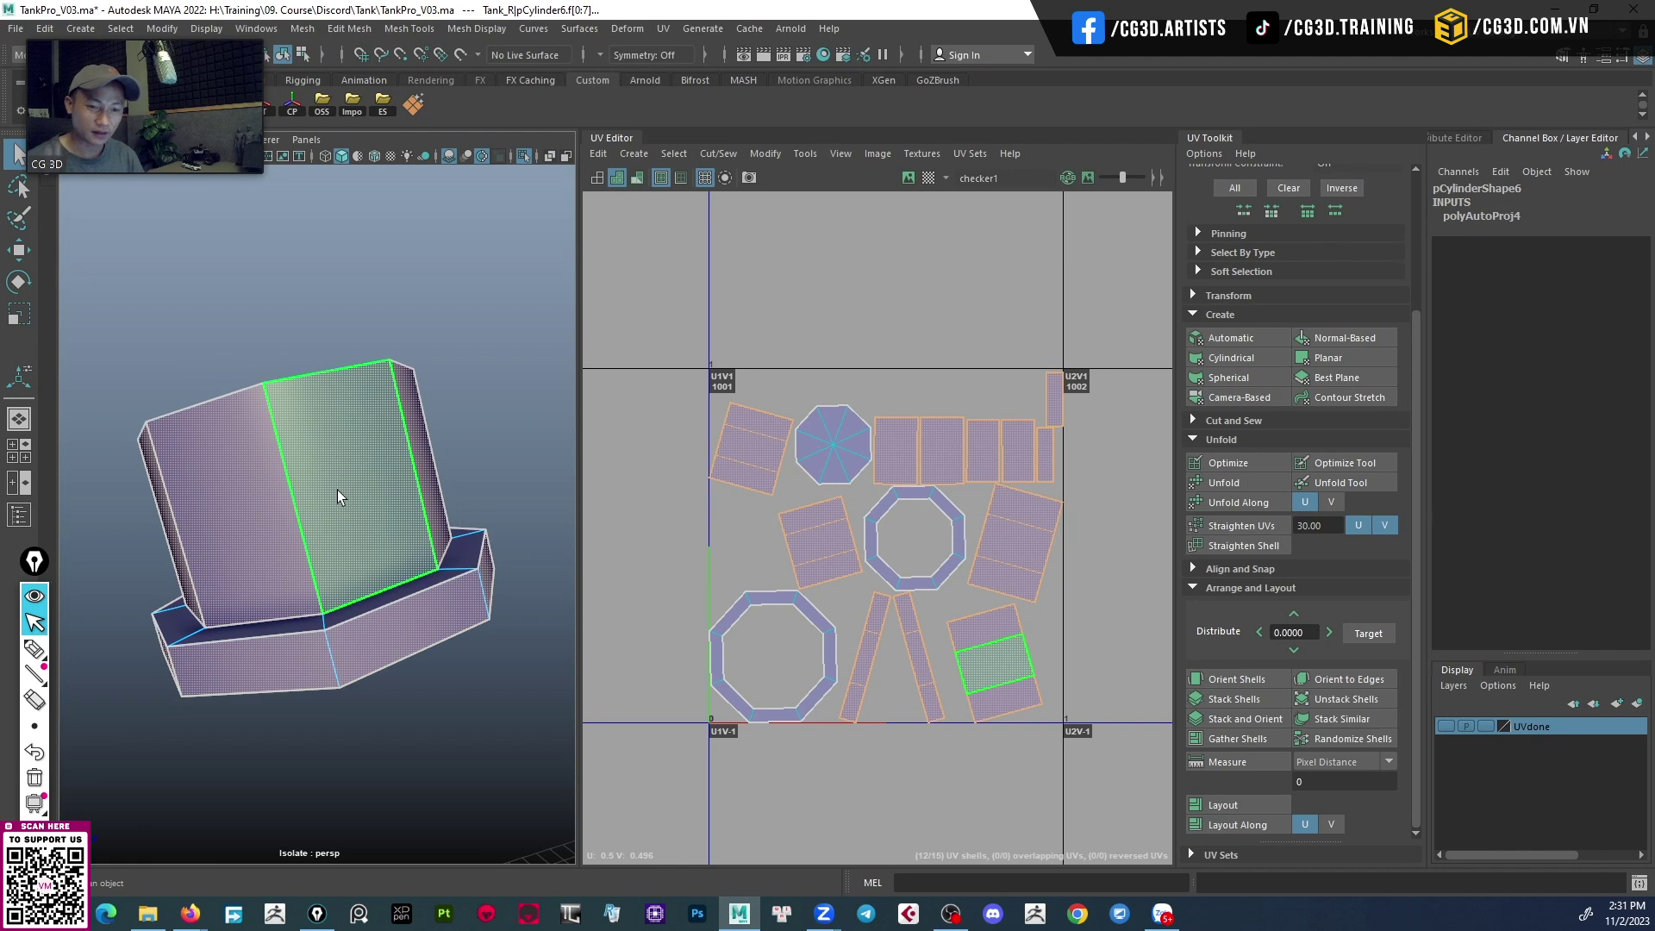
{"action": "left_click", "coordinate": [283, 510]}
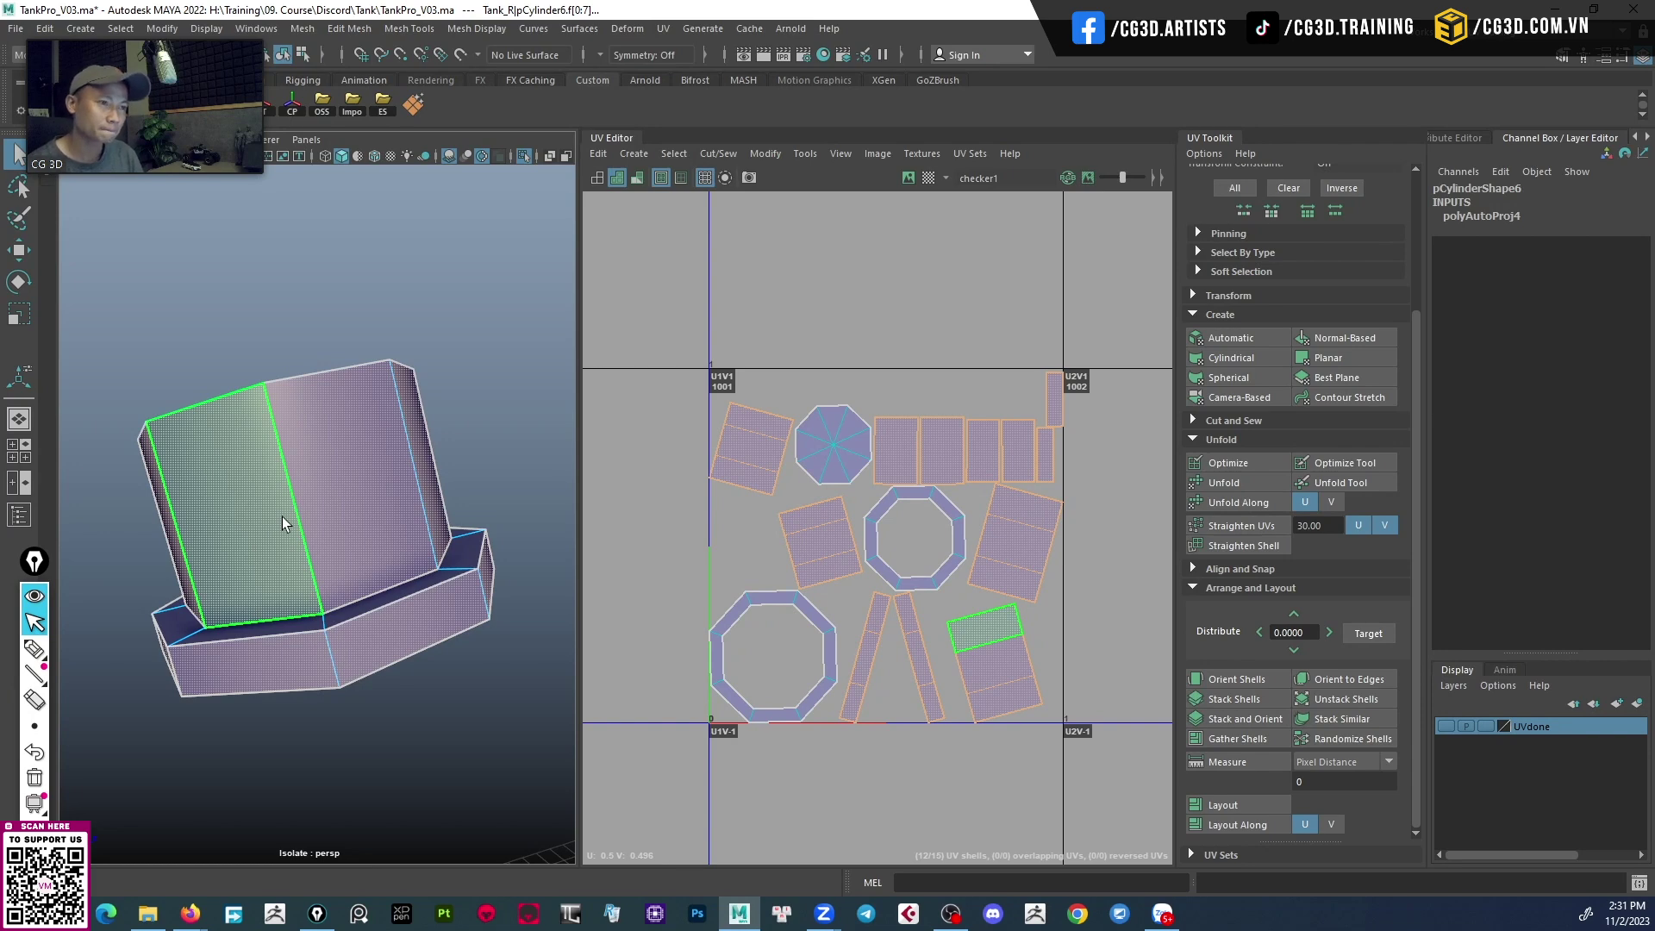
{"action": "right_click_drag", "start_coordinate": [271, 572], "coordinate": [525, 369]}
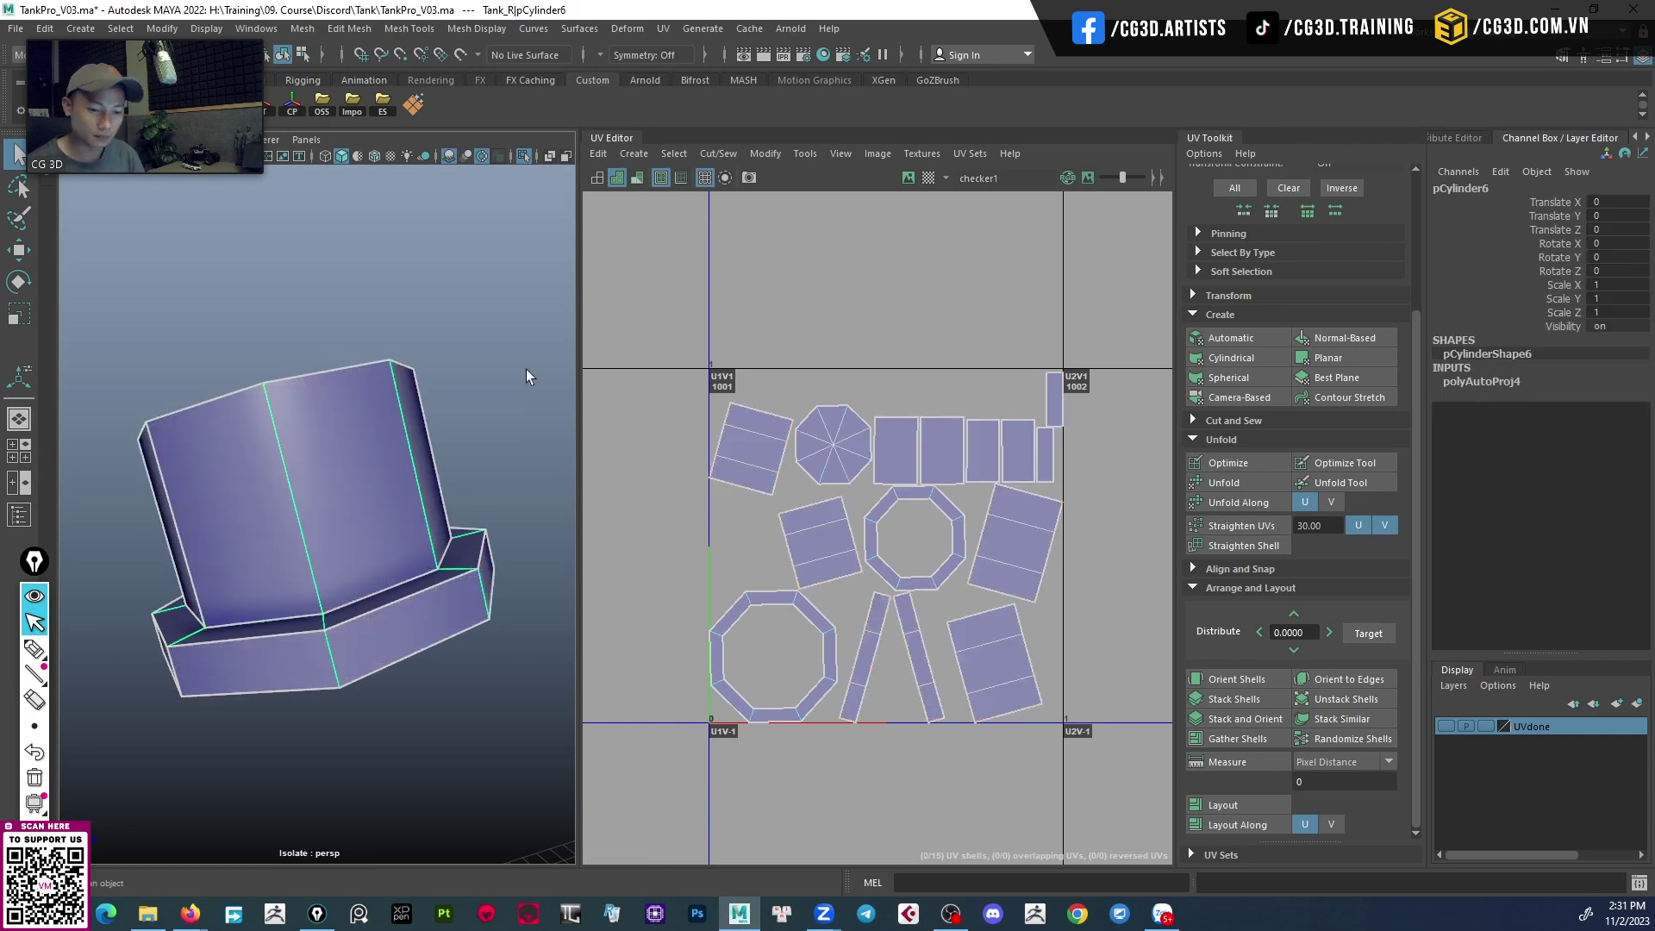
{"action": "left_click", "coordinate": [526, 369]}
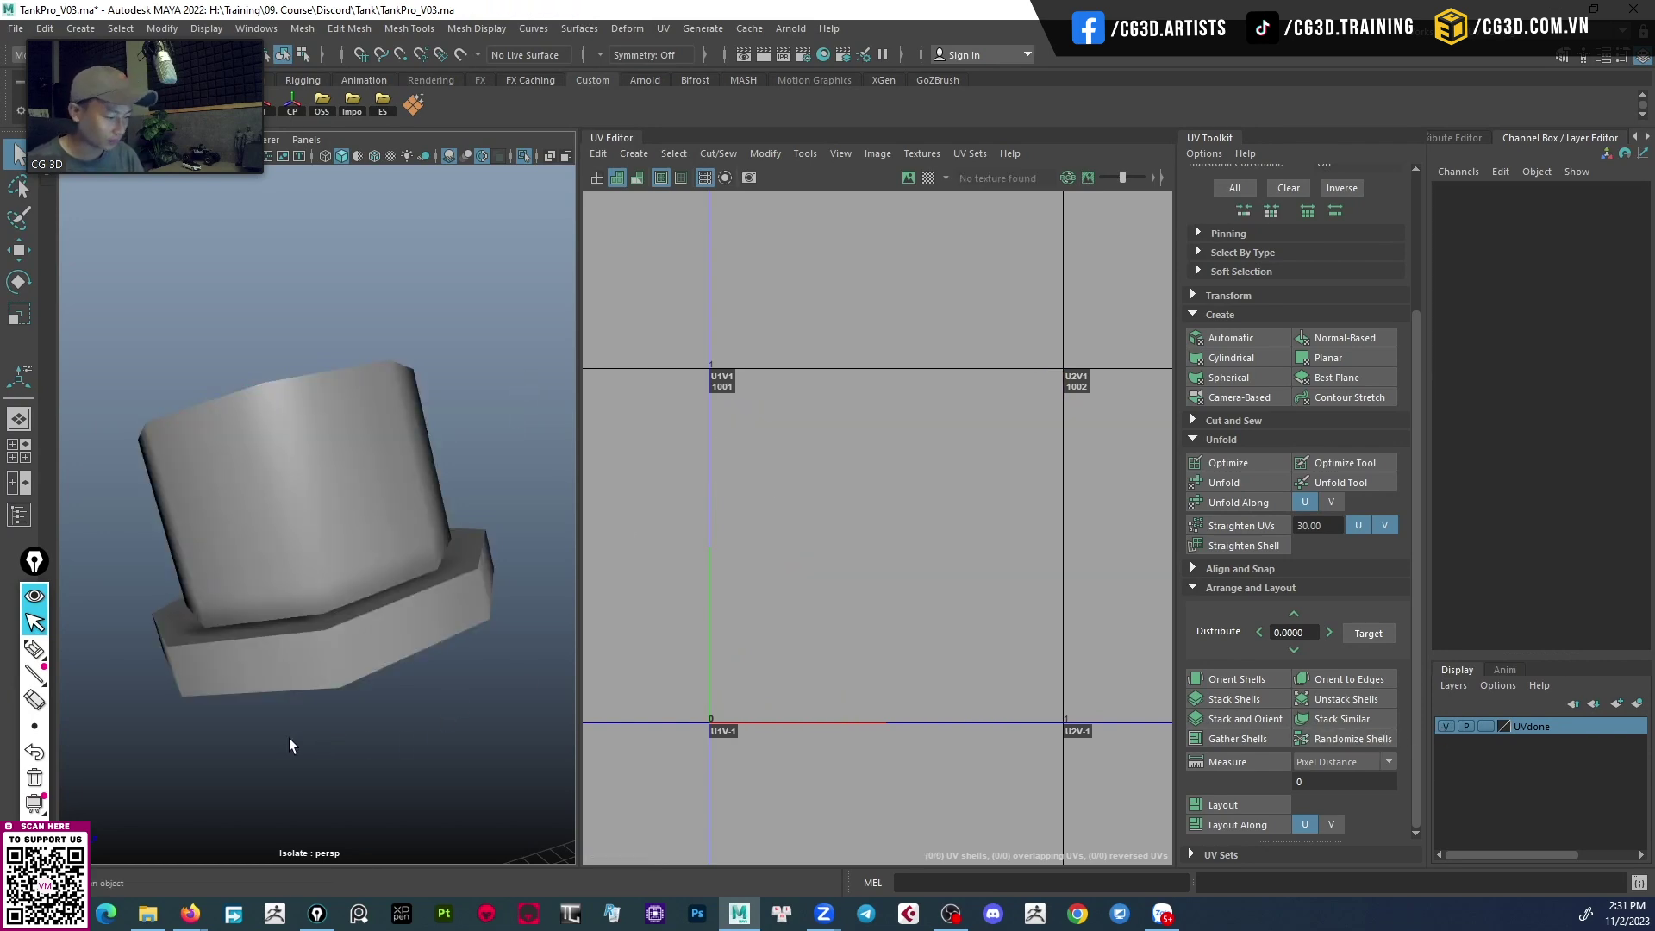
Exit isolation and select the cylinder pCylinder6 on Tank_R.
{"action": "key", "text": "ctrl+1"}
{"action": "left_click_drag", "start_coordinate": [359, 597], "coordinate": [394, 627], "text": "alt"}
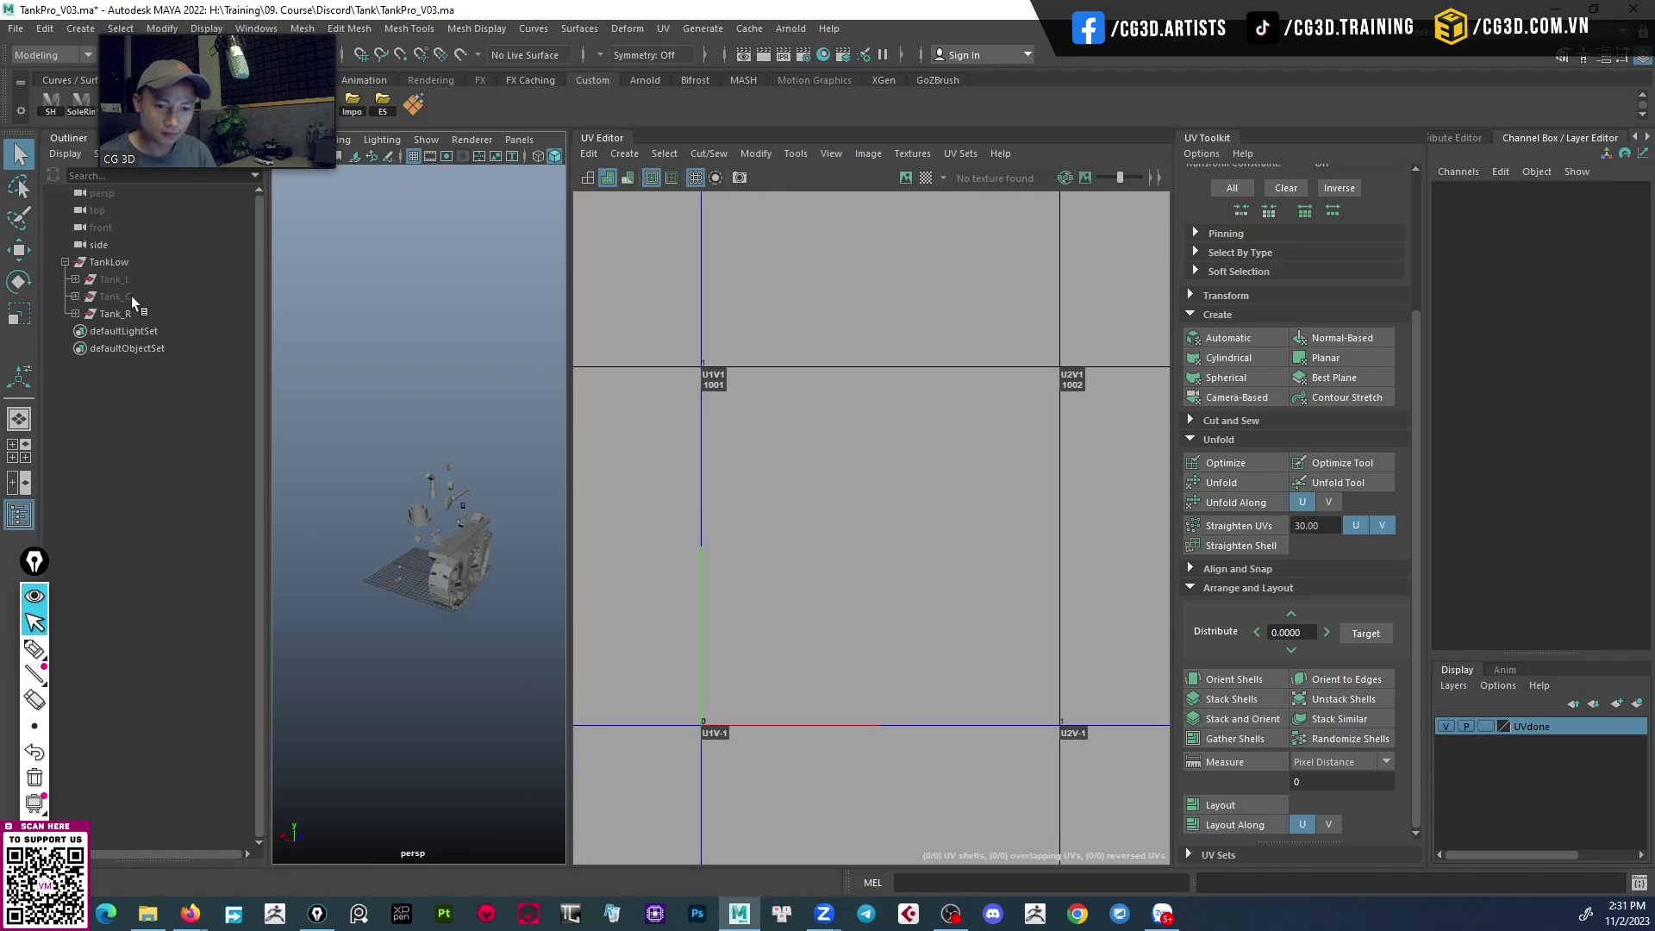
{"action": "left_click", "coordinate": [131, 297]}
{"action": "key", "text": "f"}
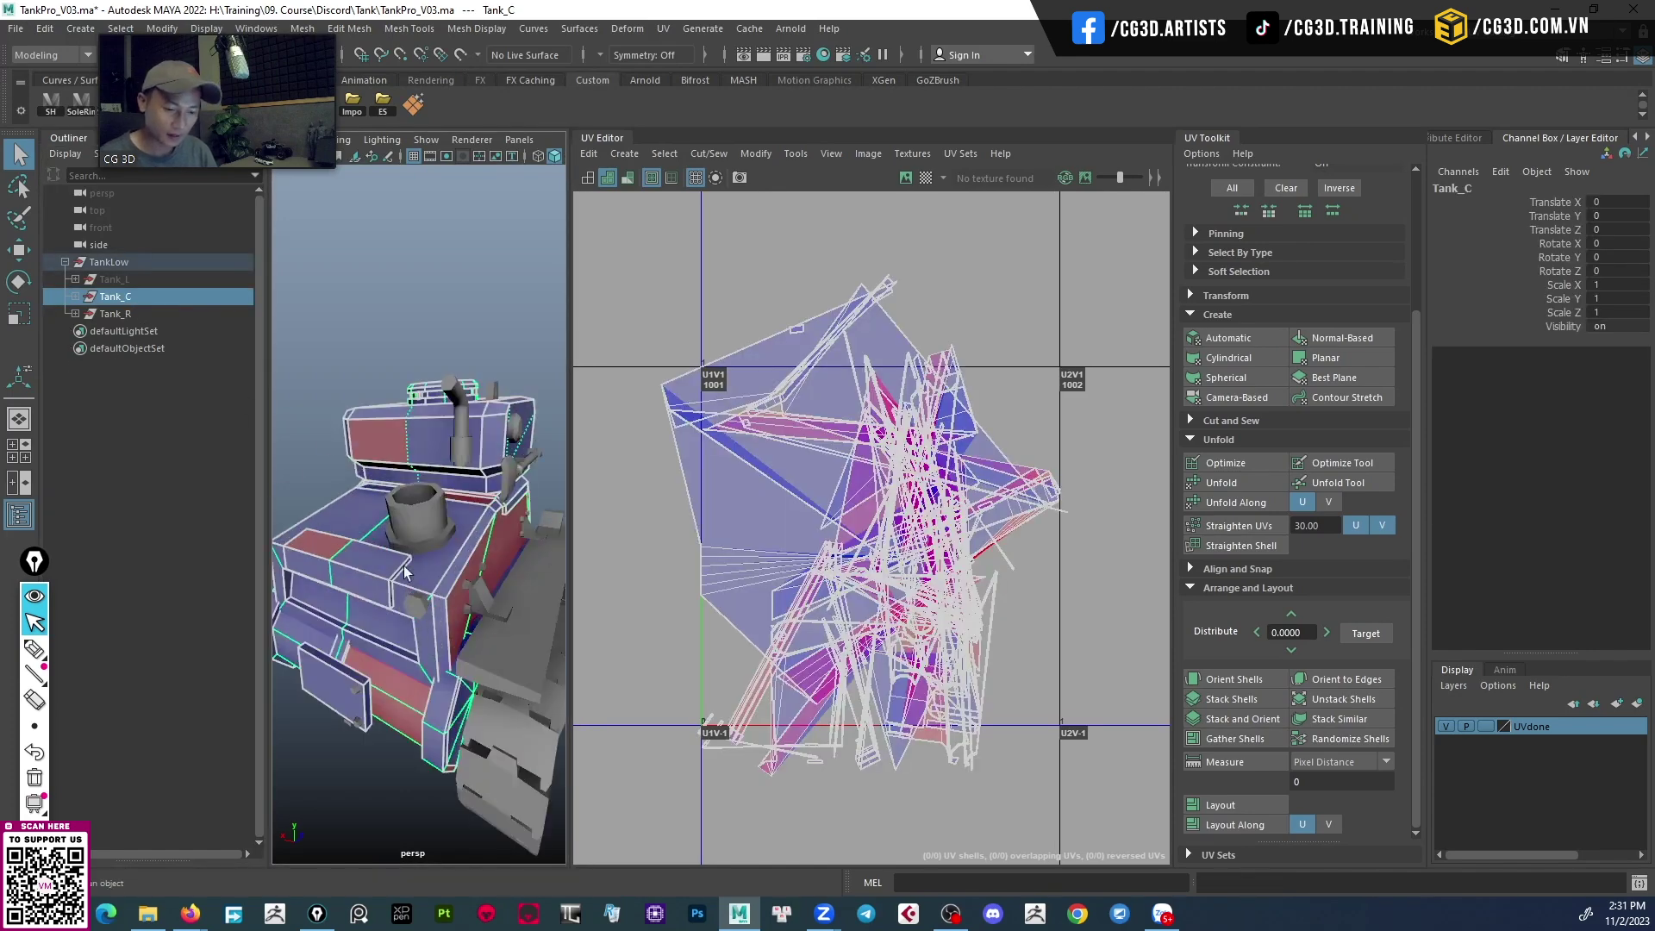
{"action": "mouse_move", "coordinate": [404, 572]}
{"action": "left_mouse_down", "text": "alt"}
{"action": "mouse_move", "coordinate": [301, 584]}
{"action": "mouse_move", "coordinate": [379, 569]}
{"action": "left_mouse_up", "text": "alt"}
{"action": "left_click", "coordinate": [419, 534]}
{"action": "key", "text": "f"}
Pick the cylinder's inner-wall edge as the UV seam after trying rim and bottom edges.
{"action": "left_click", "coordinate": [450, 517]}
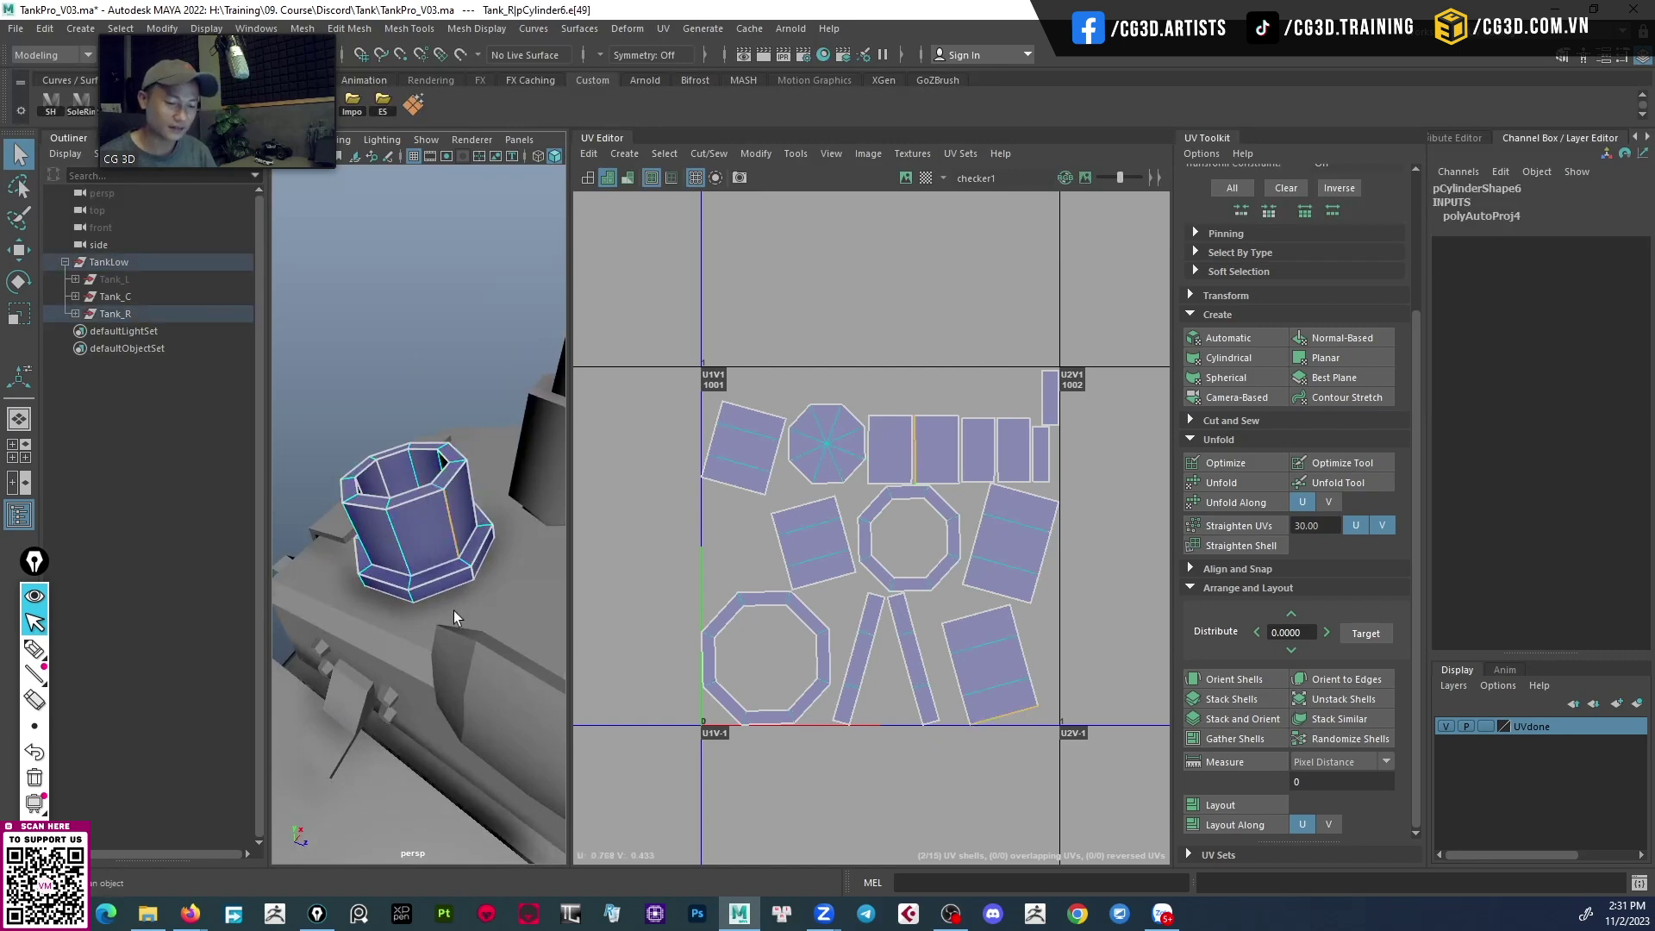
{"action": "mouse_move", "coordinate": [455, 617]}
{"action": "left_mouse_down", "text": "alt"}
{"action": "mouse_move", "coordinate": [446, 575]}
{"action": "mouse_move", "coordinate": [138, 555]}
{"action": "left_mouse_up", "text": "alt"}
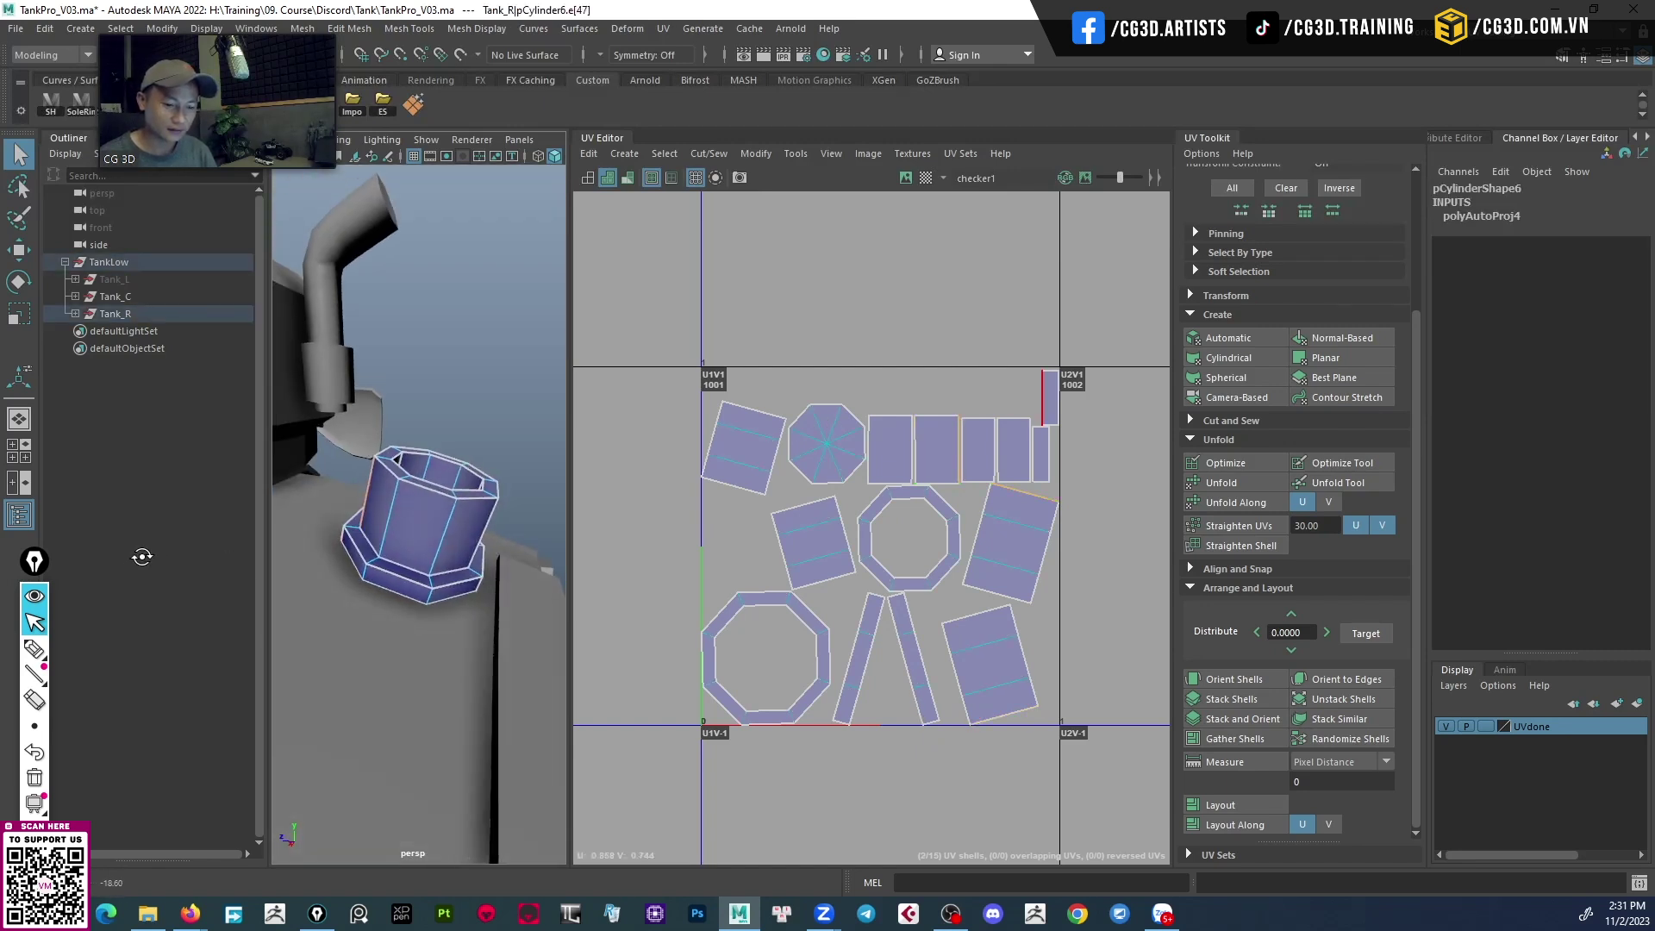
{"action": "left_click", "coordinate": [383, 577]}
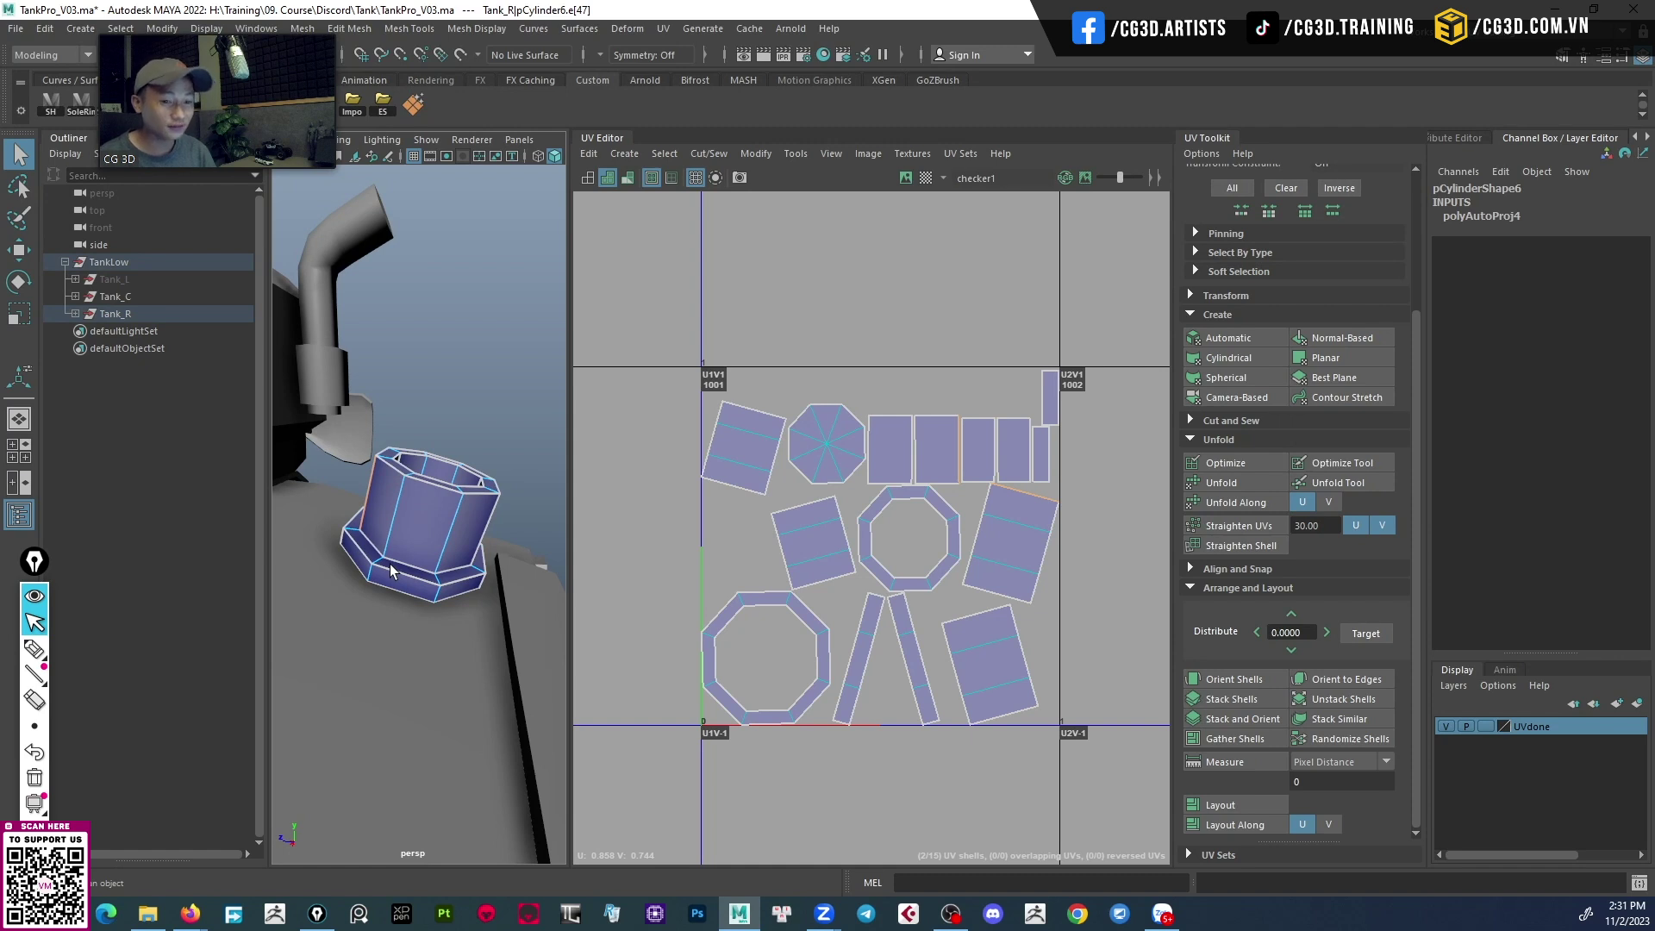
{"action": "left_click_drag", "start_coordinate": [391, 570], "coordinate": [317, 582], "text": "alt"}
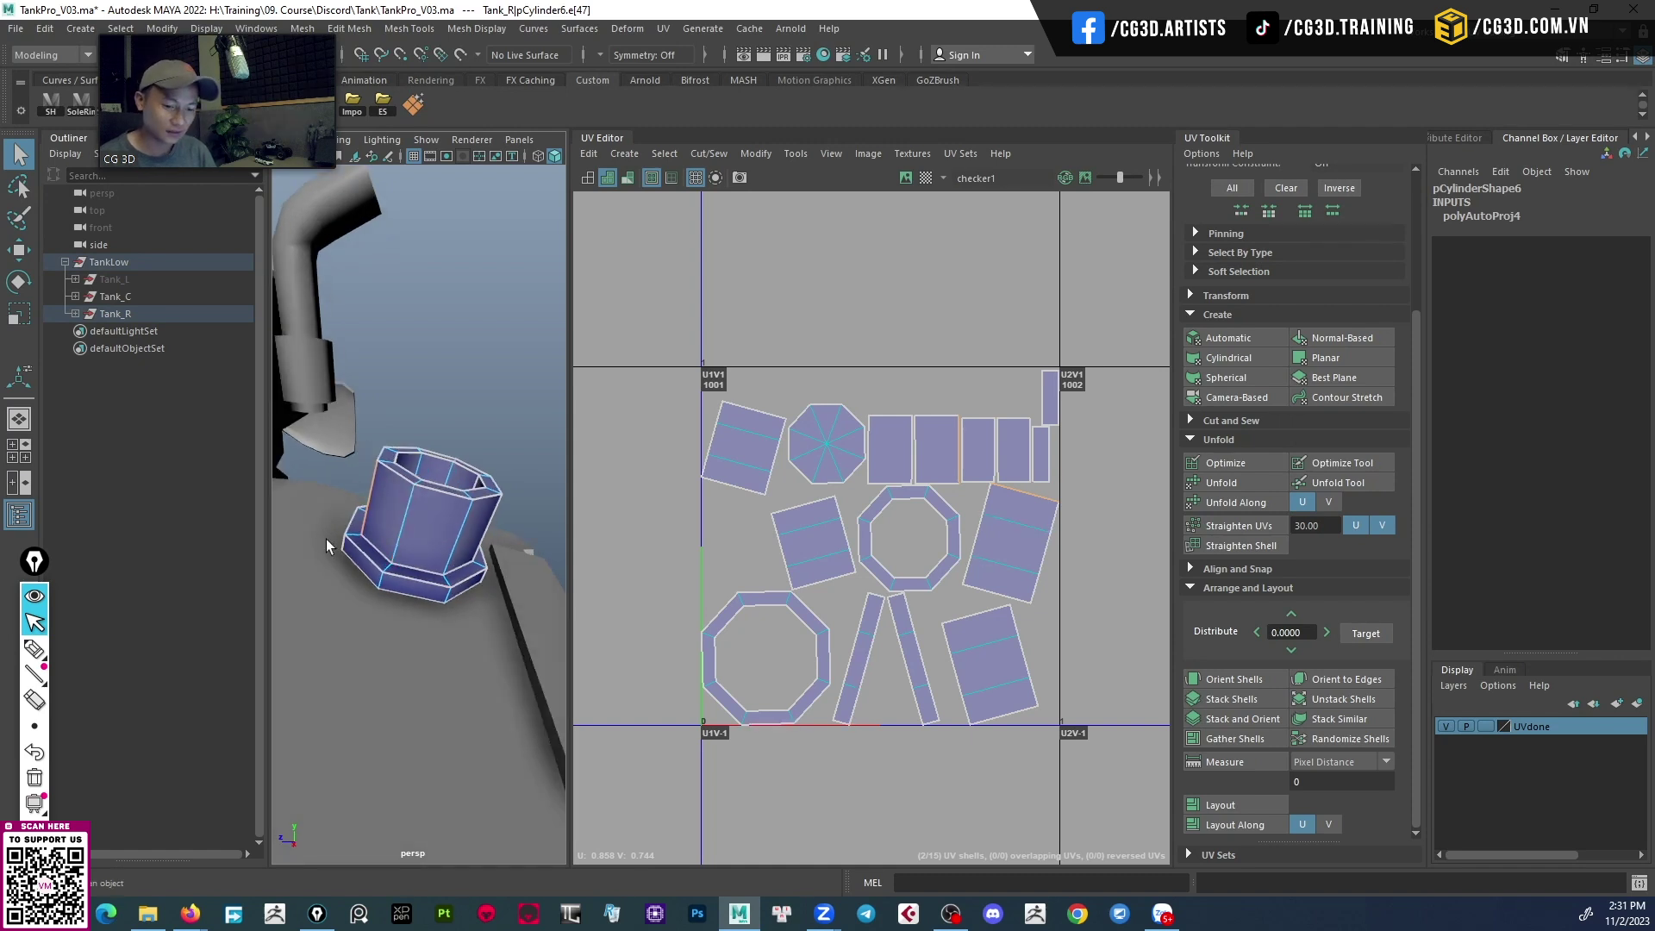
{"action": "right_click_drag", "start_coordinate": [317, 583], "coordinate": [393, 620], "text": "alt"}
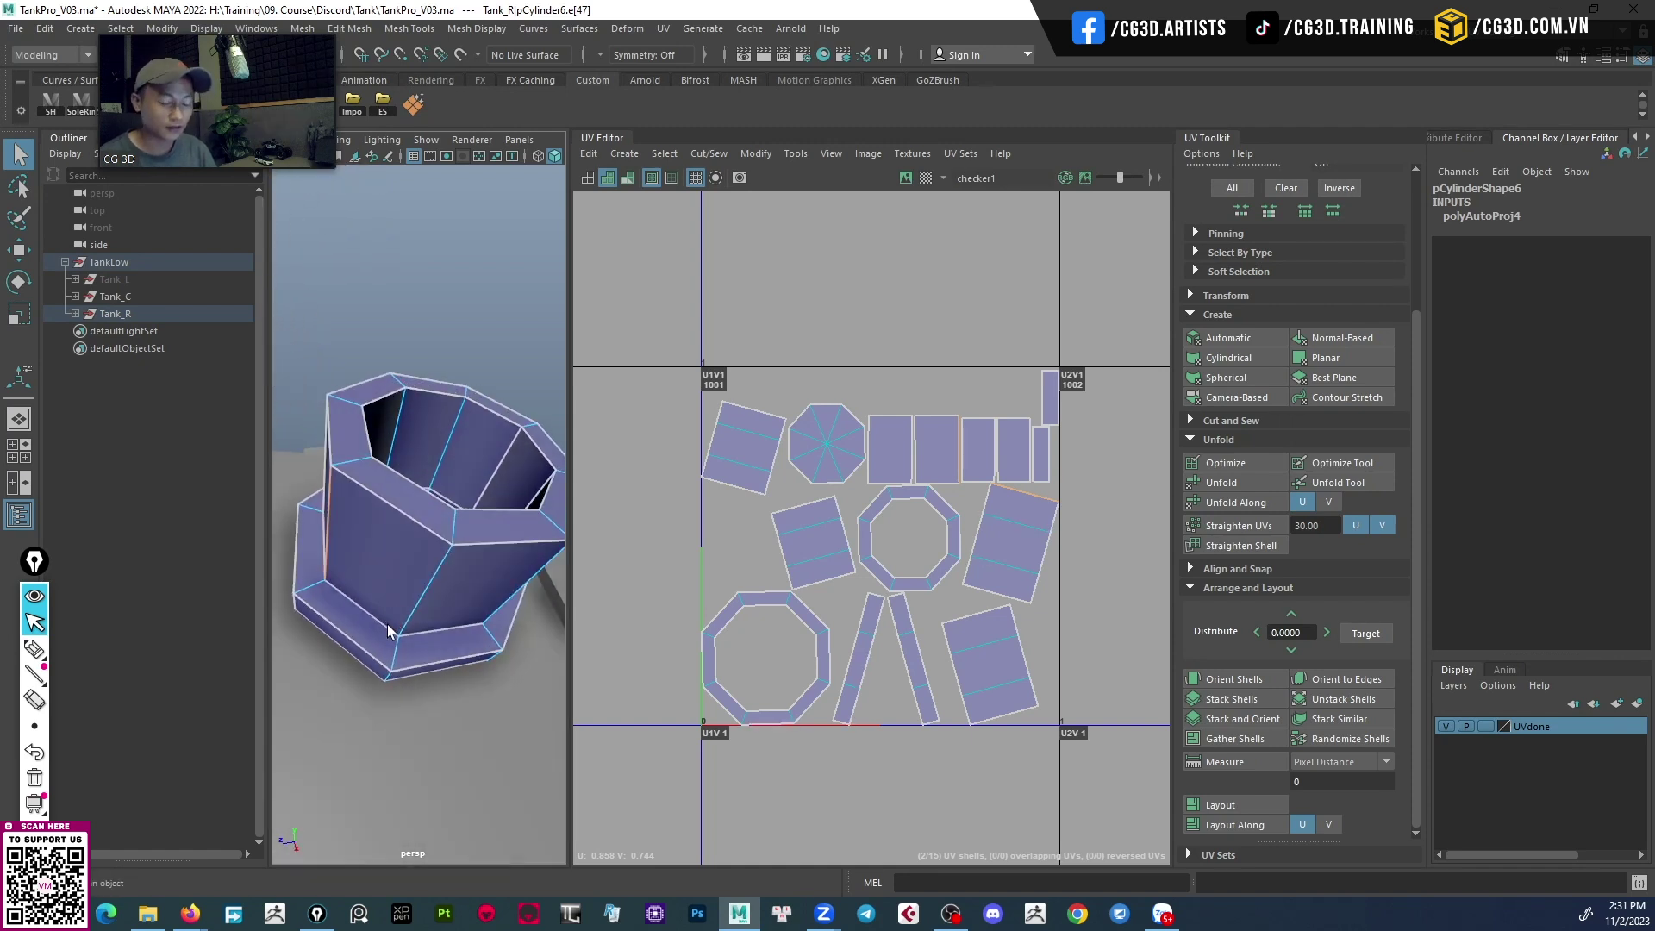
{"action": "mouse_move", "coordinate": [431, 603]}
{"action": "left_mouse_down", "text": "alt"}
{"action": "mouse_move", "coordinate": [372, 564]}
{"action": "mouse_move", "coordinate": [401, 561]}
{"action": "left_mouse_up", "text": "alt"}
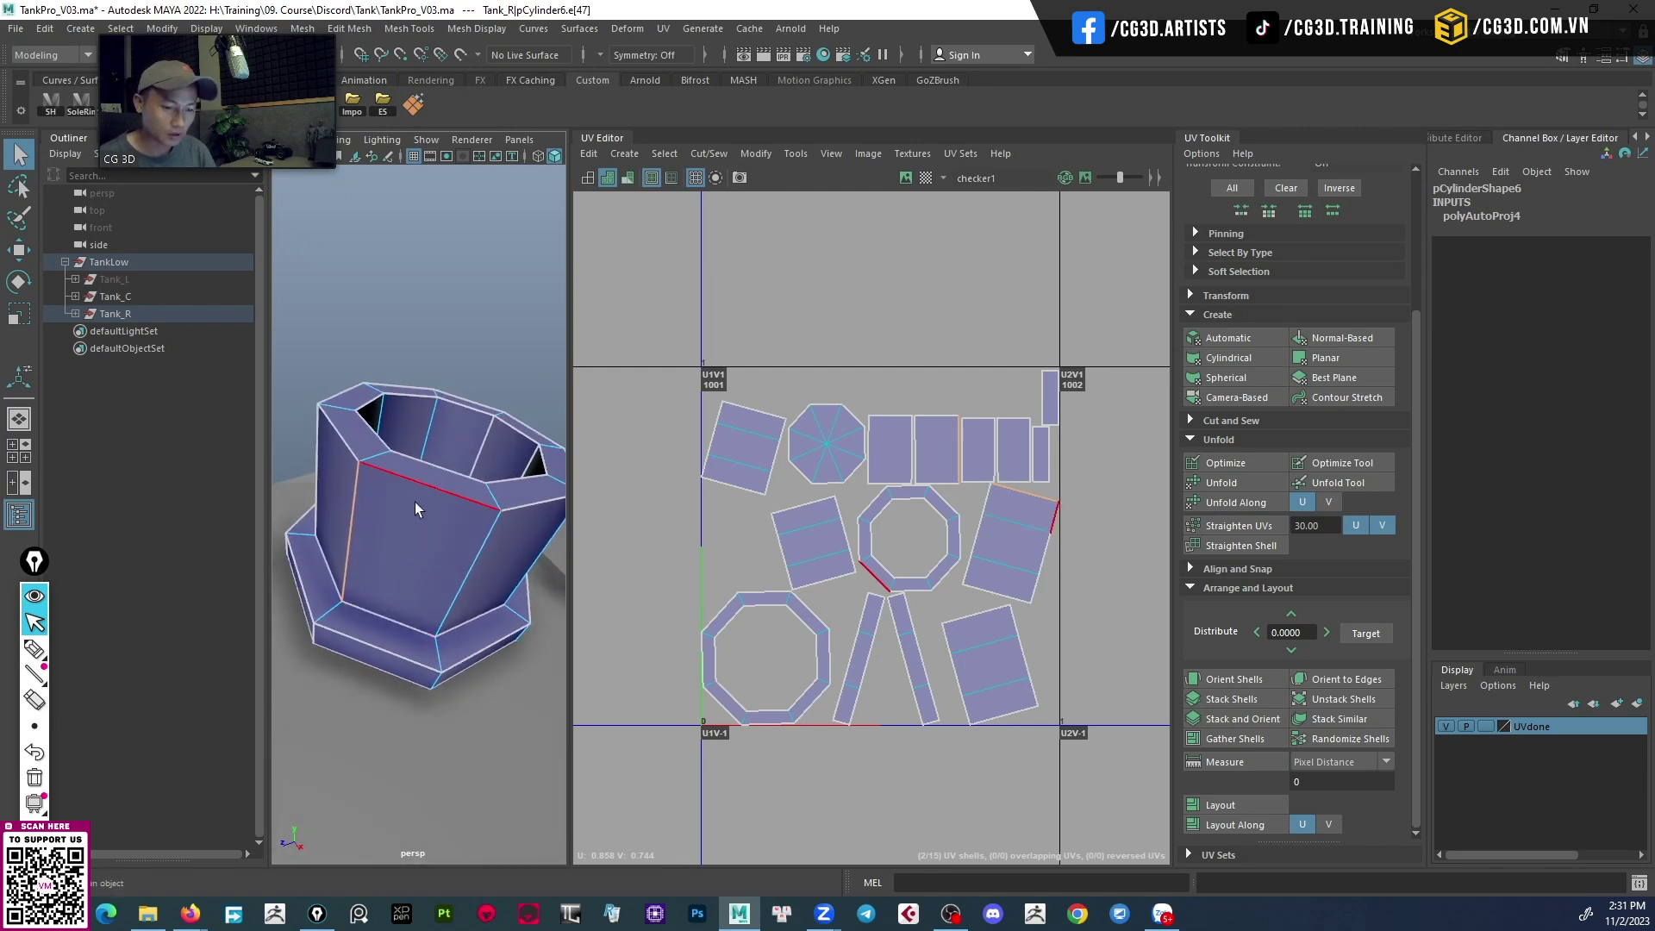
{"action": "double_click", "coordinate": [408, 479]}
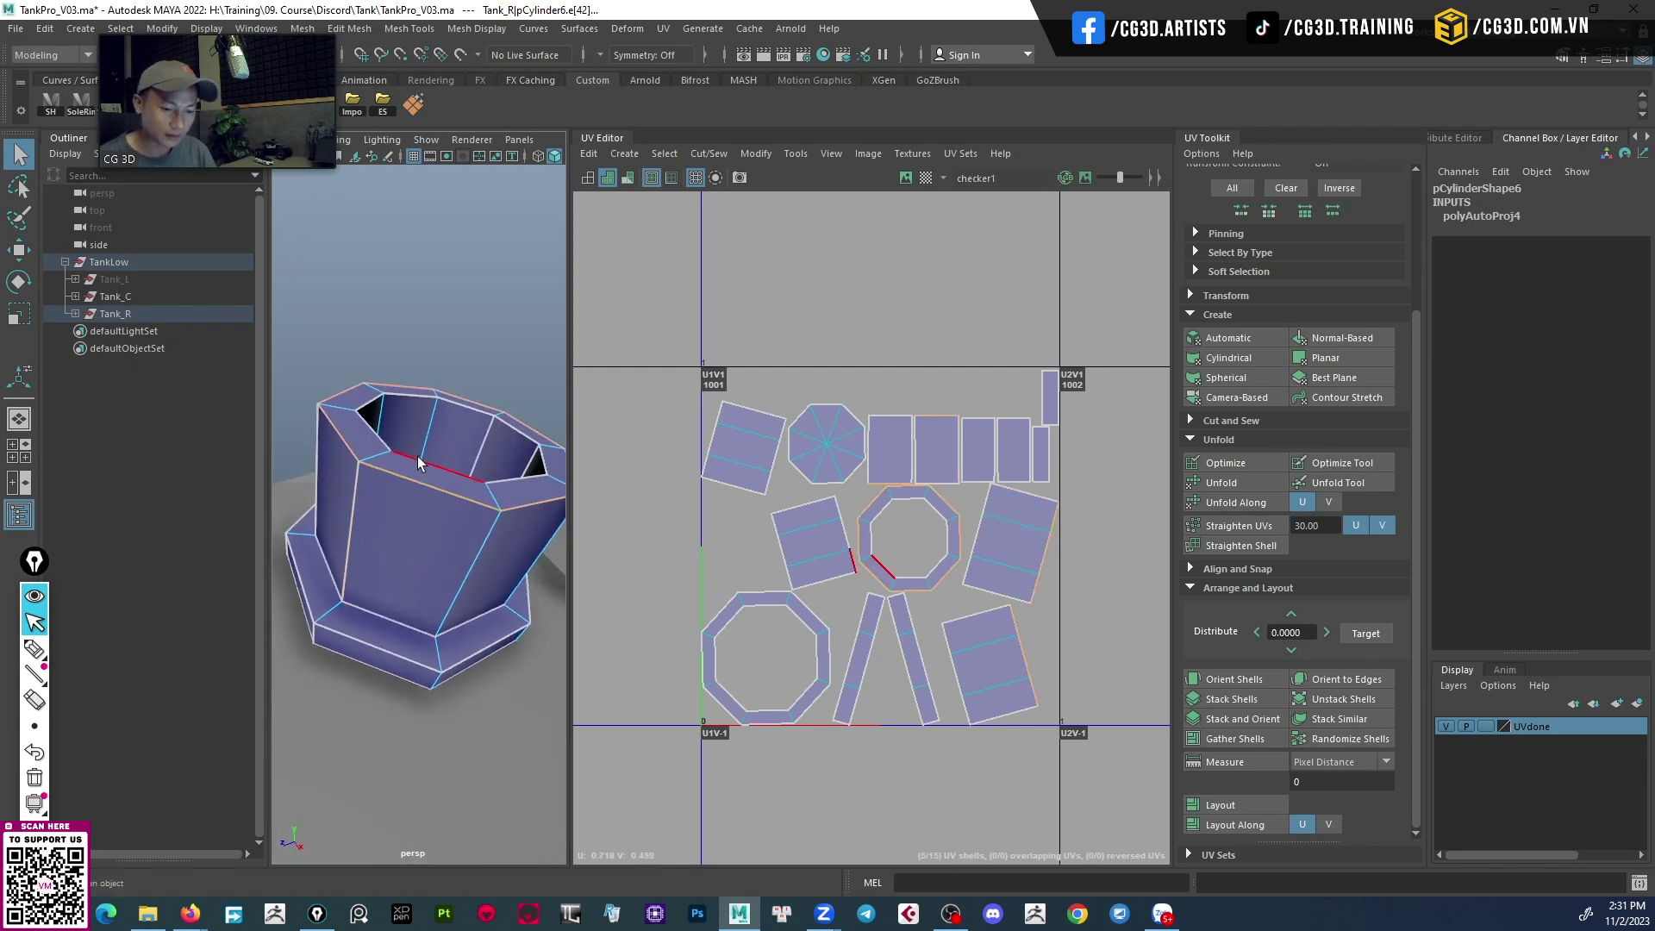
{"action": "double_click", "coordinate": [374, 617], "text": "shift"}
{"action": "left_click_drag", "start_coordinate": [384, 639], "coordinate": [462, 556], "text": "alt"}
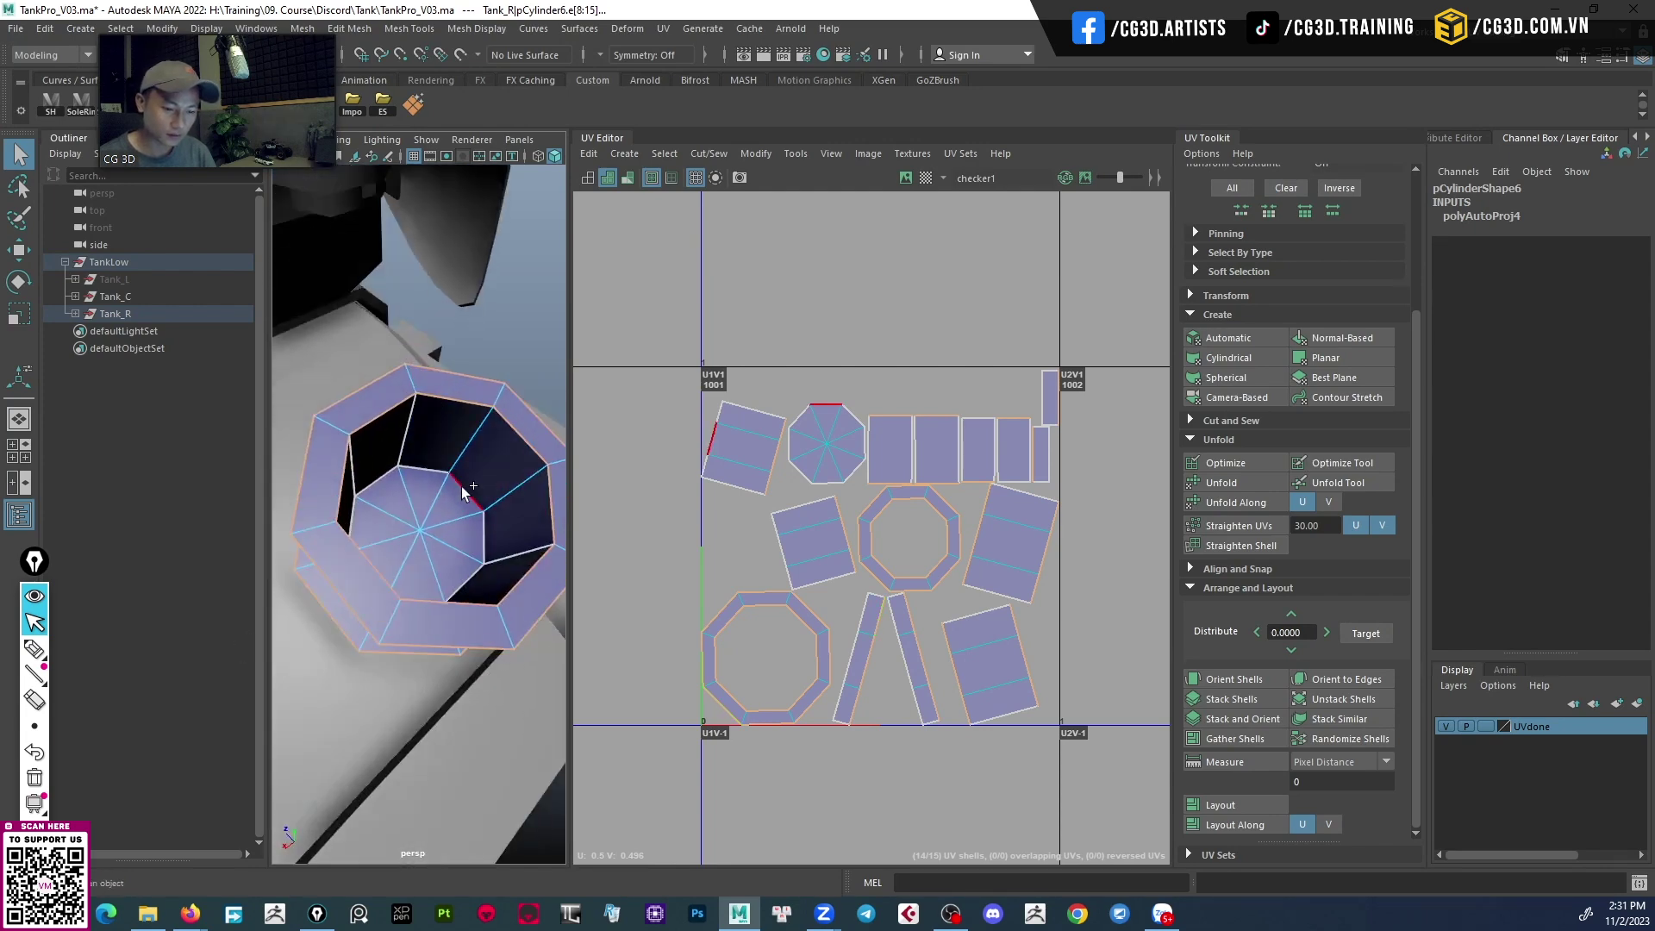
{"action": "left_click", "coordinate": [463, 490]}
{"action": "left_click_drag", "start_coordinate": [463, 489], "coordinate": [338, 585], "text": "alt"}
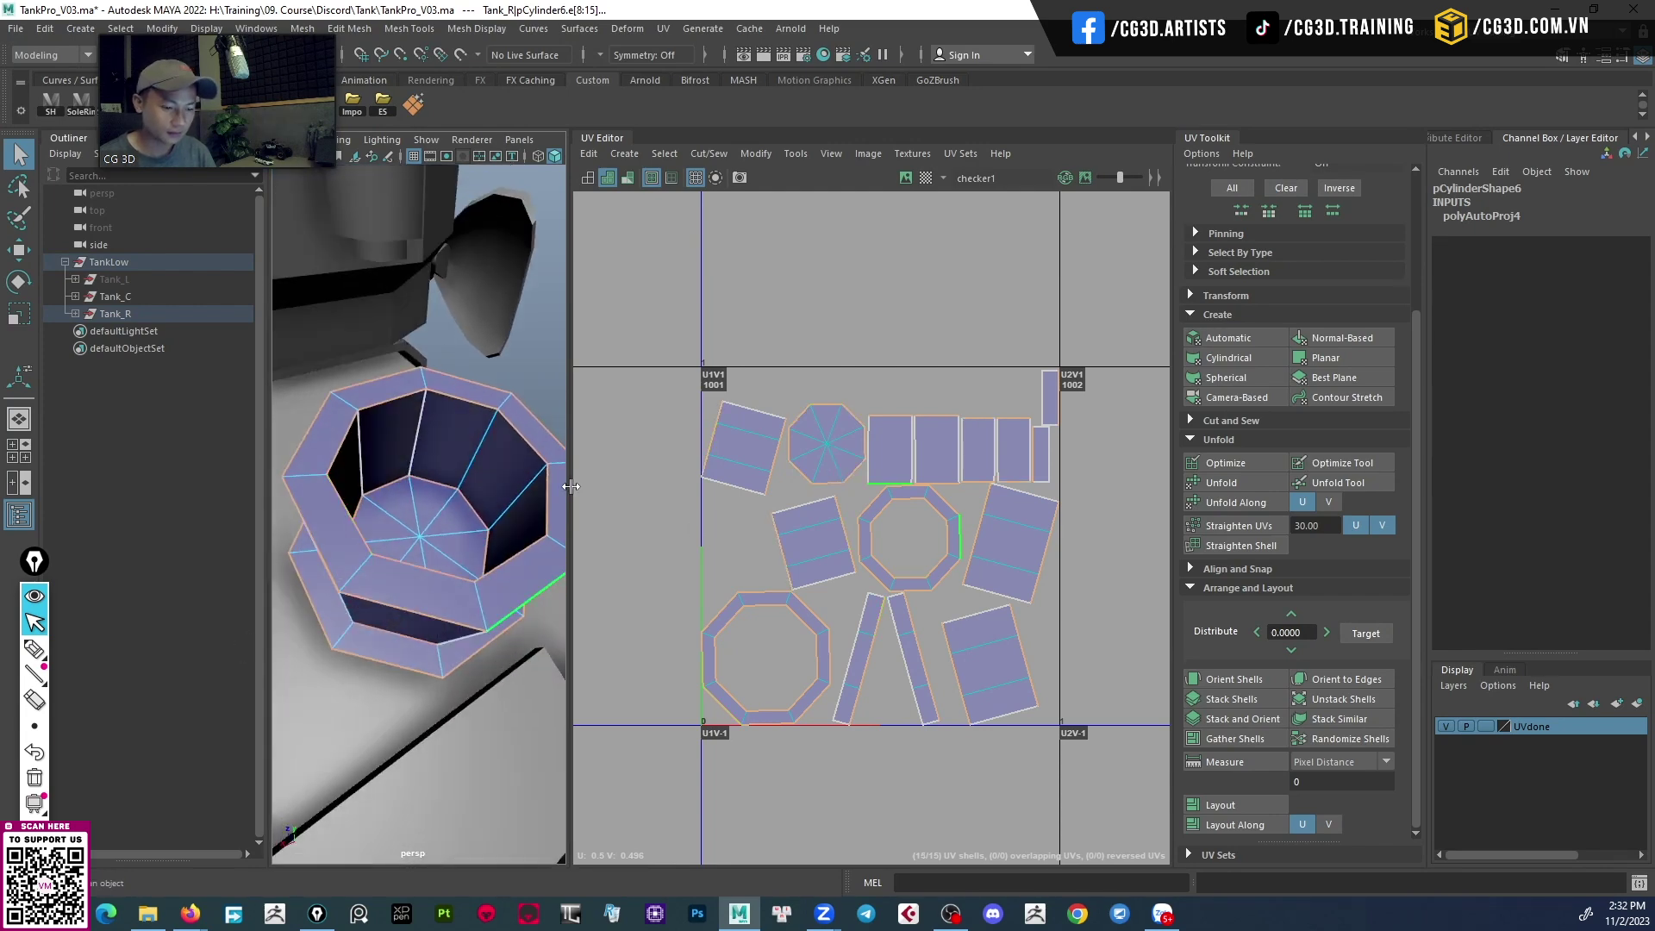
Widen the 3D view and look at the cylinder from above.
{"action": "left_click_drag", "start_coordinate": [571, 486], "coordinate": [637, 486]}
{"action": "left_click", "coordinate": [69, 139]}
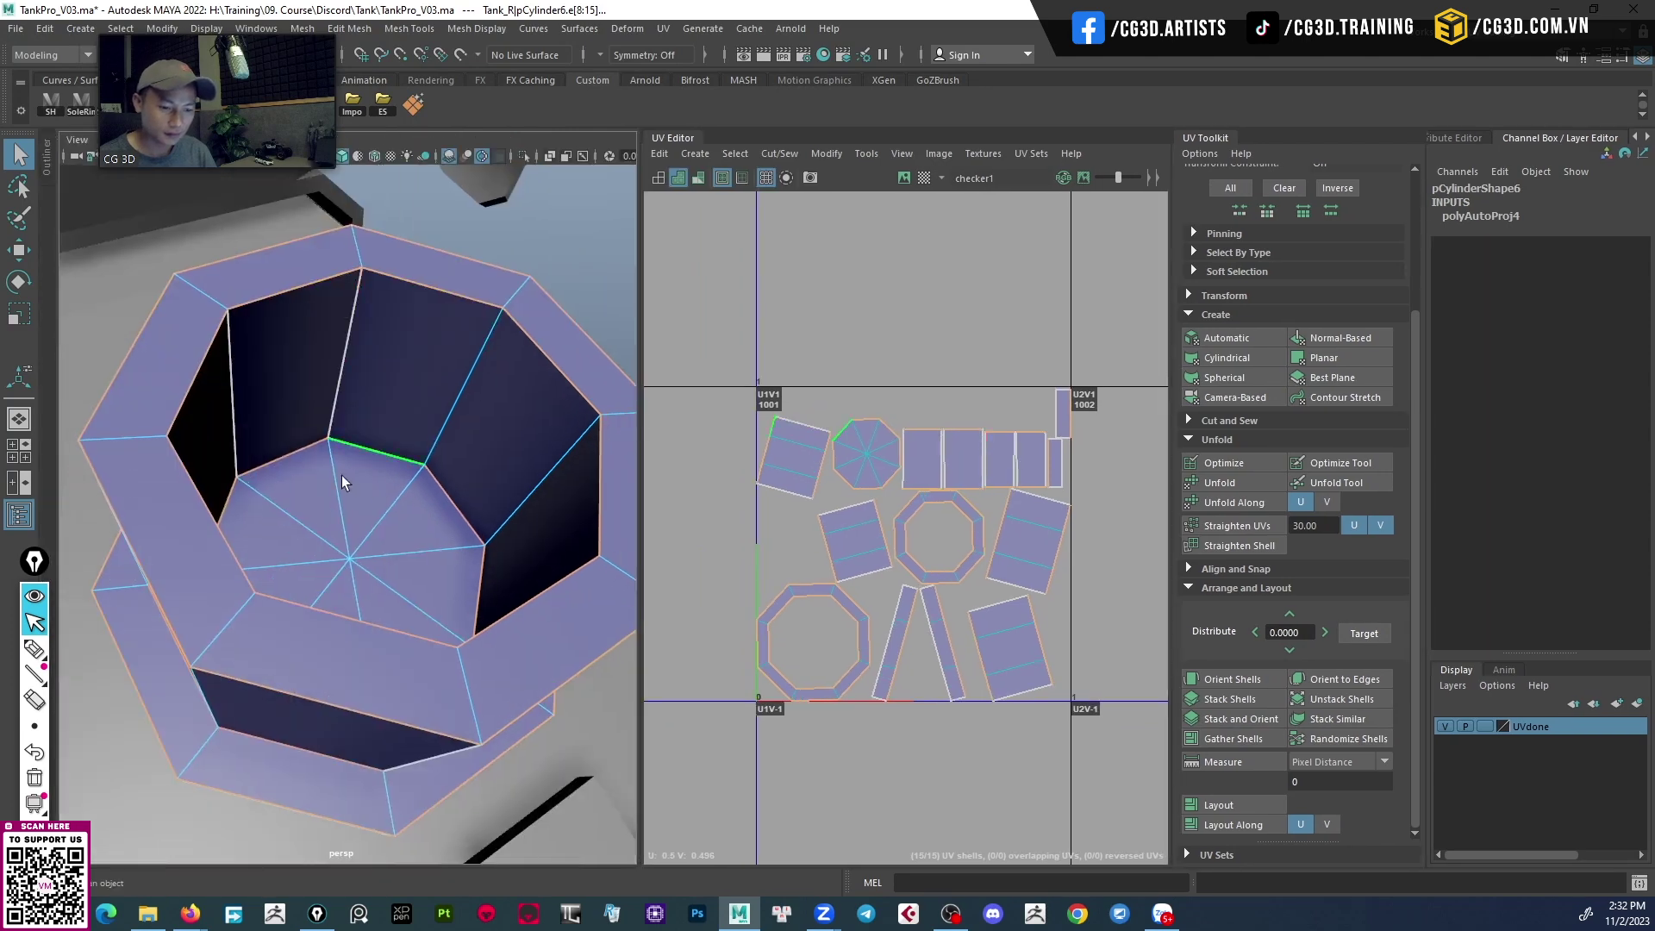
{"action": "scroll", "coordinate": [342, 474], "scroll_direction": "down", "scroll_amount": 3}
{"action": "mouse_move", "coordinate": [341, 474]}
{"action": "left_mouse_down", "text": "alt"}
{"action": "mouse_move", "coordinate": [253, 466]}
{"action": "mouse_move", "coordinate": [377, 502]}
{"action": "left_mouse_up", "text": "alt"}
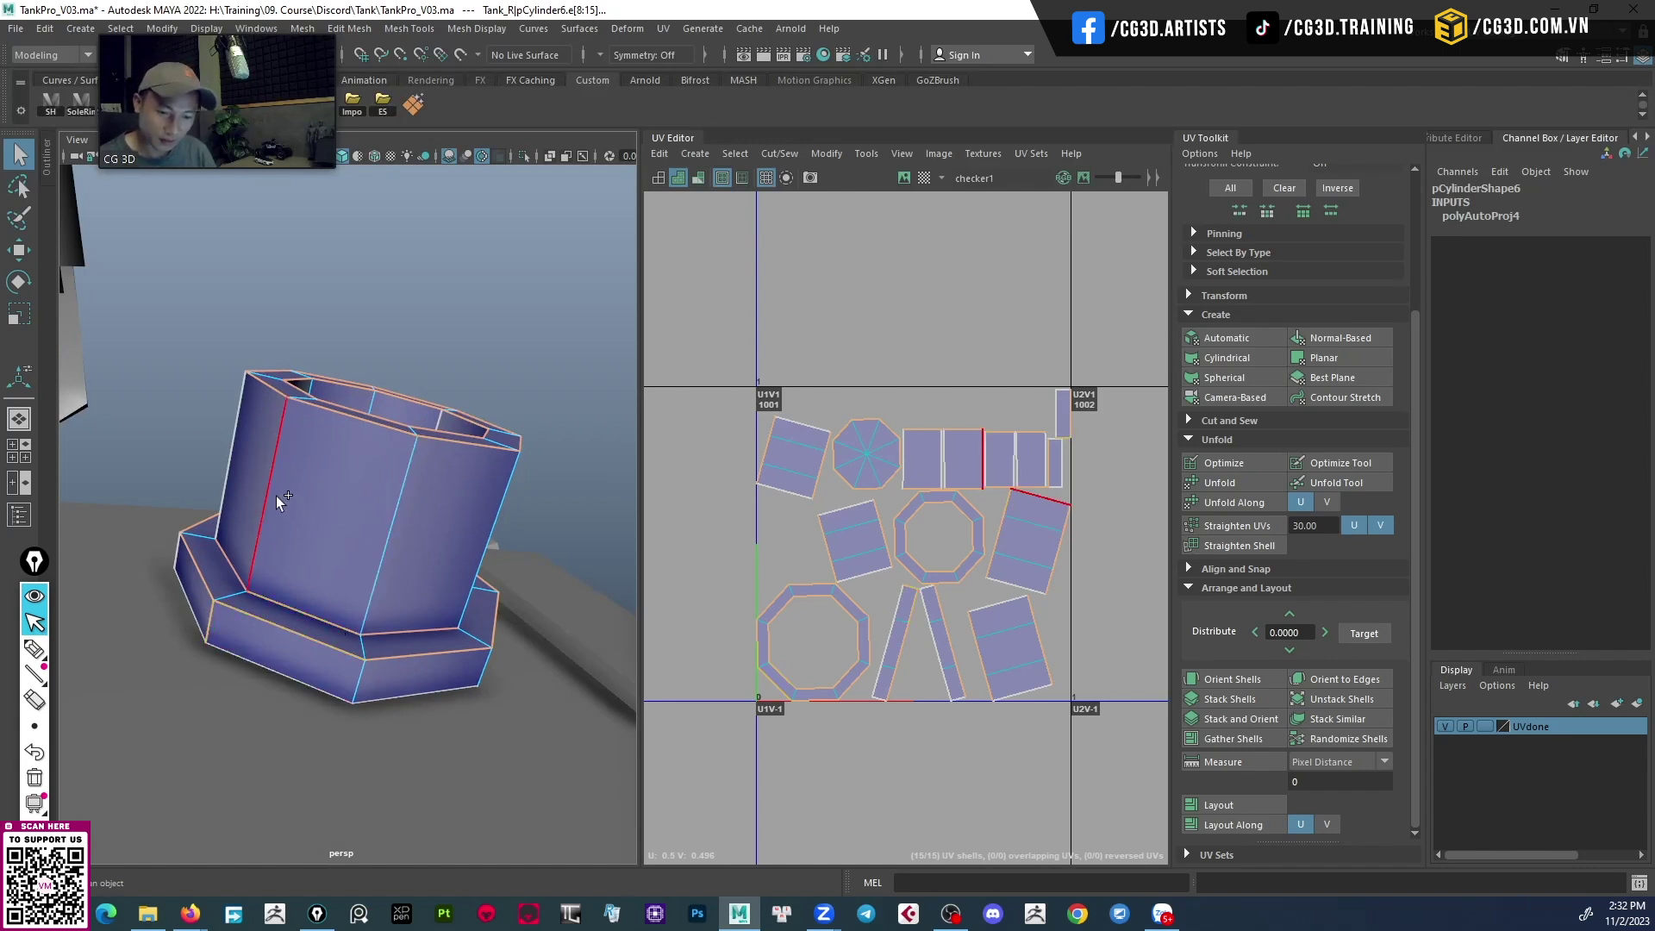
{"action": "left_click_drag", "start_coordinate": [276, 497], "coordinate": [103, 512], "text": "alt"}
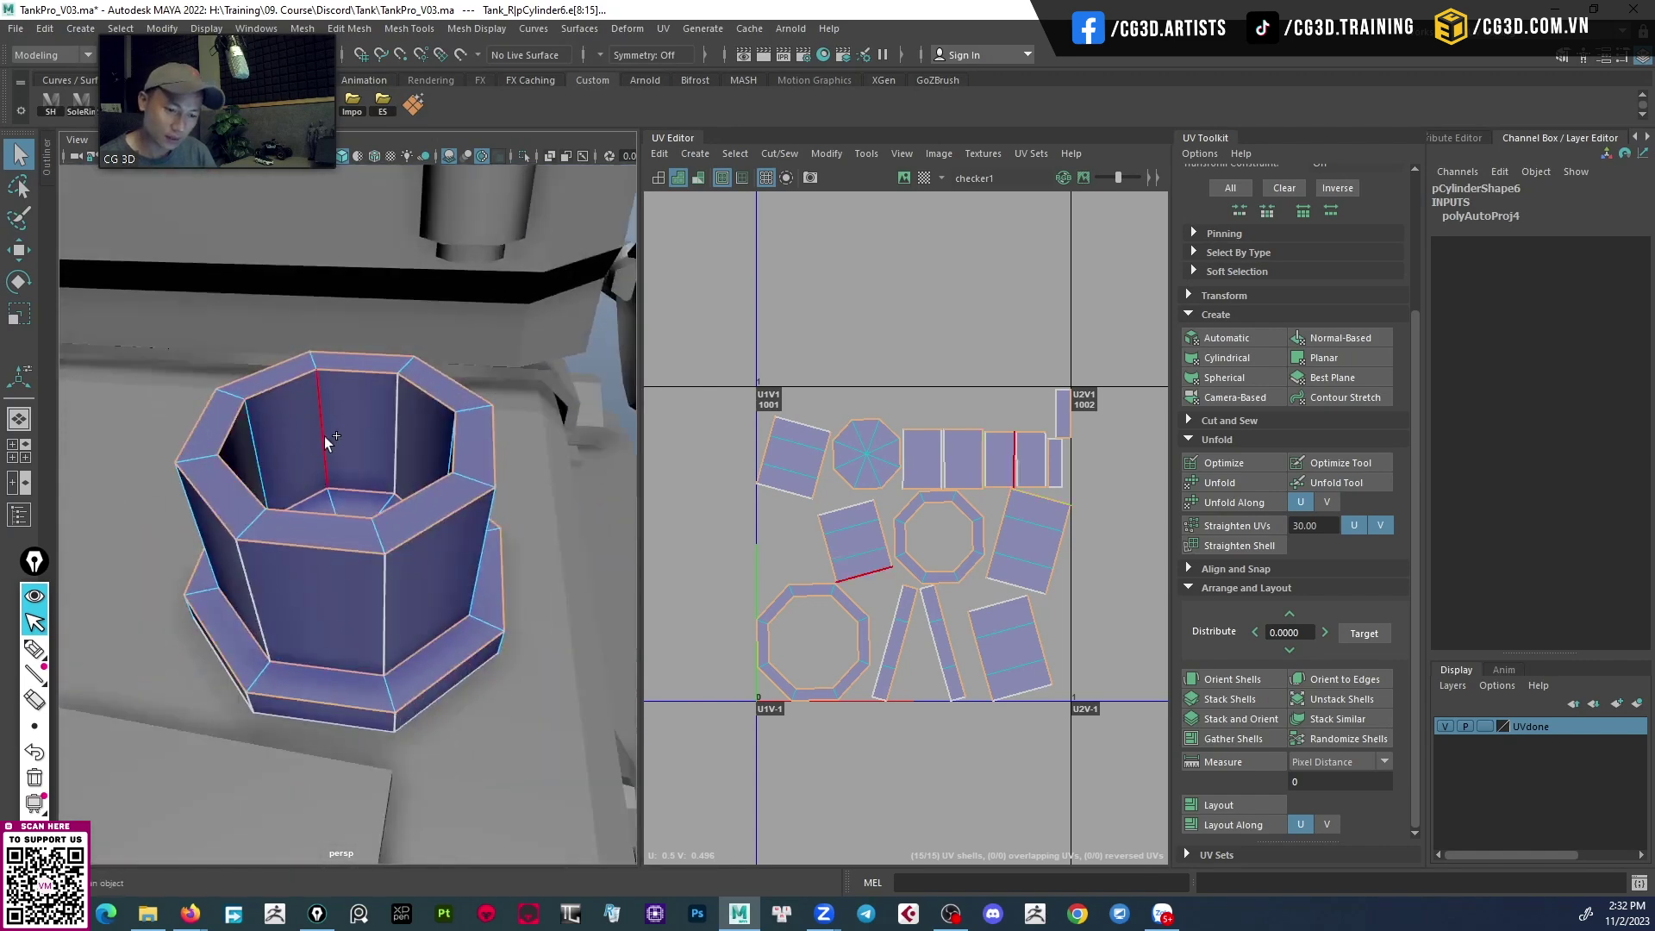
{"action": "middle_click_drag", "start_coordinate": [785, 556], "coordinate": [765, 536], "text": "alt"}
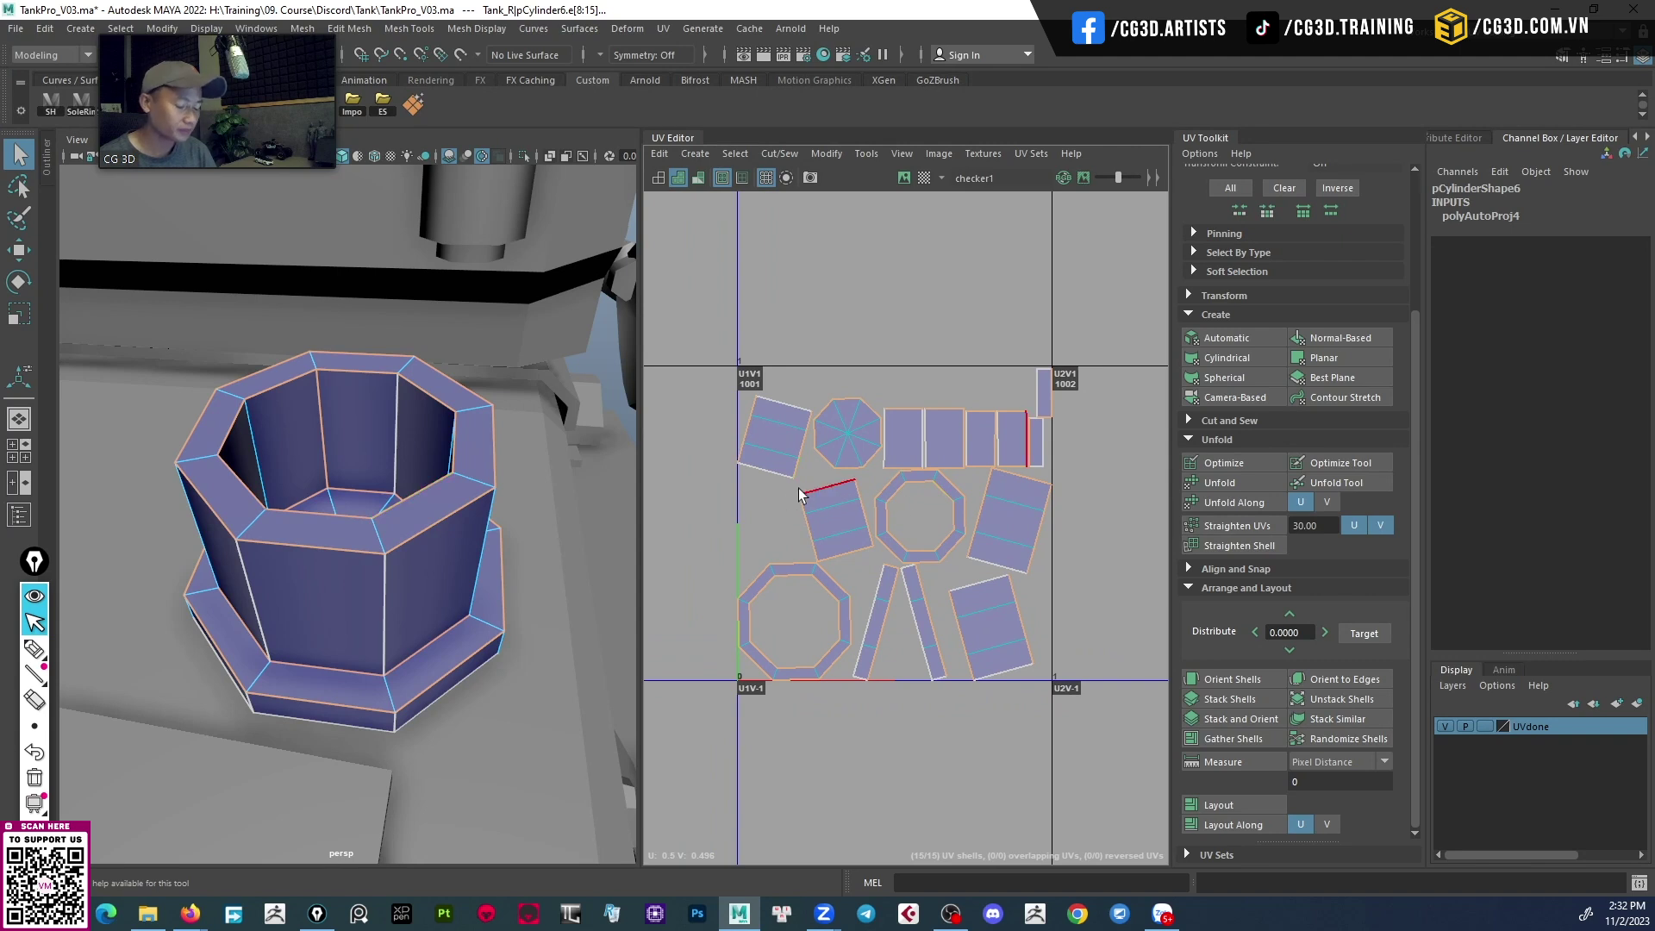
Cut the UVs along the inner-wall edge, then Move and Sew the chosen edges.
{"action": "right_click", "coordinate": [831, 470], "text": "shift"}
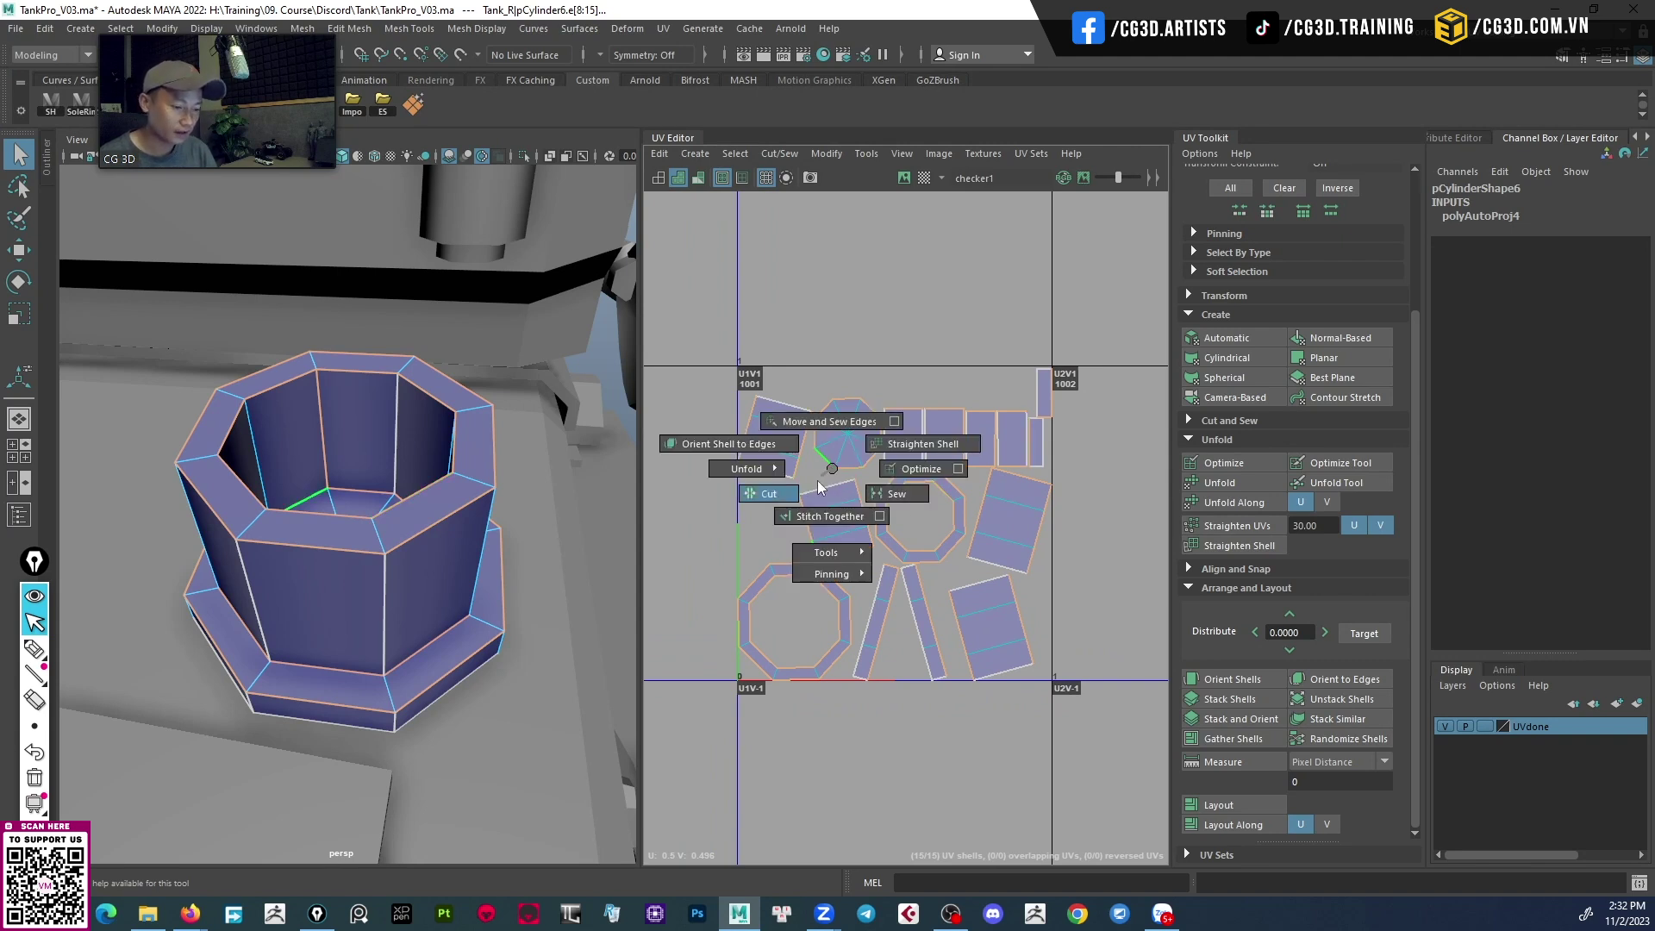
{"action": "right_click_drag", "start_coordinate": [731, 523], "coordinate": [726, 524], "text": "shift"}
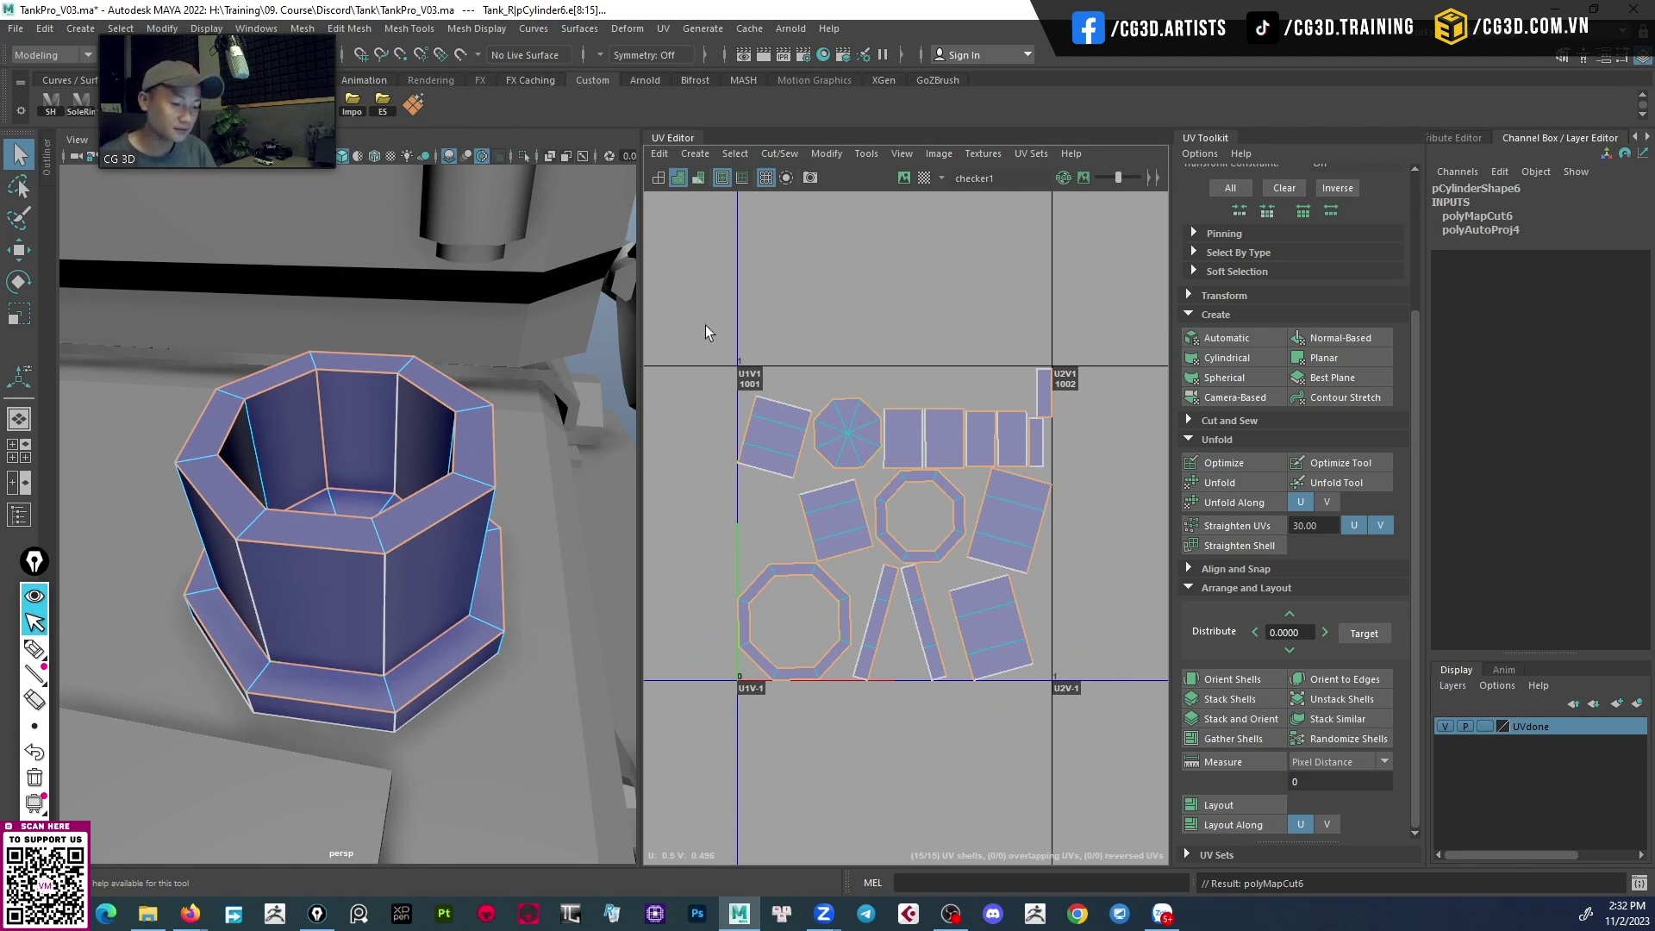
{"action": "left_click_drag", "start_coordinate": [673, 219], "coordinate": [788, 462]}
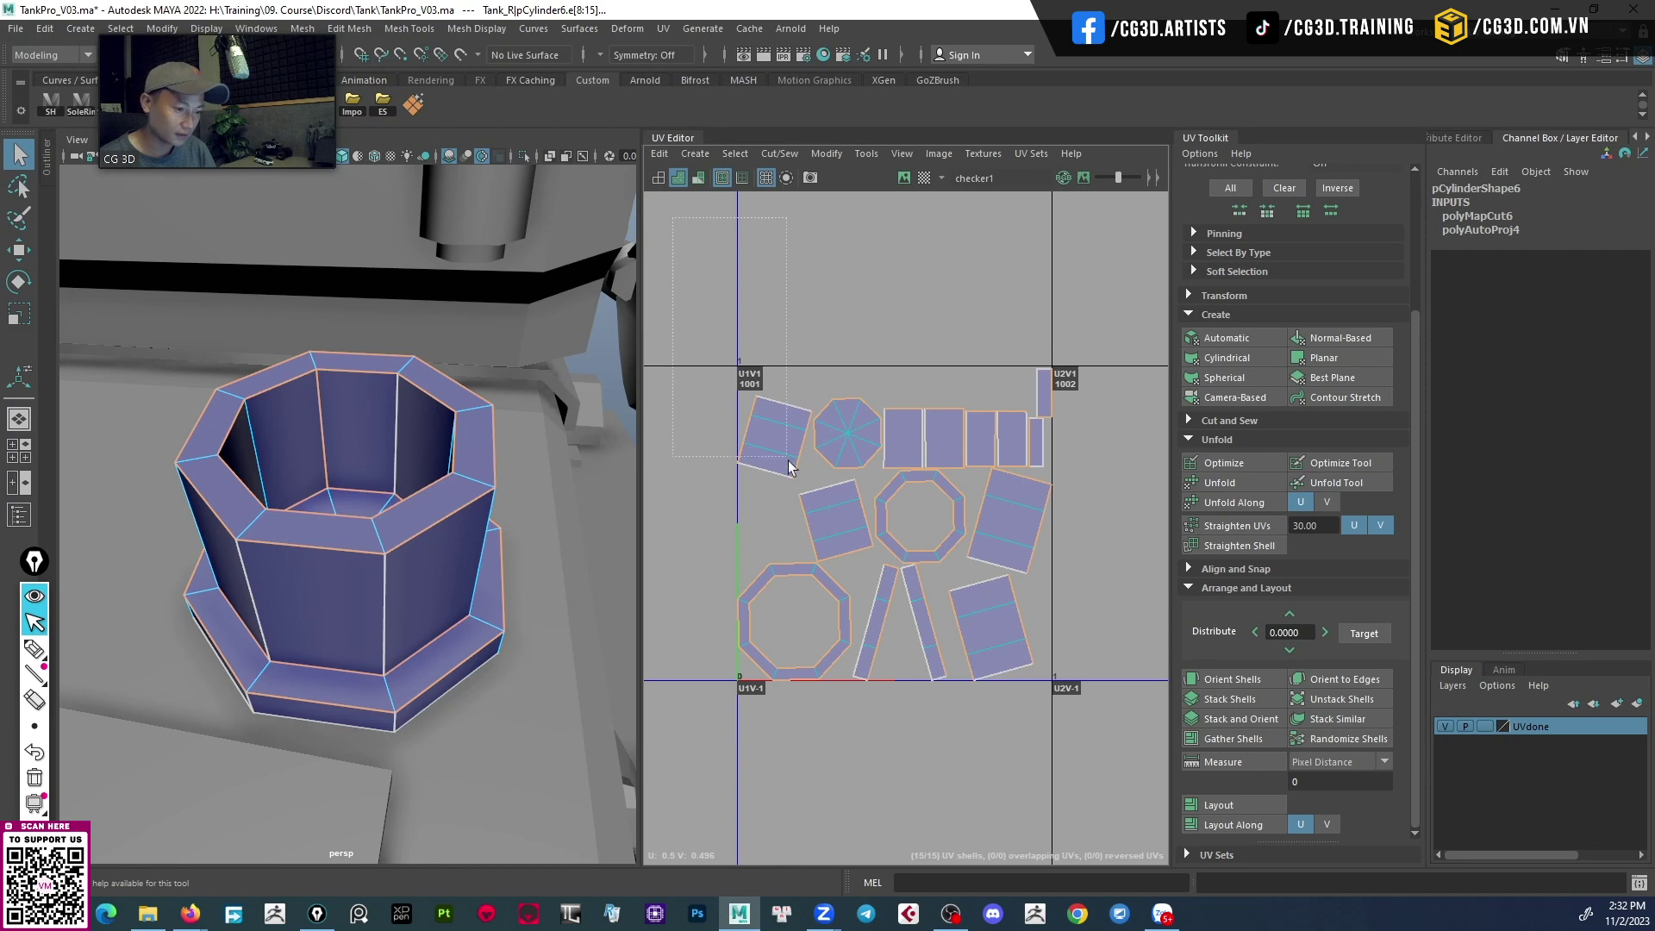
{"action": "left_click_drag", "start_coordinate": [1159, 821], "coordinate": [1158, 820]}
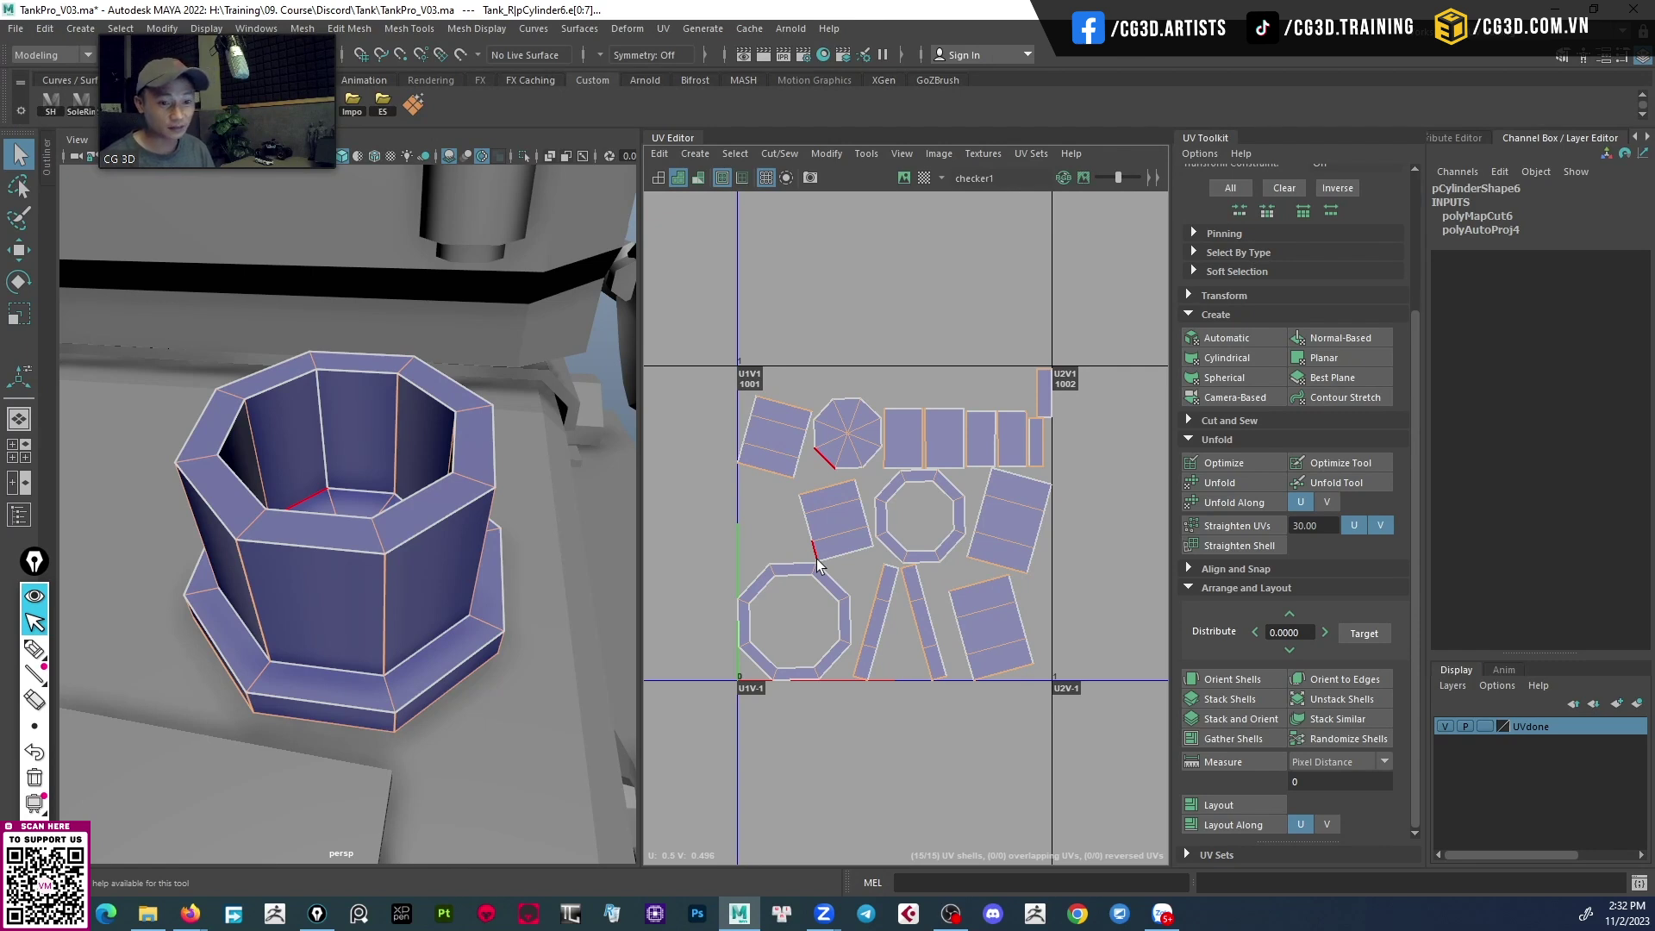
{"action": "right_click", "coordinate": [783, 484], "text": "shift"}
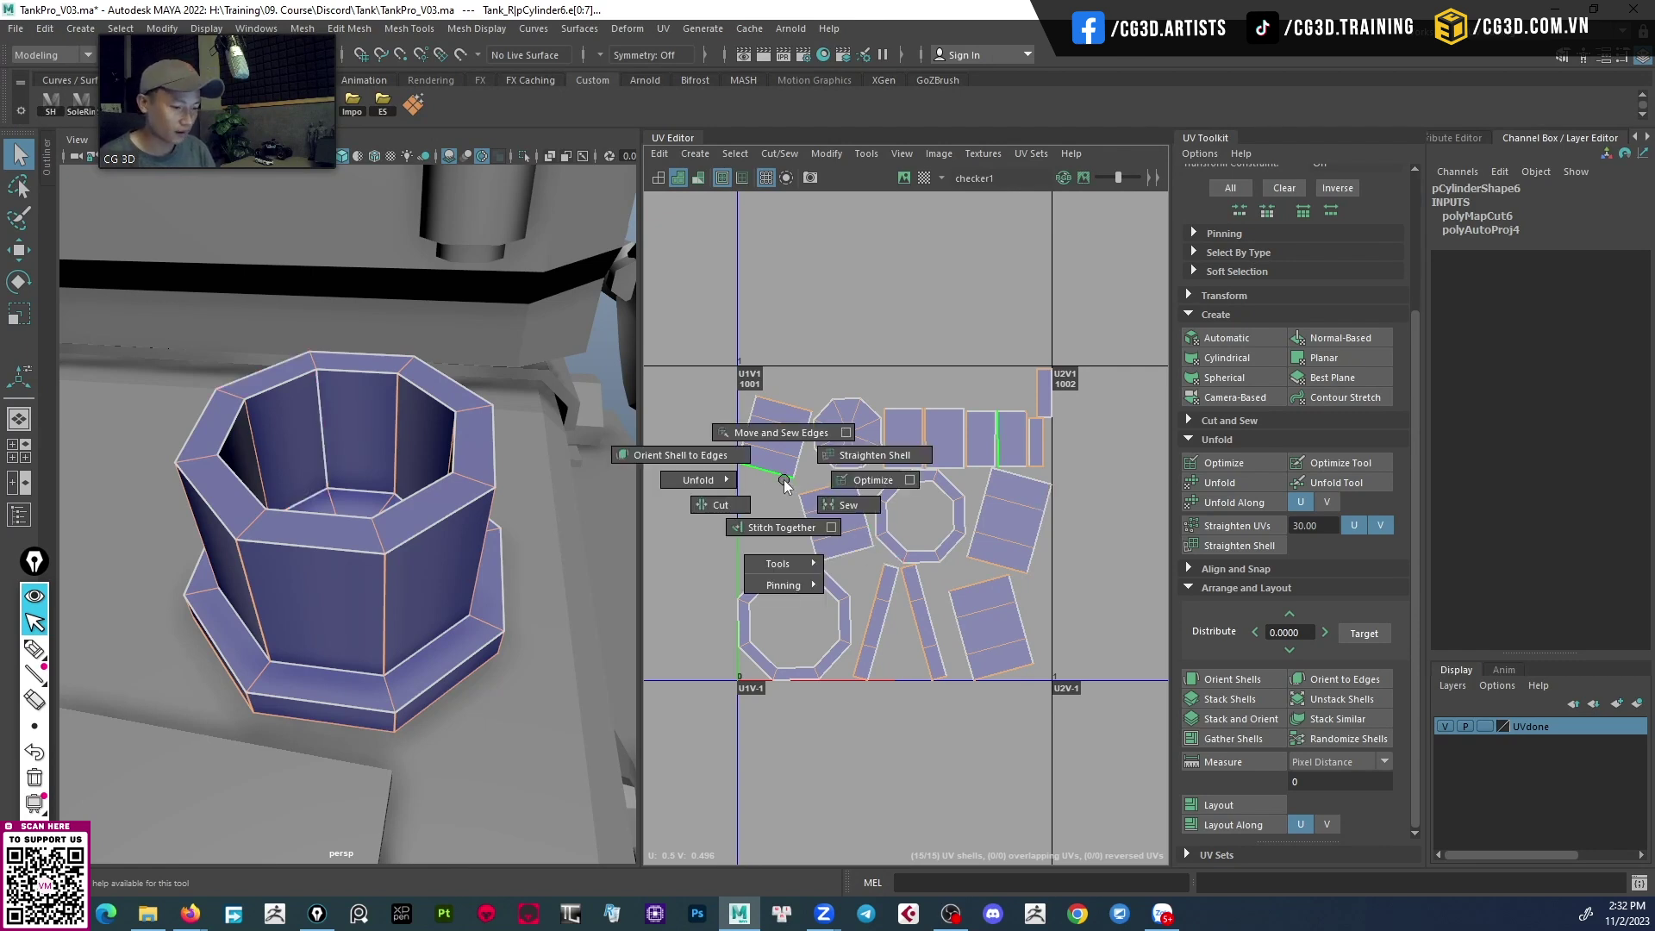
{"action": "left_click", "coordinate": [785, 440]}
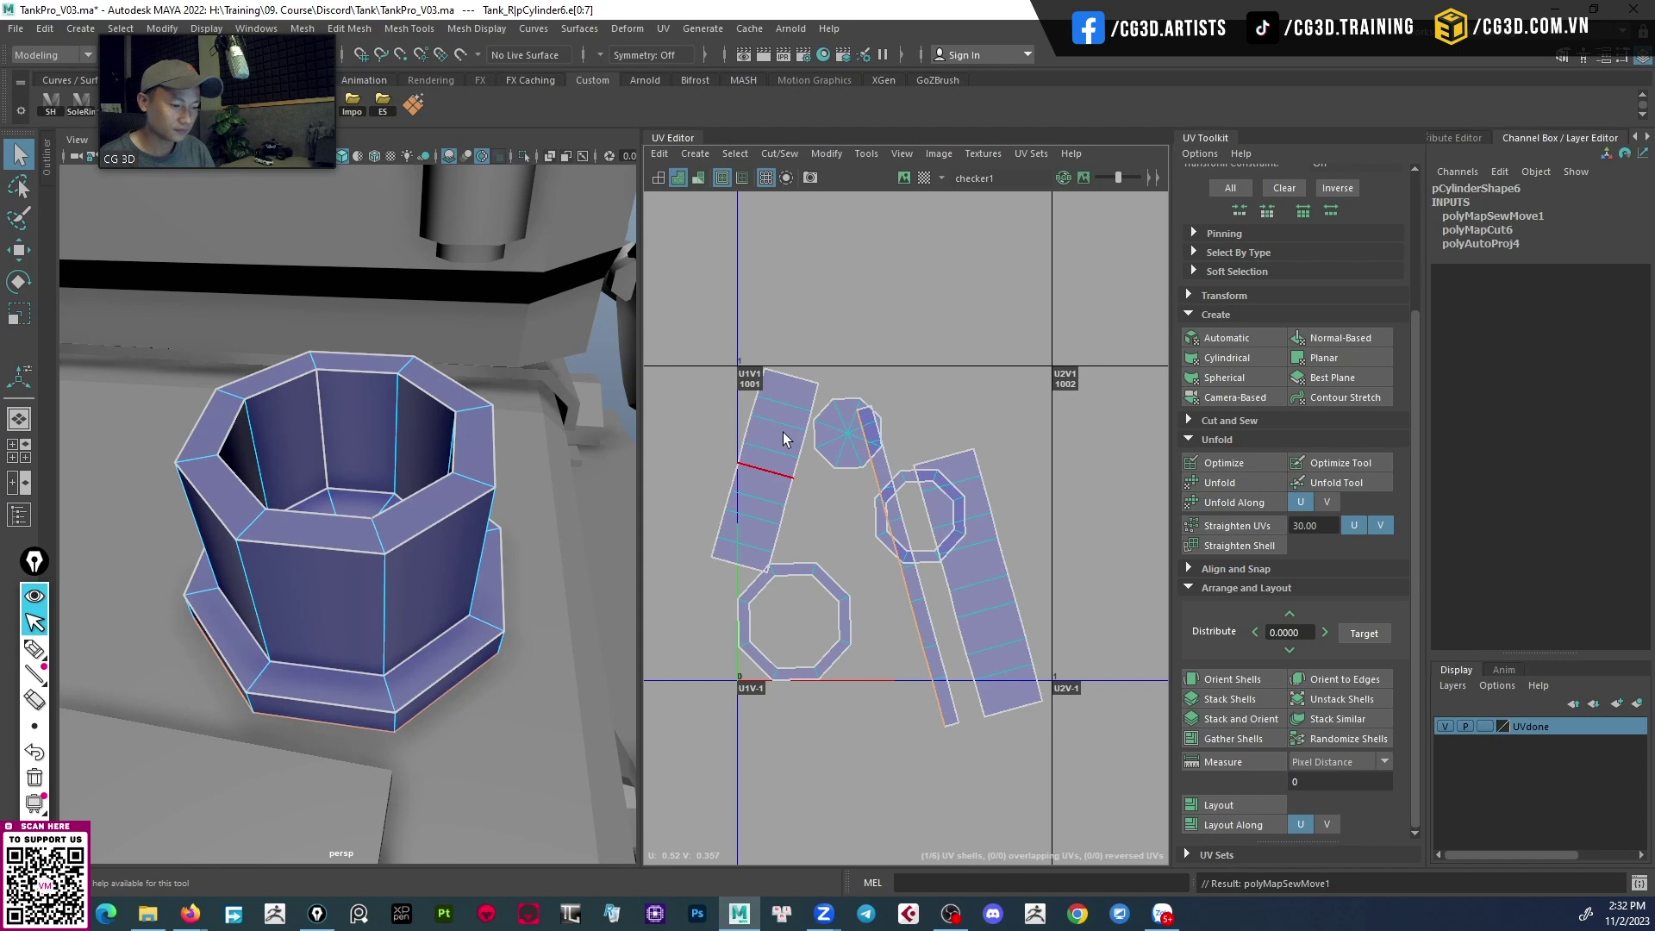
Select all of pCylinder6's UVs and unfold them flat.
{"action": "right_click", "coordinate": [802, 480], "text": "shift"}
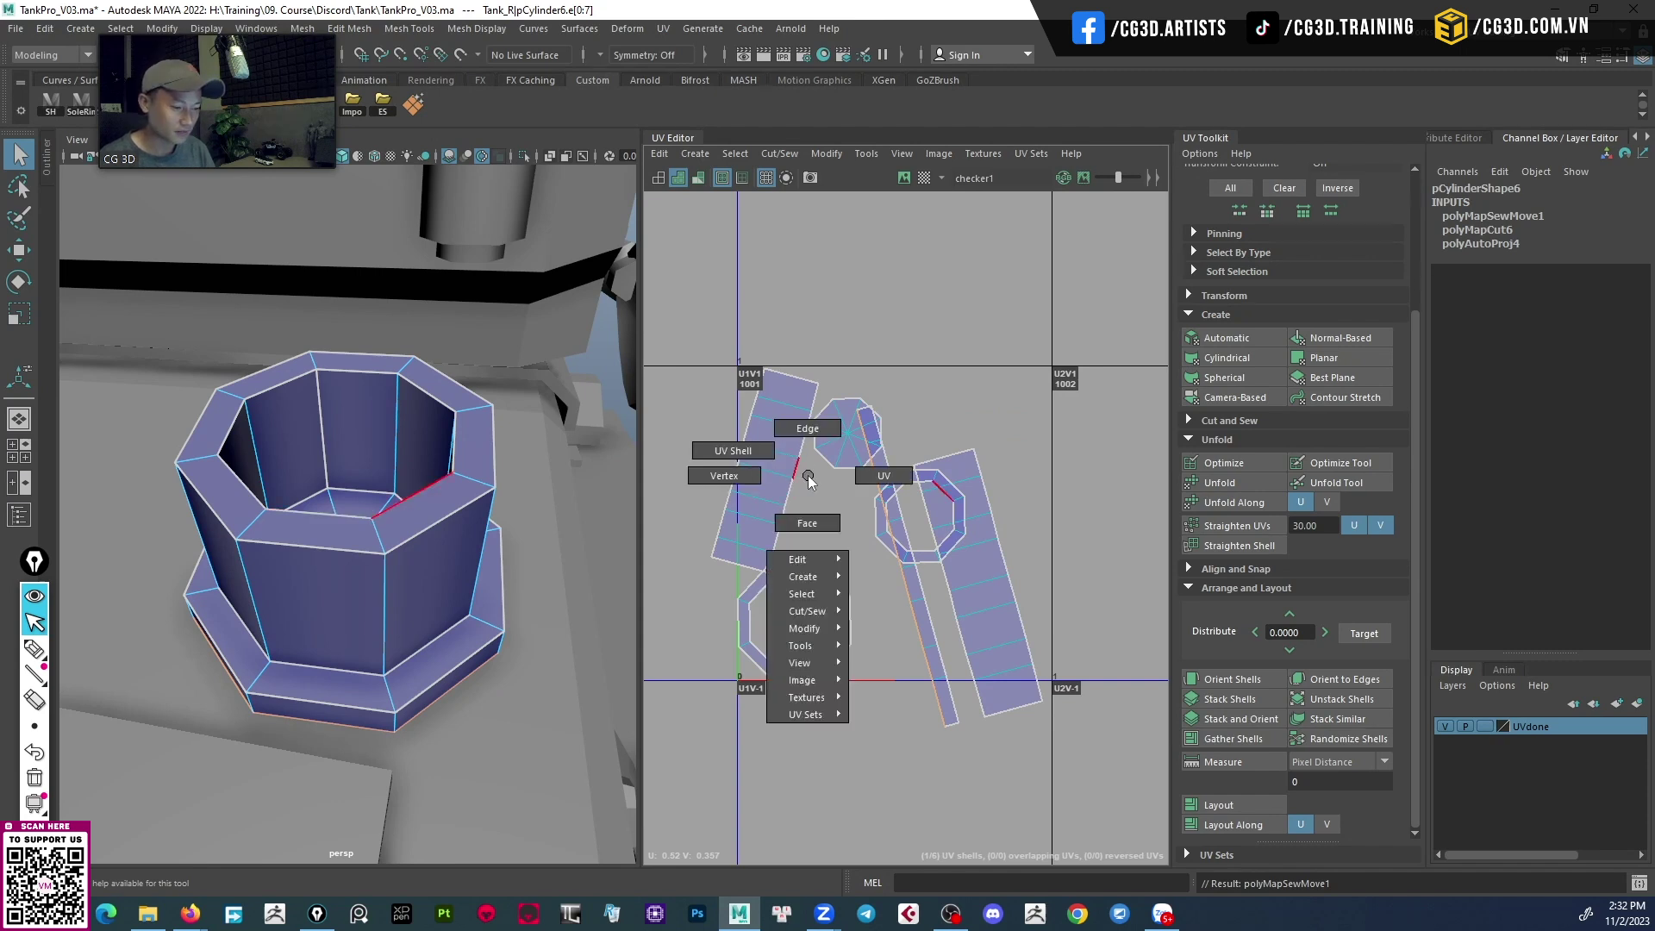
{"action": "left_click", "coordinate": [680, 324]}
{"action": "left_click_drag", "start_coordinate": [1049, 770], "coordinate": [1048, 770]}
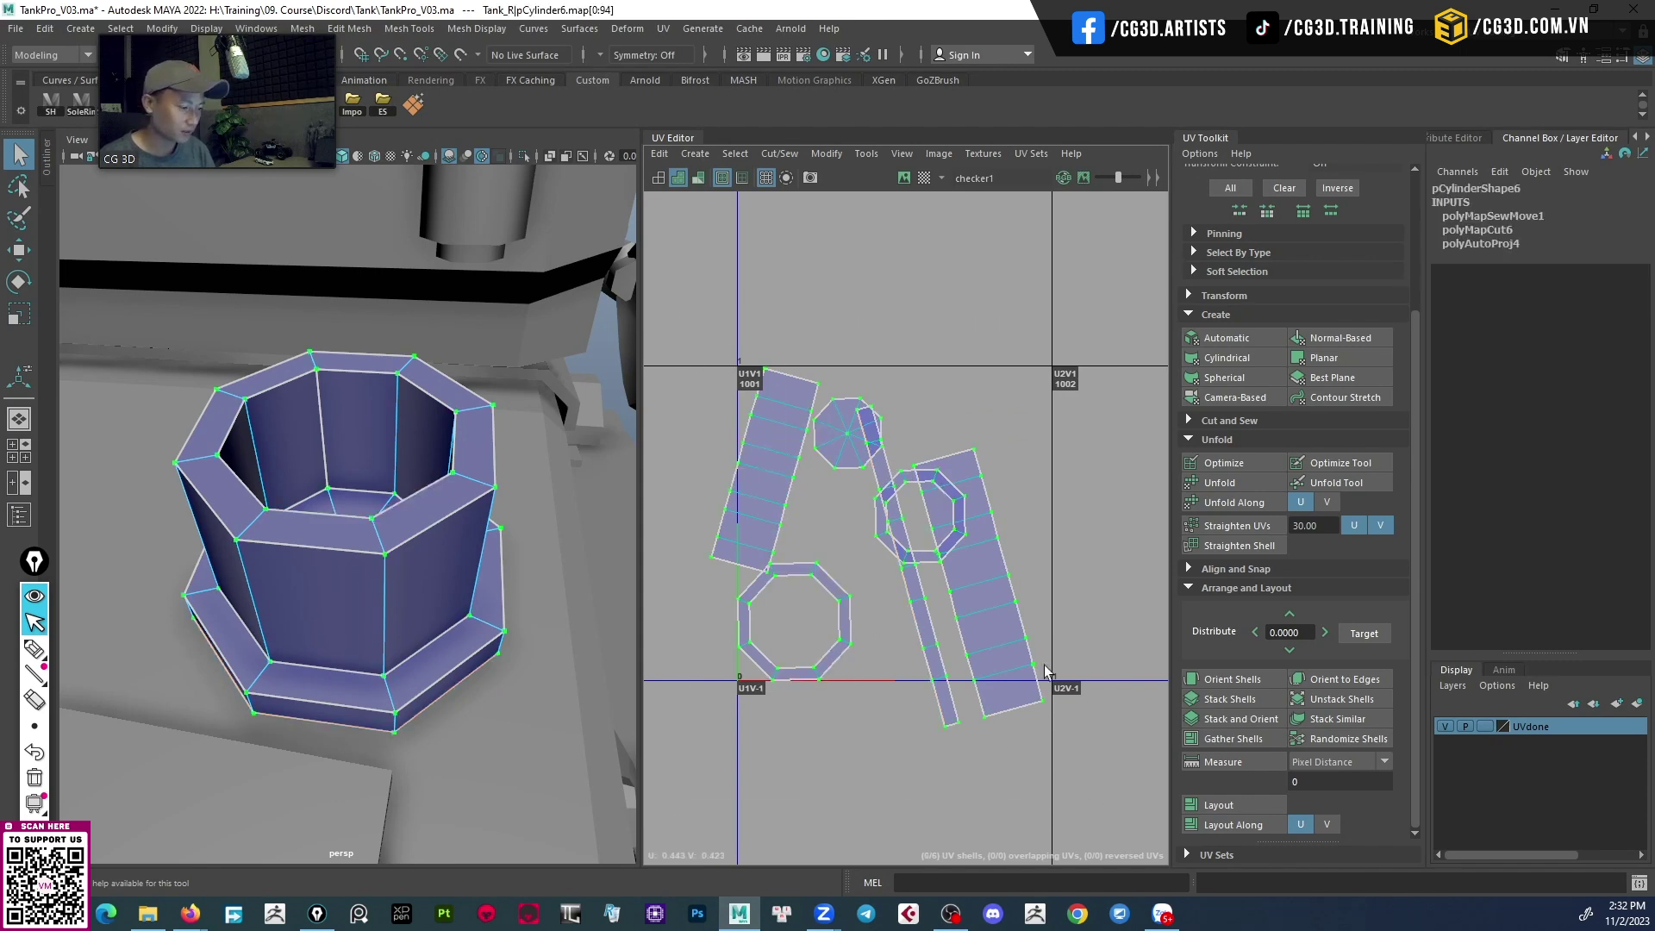
{"action": "left_click", "coordinate": [1228, 483]}
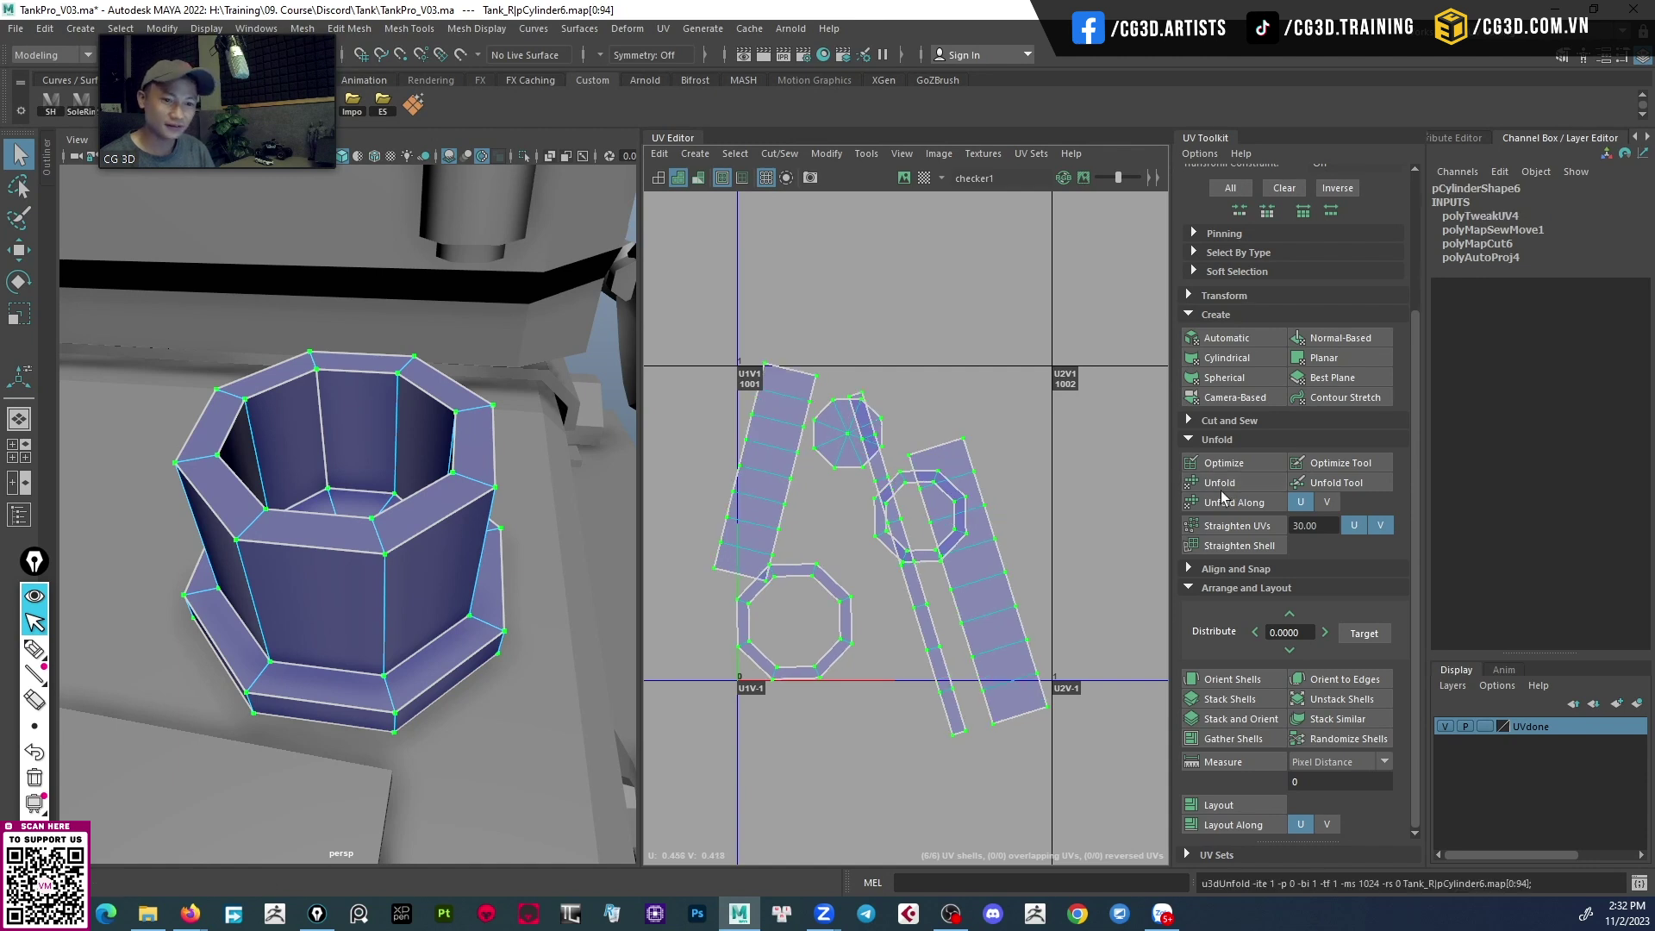
Orient the cylinder's UV shells, pack them into the 0–1 tile and check them with the checker map.
{"action": "left_click", "coordinate": [1231, 681]}
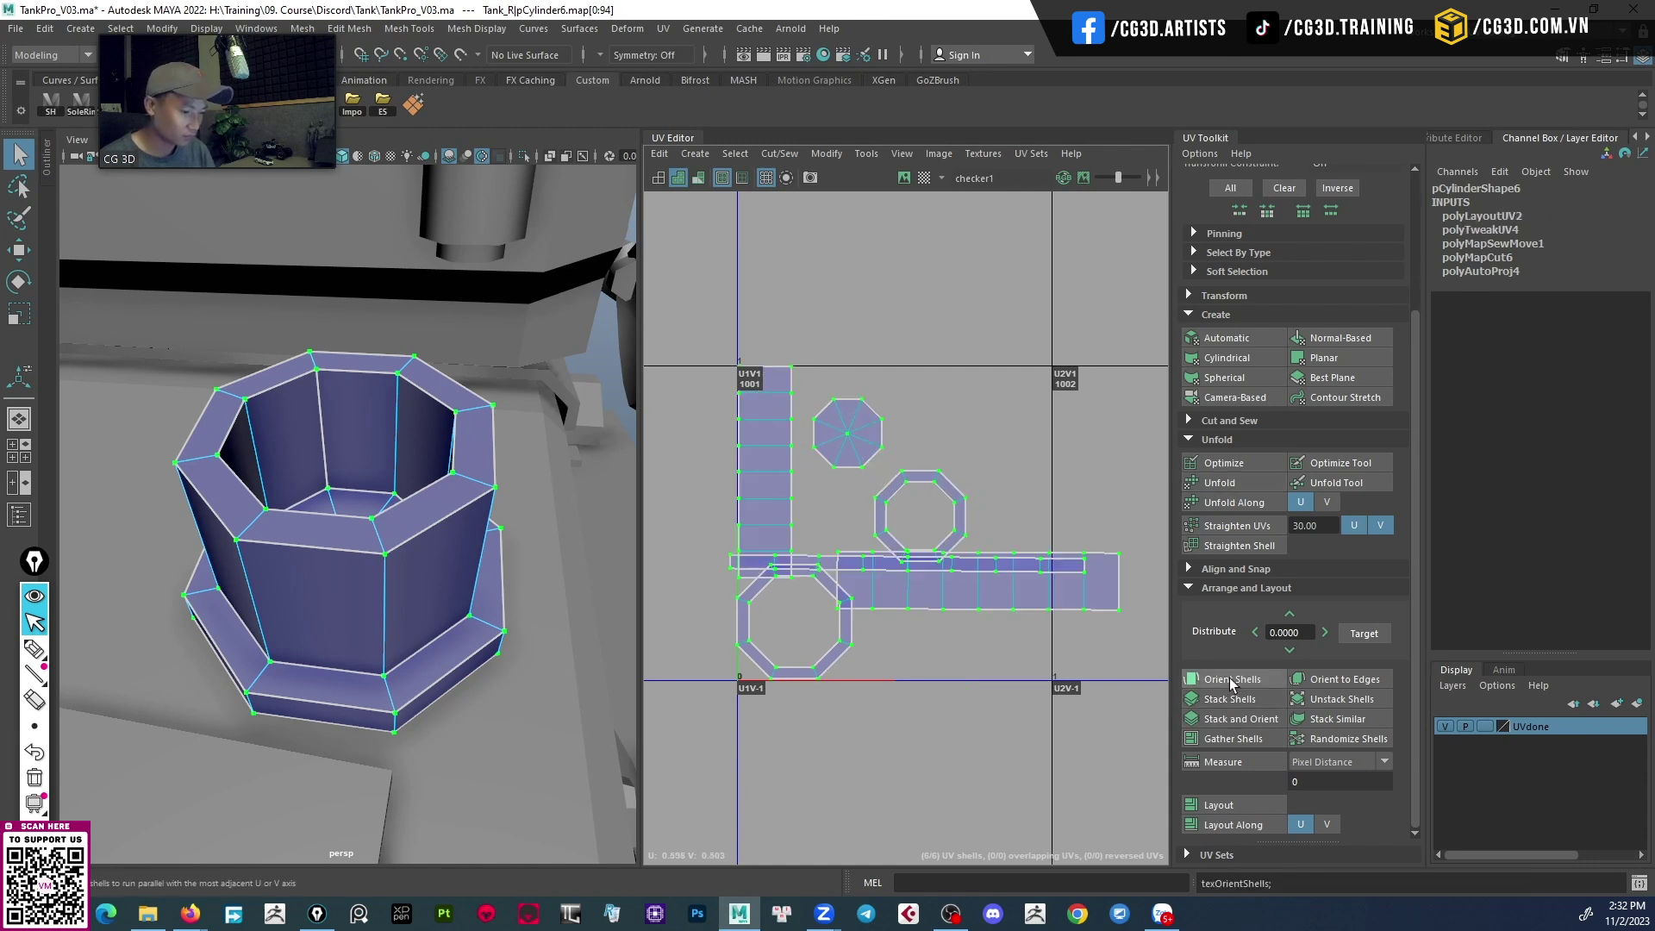
{"action": "left_click", "coordinate": [1235, 806]}
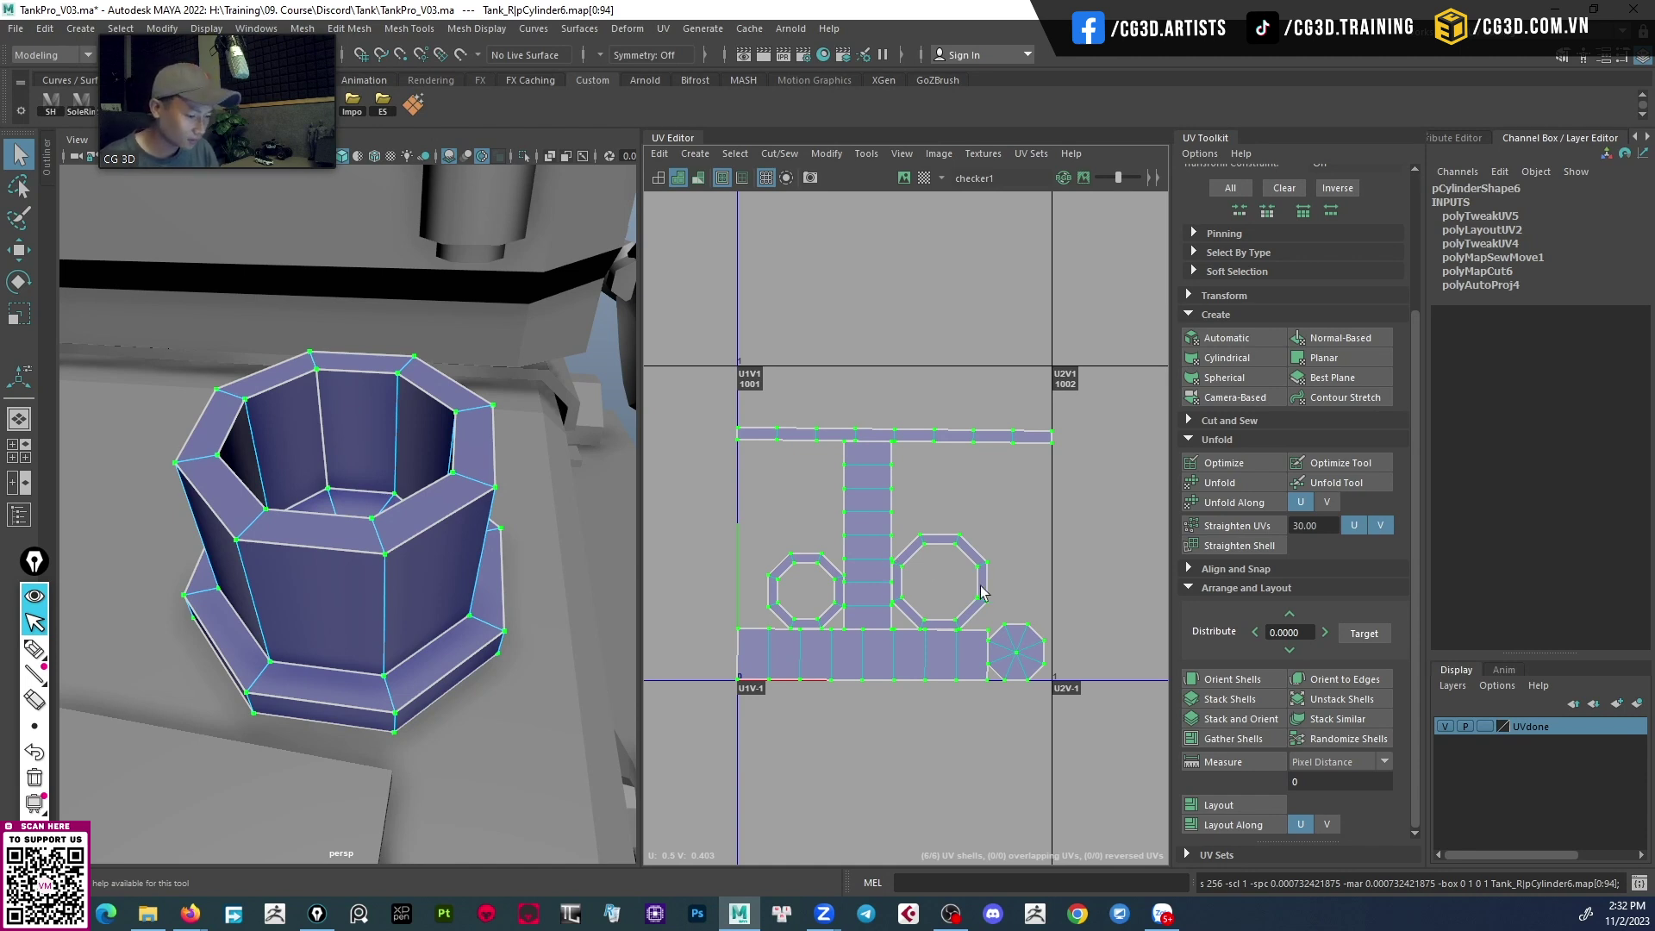
{"action": "scroll", "coordinate": [948, 577], "scroll_direction": "up", "scroll_amount": 2}
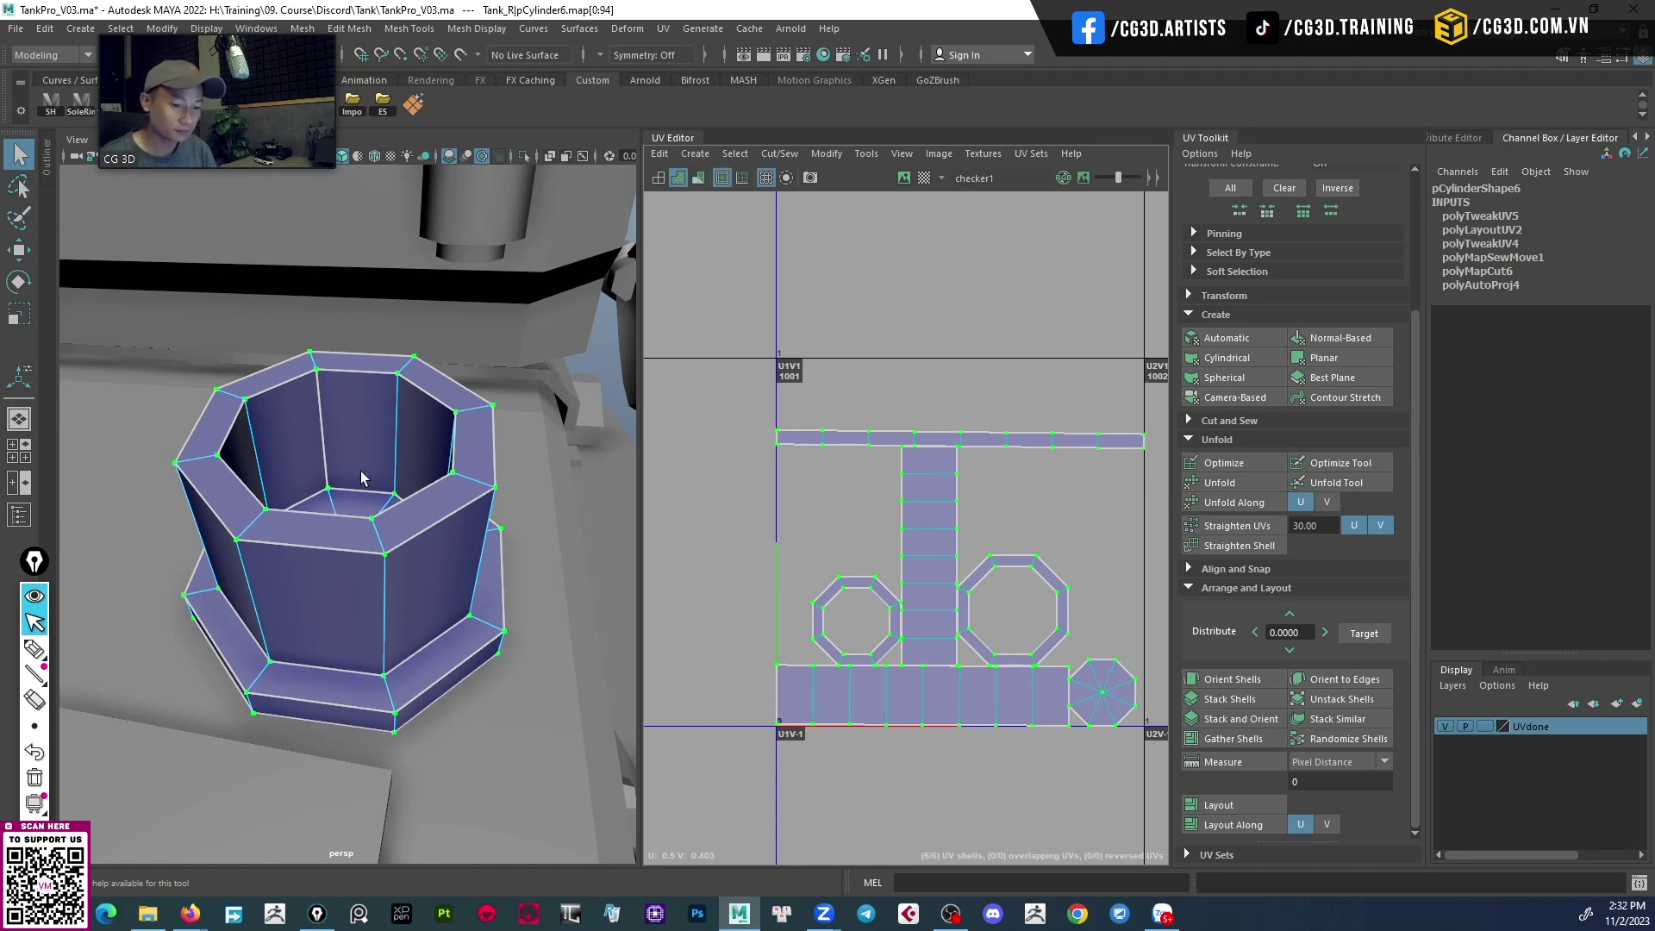
{"action": "left_click_drag", "start_coordinate": [360, 477], "coordinate": [522, 350], "text": "alt"}
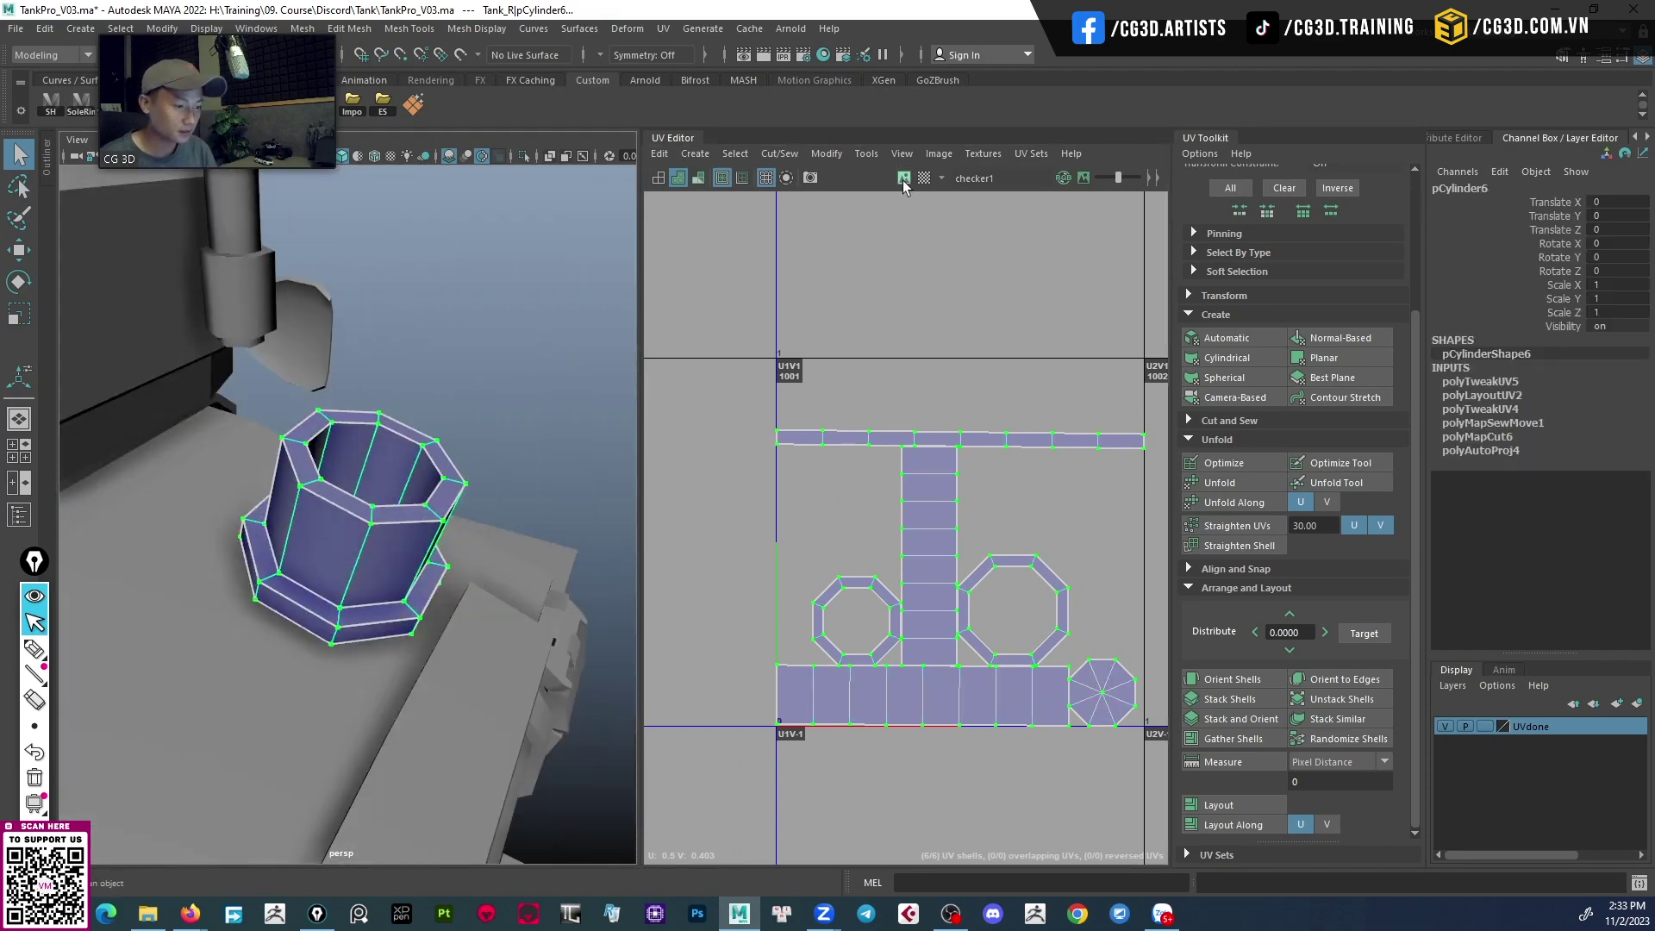
{"action": "left_click", "coordinate": [903, 178]}
{"action": "mouse_move", "coordinate": [405, 483]}
{"action": "left_mouse_down", "text": "alt"}
{"action": "mouse_move", "coordinate": [460, 518]}
{"action": "mouse_move", "coordinate": [164, 543]}
{"action": "mouse_move", "coordinate": [346, 597]}
{"action": "mouse_move", "coordinate": [514, 380]}
{"action": "left_mouse_up", "text": "alt"}
{"action": "left_click_drag", "start_coordinate": [546, 311], "coordinate": [479, 413]}
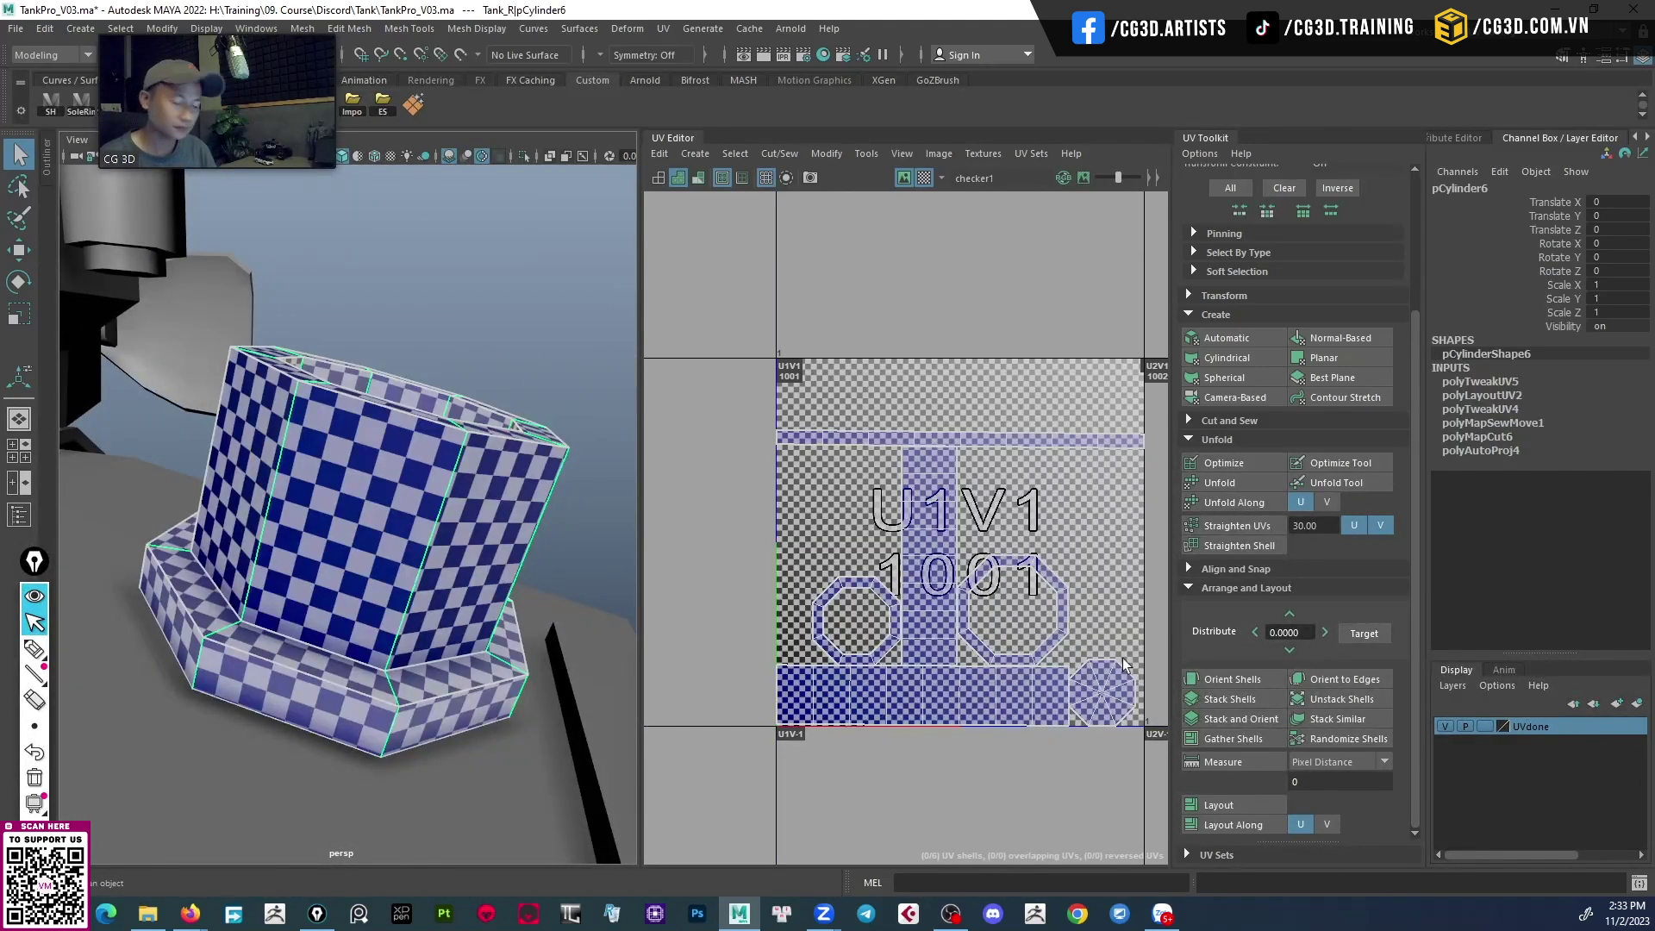
Add the cylinder to the UVdone layer, hide that layer and clear the selection.
{"action": "right_click", "coordinate": [1542, 730]}
{"action": "left_click", "coordinate": [1518, 573]}
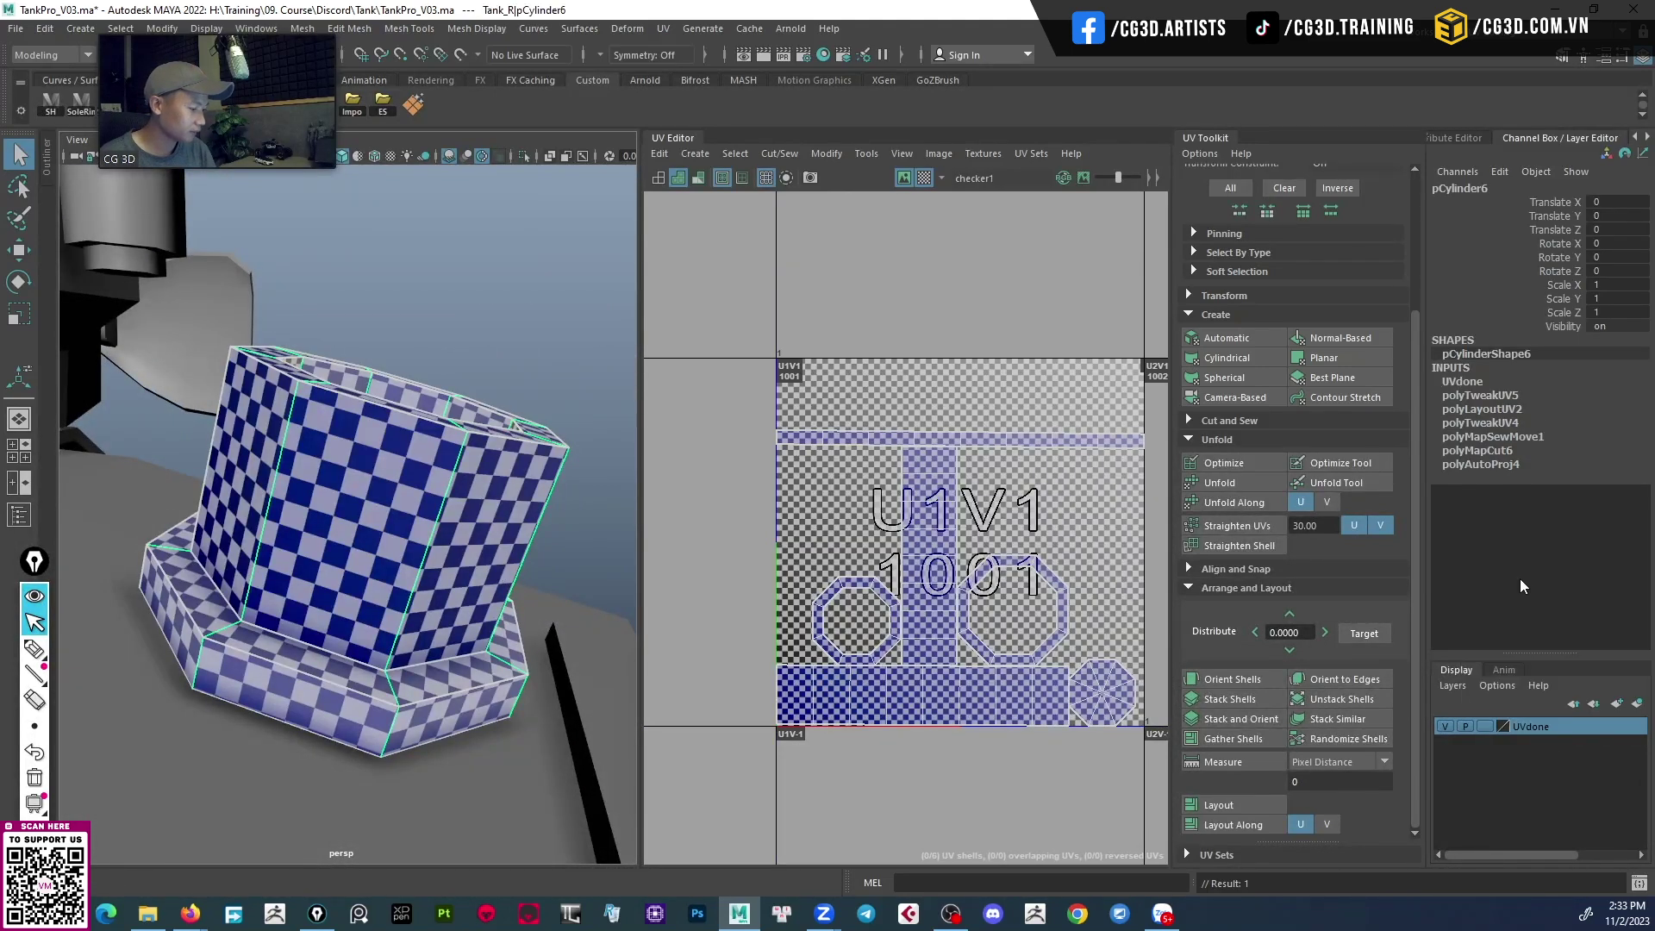
{"action": "left_click", "coordinate": [1446, 726]}
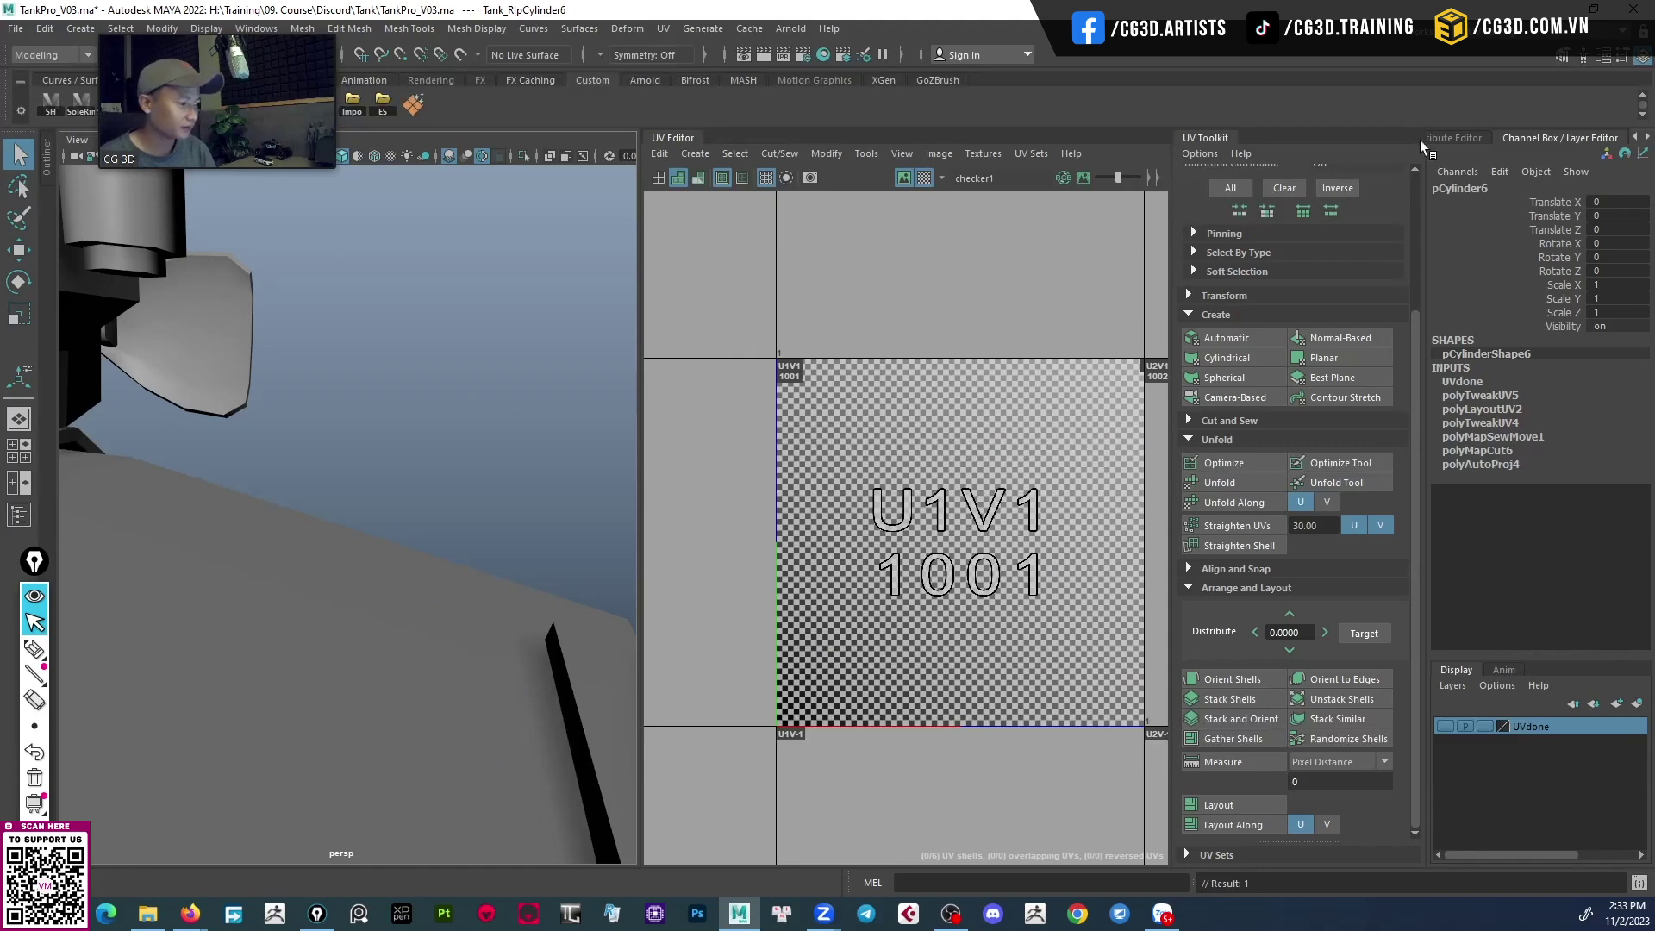
{"action": "left_click", "coordinate": [480, 337]}
Select a tank part group in the Outliner, then pick the hexagonal wheel pieces to unwrap.
{"action": "left_click", "coordinate": [48, 168]}
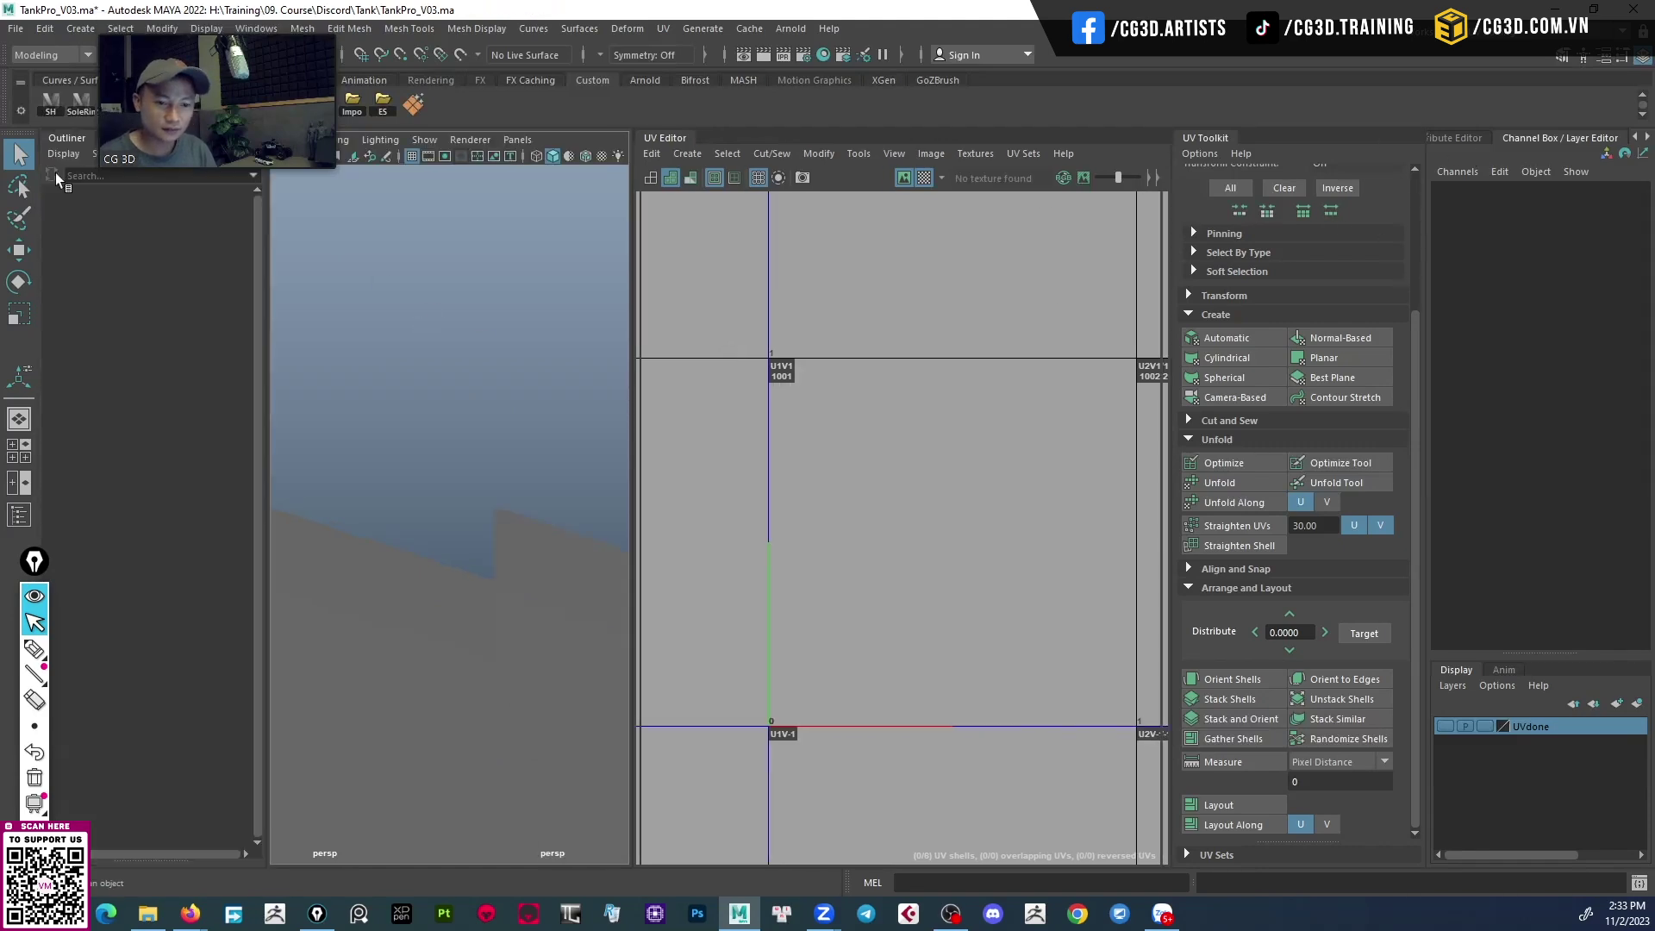
{"action": "left_click", "coordinate": [148, 279]}
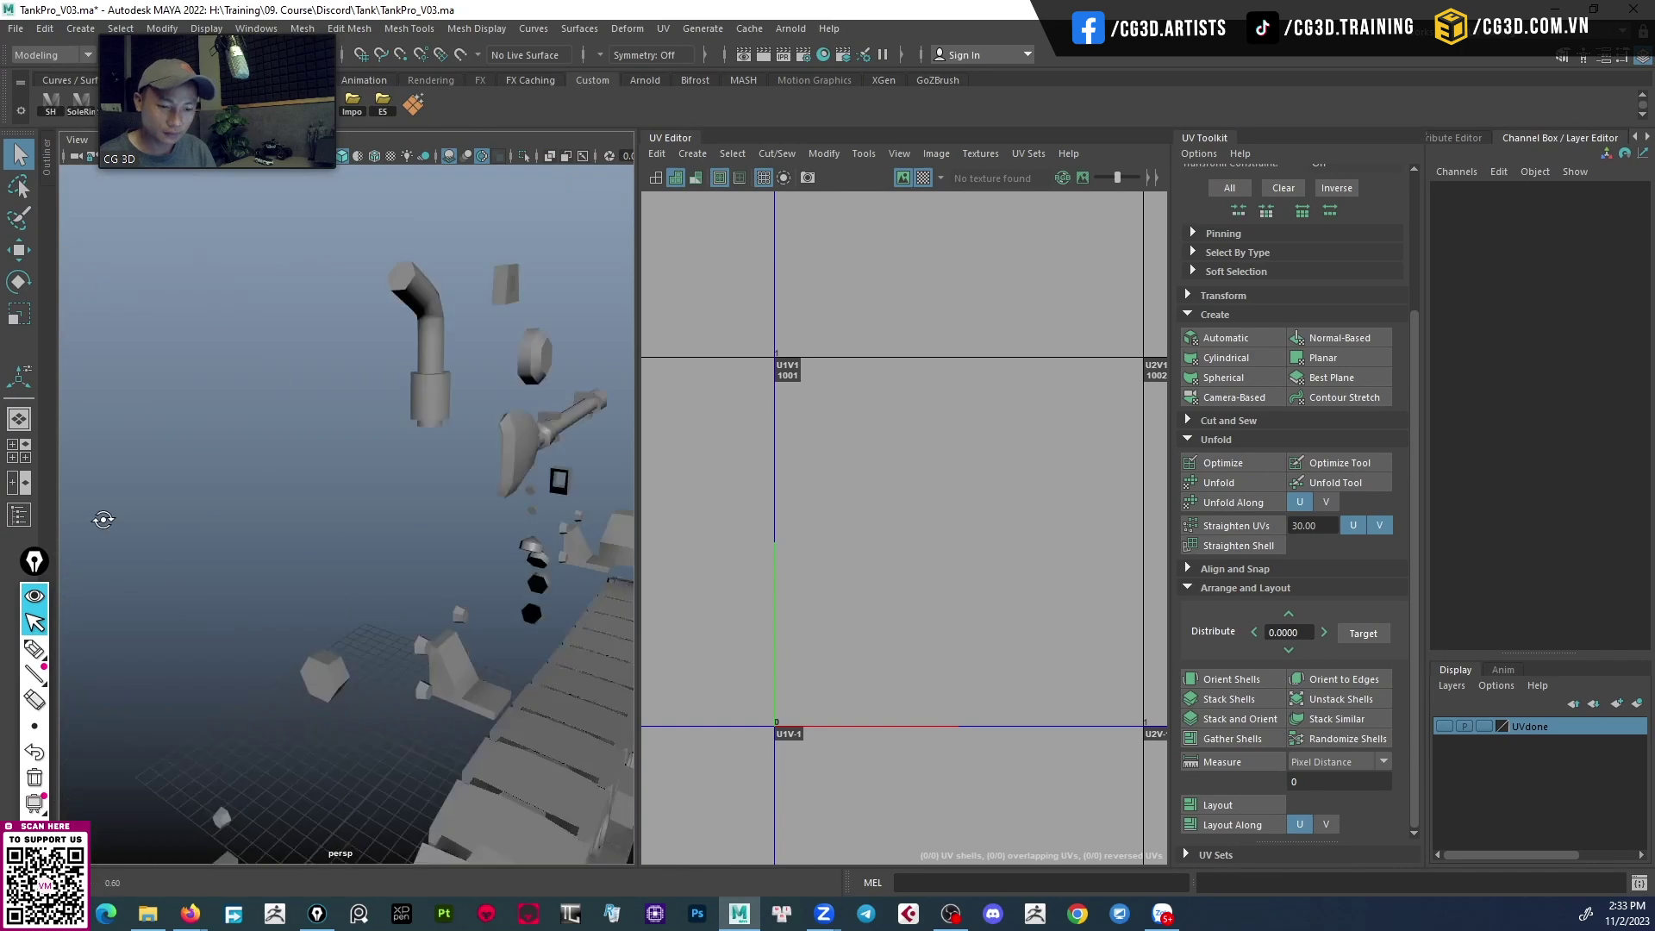
{"action": "left_click_drag", "start_coordinate": [437, 402], "coordinate": [322, 670], "text": "alt"}
{"action": "left_click", "coordinate": [323, 670]}
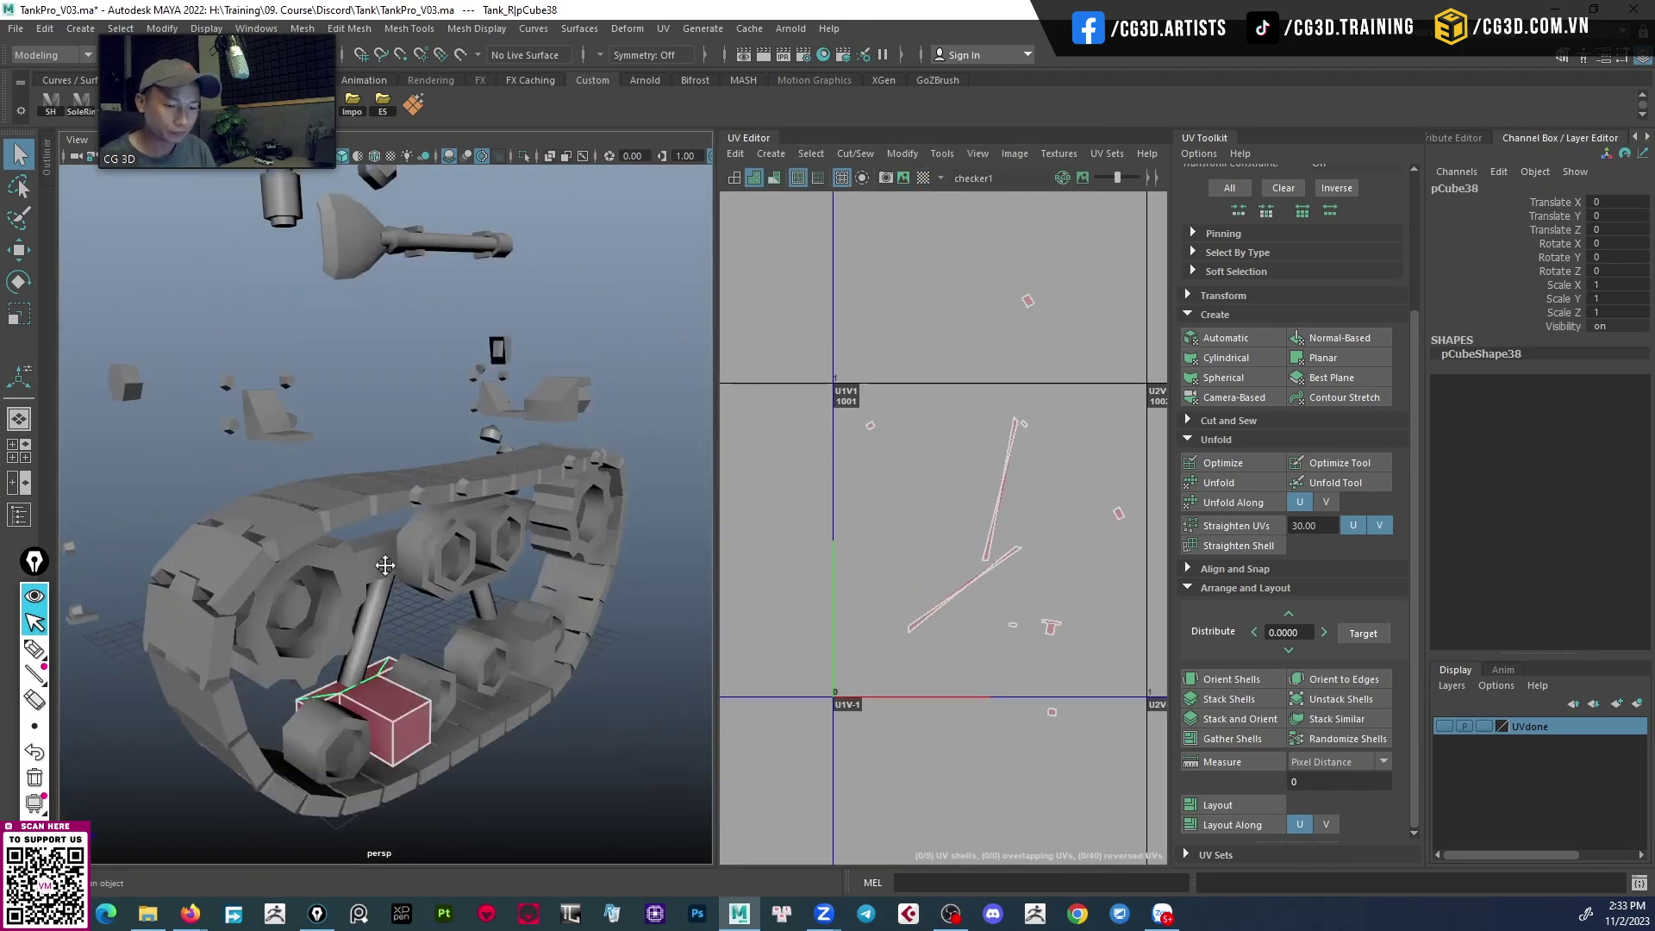
{"action": "scroll", "coordinate": [372, 472], "scroll_direction": "up", "scroll_amount": 5}
{"action": "left_click", "coordinate": [372, 472]}
{"action": "scroll", "coordinate": [373, 472], "scroll_direction": "down", "scroll_amount": 5}
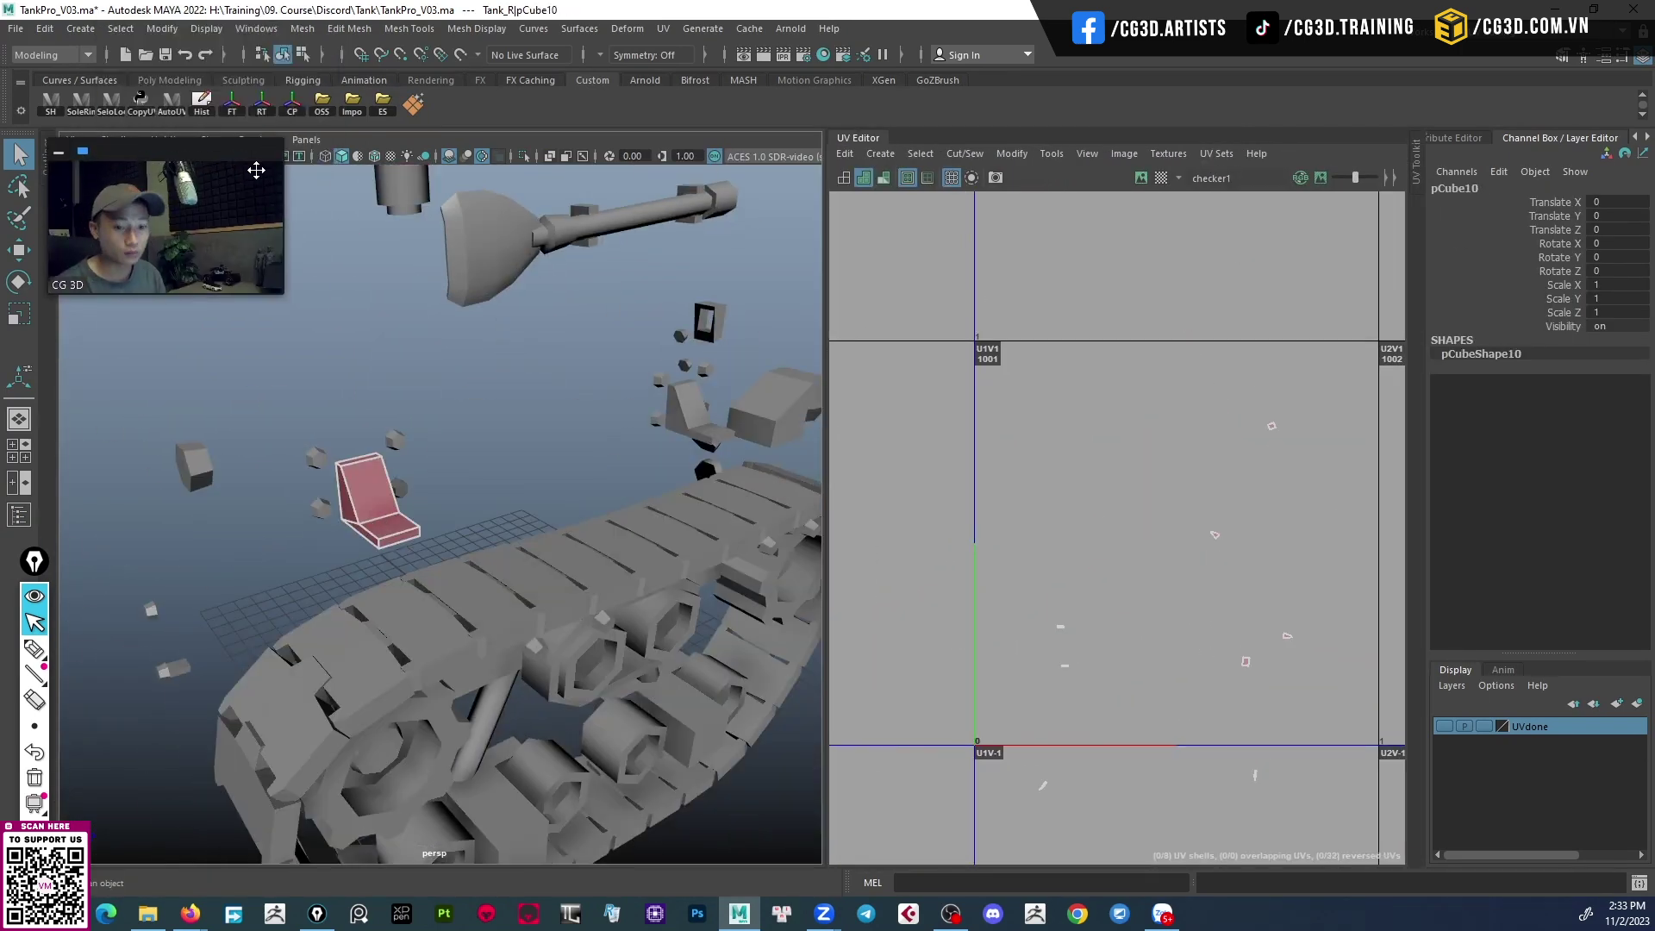
{"action": "scroll", "coordinate": [377, 593], "scroll_direction": "up", "scroll_amount": 5}
{"action": "left_click_drag", "start_coordinate": [824, 517], "coordinate": [669, 517]}
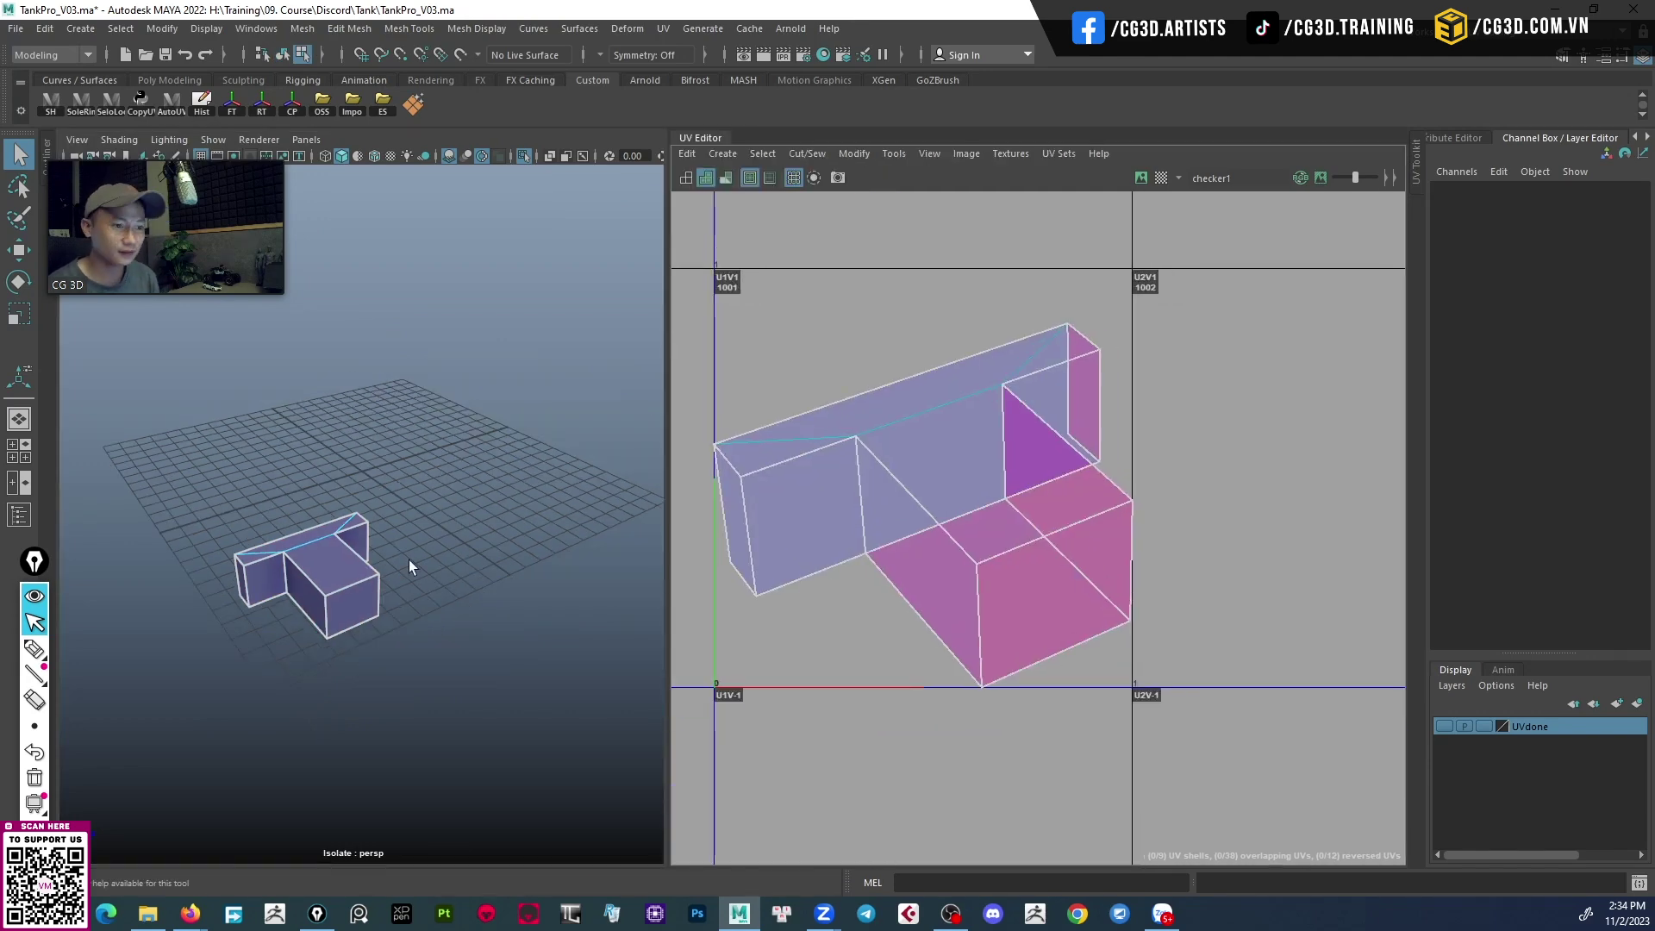
{"action": "left_click", "coordinate": [948, 543]}
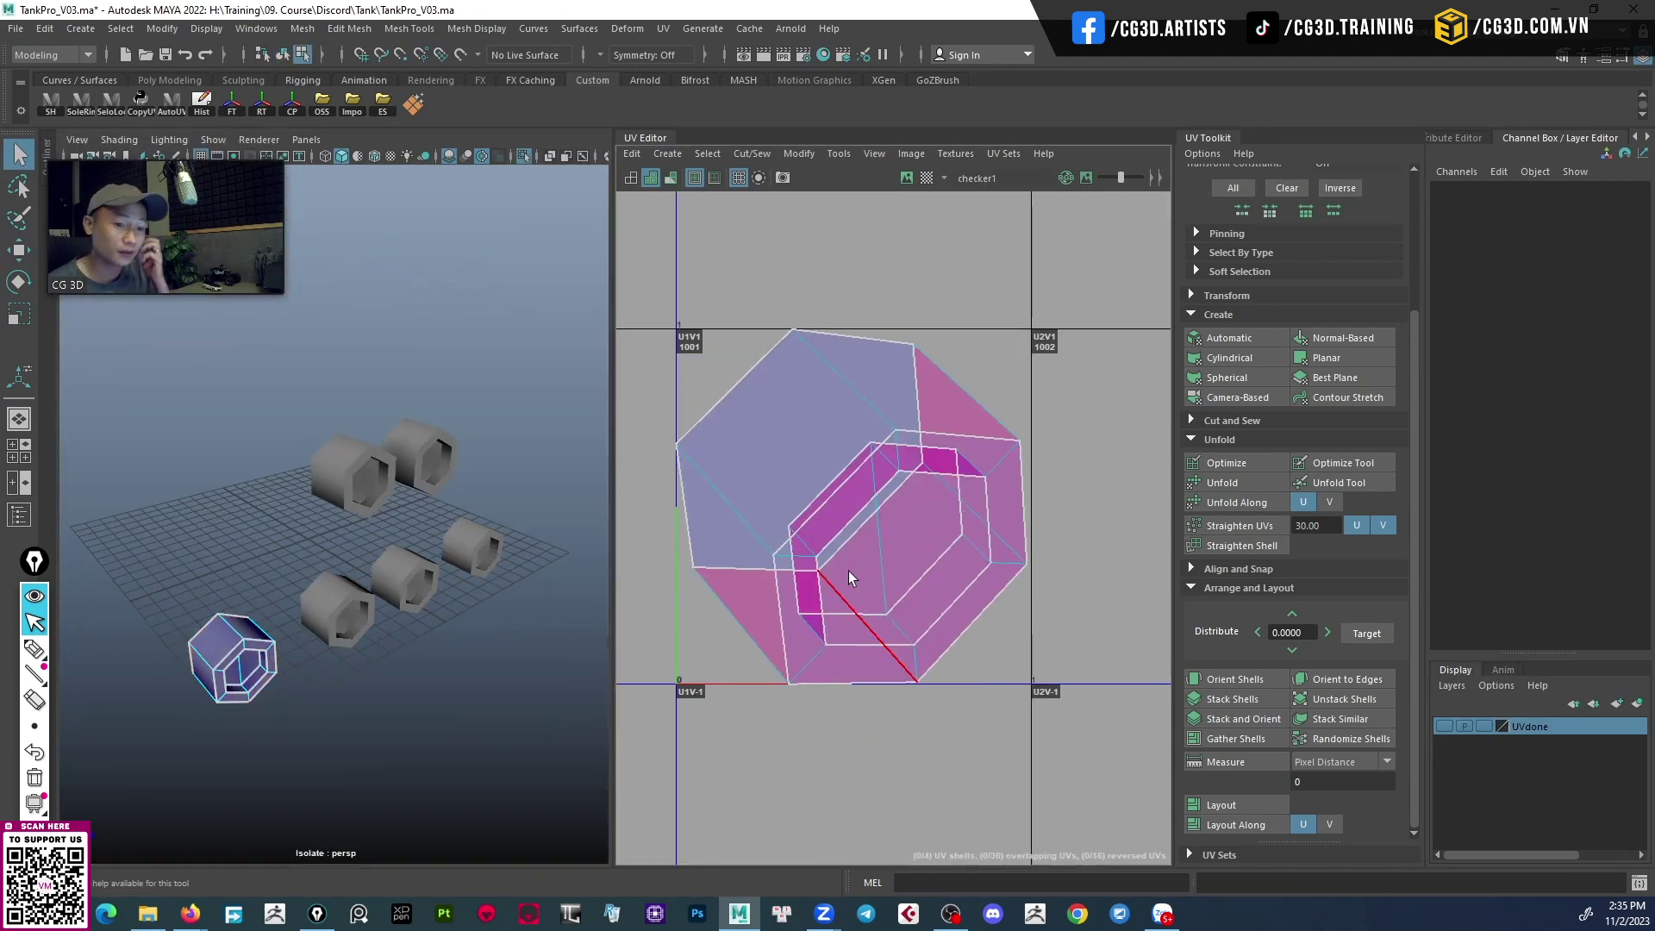
Cut the hexagonal wheel's edges and lay out the gear's UV shells without overlaps.
{"action": "scroll", "coordinate": [233, 655], "scroll_direction": "up", "scroll_amount": 5}
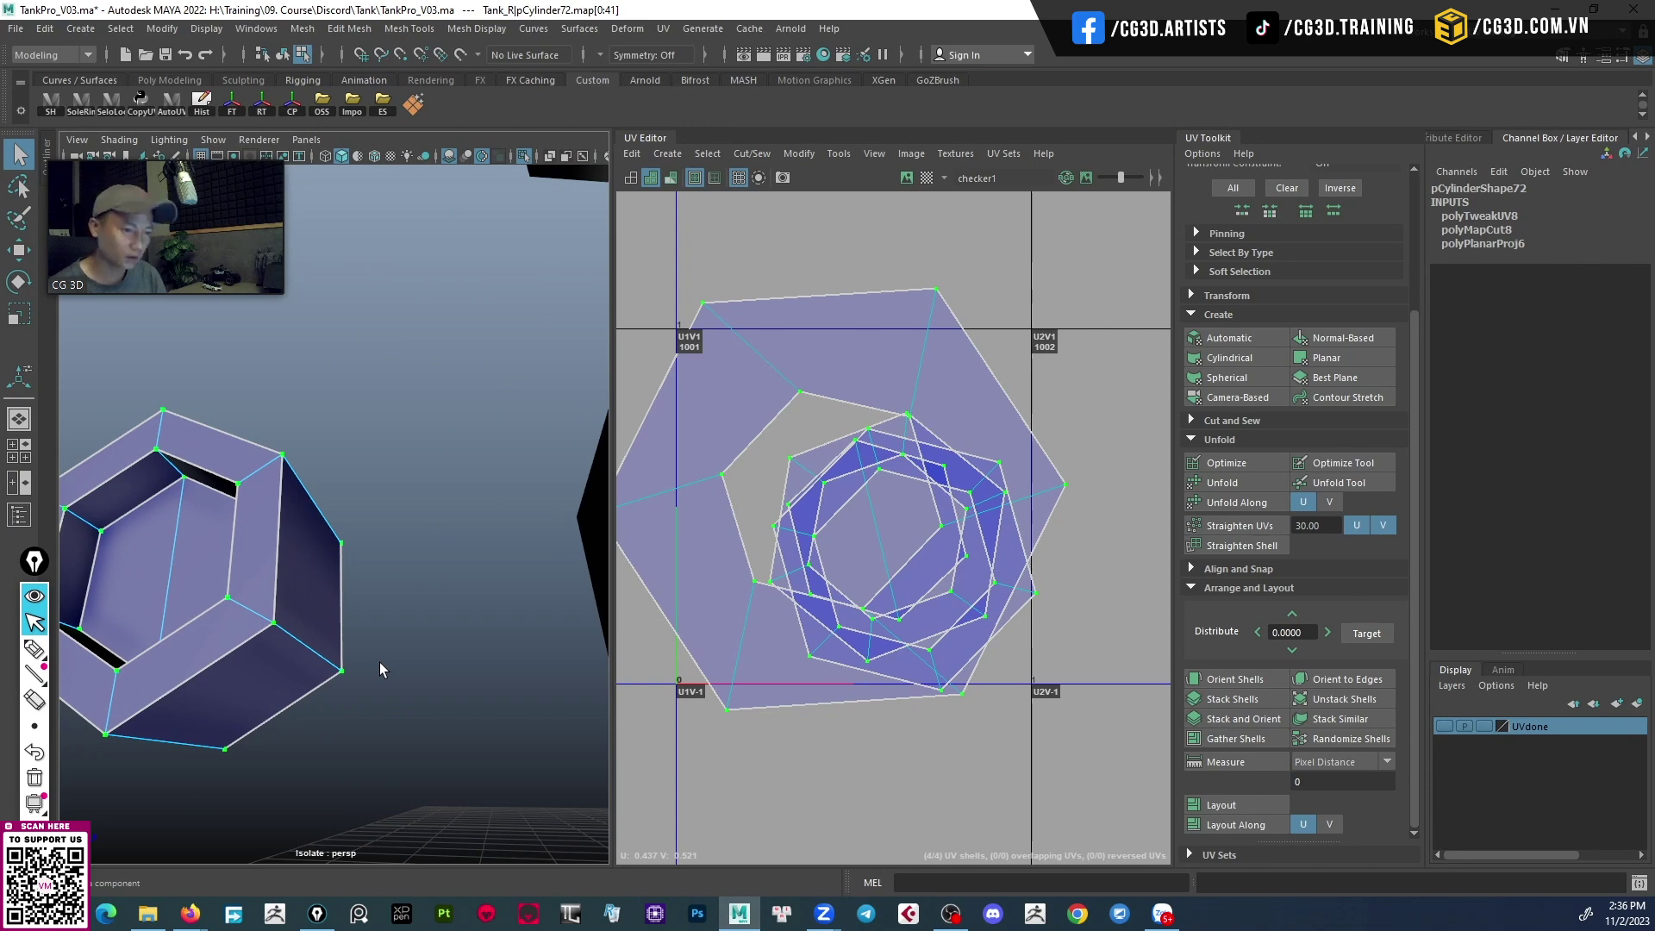
{"action": "left_click_drag", "start_coordinate": [380, 662], "coordinate": [307, 565], "text": "alt"}
{"action": "left_click", "coordinate": [345, 562]}
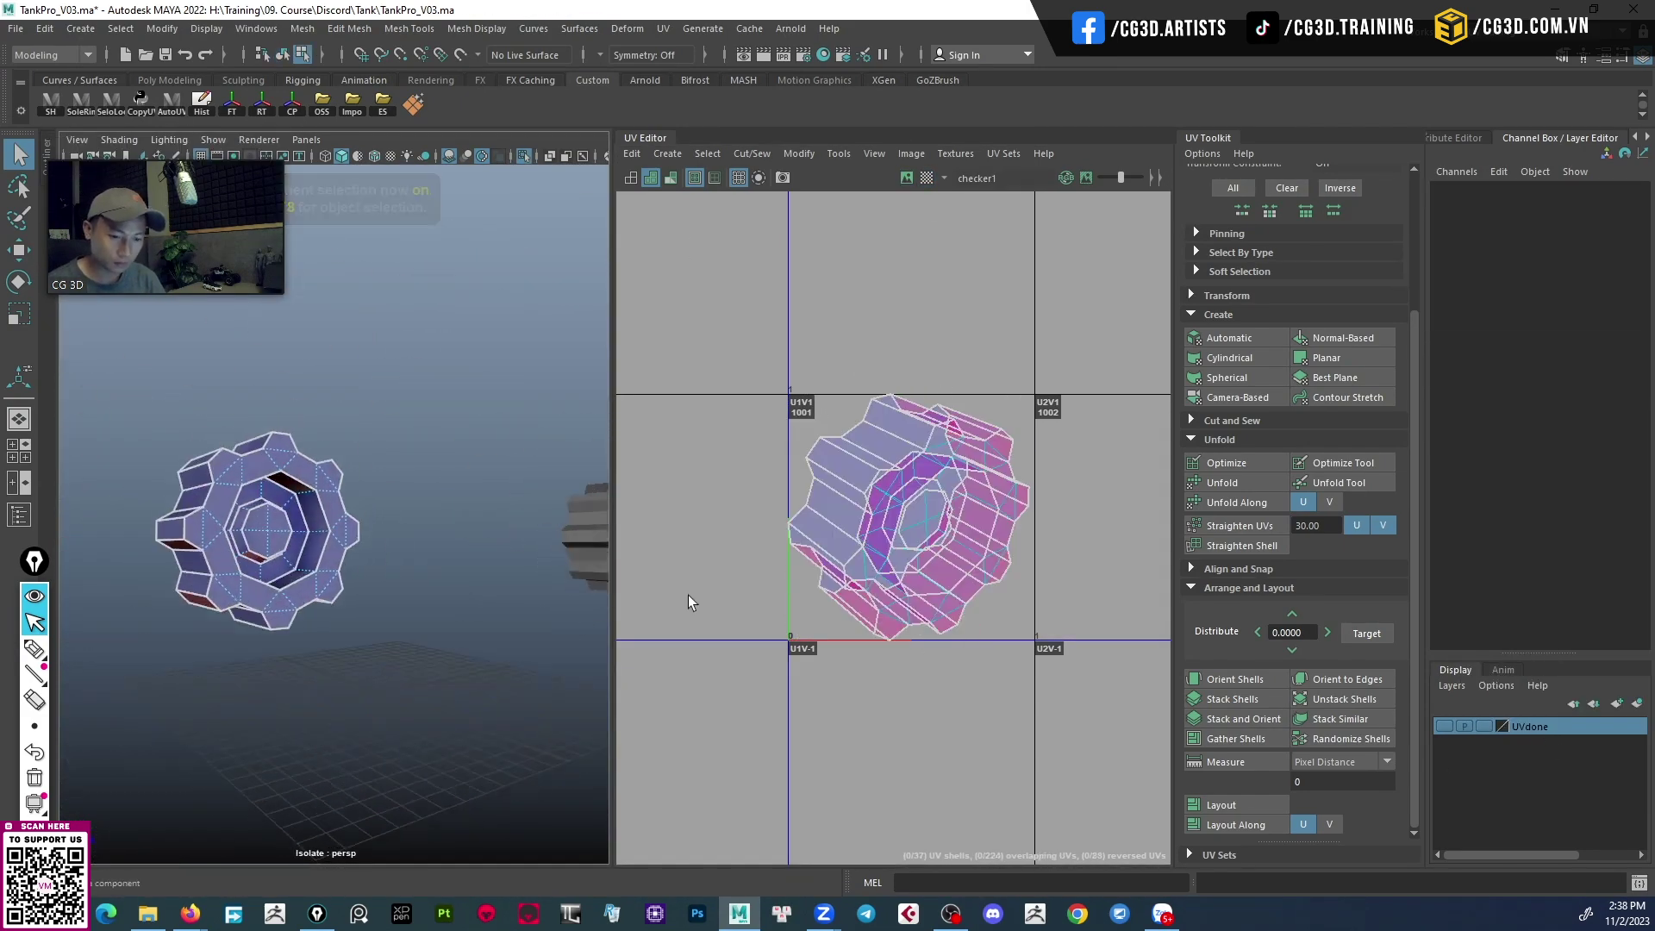
{"action": "left_click", "coordinate": [1225, 804]}
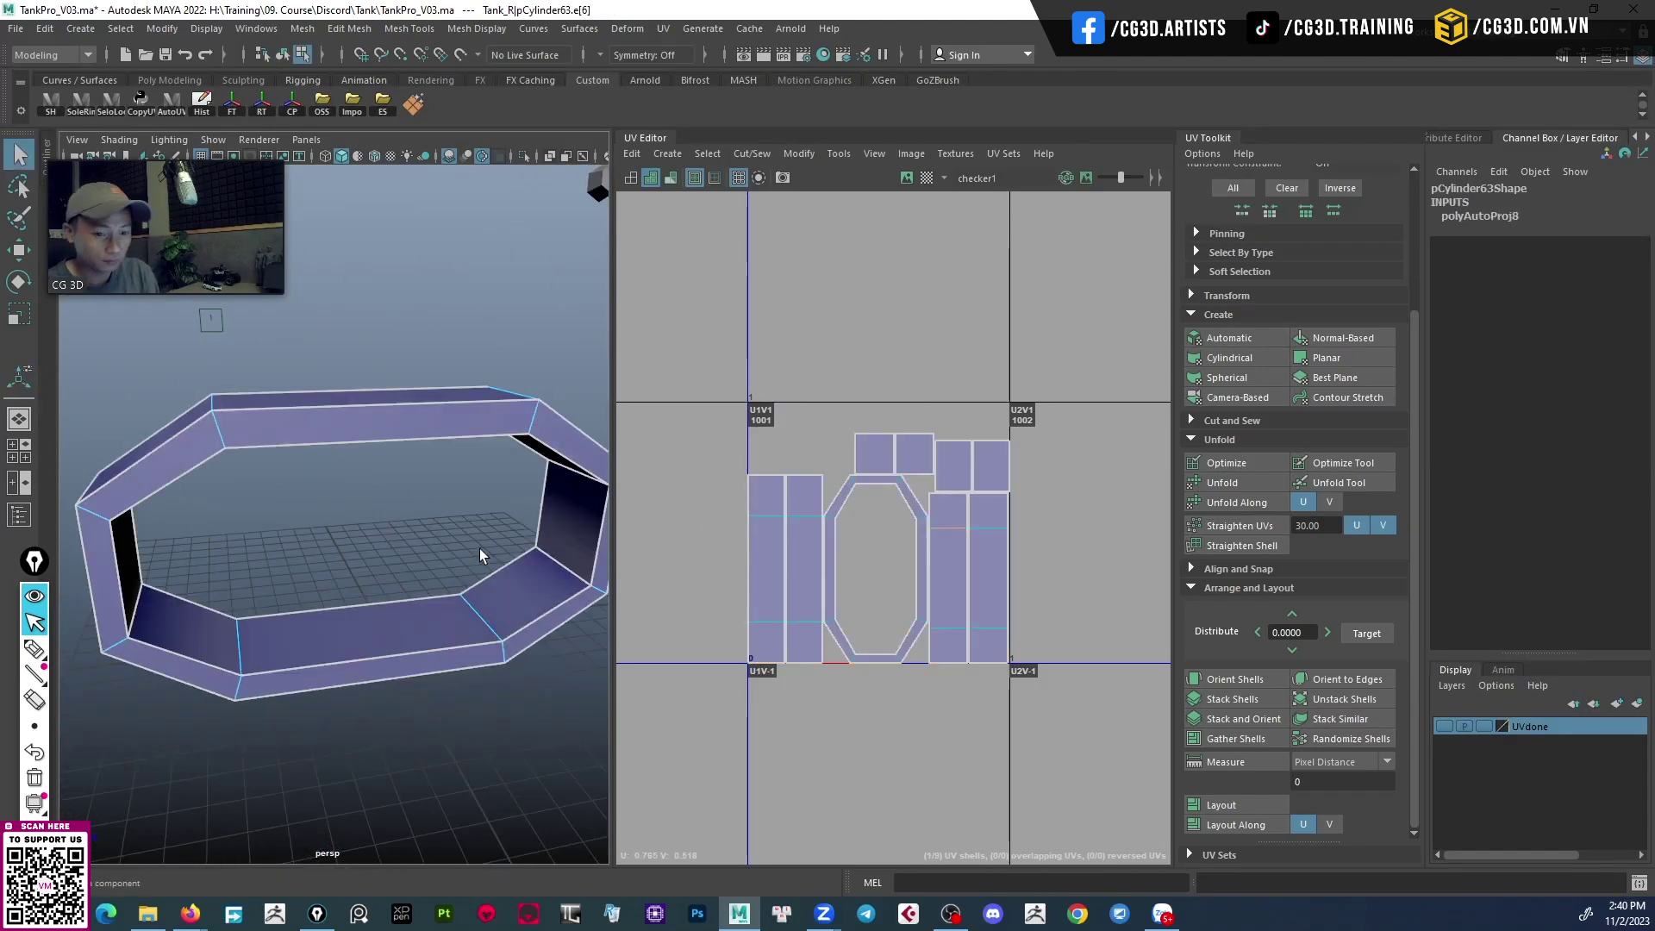
Select the long barrel pipe, isolate it with Ctrl+1 and frame it in view.
{"action": "left_click_drag", "start_coordinate": [318, 630], "coordinate": [369, 513], "text": "alt"}
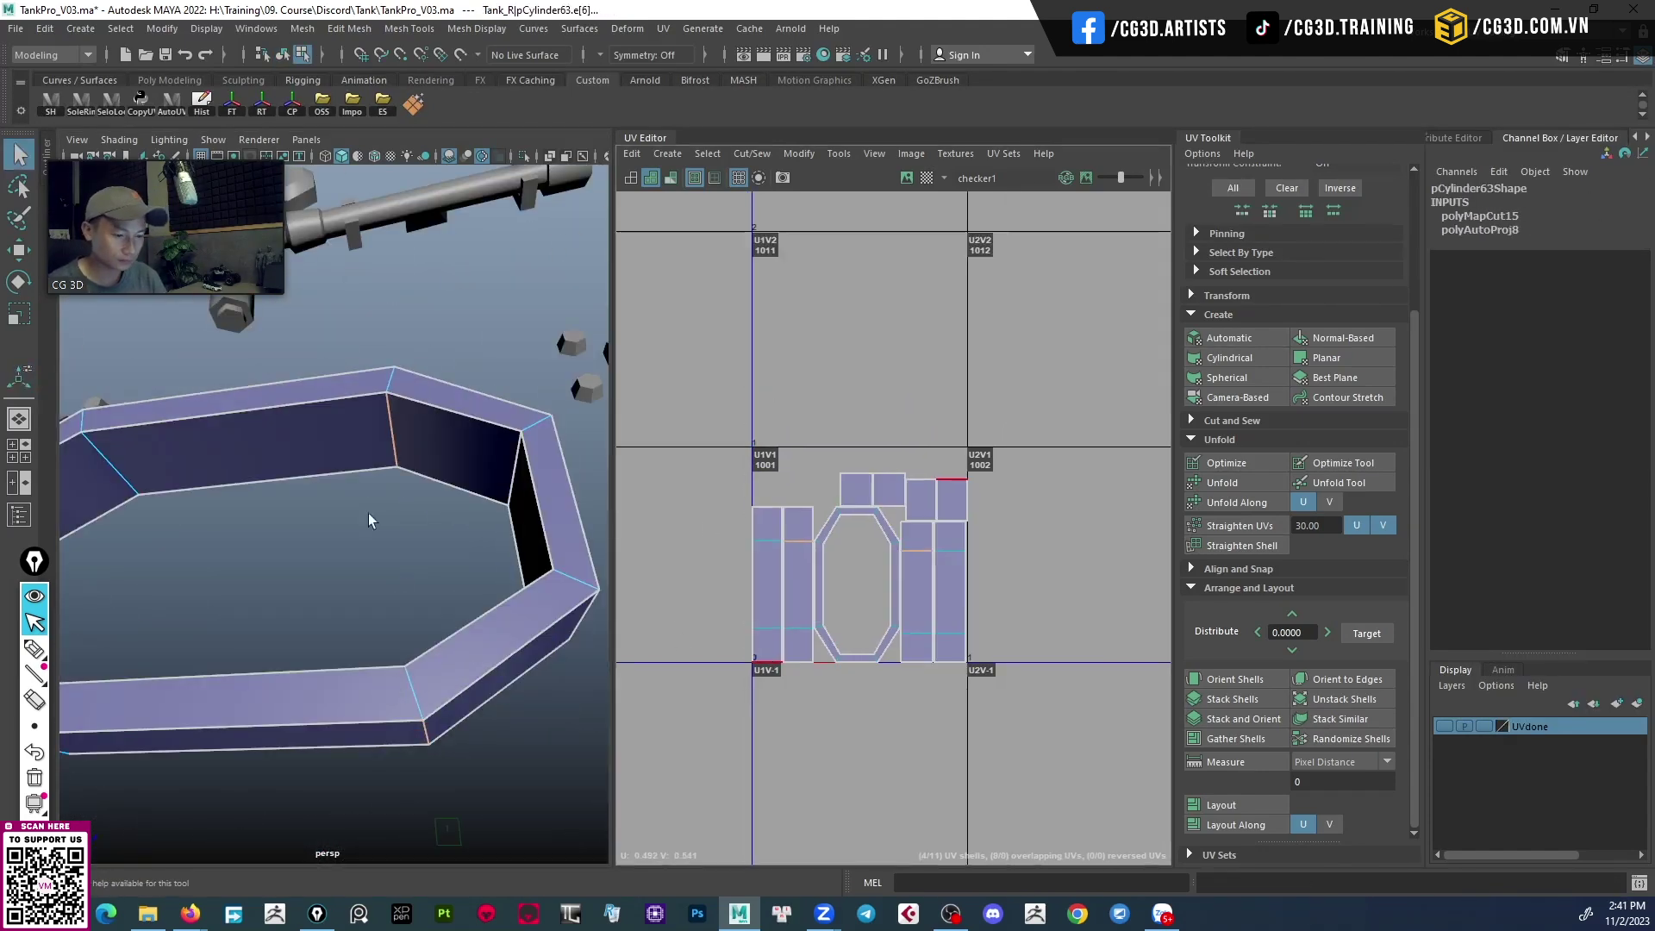
{"action": "left_click", "coordinate": [431, 173]}
{"action": "scroll", "coordinate": [400, 570], "scroll_direction": "down", "scroll_amount": 5}
{"action": "key", "text": "ctrl+1"}
{"action": "key", "text": "f"}
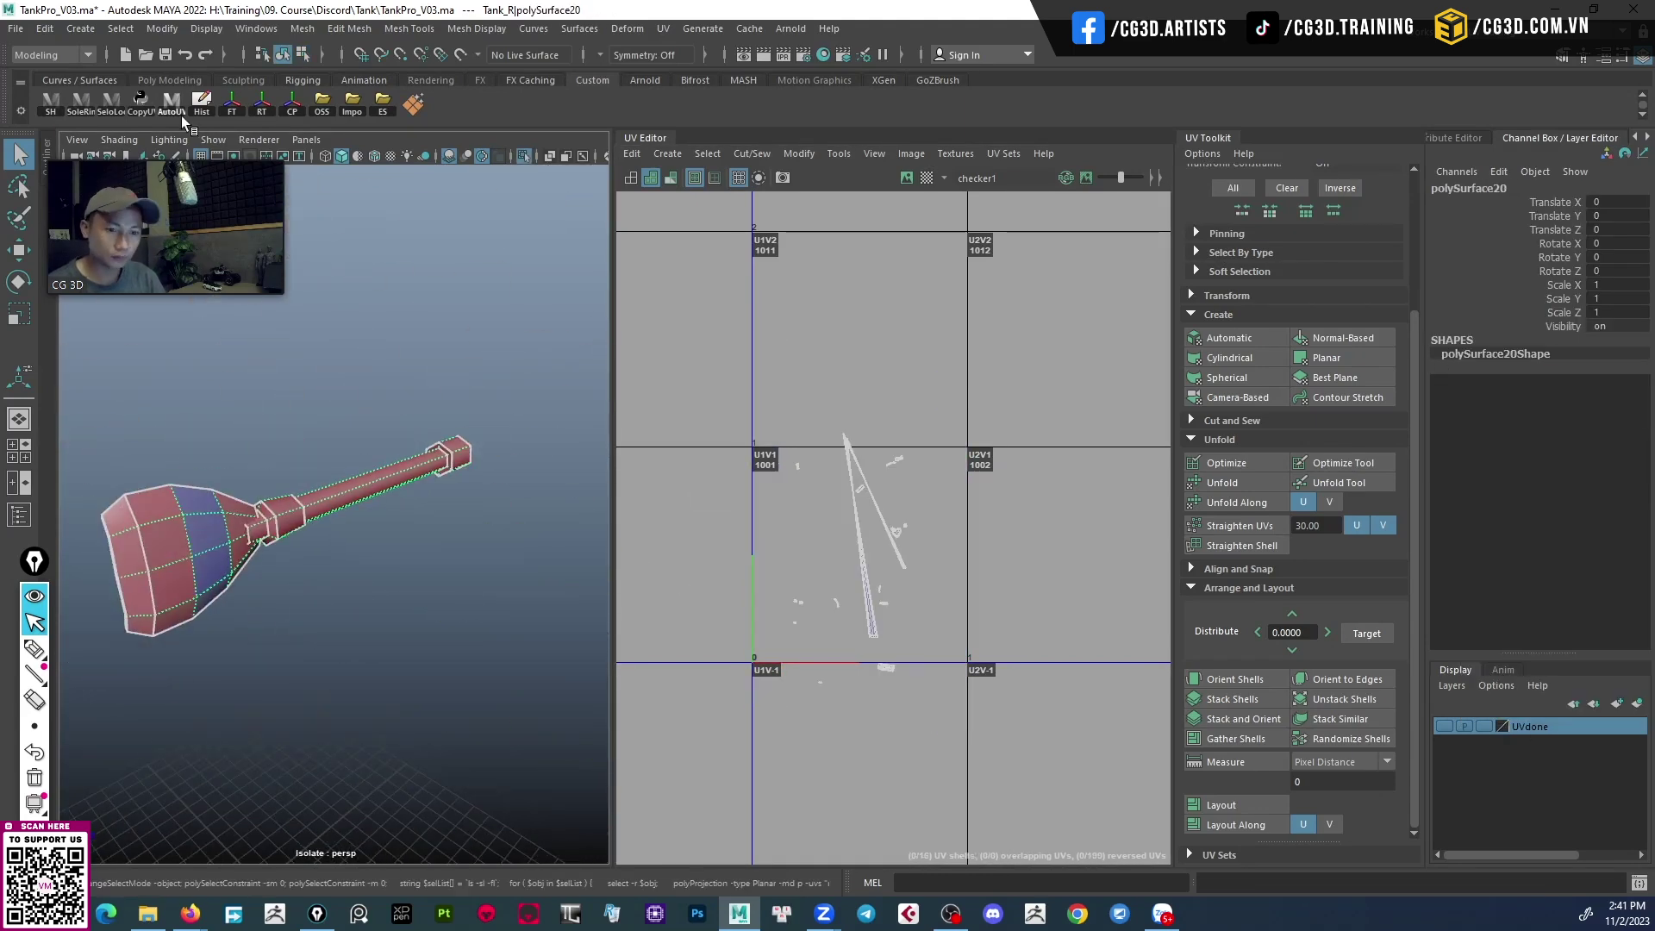
{"action": "mouse_move", "coordinate": [567, 583]}
{"action": "left_mouse_down", "text": "alt"}
{"action": "mouse_move", "coordinate": [467, 593]}
{"action": "mouse_move", "coordinate": [500, 552]}
{"action": "left_mouse_up", "text": "alt"}
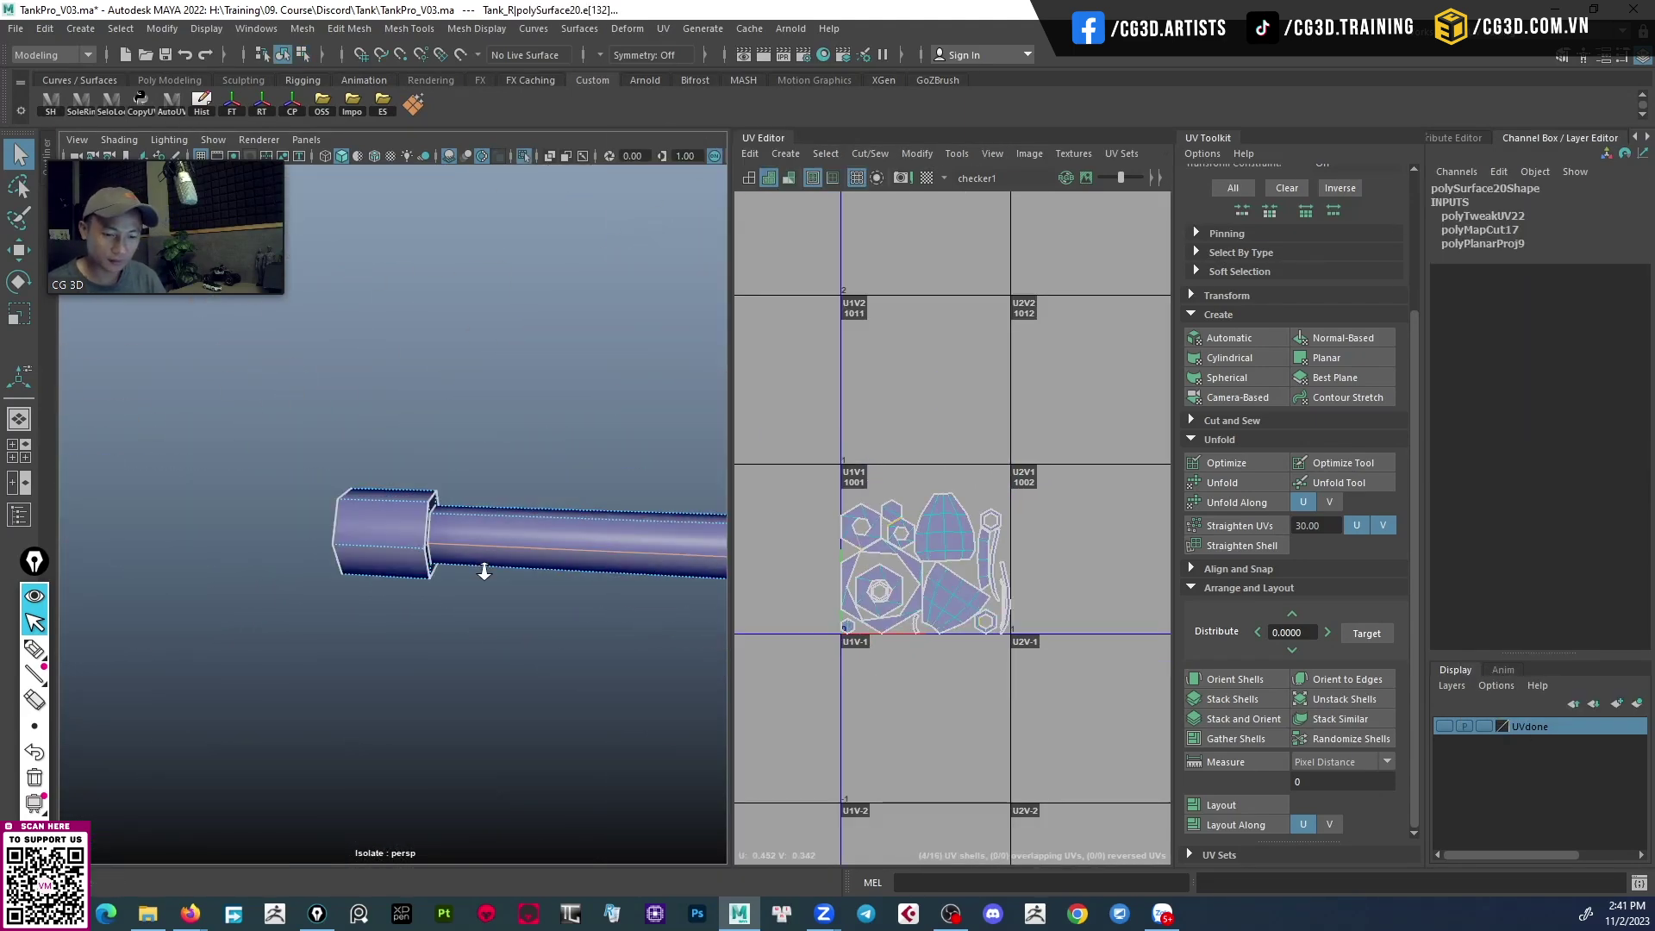
Lay out the pipe's UVs in the 0–1 tile, check them with the checker, and sew its shells.
{"action": "left_click_drag", "start_coordinate": [828, 449], "coordinate": [1017, 638]}
{"action": "left_click", "coordinate": [1221, 805]}
{"action": "left_click", "coordinate": [927, 178]}
{"action": "scroll", "coordinate": [428, 449], "scroll_direction": "up", "scroll_amount": 5}
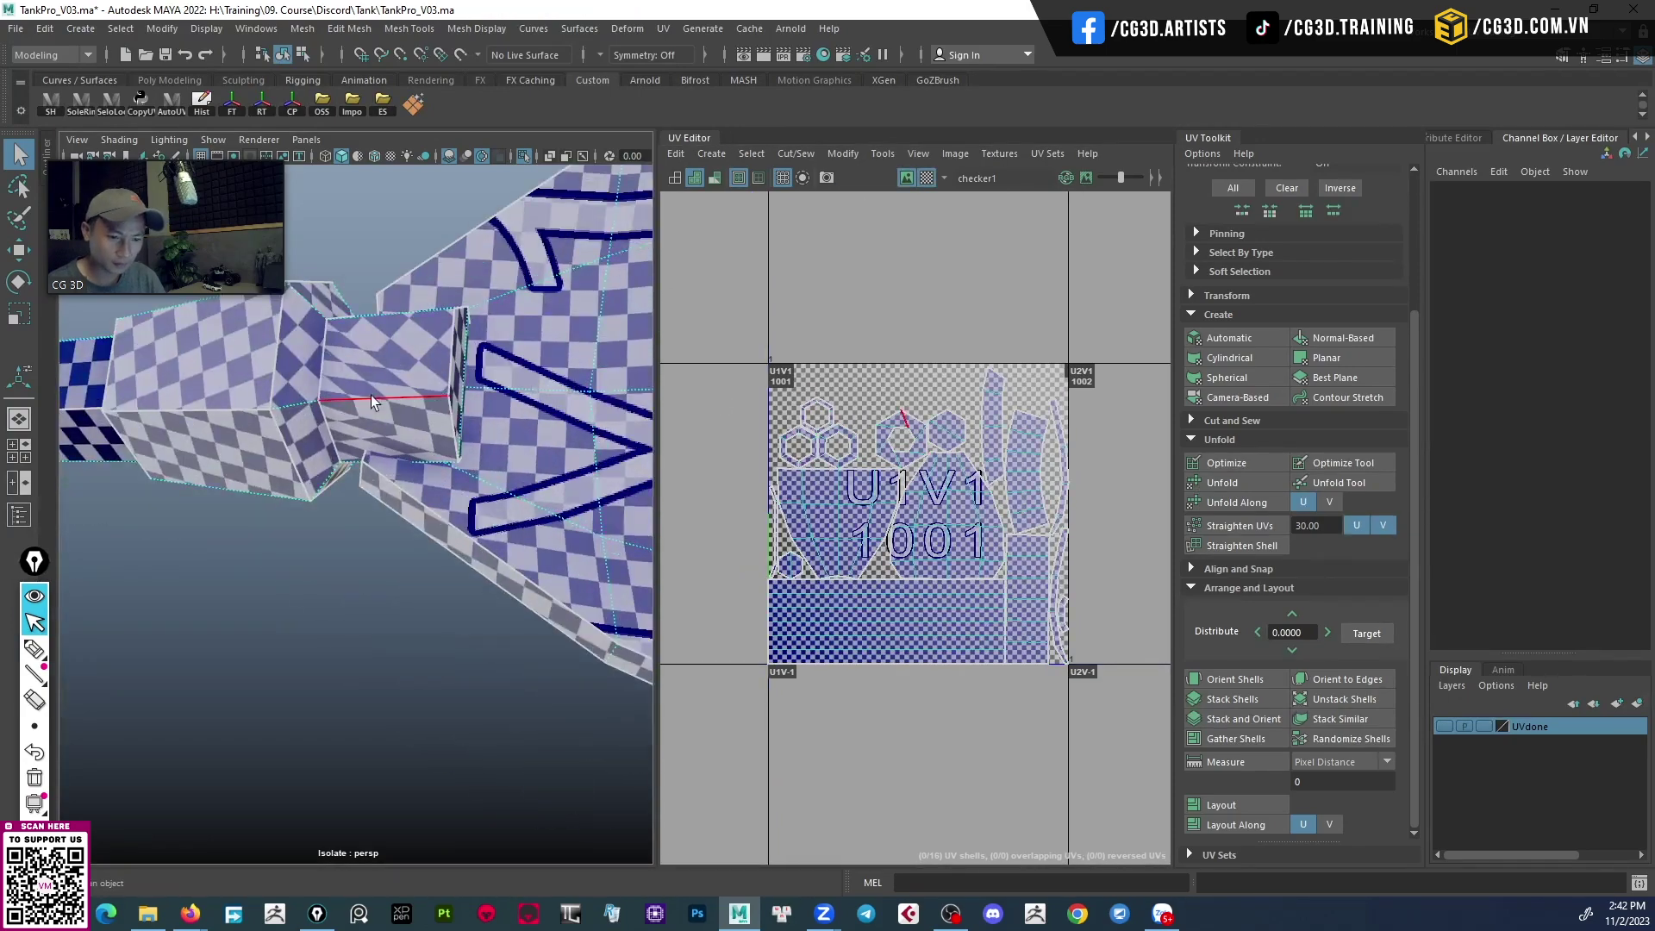
{"action": "left_click_drag", "start_coordinate": [345, 431], "coordinate": [109, 549], "text": "alt"}
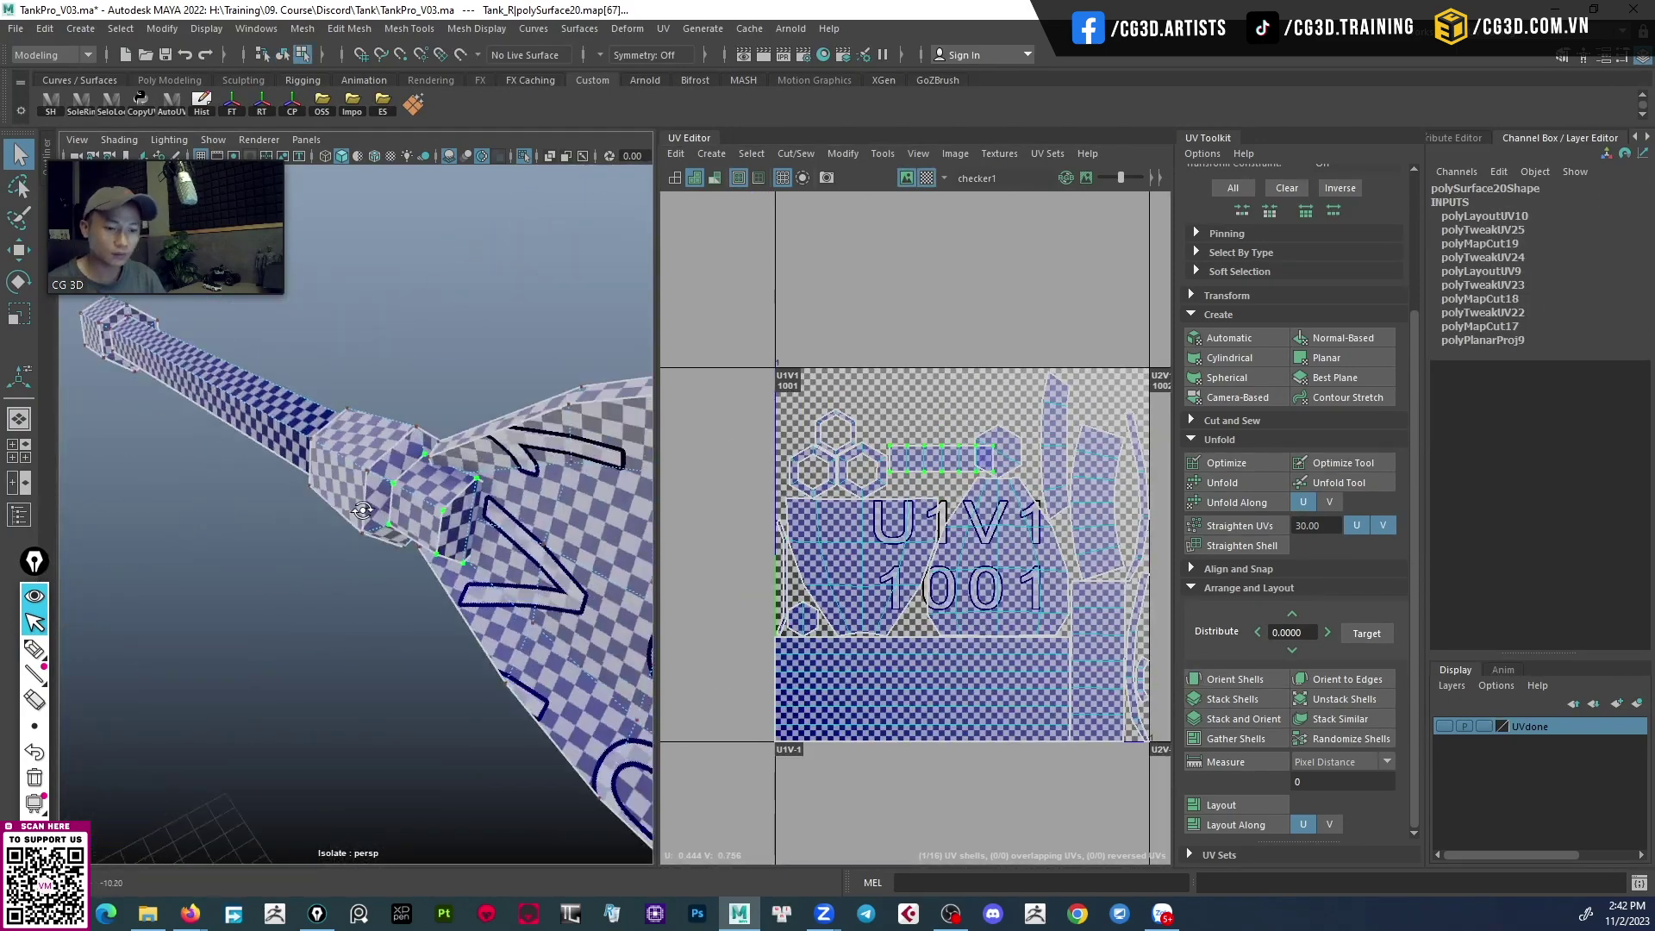
{"action": "mouse_move", "coordinate": [312, 443]}
{"action": "left_mouse_down", "text": "alt"}
{"action": "mouse_move", "coordinate": [387, 603]}
{"action": "mouse_move", "coordinate": [425, 629]}
{"action": "mouse_move", "coordinate": [405, 560]}
{"action": "left_mouse_up", "text": "alt"}
{"action": "right_click", "coordinate": [894, 621], "text": "shift"}
Add the bent pipe and the next cylinder to the UVdone layer.
{"action": "right_click", "coordinate": [1536, 727]}
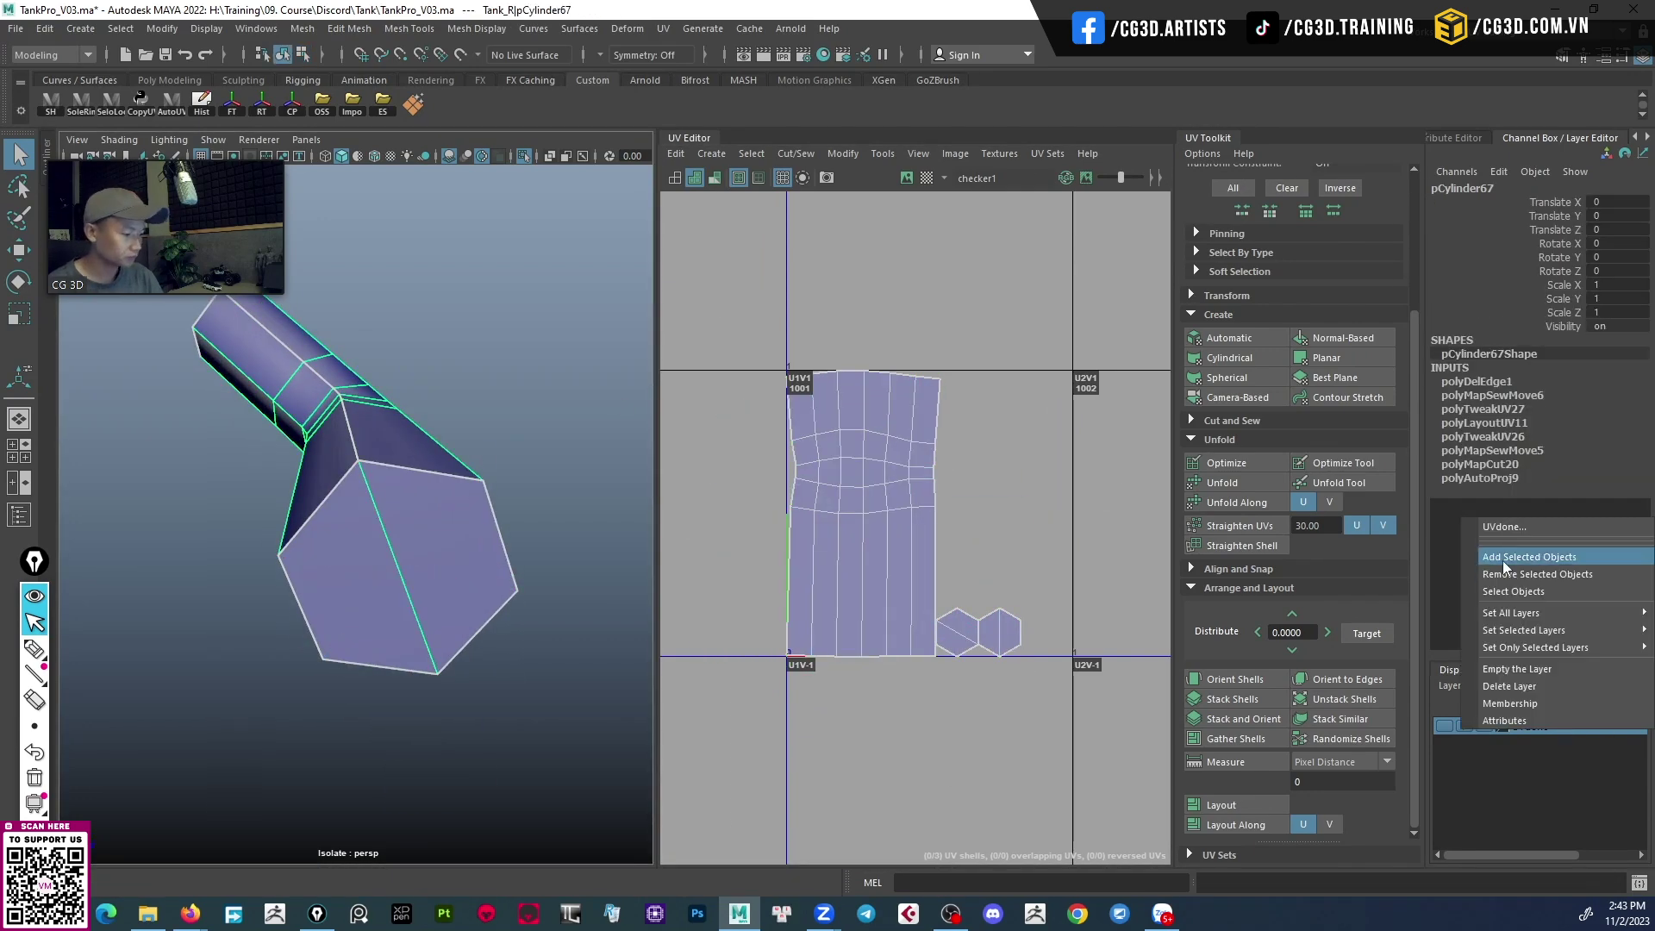
{"action": "left_click", "coordinate": [1536, 554]}
{"action": "right_click", "coordinate": [1536, 726]}
{"action": "left_click", "coordinate": [1529, 554]}
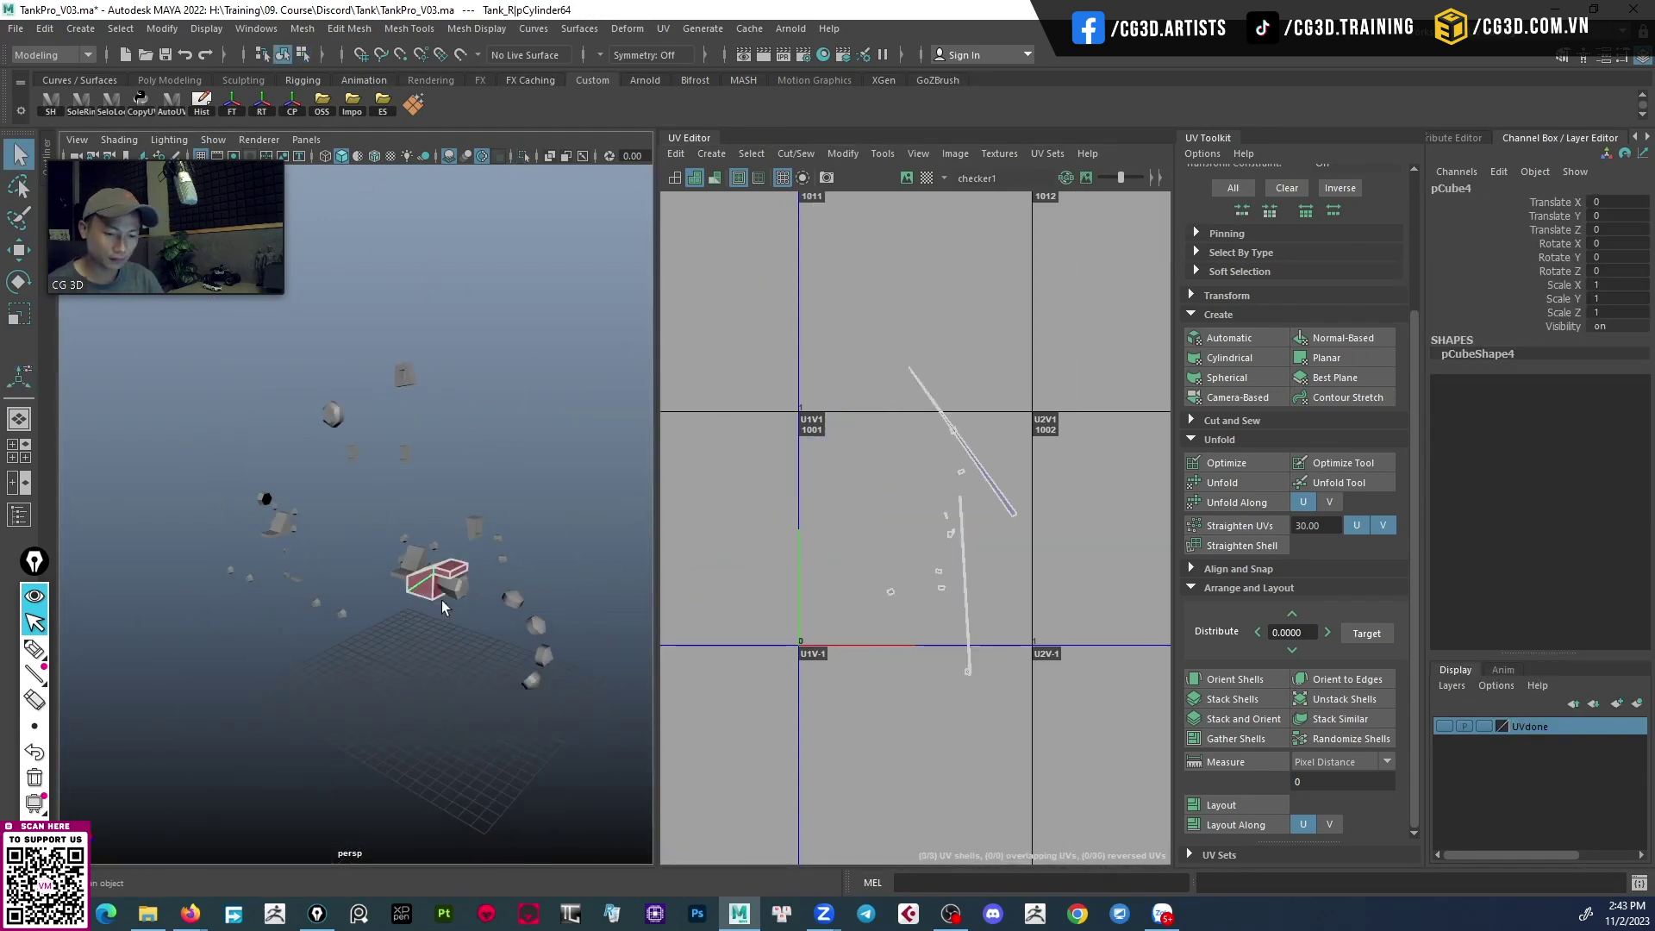
Isolate block pCube4 to inspect it, then return to the full scene.
{"action": "left_click", "coordinate": [442, 600]}
{"action": "key", "text": "ctrl+1"}
{"action": "mouse_move", "coordinate": [578, 509]}
{"action": "left_mouse_down", "text": "alt"}
{"action": "mouse_move", "coordinate": [456, 573]}
{"action": "mouse_move", "coordinate": [406, 572]}
{"action": "mouse_move", "coordinate": [466, 644]}
{"action": "mouse_move", "coordinate": [350, 403]}
{"action": "mouse_move", "coordinate": [457, 593]}
{"action": "left_mouse_up", "text": "alt"}
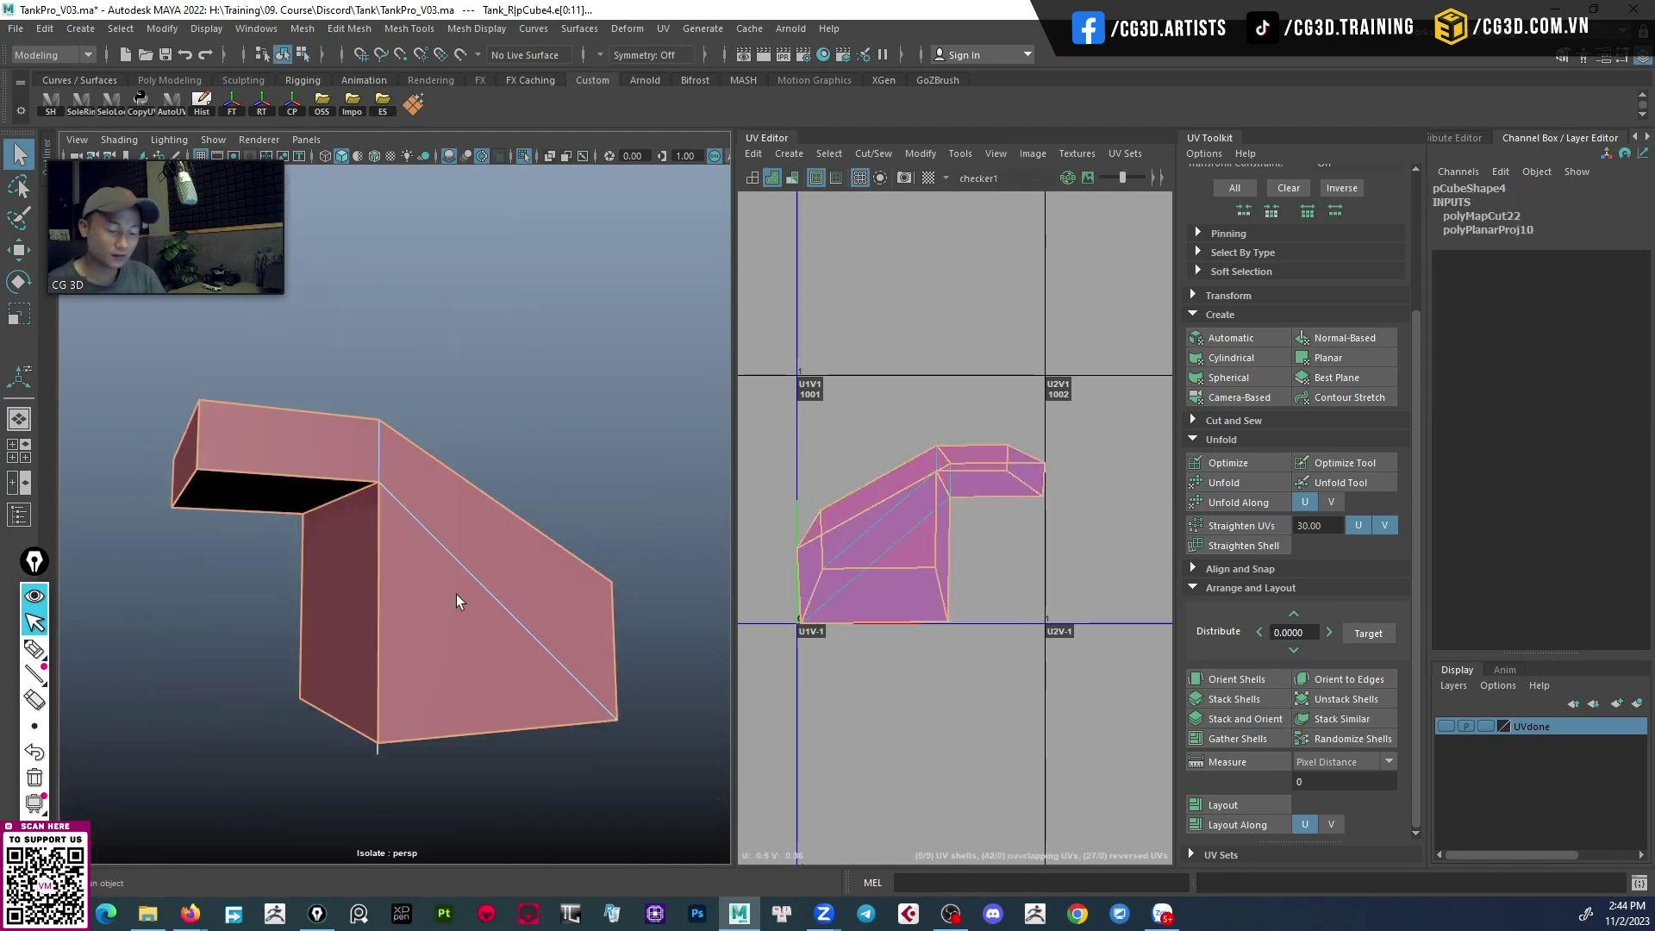
{"action": "key", "text": "ctrl+1"}
Select and frame the small cylinder parts to inspect their UVs.
{"action": "left_click", "coordinate": [436, 444]}
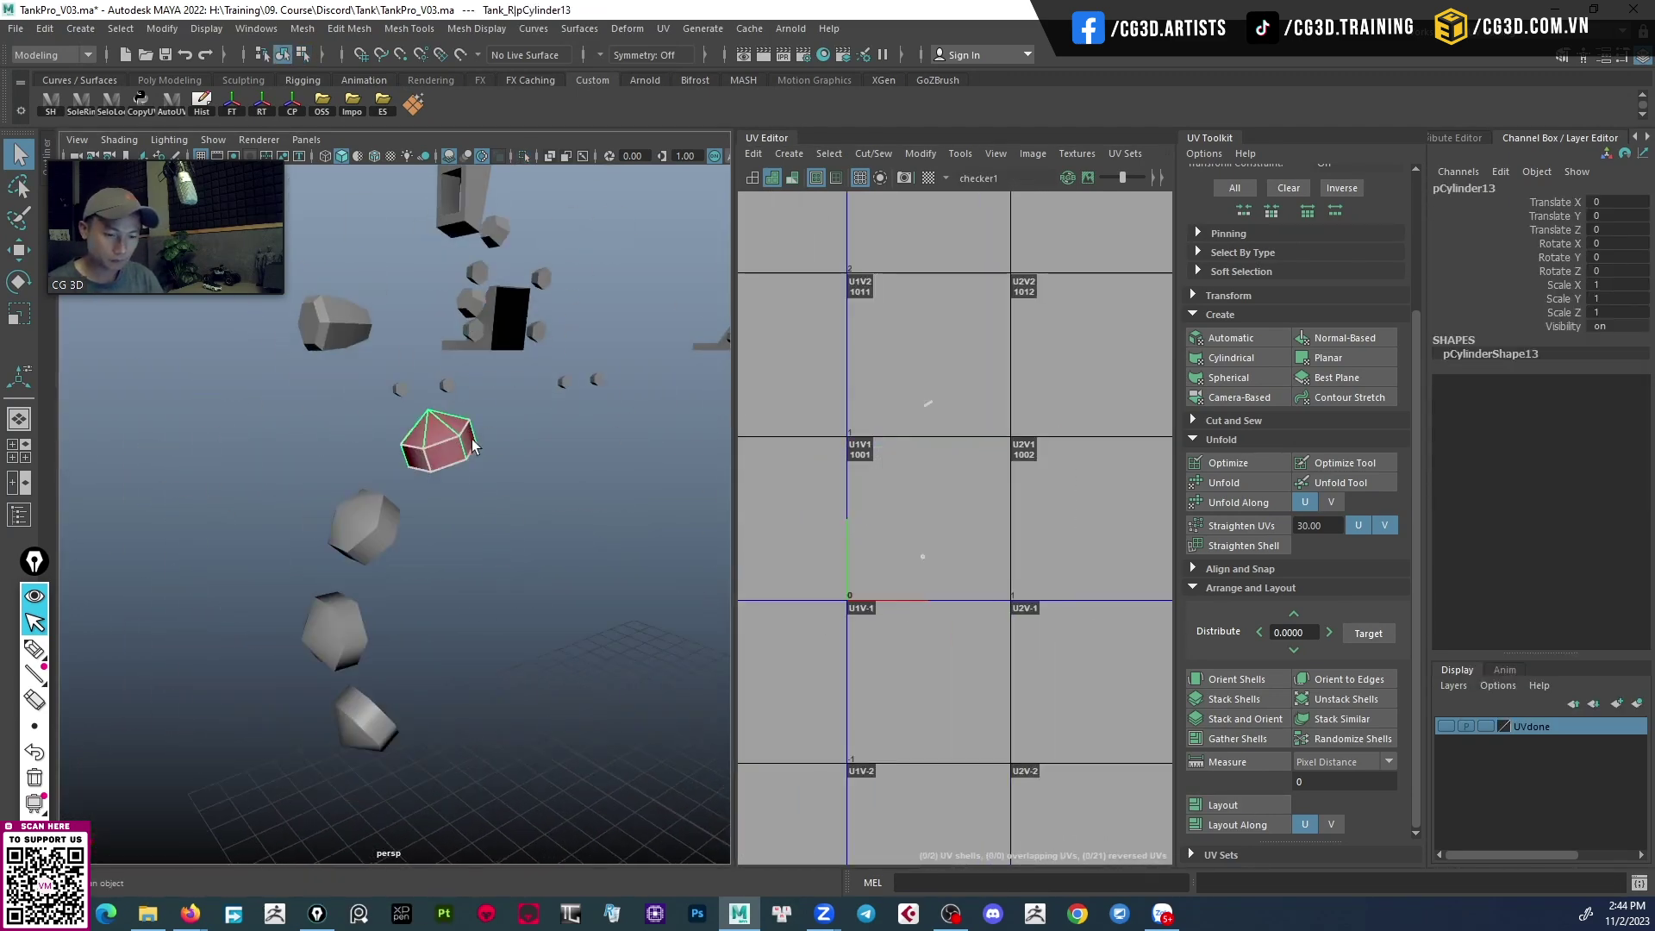
{"action": "mouse_move", "coordinate": [436, 444]}
{"action": "left_mouse_down", "text": "alt"}
{"action": "mouse_move", "coordinate": [417, 621]}
{"action": "mouse_move", "coordinate": [335, 645]}
{"action": "mouse_move", "coordinate": [393, 452]}
{"action": "mouse_move", "coordinate": [306, 418]}
{"action": "left_mouse_up", "text": "alt"}
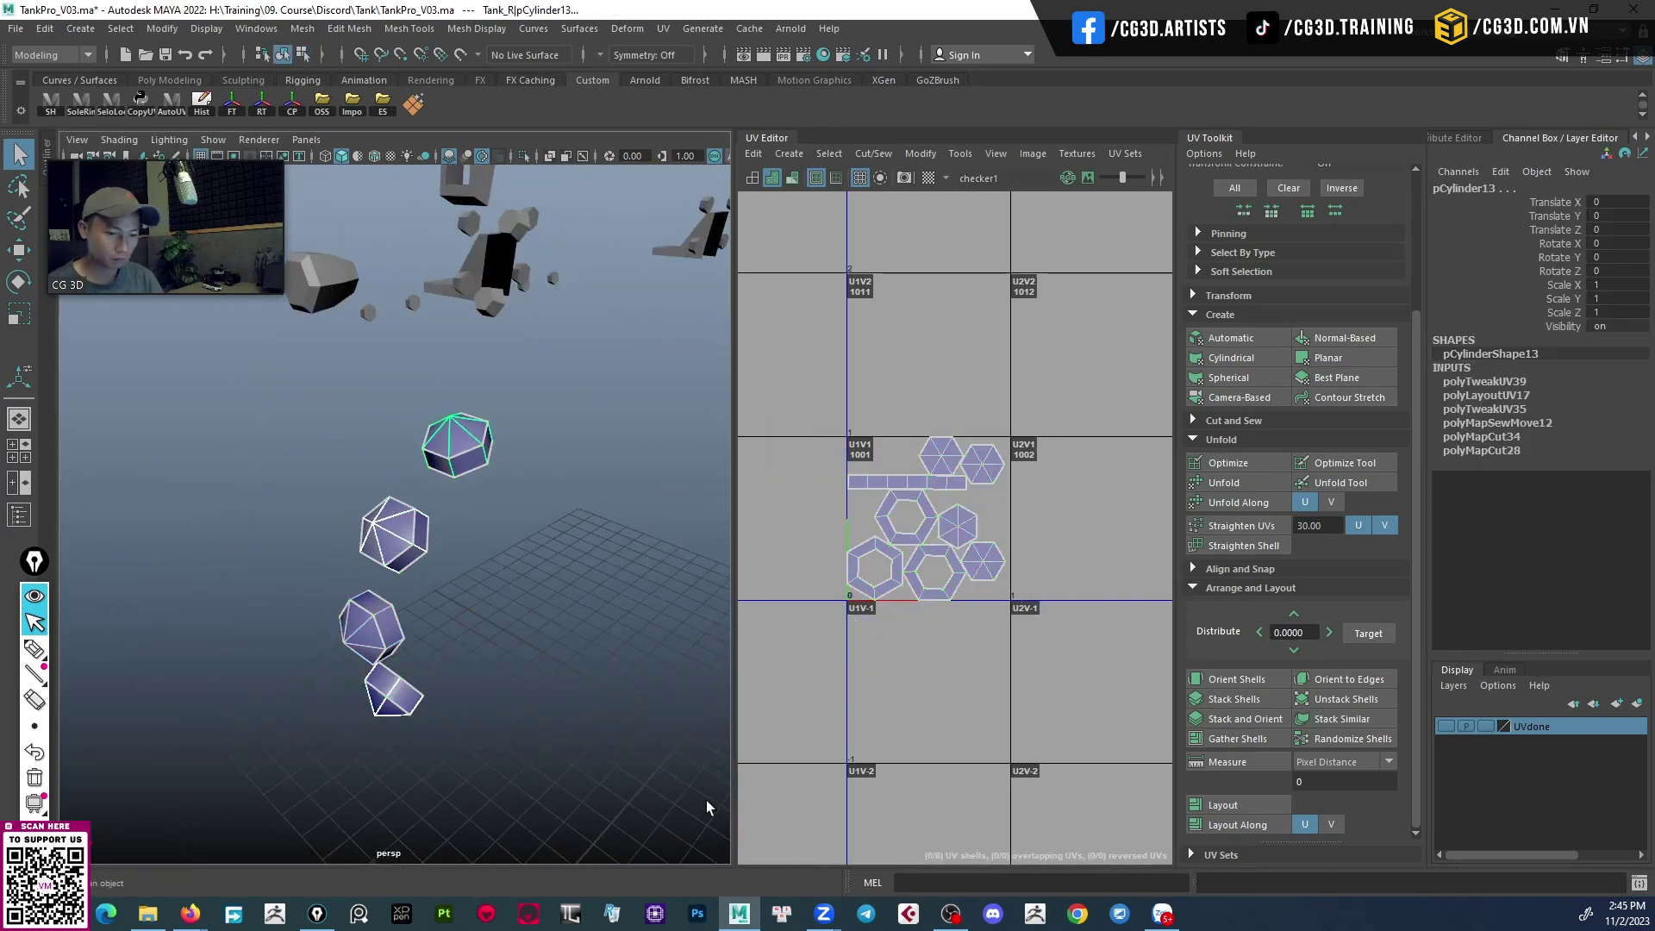
{"action": "left_click", "coordinate": [483, 701]}
{"action": "key", "text": "f"}
{"action": "key", "text": "F8"}
{"action": "scroll", "coordinate": [353, 666], "scroll_direction": "down", "scroll_amount": 5}
Frame and inspect the seat-shaped cube's edges, then clear the selection.
{"action": "left_click", "coordinate": [517, 636]}
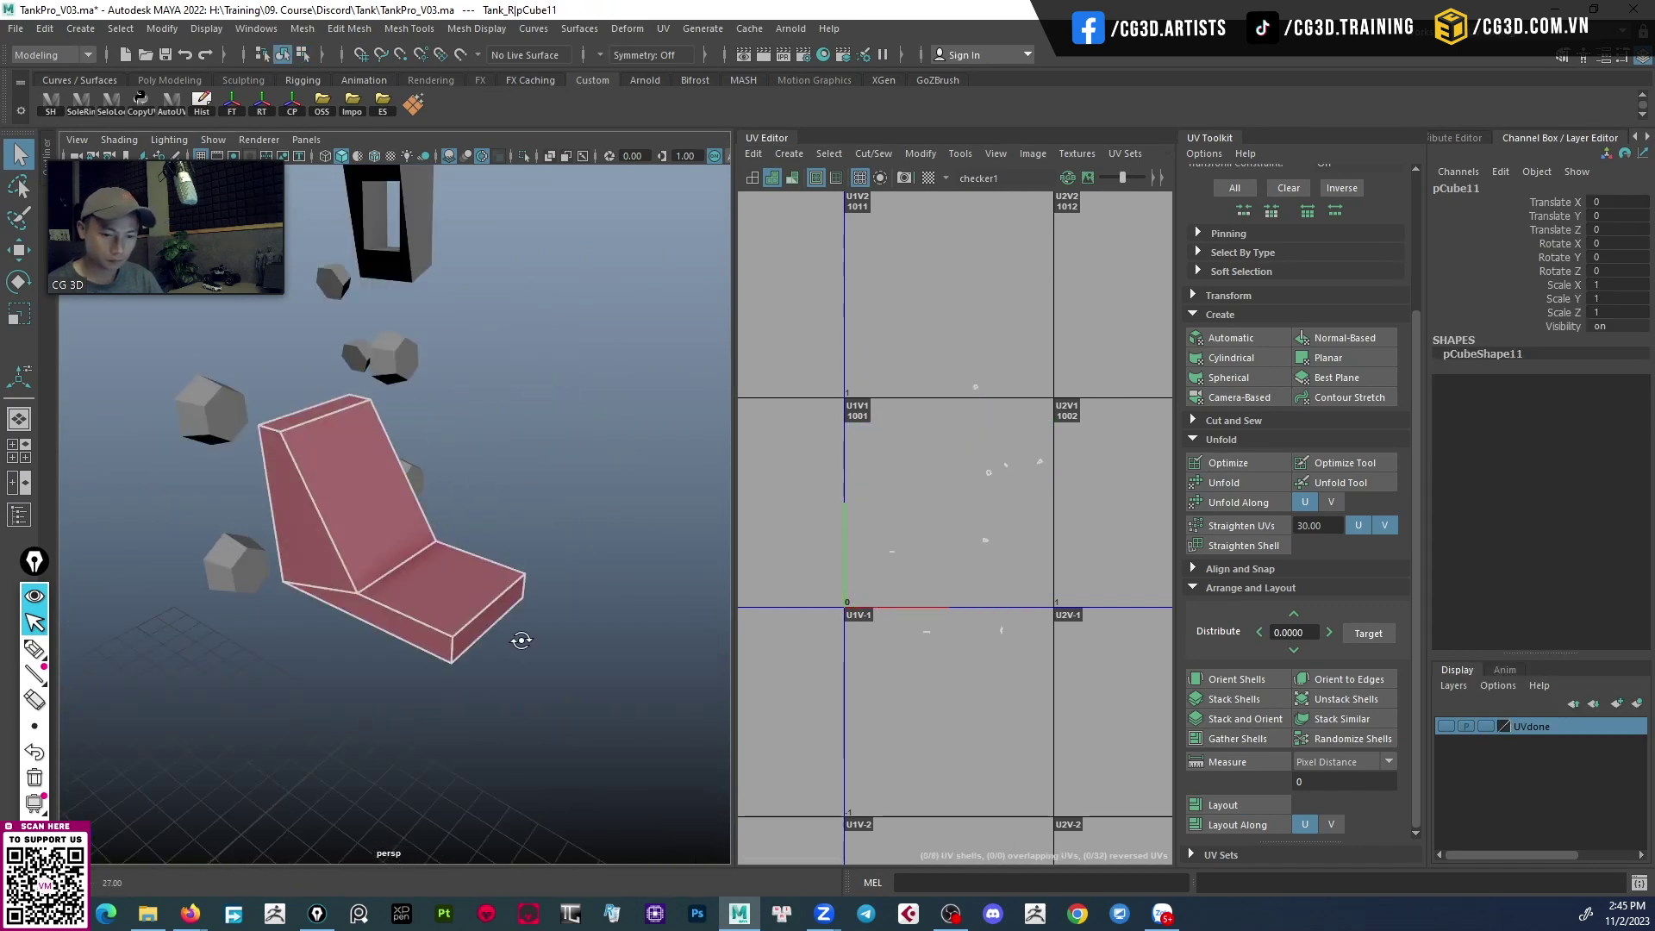
{"action": "key", "text": "F8"}
{"action": "key", "text": "f"}
{"action": "key", "text": "F8"}
{"action": "scroll", "coordinate": [473, 679], "scroll_direction": "down", "scroll_amount": 5}
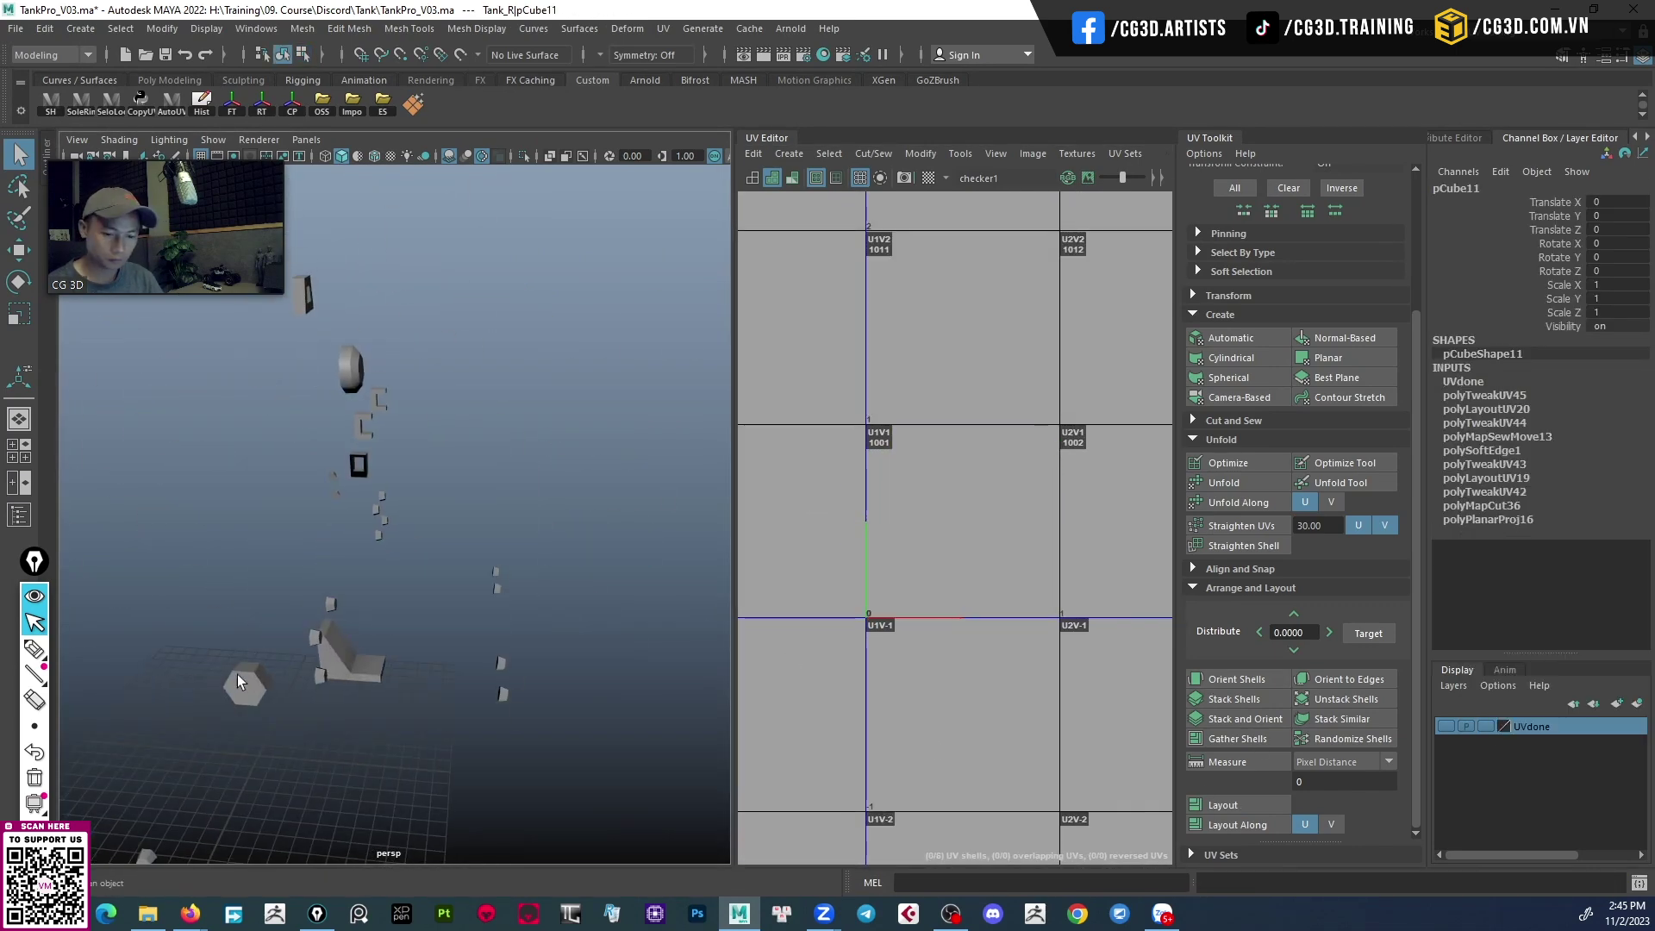
{"action": "key", "text": "w"}
{"action": "left_click", "coordinate": [362, 551]}
{"action": "left_click", "coordinate": [396, 598]}
Isolate the group of small floating parts and inspect their UVs and a single cube.
{"action": "left_click_drag", "start_coordinate": [396, 598], "coordinate": [278, 585]}
{"action": "key", "text": "ctrl+1"}
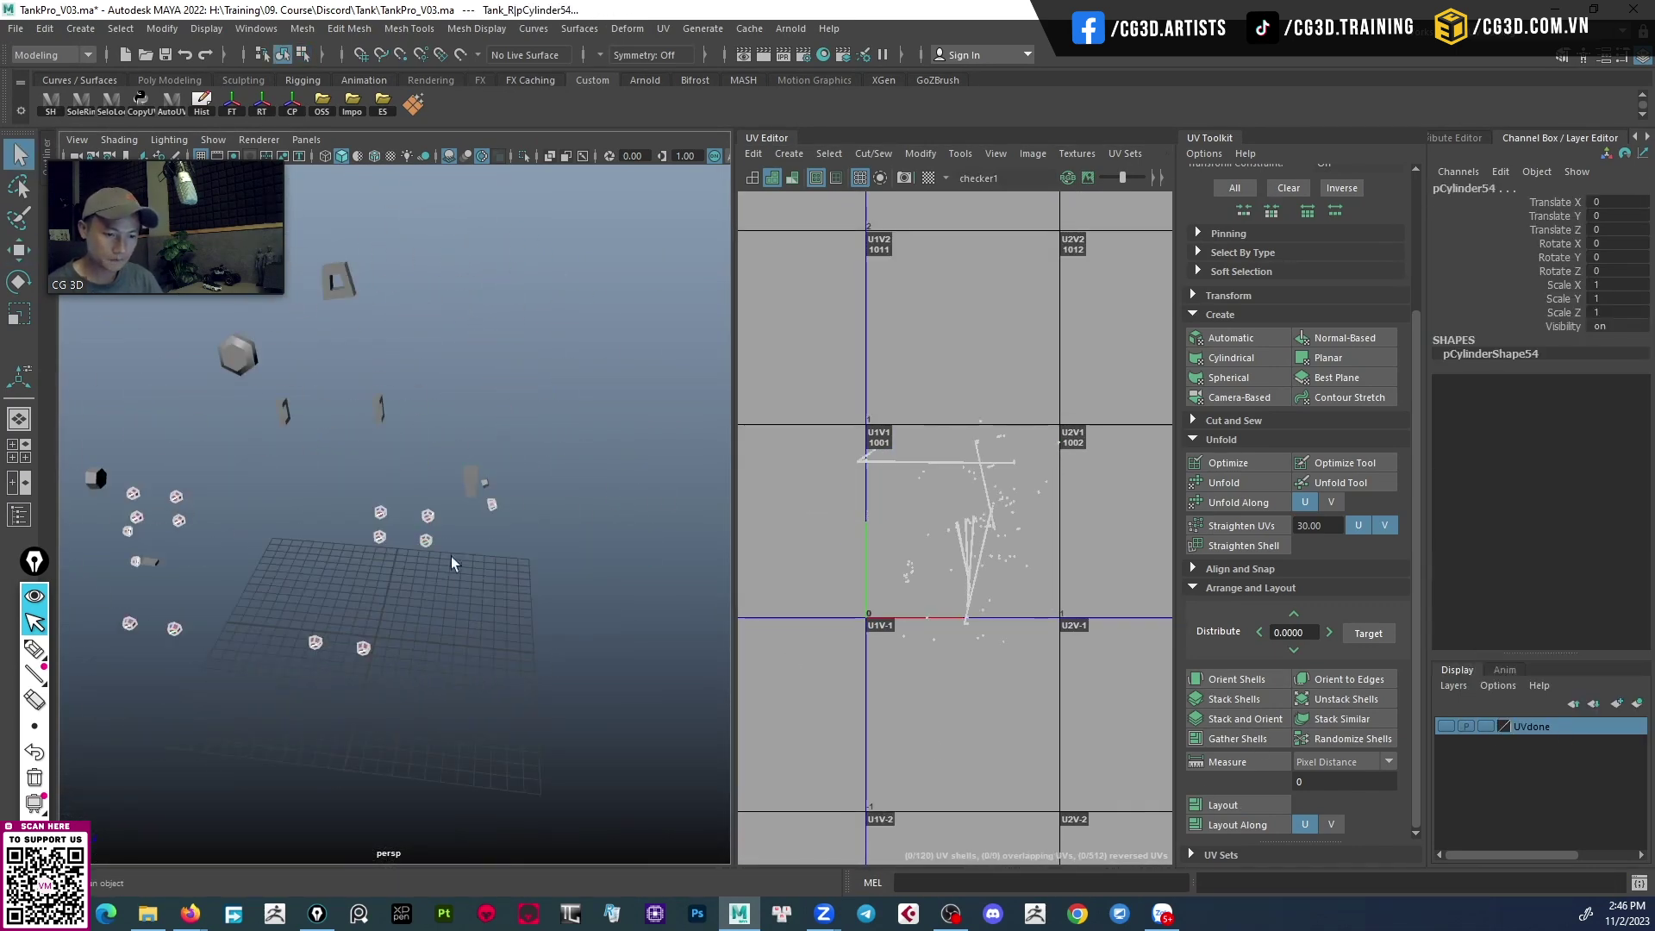
{"action": "right_click_drag", "start_coordinate": [406, 407], "coordinate": [395, 737]}
{"action": "key", "text": "F8"}
{"action": "key", "text": "ctrl+1"}
{"action": "left_click", "coordinate": [440, 525]}
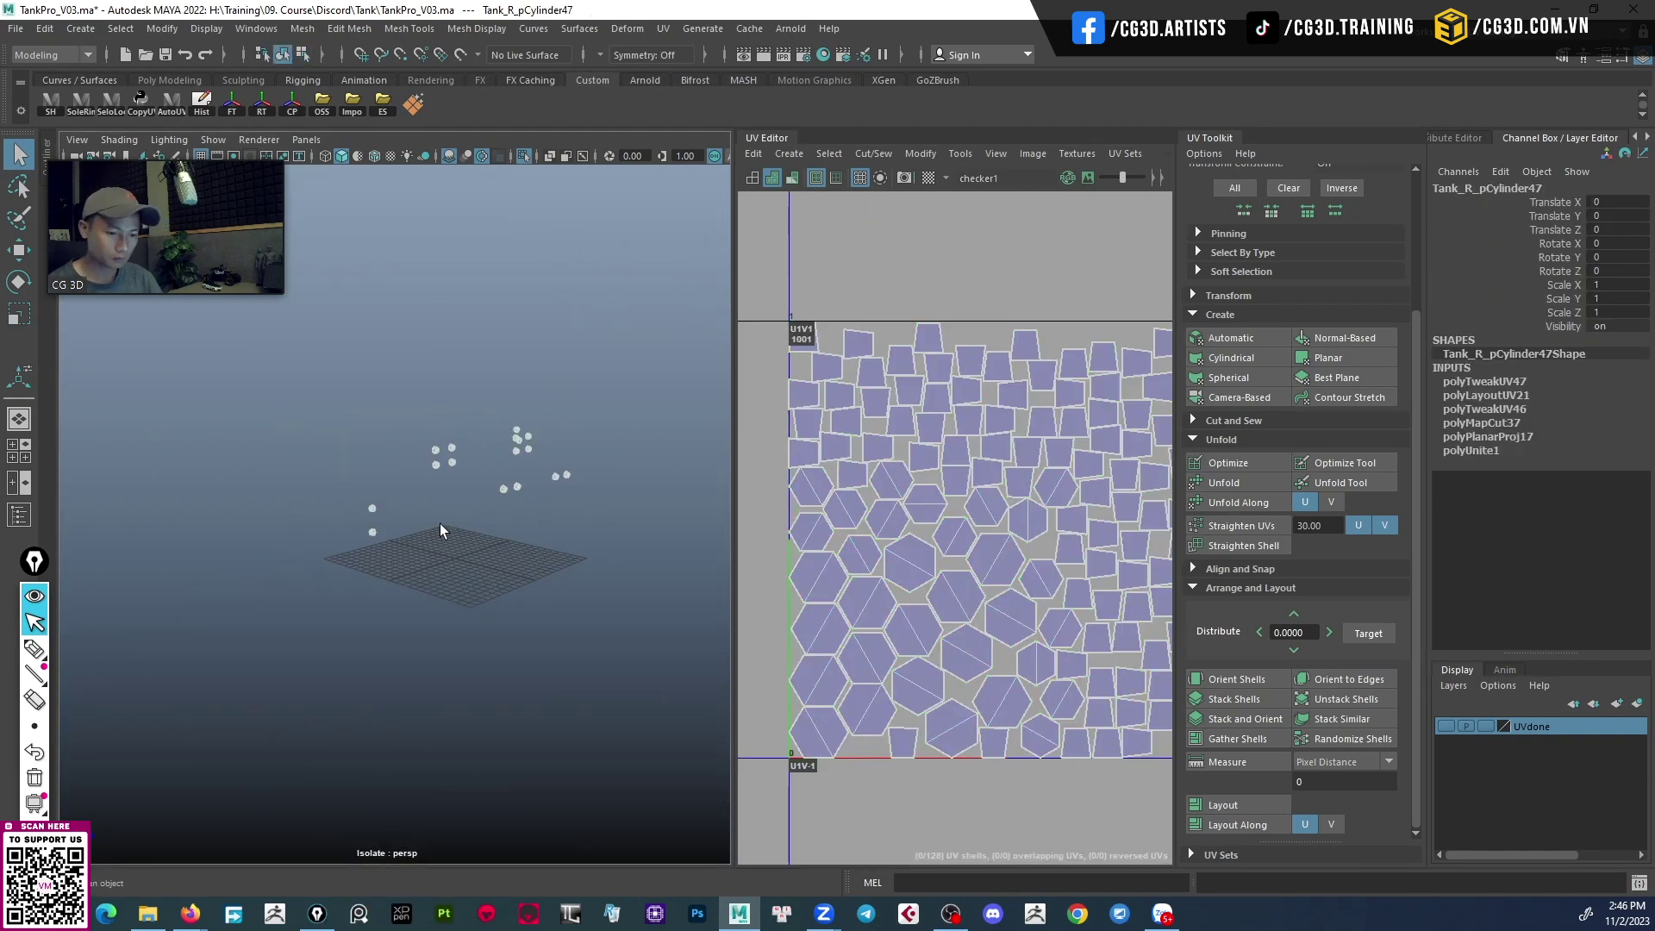
{"action": "key", "text": "f"}
{"action": "left_click", "coordinate": [605, 389]}
Check and hide the finished hexagonal cylinder and window-frame part.
{"action": "left_click", "coordinate": [488, 596]}
{"action": "key", "text": "f"}
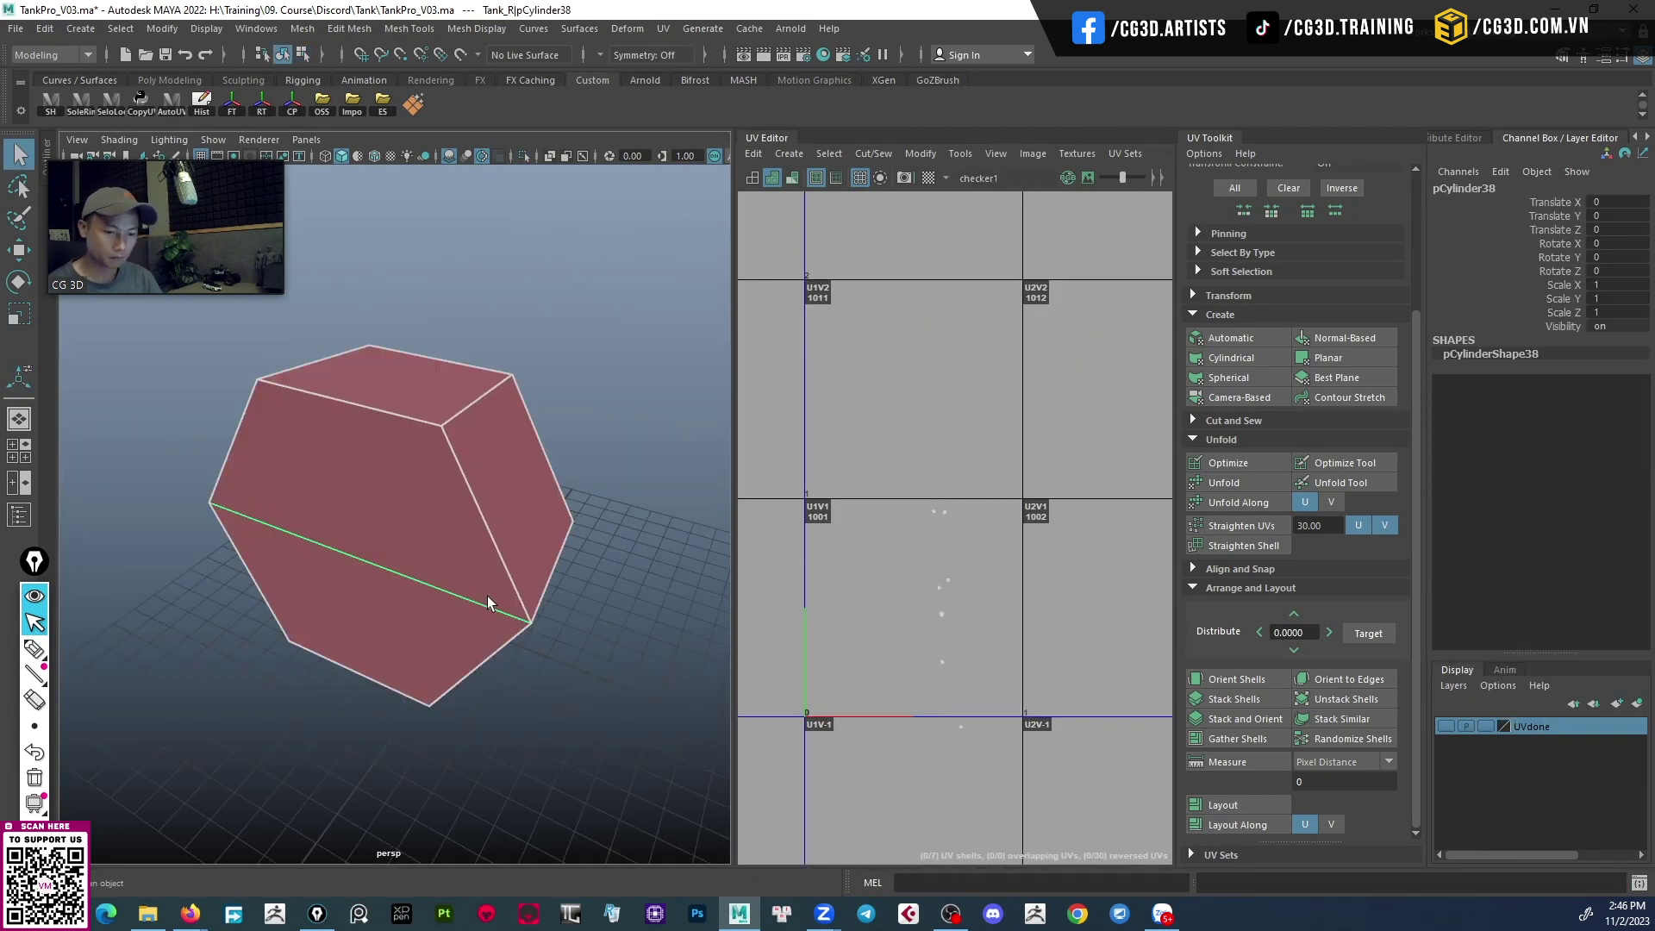
{"action": "key", "text": "ctrl+h"}
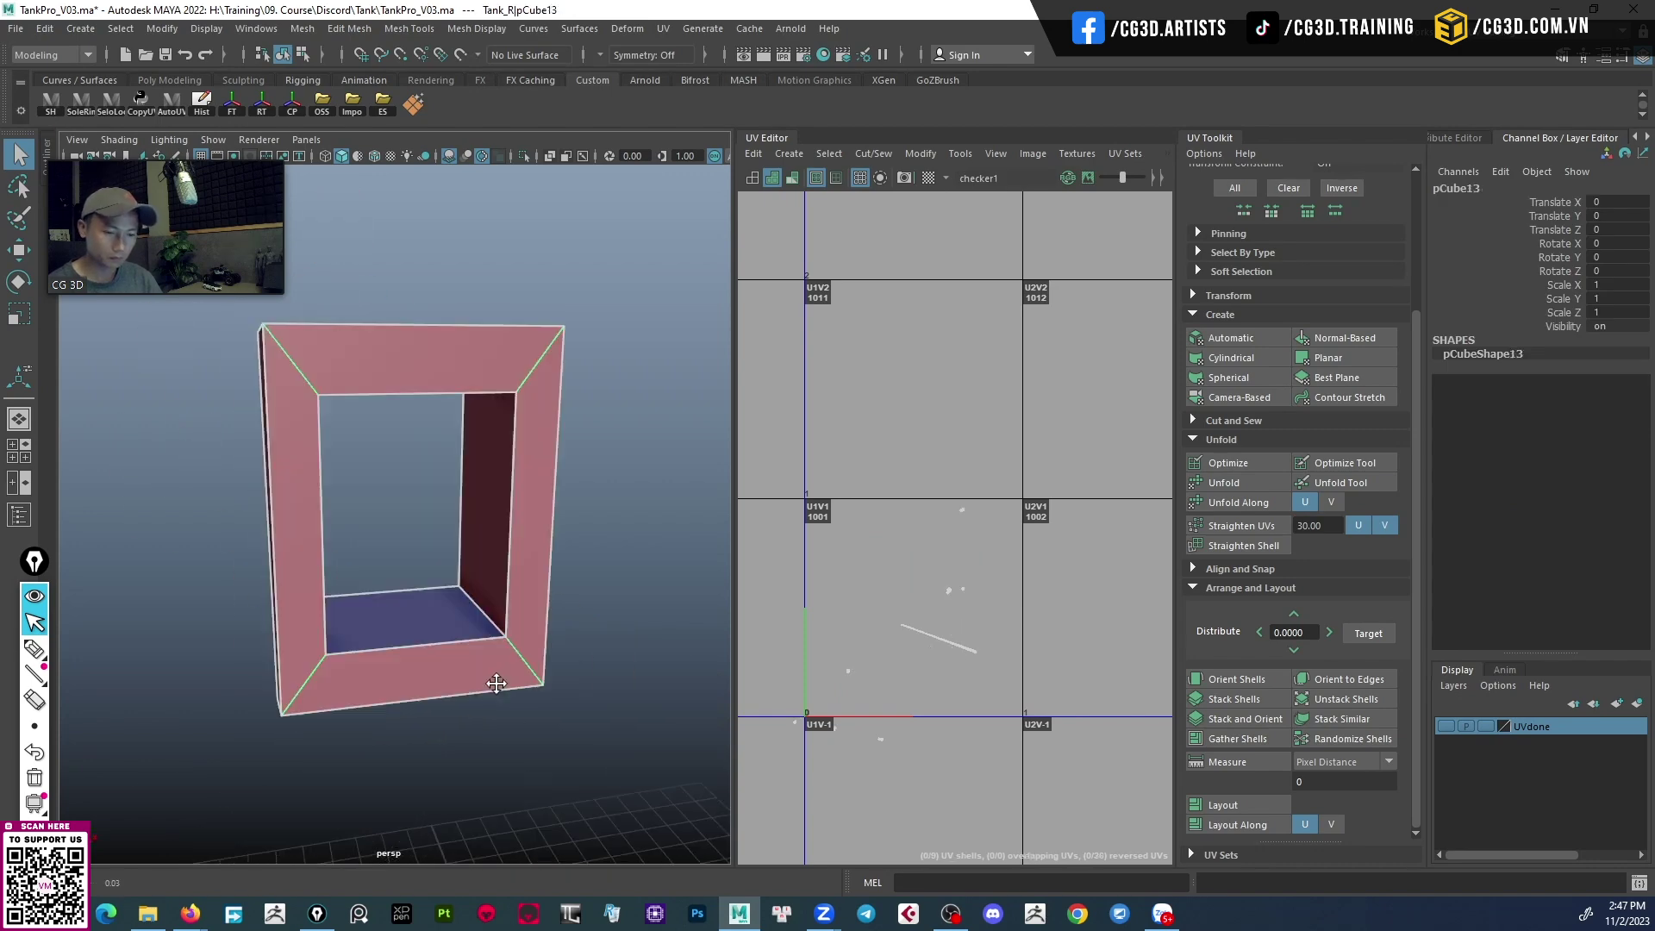
{"action": "left_click", "coordinate": [433, 613]}
{"action": "key", "text": "f"}
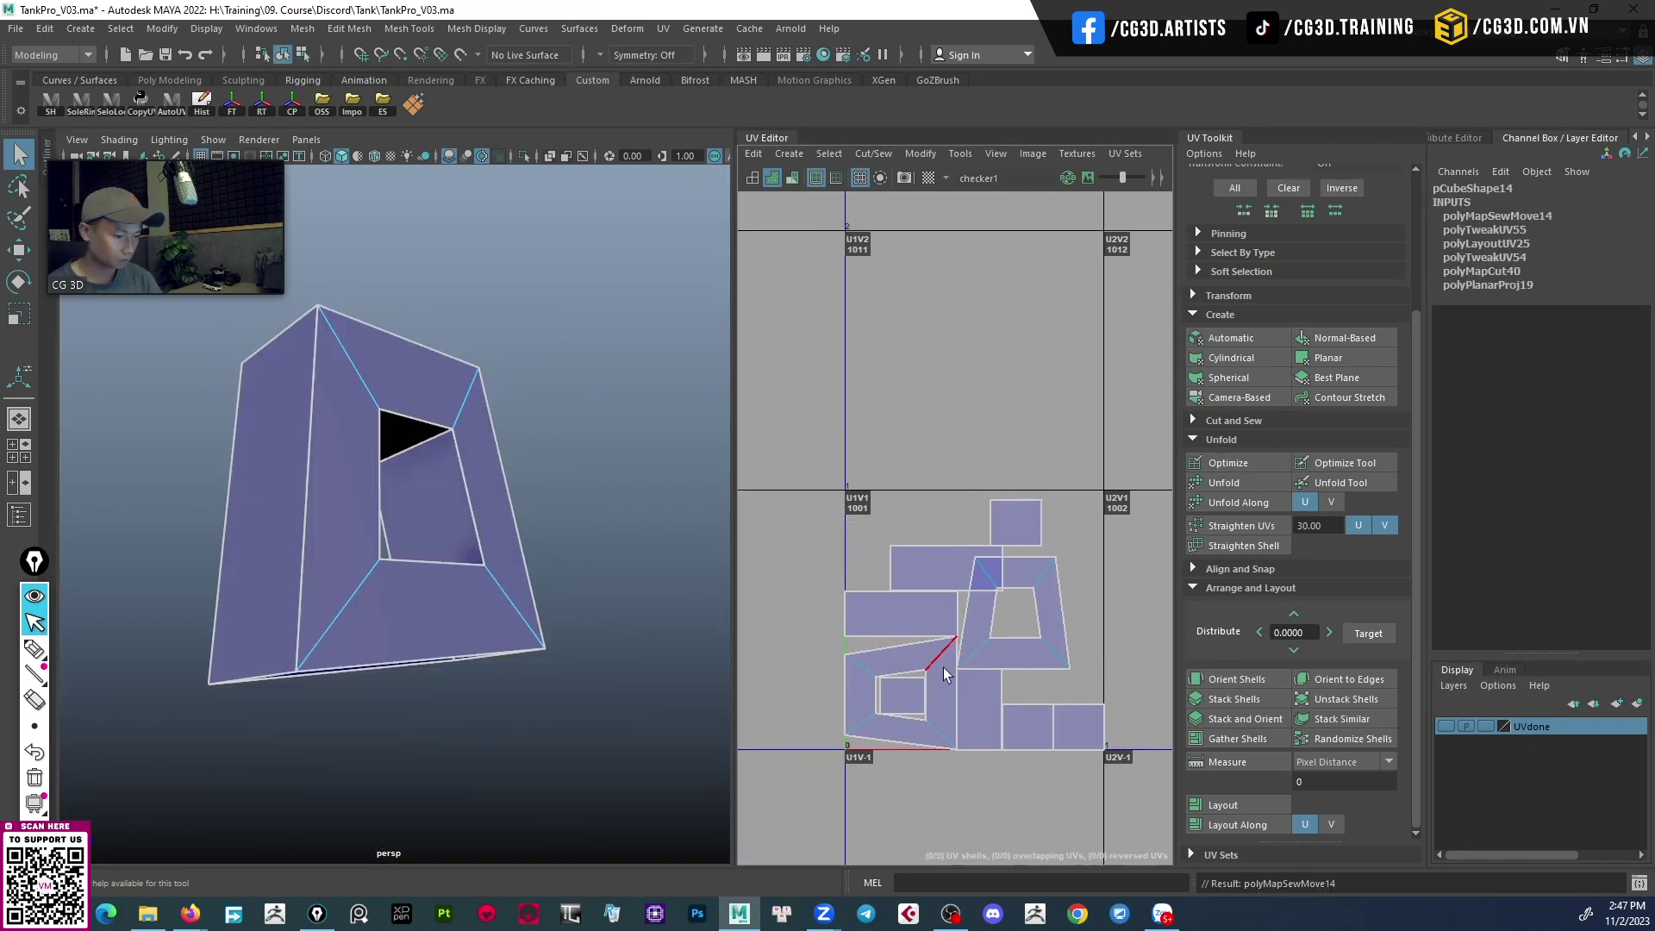
{"action": "key", "text": "ctrl+h"}
Unfold the next cylinder, lay out the C-shaped part's UVs, then bring hidden parts back.
{"action": "left_click_drag", "start_coordinate": [621, 448], "coordinate": [518, 615]}
{"action": "key", "text": "f"}
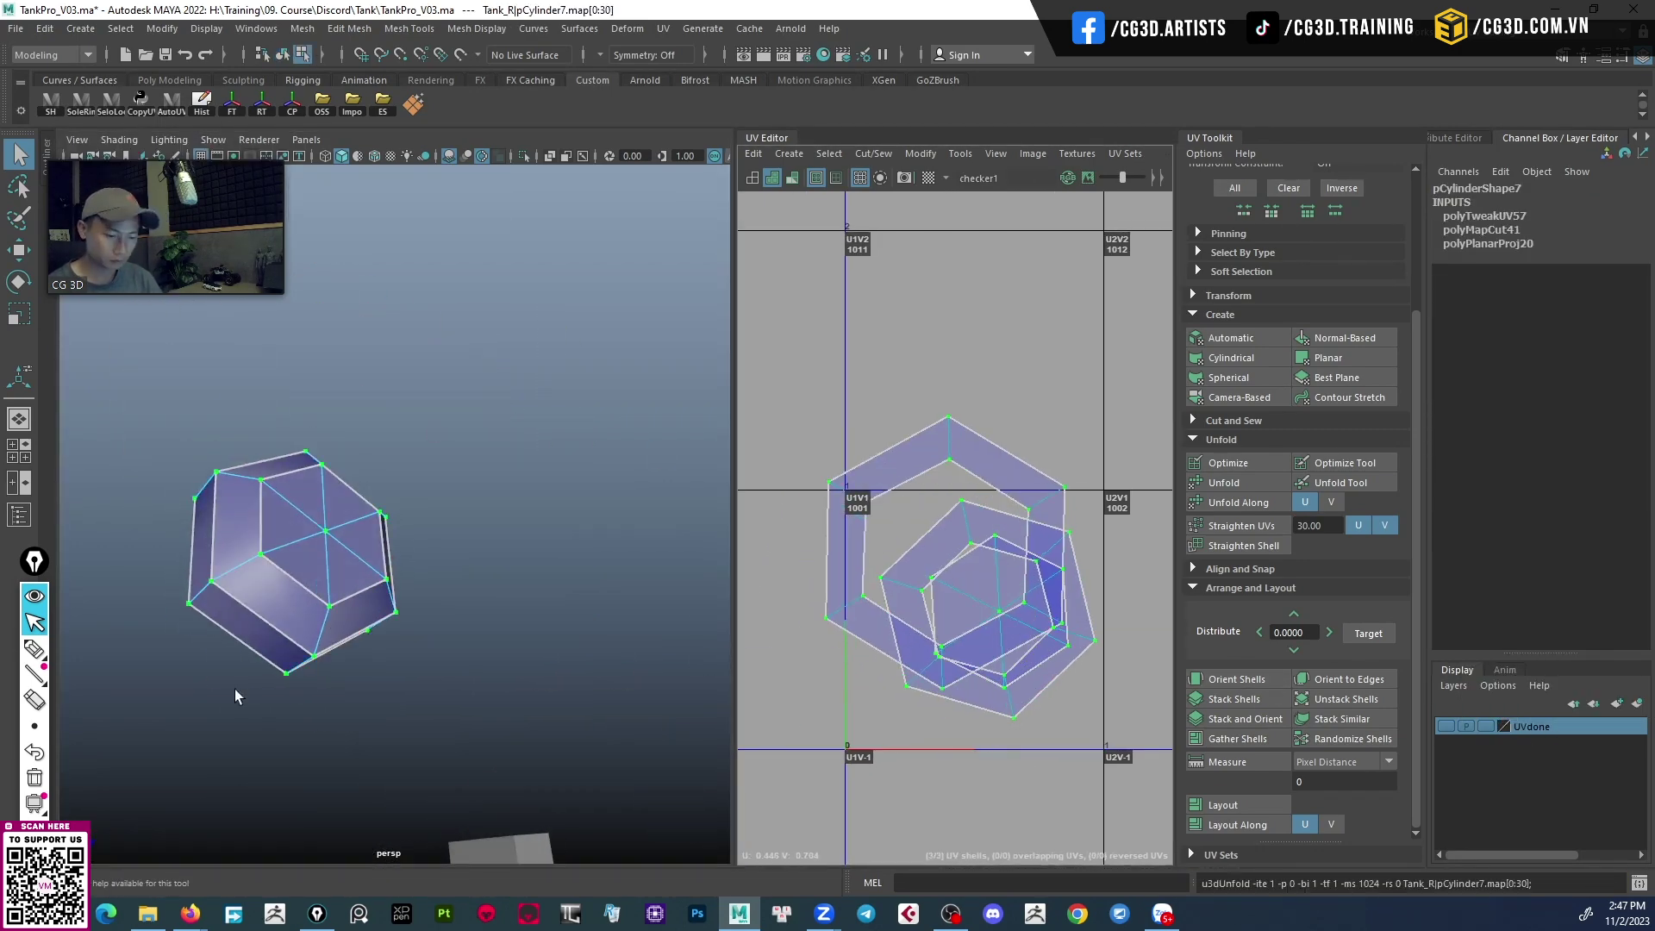
{"action": "left_click", "coordinate": [414, 715]}
{"action": "left_click_drag", "start_coordinate": [448, 716], "coordinate": [487, 728], "text": "alt"}
{"action": "left_click", "coordinate": [1223, 804]}
{"action": "left_click", "coordinate": [557, 810]}
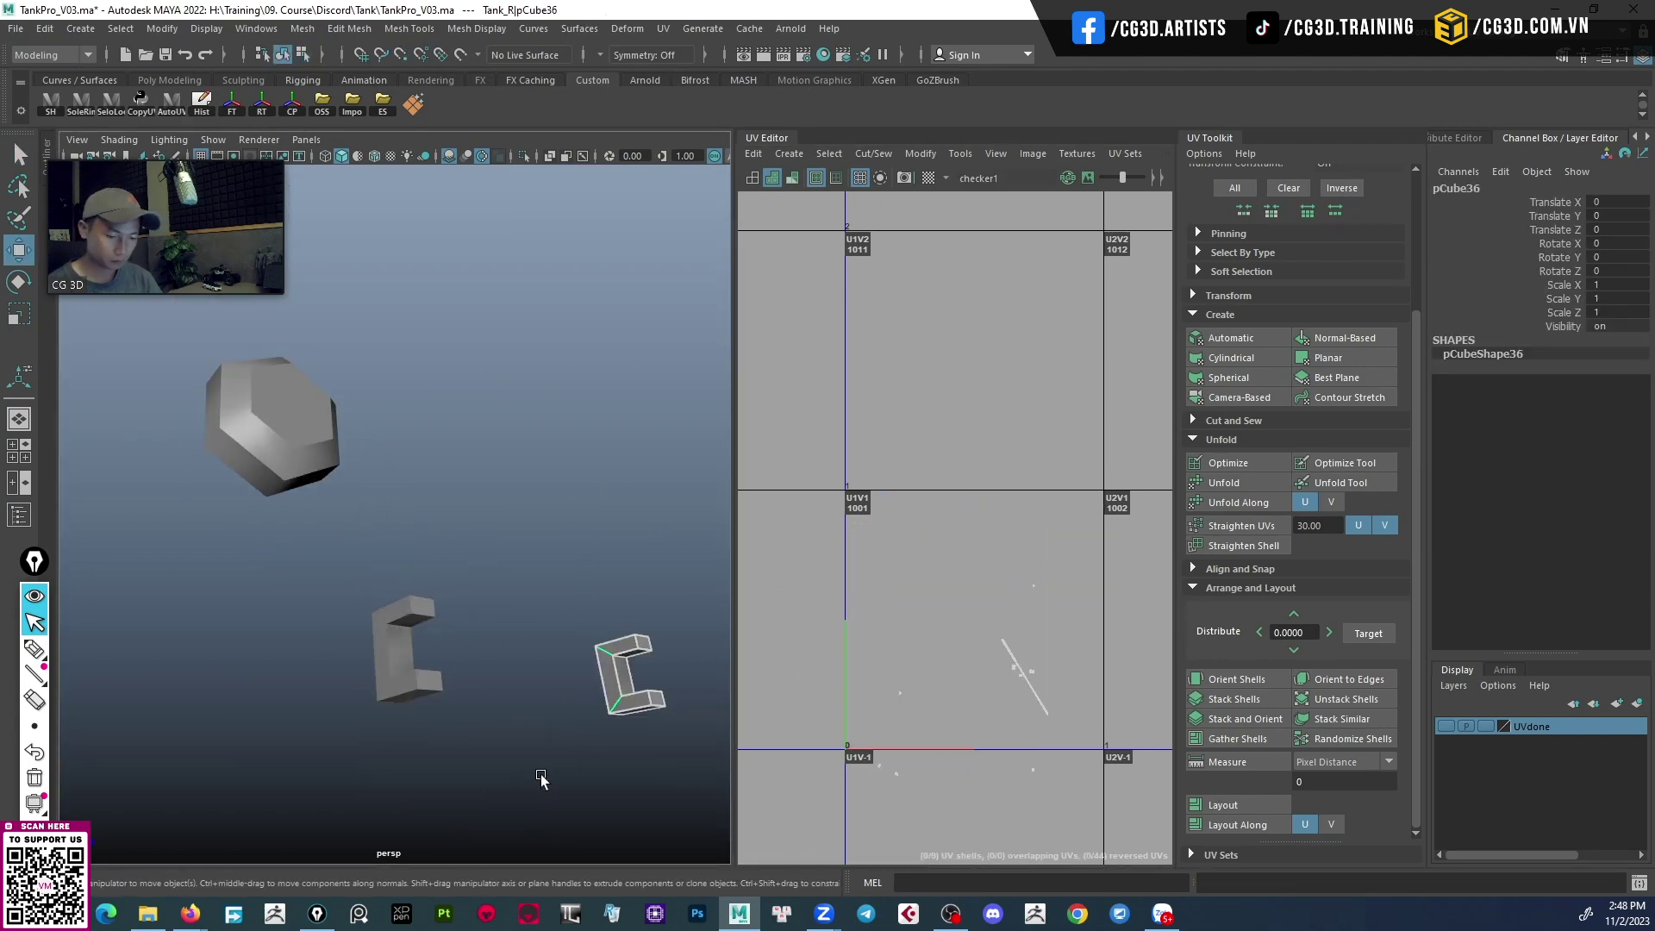
{"action": "key", "text": "ctrl+shift+h"}
Run Layout on all selected tank parts to pack their UV shells into the 0–1 tile.
{"action": "scroll", "coordinate": [461, 557], "scroll_direction": "up", "scroll_amount": 2}
{"action": "scroll", "coordinate": [457, 553], "scroll_direction": "up", "scroll_amount": 2}
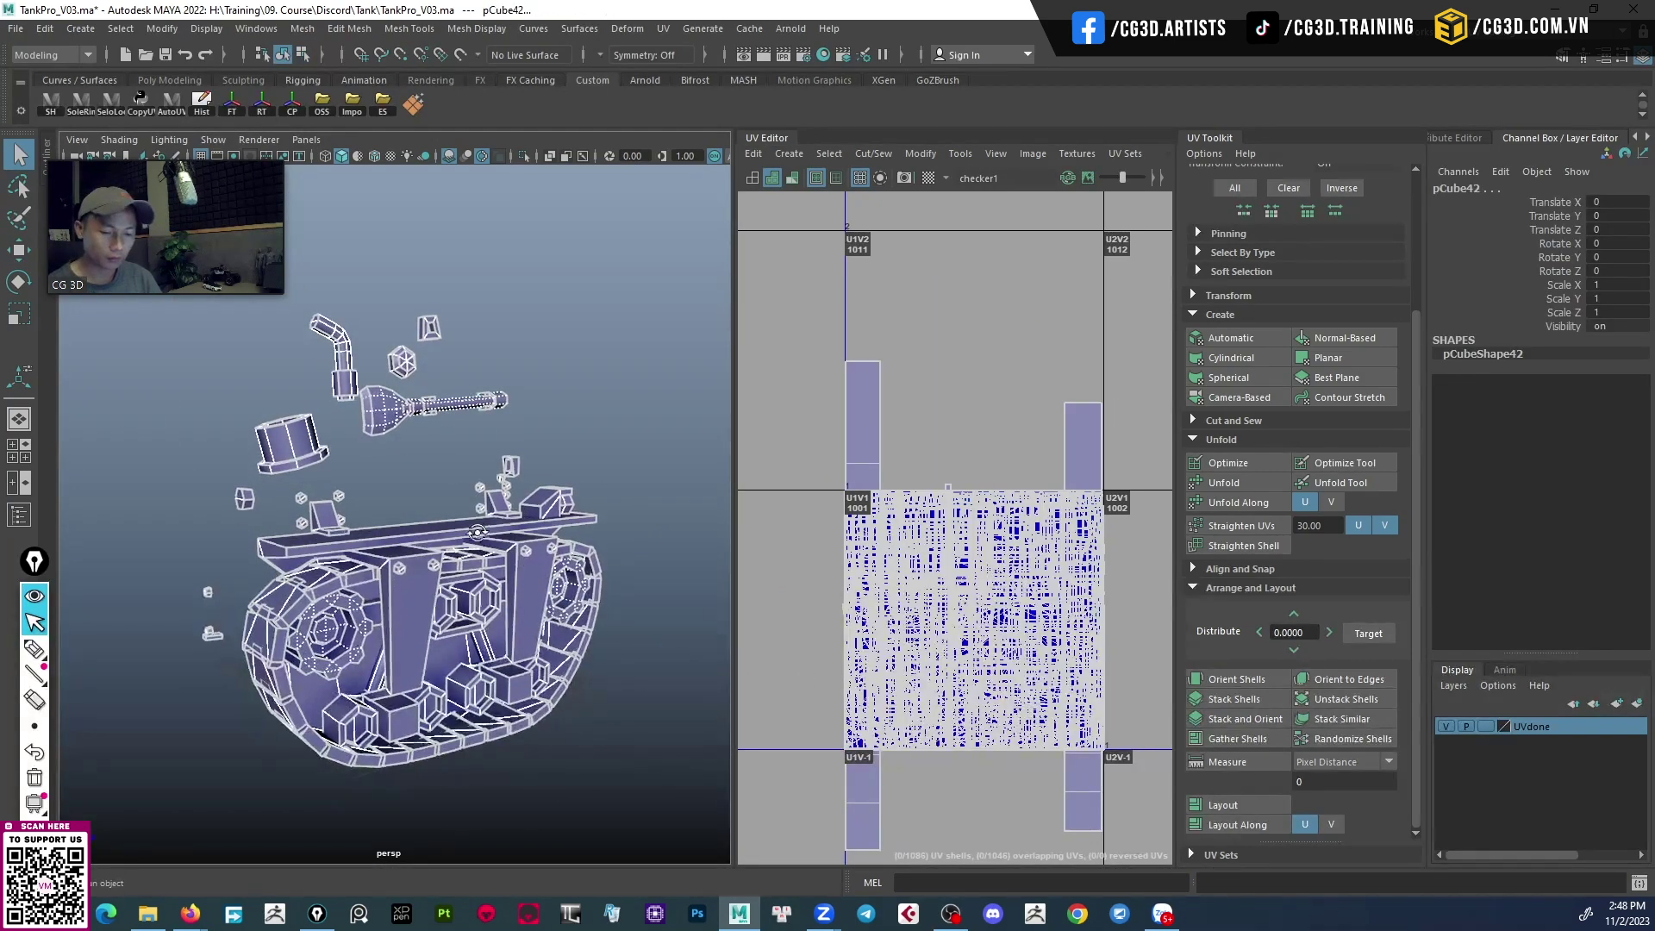
{"action": "scroll", "coordinate": [452, 549], "scroll_direction": "up", "scroll_amount": 2}
{"action": "scroll", "coordinate": [446, 544], "scroll_direction": "up", "scroll_amount": 2}
{"action": "left_click_drag", "start_coordinate": [446, 543], "coordinate": [606, 500], "text": "alt"}
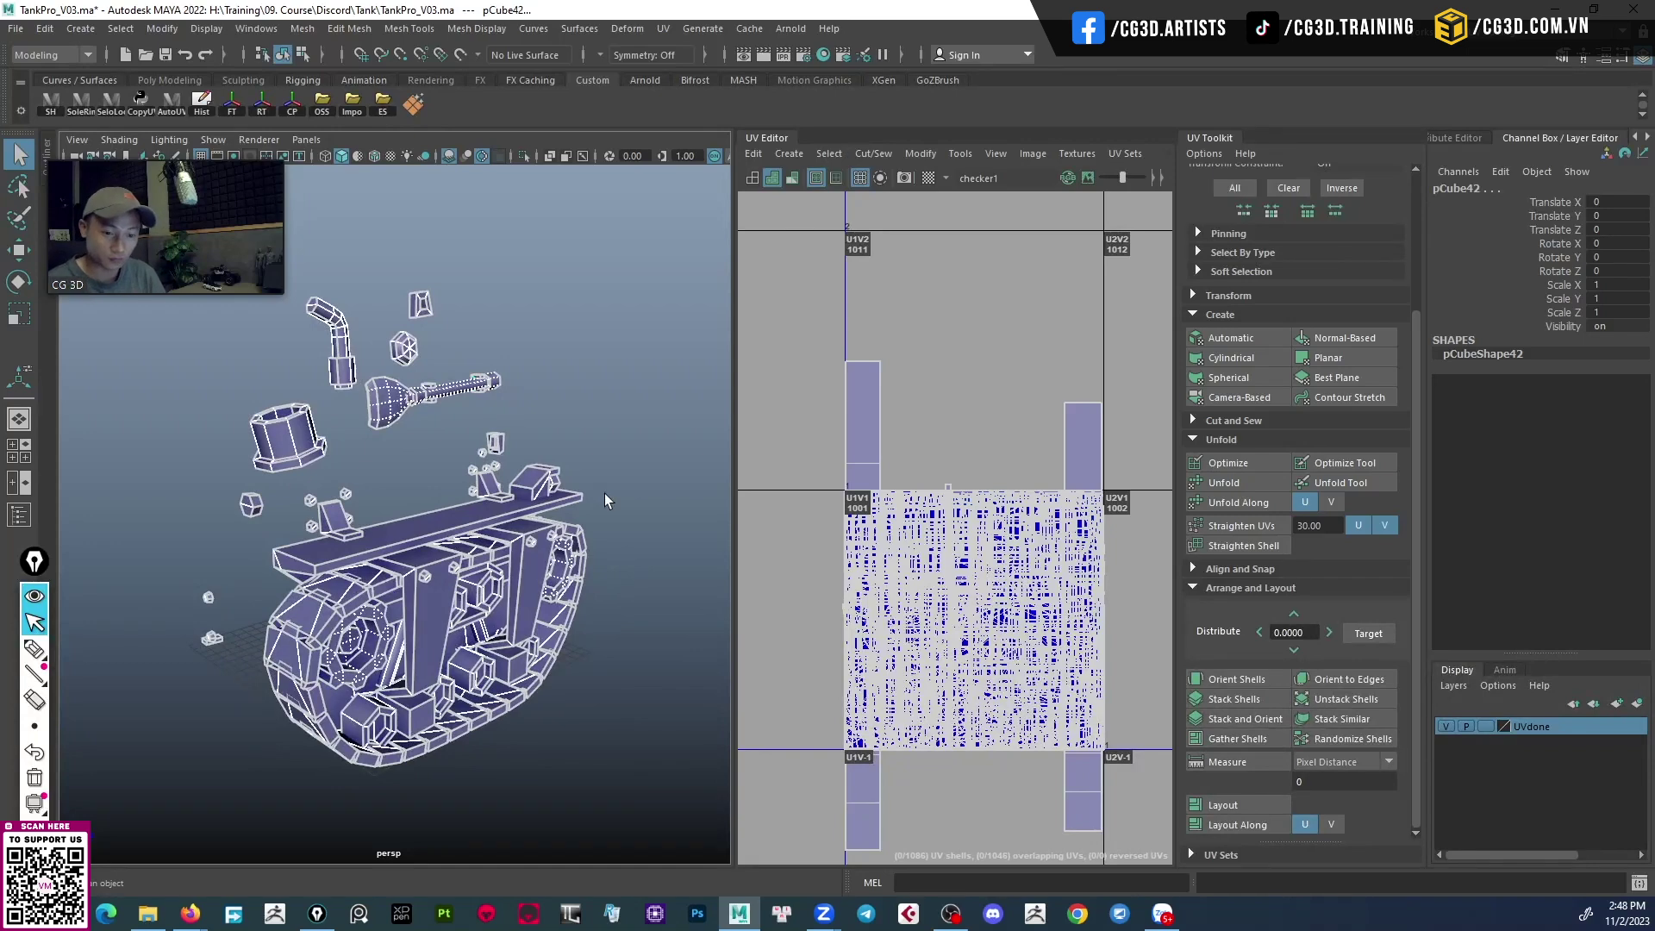
{"action": "left_click_drag", "start_coordinate": [436, 539], "coordinate": [526, 545], "text": "alt"}
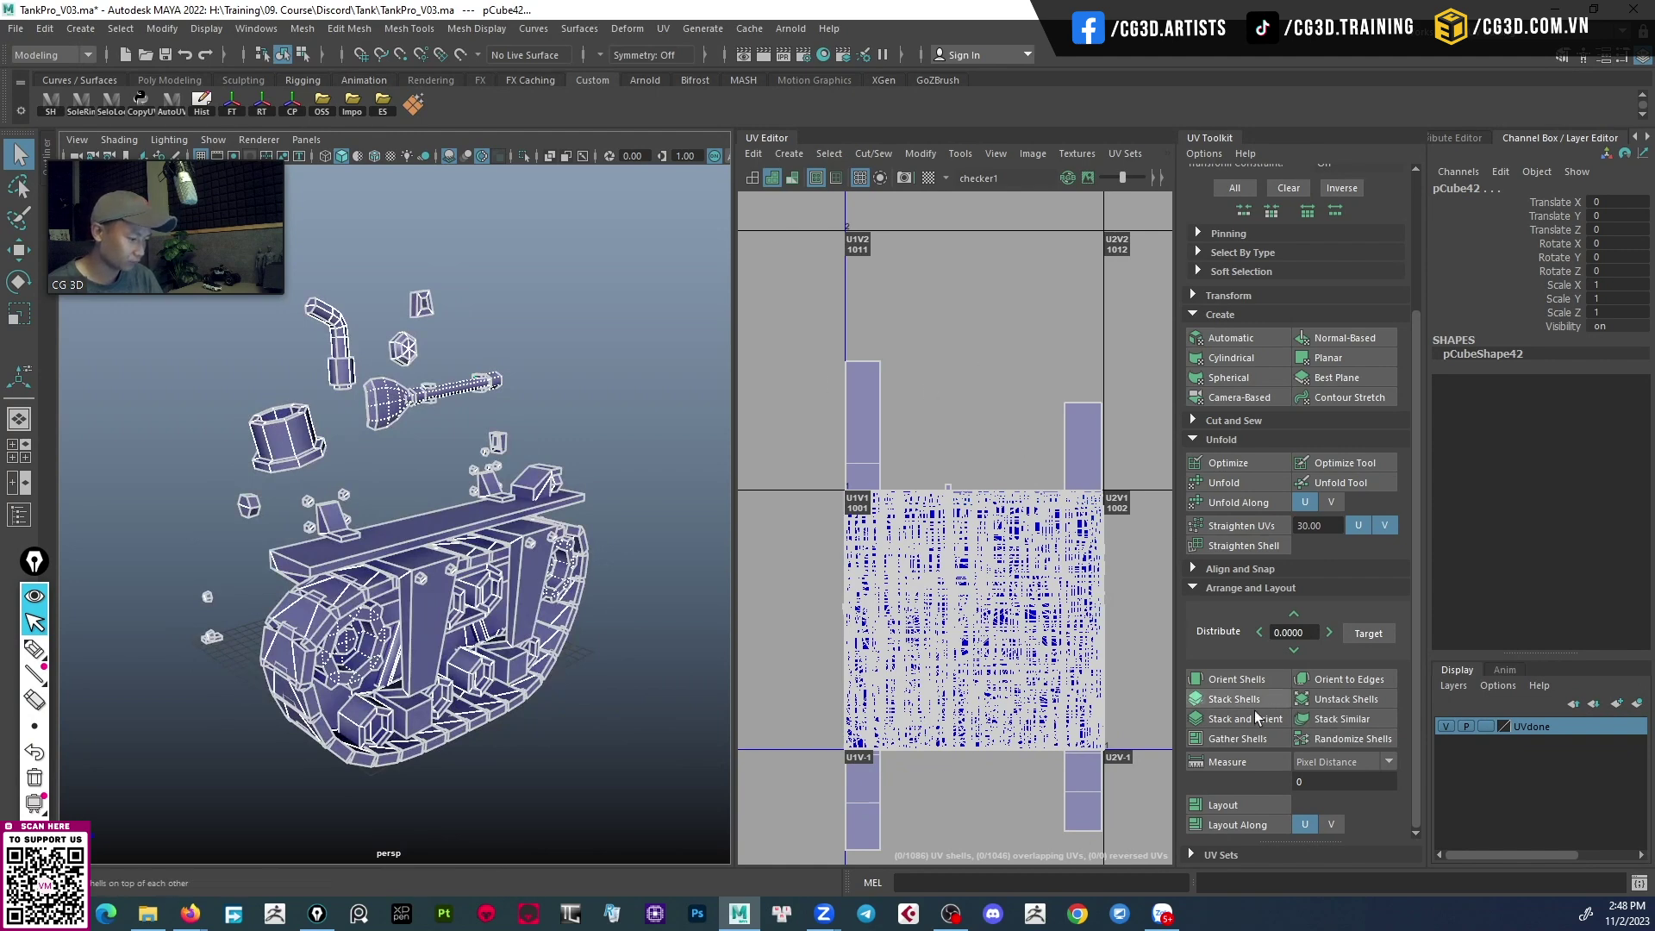
{"action": "left_click", "coordinate": [1249, 807]}
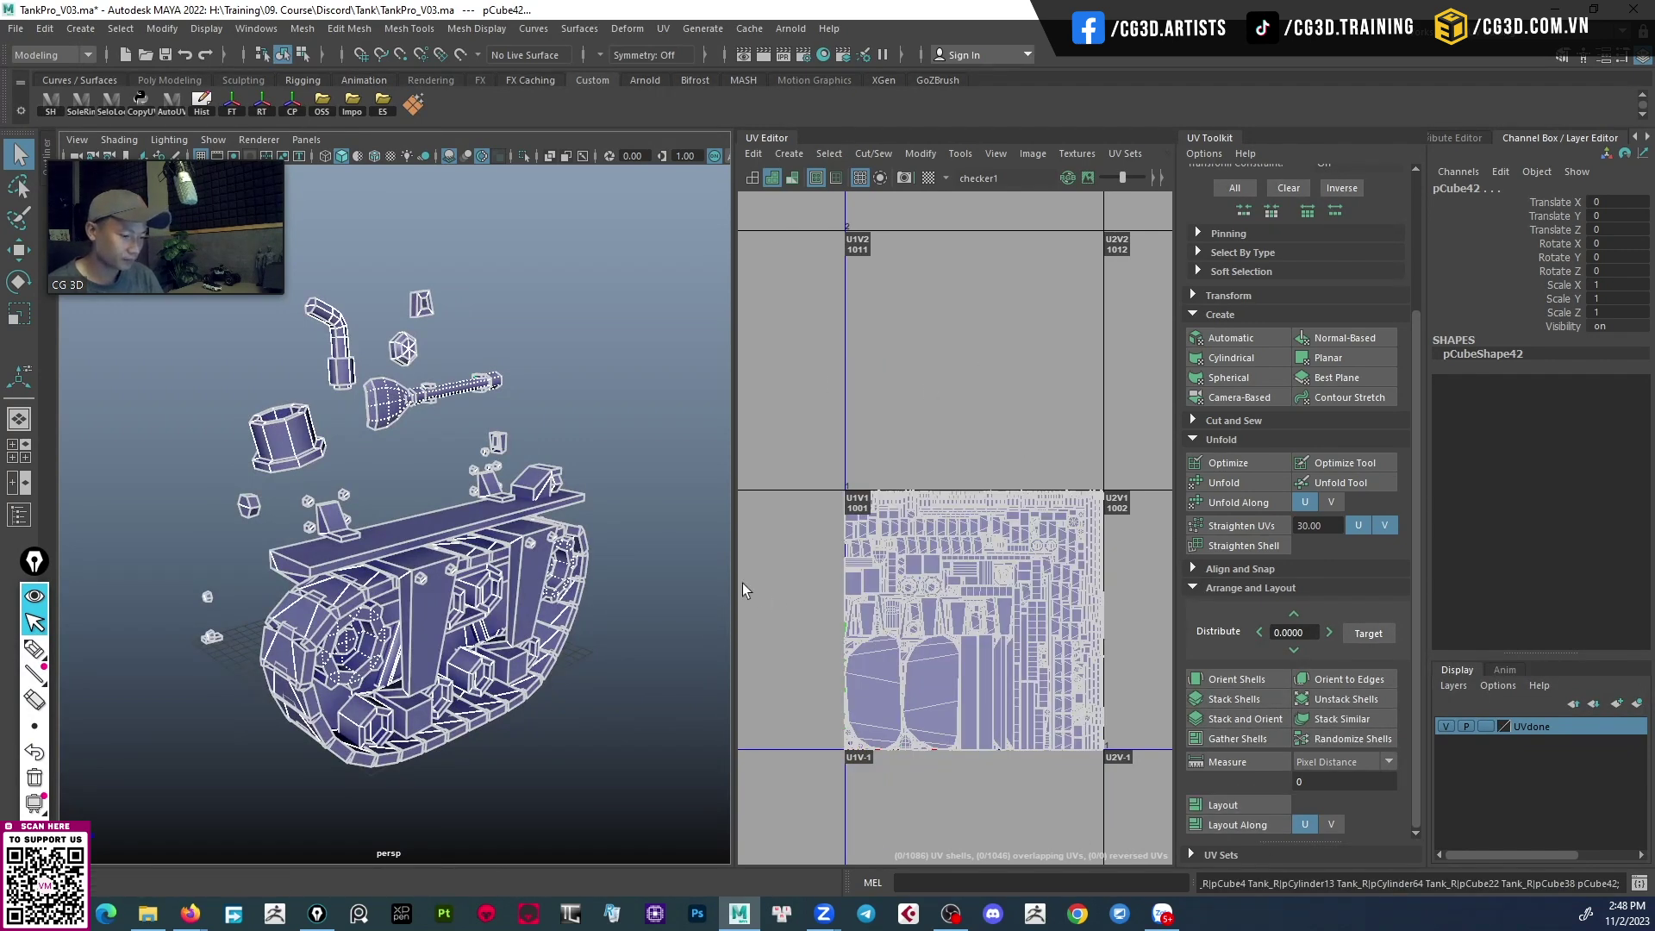
Preview the checker texture on the packed UVs and inspect the tank from several angles.
{"action": "scroll", "coordinate": [510, 406], "scroll_direction": "up", "scroll_amount": 2}
{"action": "scroll", "coordinate": [510, 405], "scroll_direction": "up", "scroll_amount": 2}
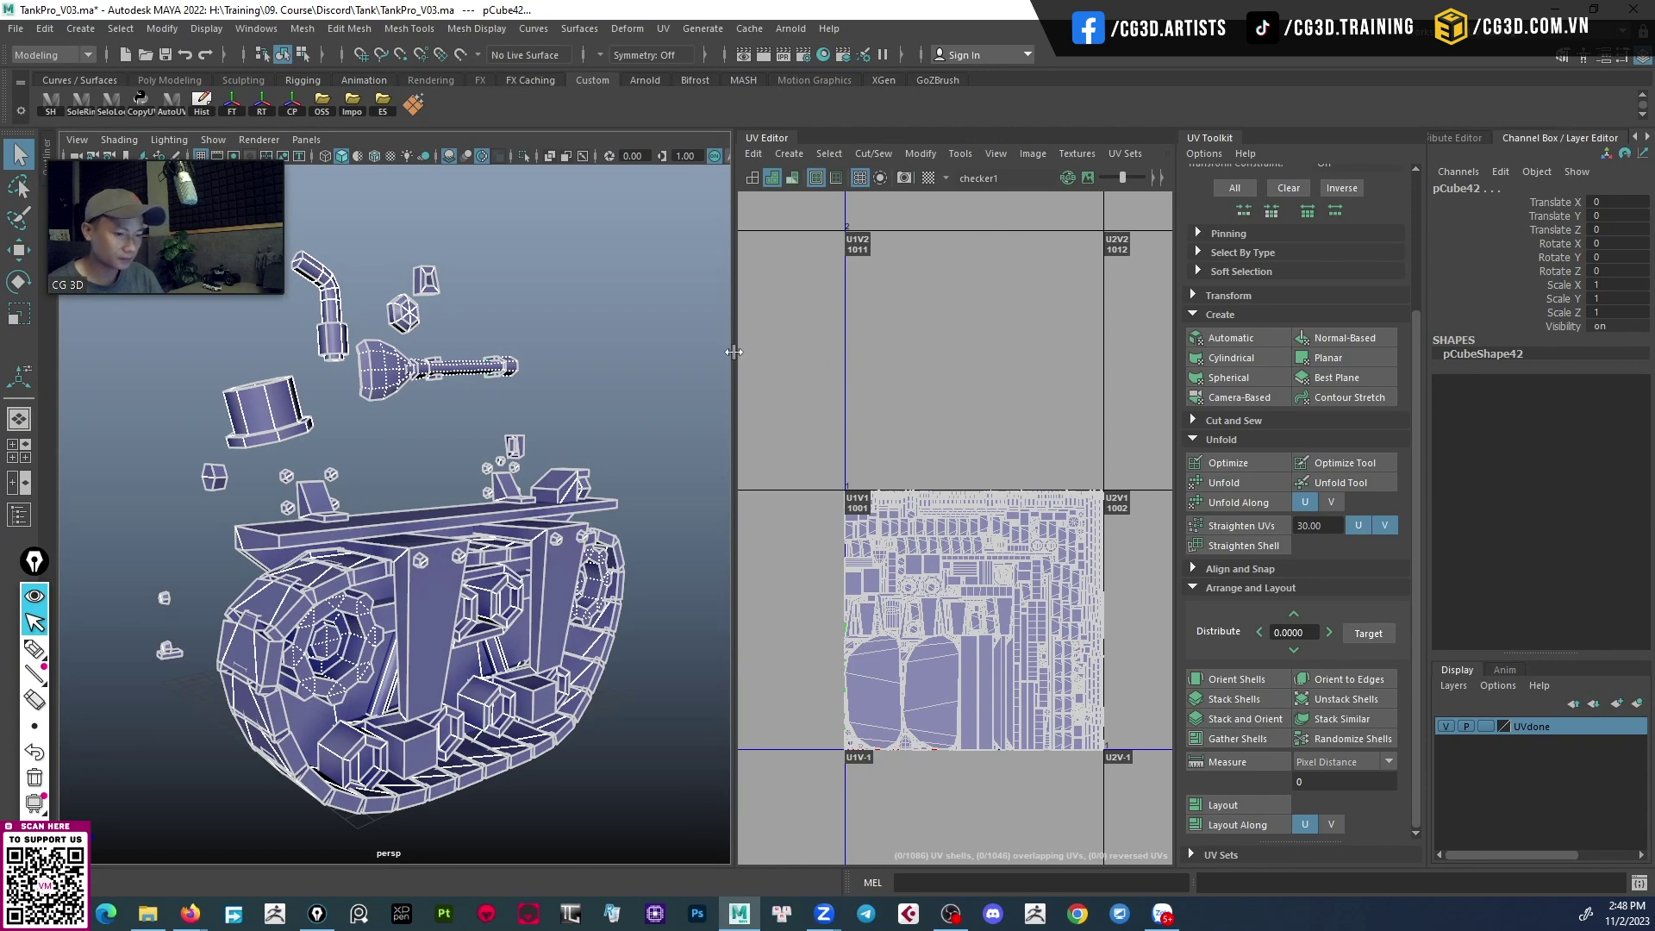
{"action": "left_click_drag", "start_coordinate": [733, 352], "coordinate": [598, 349]}
{"action": "left_click", "coordinate": [928, 177]}
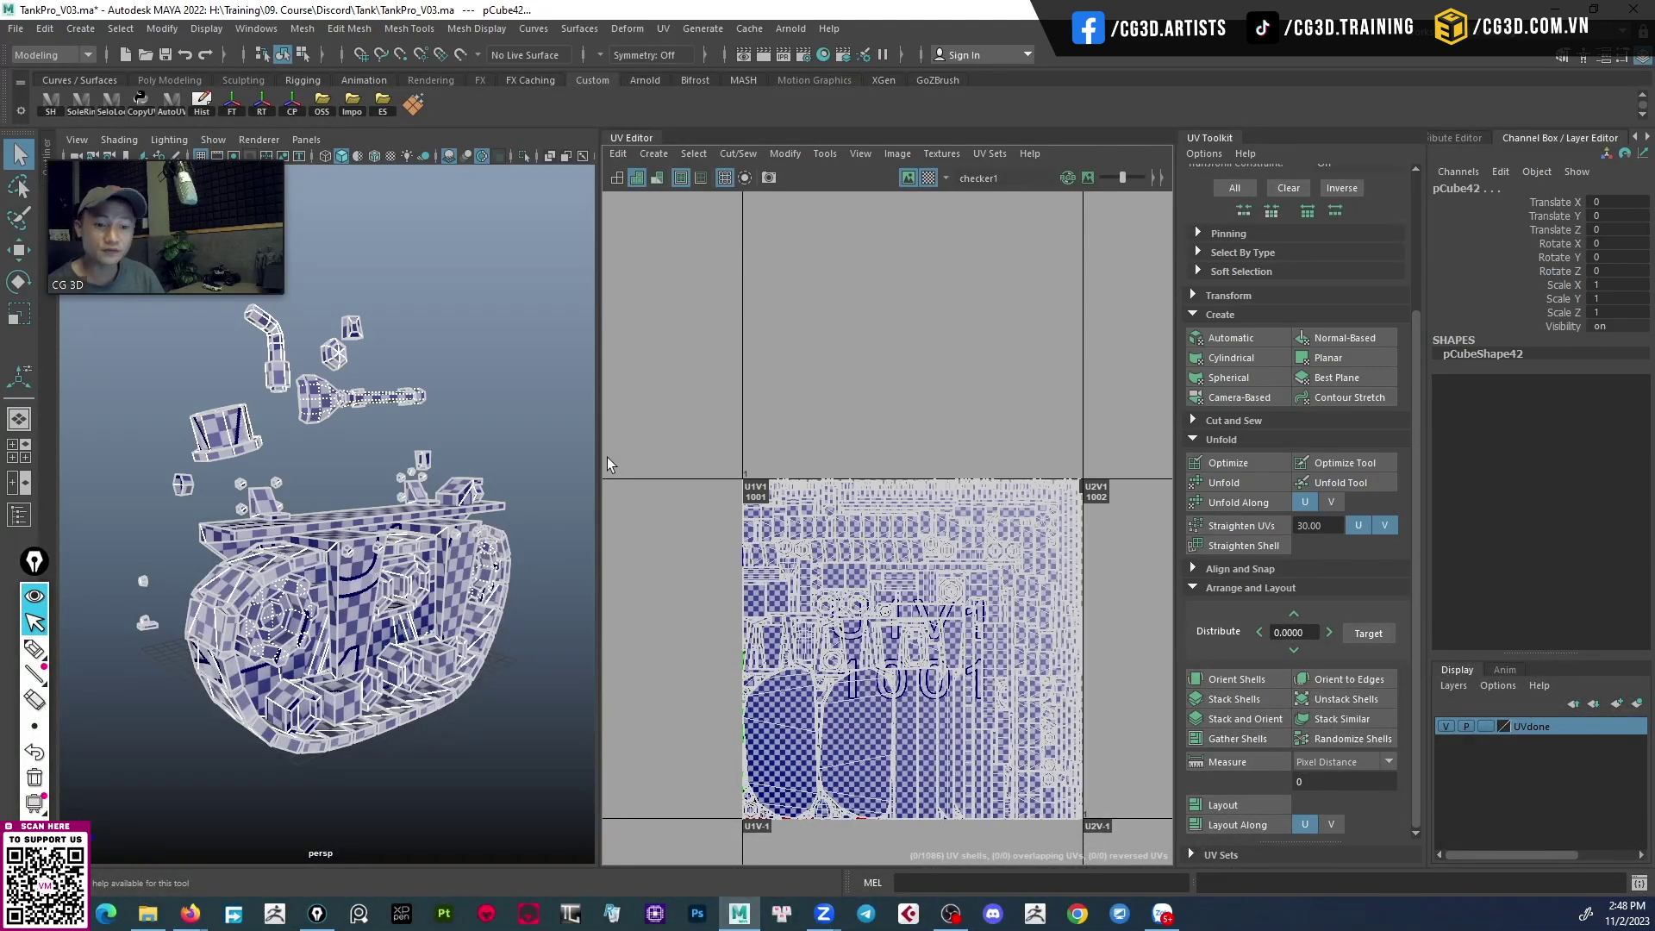
{"action": "left_click_drag", "start_coordinate": [599, 445], "coordinate": [834, 445]}
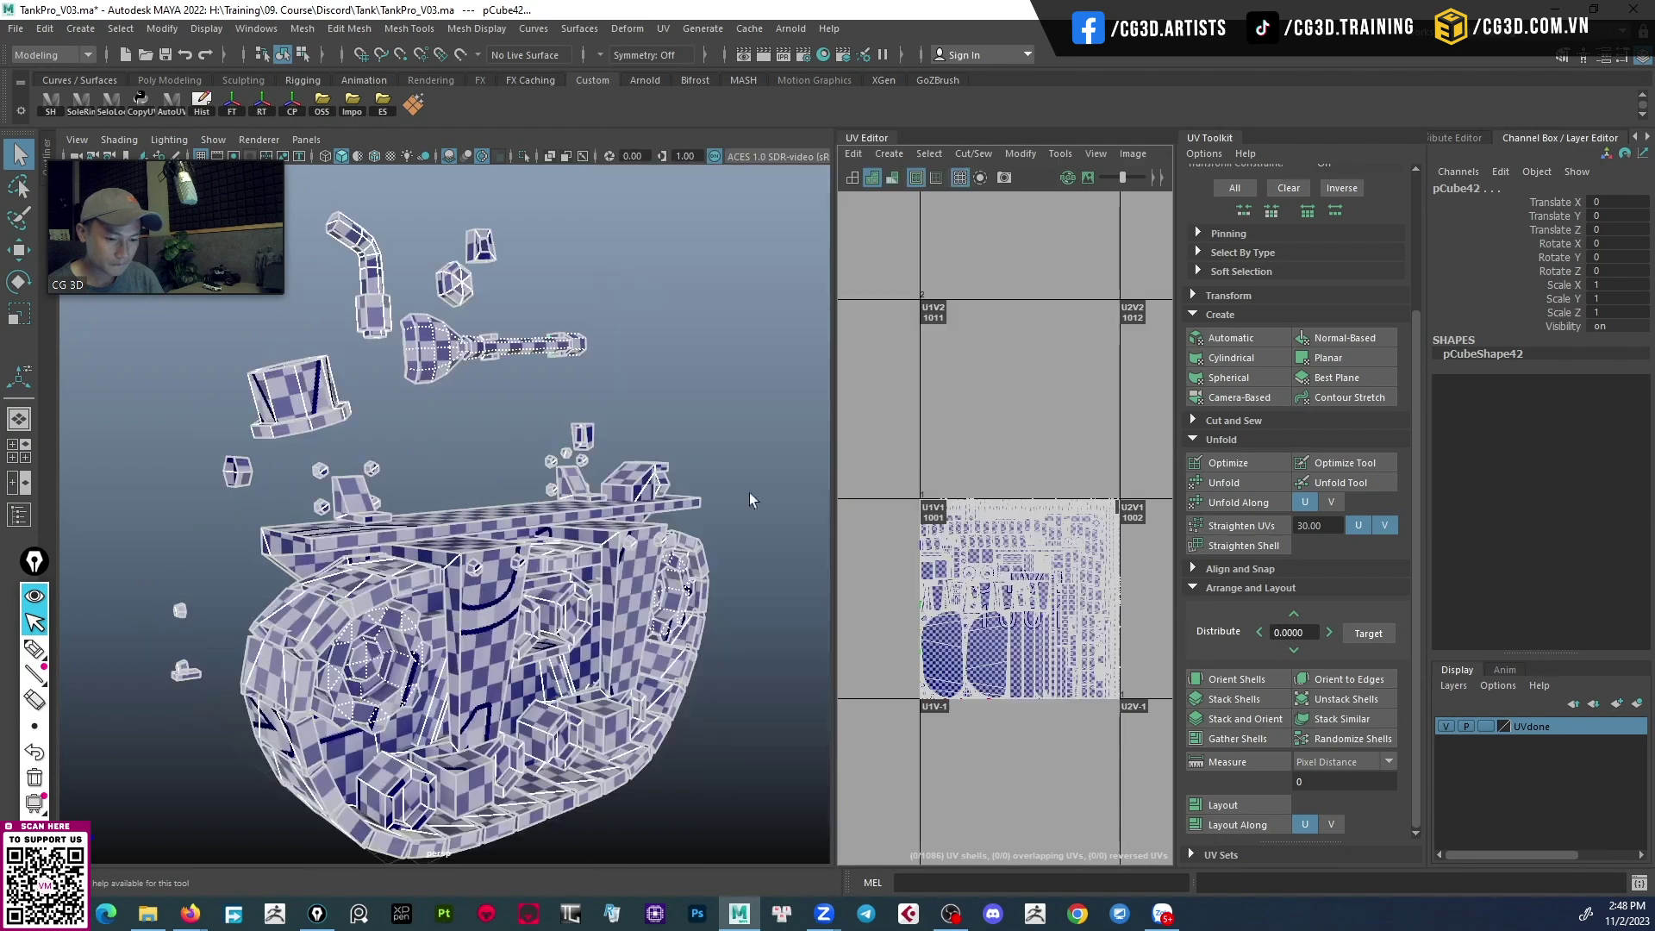
{"action": "scroll", "coordinate": [487, 551], "scroll_direction": "up", "scroll_amount": 5}
{"action": "mouse_move", "coordinate": [488, 550]}
{"action": "left_mouse_down", "text": "alt"}
{"action": "mouse_move", "coordinate": [368, 490]}
{"action": "mouse_move", "coordinate": [326, 547]}
{"action": "mouse_move", "coordinate": [480, 611]}
{"action": "mouse_move", "coordinate": [576, 567]}
{"action": "mouse_move", "coordinate": [490, 539]}
{"action": "mouse_move", "coordinate": [668, 569]}
{"action": "left_mouse_up", "text": "alt"}
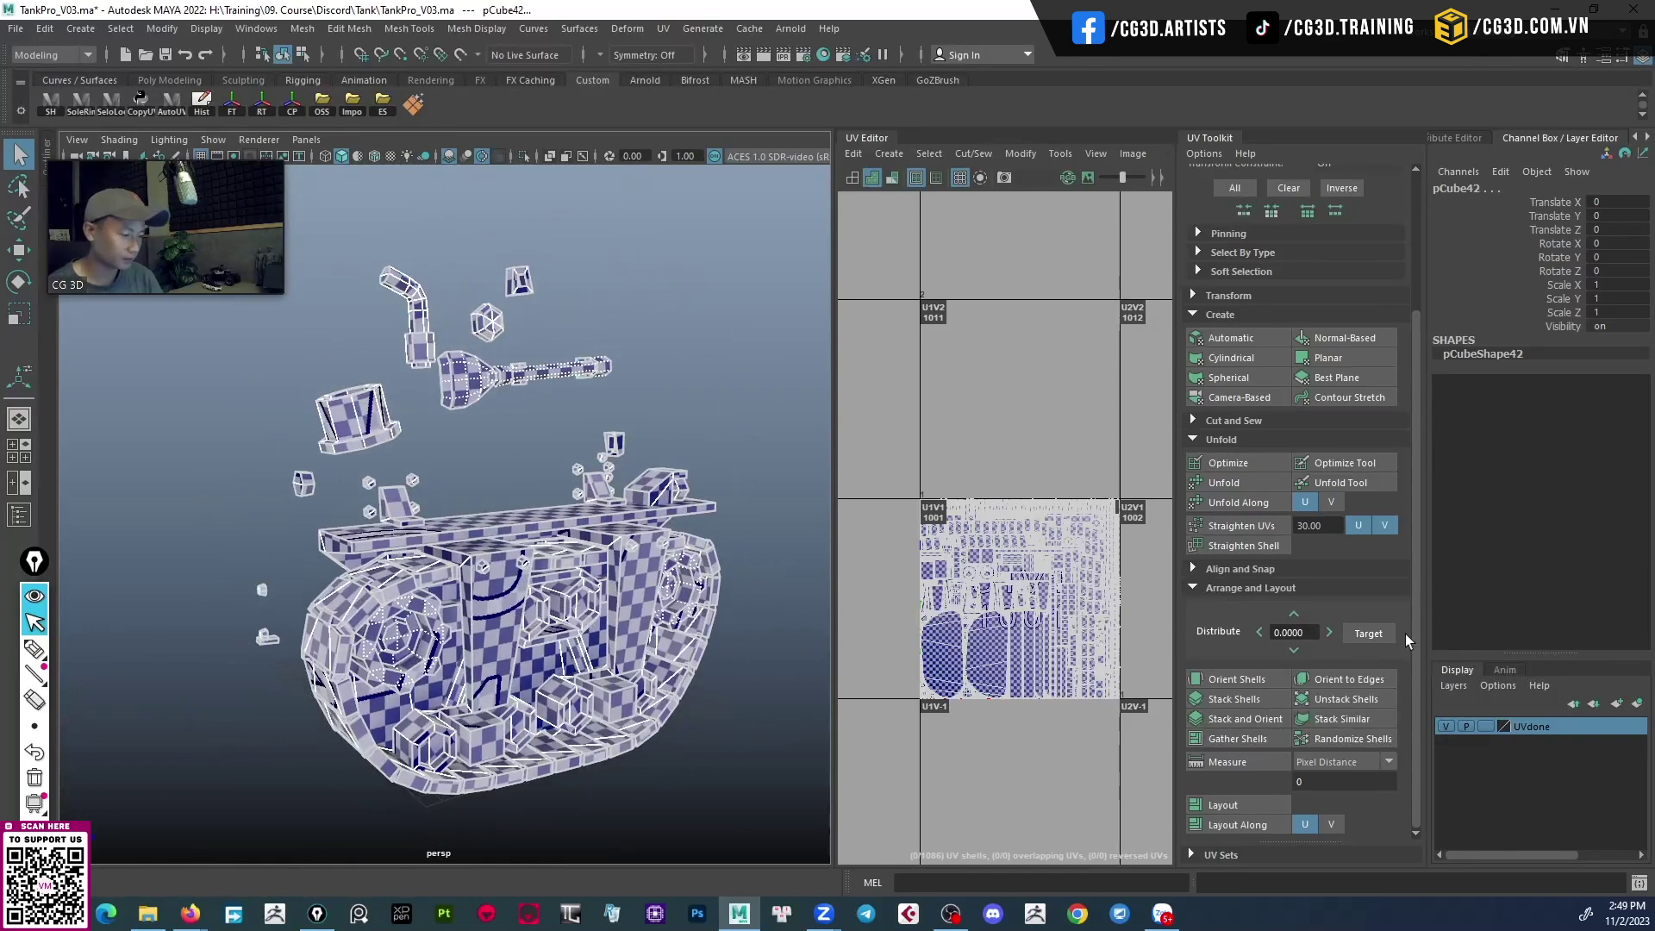
{"action": "left_click_drag", "start_coordinate": [834, 376], "coordinate": [688, 376]}
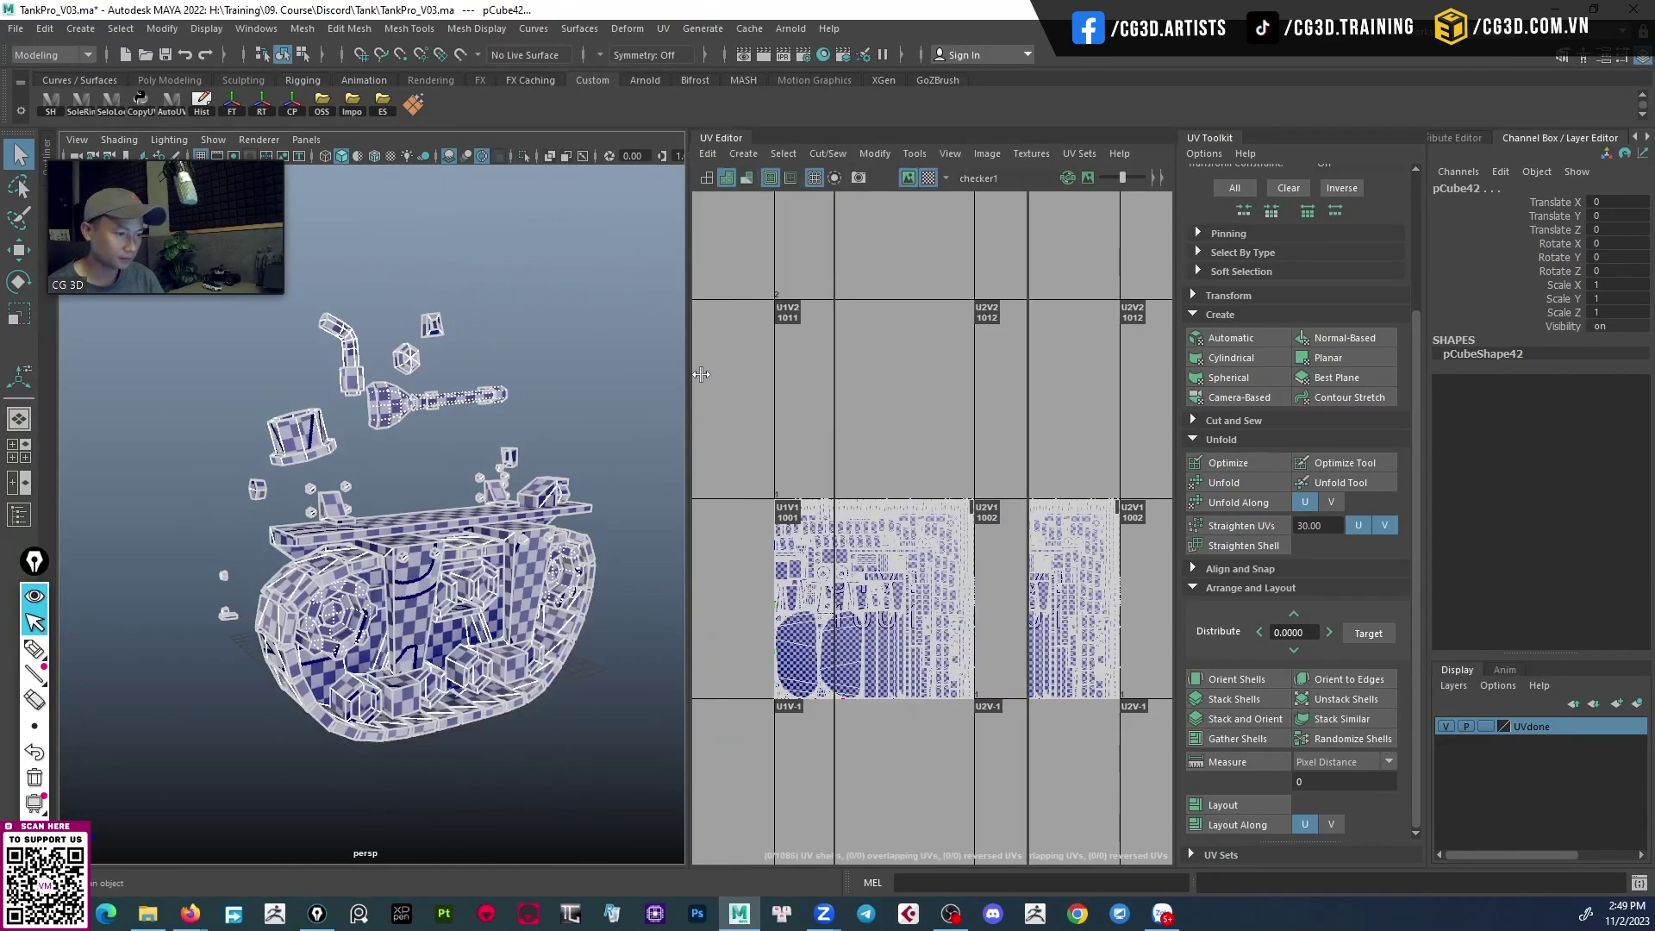
Turn off the checker, hide UVdone, and add the three remaining visible parts to it.
{"action": "left_click", "coordinate": [928, 177]}
{"action": "left_click", "coordinate": [1446, 726]}
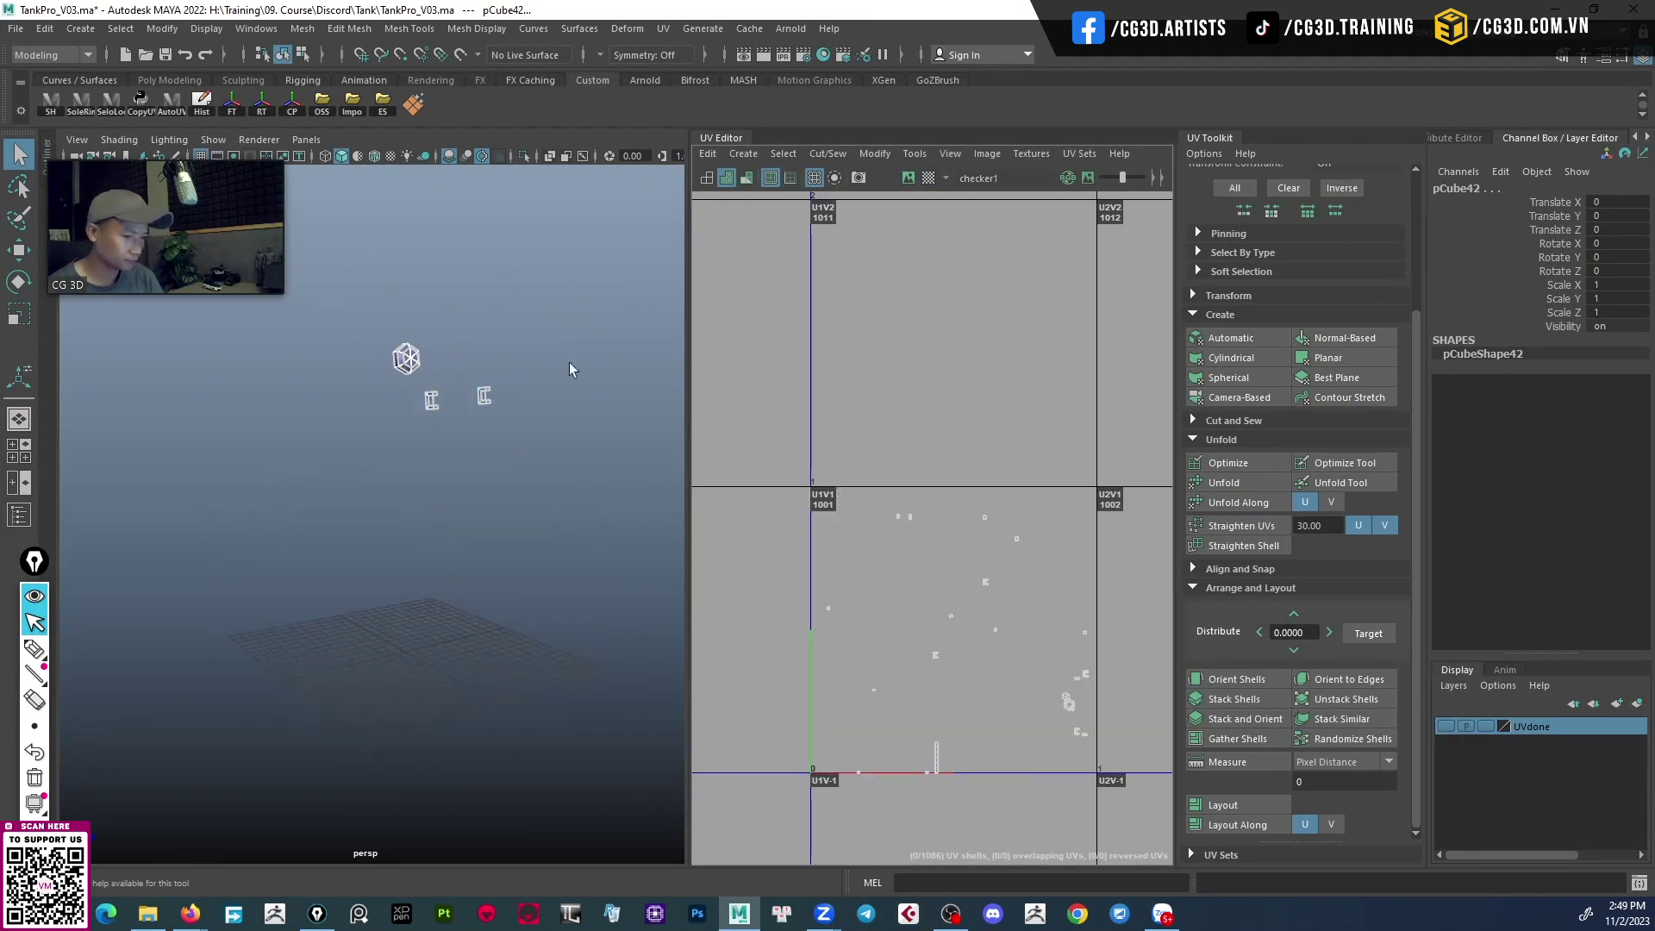
{"action": "left_click_drag", "start_coordinate": [170, 568], "coordinate": [535, 328]}
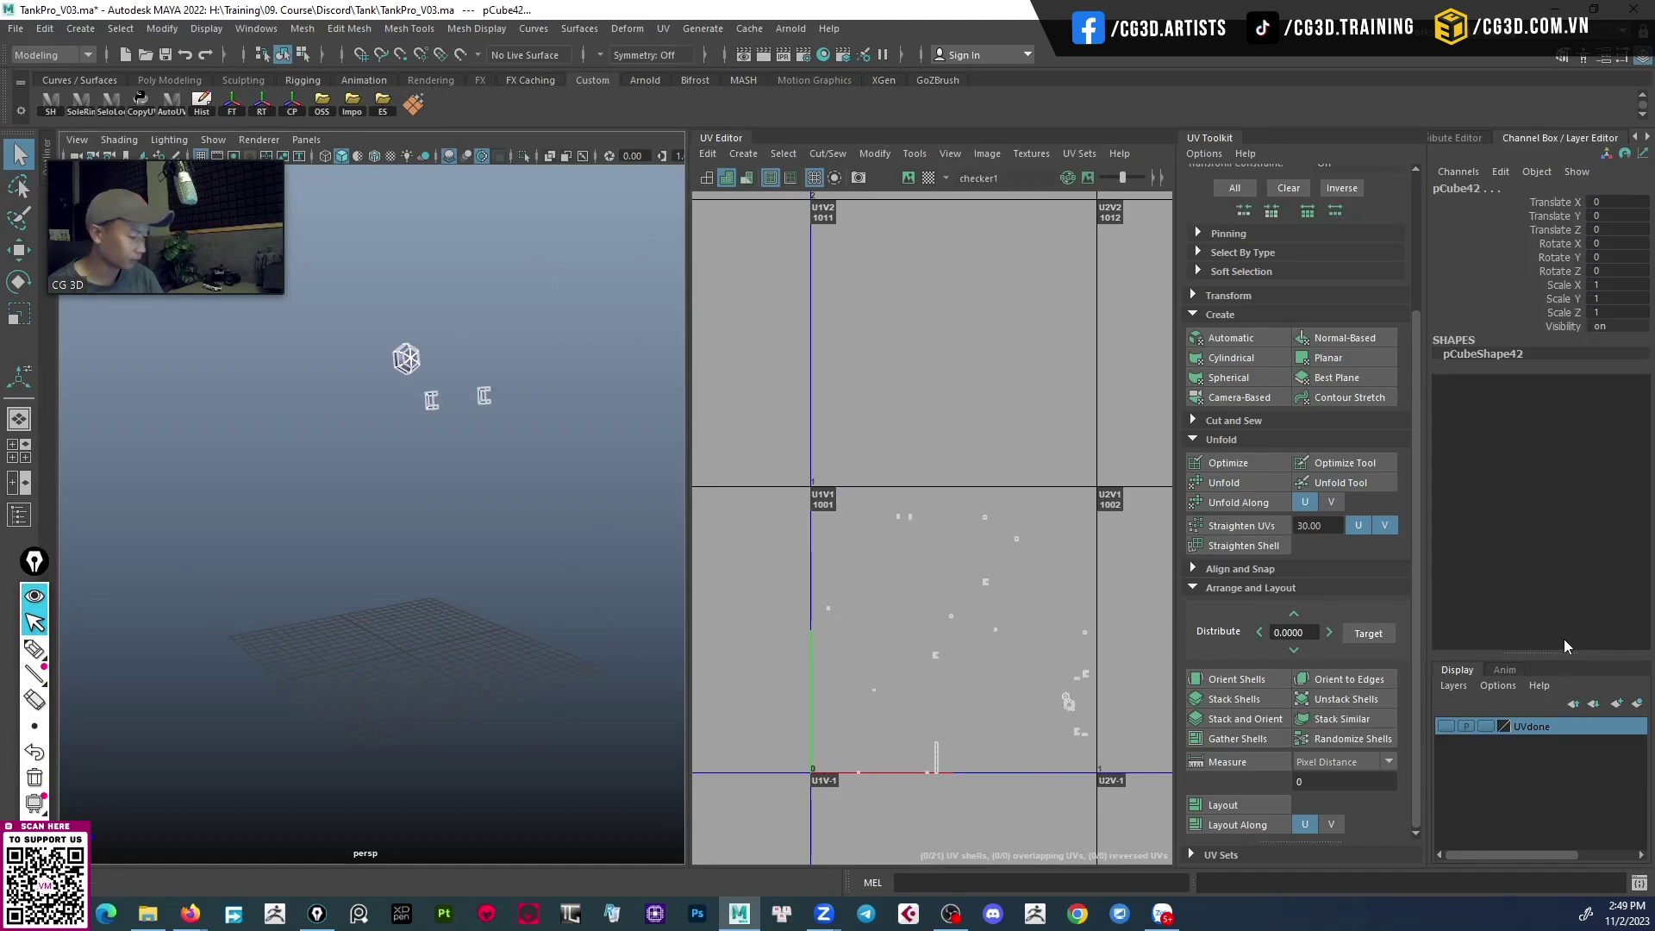
{"action": "right_click", "coordinate": [1558, 726]}
{"action": "left_click", "coordinate": [1520, 568]}
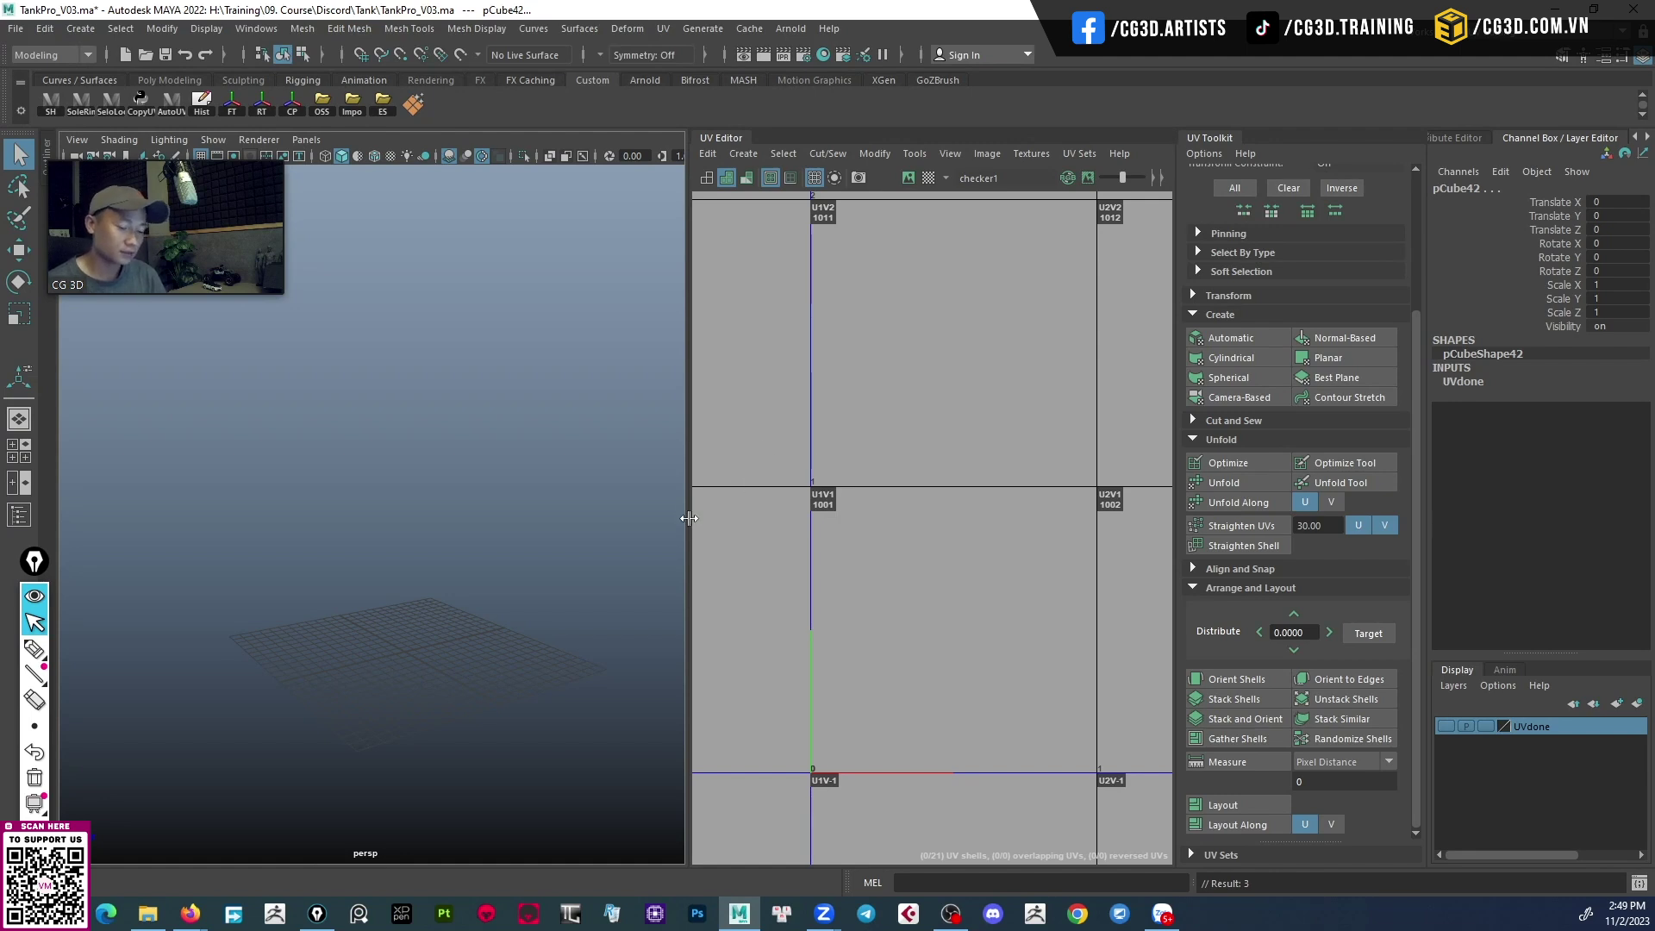
{"action": "left_click_drag", "start_coordinate": [690, 518], "coordinate": [756, 541]}
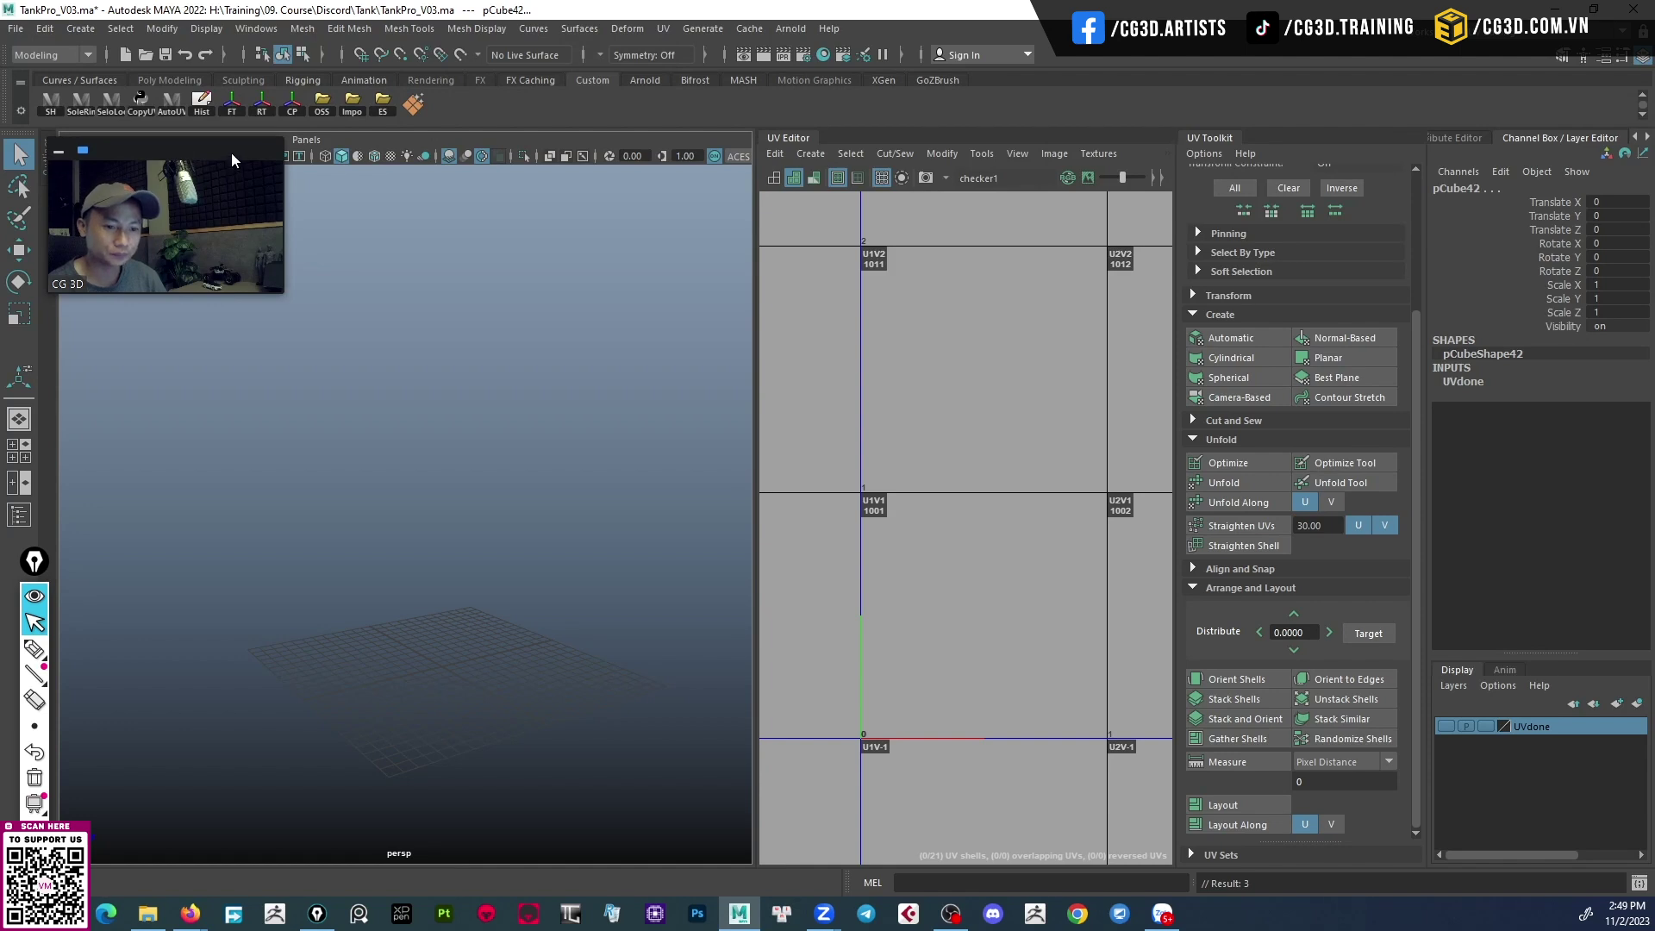
Select the Tank_C group in the Outliner and reveal all hidden objects.
{"action": "mouse_move", "coordinate": [231, 153]}
{"action": "left_mouse_down"}
{"action": "mouse_move", "coordinate": [308, 64]}
{"action": "mouse_move", "coordinate": [441, 35]}
{"action": "left_mouse_up"}
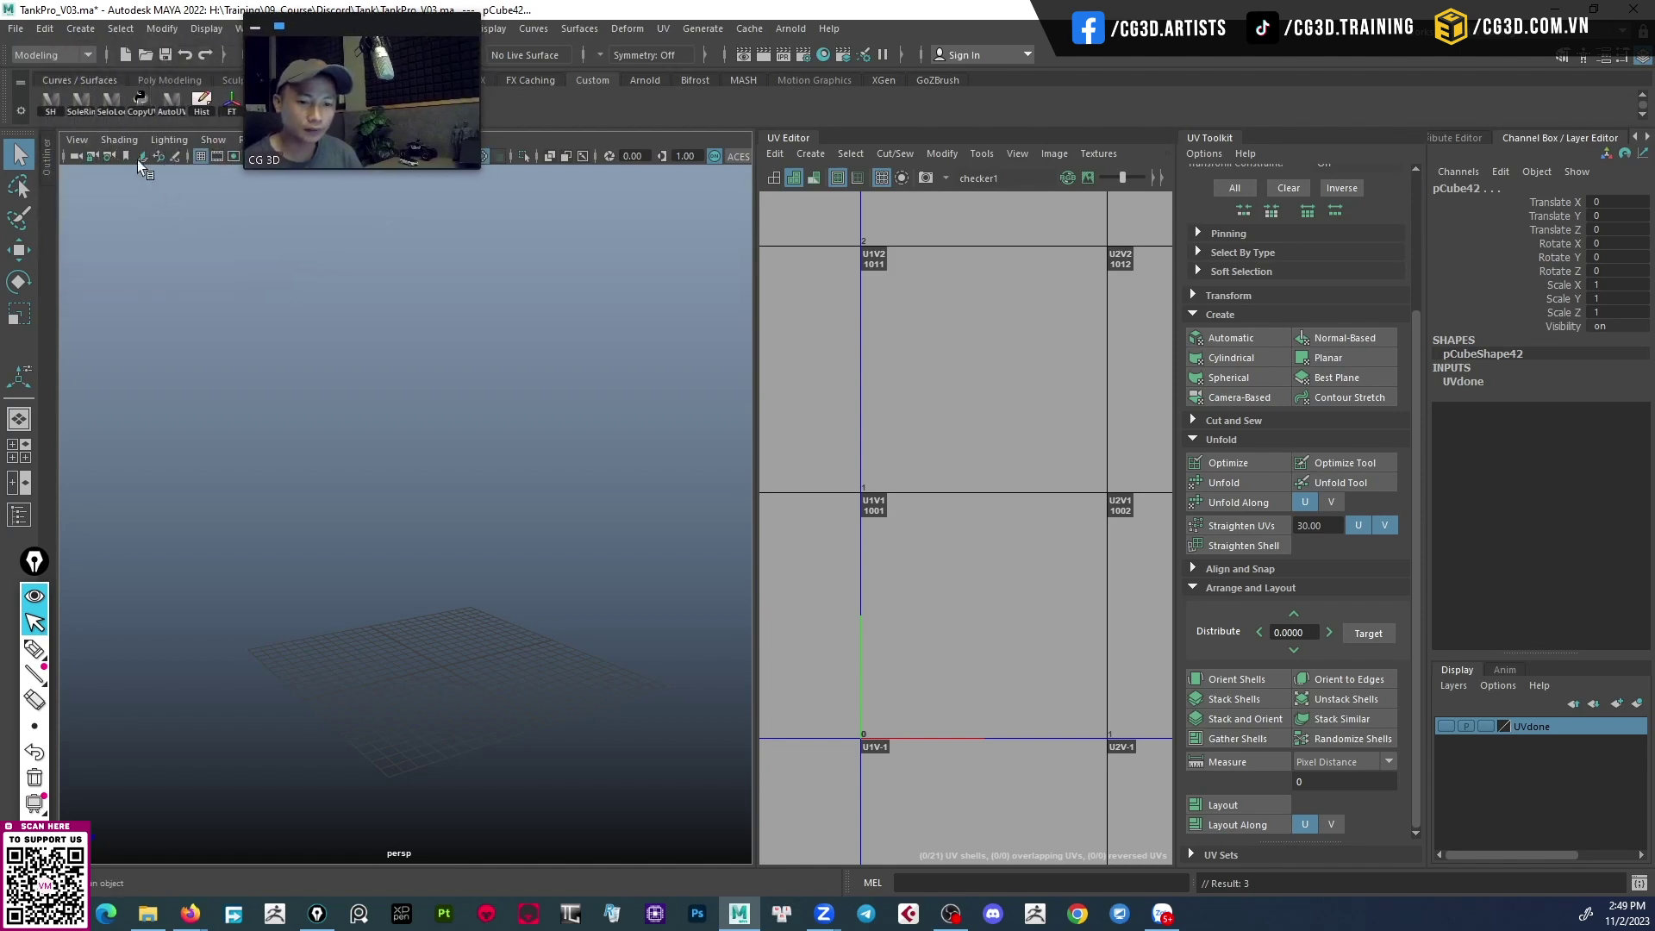
{"action": "left_click", "coordinate": [43, 168]}
{"action": "left_click", "coordinate": [147, 299]}
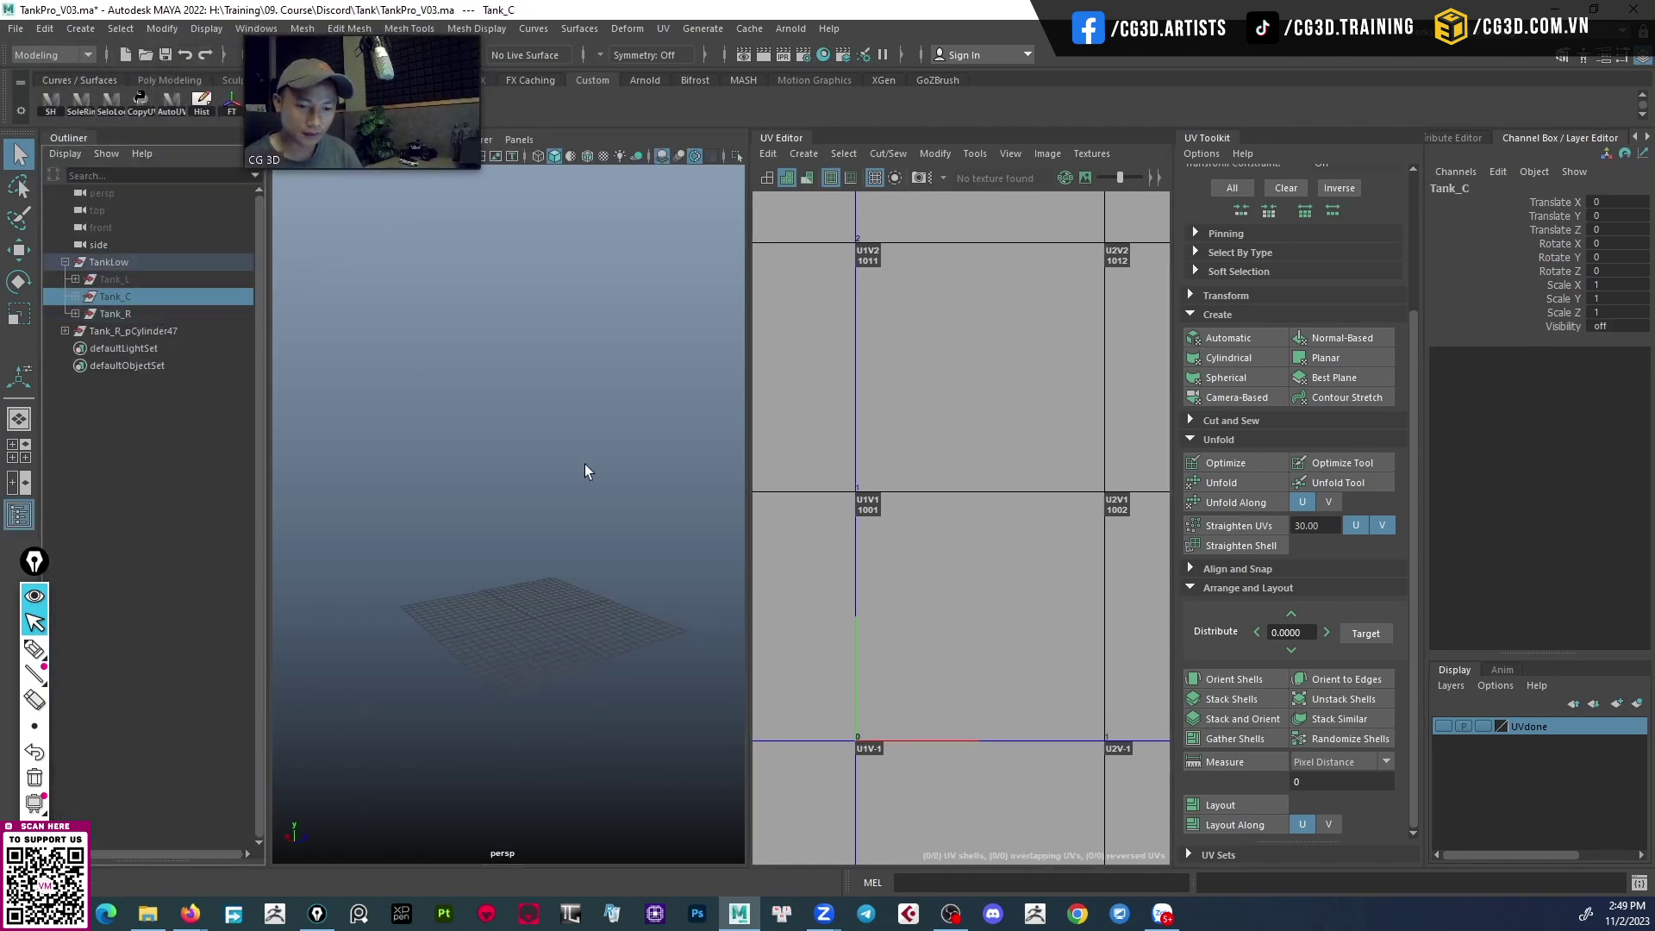
{"action": "key", "text": "shift+h"}
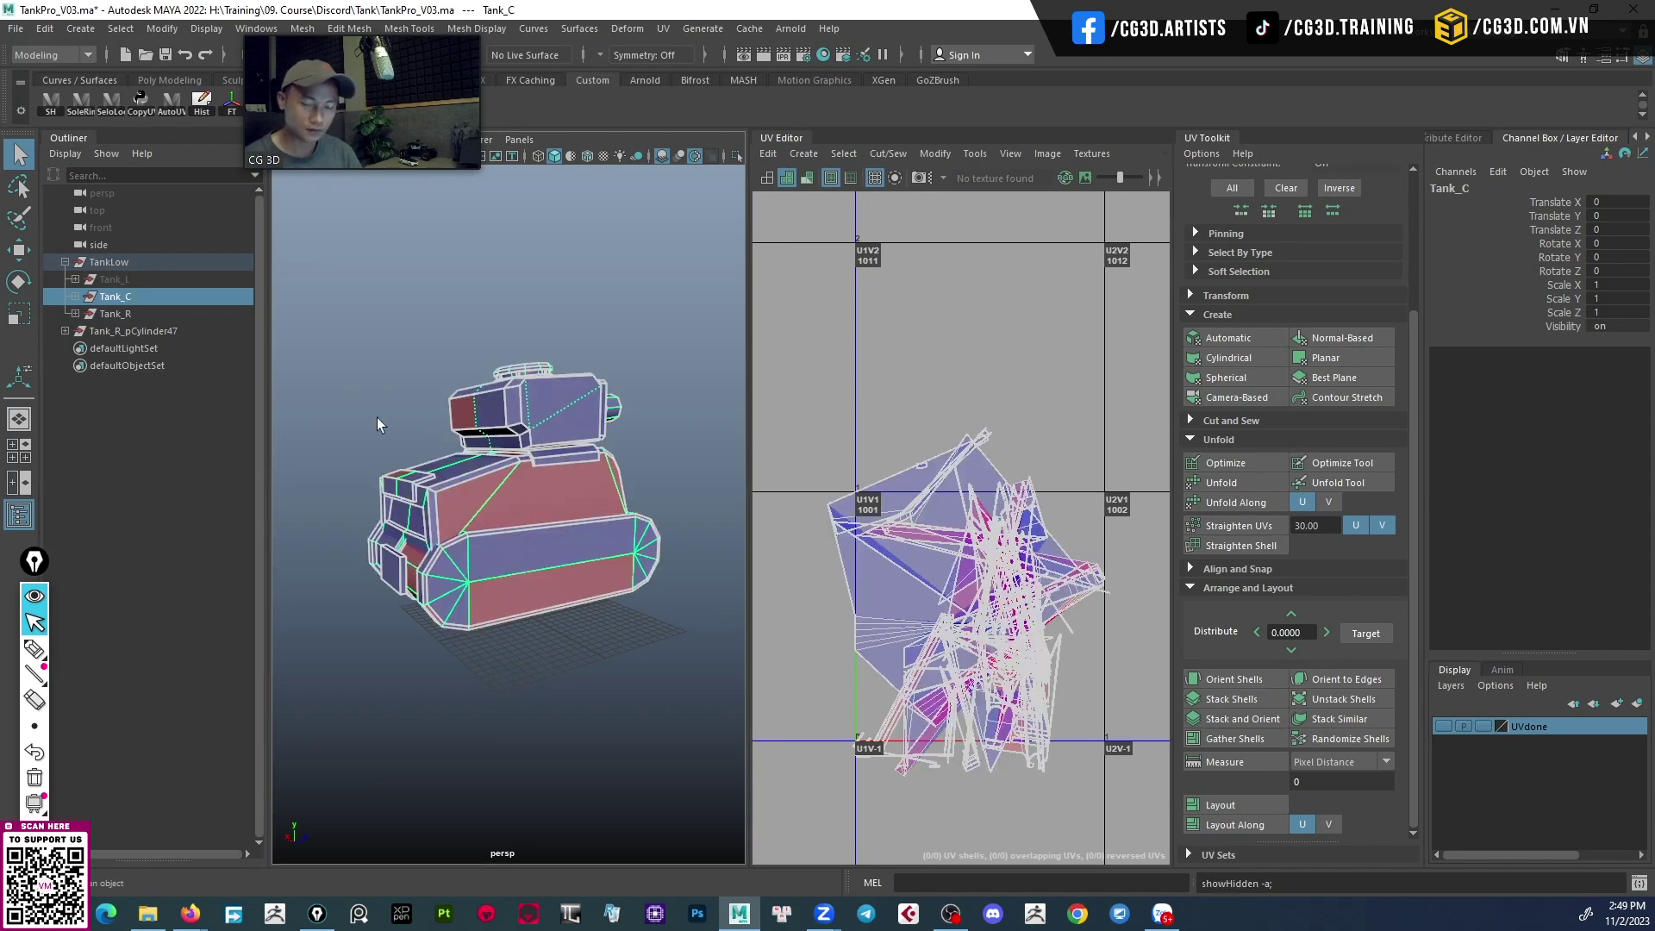
Hide the Tank_R group, delete the old Tank_L group, and select Tank_R.
{"action": "left_click", "coordinate": [138, 312]}
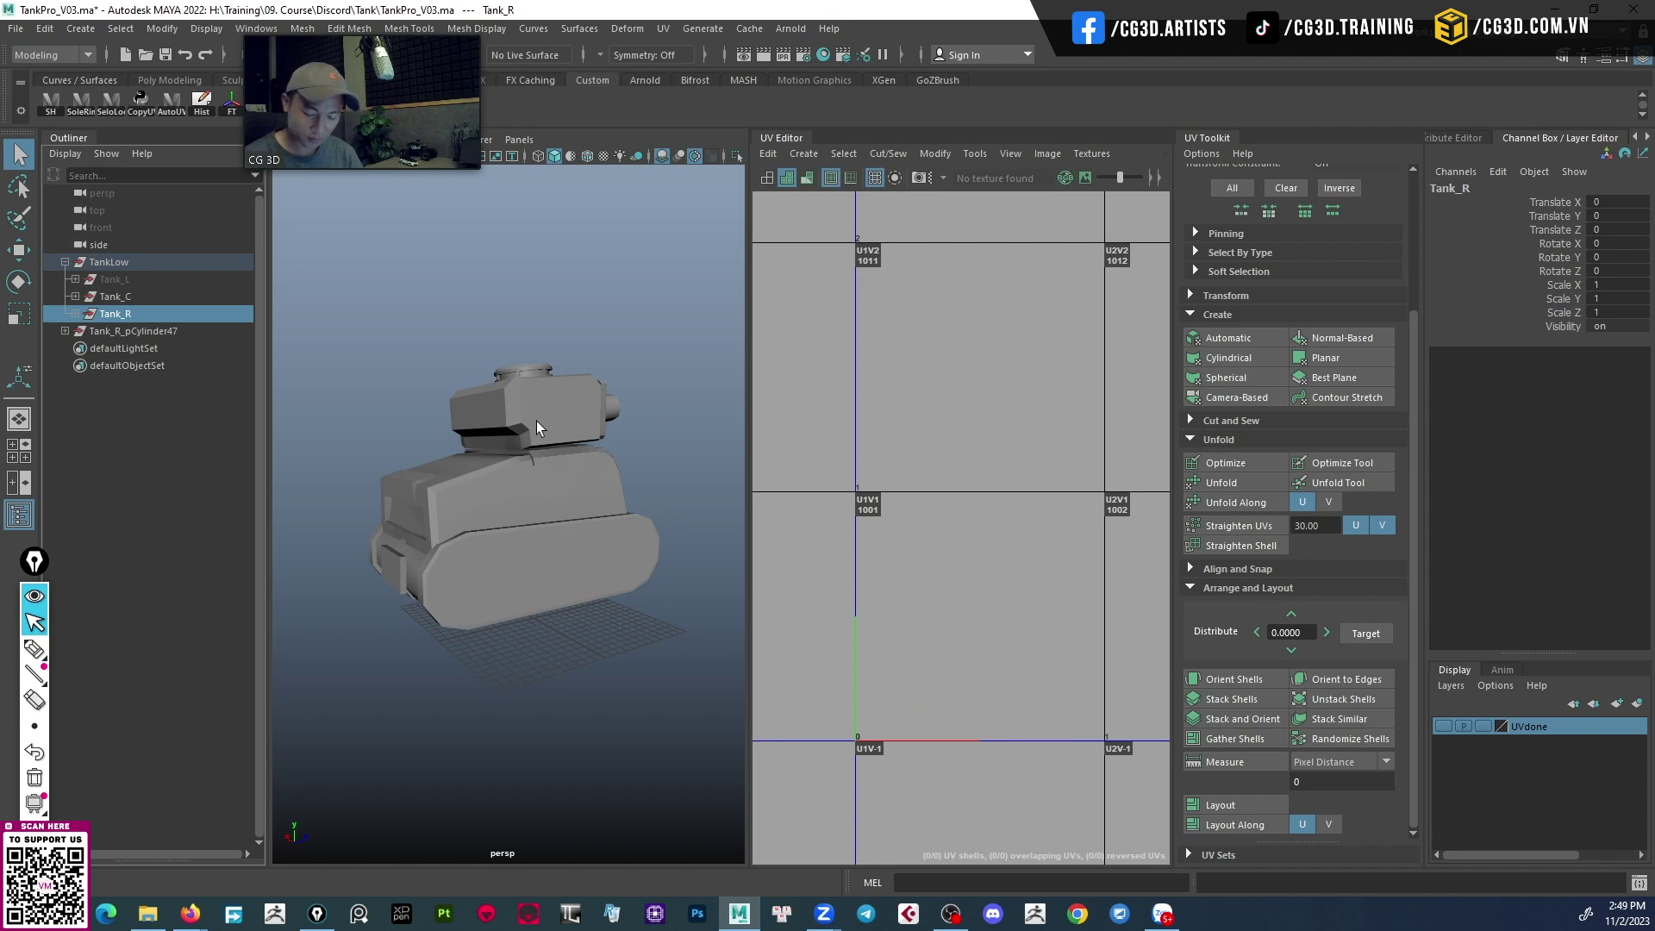
{"action": "key", "text": "ctrl+h"}
{"action": "left_click", "coordinate": [136, 283]}
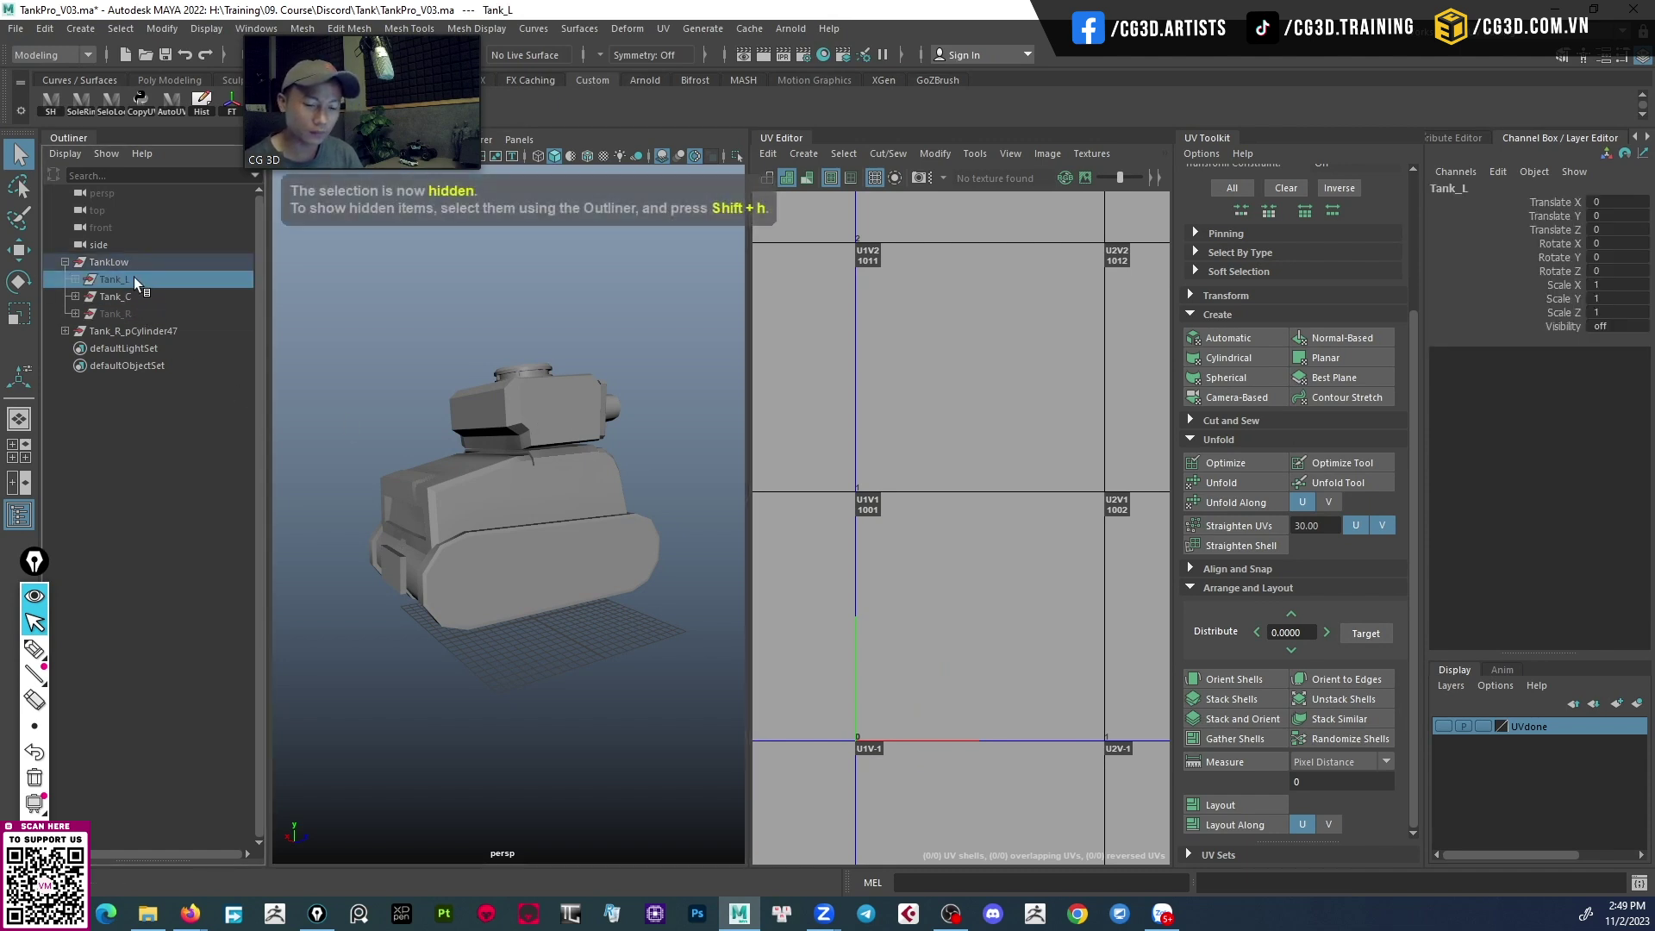
{"action": "key", "text": "Delete"}
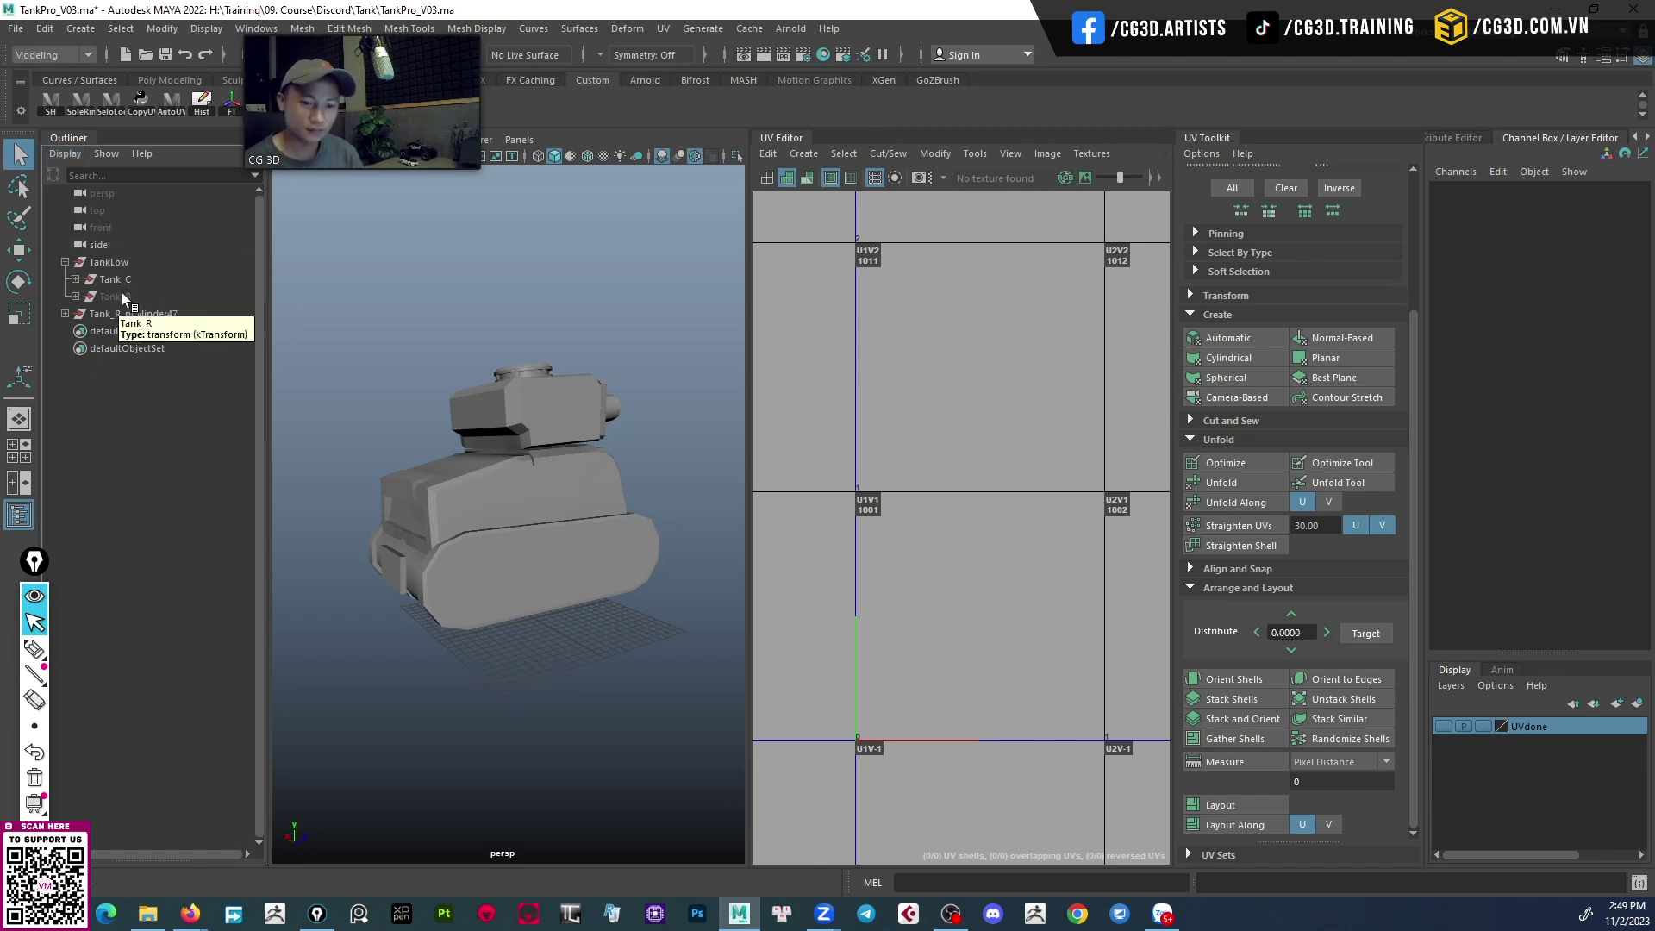
{"action": "left_click", "coordinate": [123, 298]}
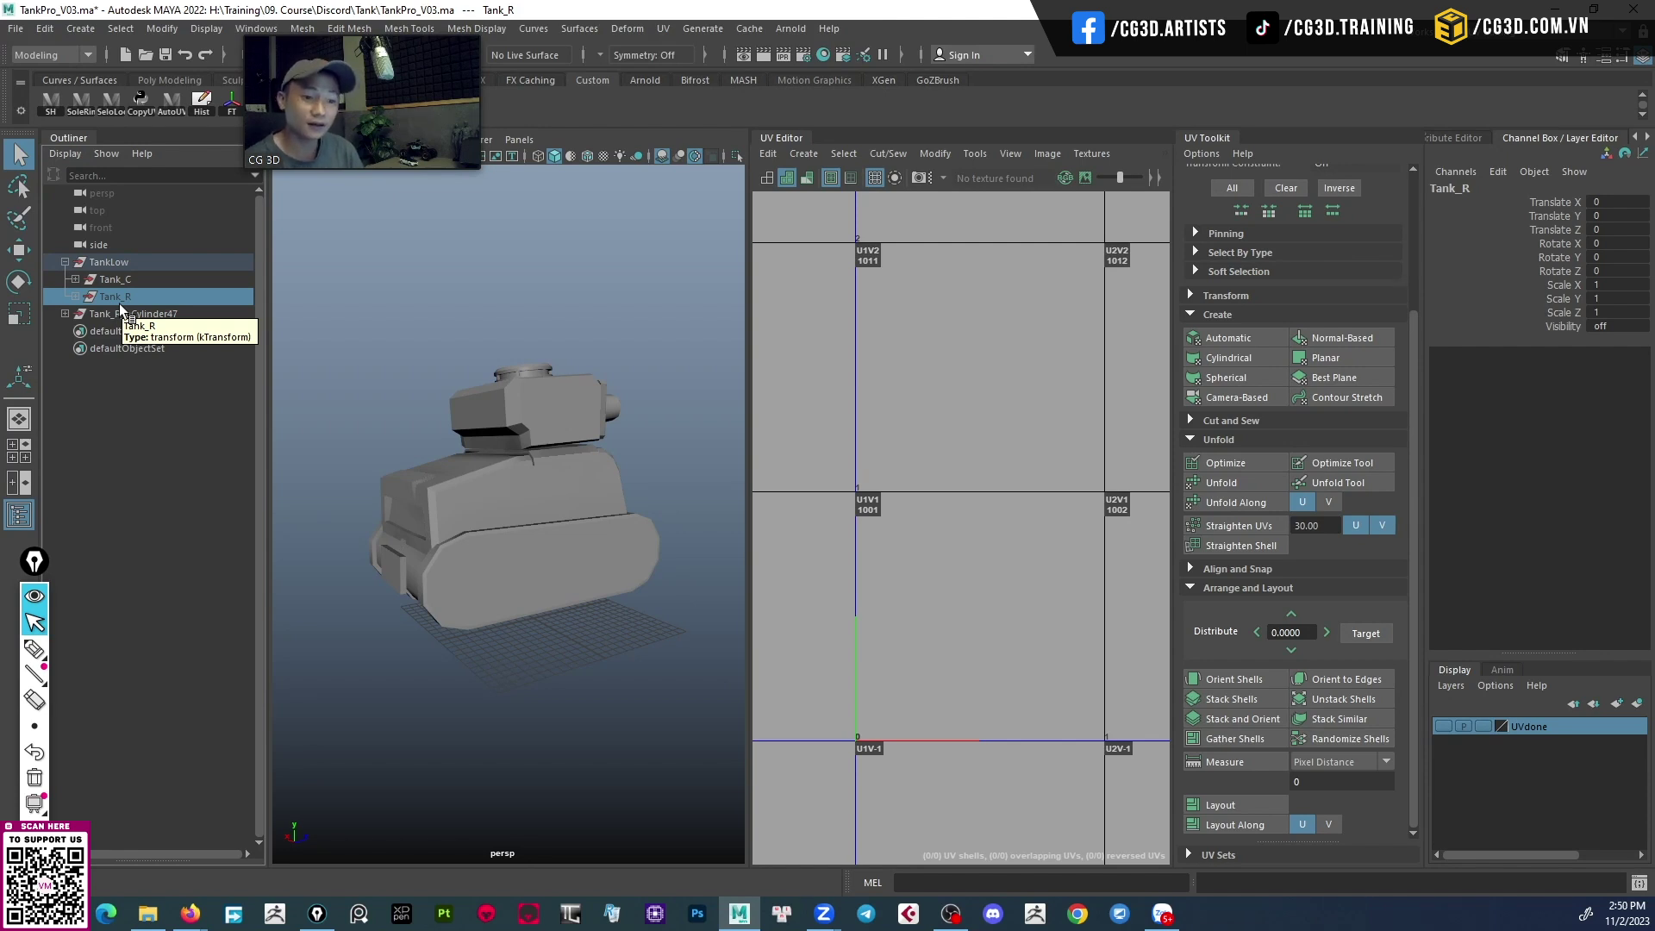
Collapse the Outliner and select the lower track body from several viewing angles.
{"action": "left_click", "coordinate": [61, 137]}
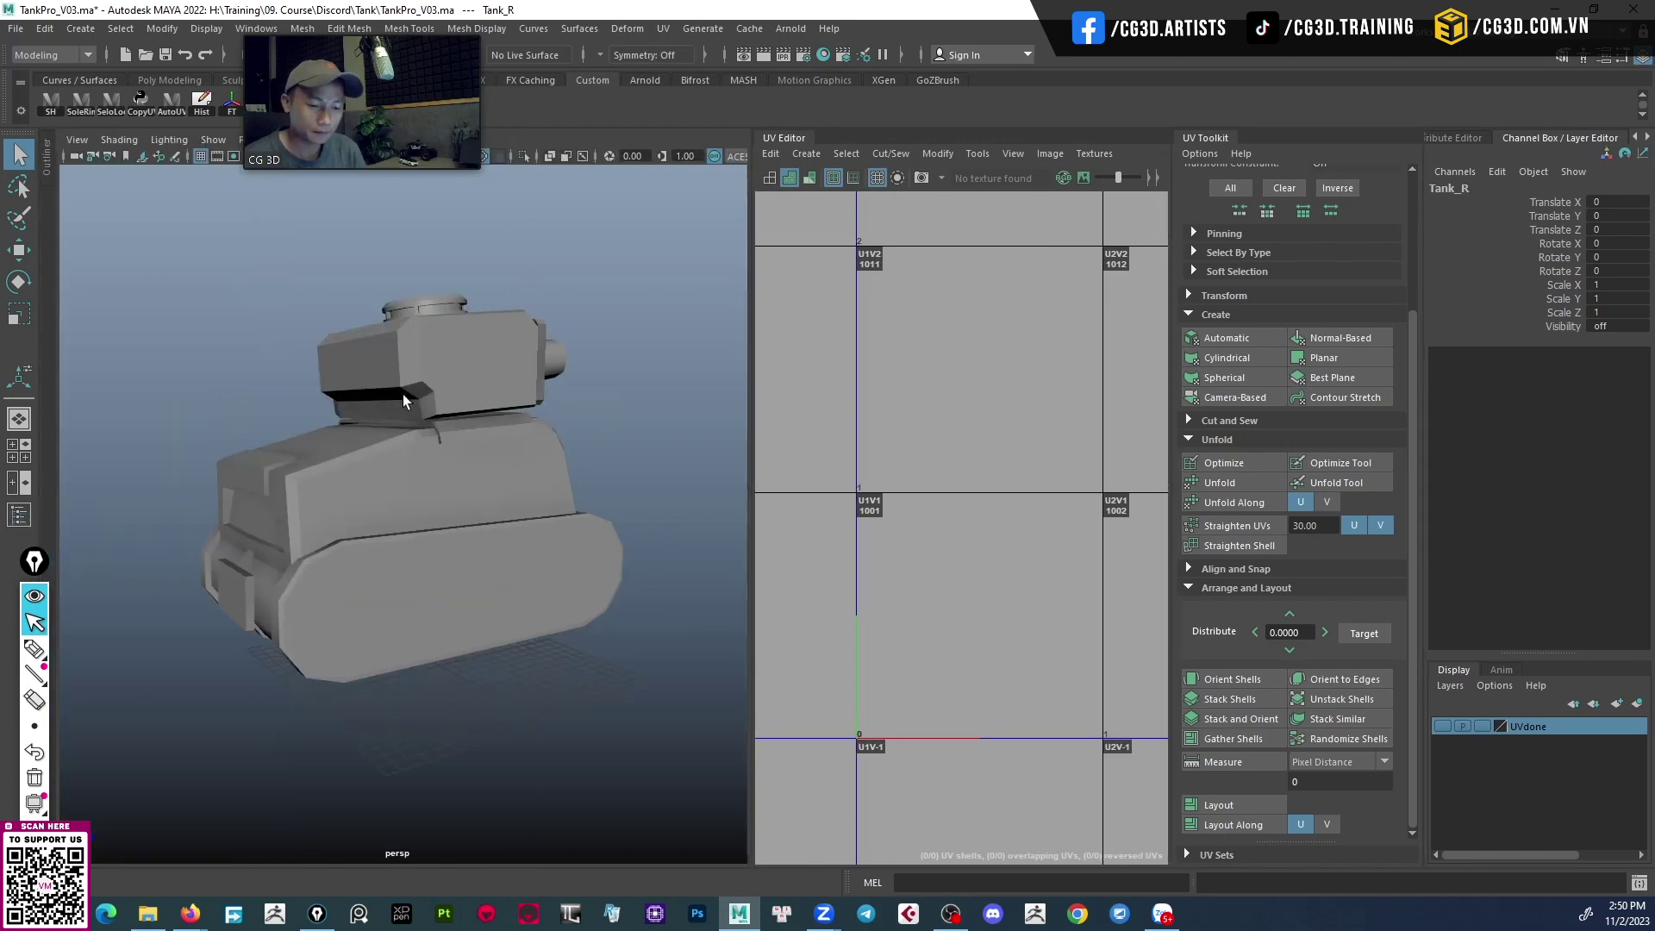
{"action": "mouse_move", "coordinate": [571, 560]}
{"action": "left_mouse_down", "text": "alt"}
{"action": "mouse_move", "coordinate": [496, 562]}
{"action": "mouse_move", "coordinate": [497, 614]}
{"action": "left_mouse_up", "text": "alt"}
{"action": "left_click", "coordinate": [497, 562]}
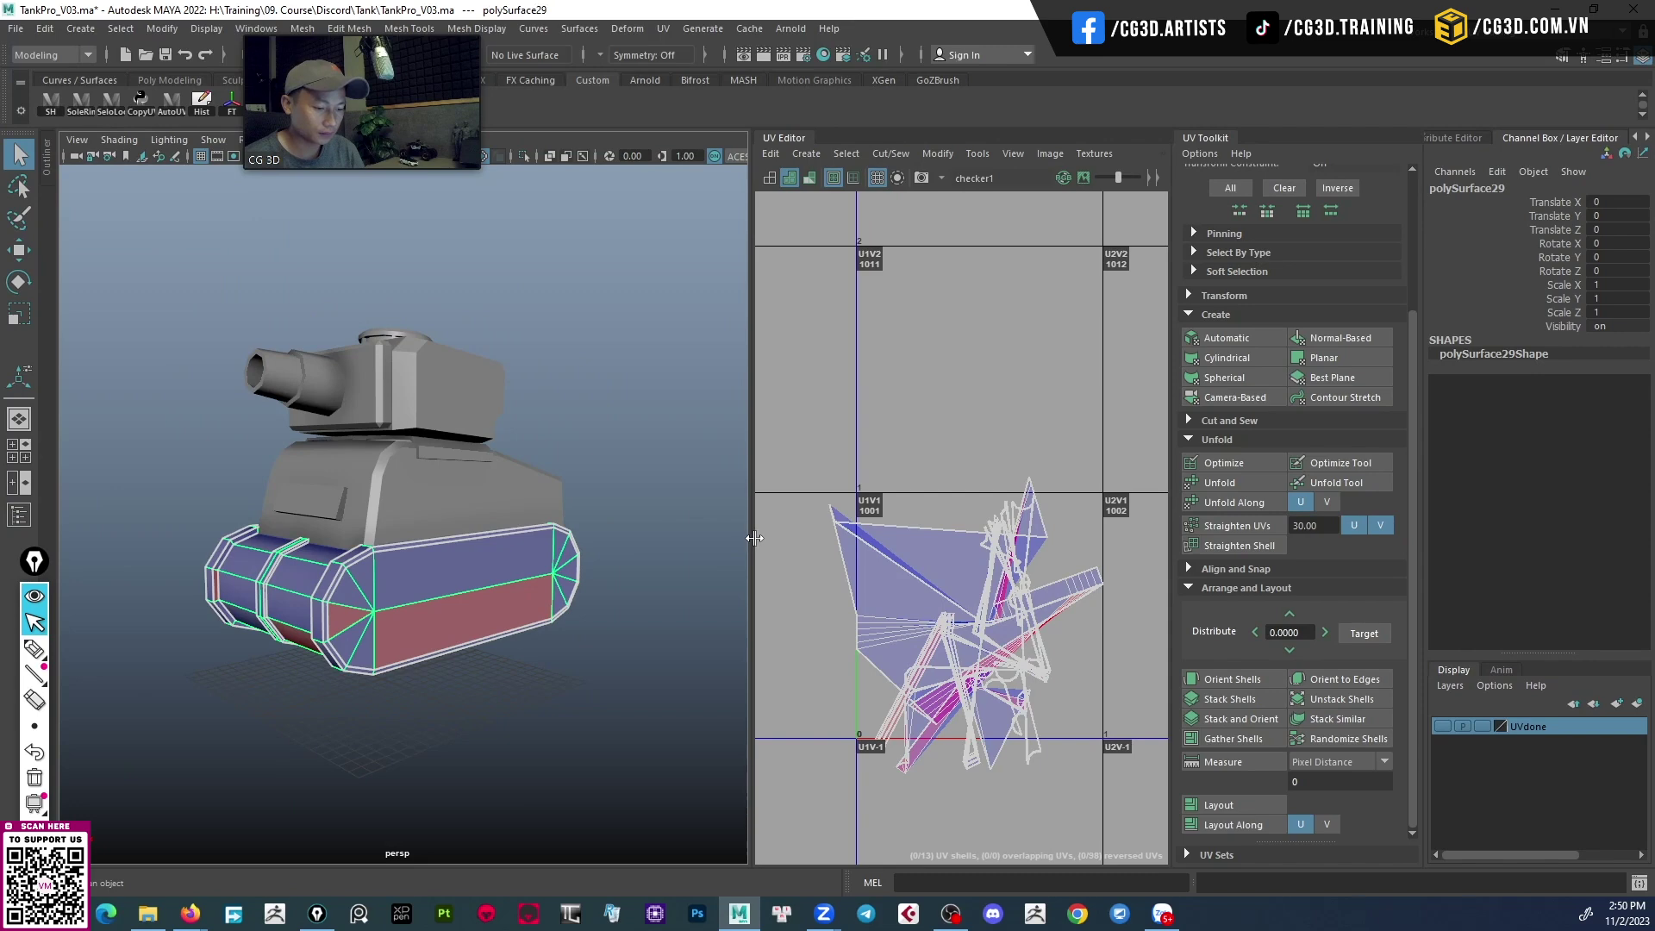
{"action": "left_click_drag", "start_coordinate": [712, 546], "coordinate": [695, 546]}
{"action": "mouse_move", "coordinate": [517, 517]}
{"action": "left_mouse_down", "text": "alt"}
{"action": "mouse_move", "coordinate": [484, 326]}
{"action": "mouse_move", "coordinate": [410, 564]}
{"action": "left_mouse_up", "text": "alt"}
{"action": "key", "text": "f"}
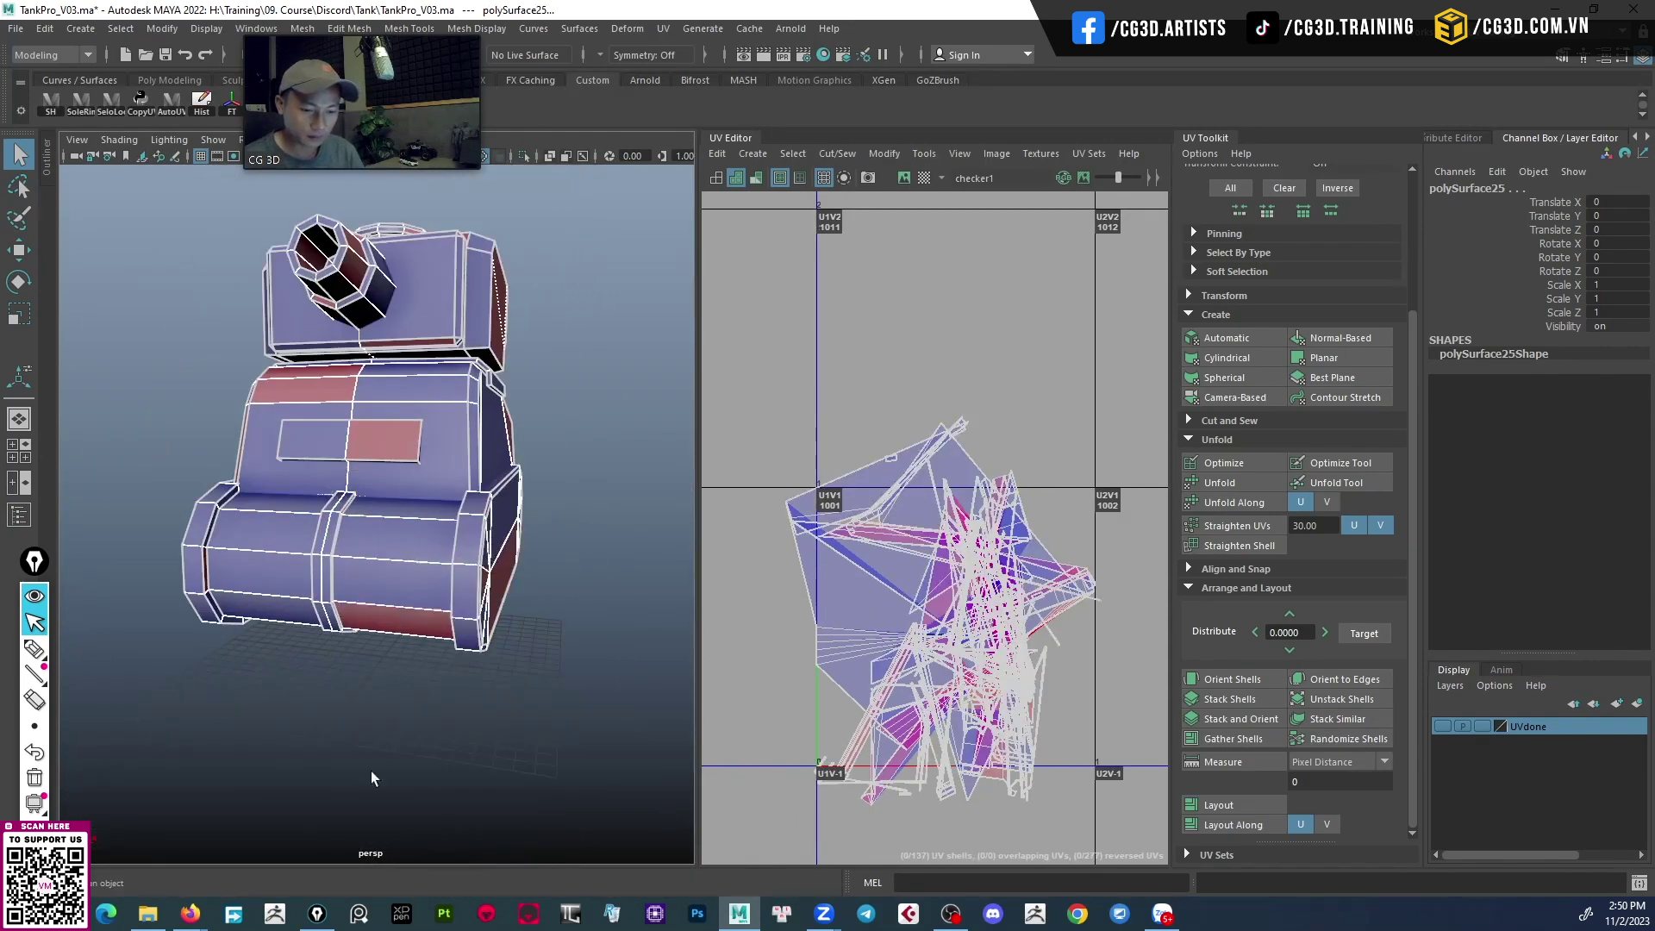
{"action": "left_click_drag", "start_coordinate": [371, 779], "coordinate": [334, 689], "text": "alt"}
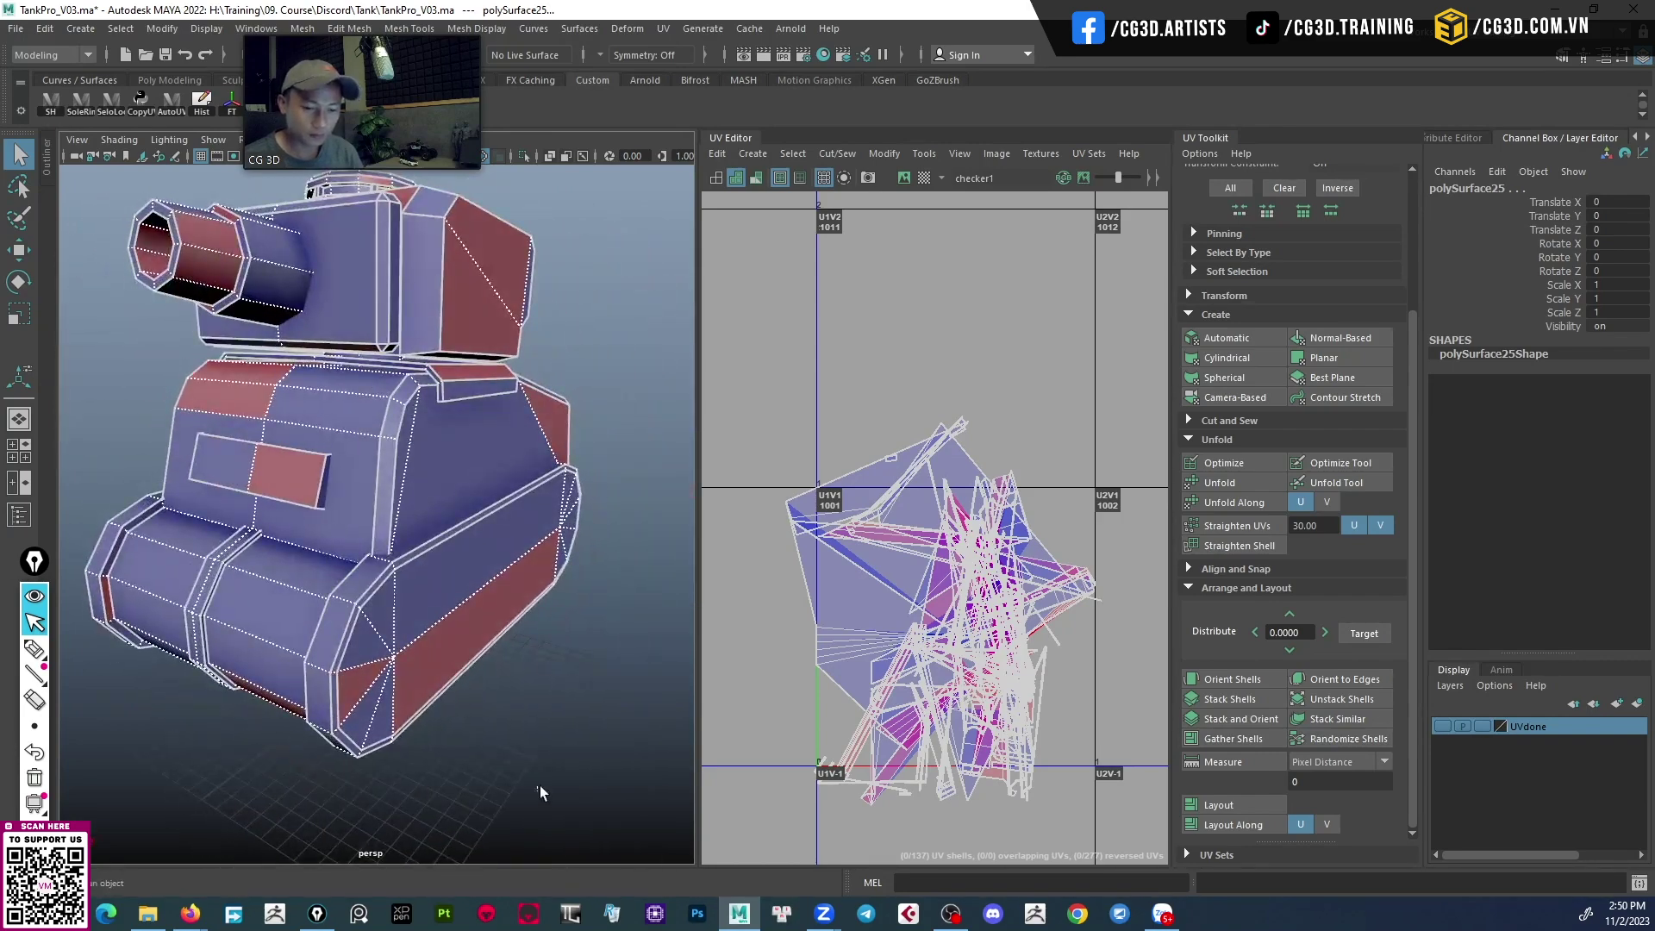
{"action": "left_click", "coordinate": [392, 694]}
Inspect the track body and front panel UVs, zooming out on polySurface25's straight strips.
{"action": "left_click_drag", "start_coordinate": [386, 15], "coordinate": [197, 731]}
{"action": "scroll", "coordinate": [359, 503], "scroll_direction": "down", "scroll_amount": 2}
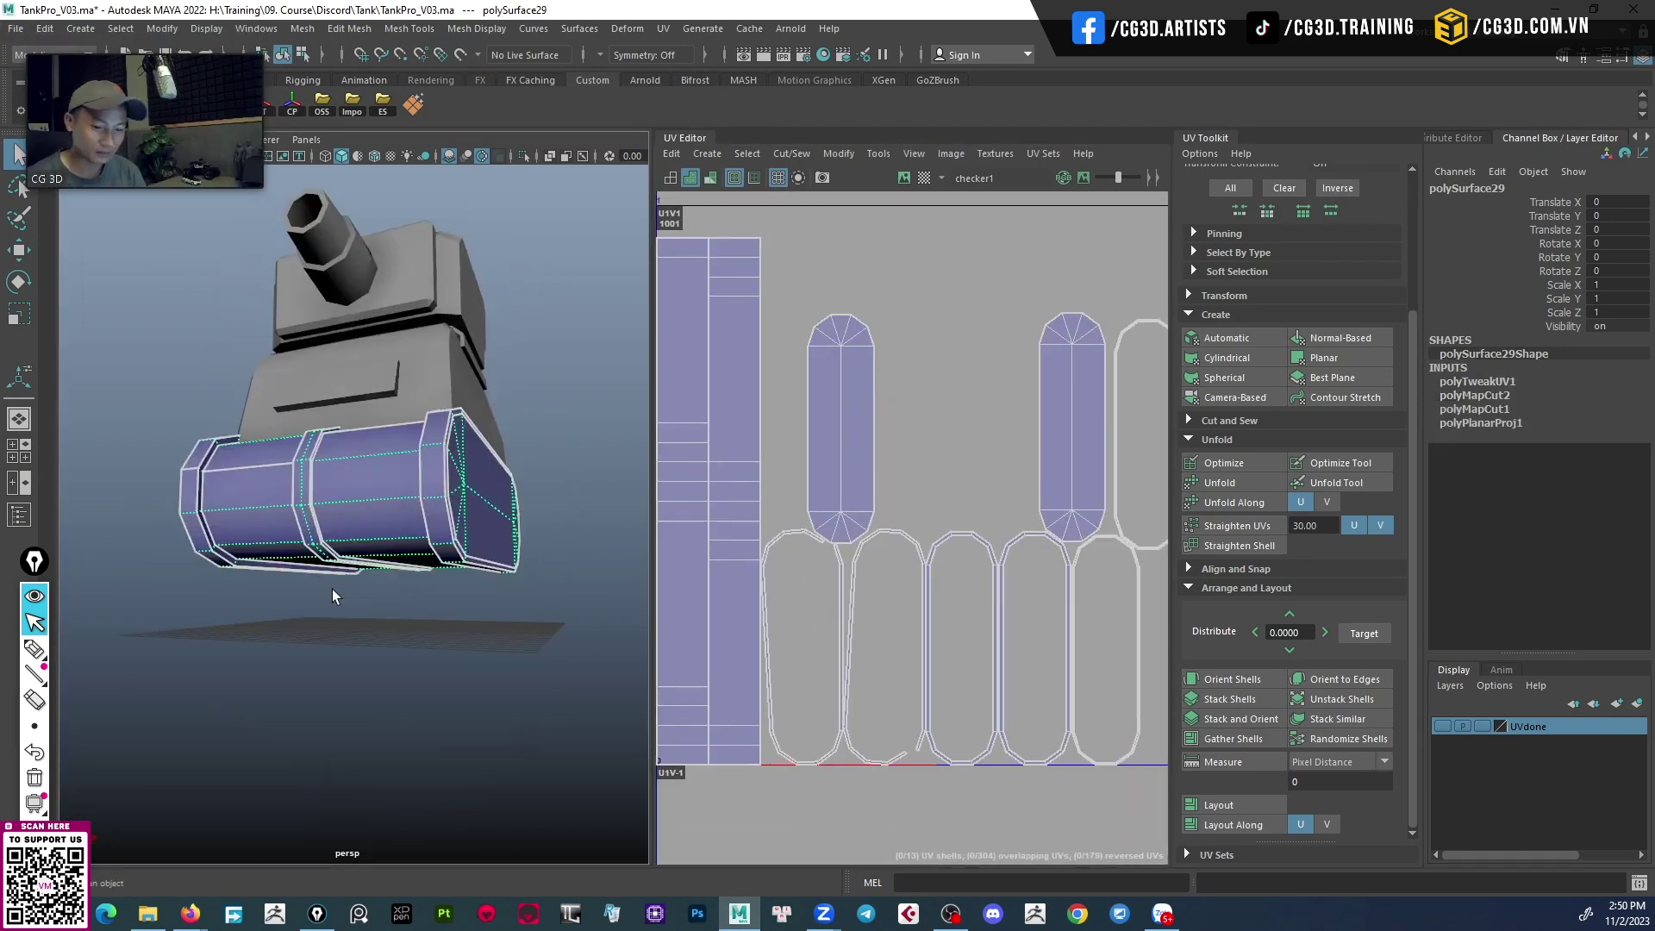
{"action": "mouse_move", "coordinate": [334, 595]}
{"action": "left_mouse_down", "text": "alt"}
{"action": "mouse_move", "coordinate": [208, 567]}
{"action": "mouse_move", "coordinate": [313, 418]}
{"action": "left_mouse_up", "text": "alt"}
{"action": "left_click", "coordinate": [313, 418]}
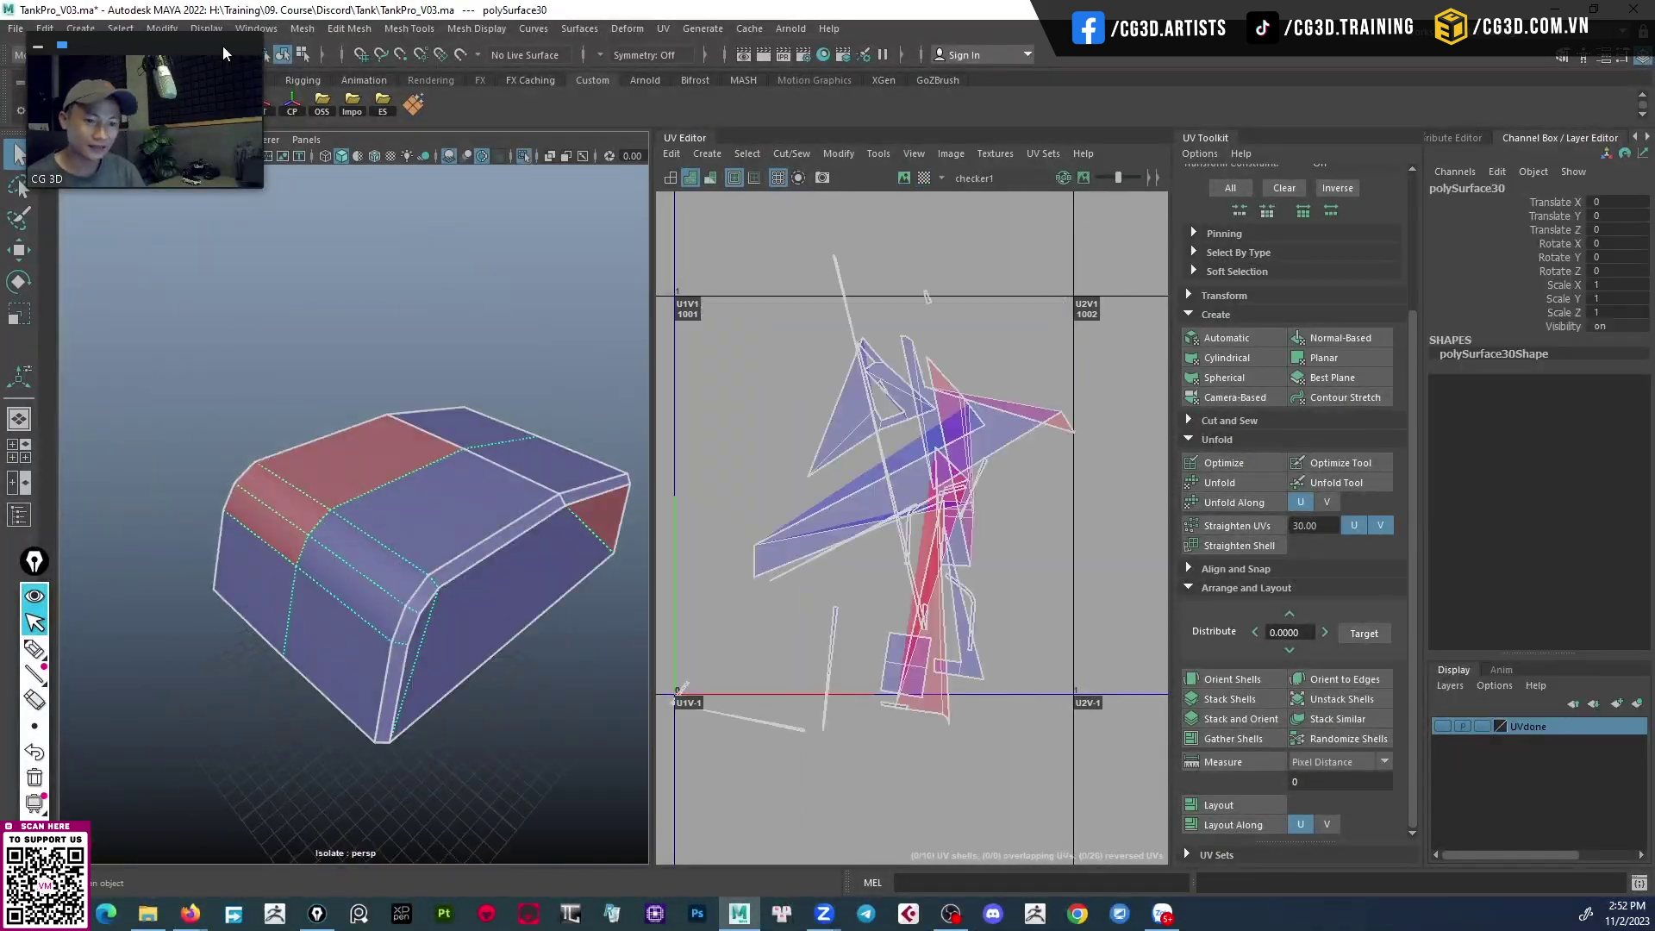
{"action": "left_click_drag", "start_coordinate": [246, 640], "coordinate": [390, 608], "text": "alt"}
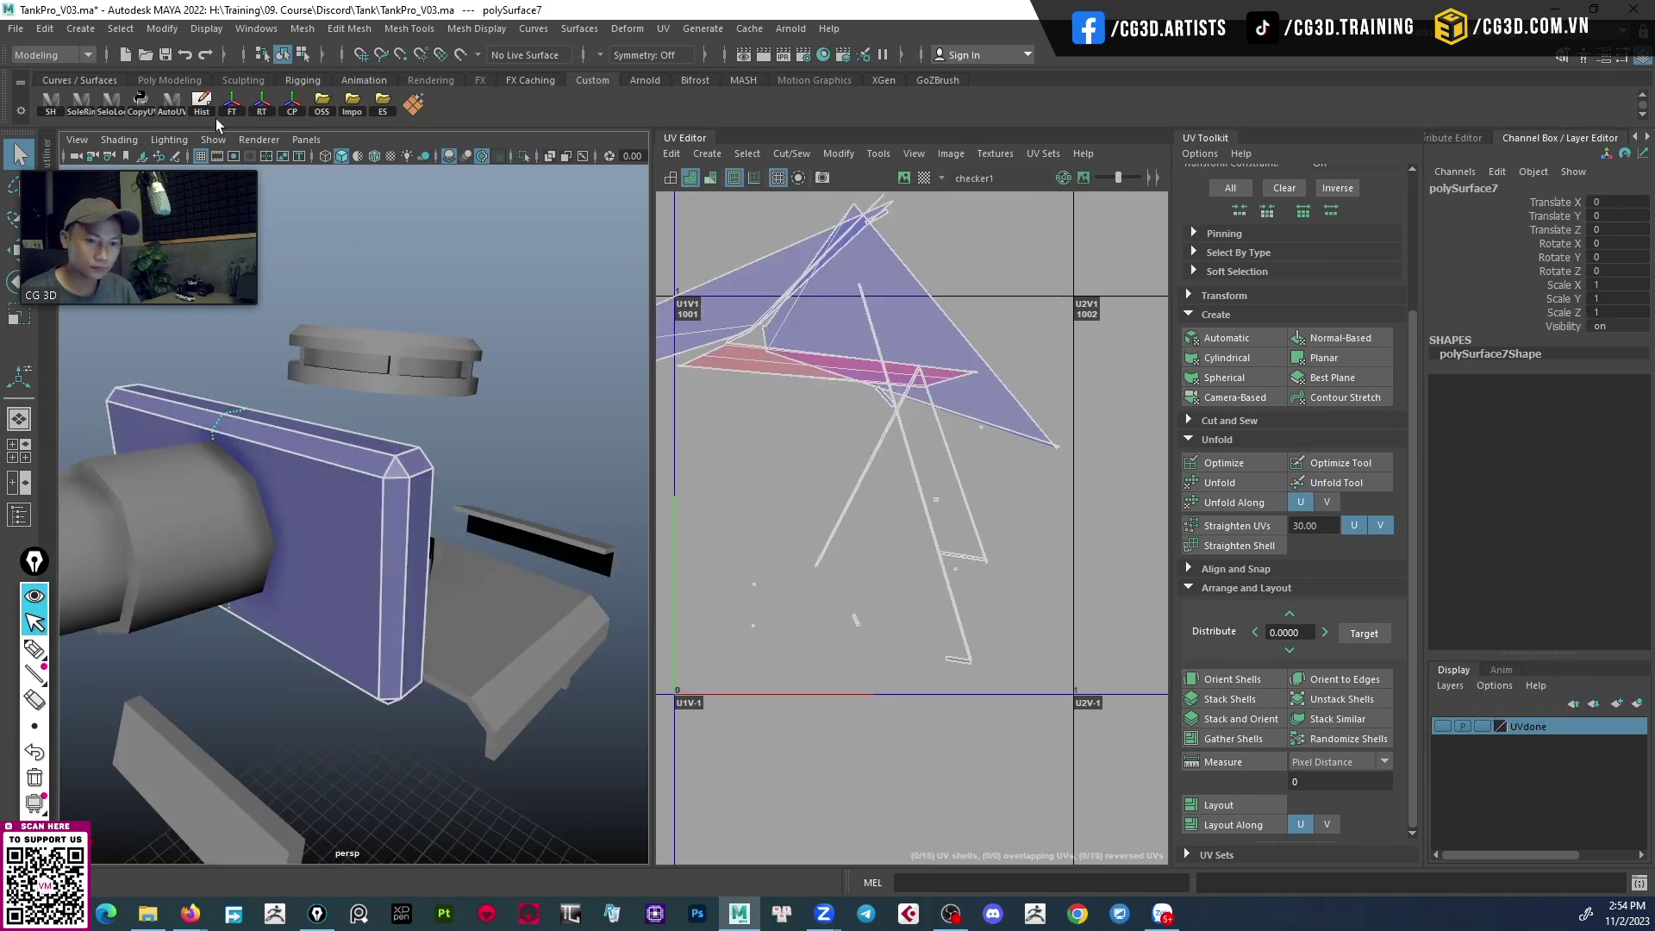
{"action": "left_click_drag", "start_coordinate": [356, 520], "coordinate": [515, 613], "text": "alt"}
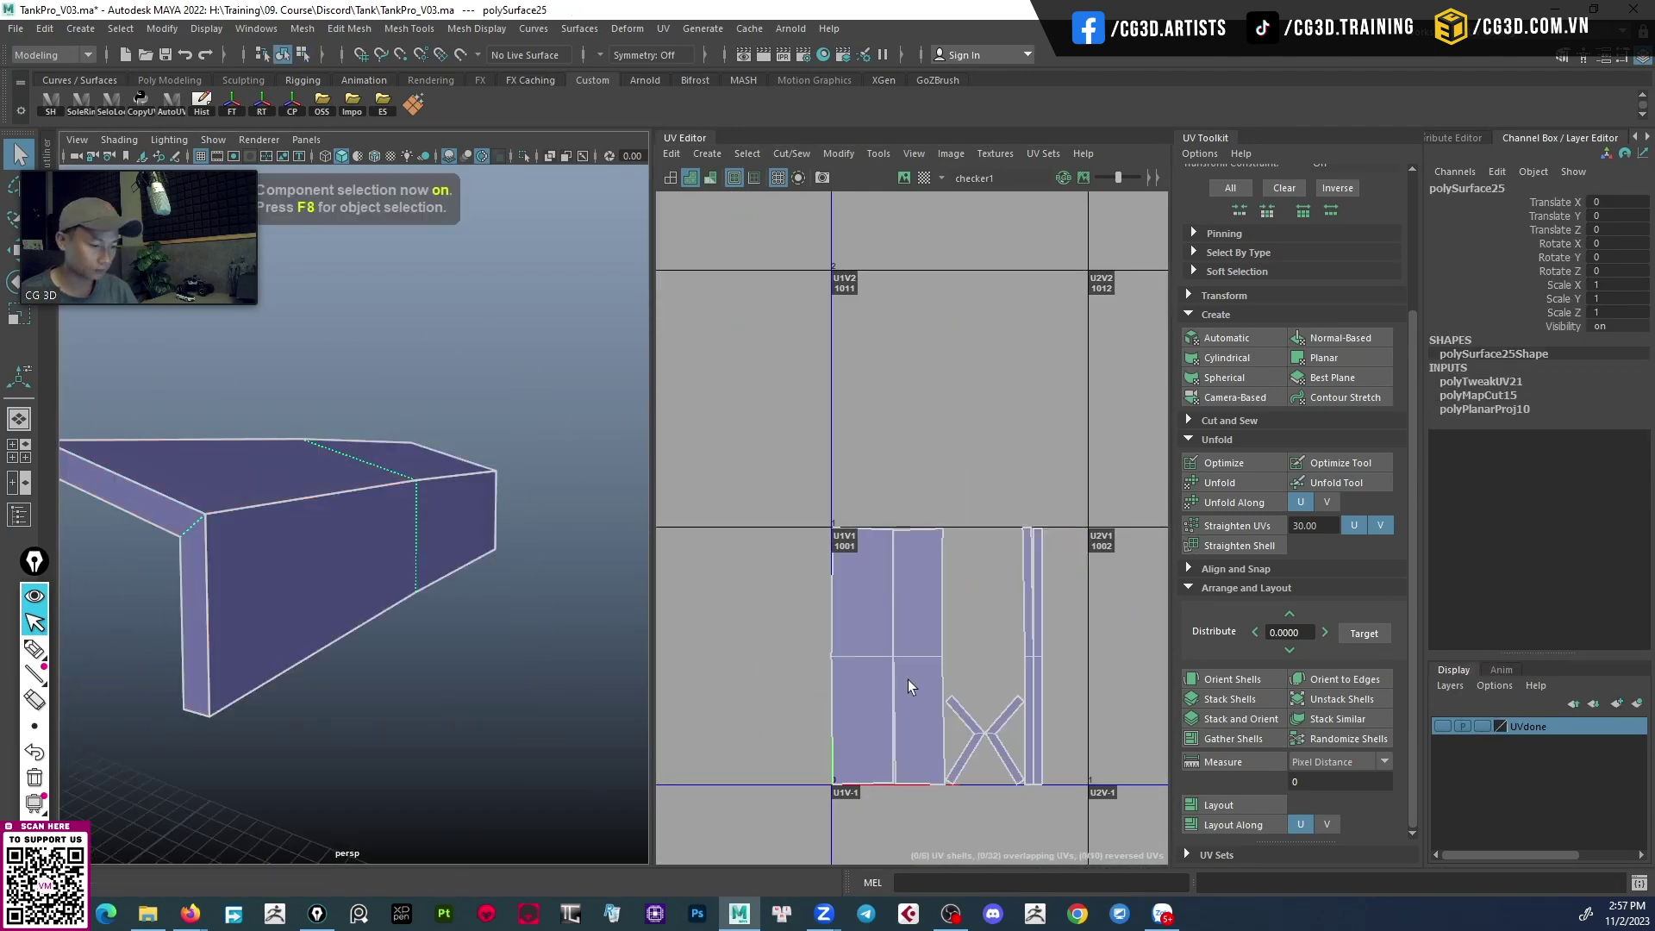
{"action": "scroll", "coordinate": [436, 561], "scroll_direction": "down", "scroll_amount": 3}
{"action": "scroll", "coordinate": [504, 584], "scroll_direction": "down", "scroll_amount": 2}
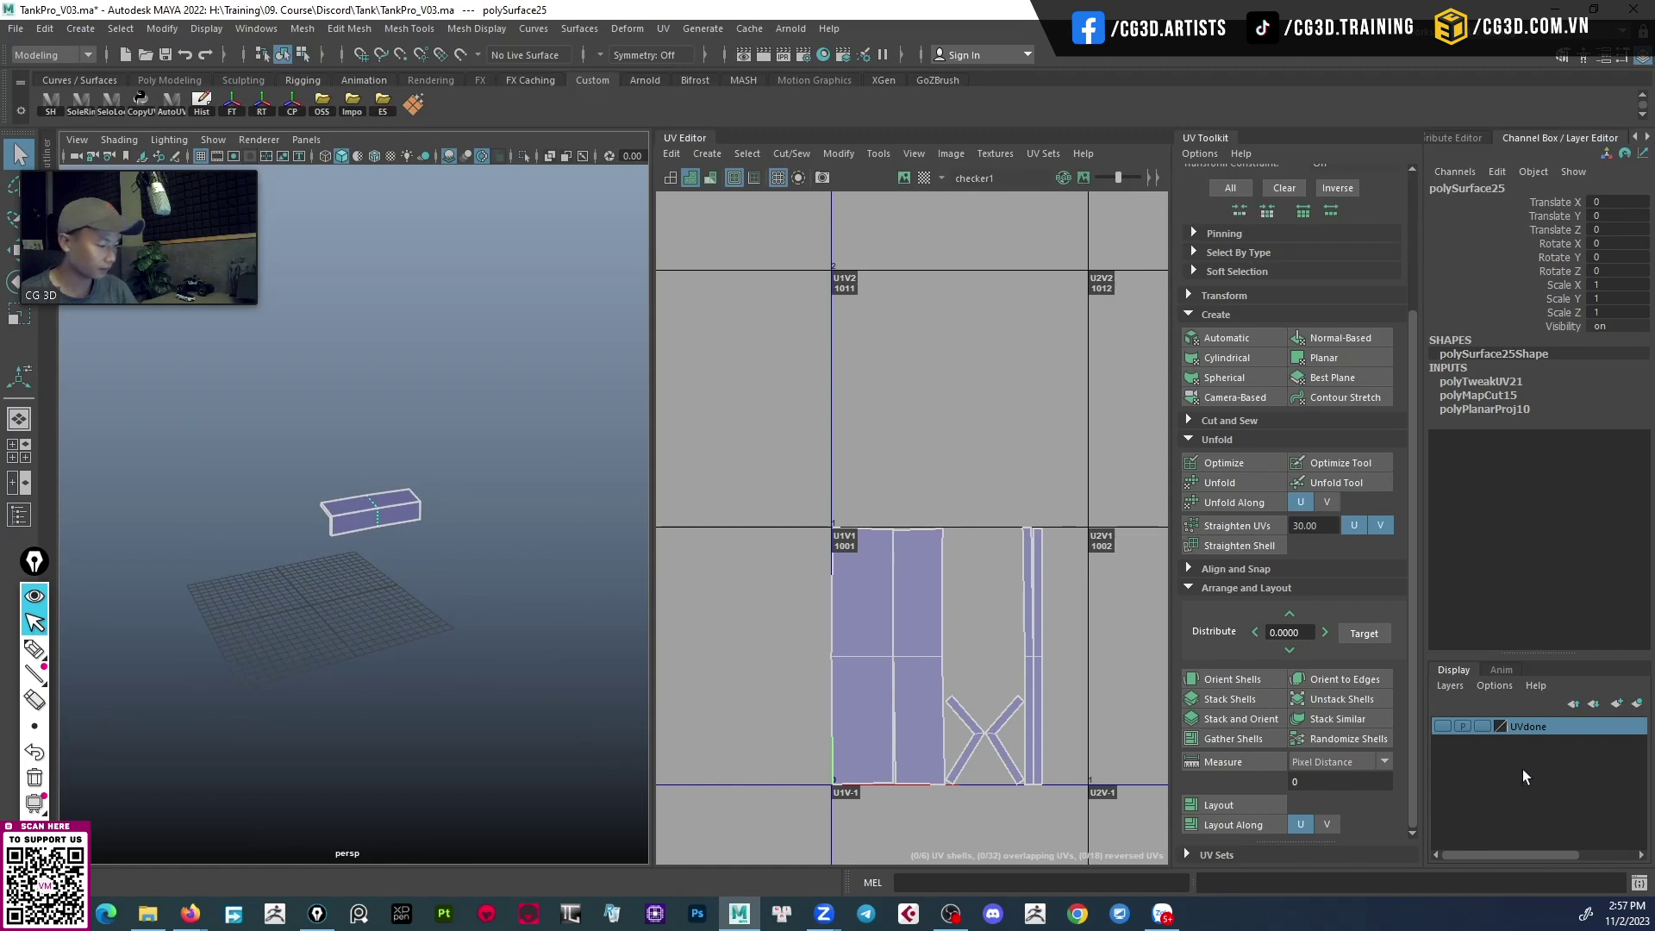
Show the UVdone layer, select the whole tank, and delete history and freeze transforms.
{"action": "left_click", "coordinate": [1440, 727]}
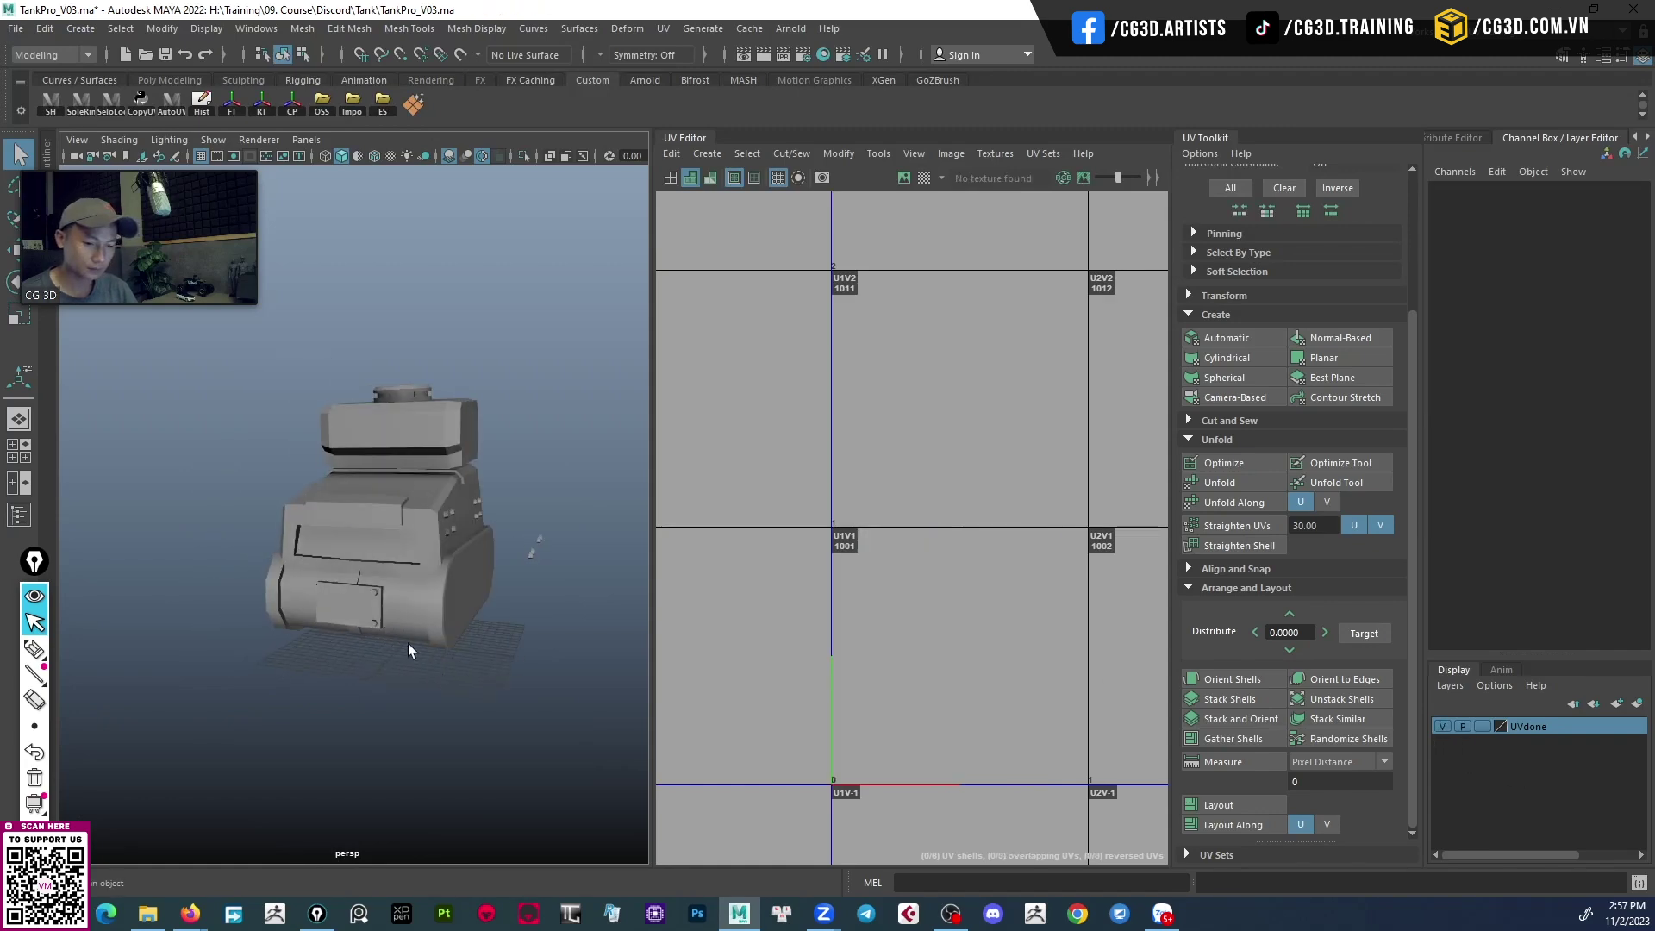
{"action": "left_click_drag", "start_coordinate": [229, 384], "coordinate": [647, 858]}
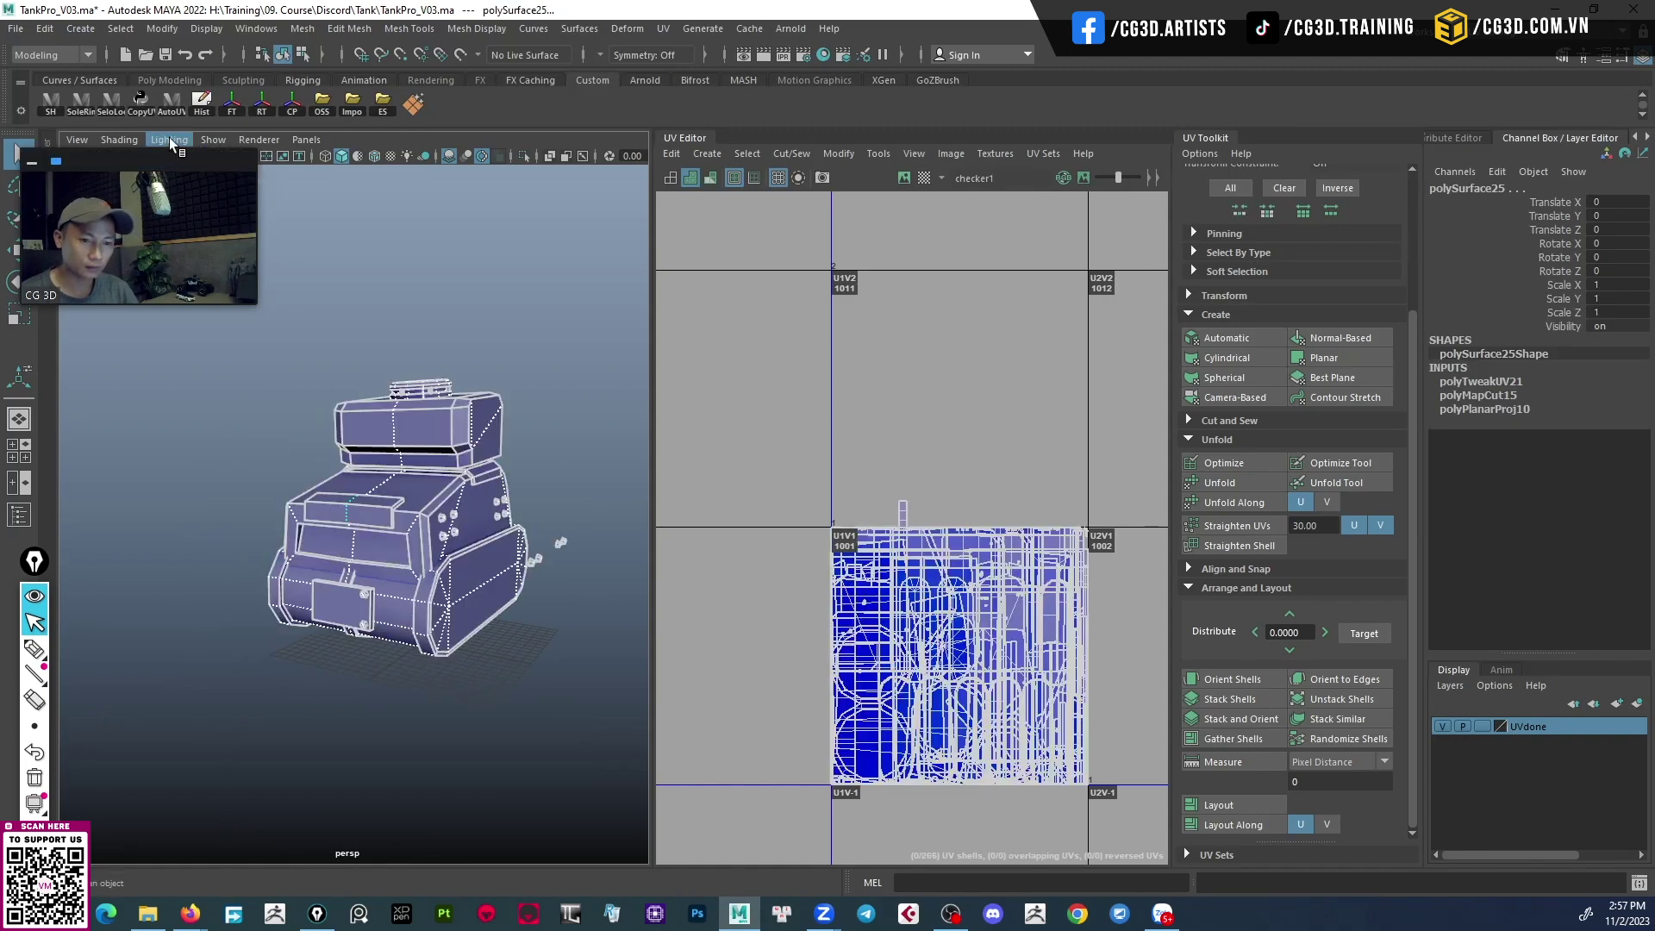
{"action": "left_click", "coordinate": [201, 103]}
{"action": "mouse_move", "coordinate": [396, 500]}
{"action": "left_mouse_down", "text": "alt"}
{"action": "mouse_move", "coordinate": [353, 500]}
{"action": "mouse_move", "coordinate": [543, 431]}
{"action": "mouse_move", "coordinate": [483, 565]}
{"action": "mouse_move", "coordinate": [500, 586]}
{"action": "left_mouse_up", "text": "alt"}
Select the small loose pieces beside the tank and expand the scene hierarchy again.
{"action": "left_click", "coordinate": [546, 430]}
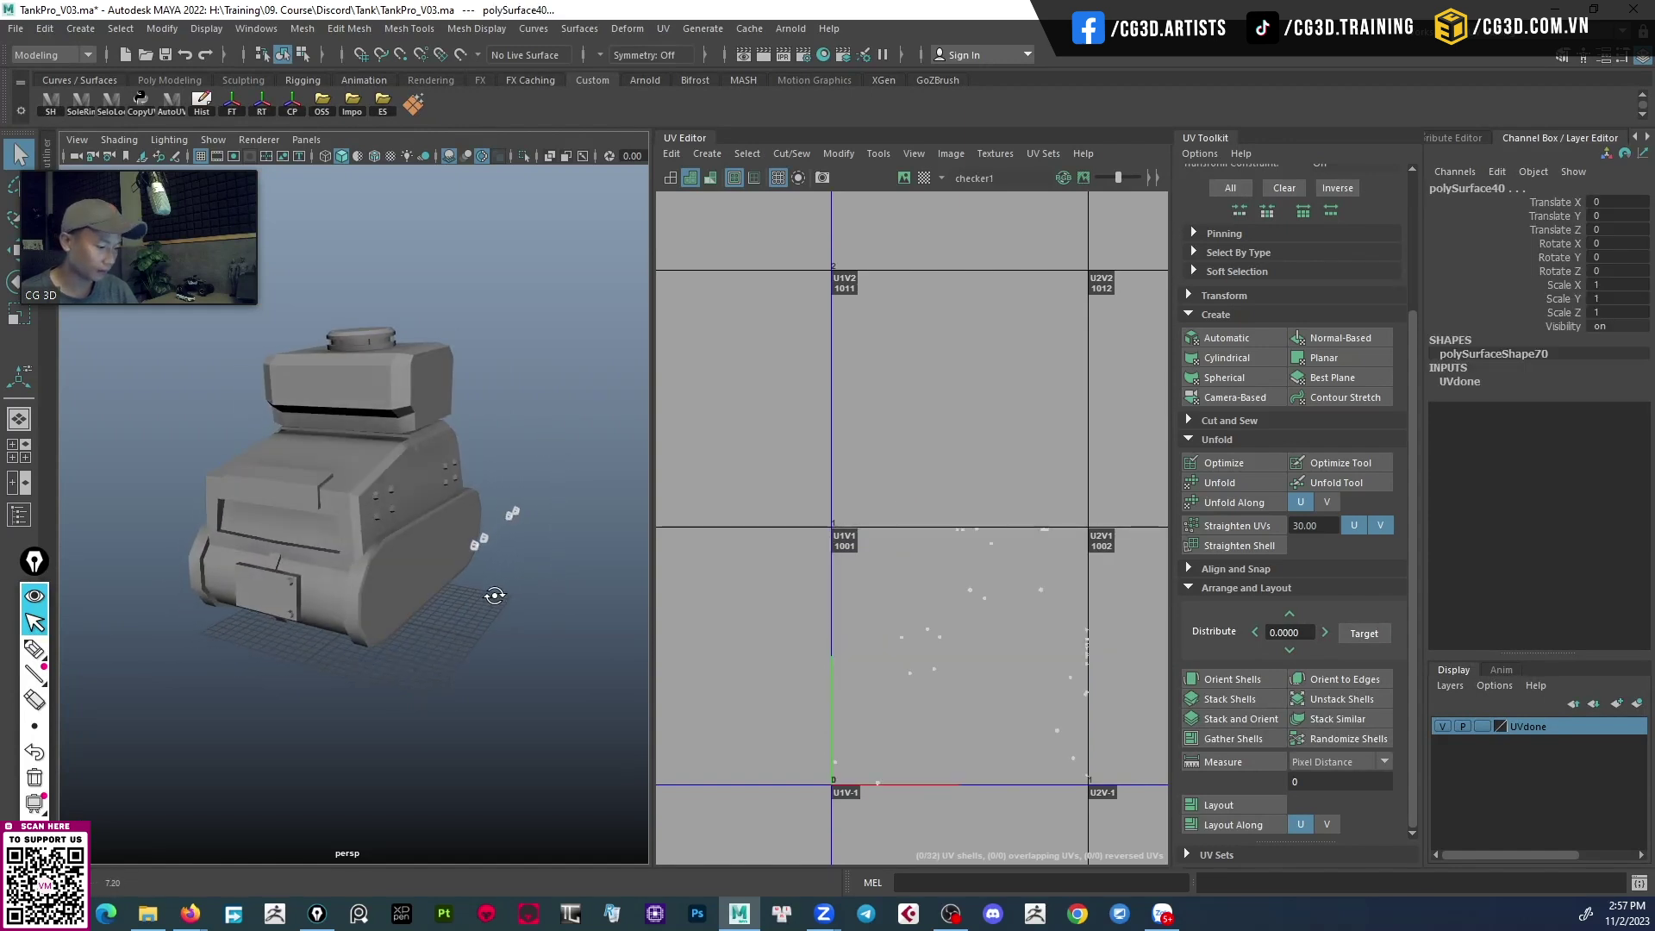
{"action": "mouse_move", "coordinate": [143, 168]}
{"action": "left_mouse_down"}
{"action": "mouse_move", "coordinate": [280, 65]}
{"action": "mouse_move", "coordinate": [464, 46]}
{"action": "left_mouse_up"}
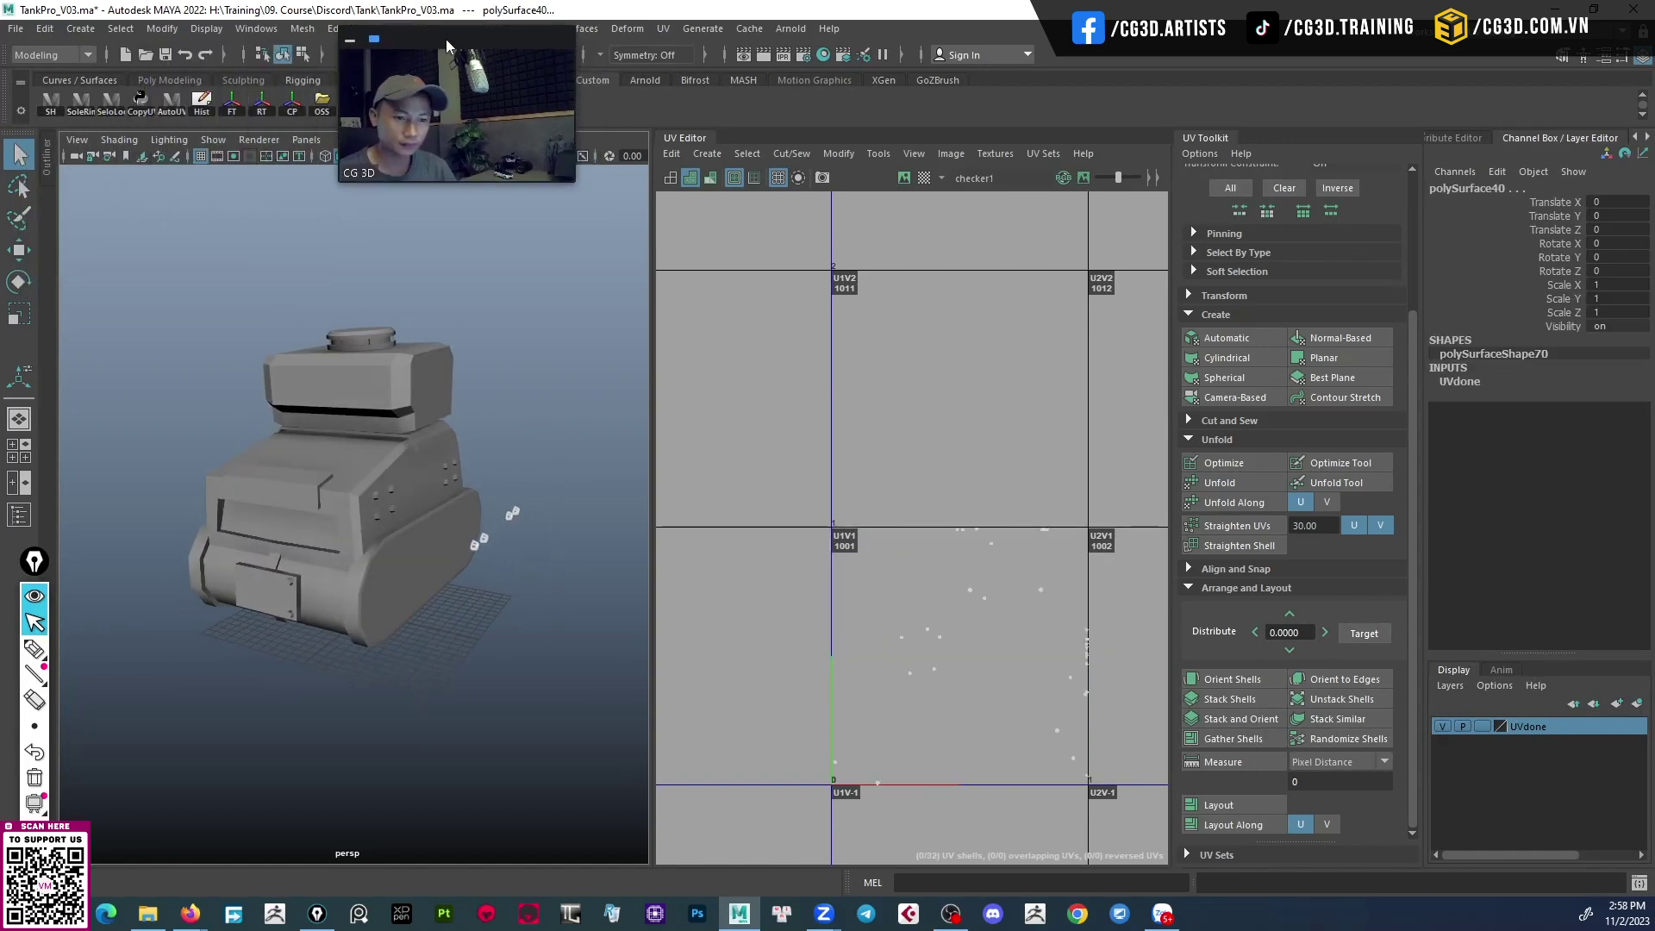
{"action": "left_click", "coordinate": [48, 164]}
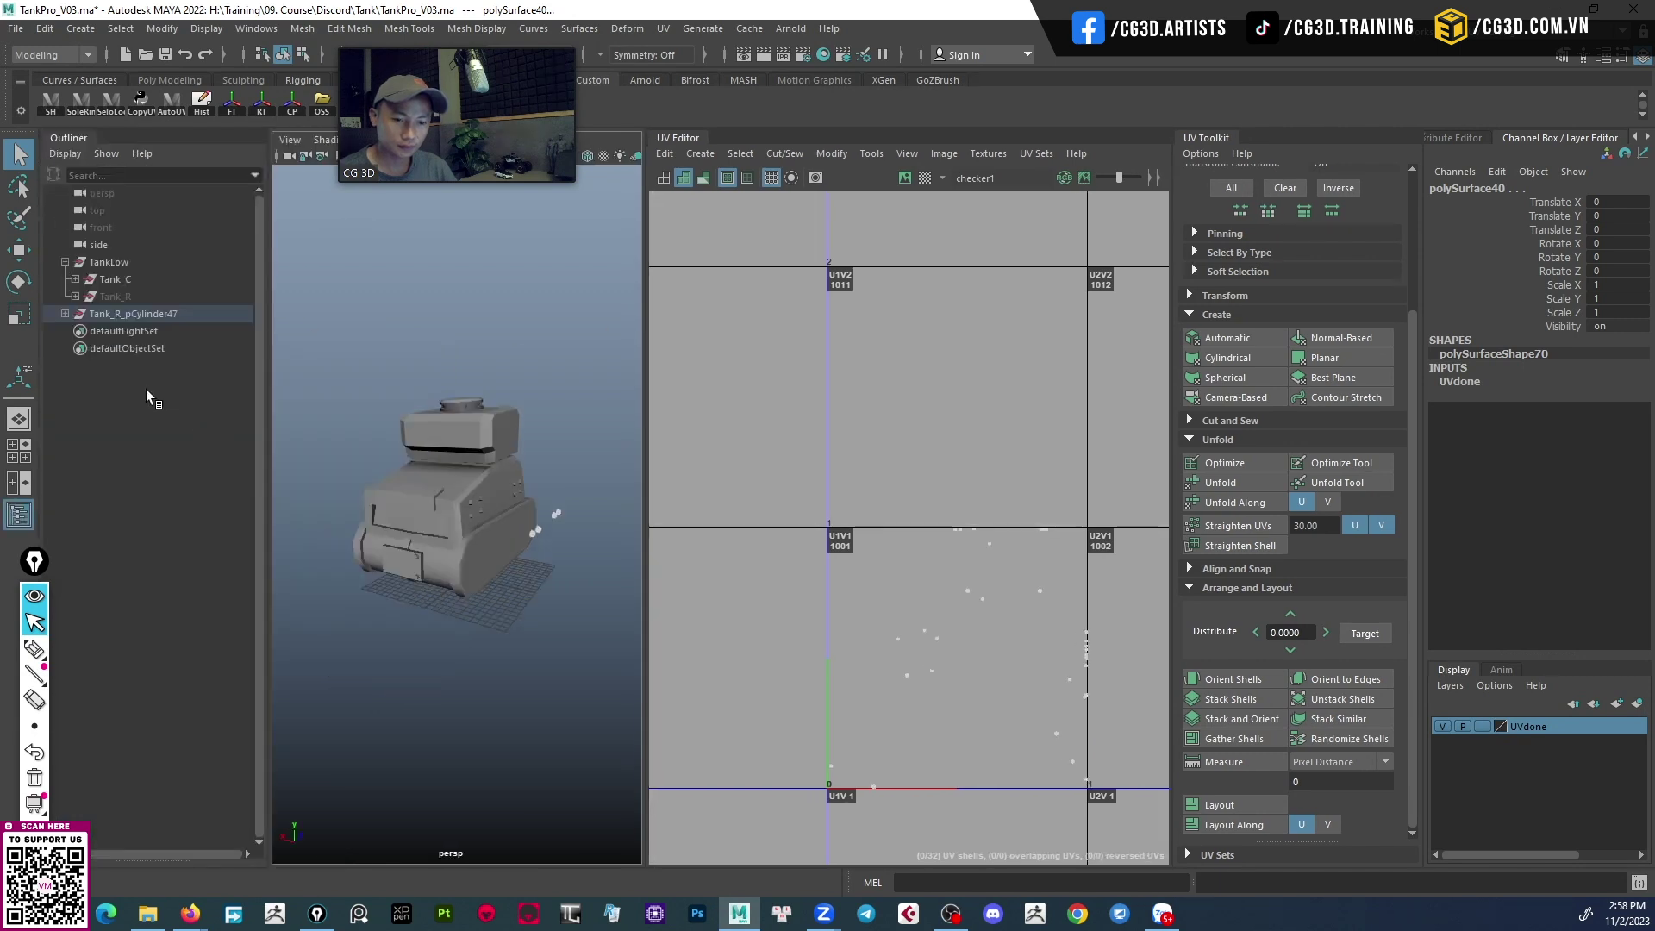
{"action": "mouse_move", "coordinate": [354, 420]}
{"action": "left_mouse_down", "text": "alt"}
{"action": "mouse_move", "coordinate": [402, 447]}
{"action": "mouse_move", "coordinate": [400, 417]}
{"action": "mouse_move", "coordinate": [363, 426]}
{"action": "left_mouse_up", "text": "alt"}
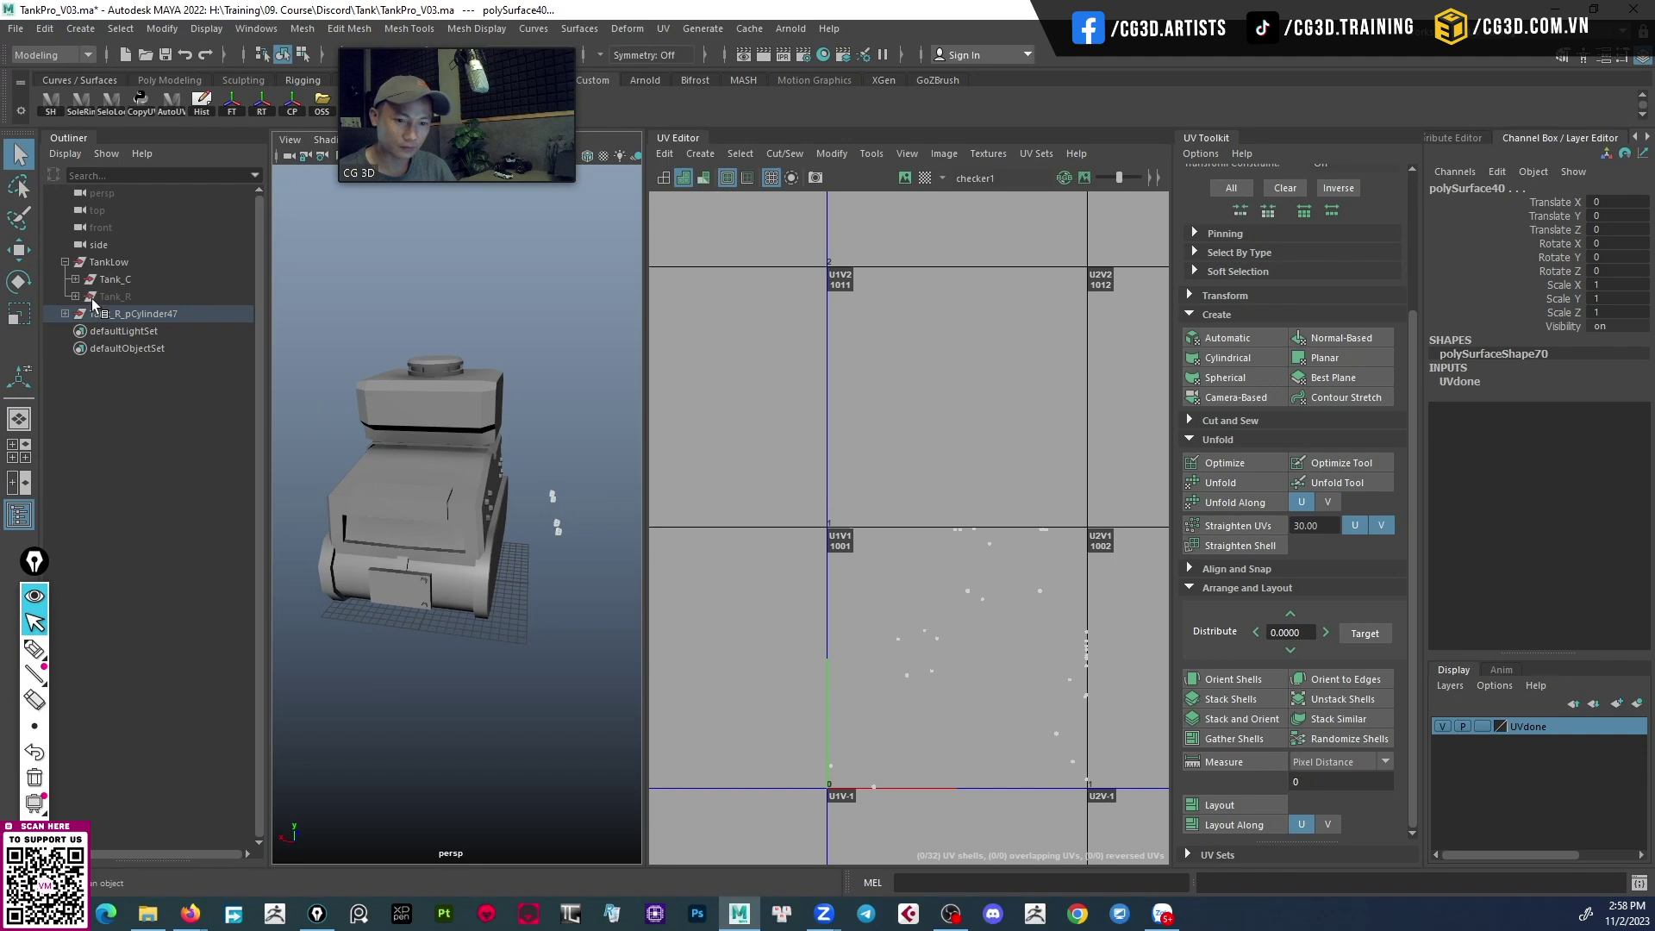
Select Tank_R and zoom in to pick a small block on its track treads.
{"action": "key", "text": "f"}
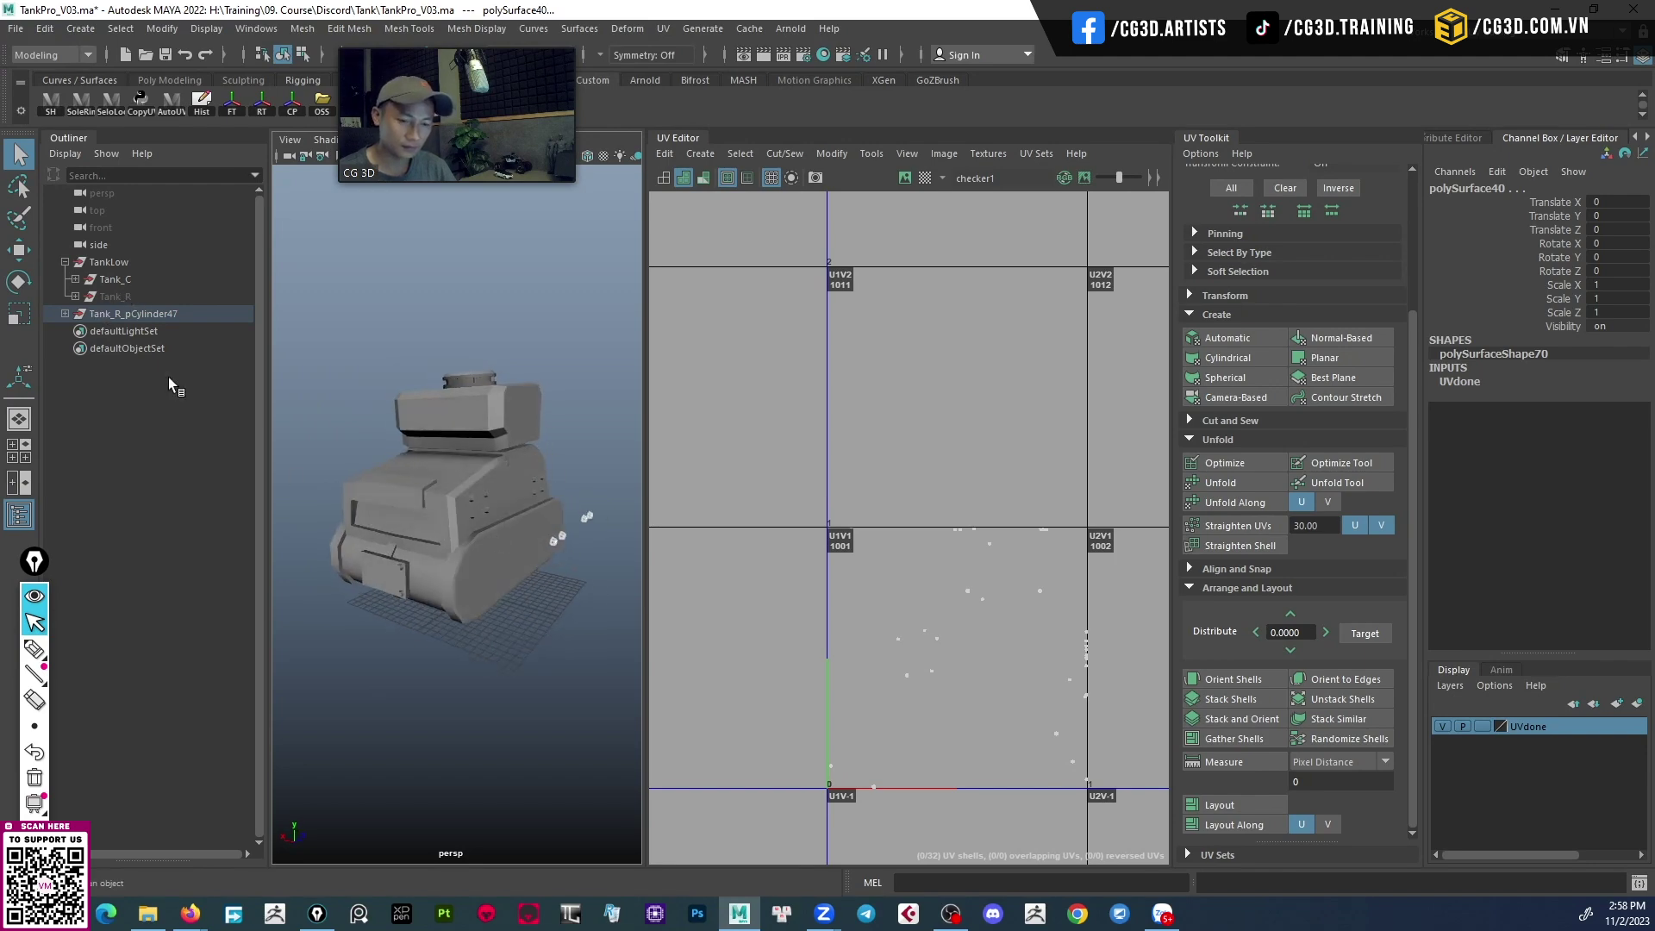
{"action": "left_click", "coordinate": [133, 301]}
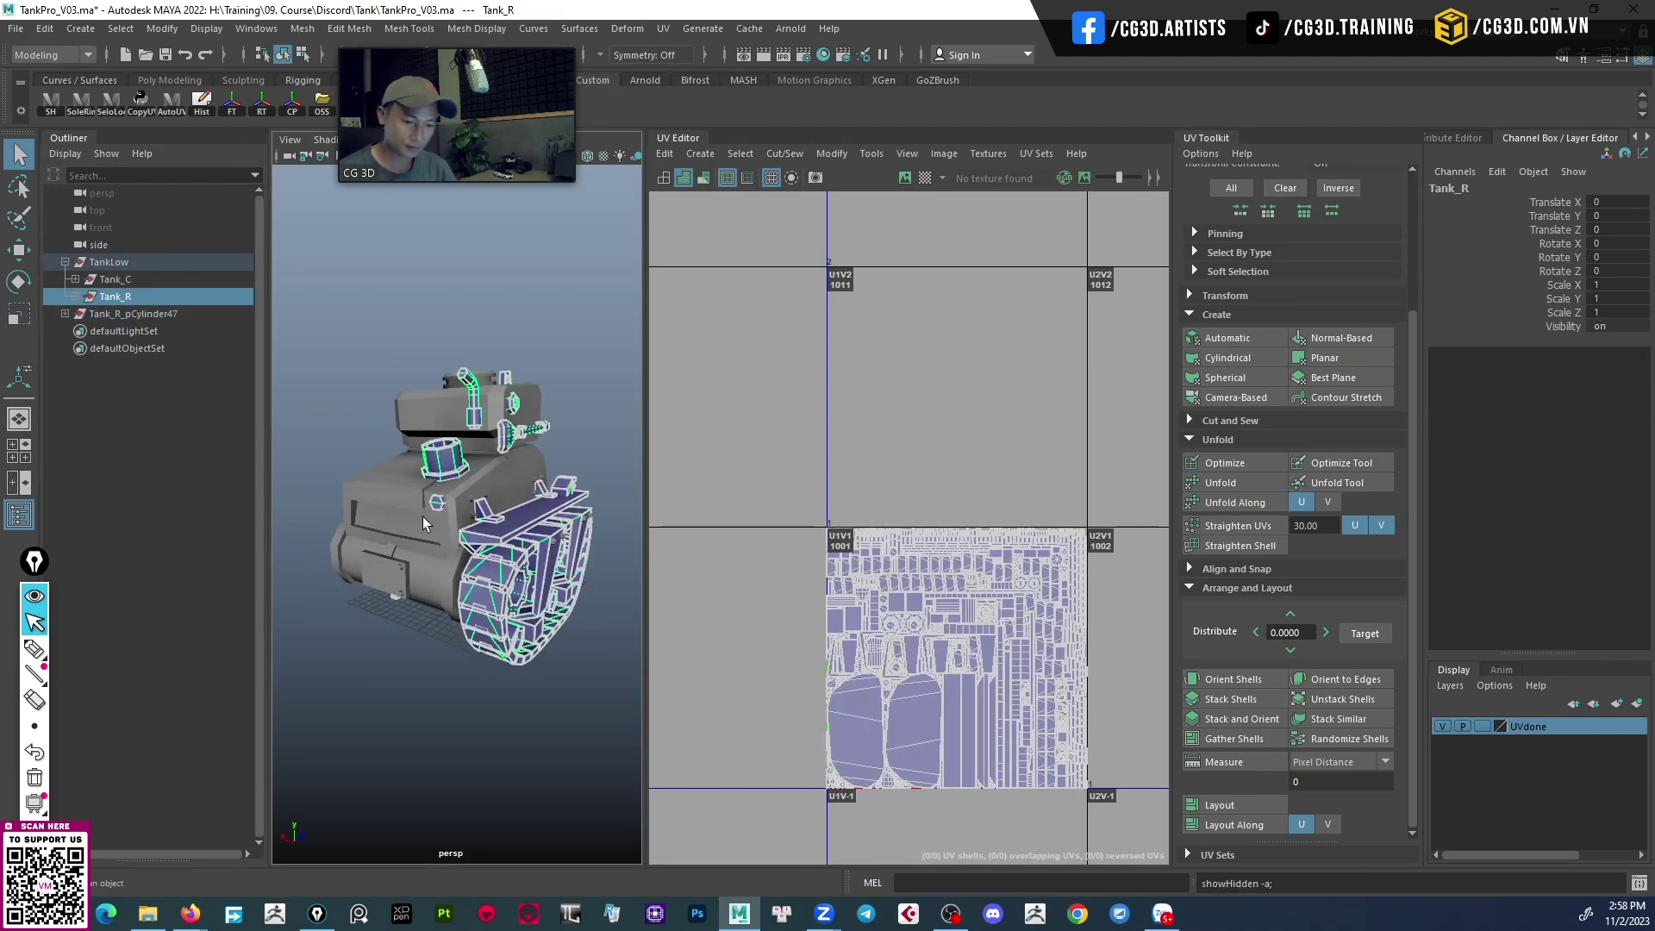
{"action": "left_click_drag", "start_coordinate": [477, 545], "coordinate": [500, 539], "text": "alt"}
{"action": "scroll", "coordinate": [507, 536], "scroll_direction": "up", "scroll_amount": 5}
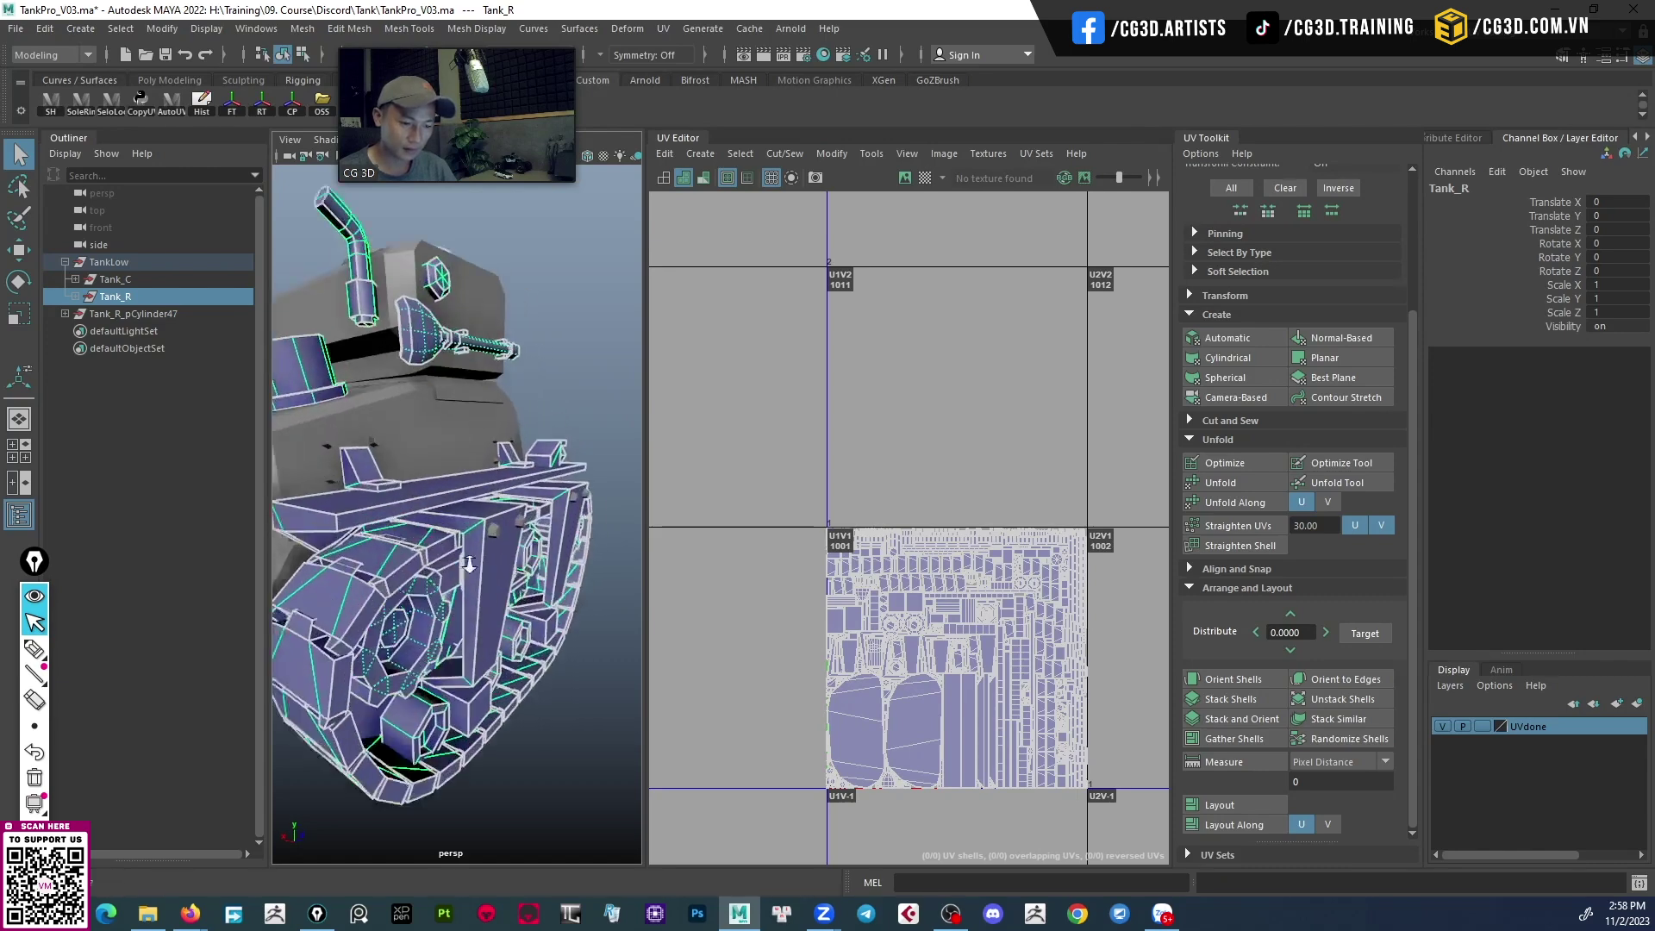
{"action": "left_click", "coordinate": [507, 534]}
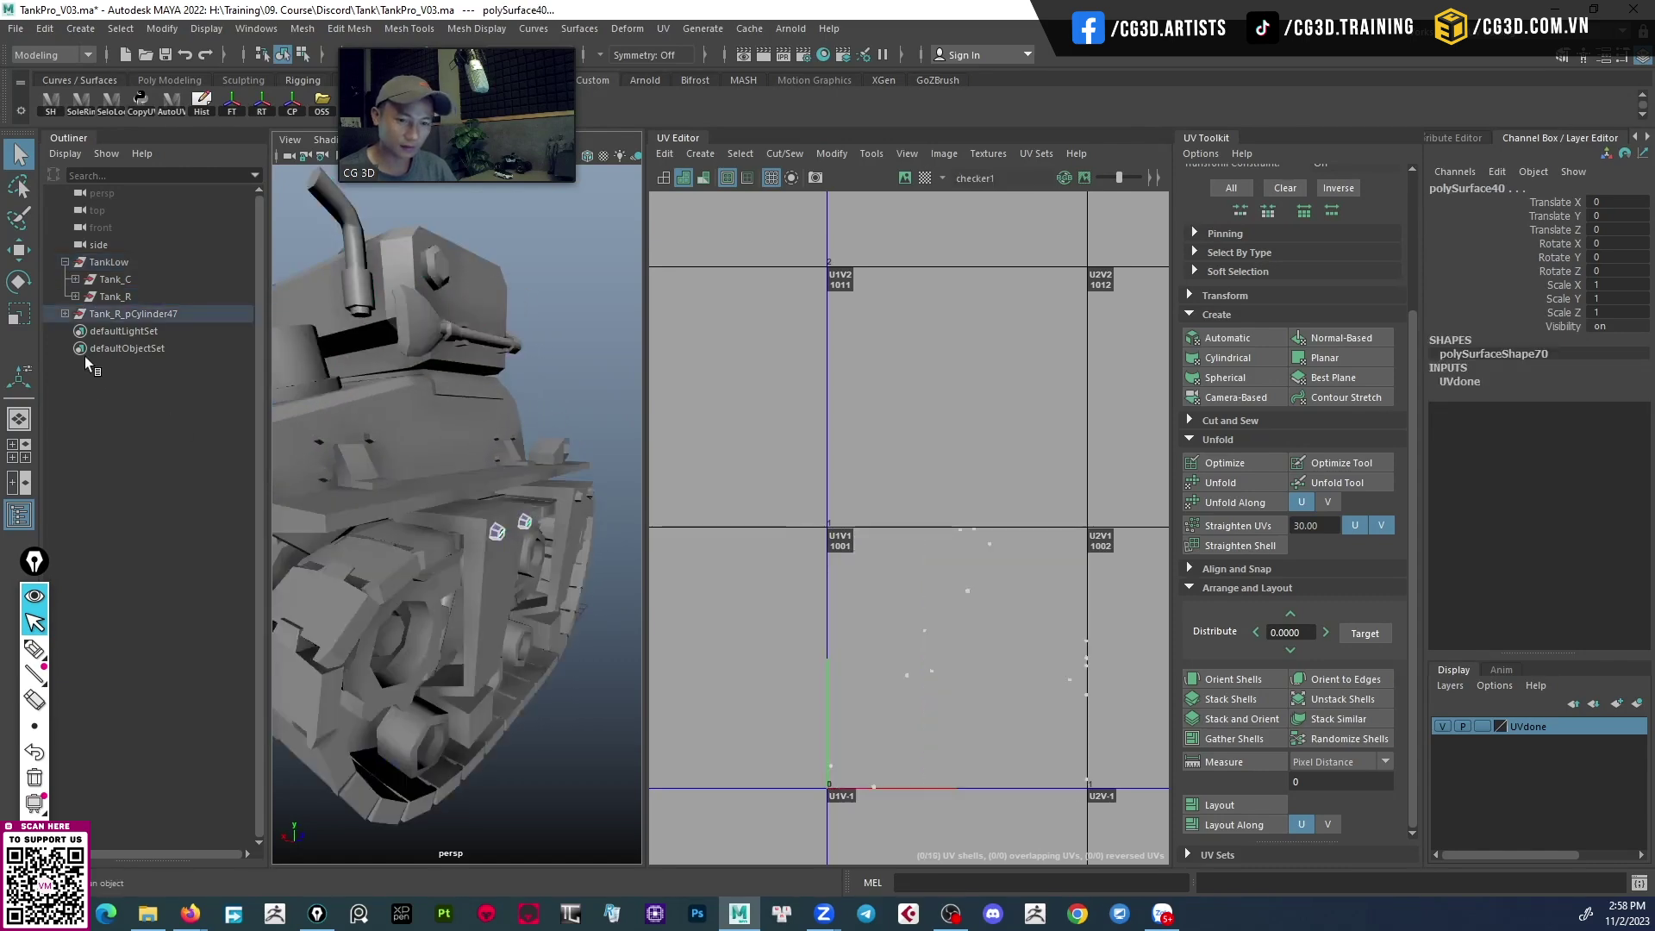
Reparent polySurface31–46 from Tank_R_pCylinder47 under Tank_R, then select the whole tank.
{"action": "left_click", "coordinate": [65, 314]}
{"action": "left_click", "coordinate": [155, 333]}
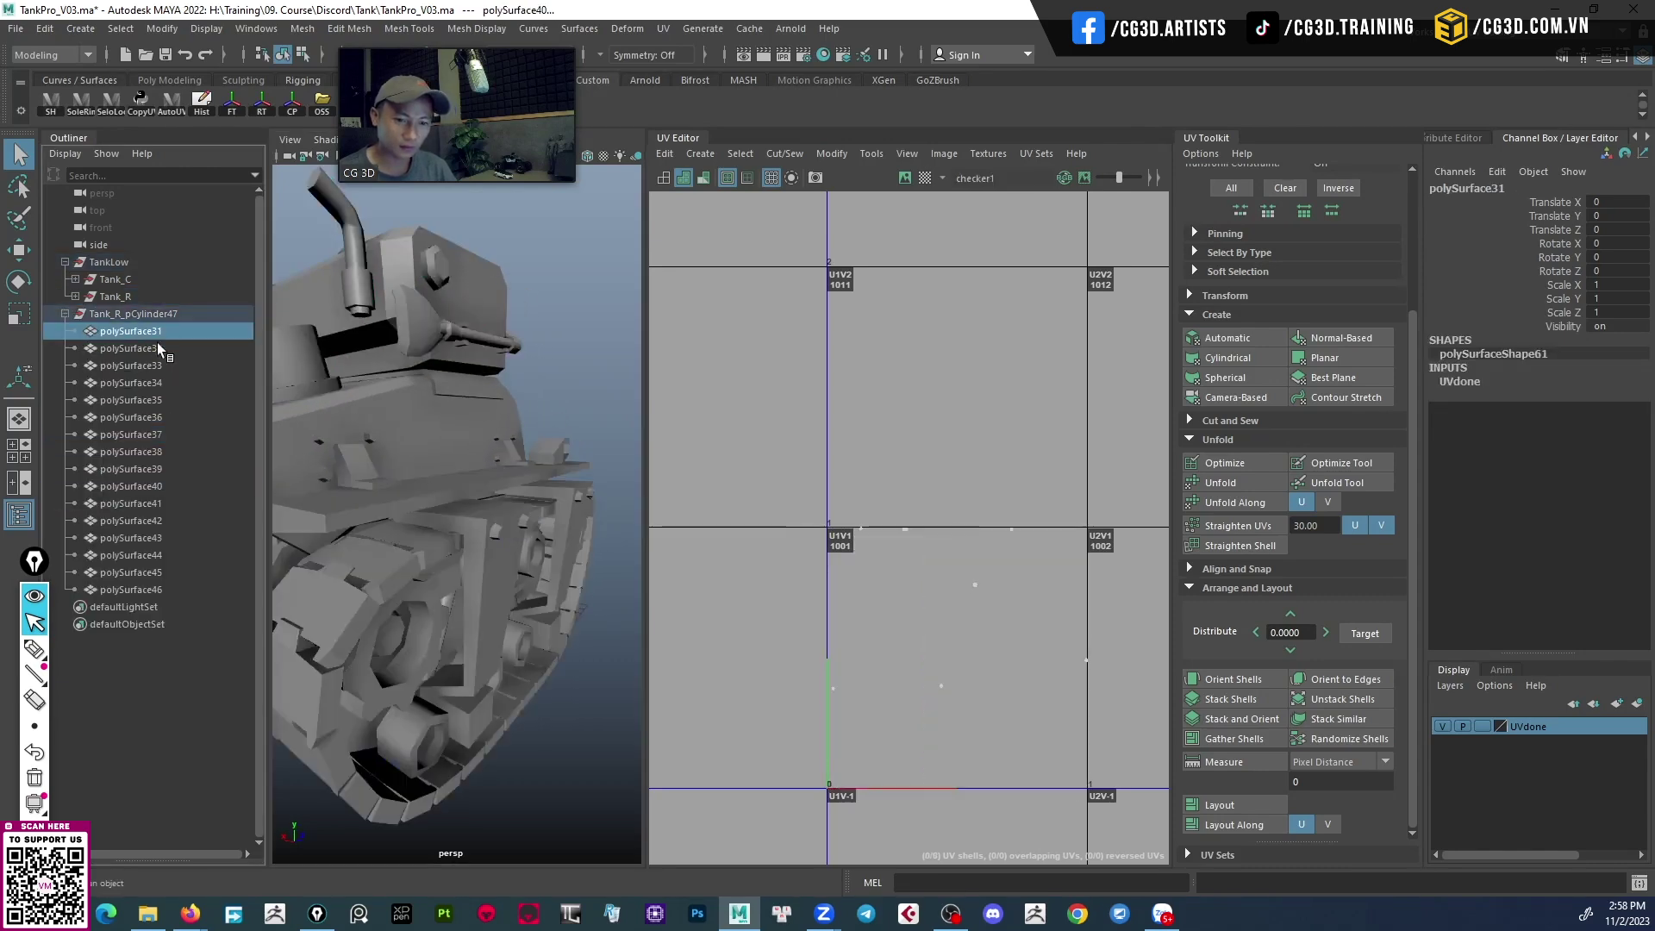
{"action": "left_click", "coordinate": [151, 589], "text": "shift"}
{"action": "mouse_move", "coordinate": [362, 586]}
{"action": "left_mouse_down", "text": "alt"}
{"action": "mouse_move", "coordinate": [436, 578]}
{"action": "mouse_move", "coordinate": [371, 543]}
{"action": "left_mouse_up", "text": "alt"}
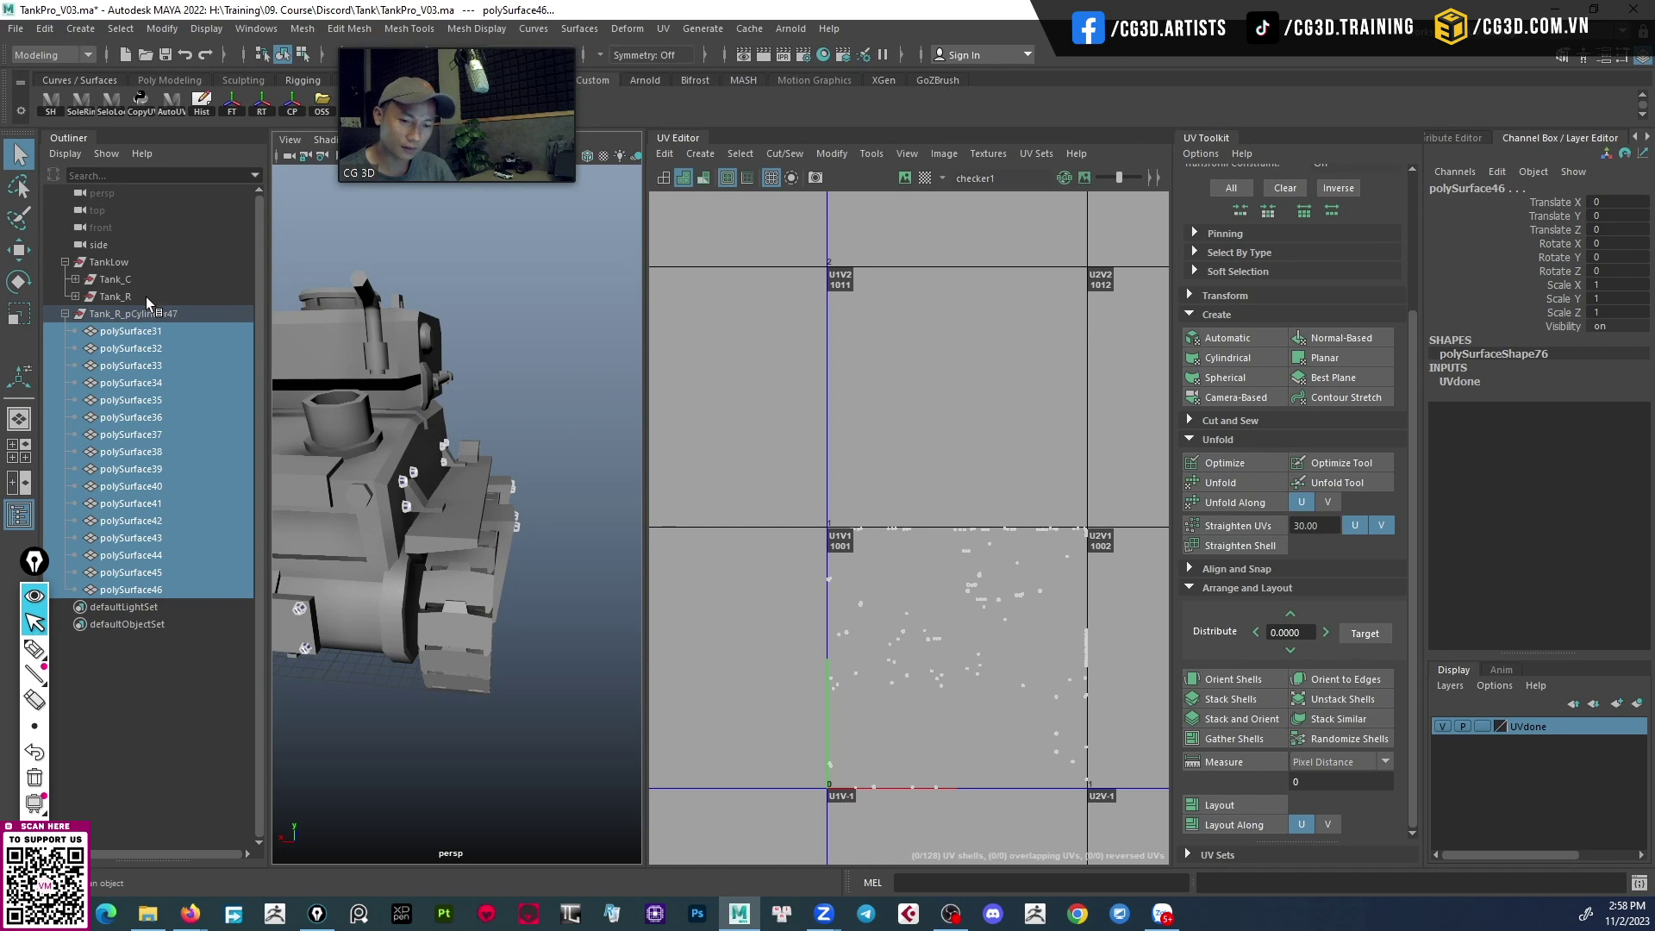
{"action": "middle_click_drag", "start_coordinate": [146, 296], "coordinate": [146, 296]}
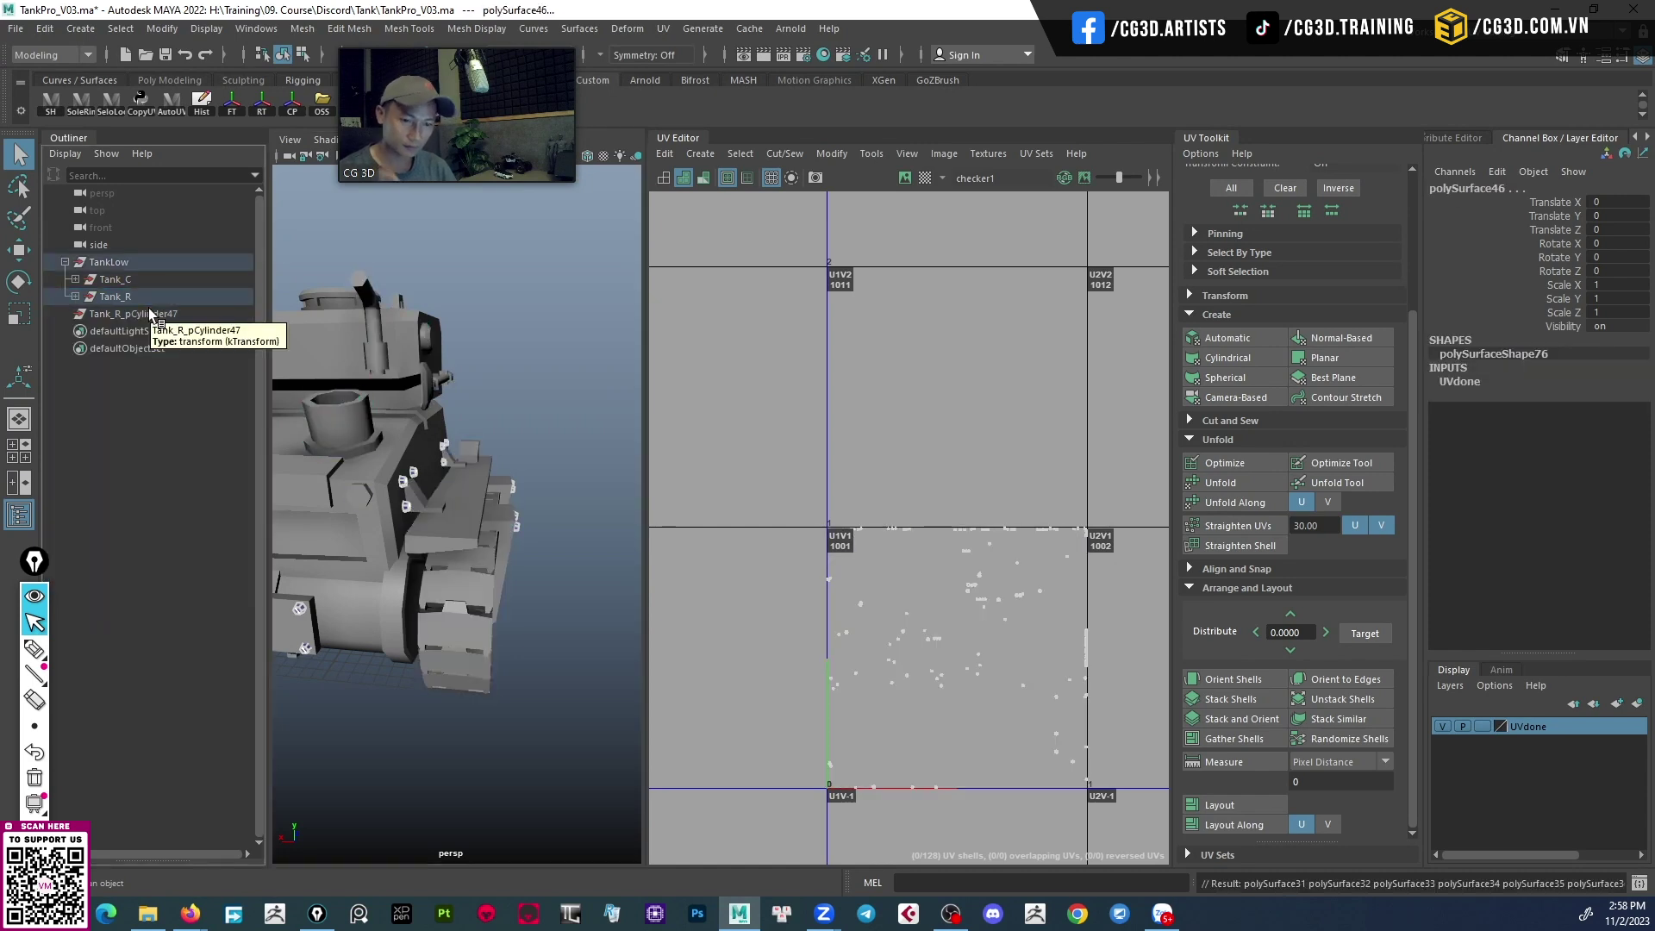
{"action": "left_click_drag", "start_coordinate": [409, 448], "coordinate": [471, 471], "text": "alt"}
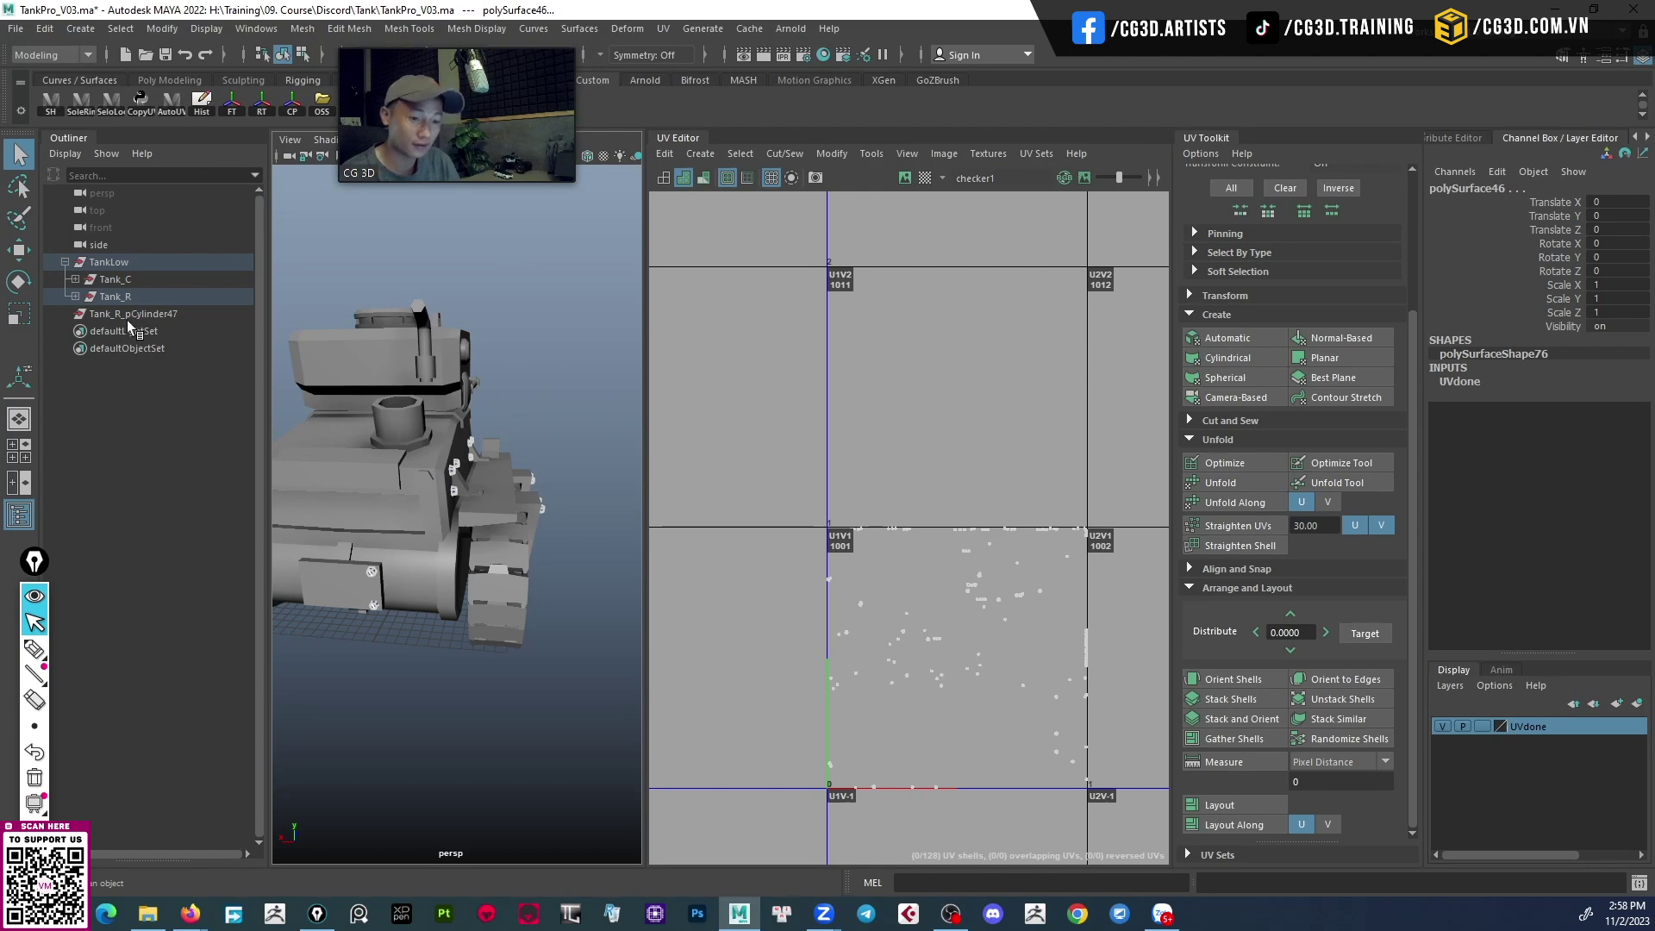
{"action": "scroll", "coordinate": [396, 448], "scroll_direction": "down", "scroll_amount": 5}
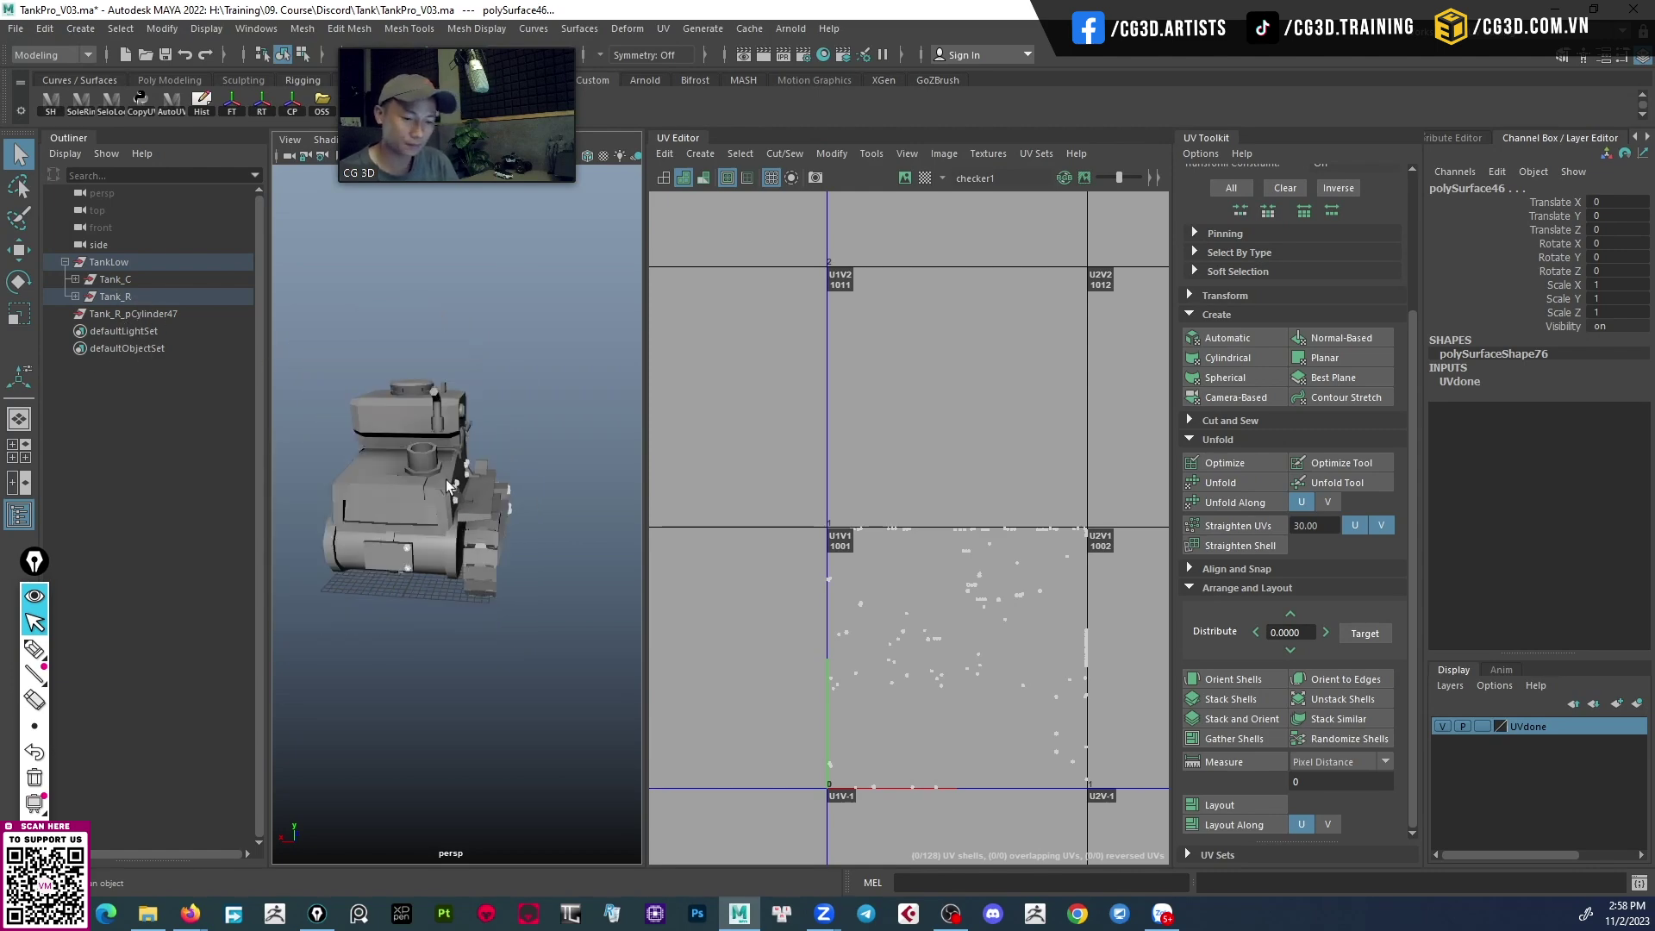
{"action": "left_click_drag", "start_coordinate": [554, 348], "coordinate": [327, 604]}
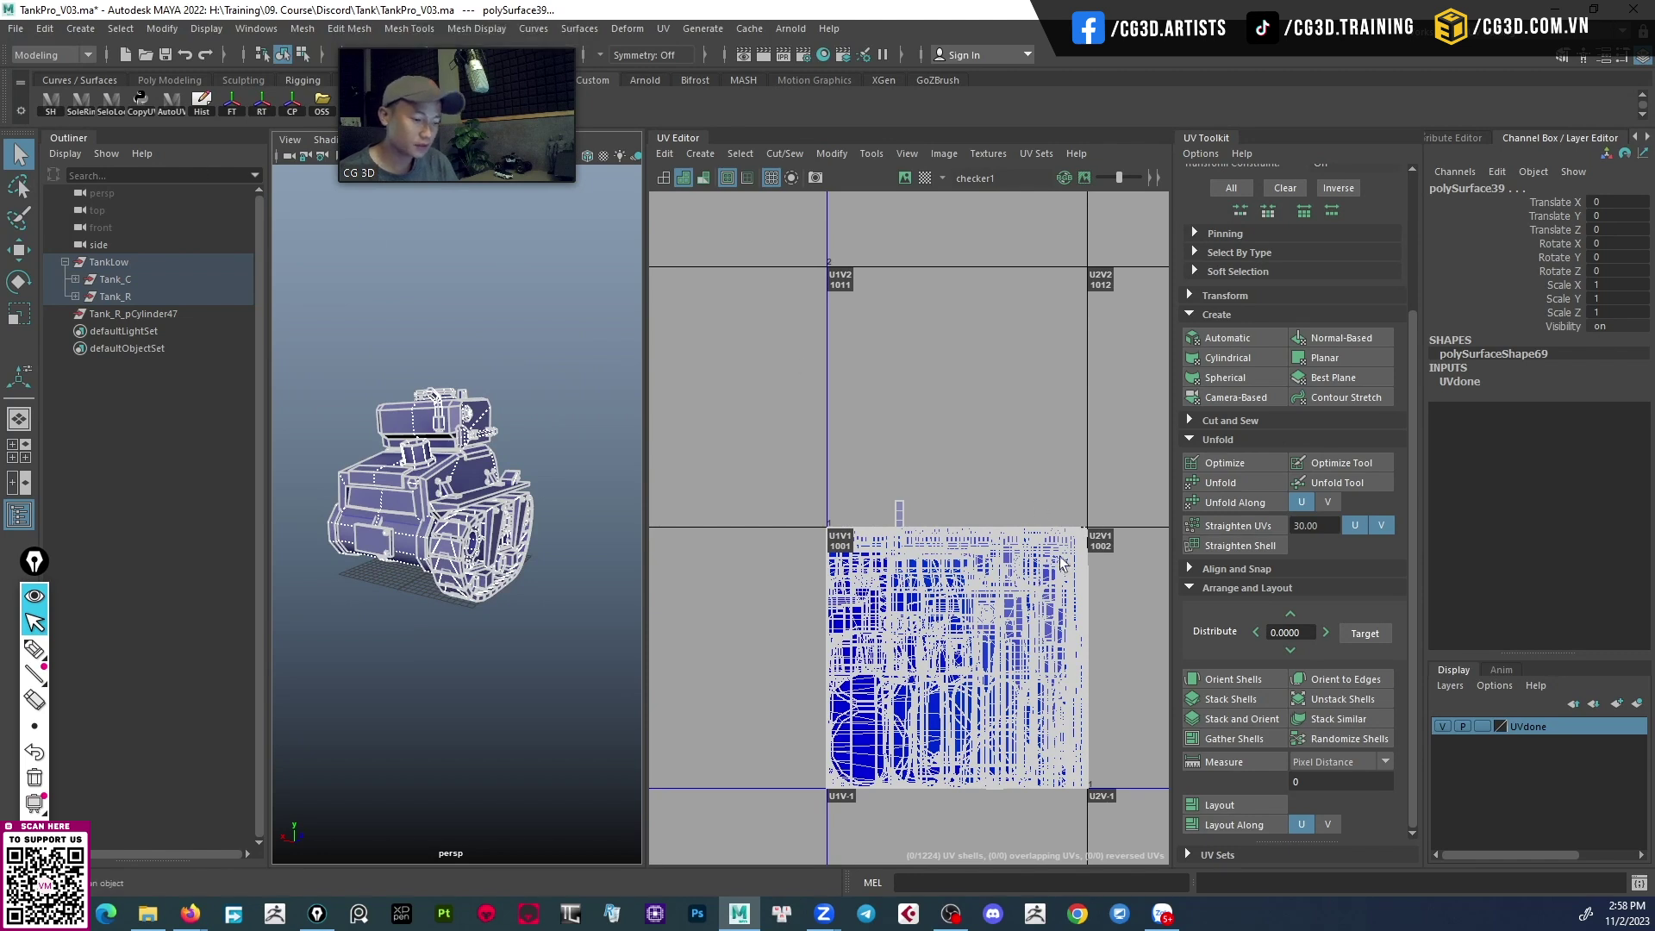
Freeze the tank's transforms and run Optimize Scene Size to remove unused items.
{"action": "mouse_move", "coordinate": [455, 114]}
{"action": "left_click_drag", "start_coordinate": [554, 88], "coordinate": [1614, 89]}
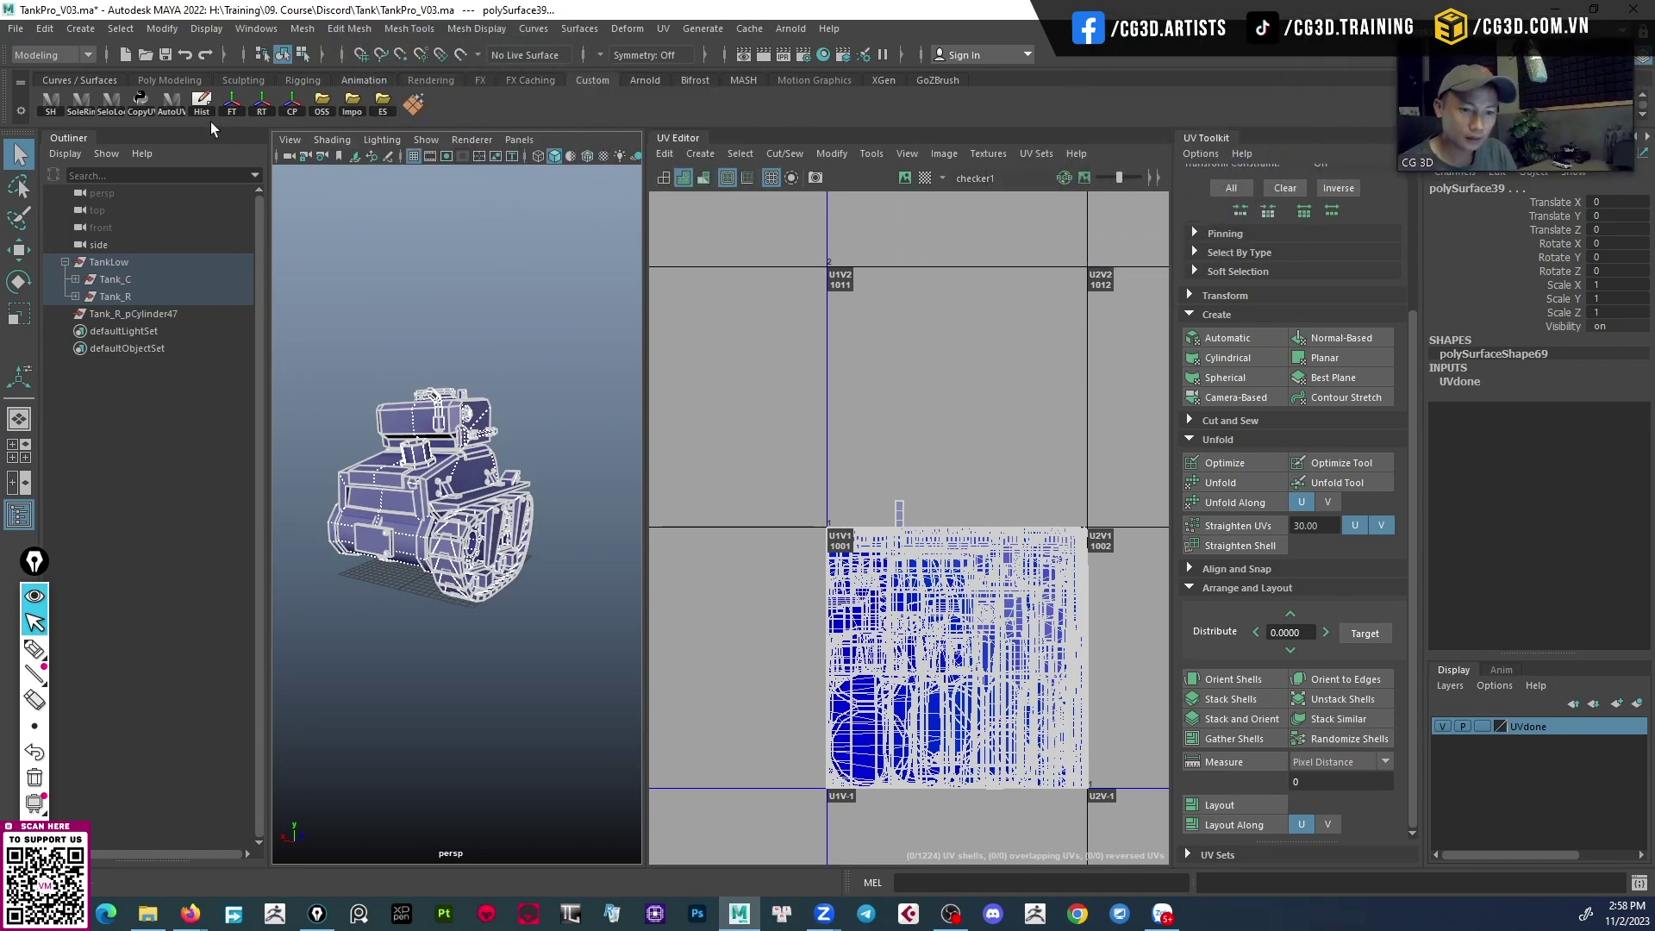
{"action": "left_click", "coordinate": [236, 110]}
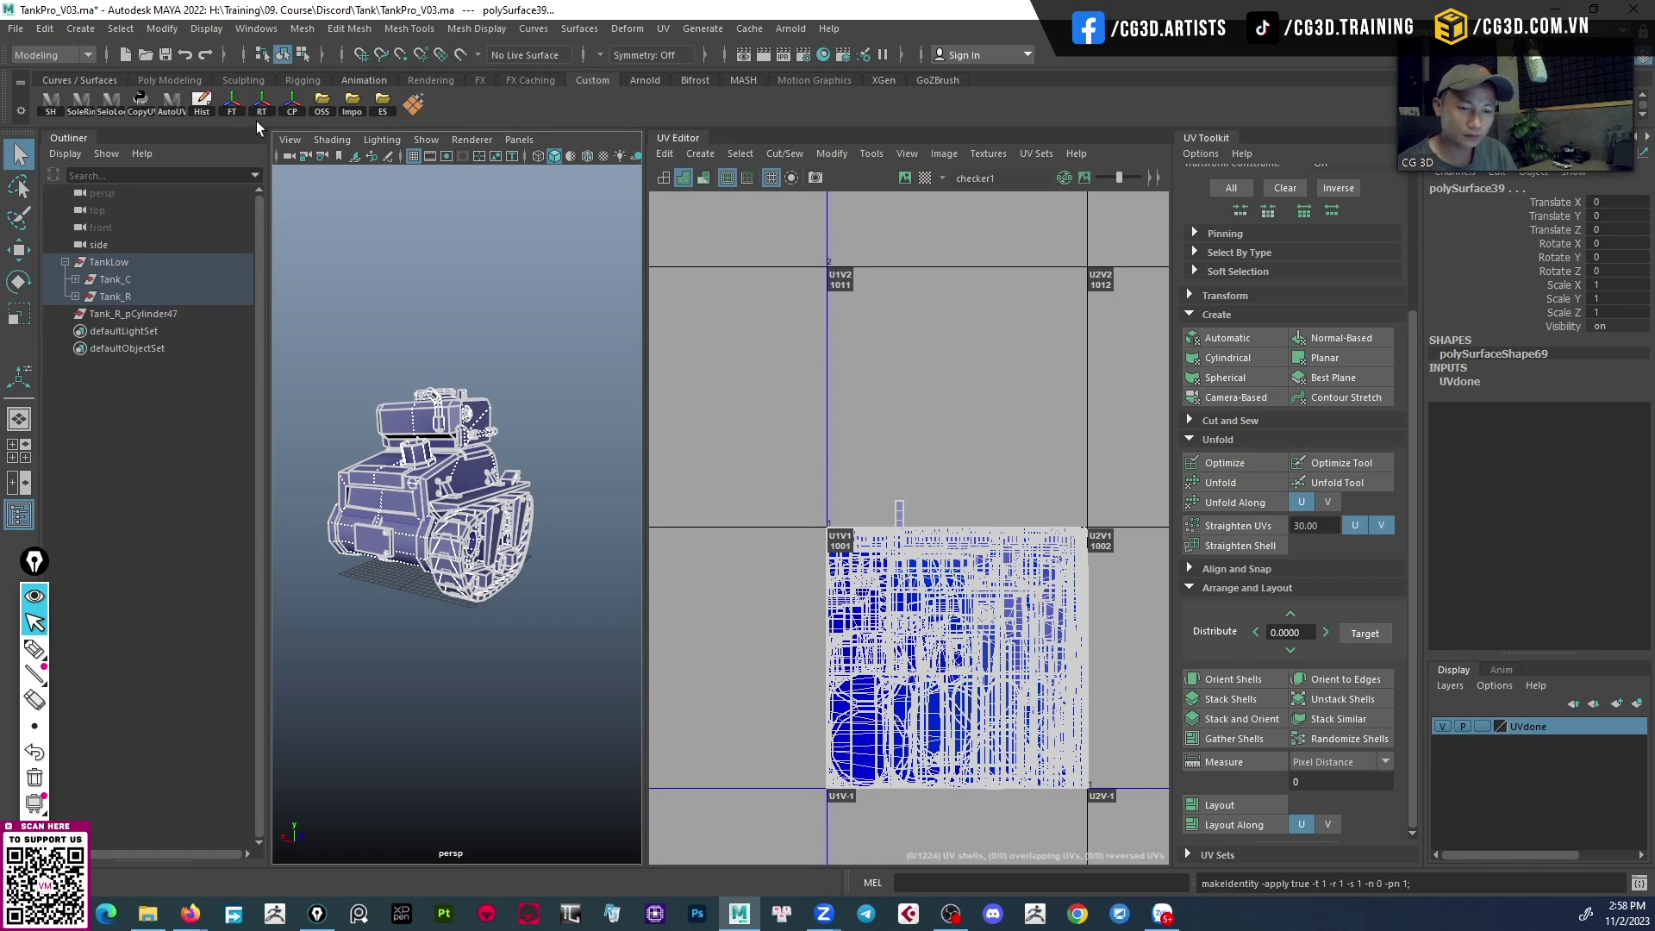
{"action": "scroll", "coordinate": [400, 607], "scroll_direction": "up", "scroll_amount": 2}
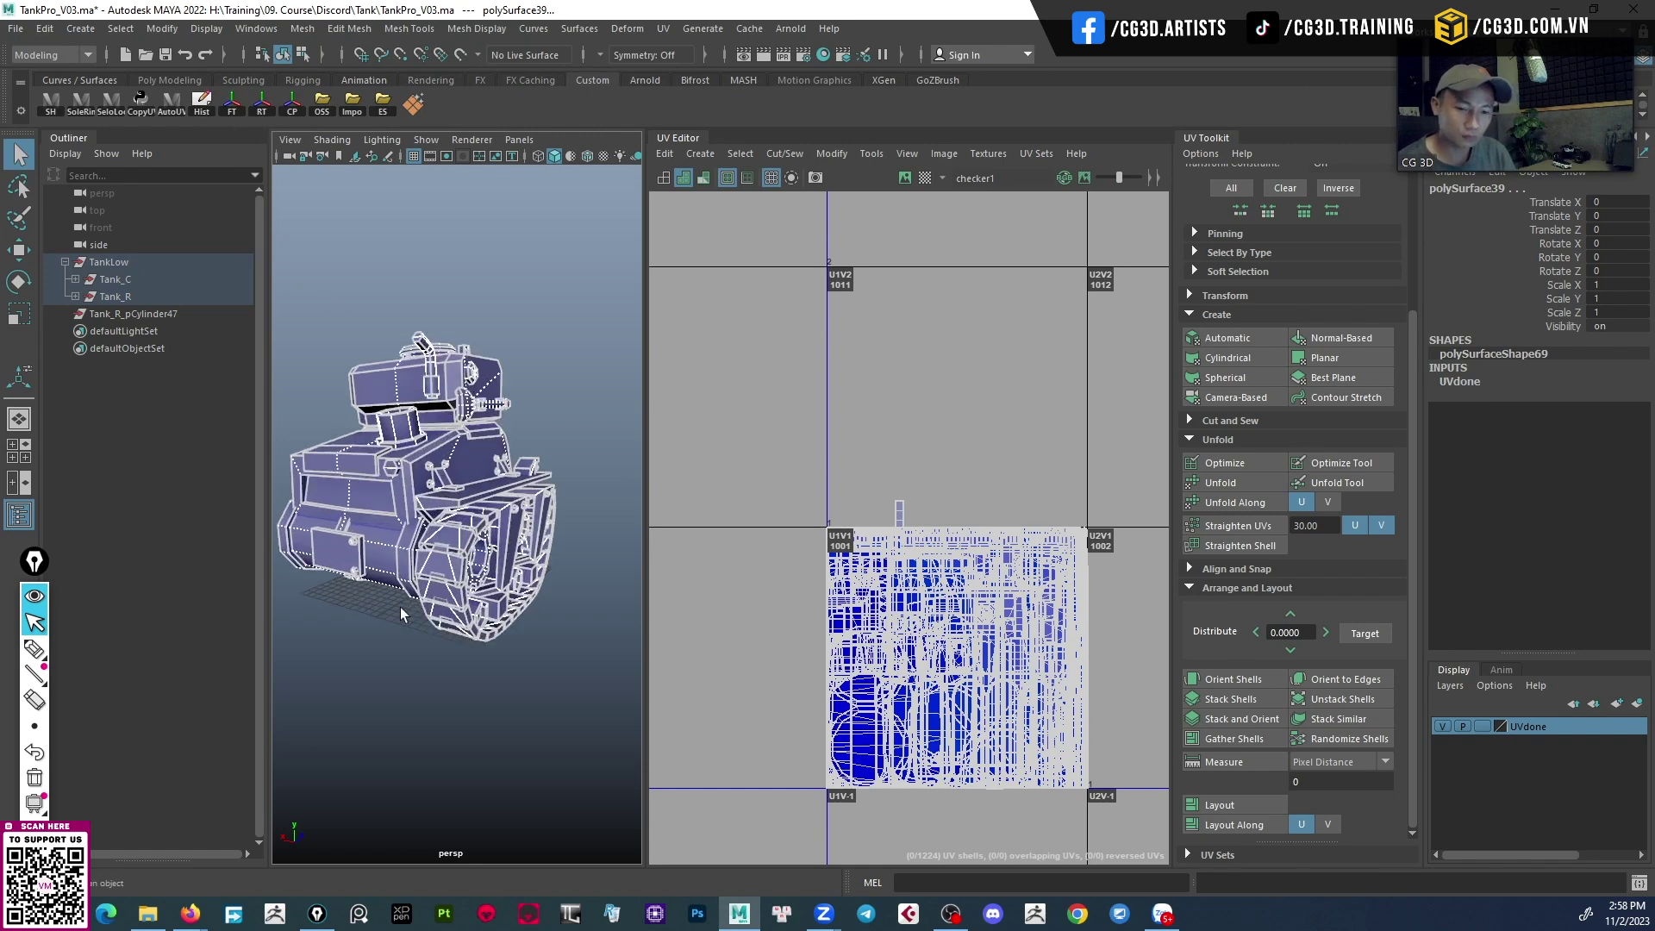
{"action": "scroll", "coordinate": [400, 607], "scroll_direction": "up", "scroll_amount": 2}
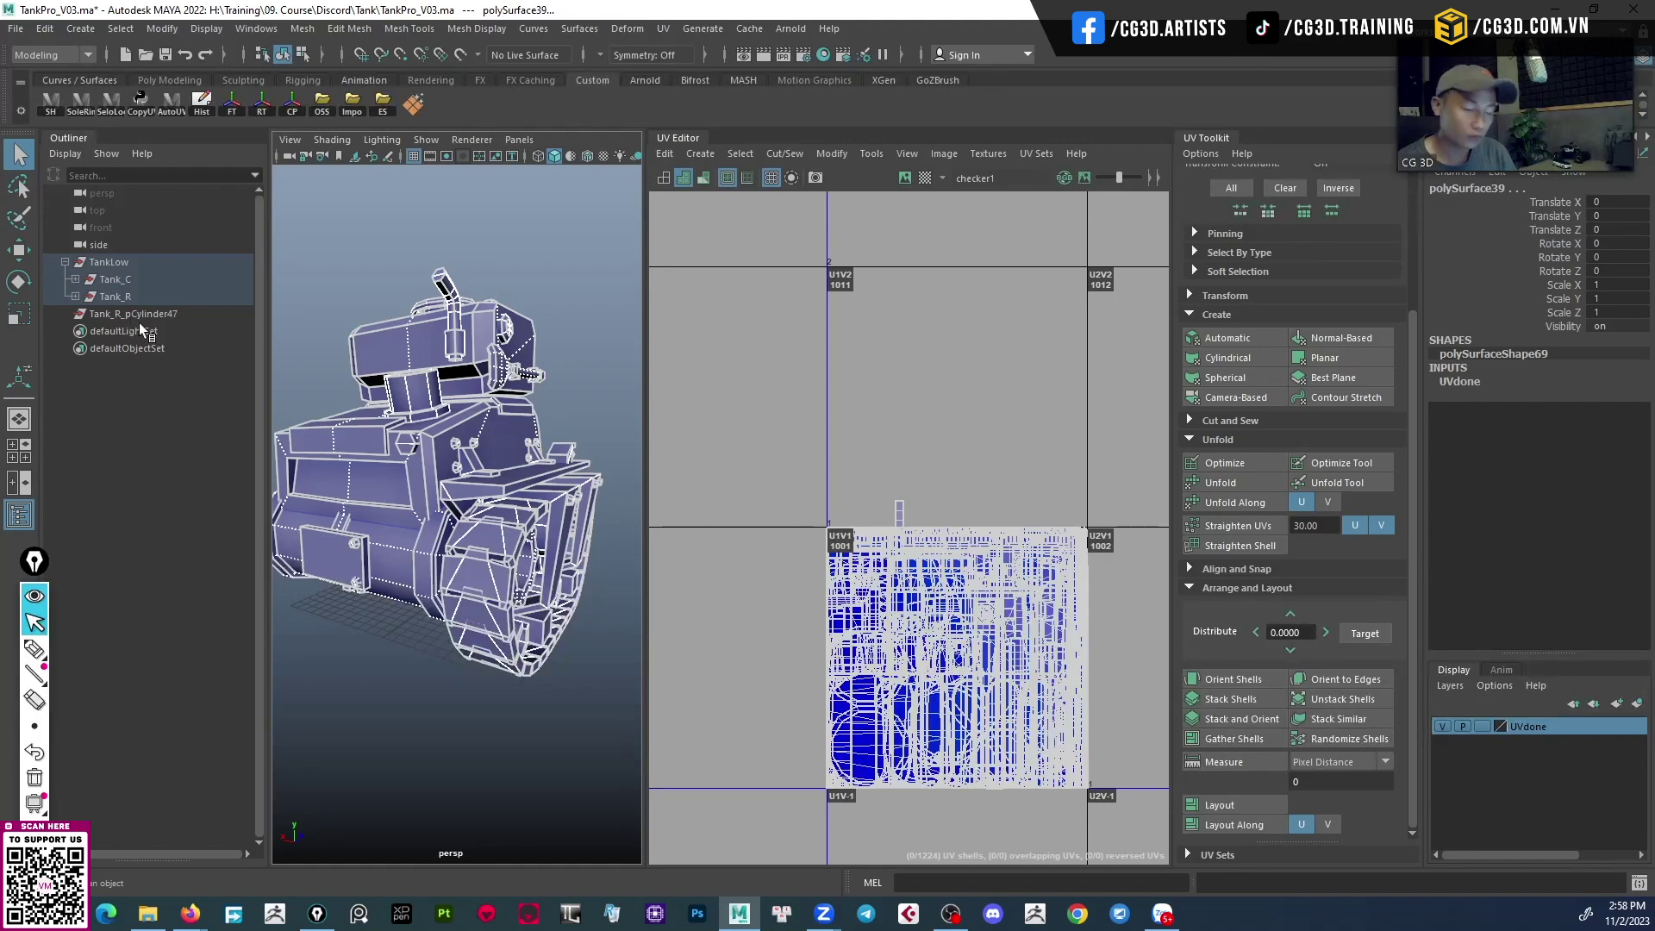
{"action": "left_click", "coordinate": [323, 118]}
{"action": "left_click", "coordinate": [785, 467]}
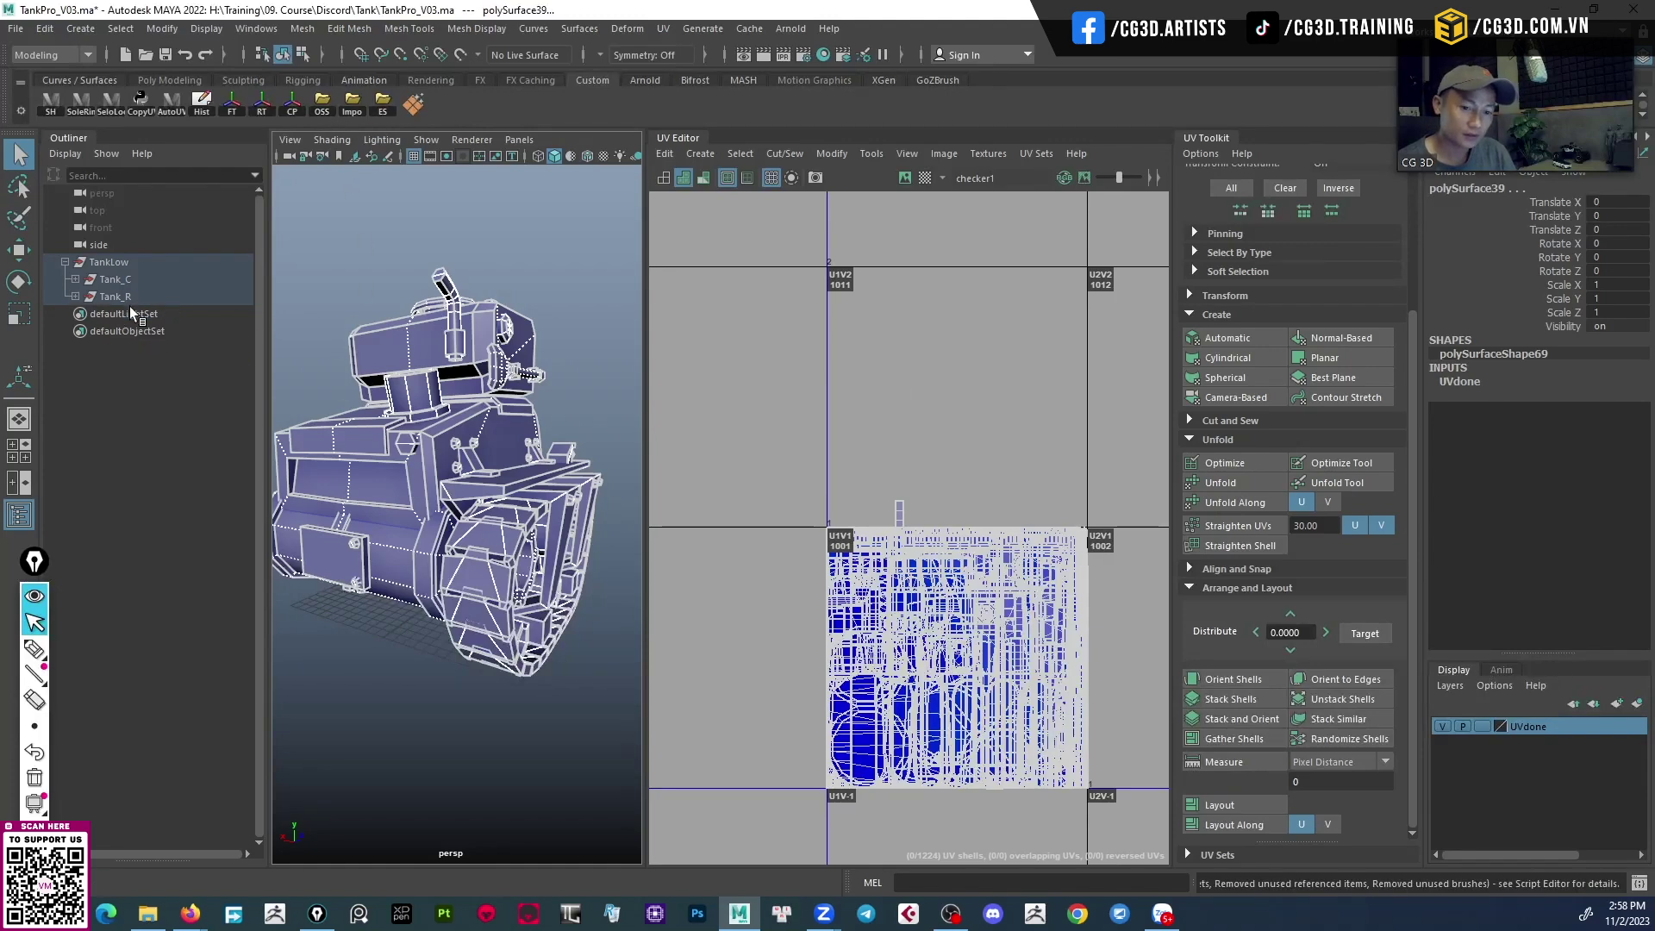
Delete the UVdone display layer.
{"action": "scroll", "coordinate": [359, 405], "scroll_direction": "down", "scroll_amount": 3}
{"action": "left_click_drag", "start_coordinate": [359, 405], "coordinate": [350, 428], "text": "alt"}
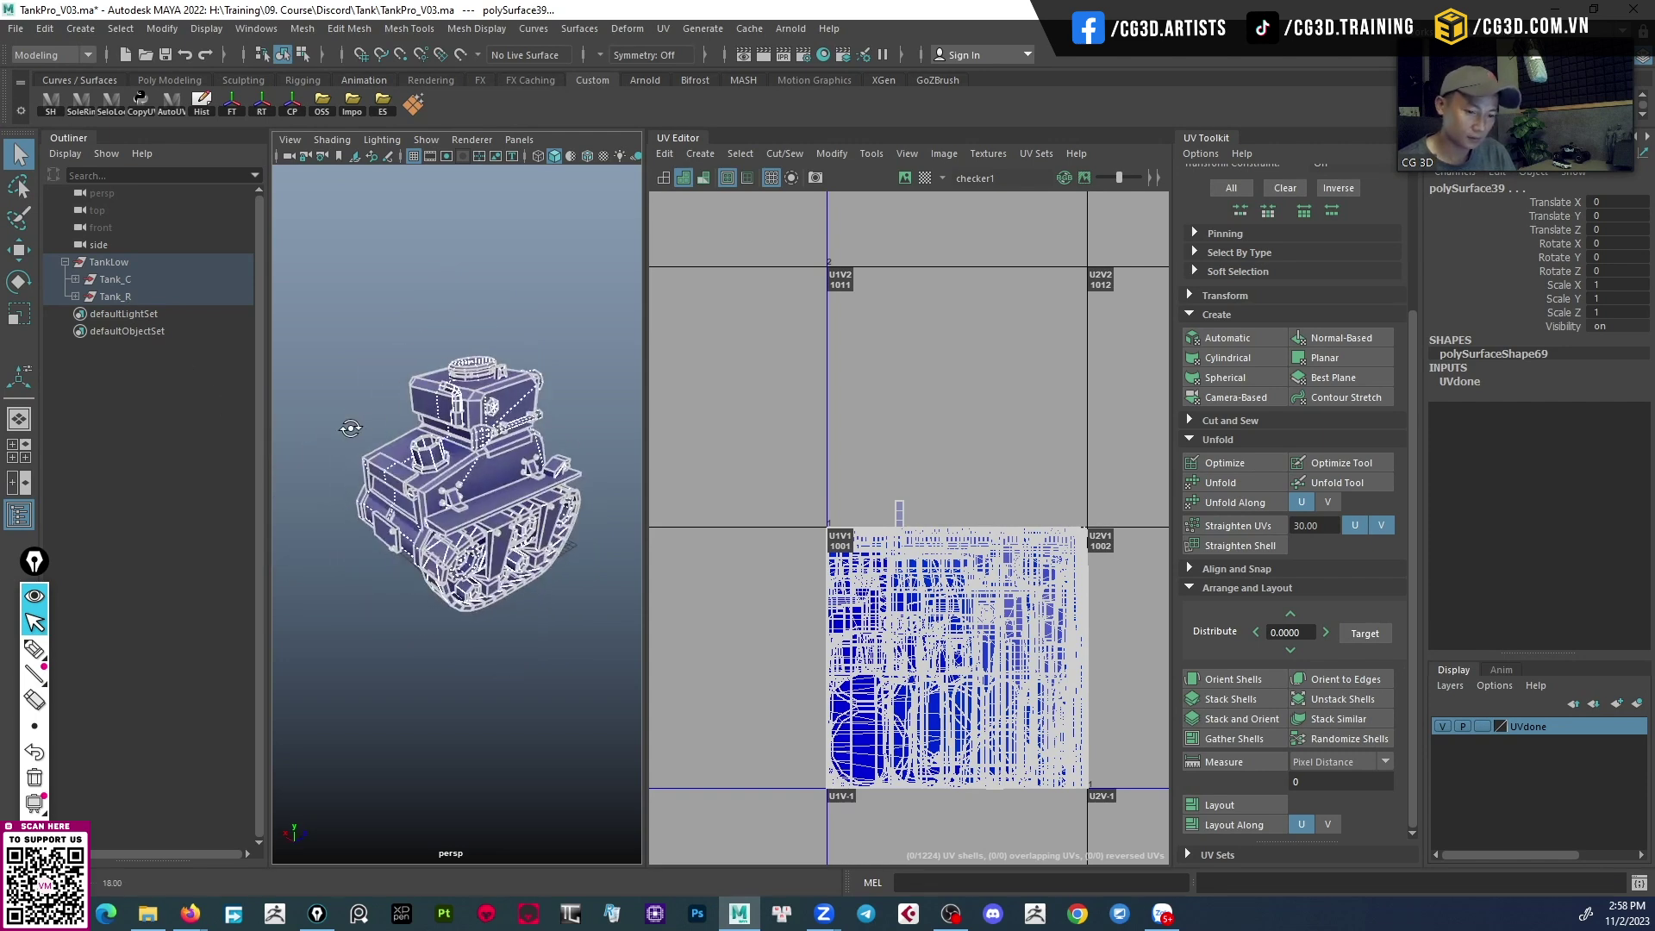
{"action": "right_click", "coordinate": [1535, 729]}
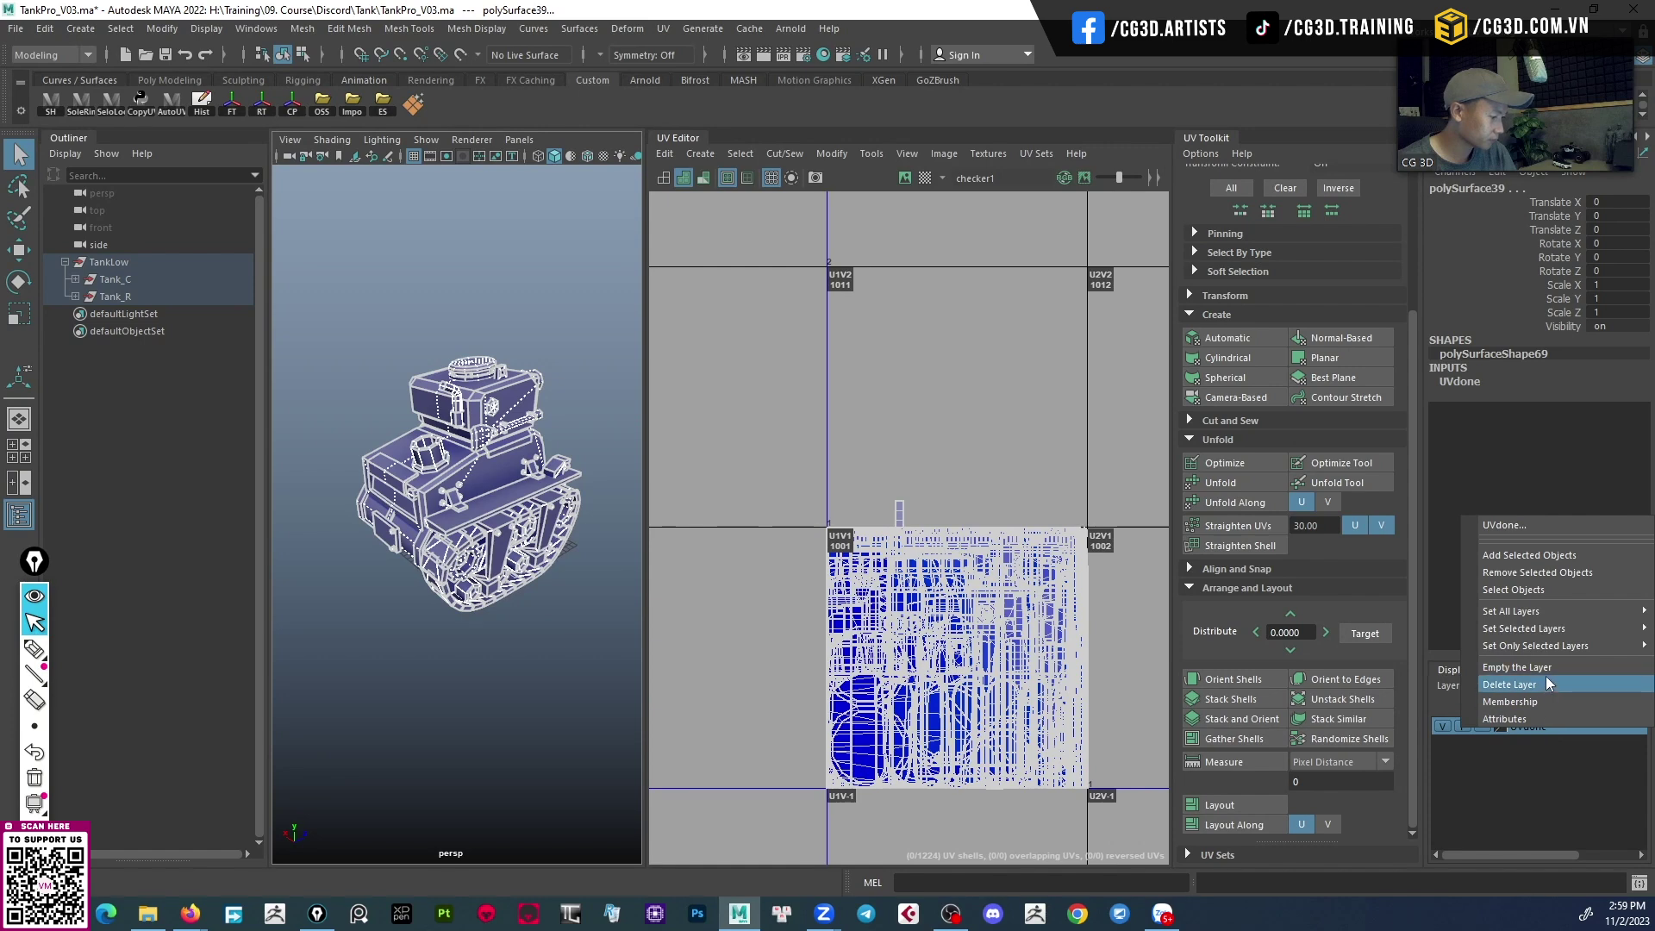
{"action": "mouse_move", "coordinate": [1510, 611]}
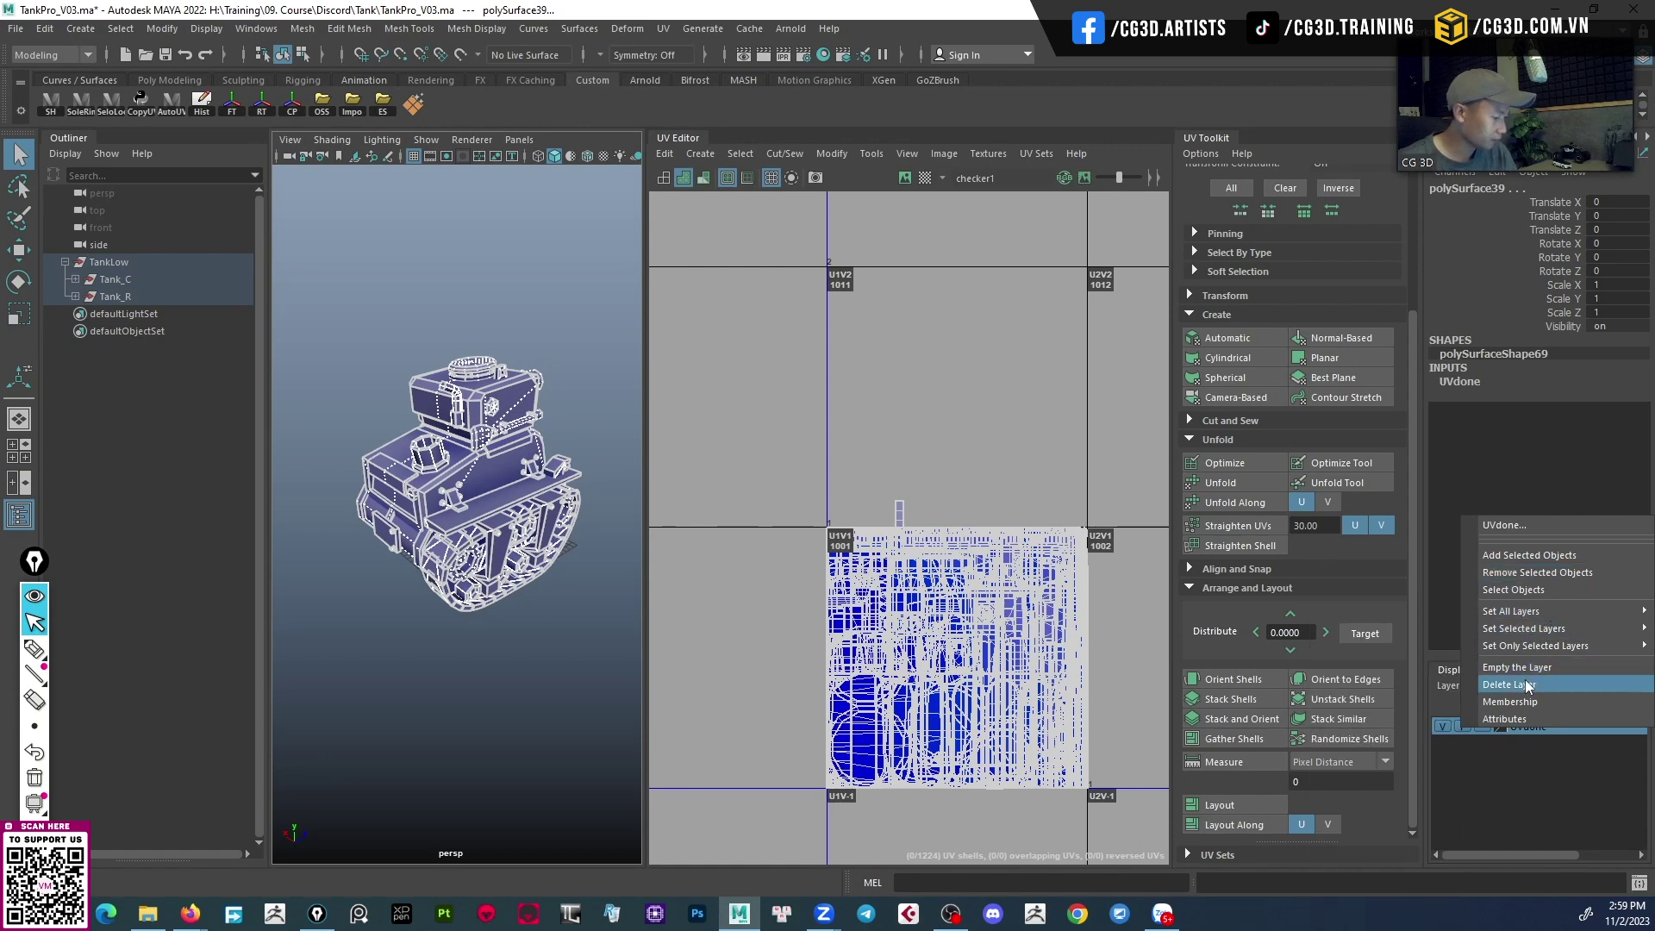
{"action": "left_click", "coordinate": [1524, 685]}
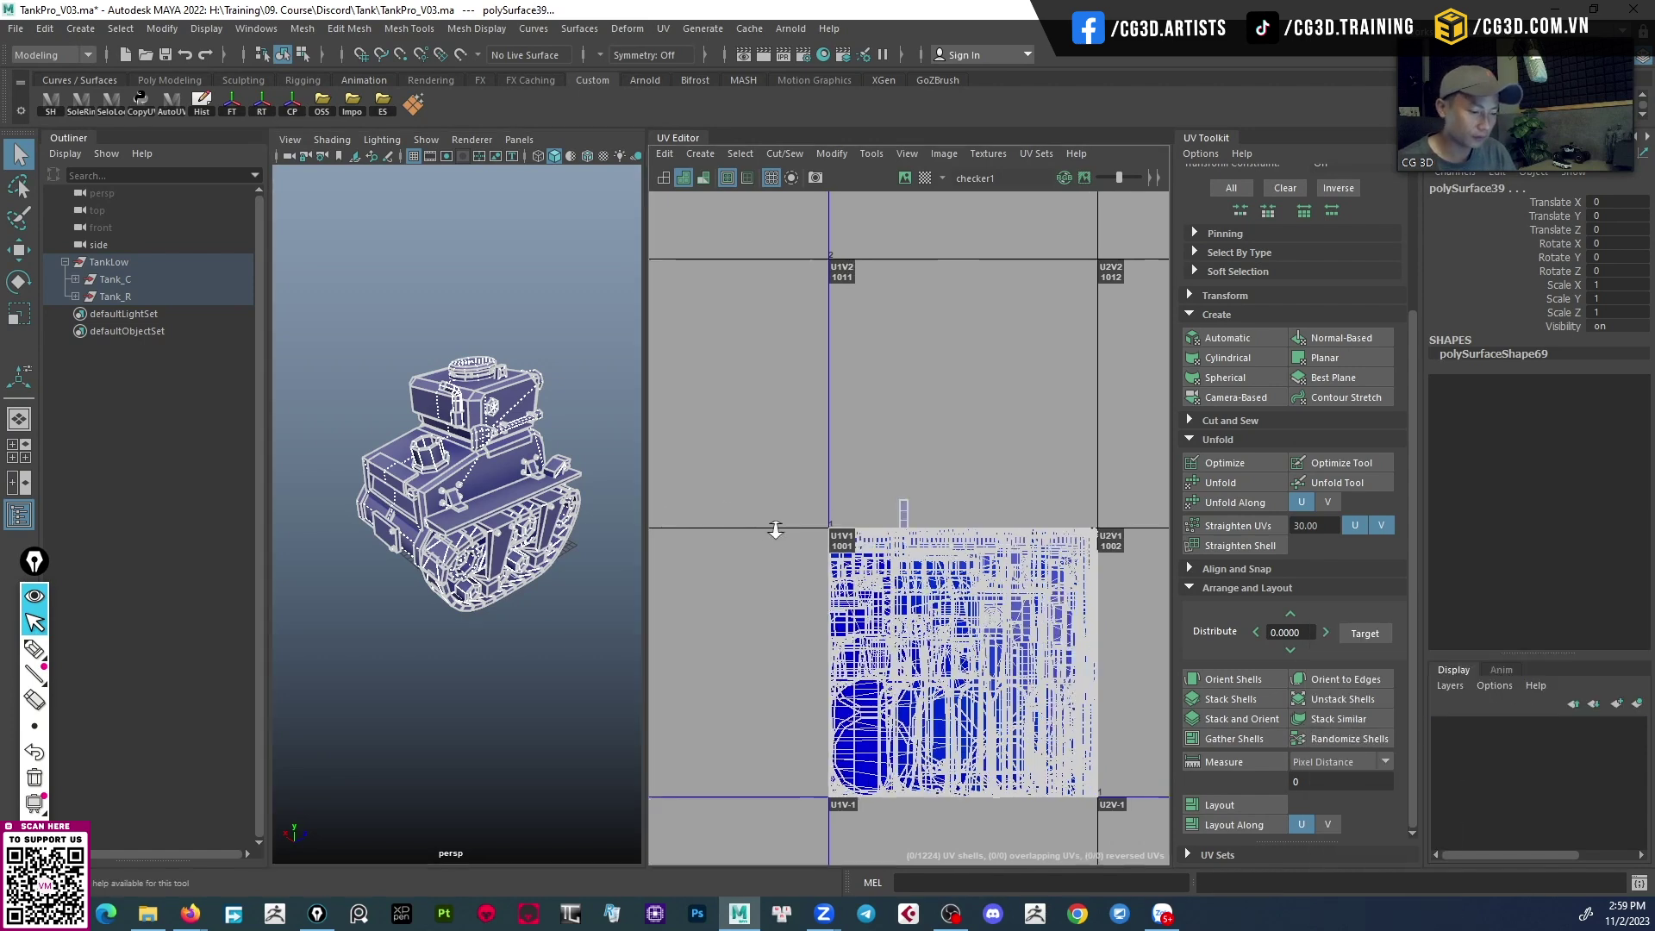
Select the whole tank and re-pack its UV shells into the 0–1 tile with Layout.
{"action": "scroll", "coordinate": [776, 527], "scroll_direction": "up", "scroll_amount": 1}
{"action": "left_click_drag", "start_coordinate": [580, 261], "coordinate": [286, 670]}
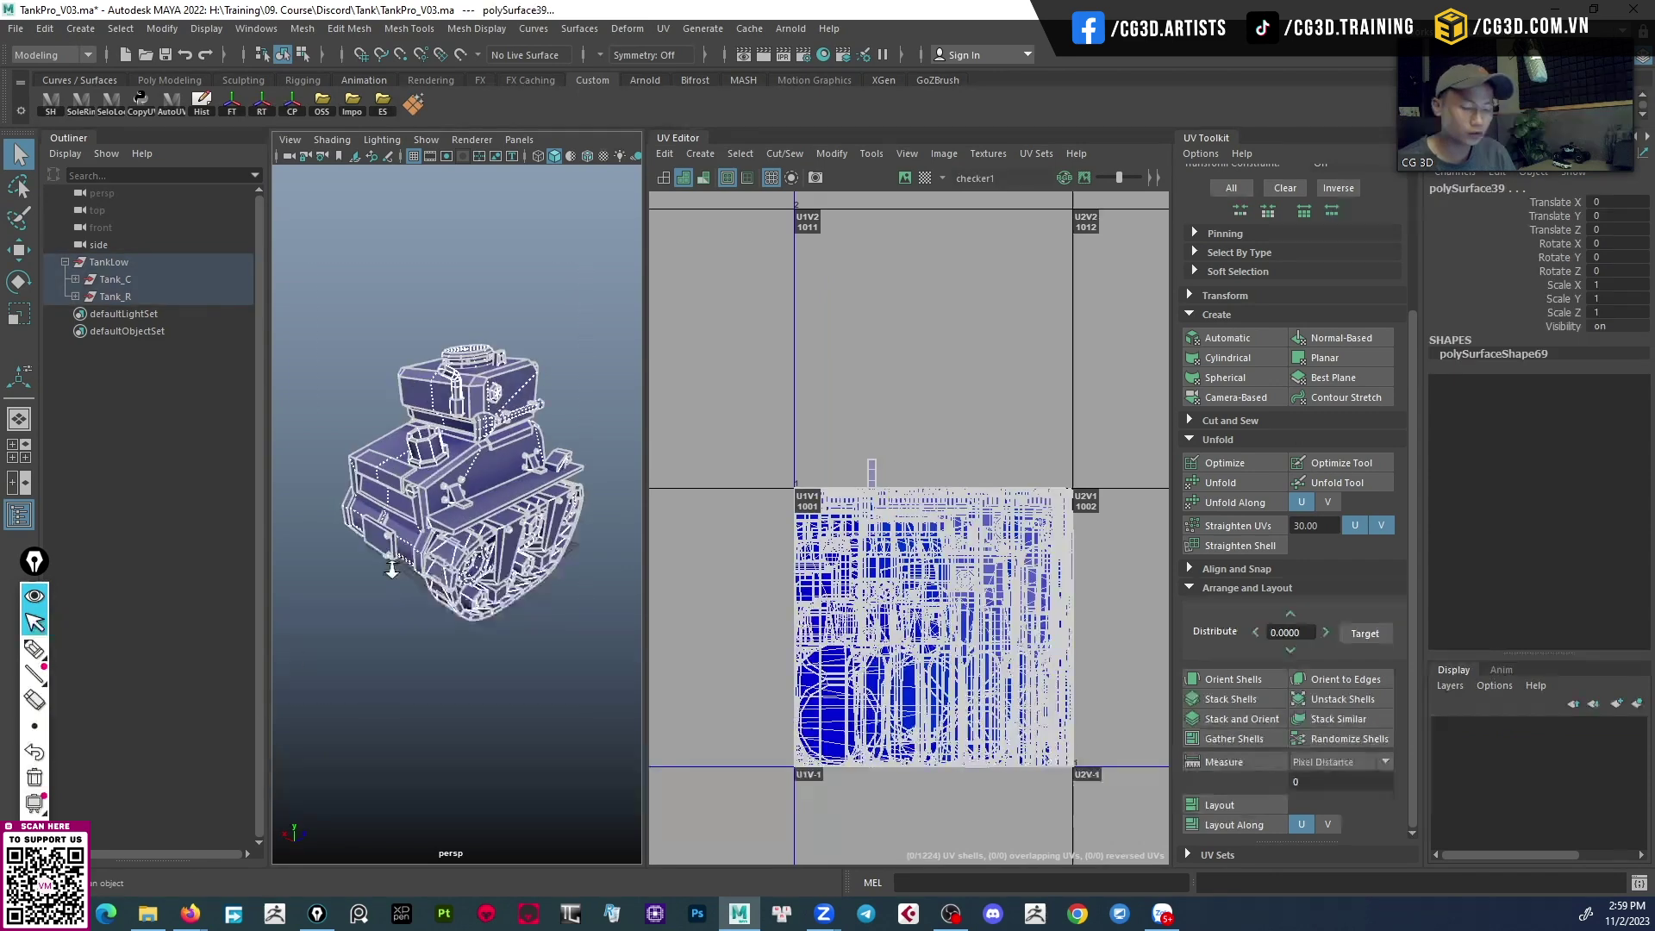
{"action": "scroll", "coordinate": [388, 554], "scroll_direction": "up", "scroll_amount": 5}
{"action": "left_click_drag", "start_coordinate": [388, 554], "coordinate": [449, 603], "text": "alt"}
{"action": "scroll", "coordinate": [471, 629], "scroll_direction": "down", "scroll_amount": 5}
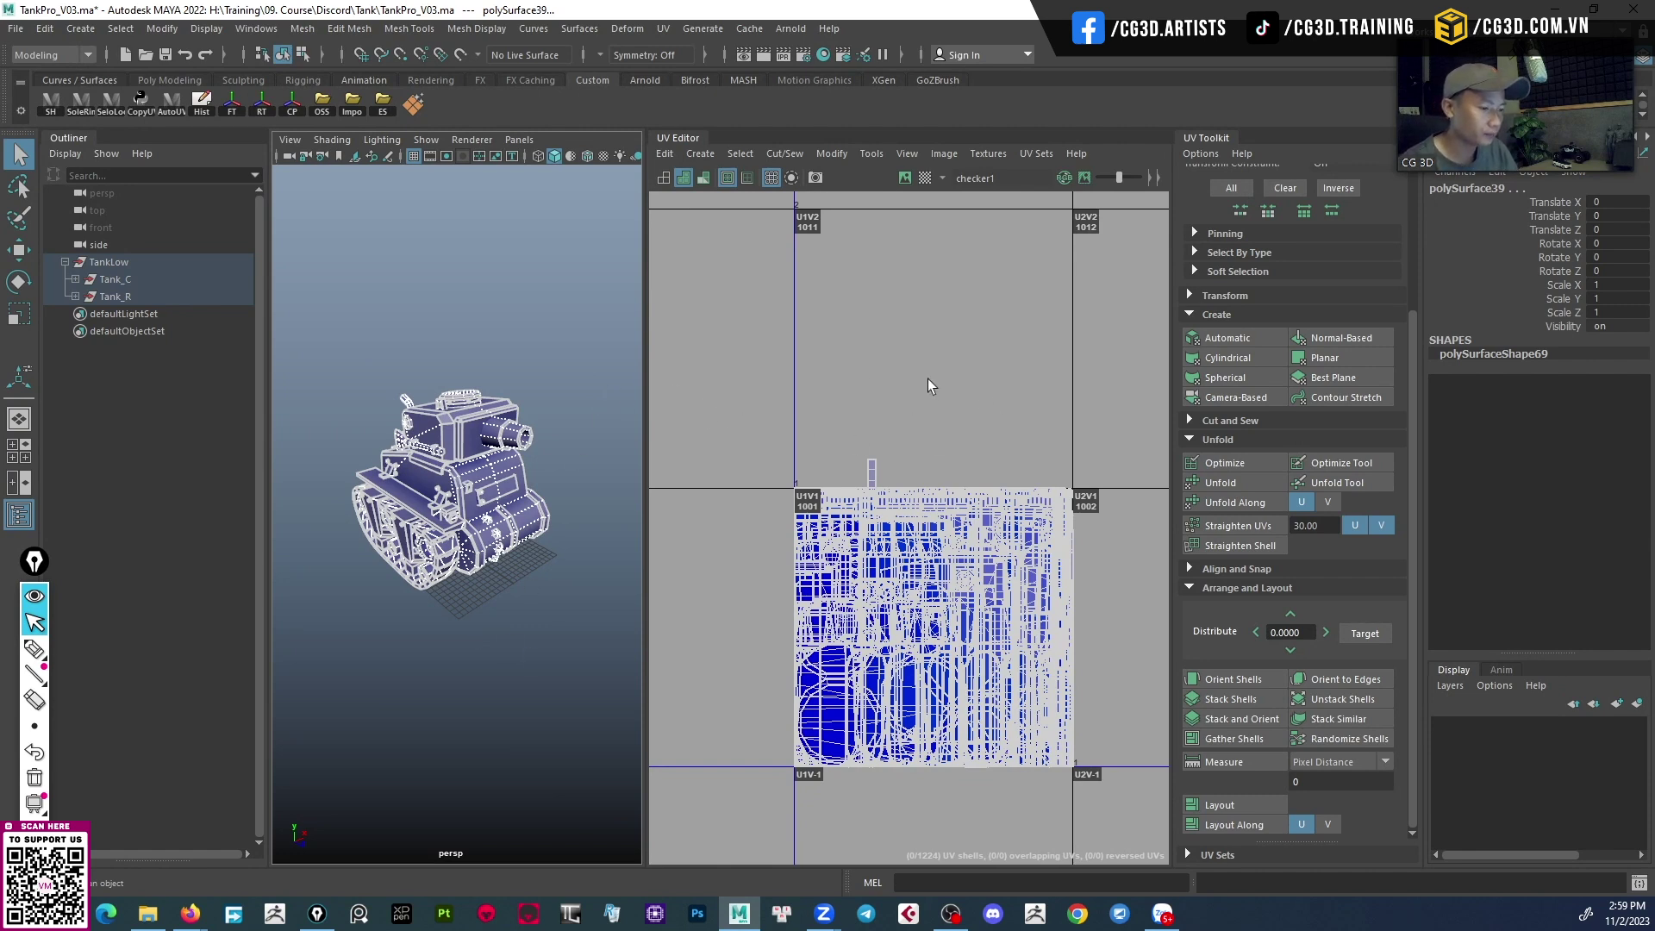
{"action": "left_click", "coordinate": [1238, 807]}
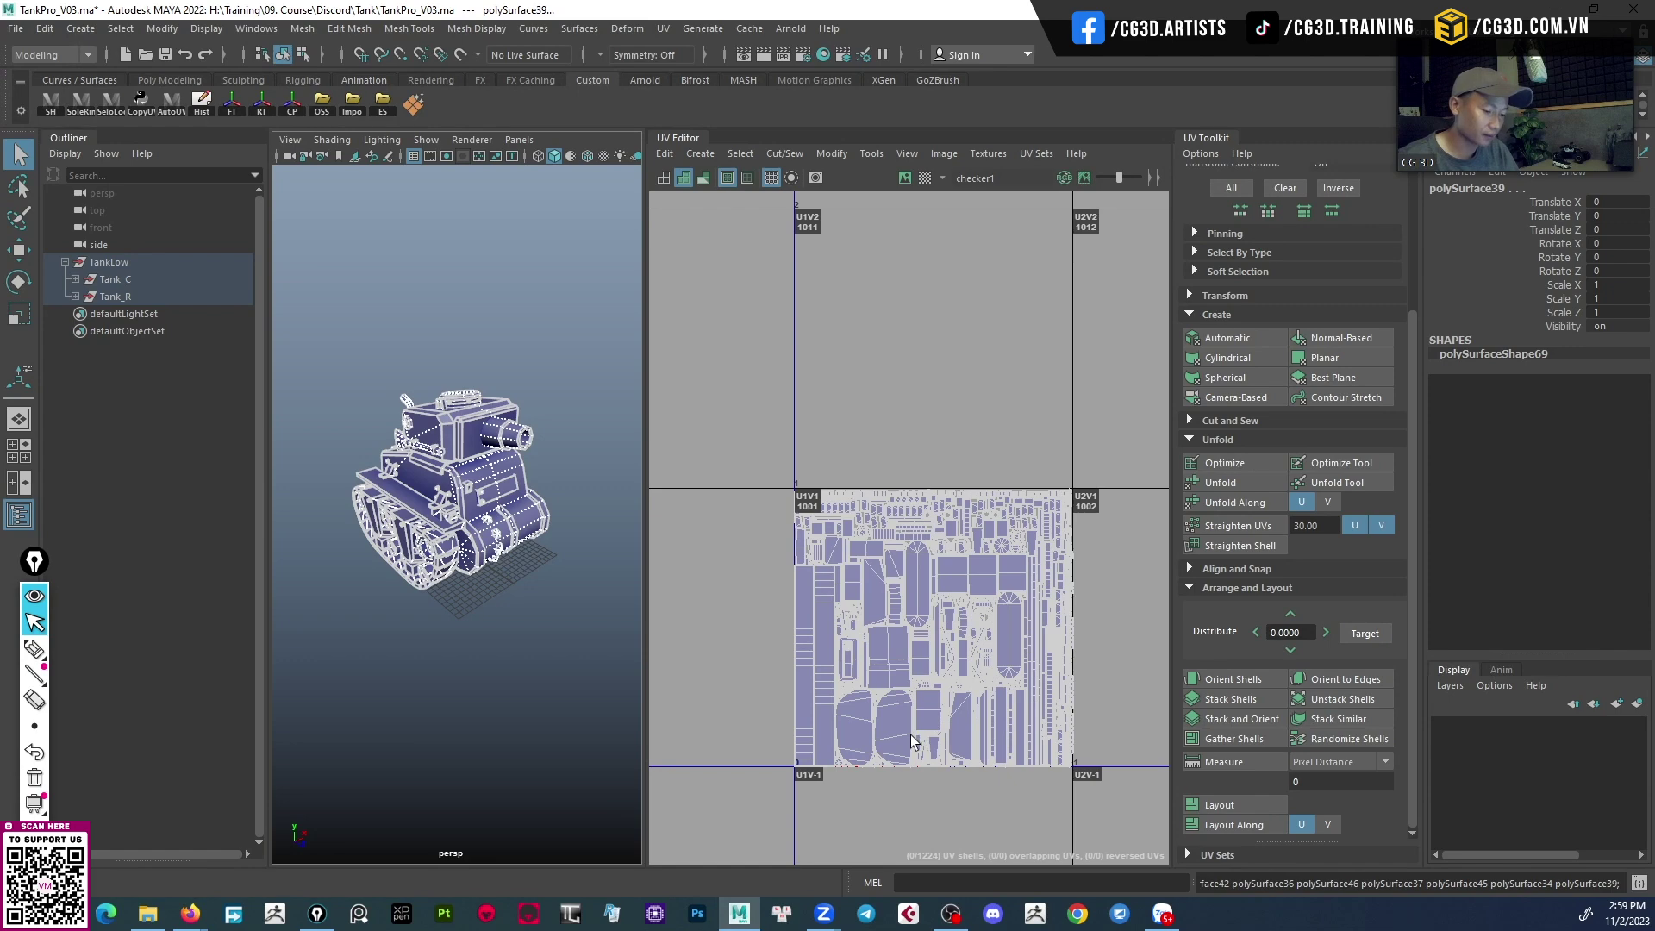
Zoom in on the rounded, spike, octagon and hexagon shells to check their spacing.
{"action": "scroll", "coordinate": [893, 645], "scroll_direction": "up", "scroll_amount": 5}
{"action": "middle_click_drag", "start_coordinate": [822, 662], "coordinate": [866, 672], "text": "alt"}
{"action": "mouse_move", "coordinate": [866, 673]}
{"action": "right_mouse_down", "text": "alt"}
{"action": "mouse_move", "coordinate": [957, 741]}
{"action": "mouse_move", "coordinate": [957, 716]}
{"action": "right_mouse_up", "text": "alt"}
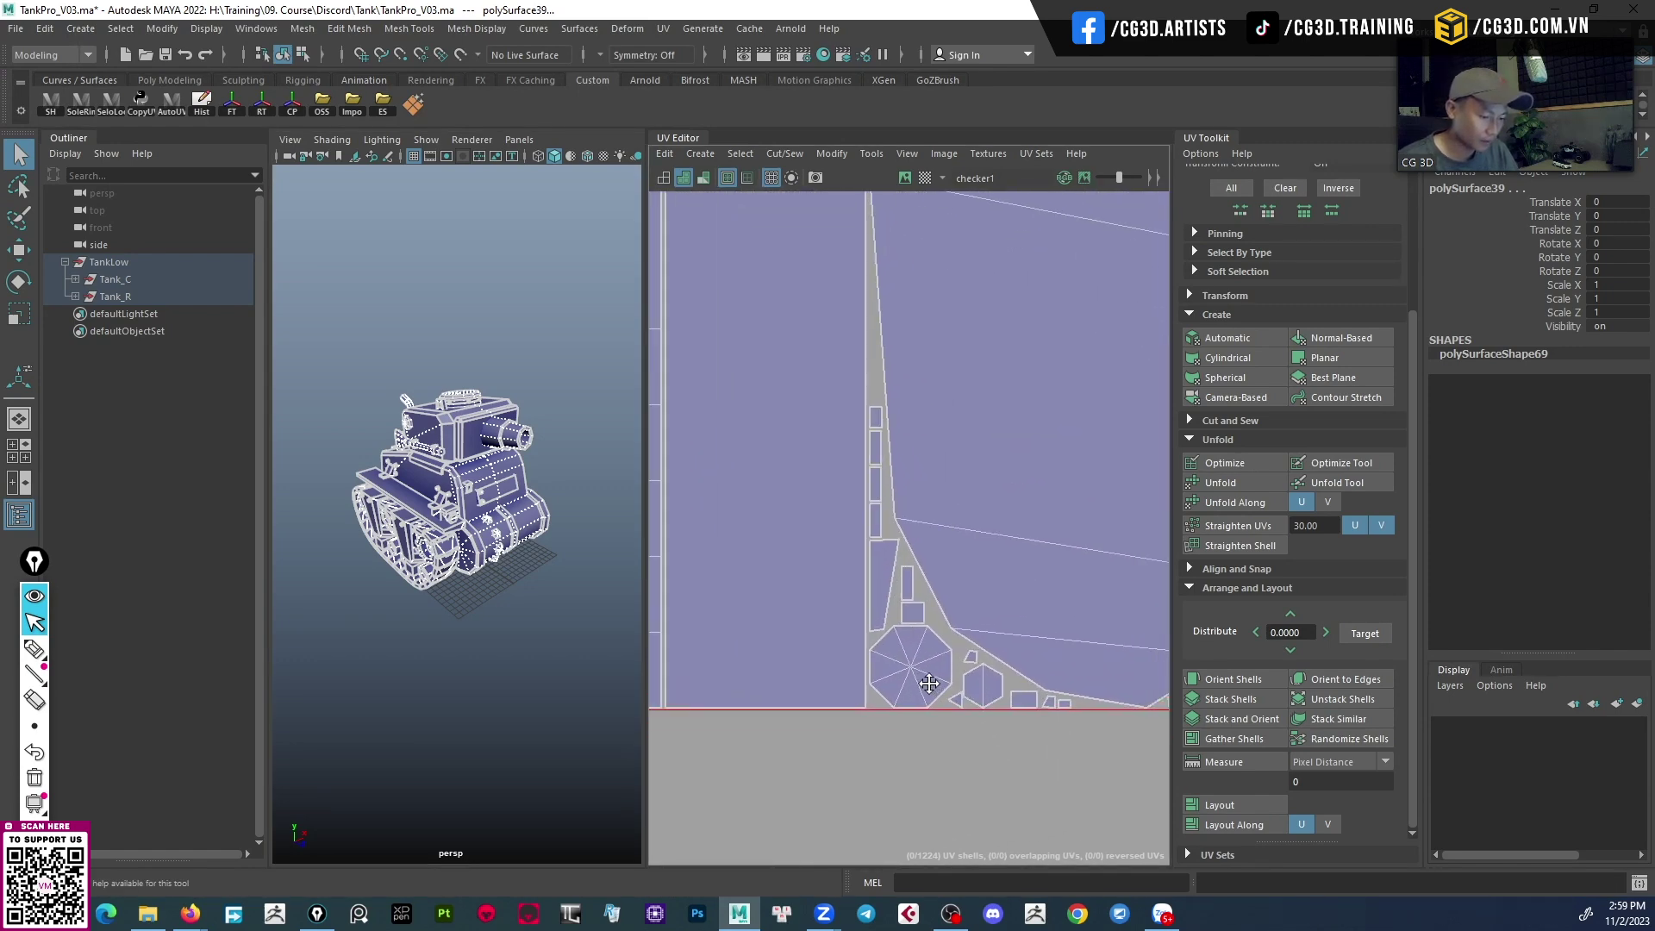
{"action": "mouse_move", "coordinate": [957, 715]}
{"action": "middle_mouse_down", "text": "alt"}
{"action": "mouse_move", "coordinate": [953, 692]}
{"action": "mouse_move", "coordinate": [1018, 775]}
{"action": "mouse_move", "coordinate": [827, 583]}
{"action": "mouse_move", "coordinate": [862, 780]}
{"action": "middle_mouse_up", "text": "alt"}
{"action": "mouse_move", "coordinate": [821, 537]}
{"action": "middle_mouse_down", "text": "alt"}
{"action": "mouse_move", "coordinate": [794, 609]}
{"action": "mouse_move", "coordinate": [686, 648]}
{"action": "middle_mouse_up", "text": "alt"}
{"action": "right_click_drag", "start_coordinate": [687, 648], "coordinate": [959, 680], "text": "alt"}
{"action": "middle_click_drag", "start_coordinate": [959, 680], "coordinate": [893, 720], "text": "alt"}
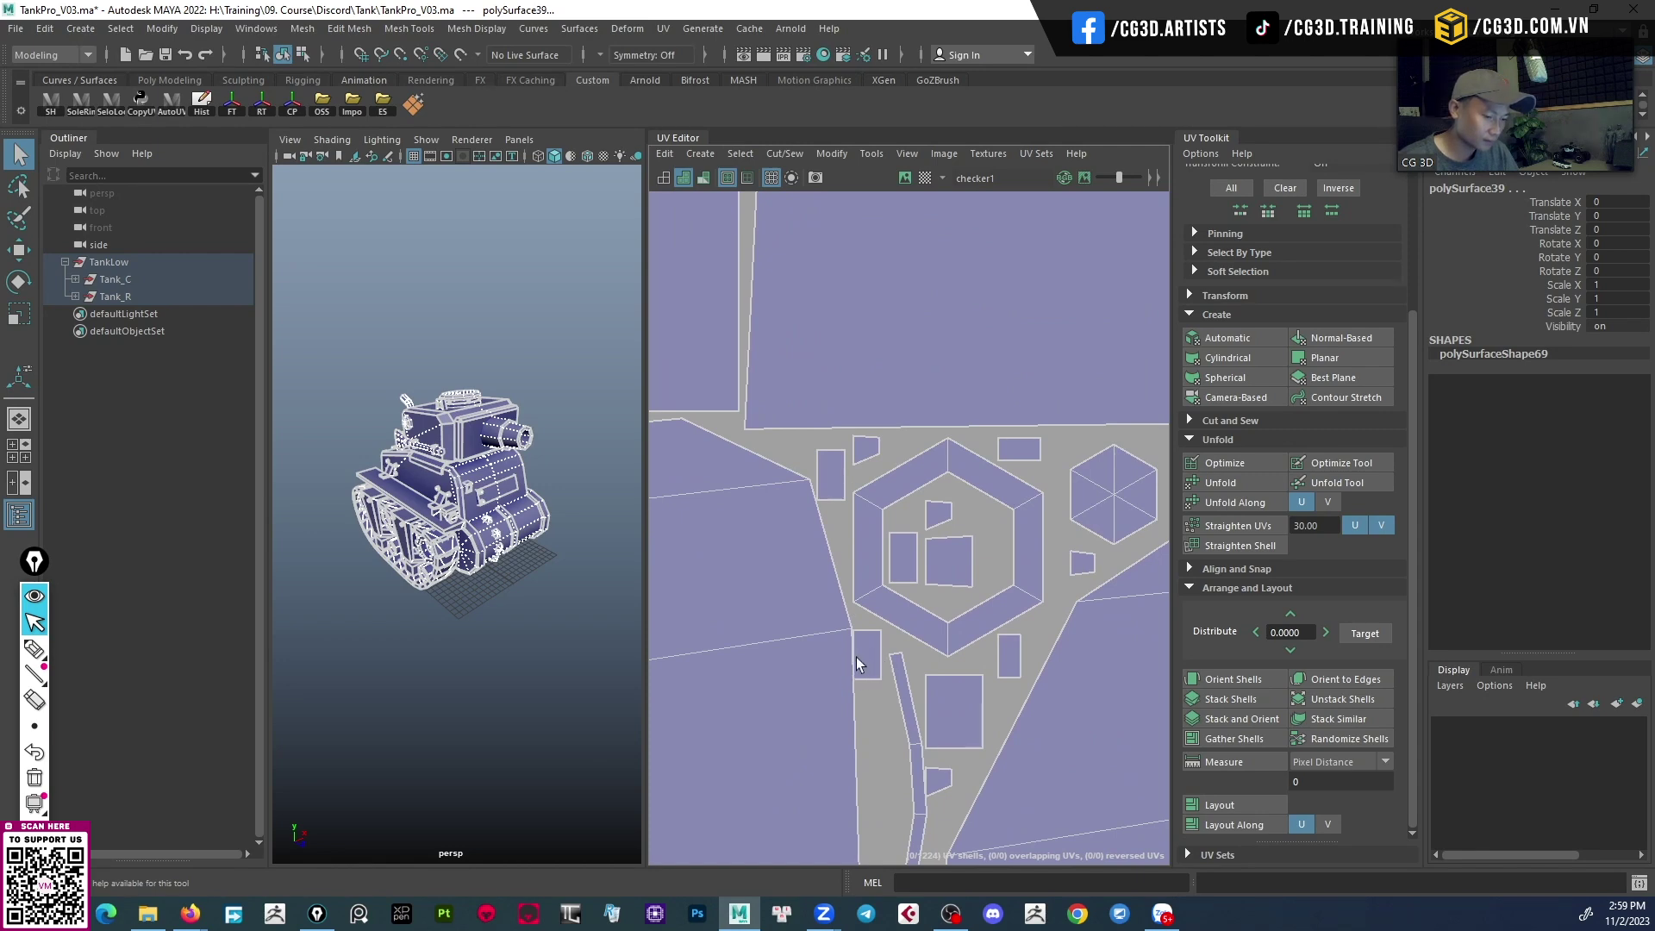
{"action": "middle_click_drag", "start_coordinate": [856, 657], "coordinate": [905, 812], "text": "alt"}
Zoom out to survey all packed shells, then bring up the UV Editor's Modify menu.
{"action": "right_click_drag", "start_coordinate": [862, 662], "coordinate": [712, 534], "text": "alt"}
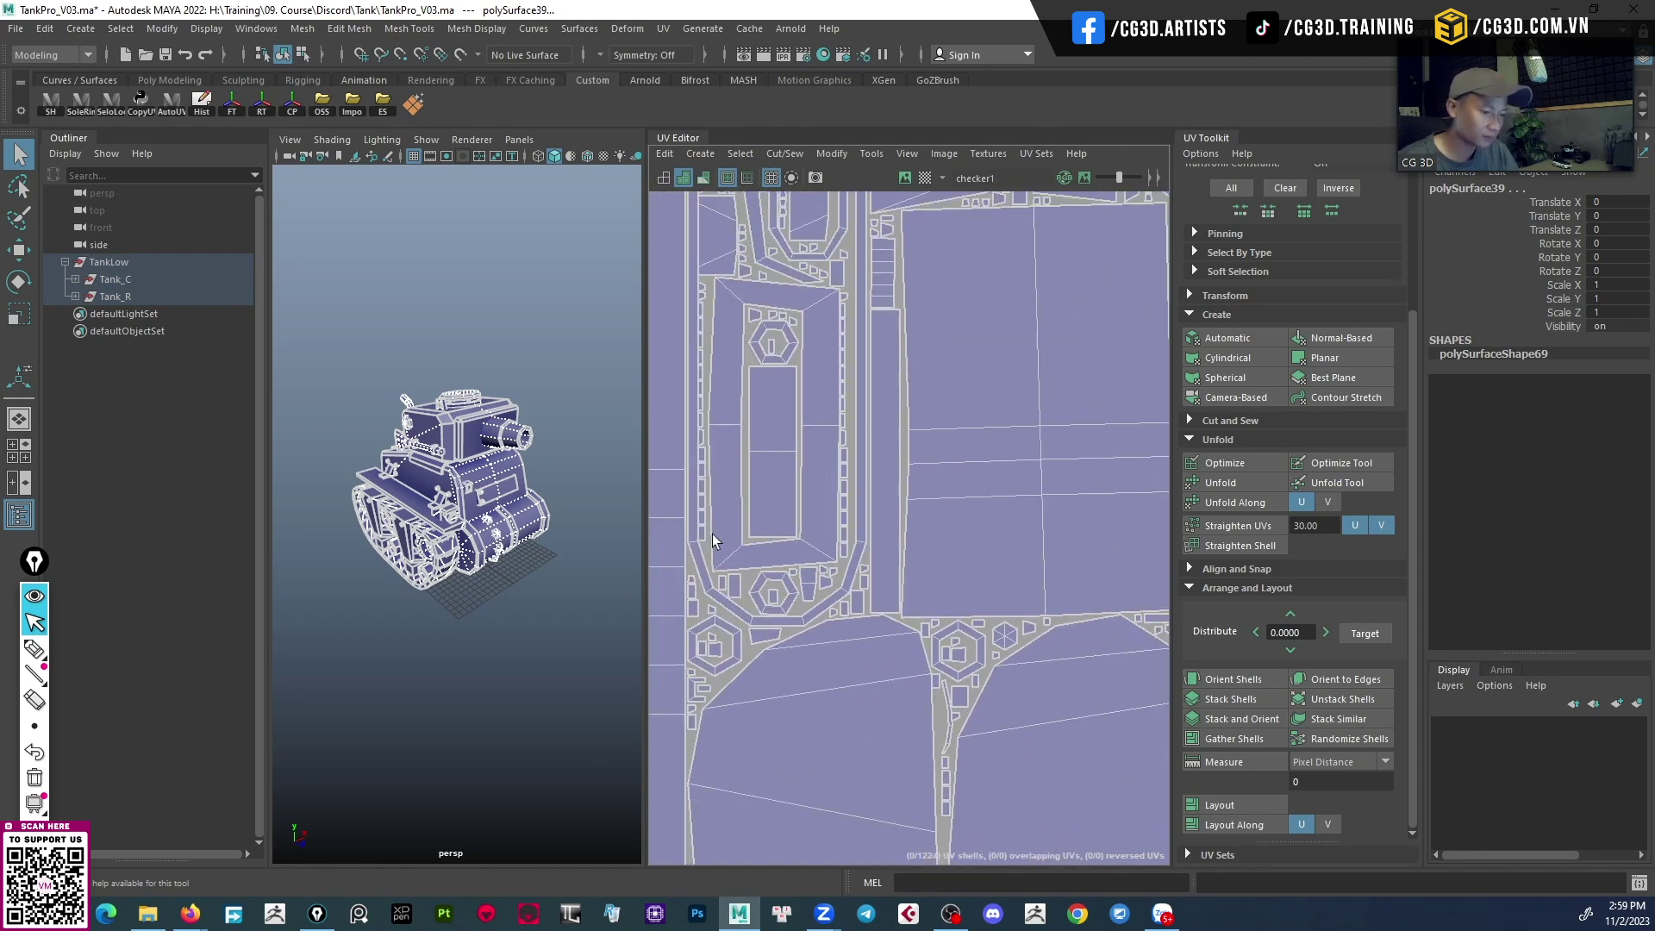
{"action": "scroll", "coordinate": [871, 750], "scroll_direction": "down", "scroll_amount": 3}
{"action": "mouse_move", "coordinate": [872, 750]}
{"action": "middle_mouse_down", "text": "alt"}
{"action": "mouse_move", "coordinate": [877, 769]}
{"action": "mouse_move", "coordinate": [823, 603]}
{"action": "middle_mouse_up", "text": "alt"}
{"action": "scroll", "coordinate": [878, 769], "scroll_direction": "up", "scroll_amount": 5}
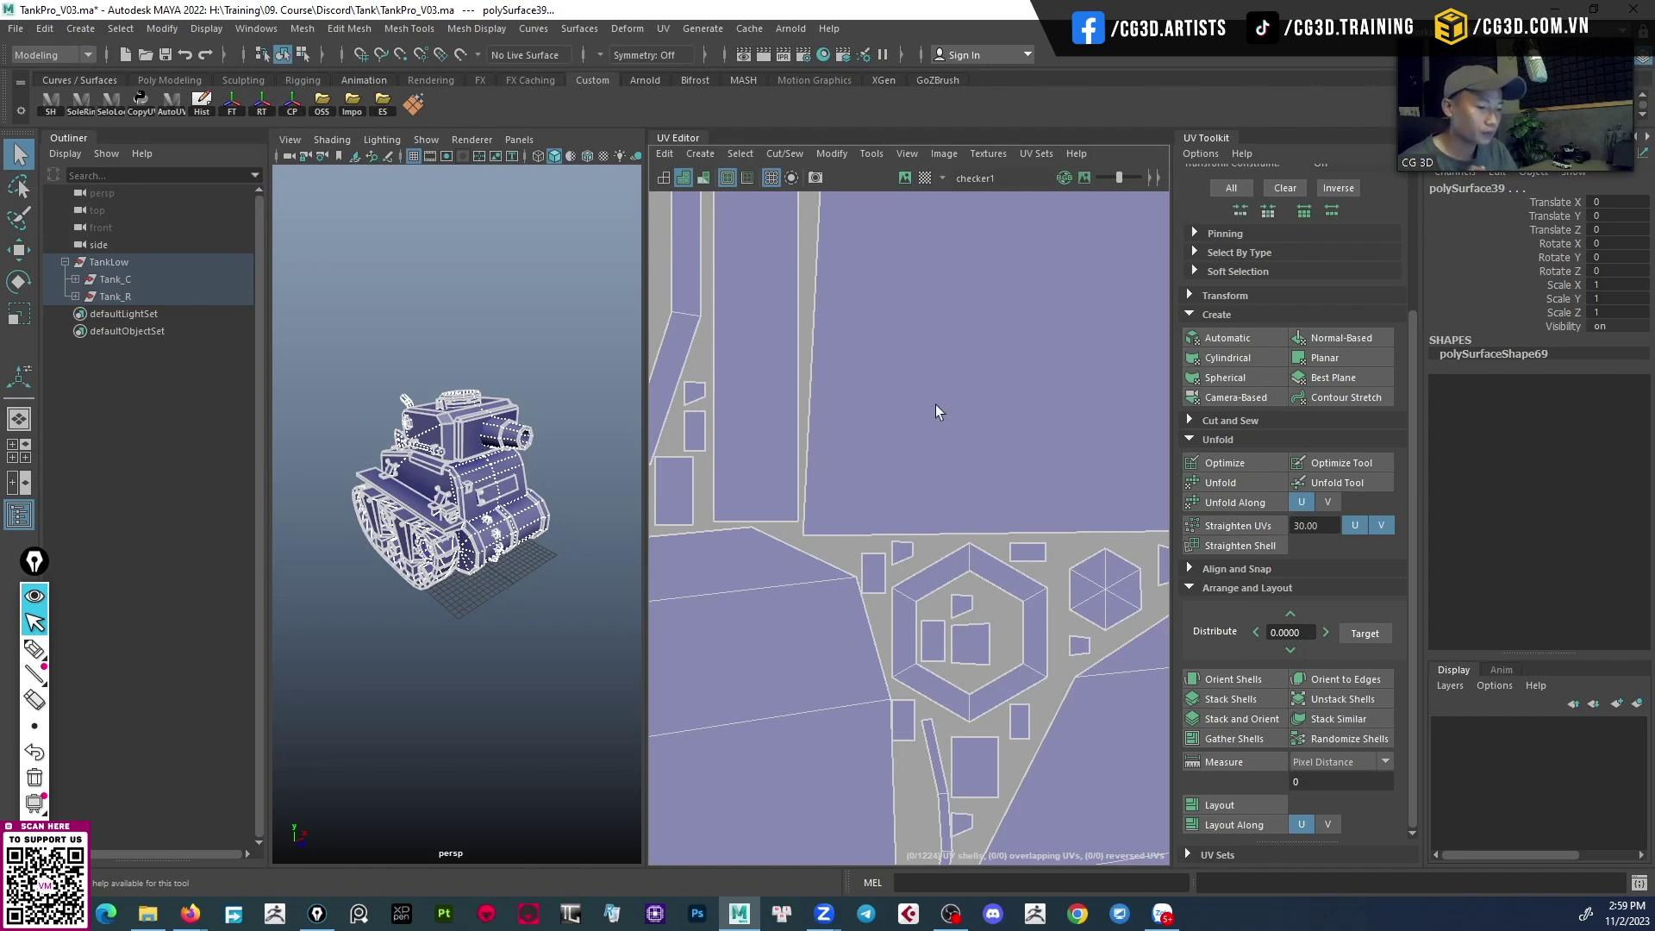
{"action": "left_click", "coordinate": [833, 153]}
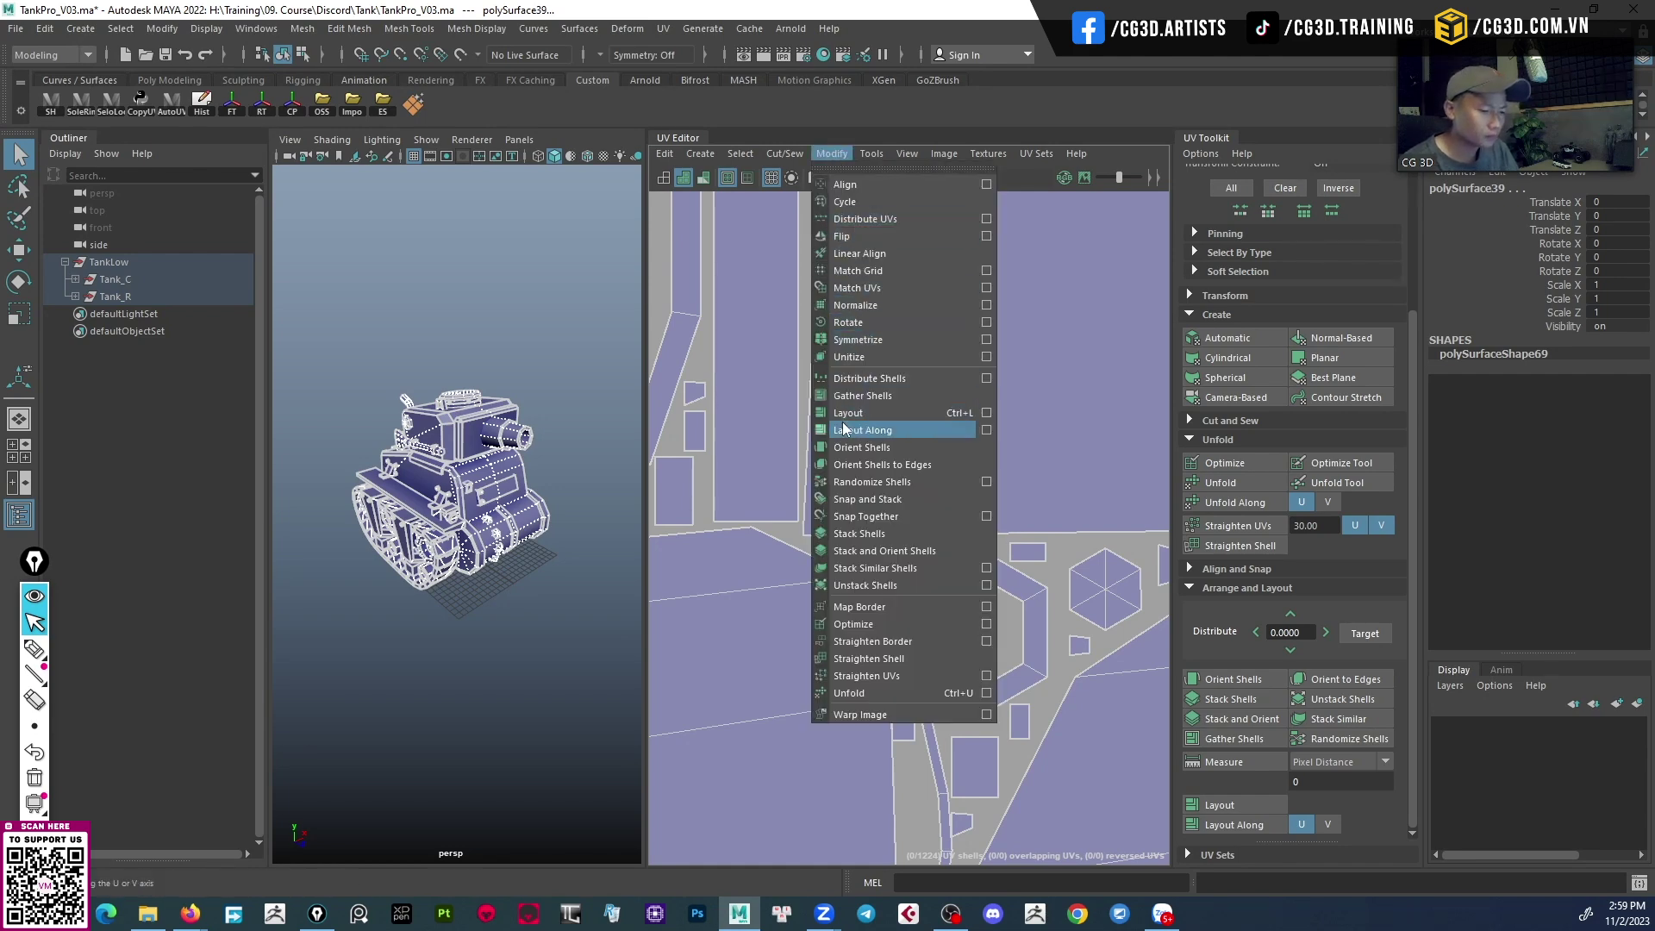
Open the Layout UVs options and reset them to default settings.
{"action": "left_click", "coordinate": [989, 412]}
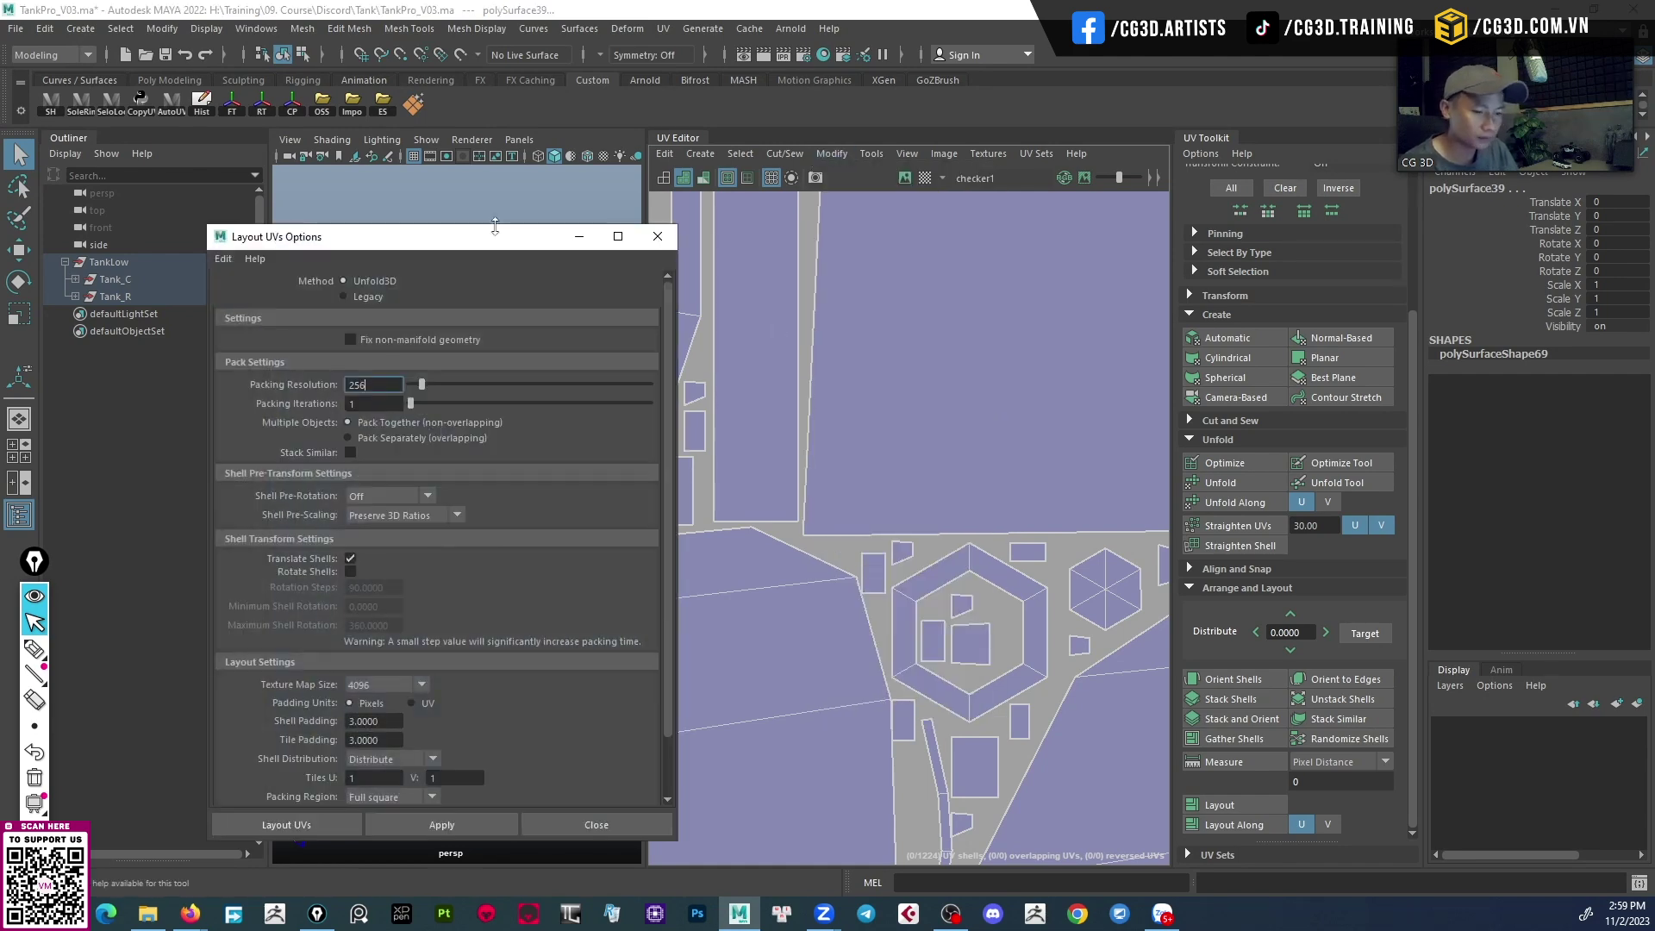
{"action": "left_click_drag", "start_coordinate": [409, 250], "coordinate": [878, 224]}
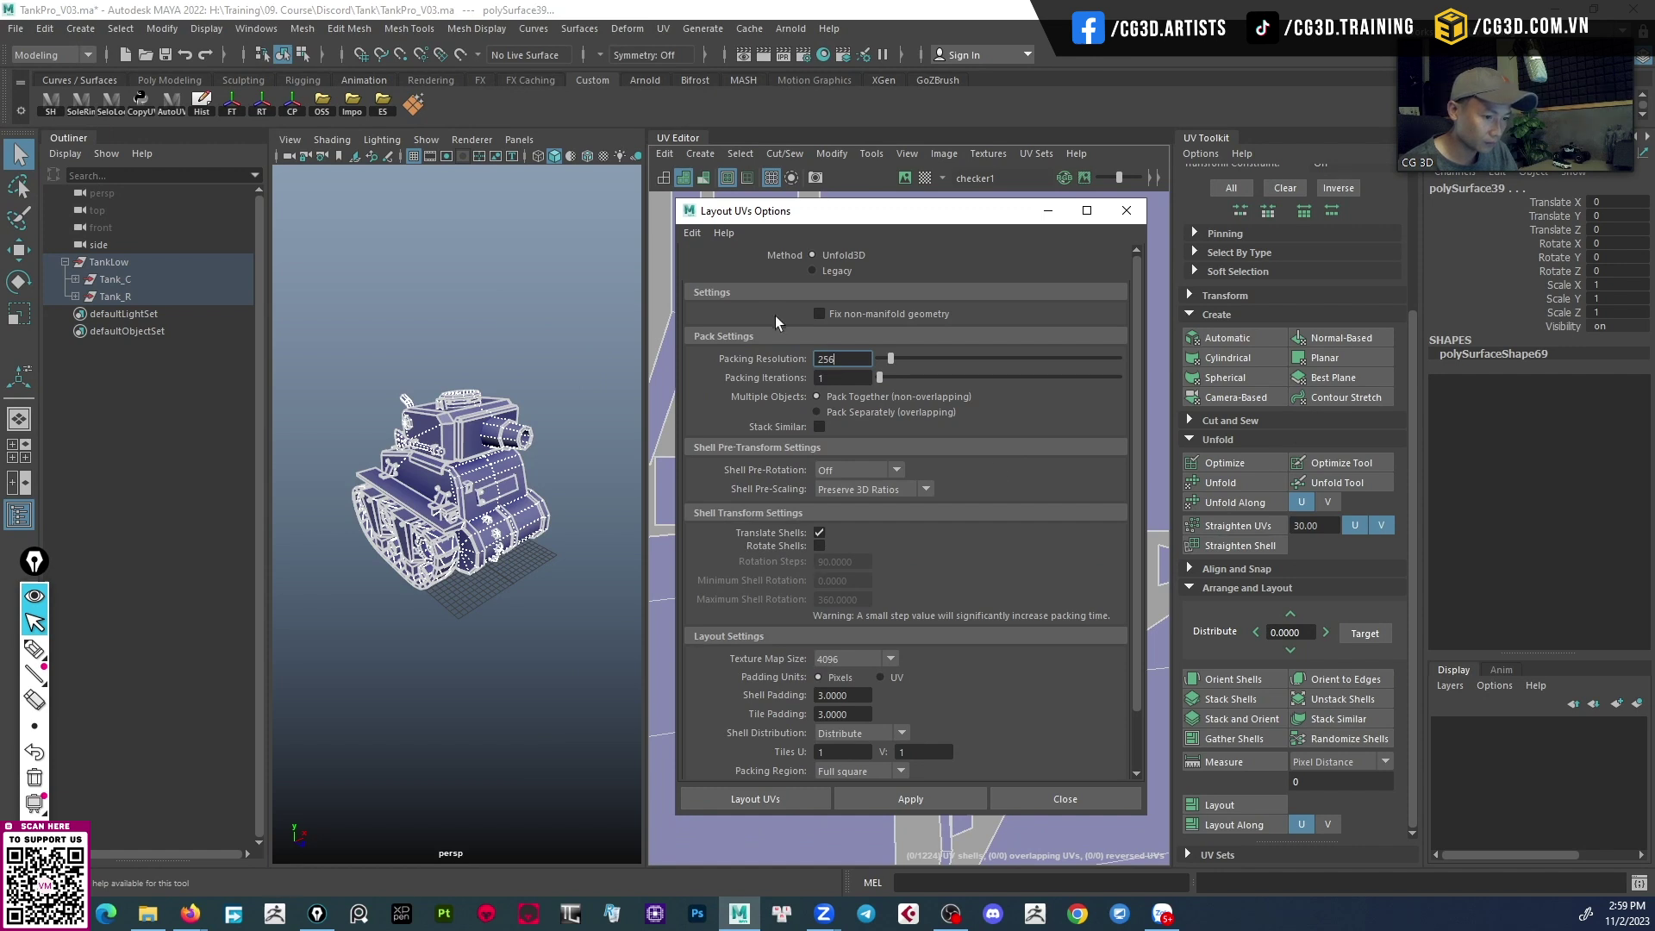
{"action": "left_click", "coordinate": [691, 232]}
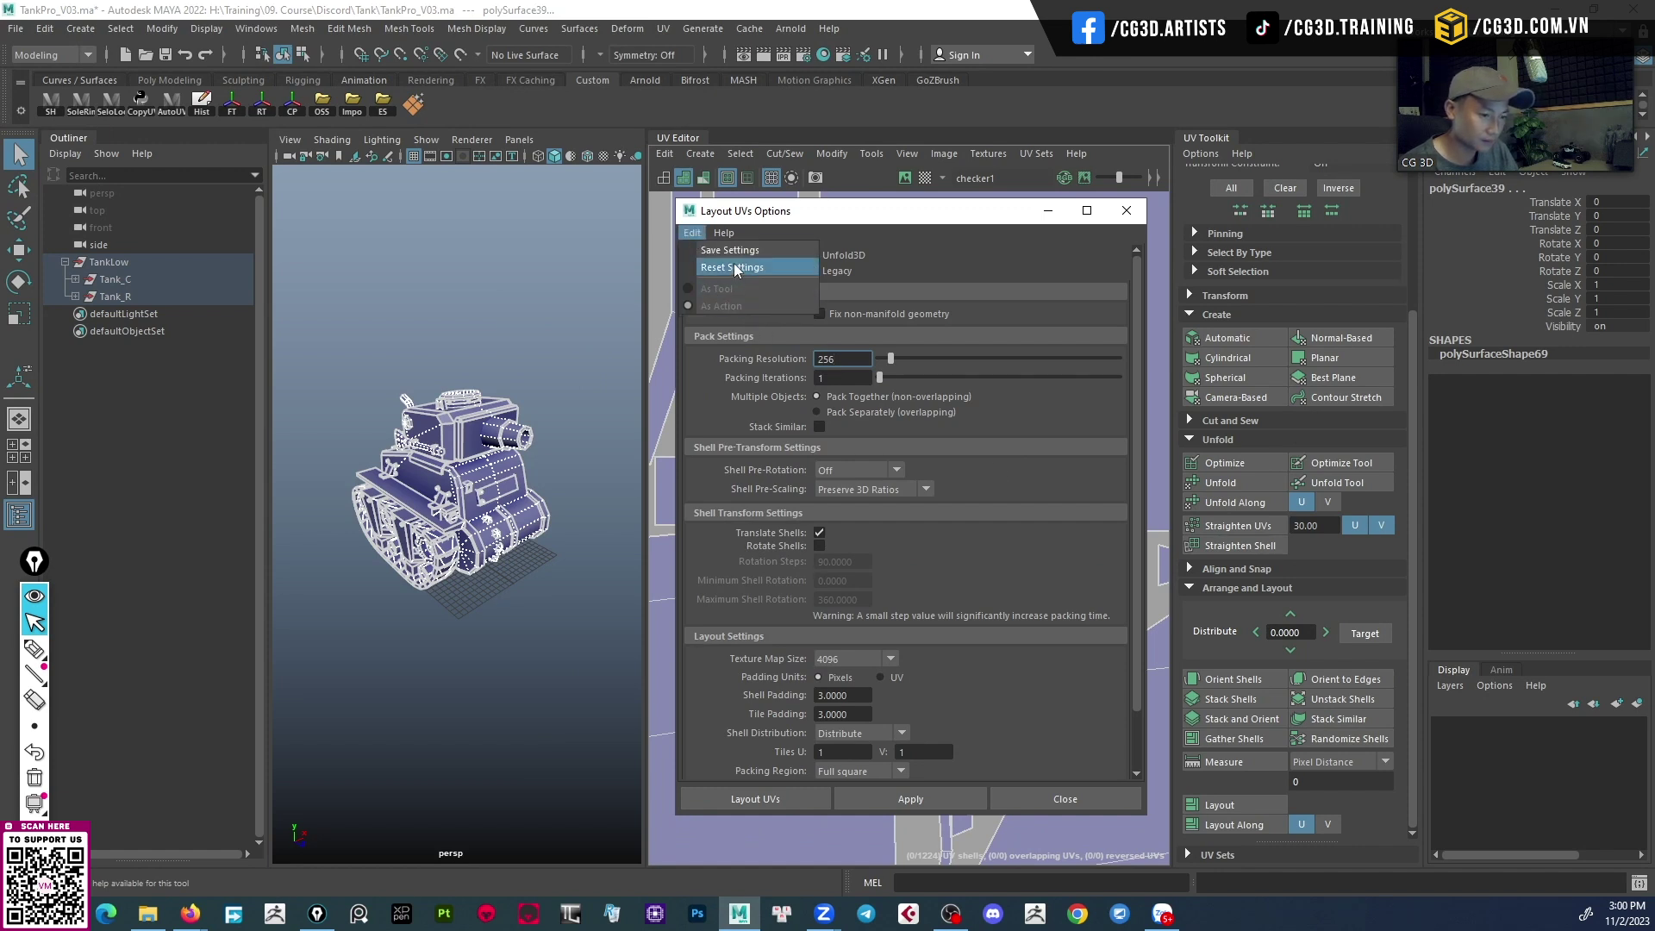
{"action": "left_click_drag", "start_coordinate": [888, 228], "coordinate": [838, 264]}
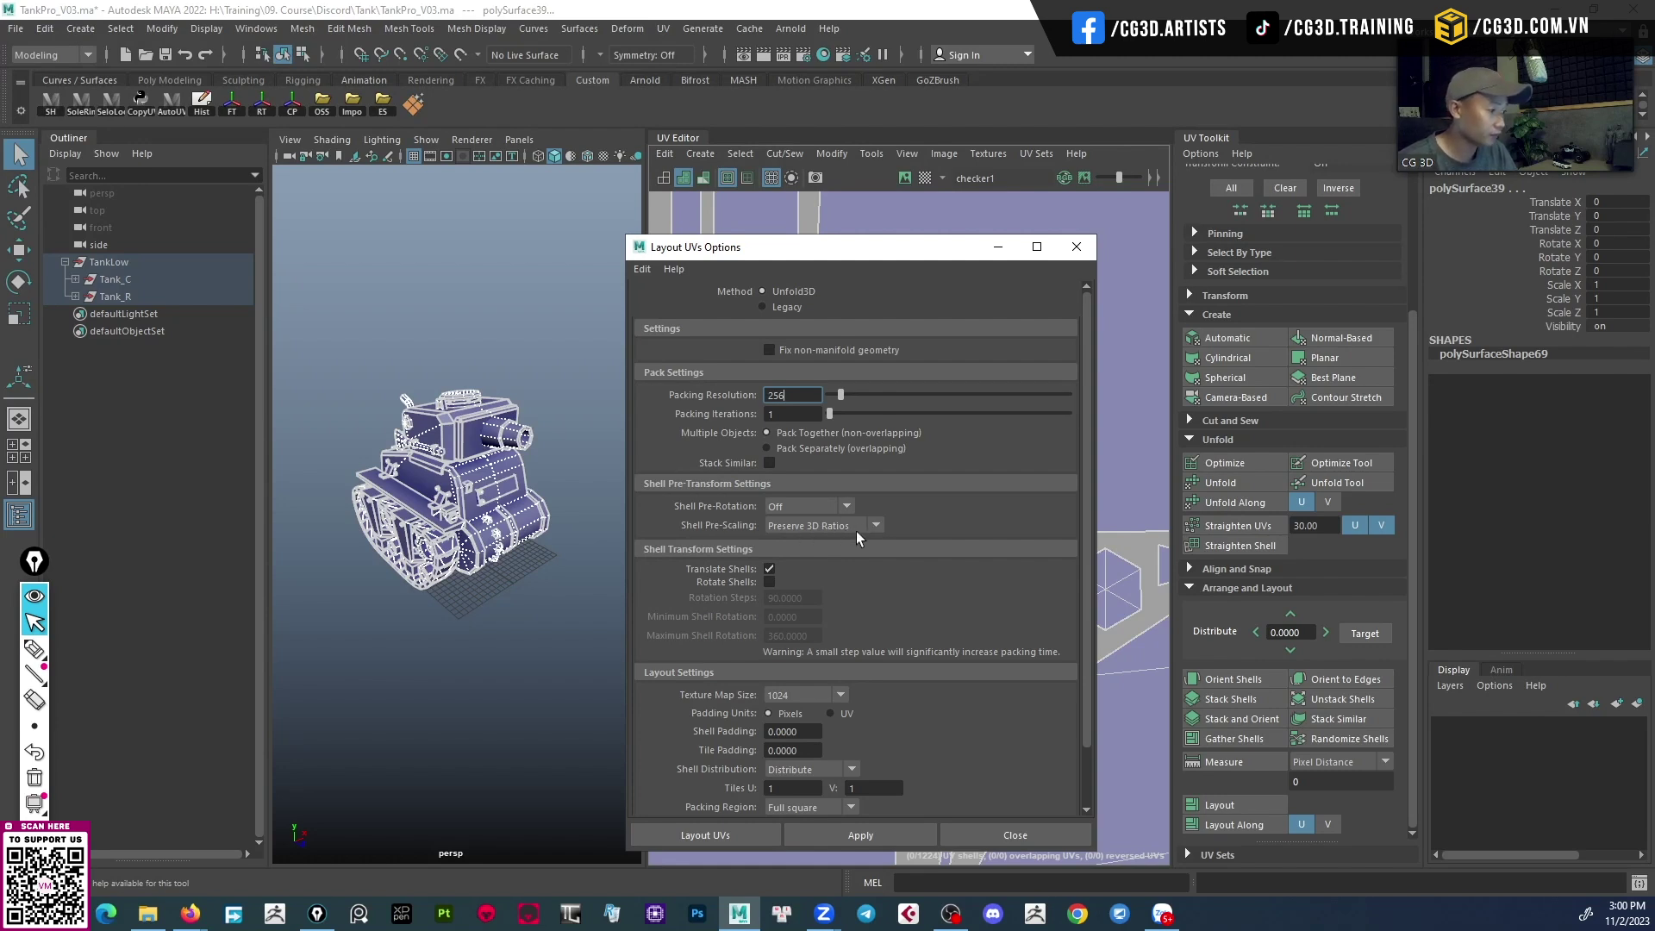
{"action": "left_click_drag", "start_coordinate": [1547, 43], "coordinate": [168, 29]}
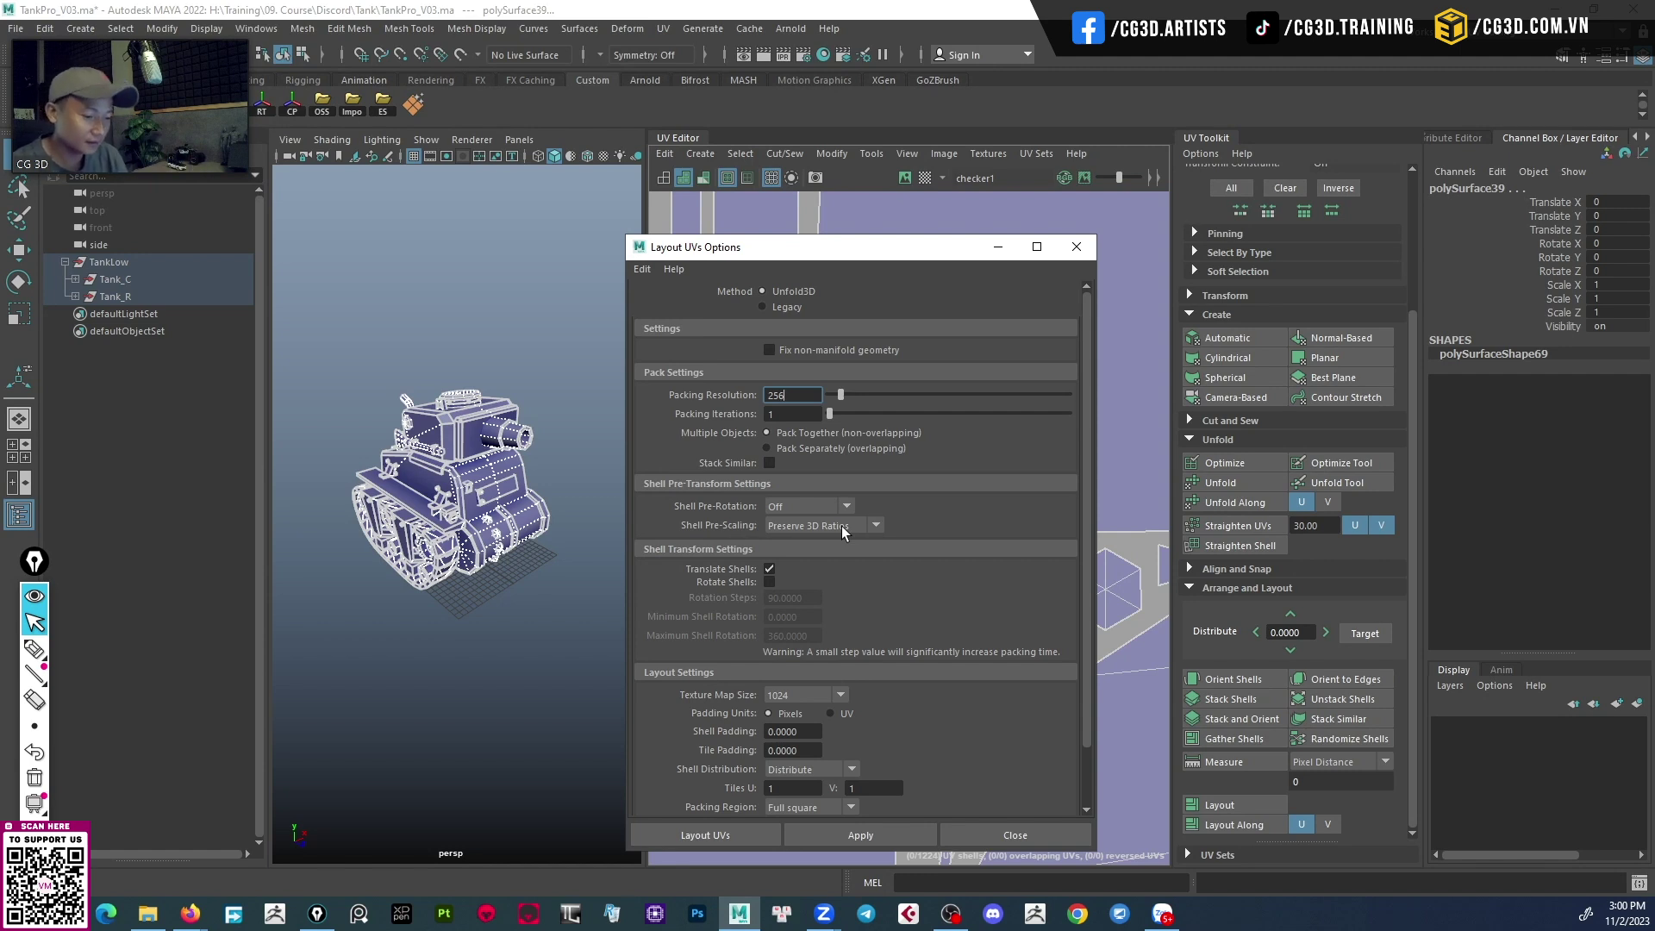
Set Shell Pre-Scaling to Preserve 3D Ratios.
{"action": "left_click", "coordinate": [841, 526]}
{"action": "left_click", "coordinate": [827, 545]}
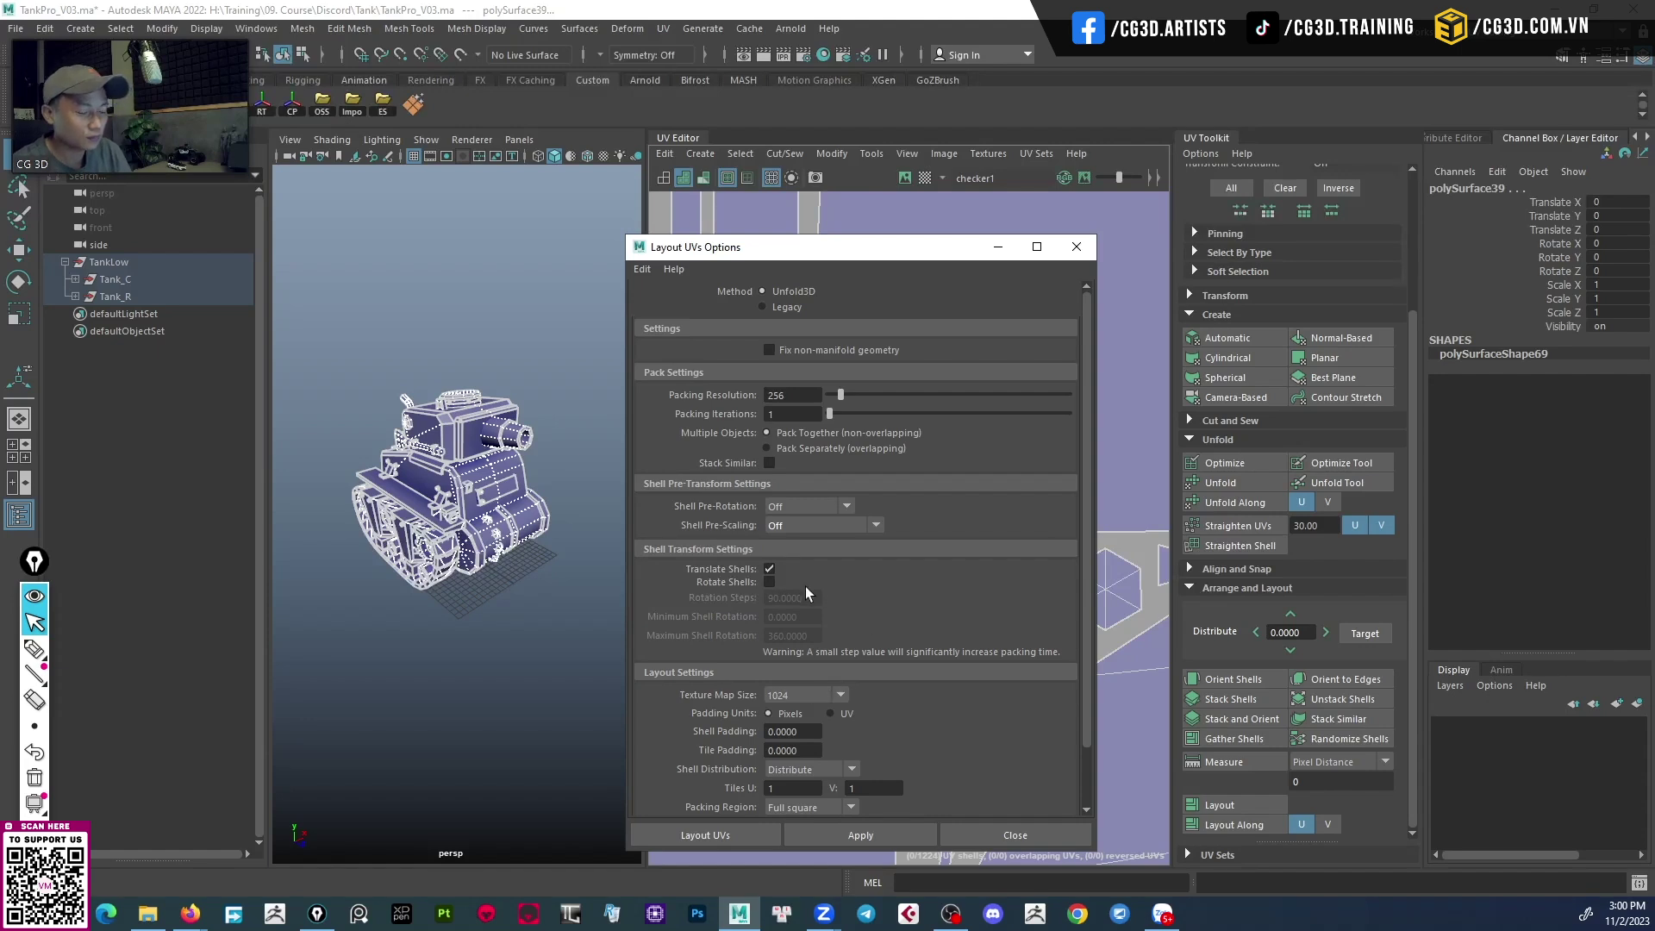
{"action": "left_click", "coordinate": [829, 523]}
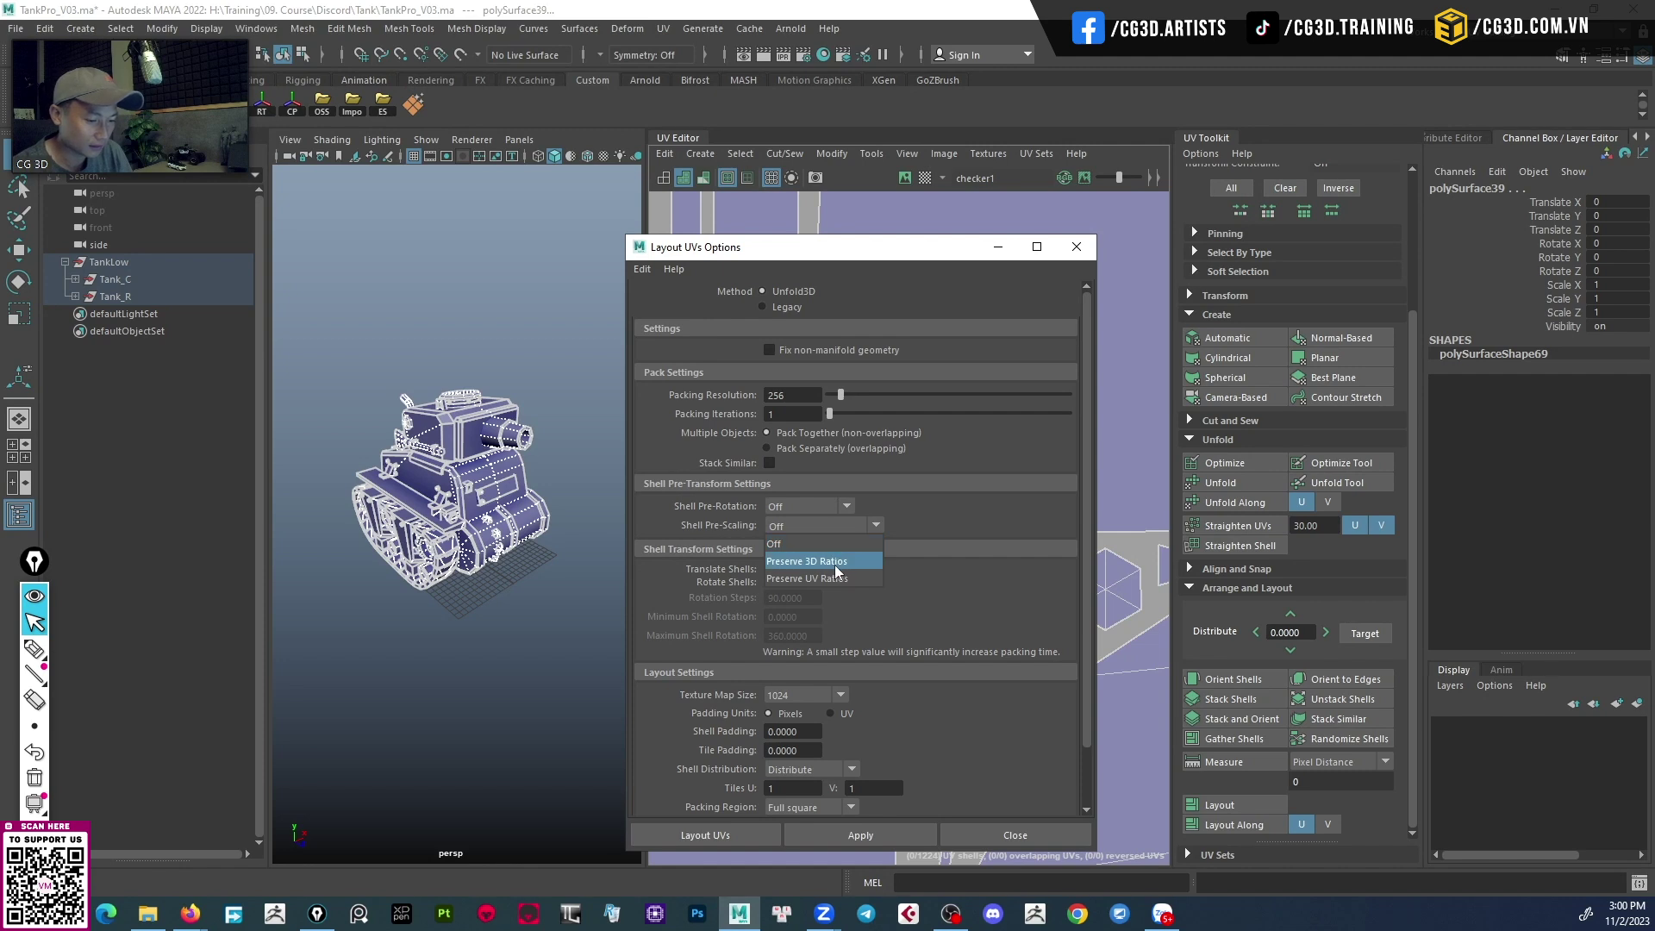
{"action": "left_click", "coordinate": [834, 565]}
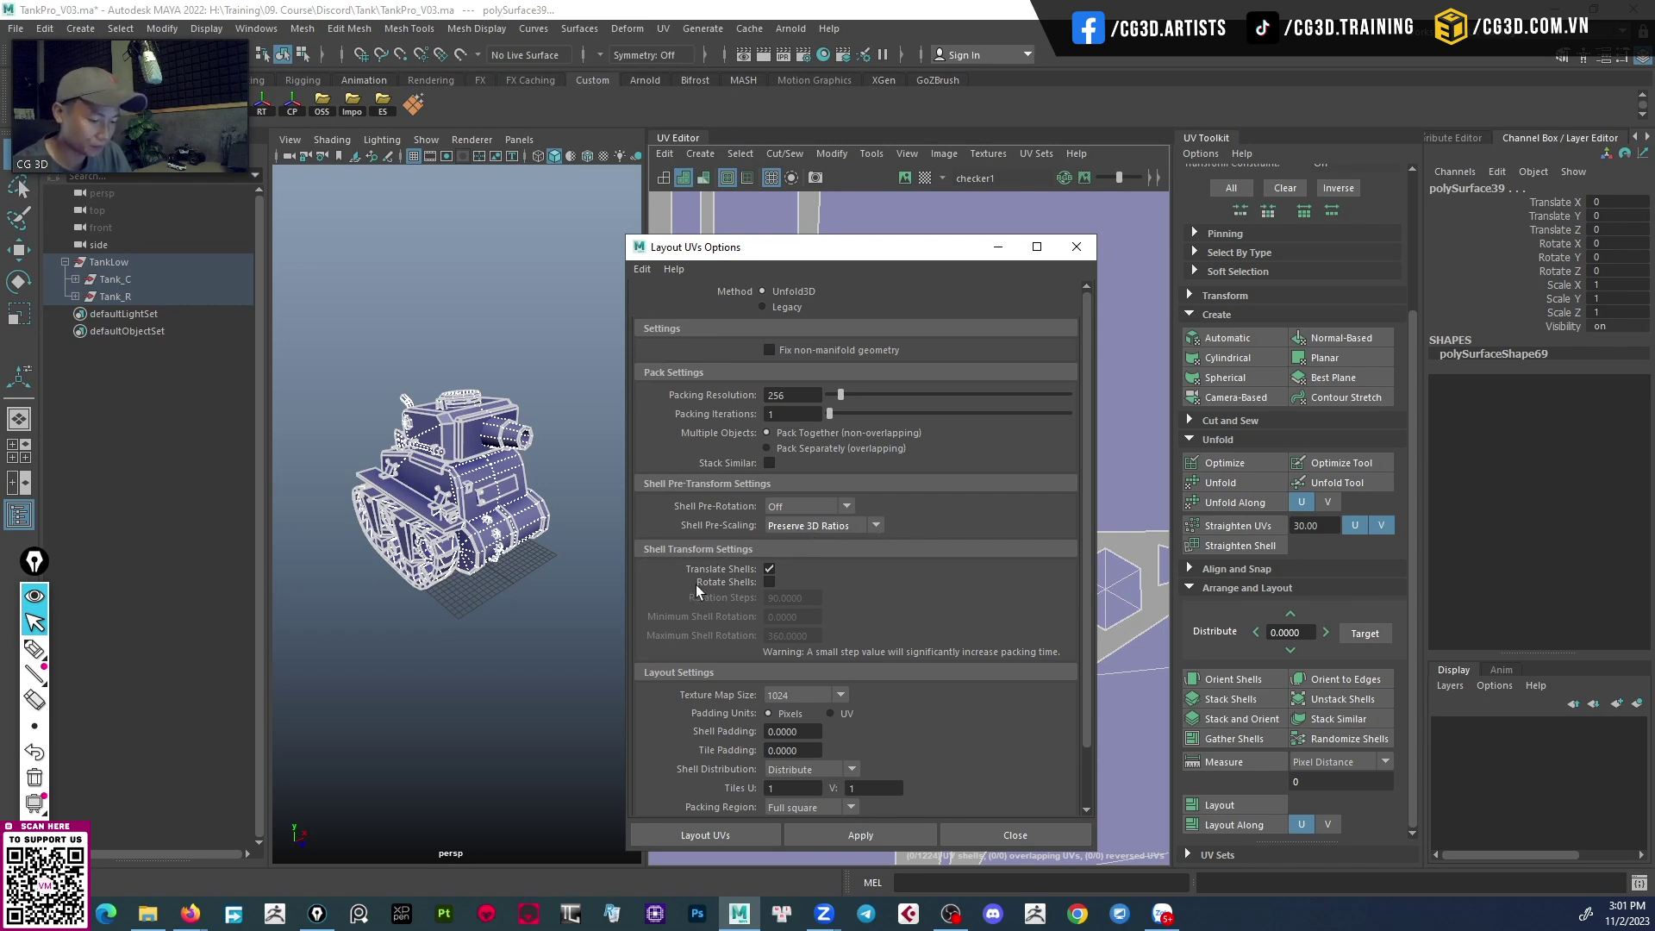
{"action": "scroll", "coordinate": [696, 586], "scroll_direction": "down", "scroll_amount": 3}
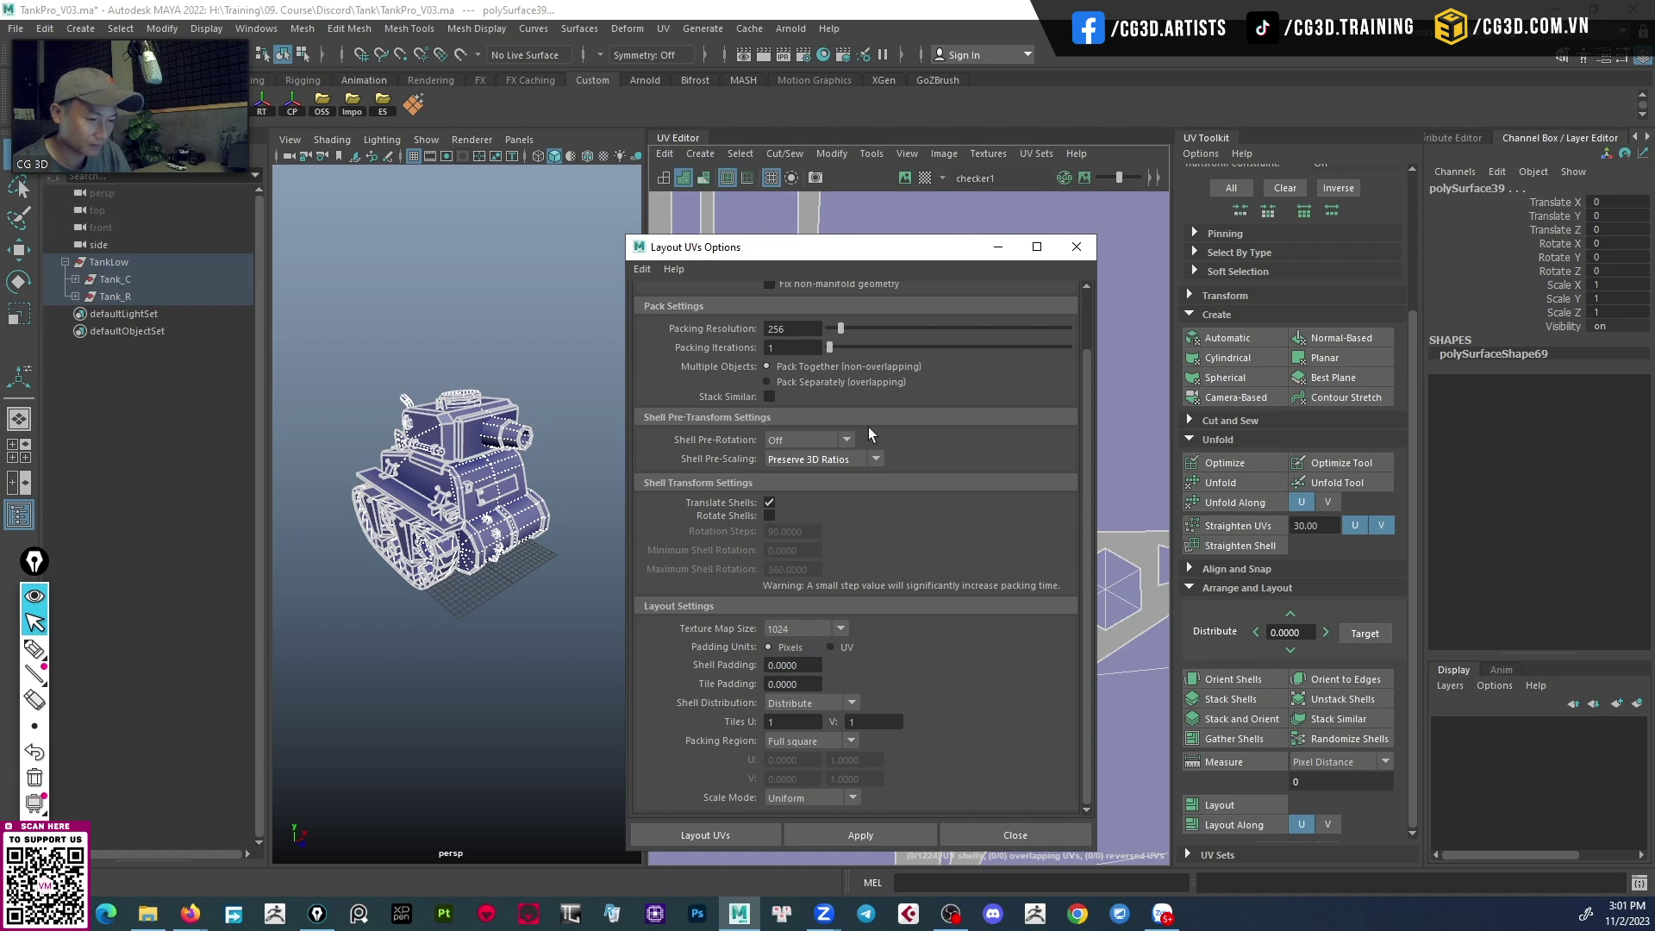
{"action": "left_click_drag", "start_coordinate": [875, 255], "coordinate": [839, 189]}
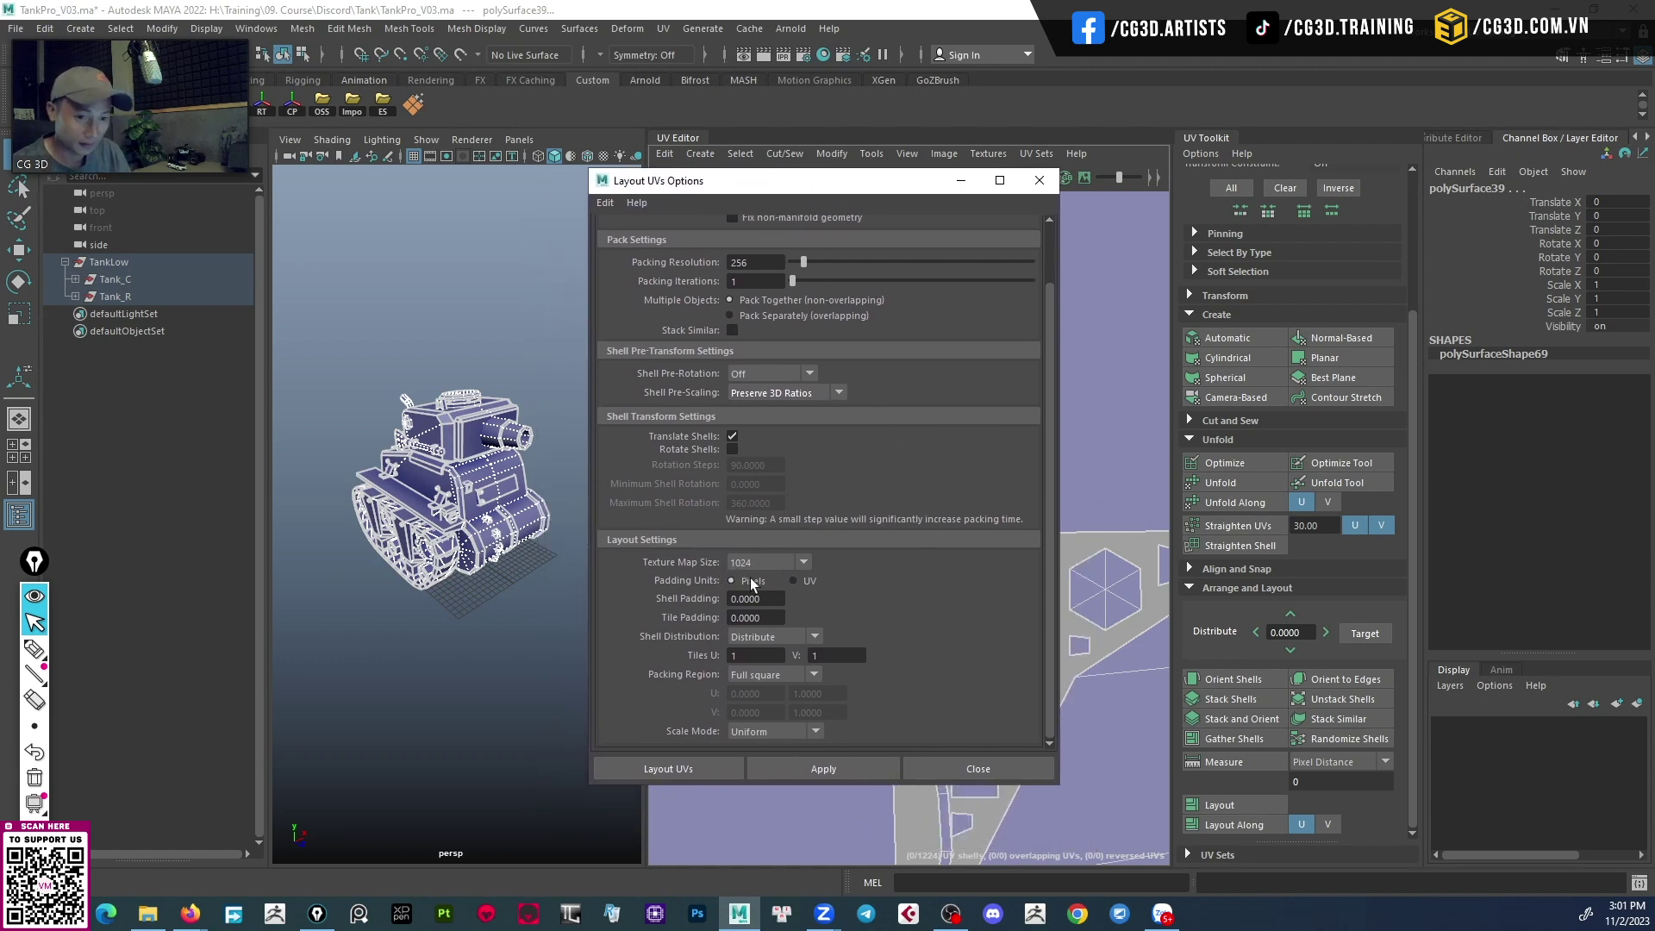
Set Shell Padding and Tile Padding both to 5 pixels.
{"action": "double_click", "coordinate": [771, 598]}
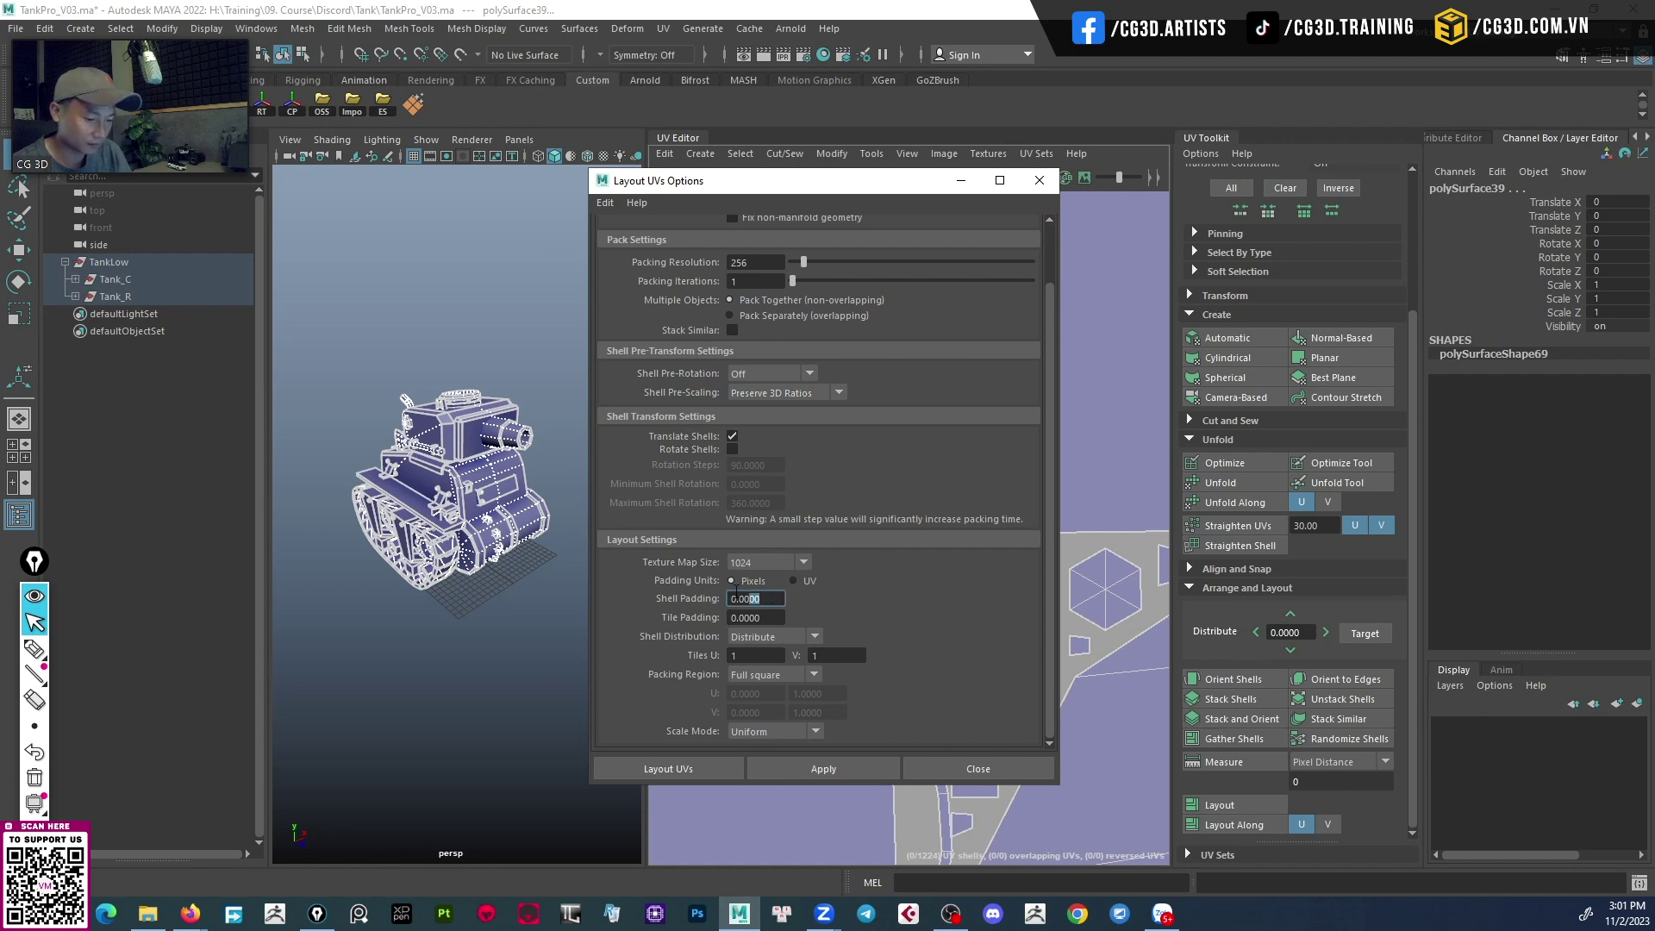
{"action": "type", "text": "5"}
{"action": "key", "text": "Tab"}
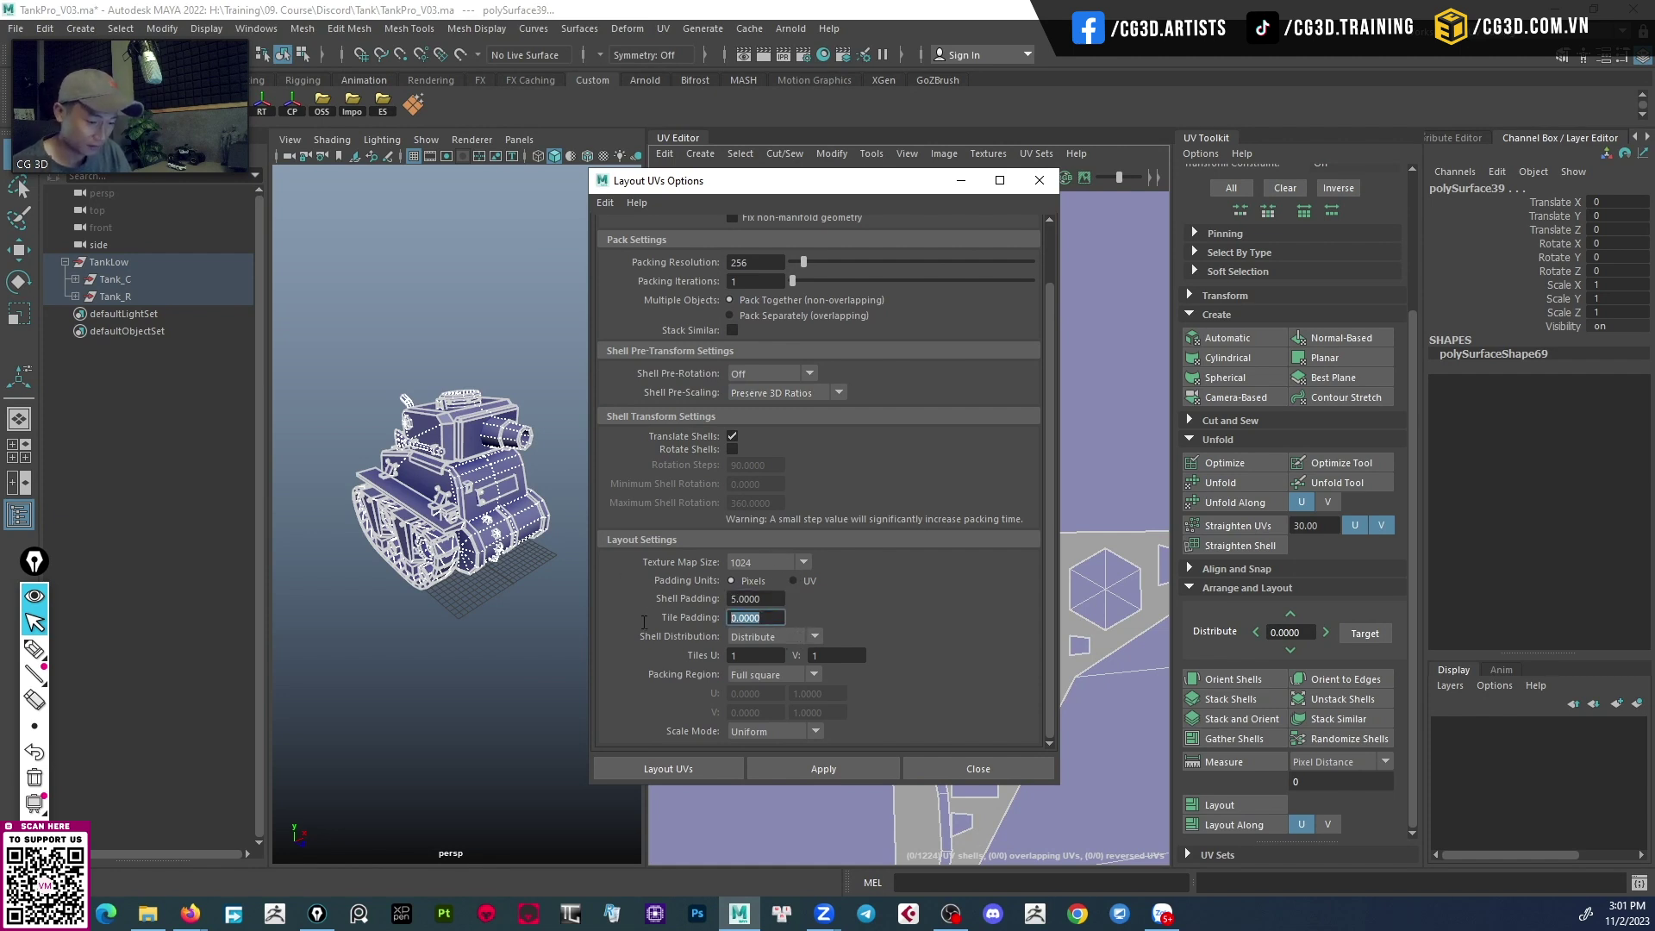
{"action": "type", "text": "5"}
{"action": "key", "text": "Tab"}
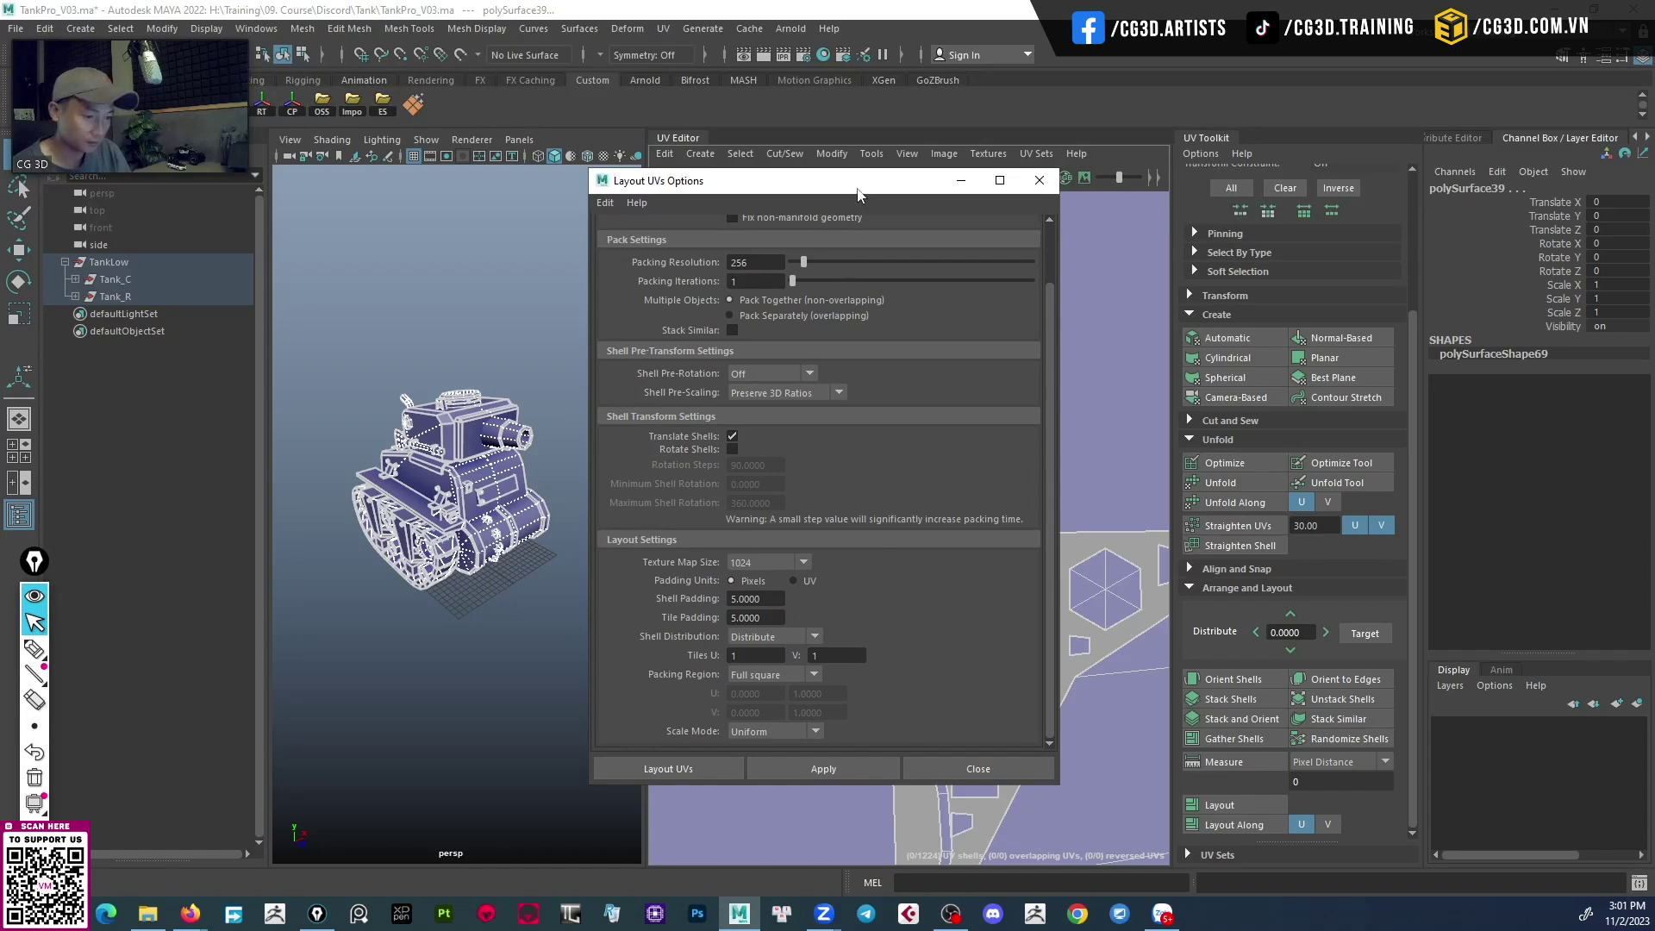
{"action": "left_click_drag", "start_coordinate": [853, 187], "coordinate": [464, 195]}
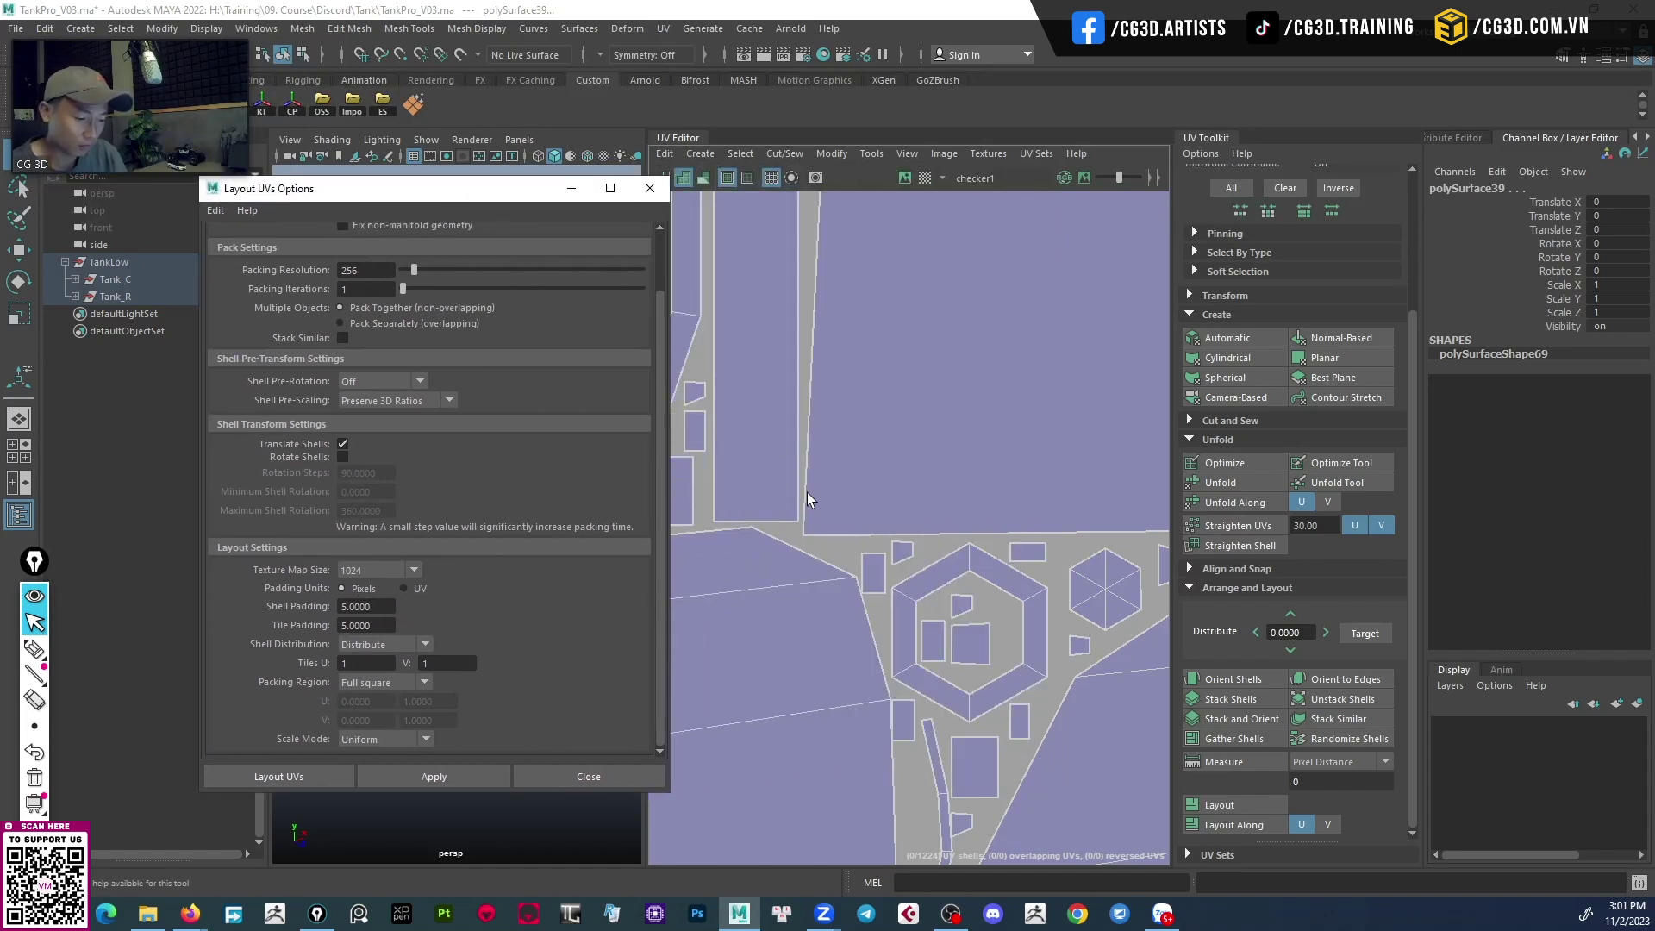
Apply the layout with 5-pixel padding and inspect the resulting shell spacing.
{"action": "scroll", "coordinate": [807, 493], "scroll_direction": "up", "scroll_amount": 1}
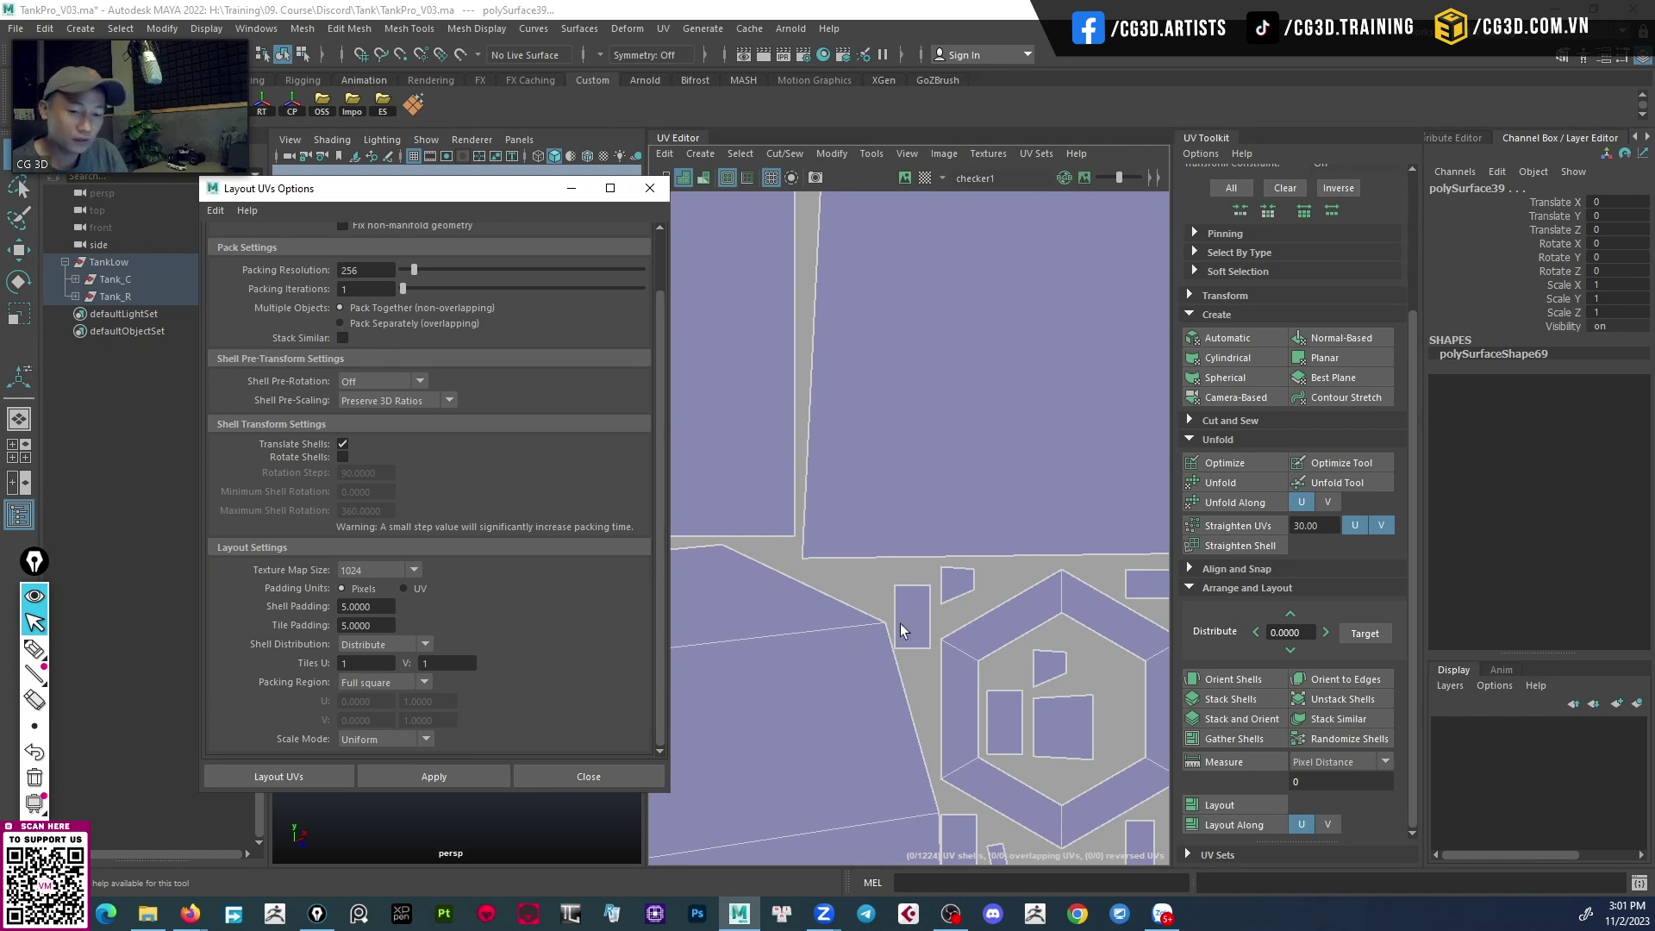
{"action": "scroll", "coordinate": [908, 636], "scroll_direction": "down", "scroll_amount": 2}
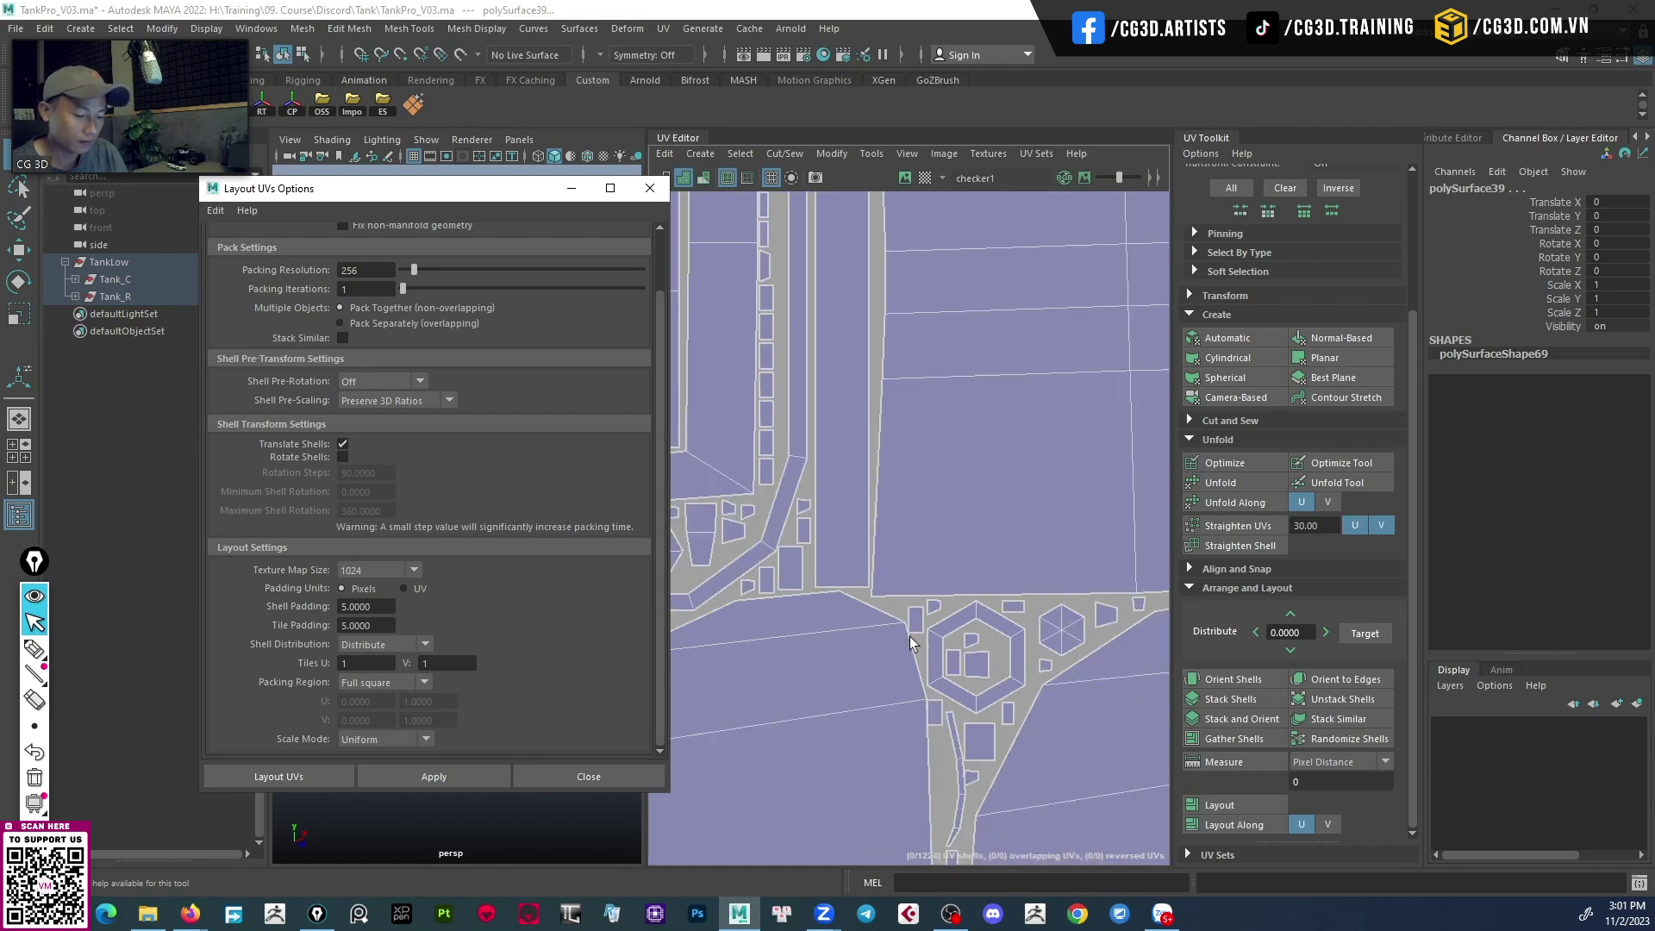
{"action": "scroll", "coordinate": [910, 692], "scroll_direction": "down", "scroll_amount": 3}
{"action": "scroll", "coordinate": [866, 748], "scroll_direction": "up", "scroll_amount": 2}
{"action": "scroll", "coordinate": [965, 660], "scroll_direction": "up", "scroll_amount": 2}
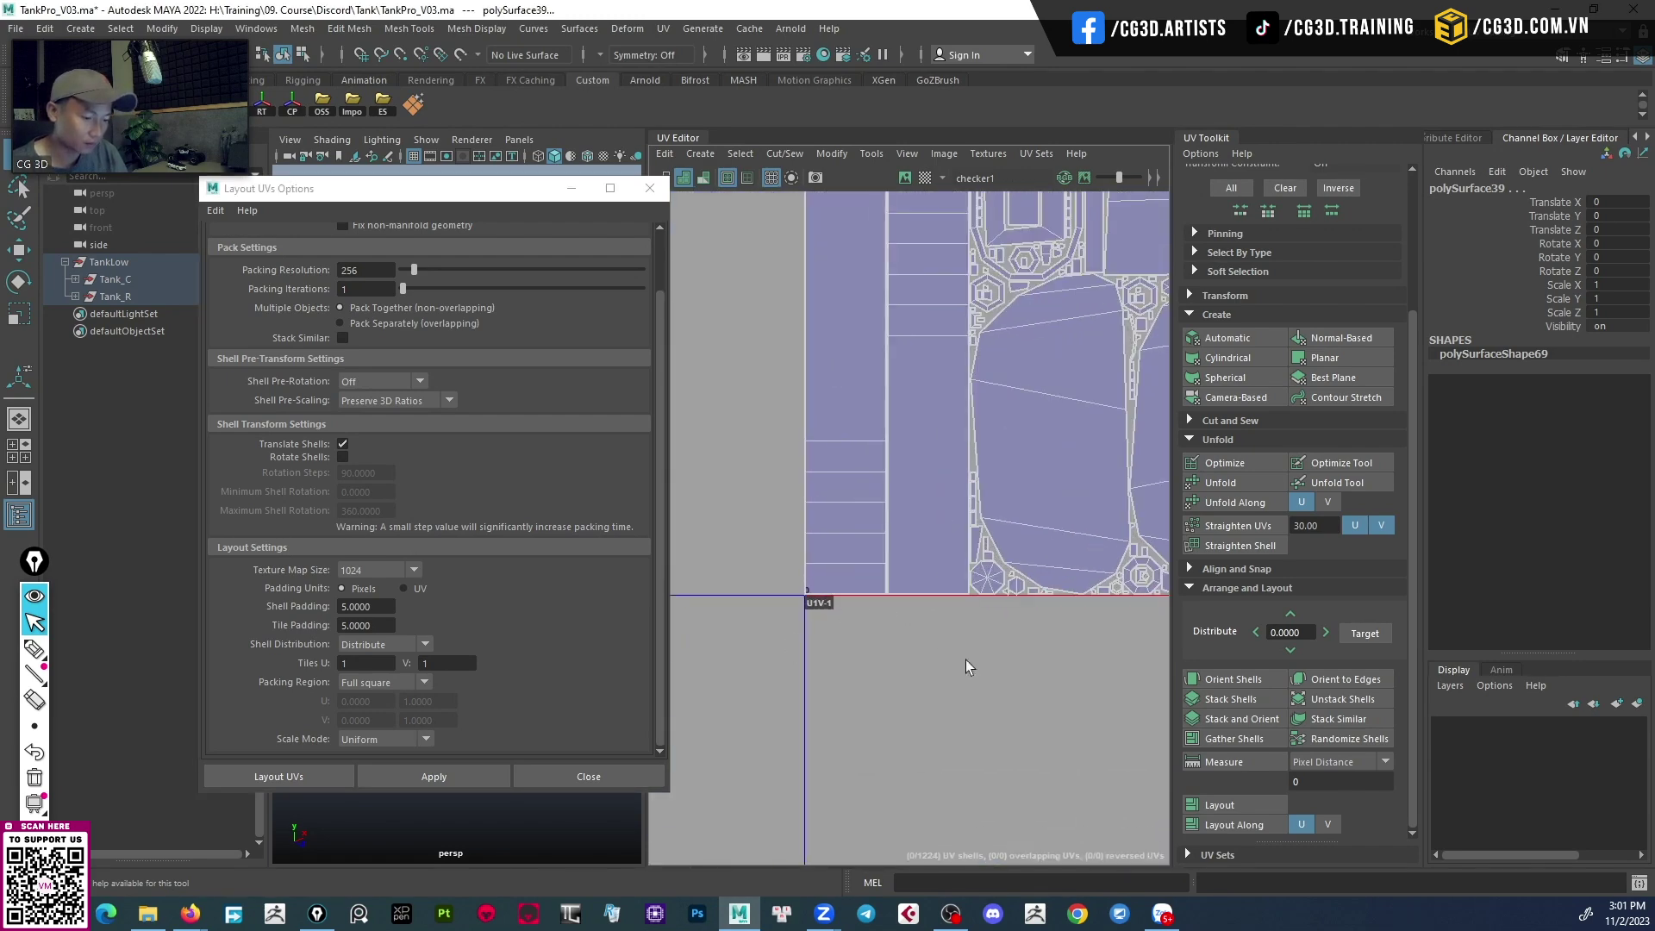
{"action": "scroll", "coordinate": [839, 617], "scroll_direction": "up", "scroll_amount": 1}
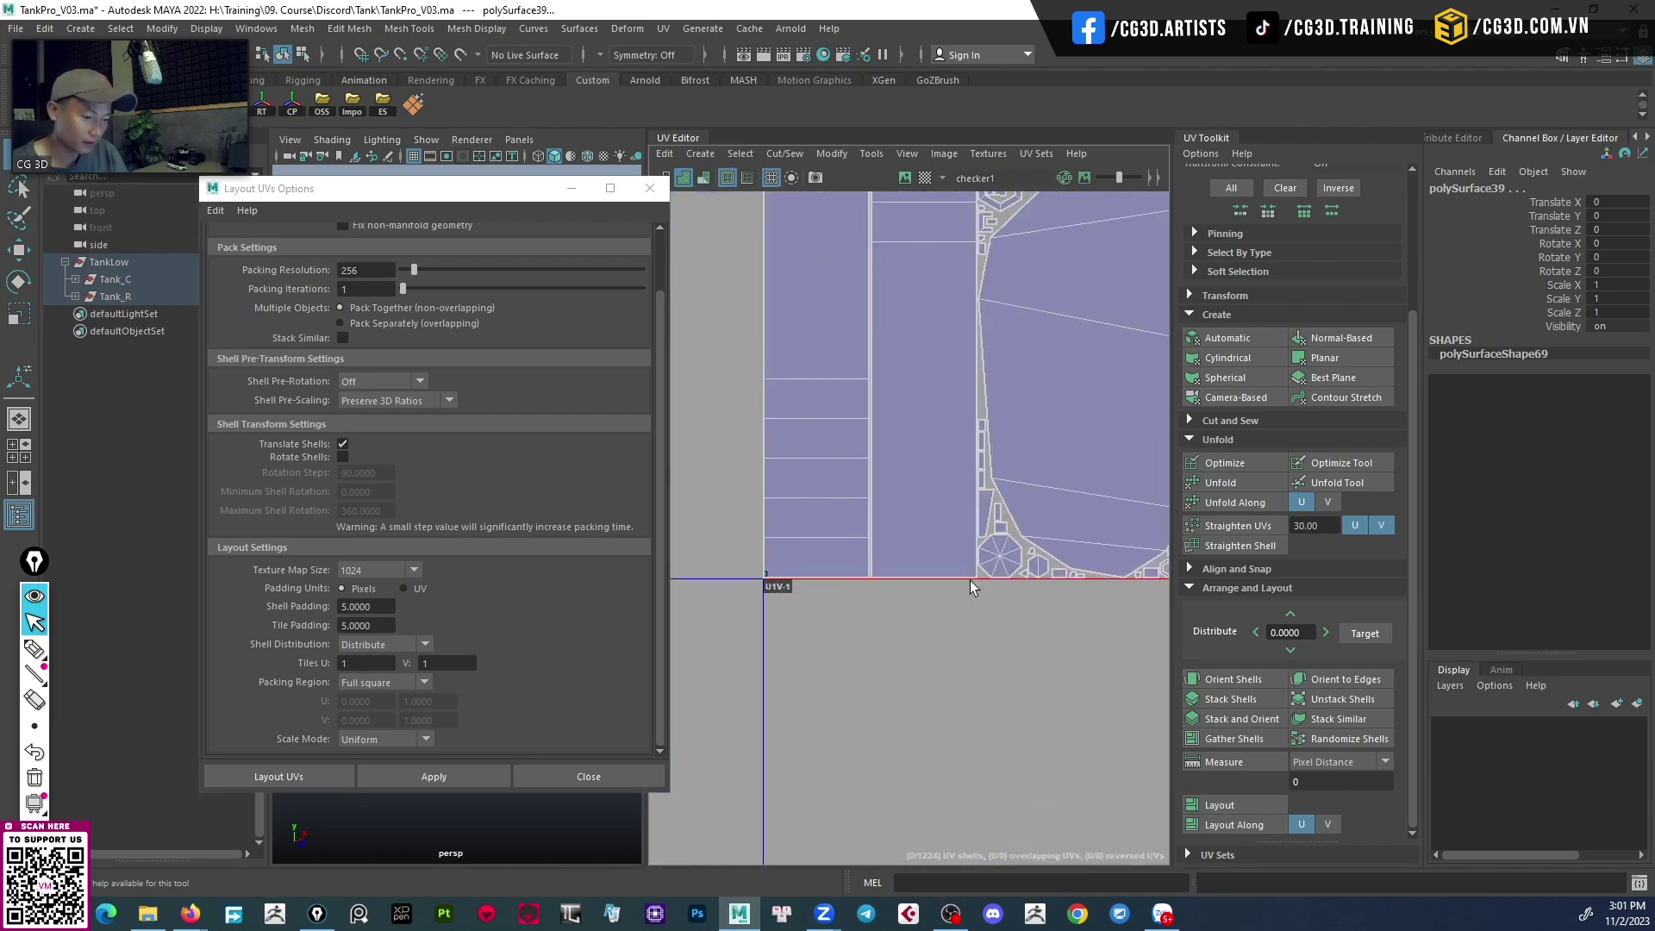
{"action": "left_click", "coordinate": [462, 781]}
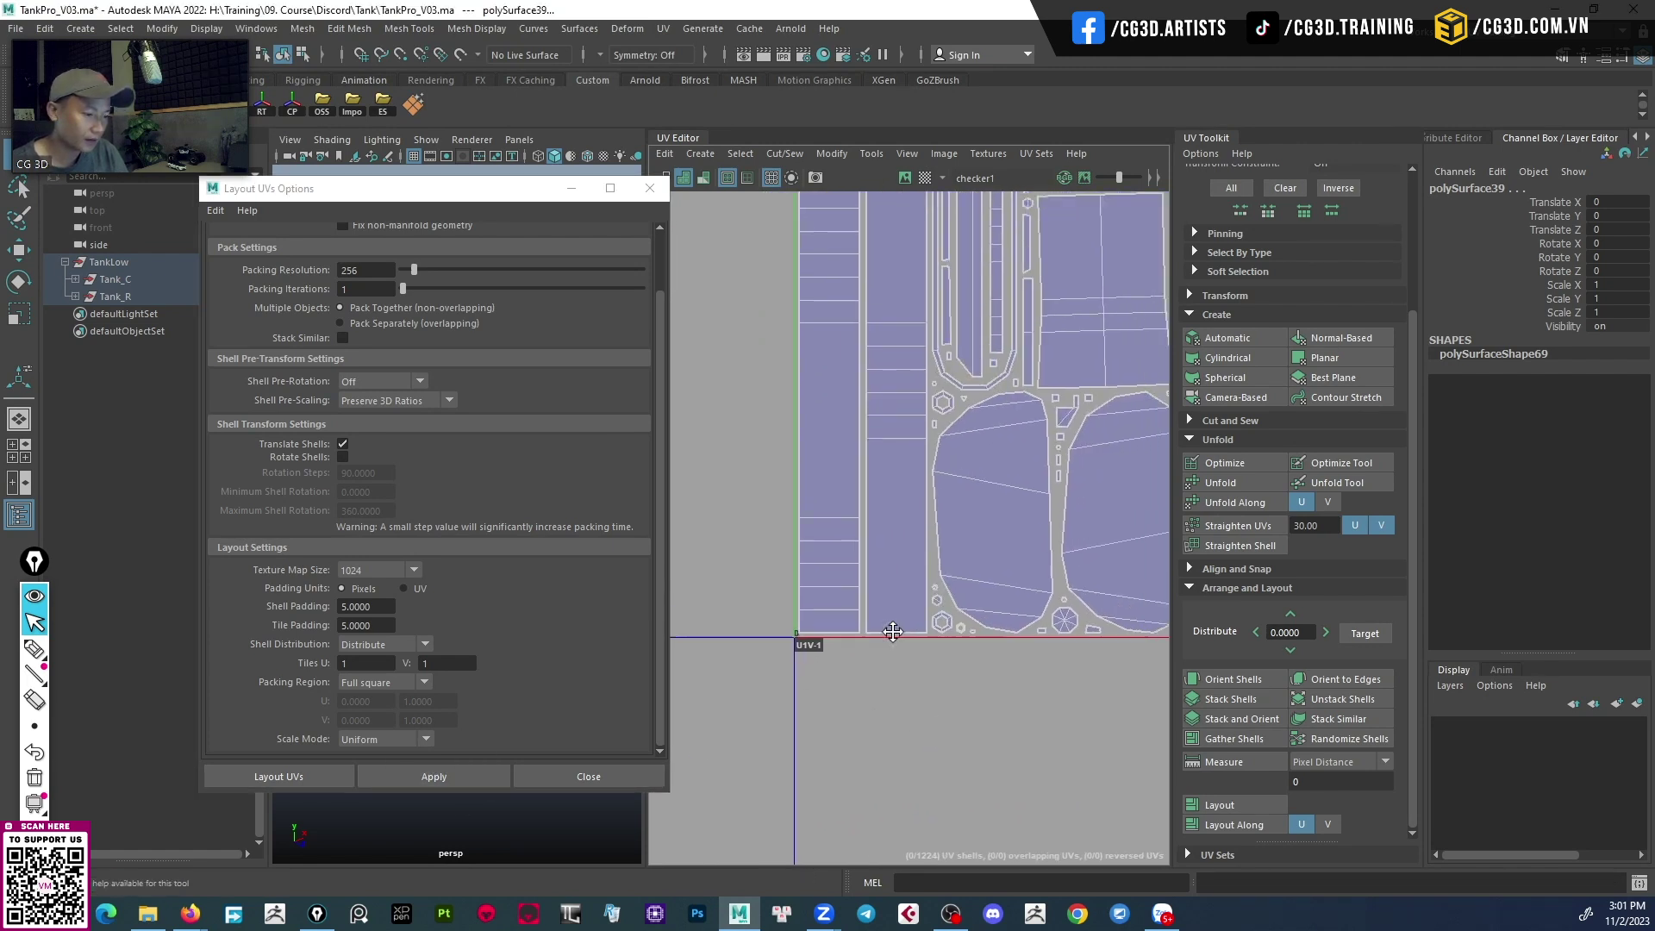
{"action": "middle_click_drag", "start_coordinate": [933, 674], "coordinate": [986, 604], "text": "alt"}
{"action": "scroll", "coordinate": [804, 668], "scroll_direction": "up", "scroll_amount": 1}
{"action": "mouse_move", "coordinate": [804, 667]}
{"action": "middle_mouse_down", "text": "alt"}
{"action": "mouse_move", "coordinate": [835, 600]}
{"action": "mouse_move", "coordinate": [878, 741]}
{"action": "mouse_move", "coordinate": [882, 635]}
{"action": "mouse_move", "coordinate": [874, 692]}
{"action": "mouse_move", "coordinate": [943, 652]}
{"action": "middle_mouse_up", "text": "alt"}
{"action": "scroll", "coordinate": [957, 634], "scroll_direction": "down", "scroll_amount": 1}
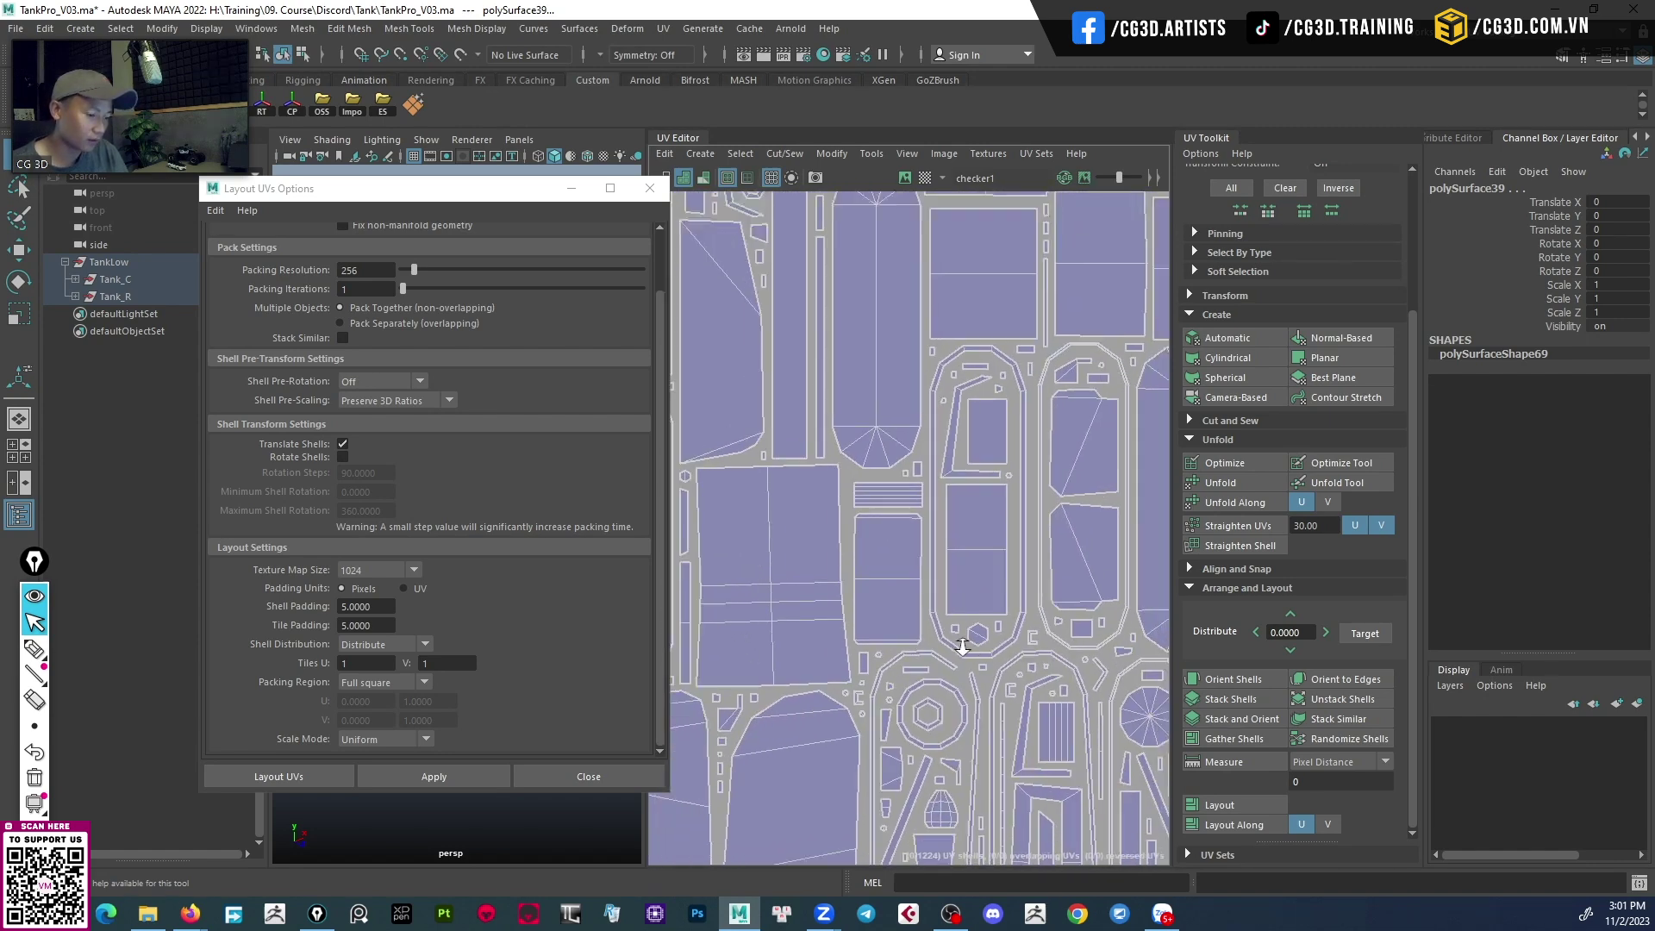
{"action": "scroll", "coordinate": [914, 638], "scroll_direction": "down", "scroll_amount": 1}
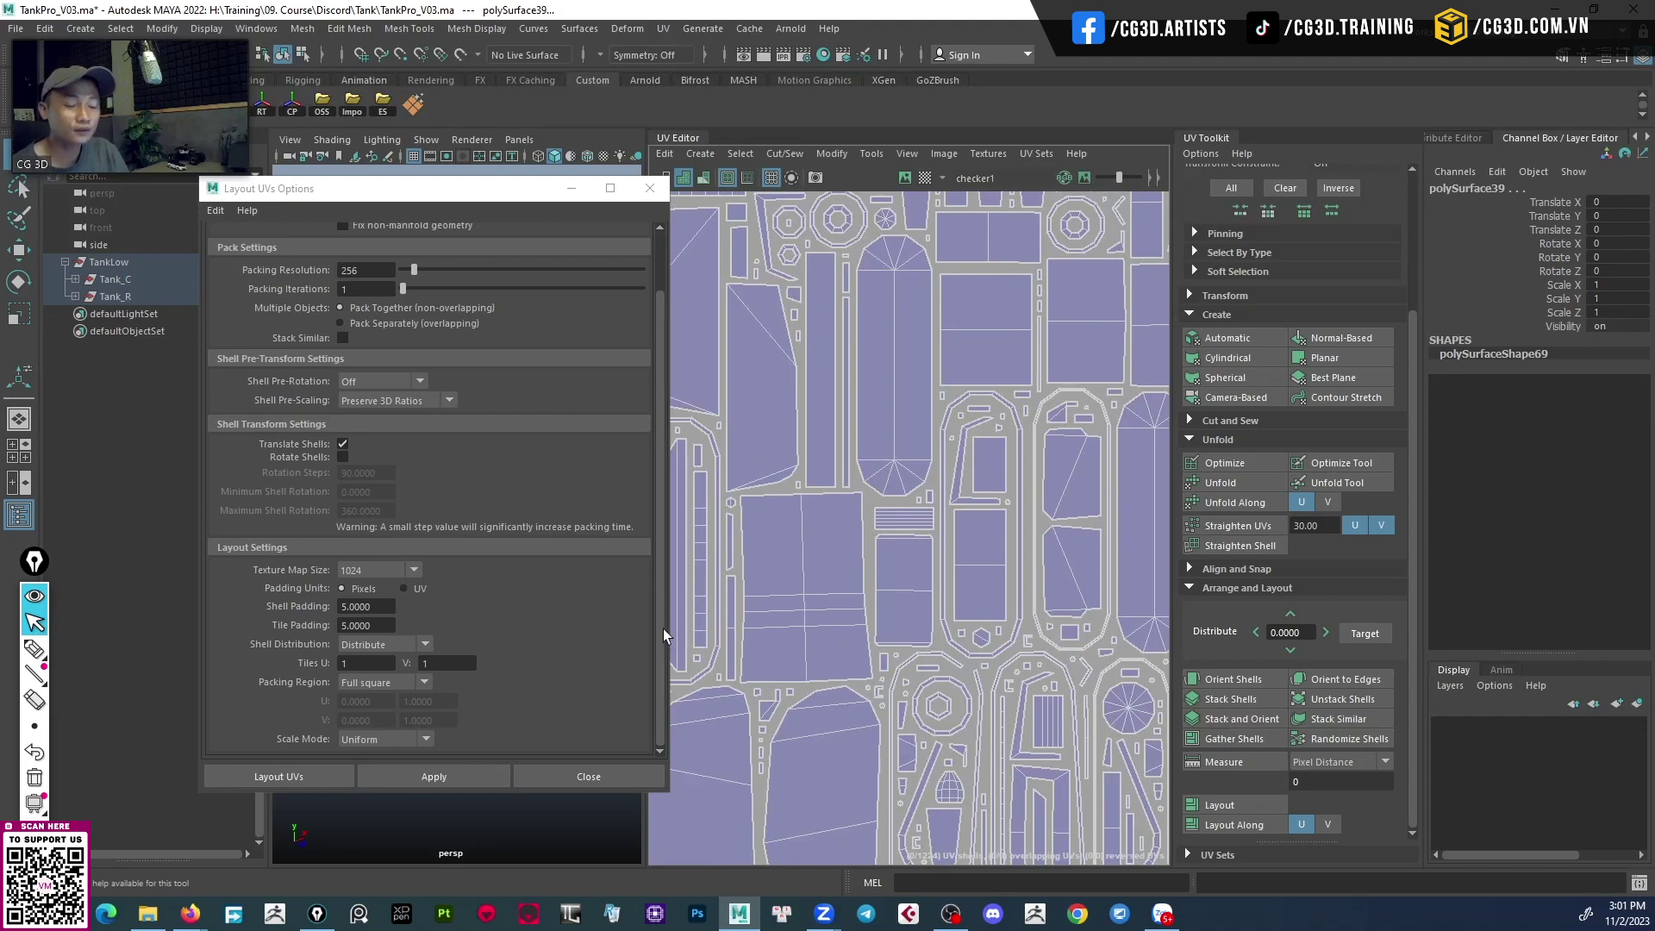
Close the Layout UVs Options and orbit the tank to view another side.
{"action": "left_click", "coordinate": [639, 187]}
{"action": "scroll", "coordinate": [808, 476], "scroll_direction": "down", "scroll_amount": 3}
{"action": "scroll", "coordinate": [840, 534], "scroll_direction": "down", "scroll_amount": 2}
{"action": "scroll", "coordinate": [869, 588], "scroll_direction": "down", "scroll_amount": 1}
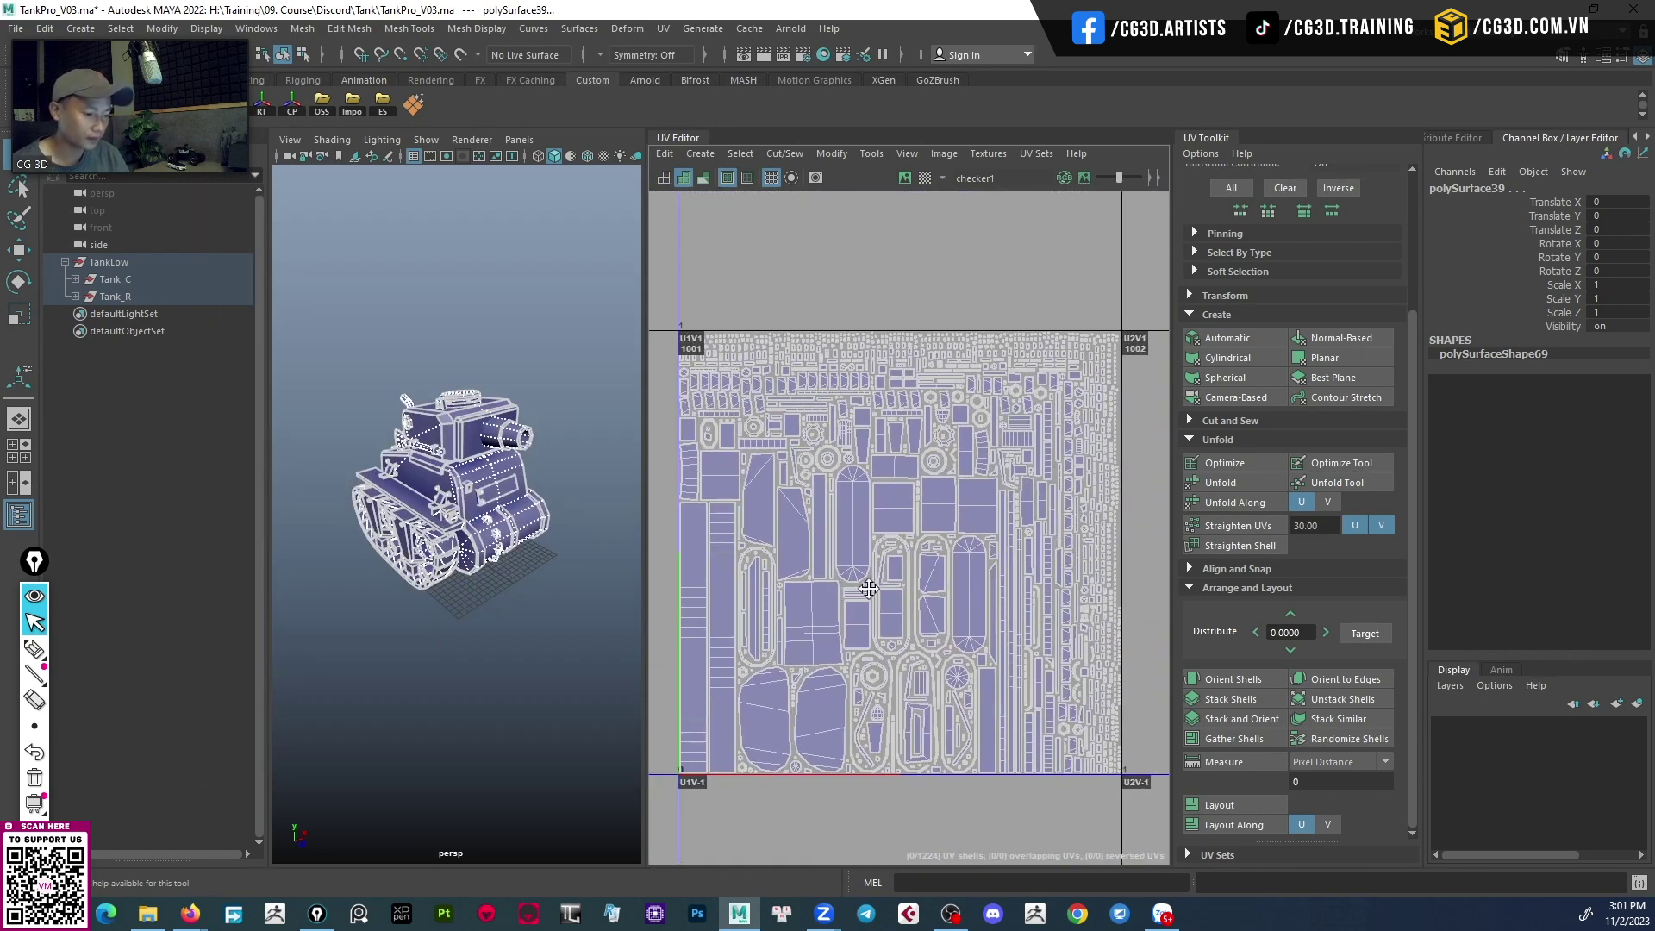
{"action": "scroll", "coordinate": [869, 588], "scroll_direction": "up", "scroll_amount": 1}
{"action": "scroll", "coordinate": [886, 584], "scroll_direction": "up", "scroll_amount": 1}
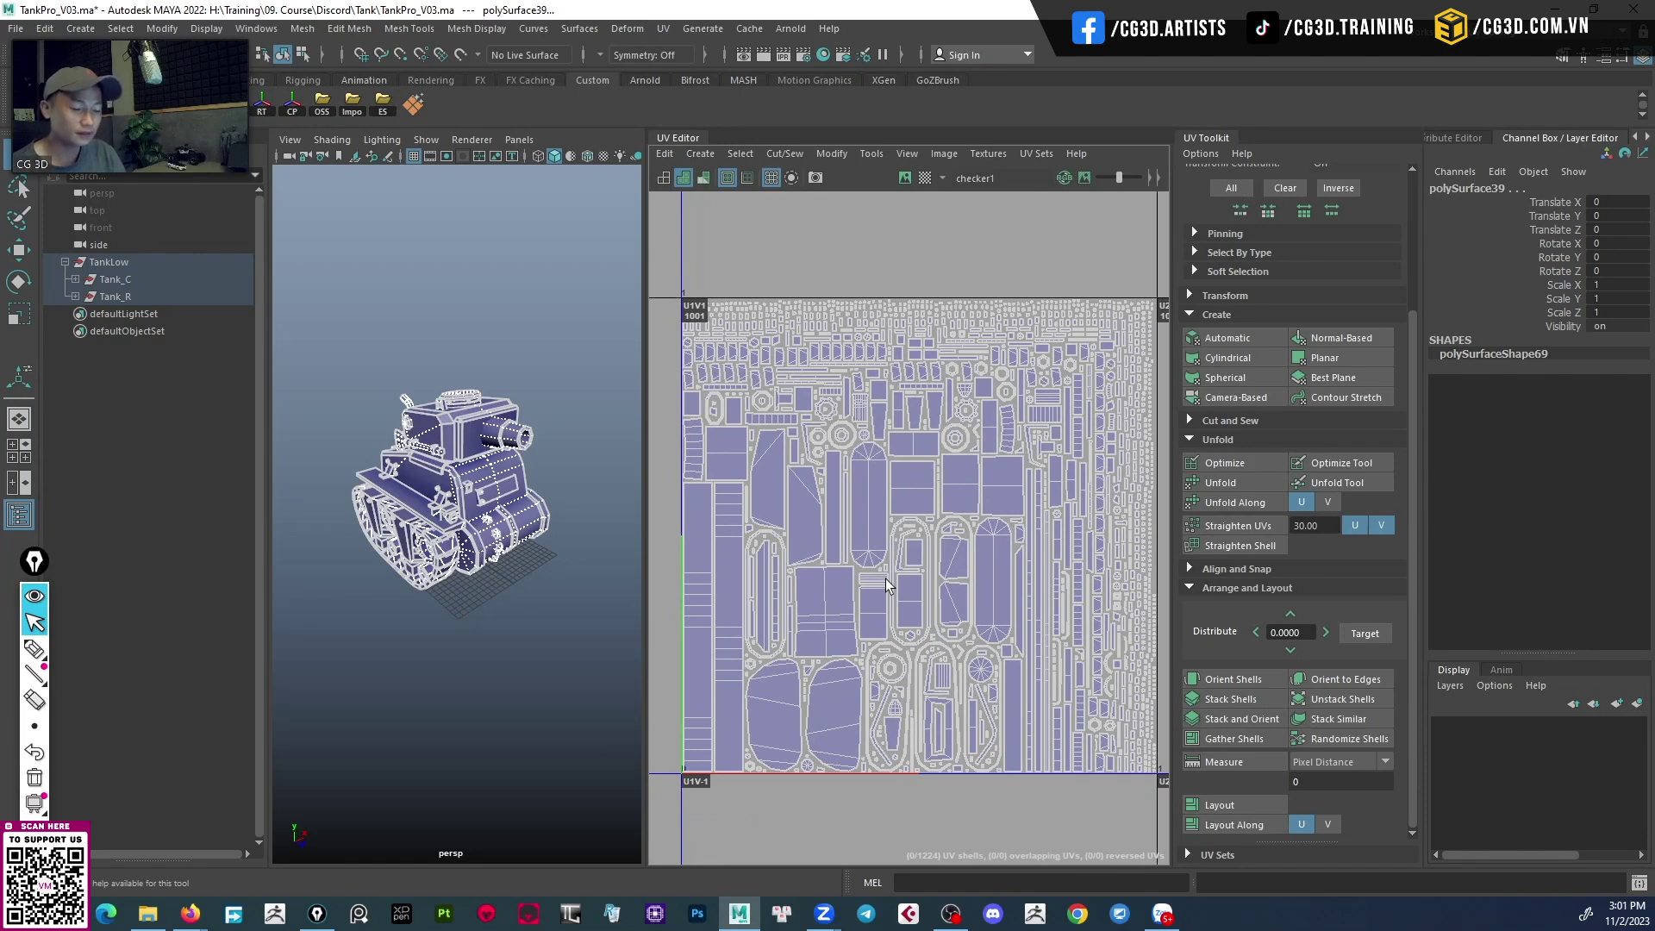
{"action": "left_click_drag", "start_coordinate": [535, 589], "coordinate": [491, 593], "text": "alt"}
{"action": "scroll", "coordinate": [453, 595], "scroll_direction": "up", "scroll_amount": 2}
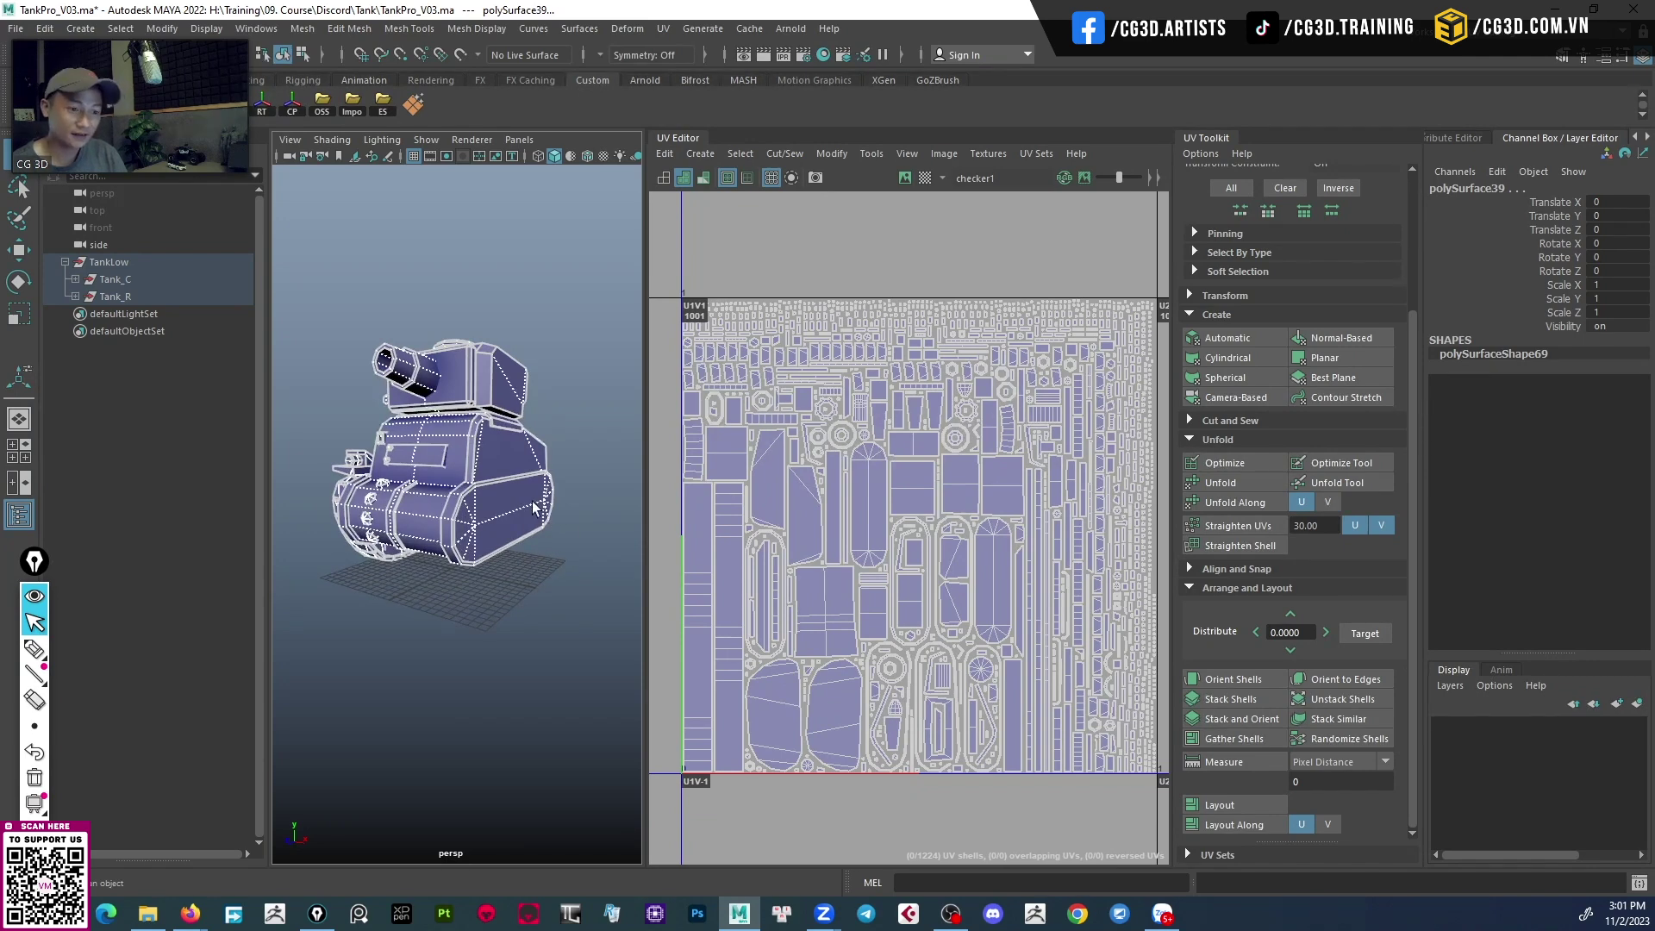
Duplicate Tank_R and set the copy's Scale X to -1 to mirror it.
{"action": "left_click", "coordinate": [138, 294]}
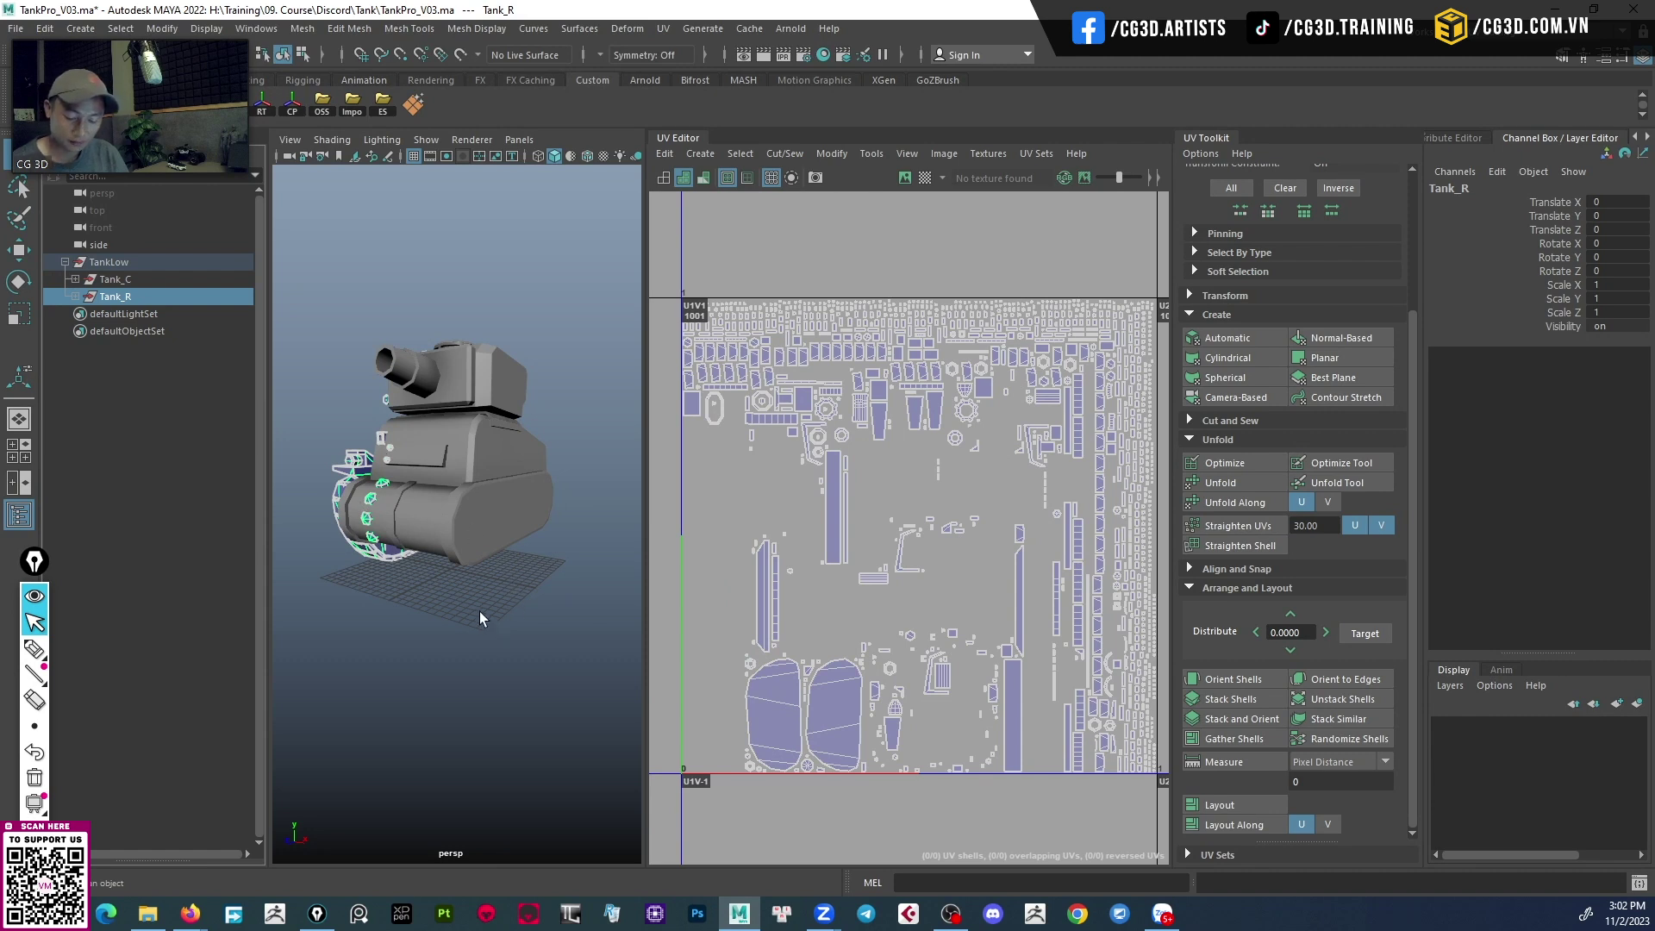
{"action": "key", "text": "ctrl+d"}
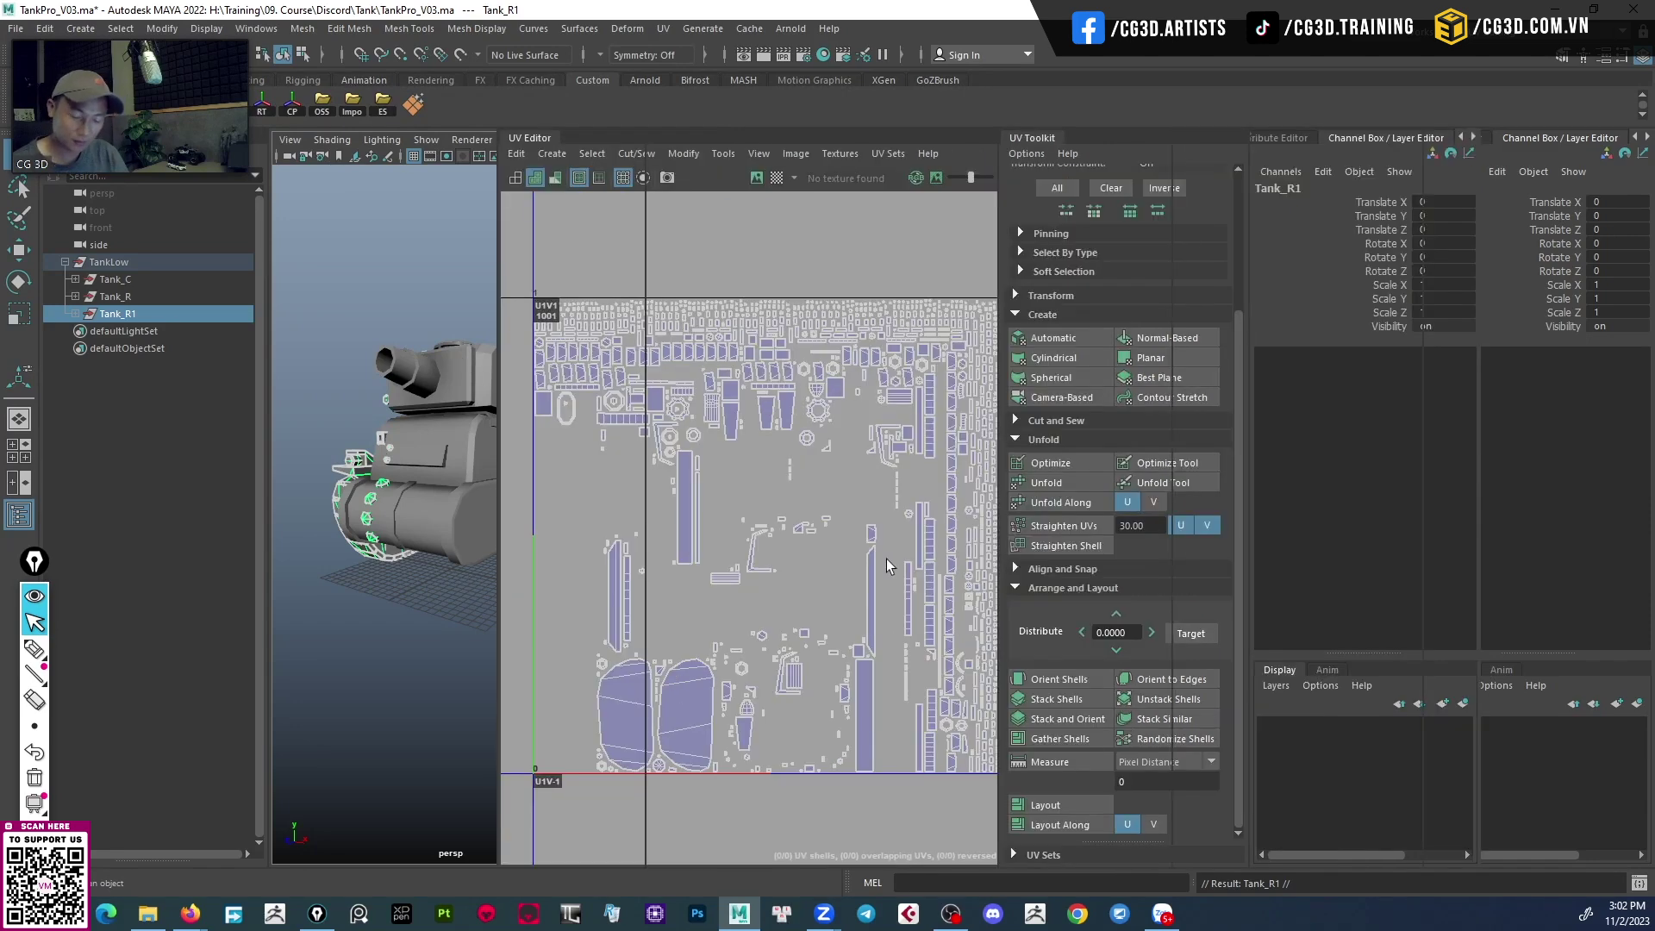
{"action": "left_click", "coordinate": [1455, 138]}
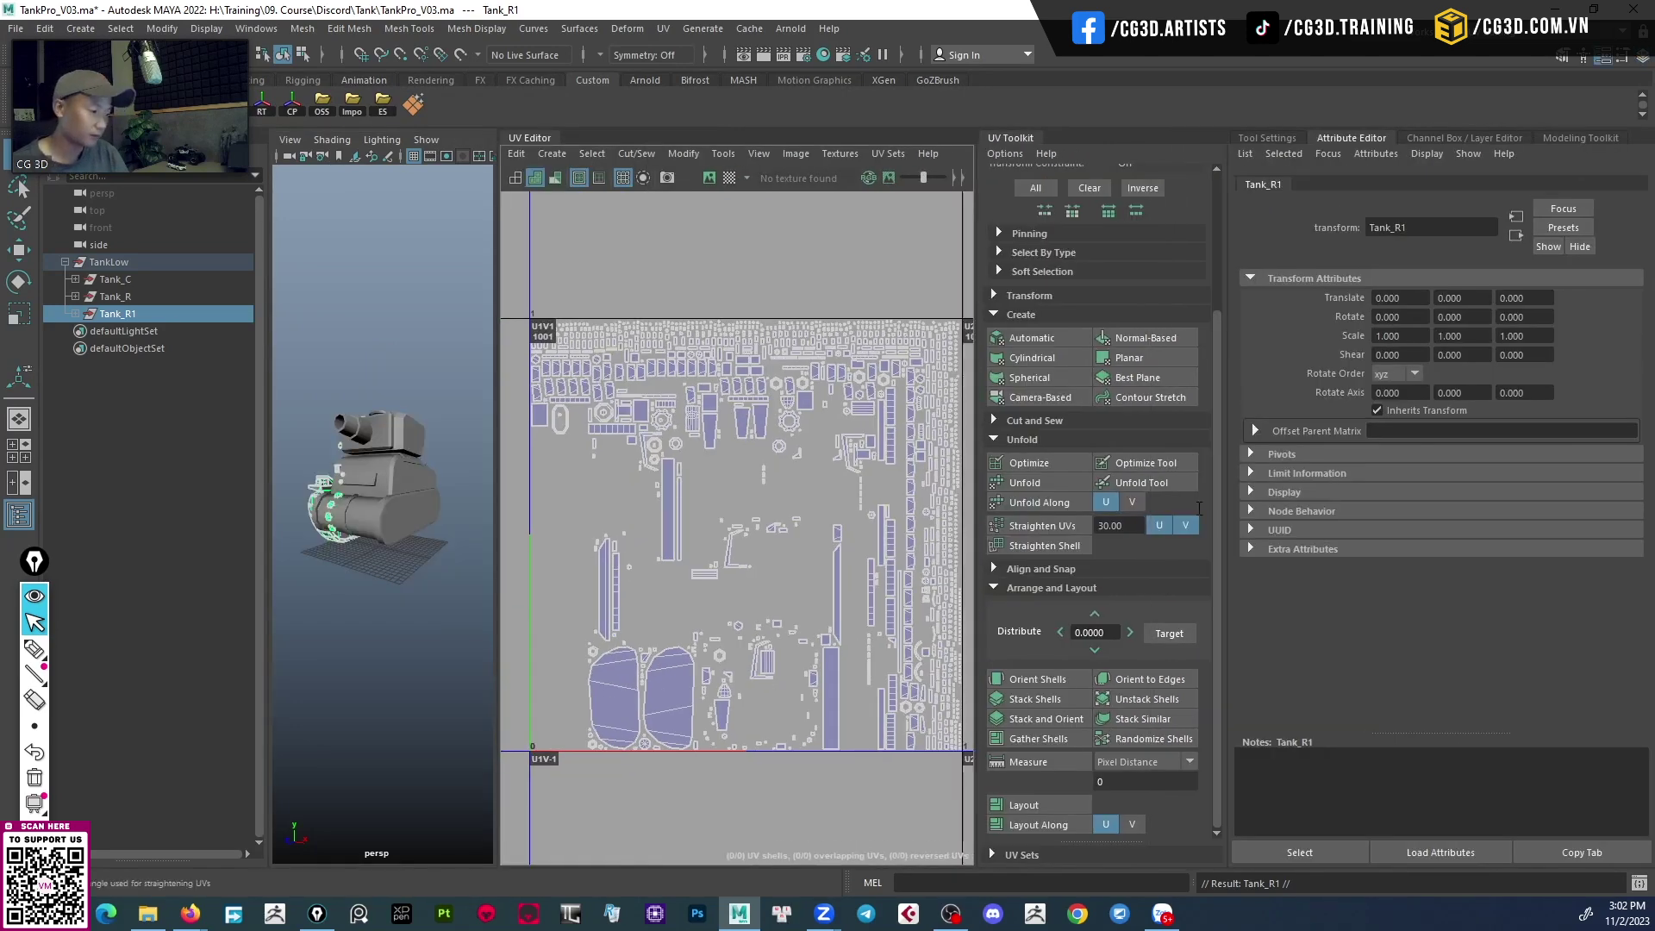
{"action": "left_click", "coordinate": [1561, 137]}
{"action": "left_click", "coordinate": [1617, 285]}
{"action": "type", "text": "-1"}
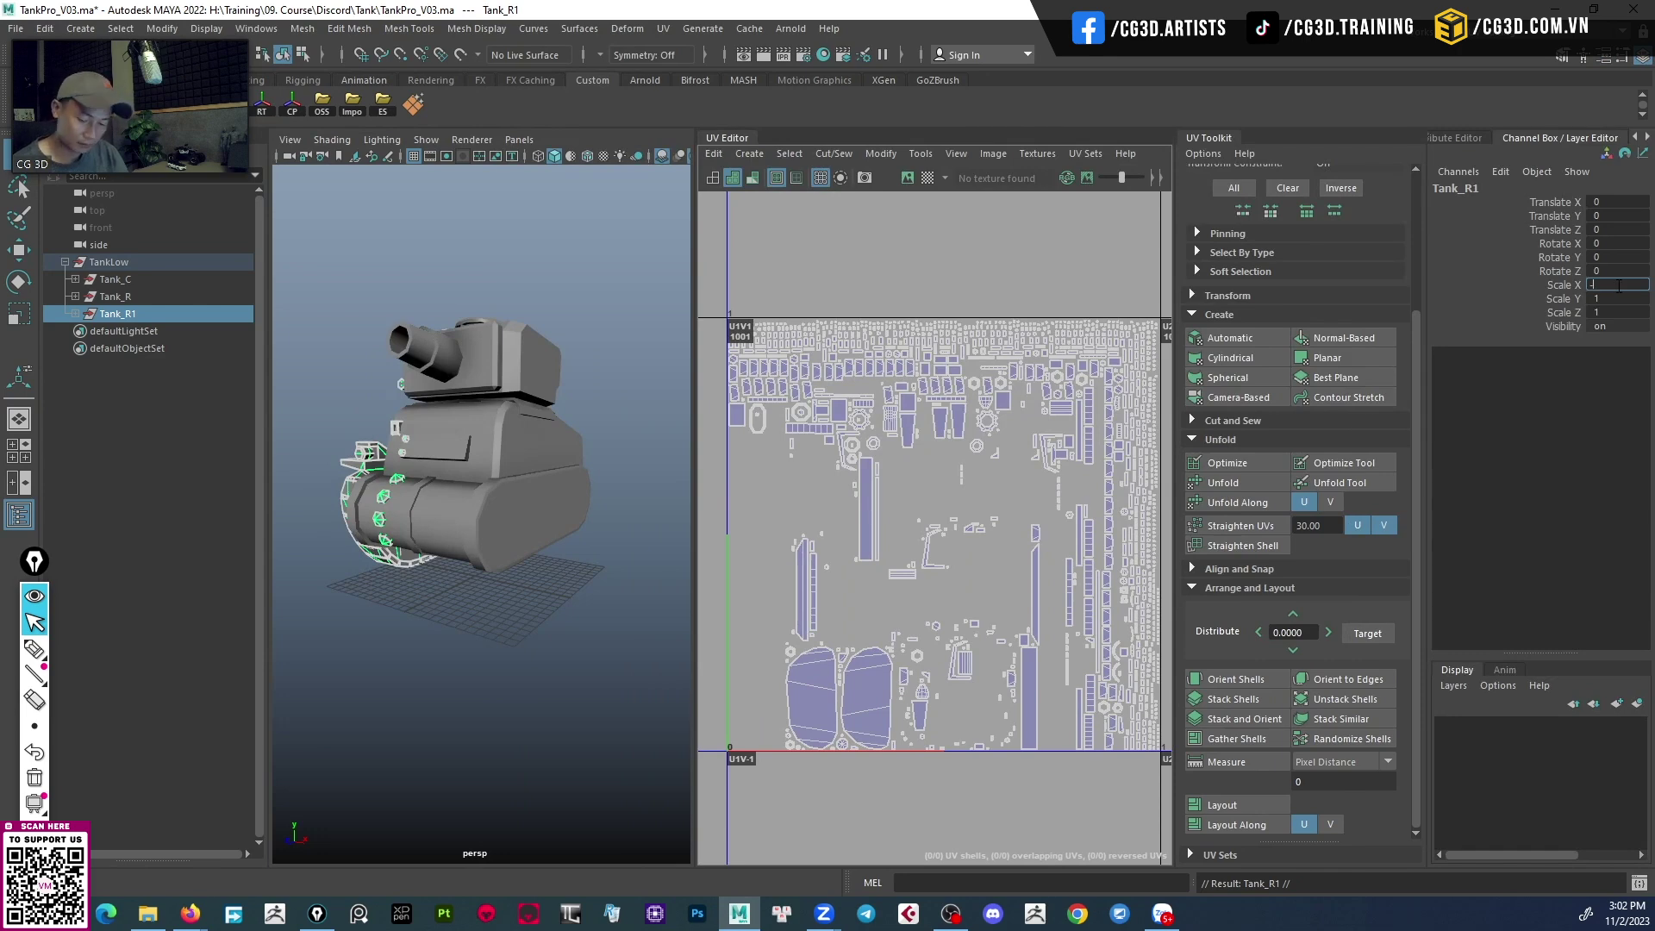
{"action": "key", "text": "Return"}
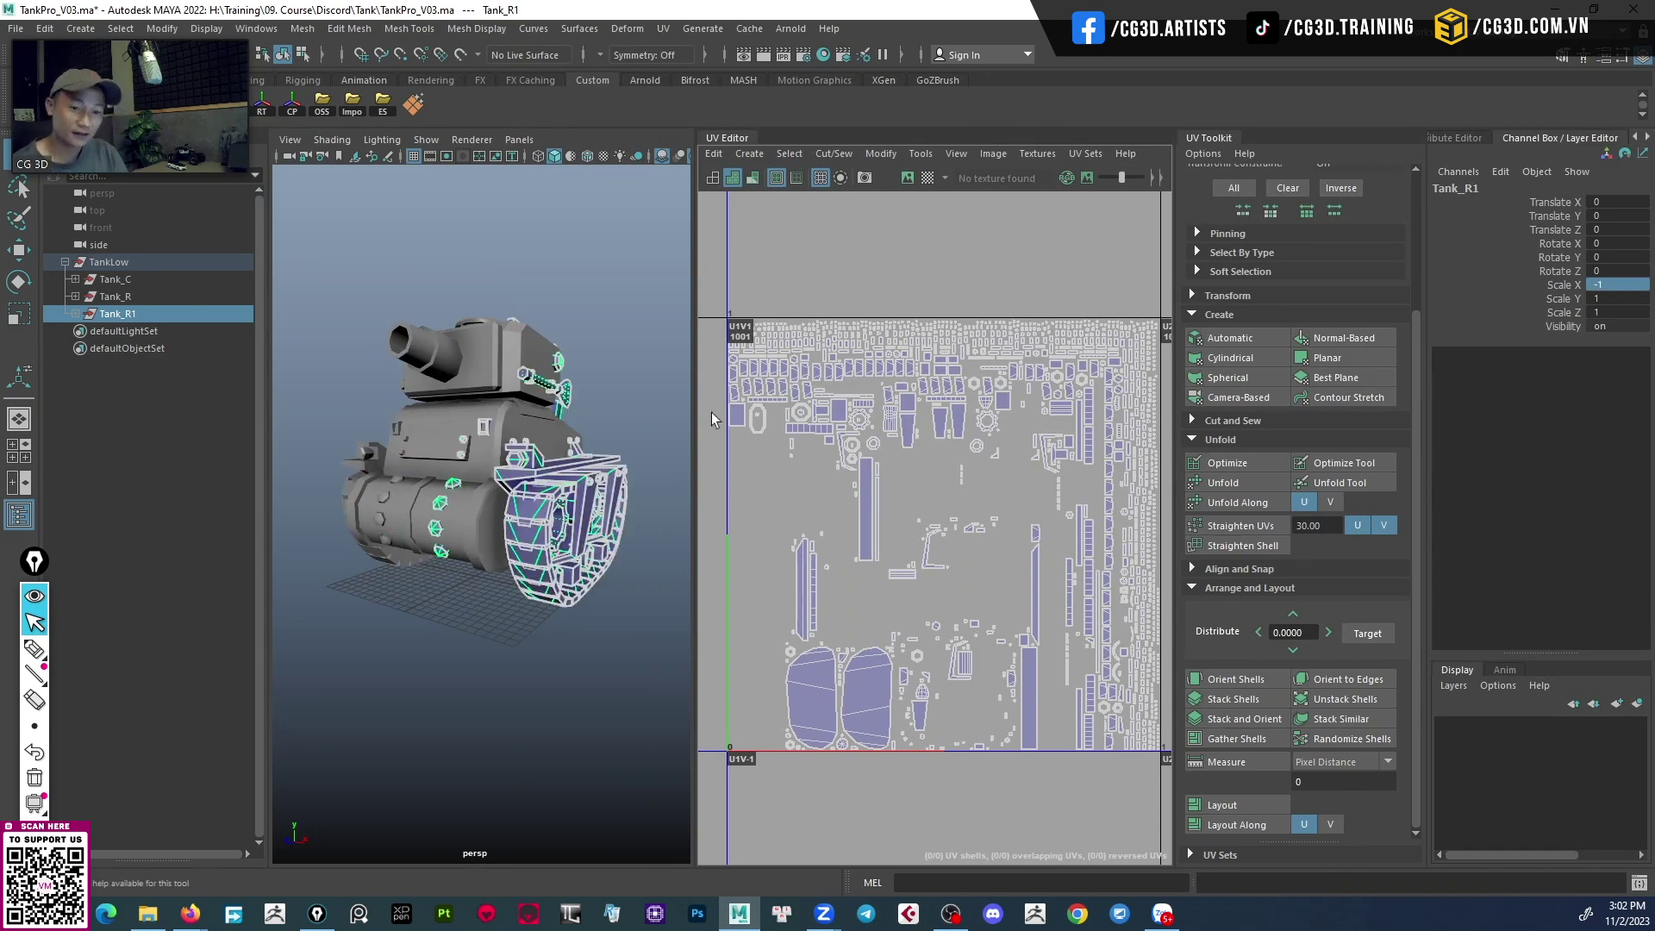
Check the mirrored track from the front-left and freeze its transformations.
{"action": "mouse_move", "coordinate": [586, 509]}
{"action": "left_mouse_down", "text": "alt"}
{"action": "mouse_move", "coordinate": [606, 494]}
{"action": "mouse_move", "coordinate": [584, 507]}
{"action": "left_mouse_up", "text": "alt"}
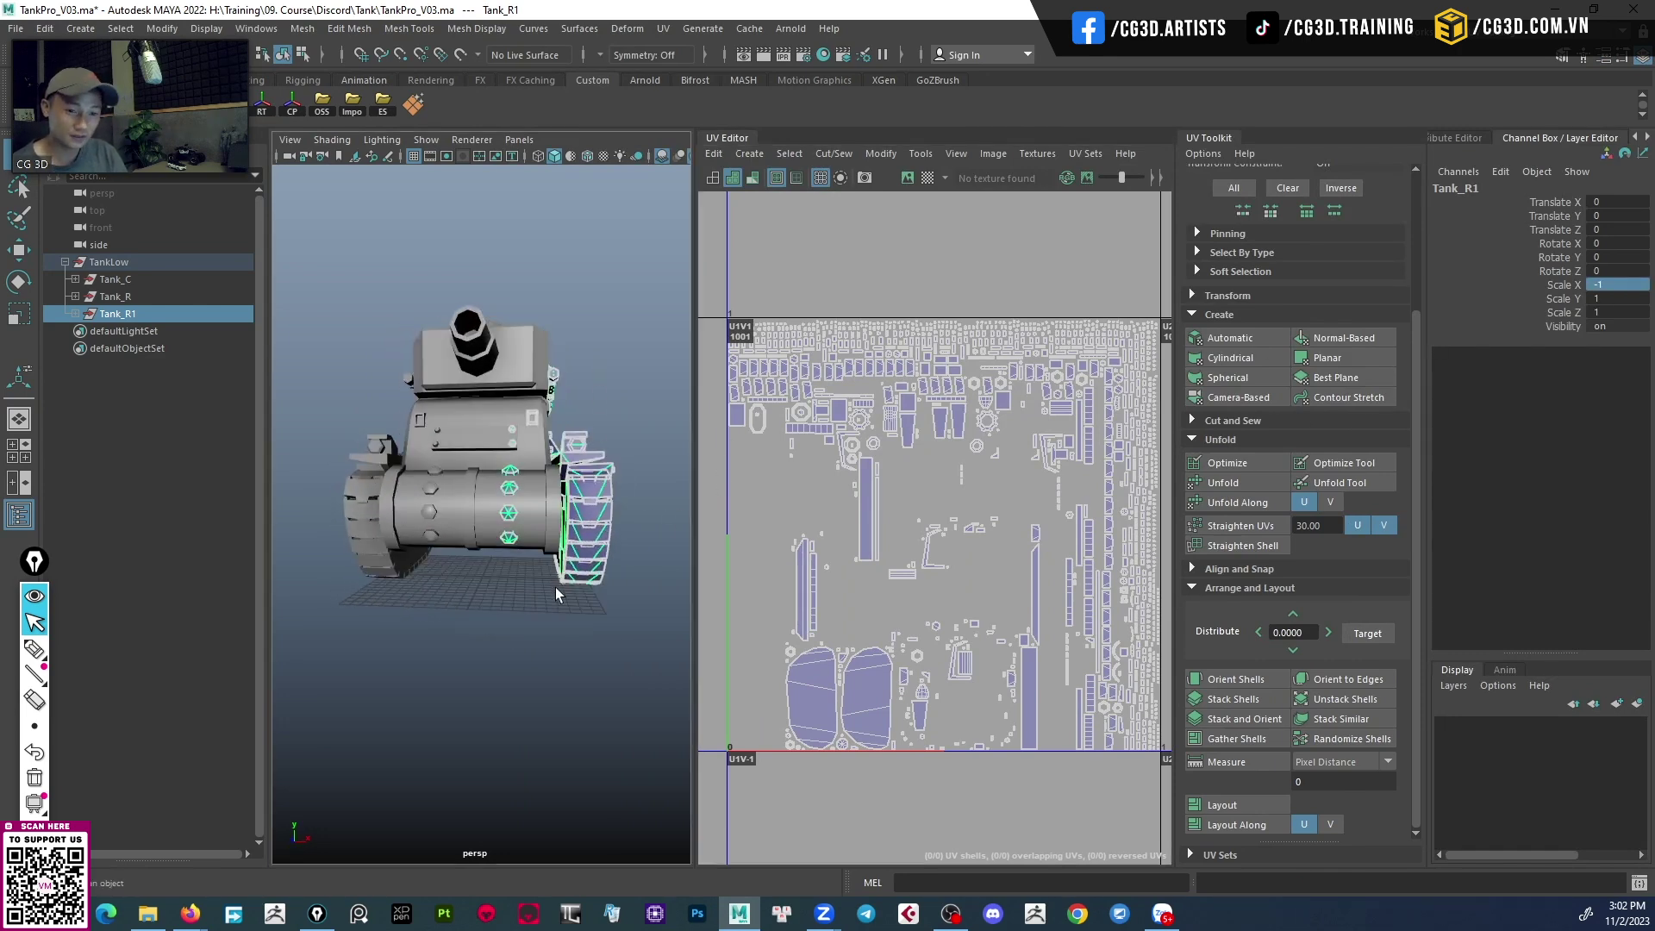
{"action": "left_click_drag", "start_coordinate": [560, 593], "coordinate": [545, 594], "text": "alt"}
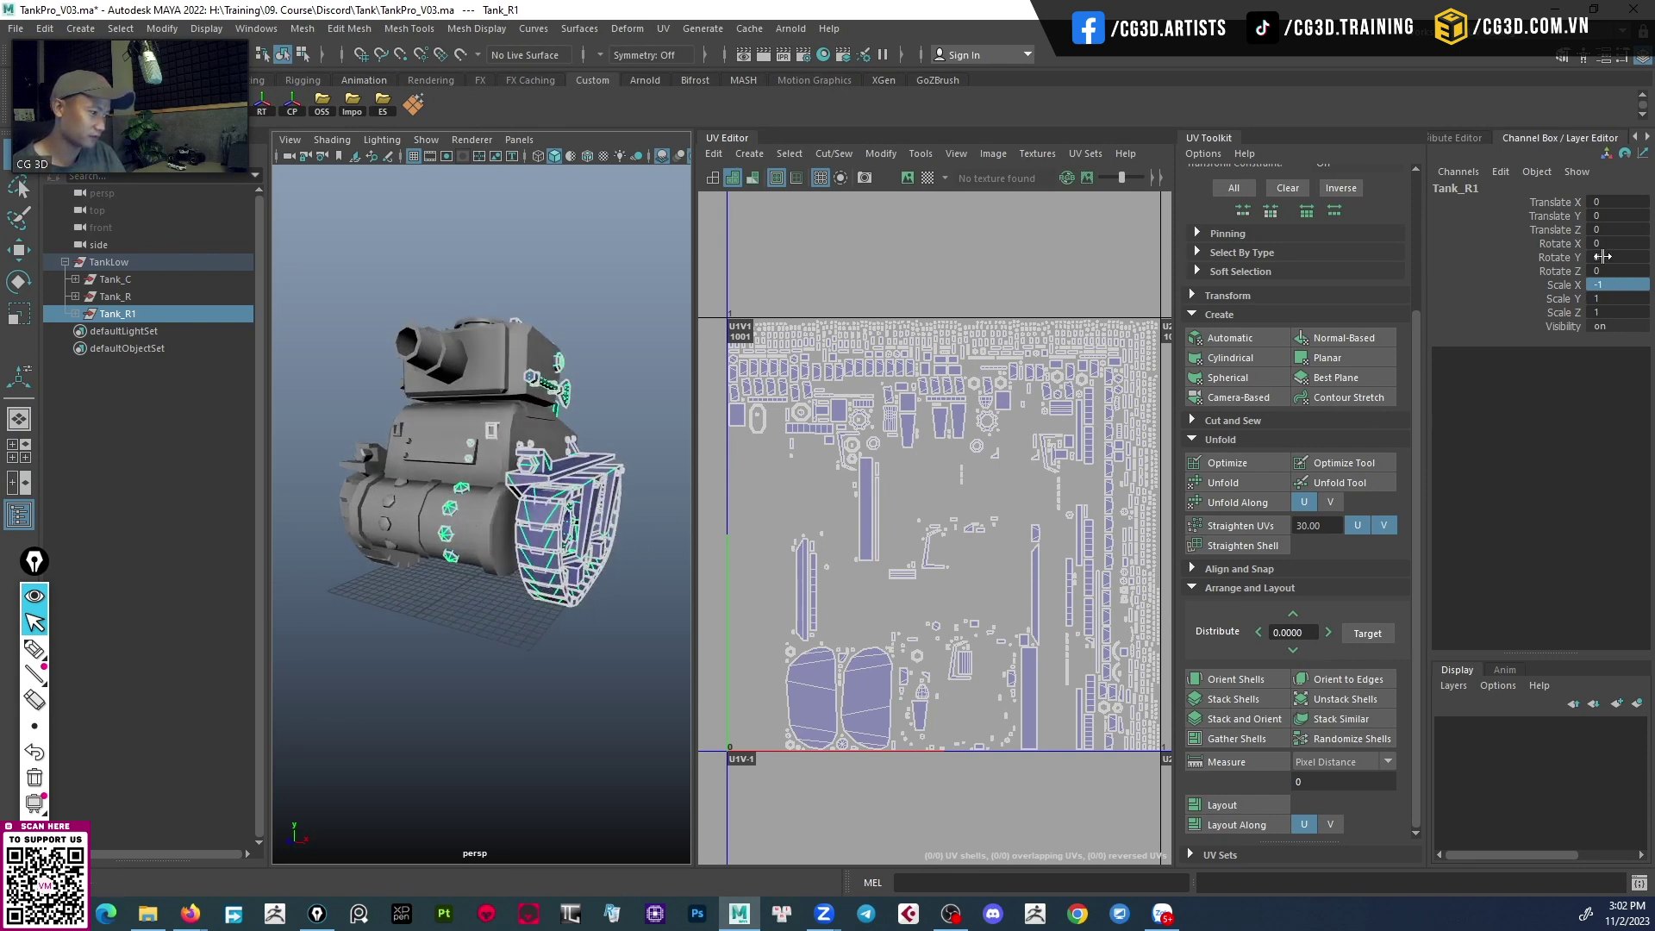
{"action": "left_click_drag", "start_coordinate": [174, 29], "coordinate": [171, 205]}
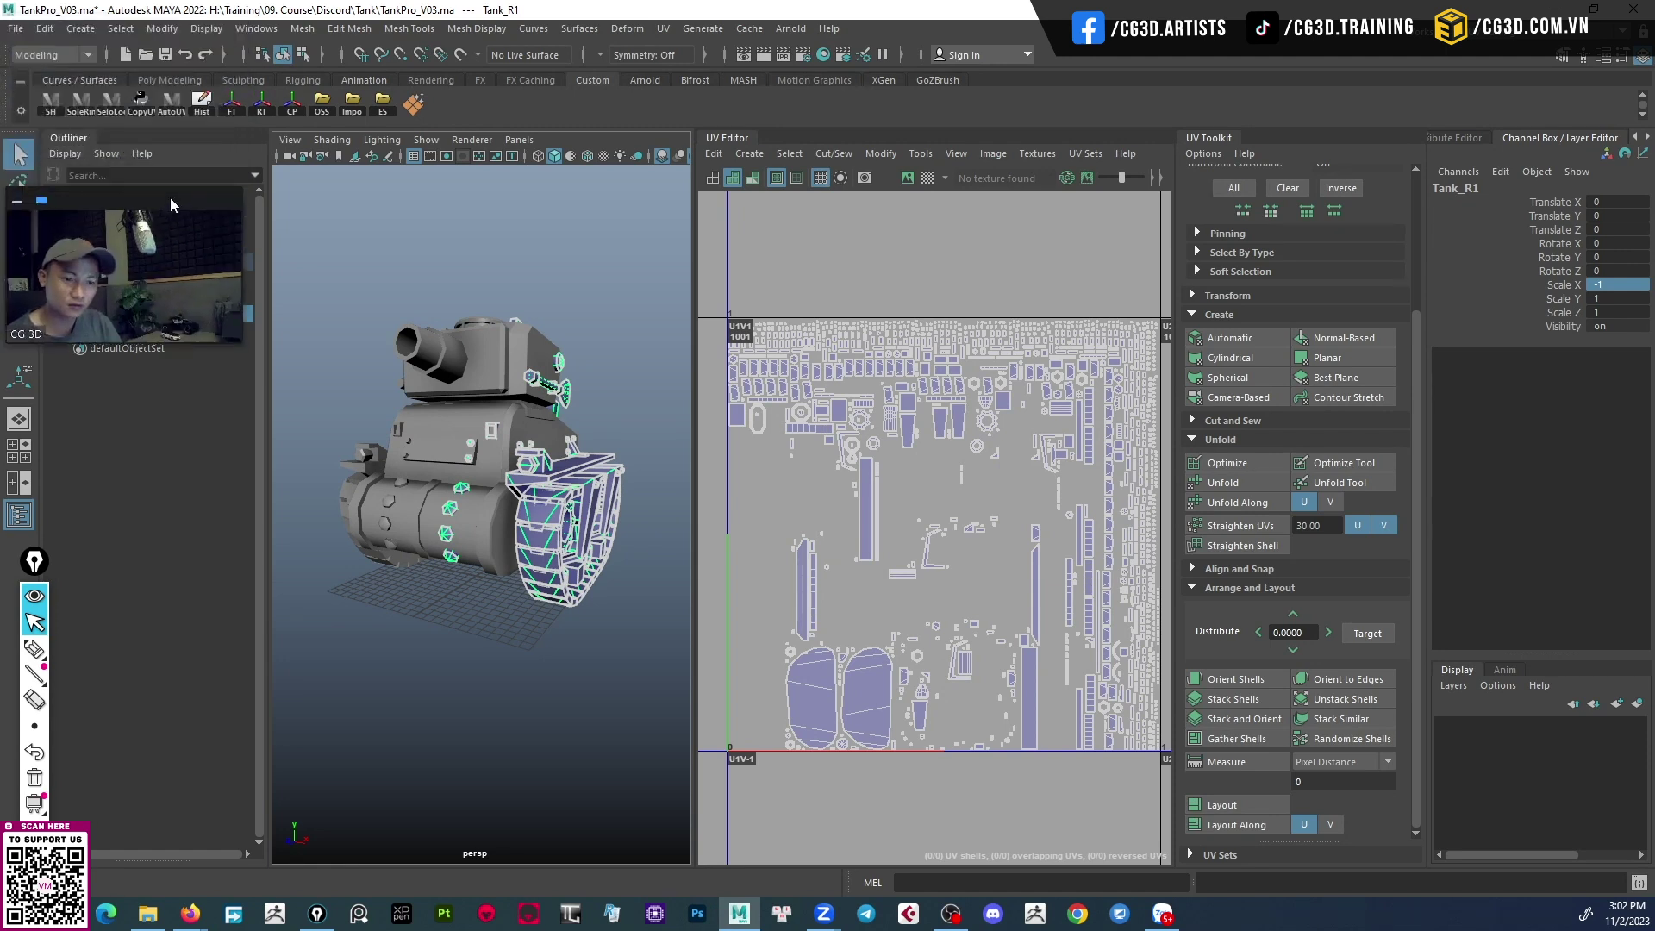
{"action": "left_click", "coordinate": [231, 104]}
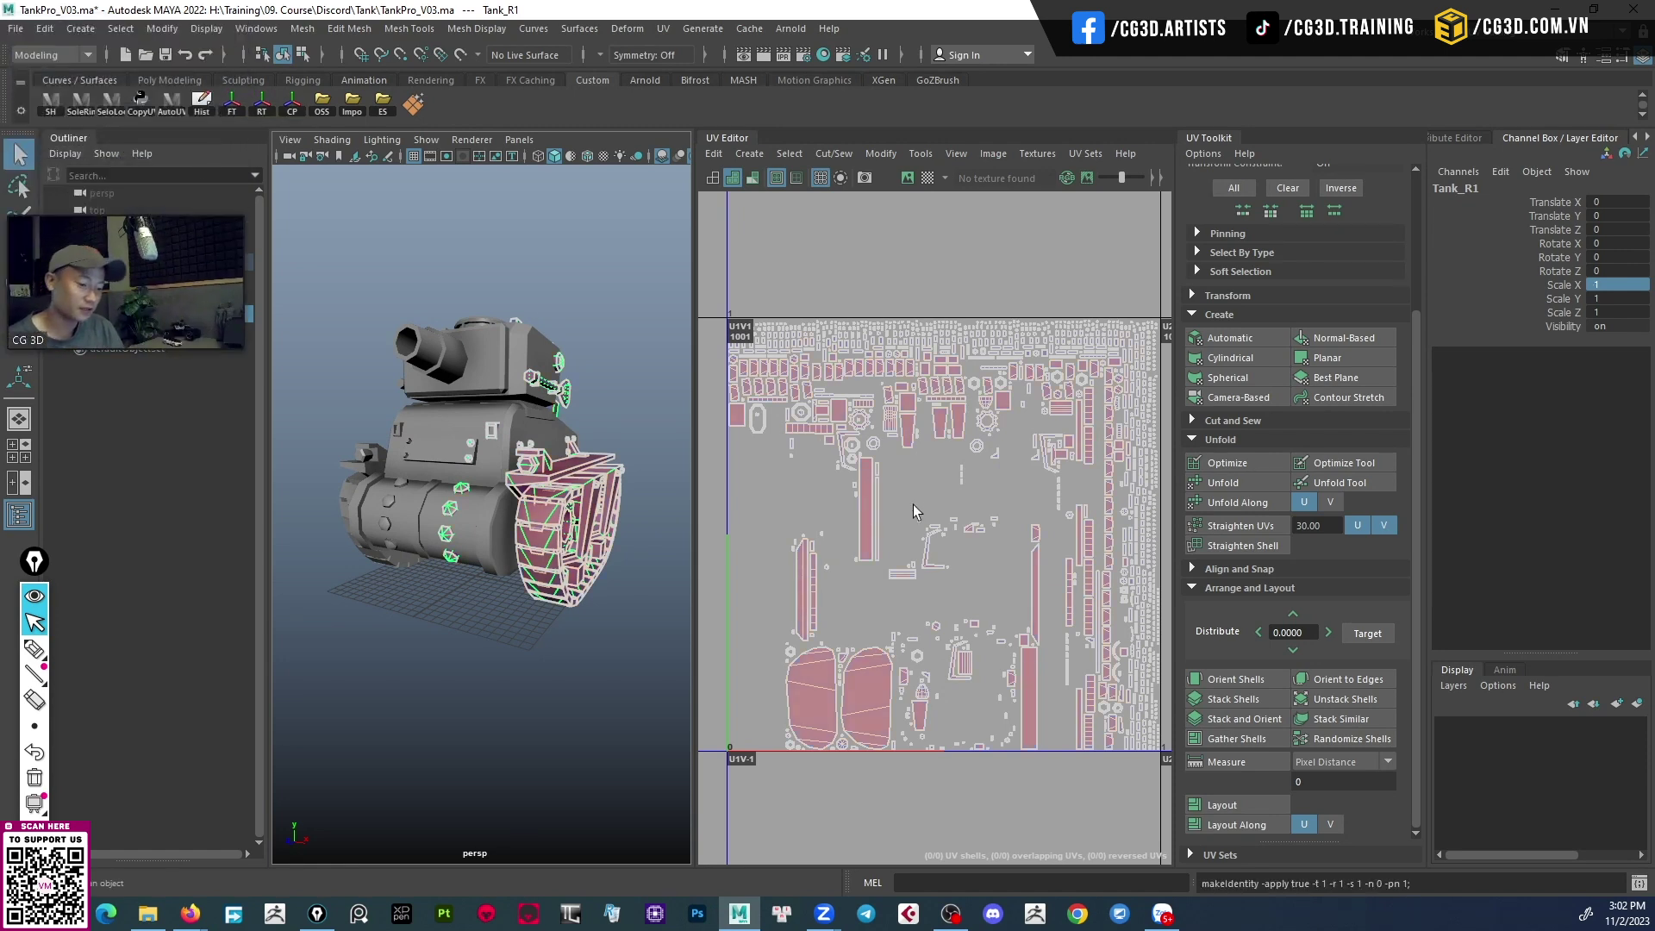
Rename the mirrored copy to Tank_L in the Outliner and select the whole tank.
{"action": "scroll", "coordinate": [954, 478], "scroll_direction": "down", "scroll_amount": 1}
{"action": "scroll", "coordinate": [909, 439], "scroll_direction": "down", "scroll_amount": 1}
{"action": "scroll", "coordinate": [881, 451], "scroll_direction": "down", "scroll_amount": 1}
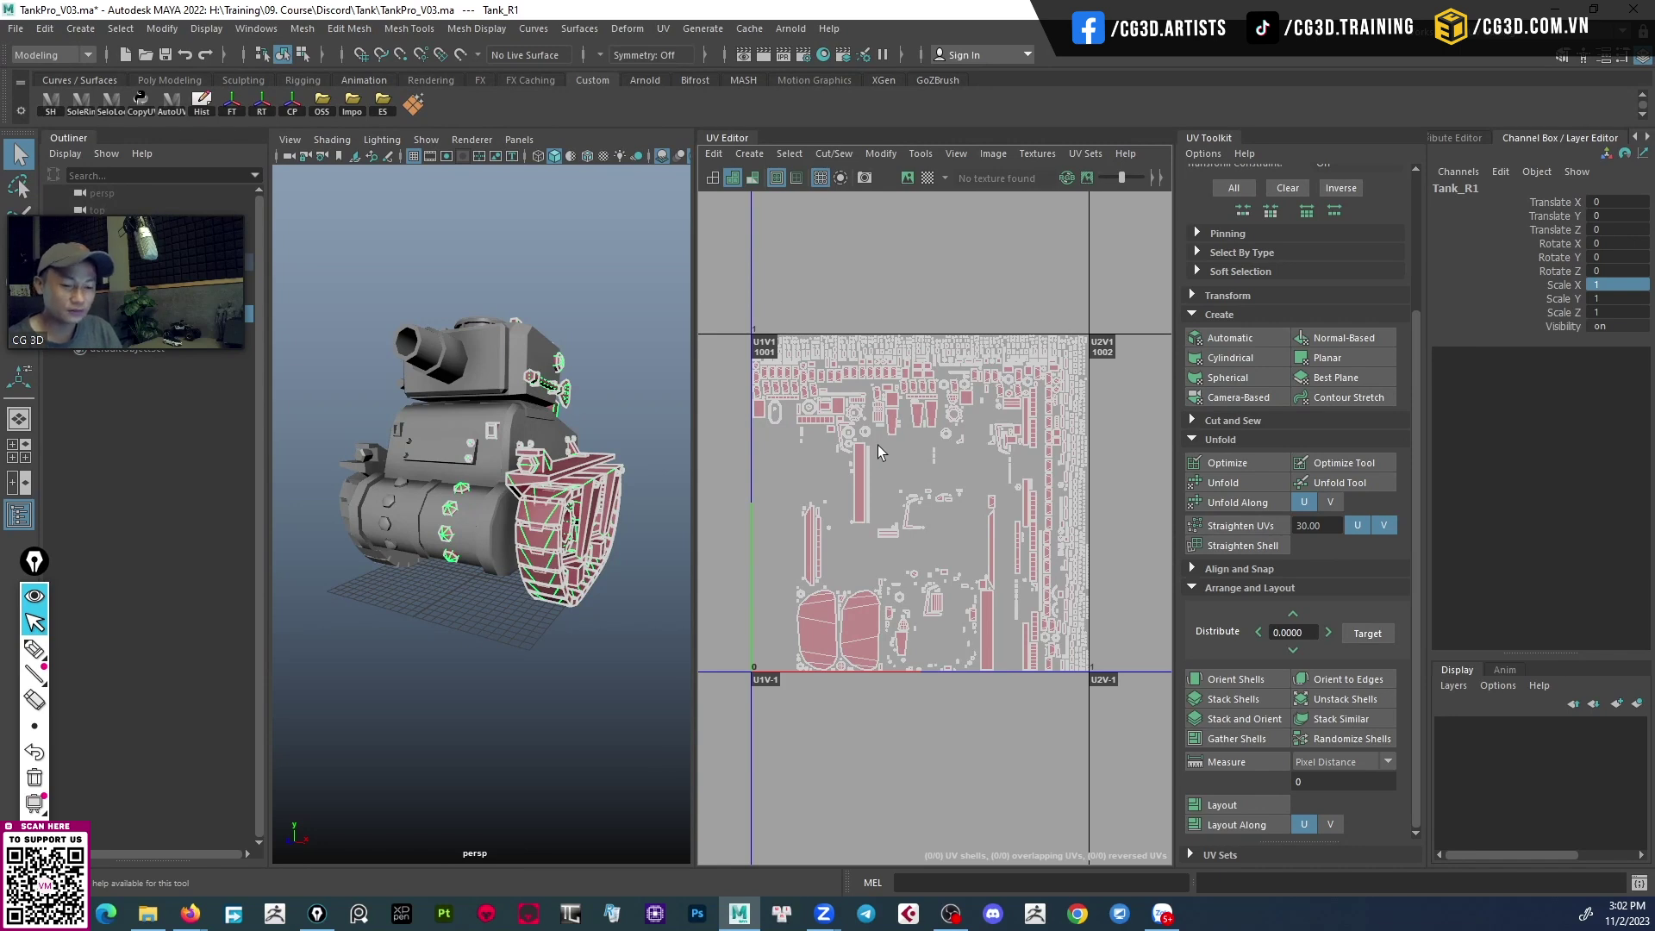
{"action": "left_click_drag", "start_coordinate": [190, 211], "coordinate": [179, 30]}
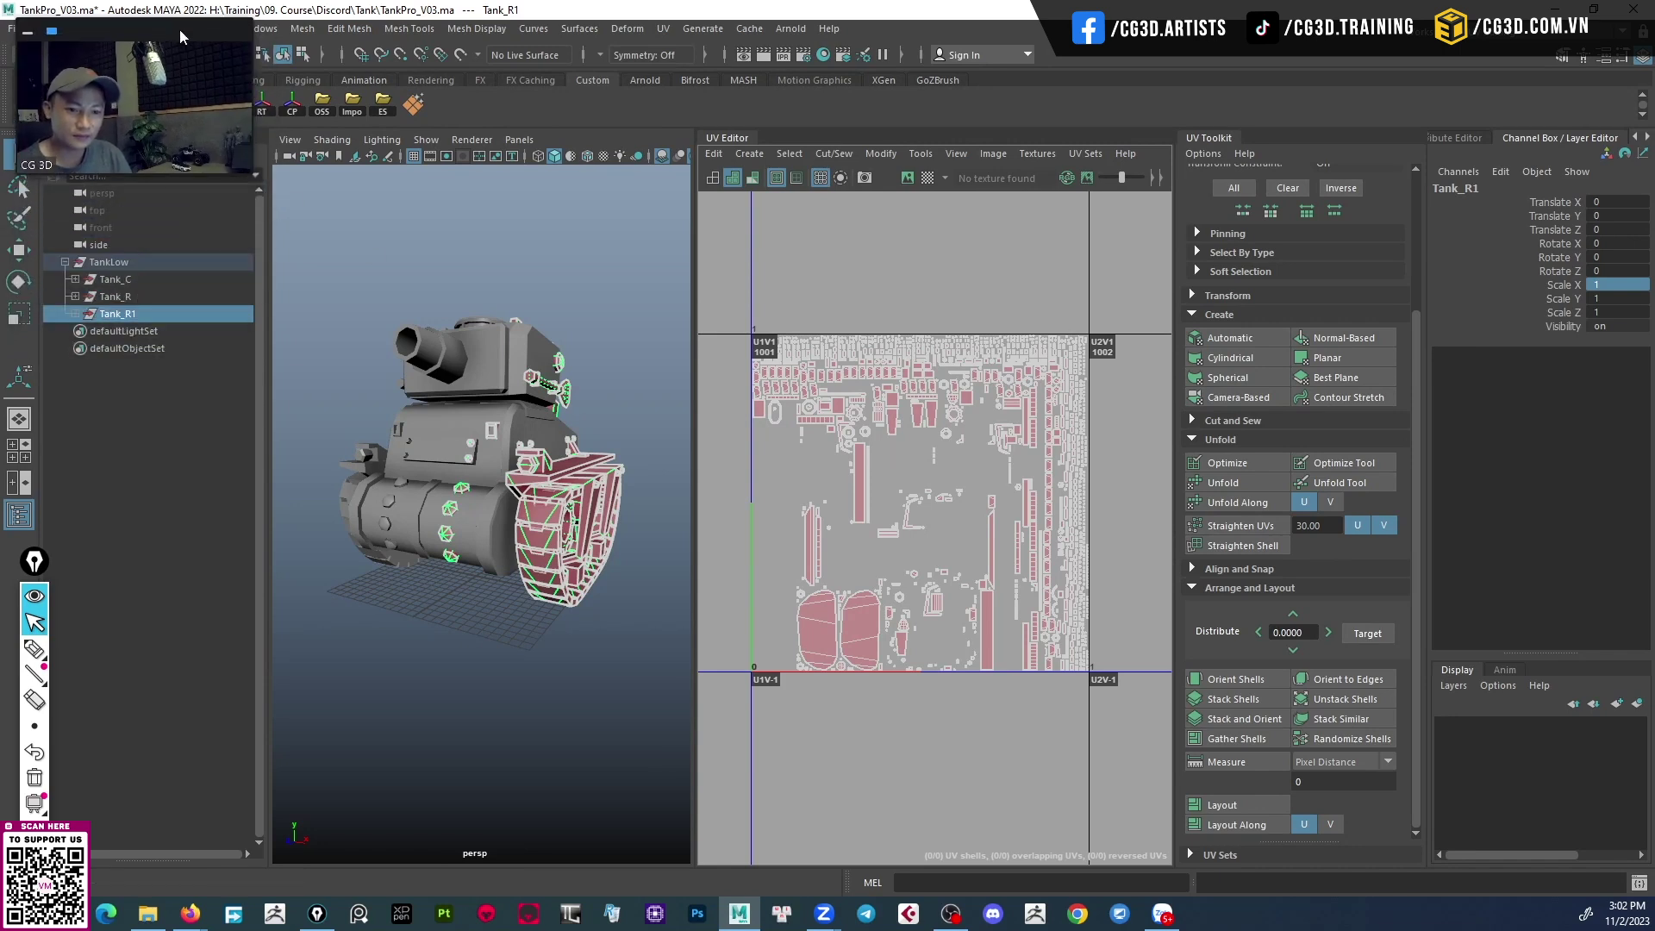
{"action": "double_click", "coordinate": [129, 315]}
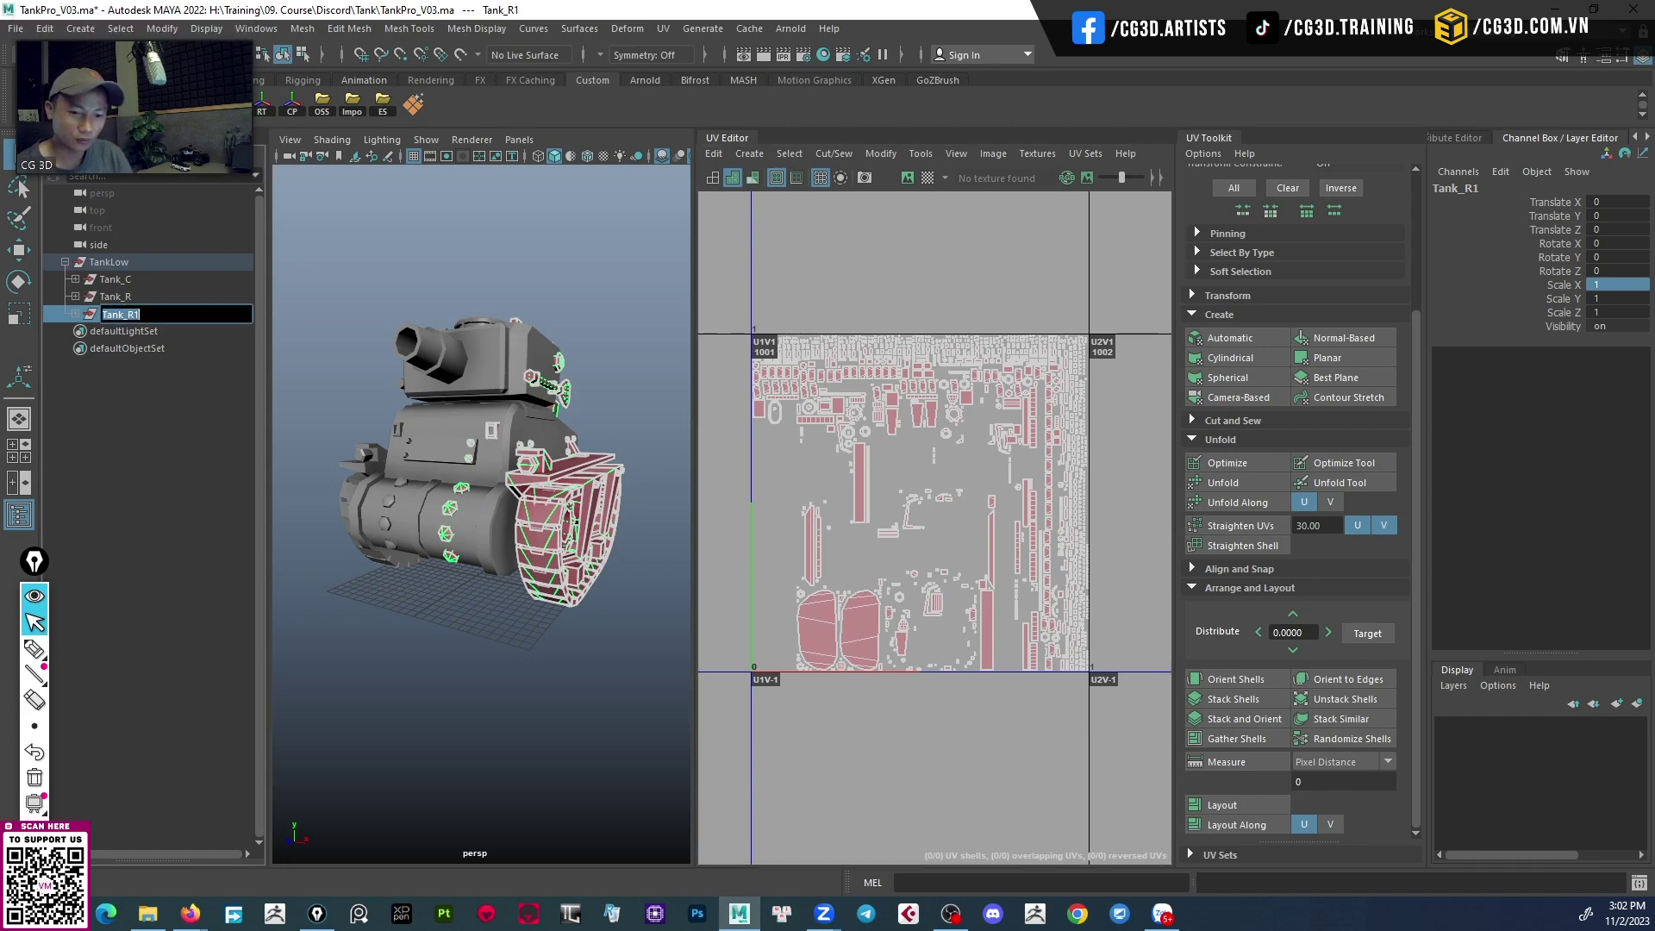
{"action": "type", "text": "Tank_L"}
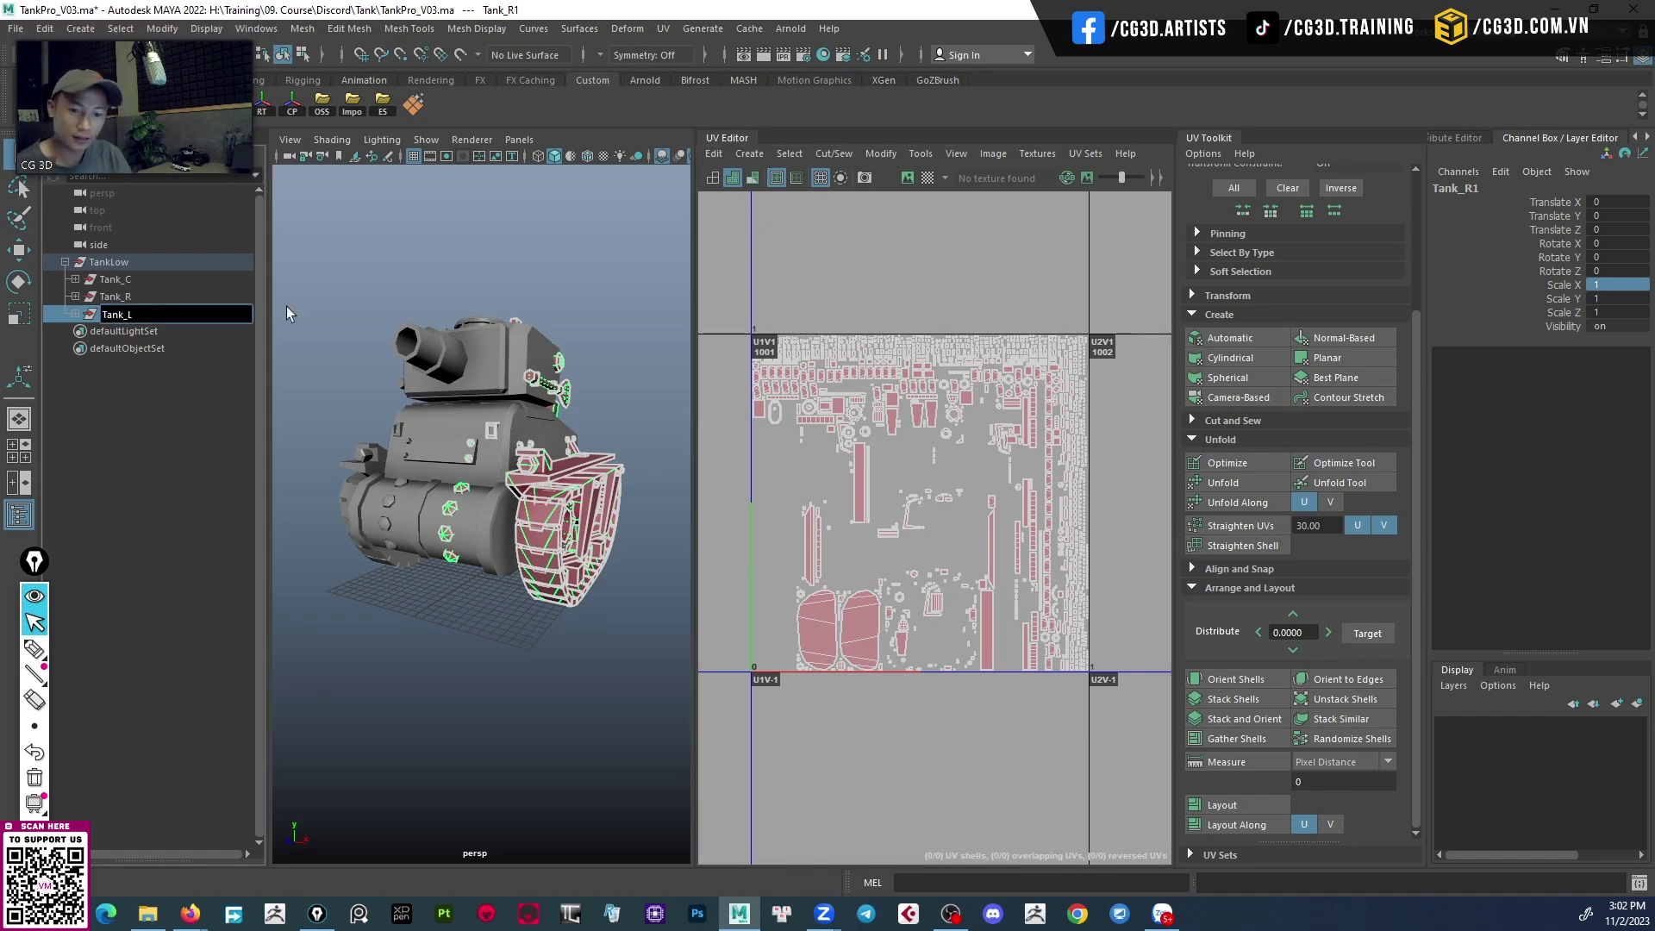
{"action": "left_click", "coordinate": [213, 261]}
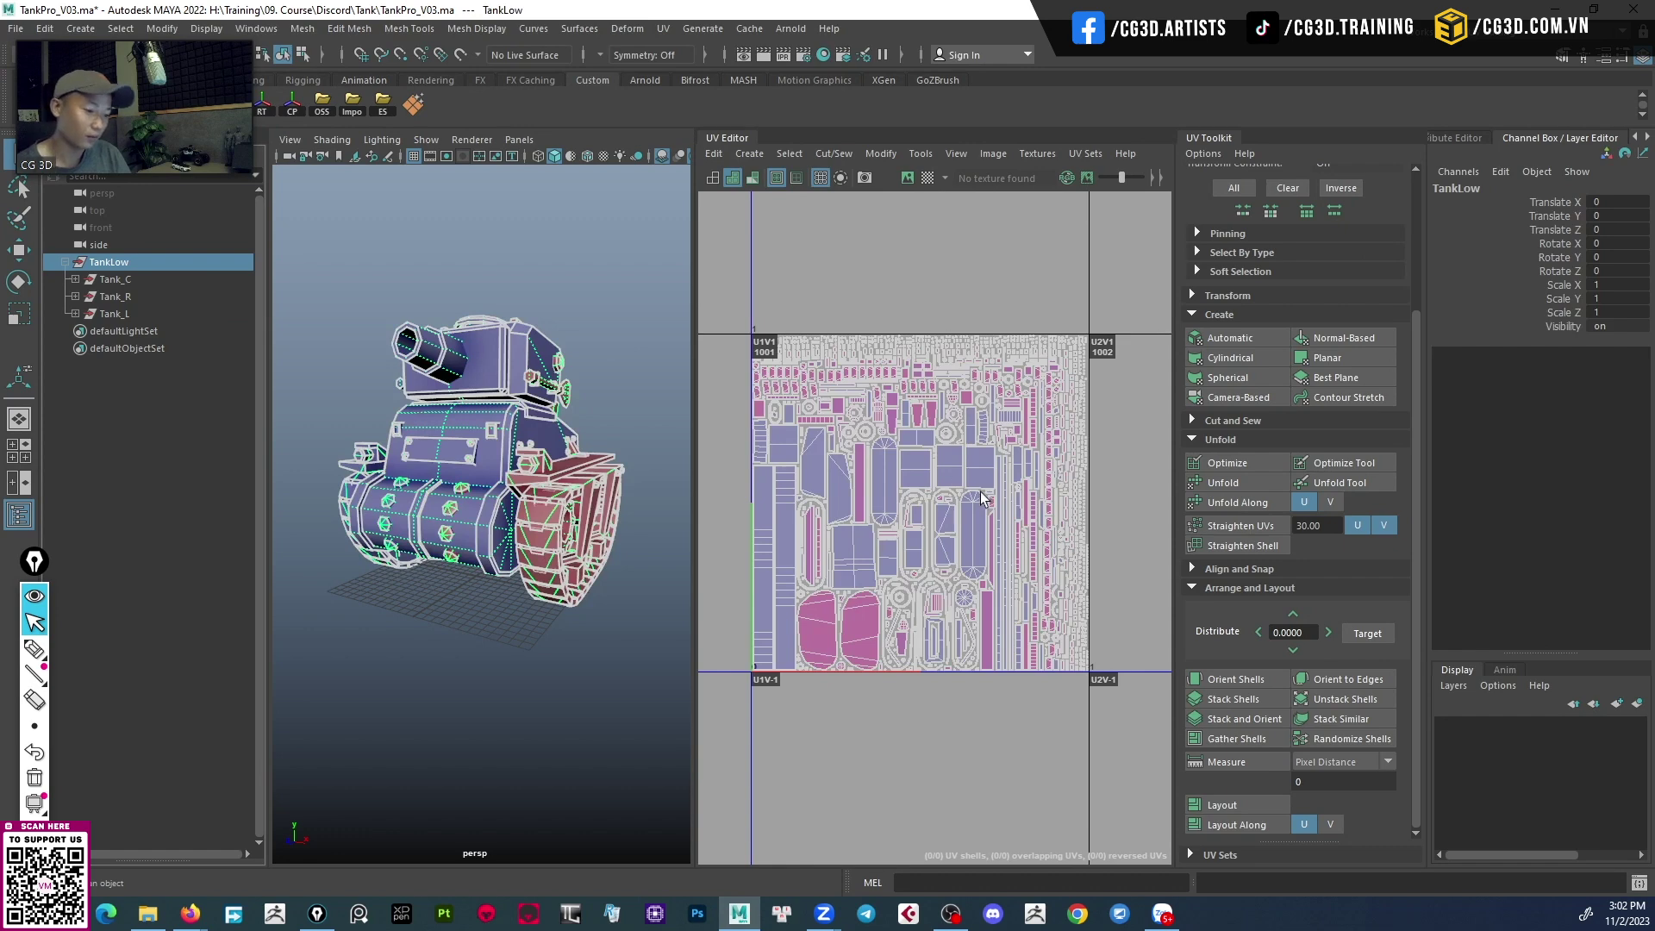
{"action": "scroll", "coordinate": [974, 487], "scroll_direction": "up", "scroll_amount": 1}
{"action": "scroll", "coordinate": [961, 466], "scroll_direction": "up", "scroll_amount": 1}
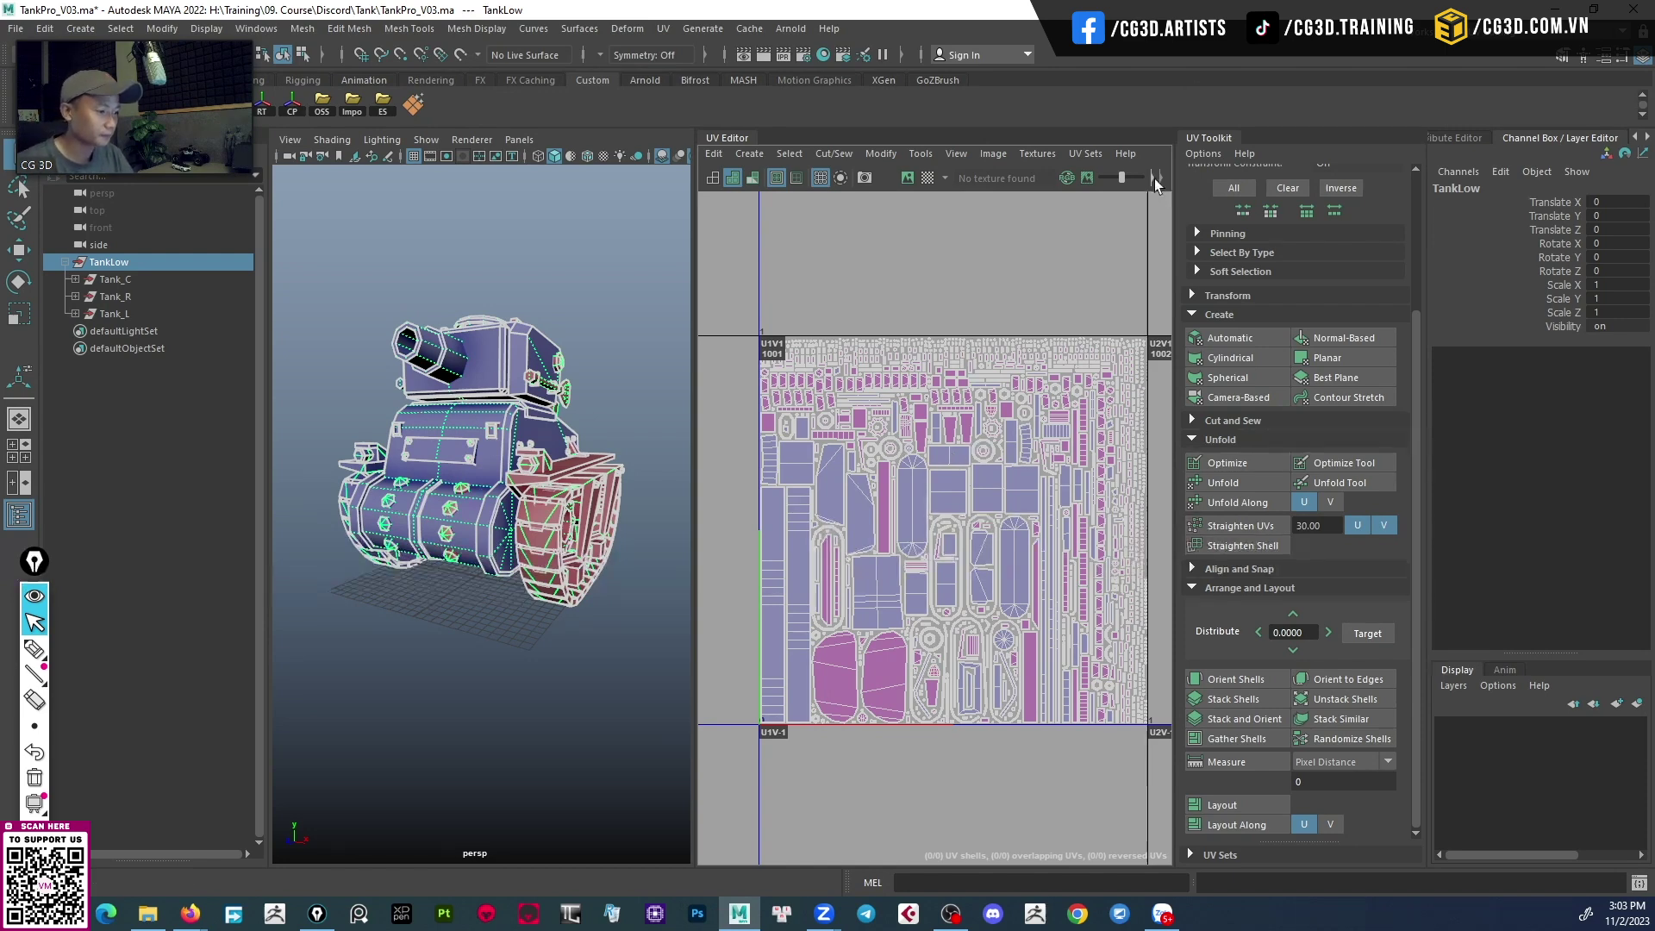
Collapse the UV Toolkit, Channel Box and UV Editor, tumble the view, and deselect the tank.
{"action": "left_click", "coordinate": [1212, 141]}
{"action": "left_click", "coordinate": [1539, 136]}
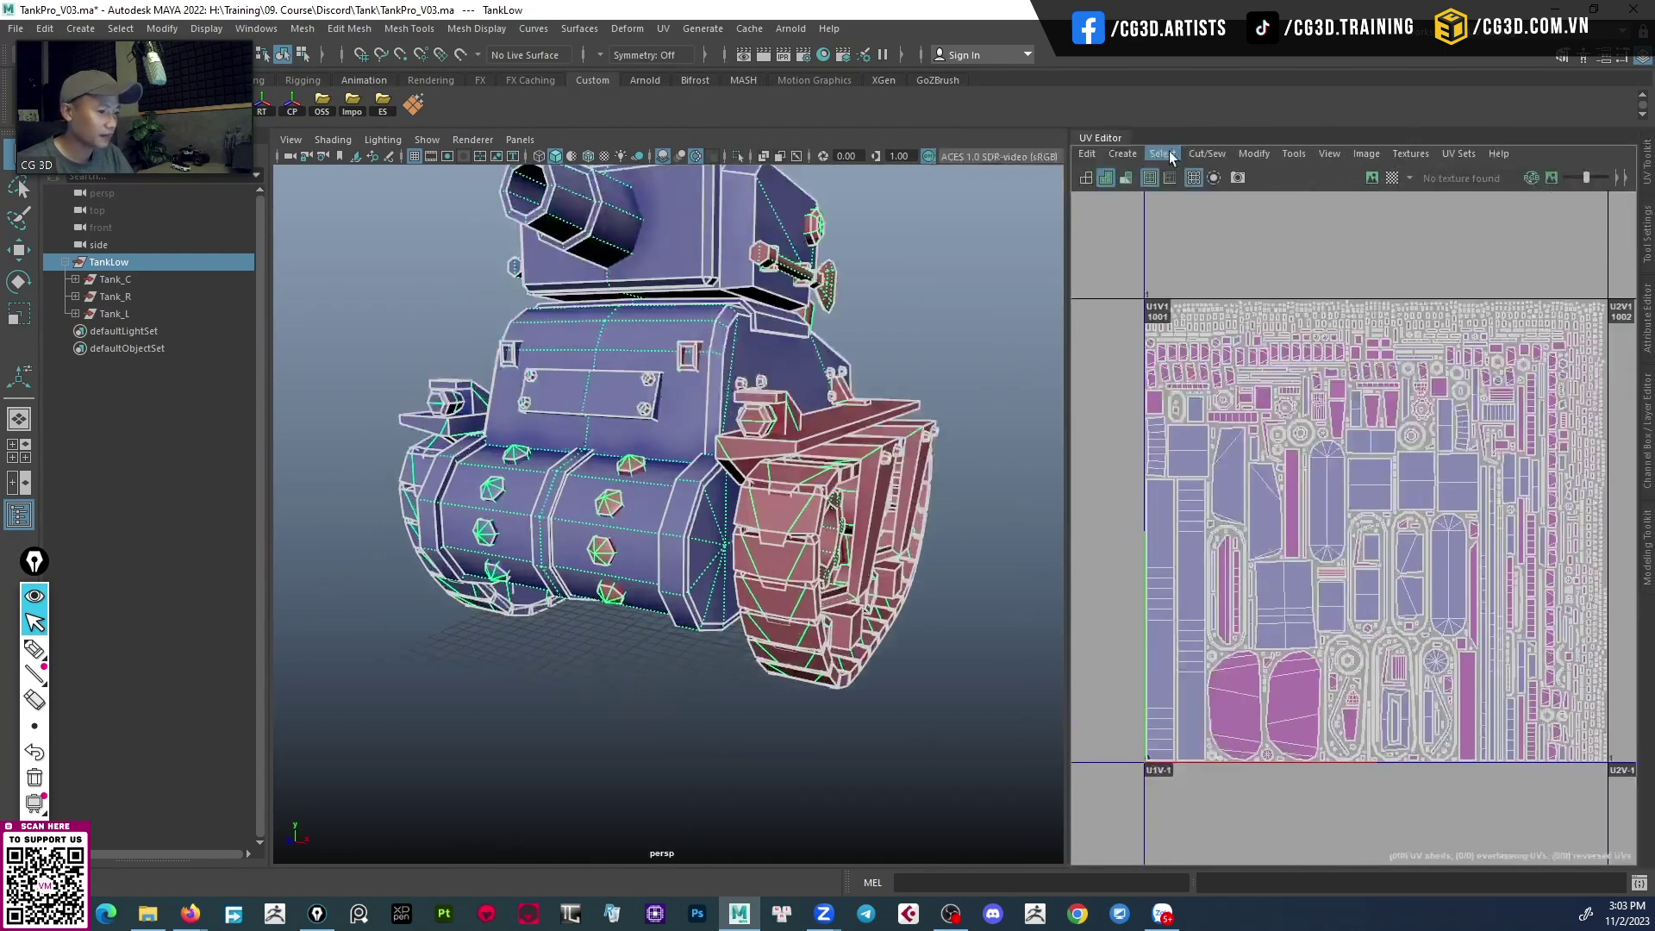
{"action": "left_click", "coordinate": [1106, 140]}
{"action": "right_click_drag", "start_coordinate": [934, 398], "coordinate": [858, 397], "text": "alt"}
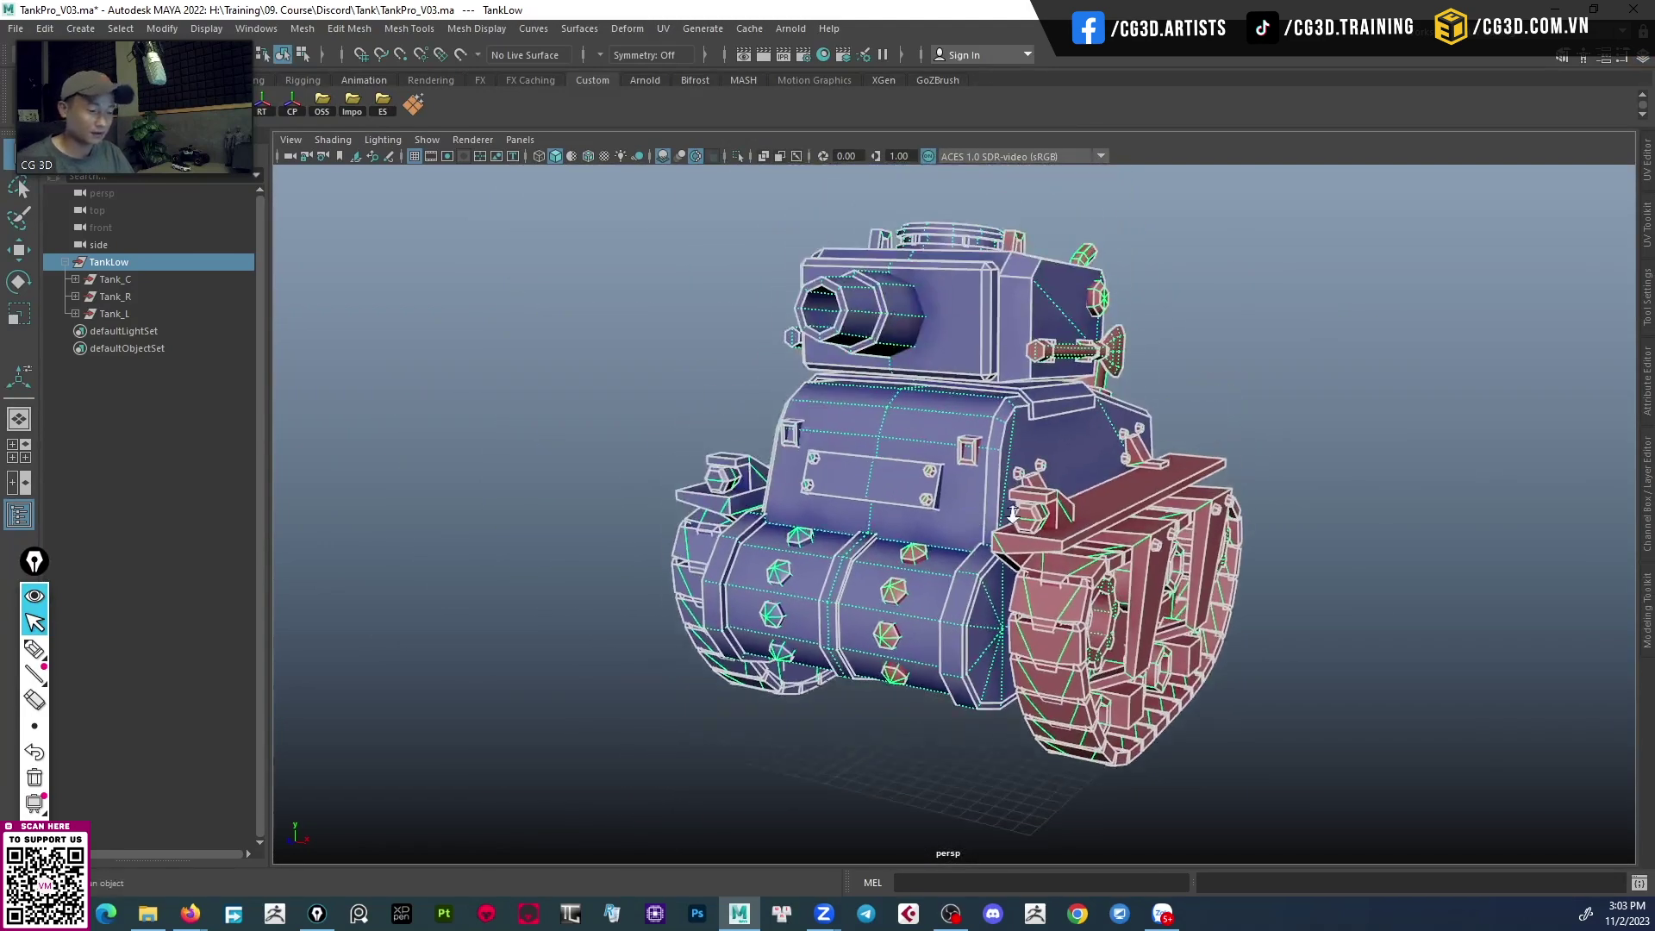
{"action": "left_click_drag", "start_coordinate": [948, 457], "coordinate": [998, 489], "text": "alt"}
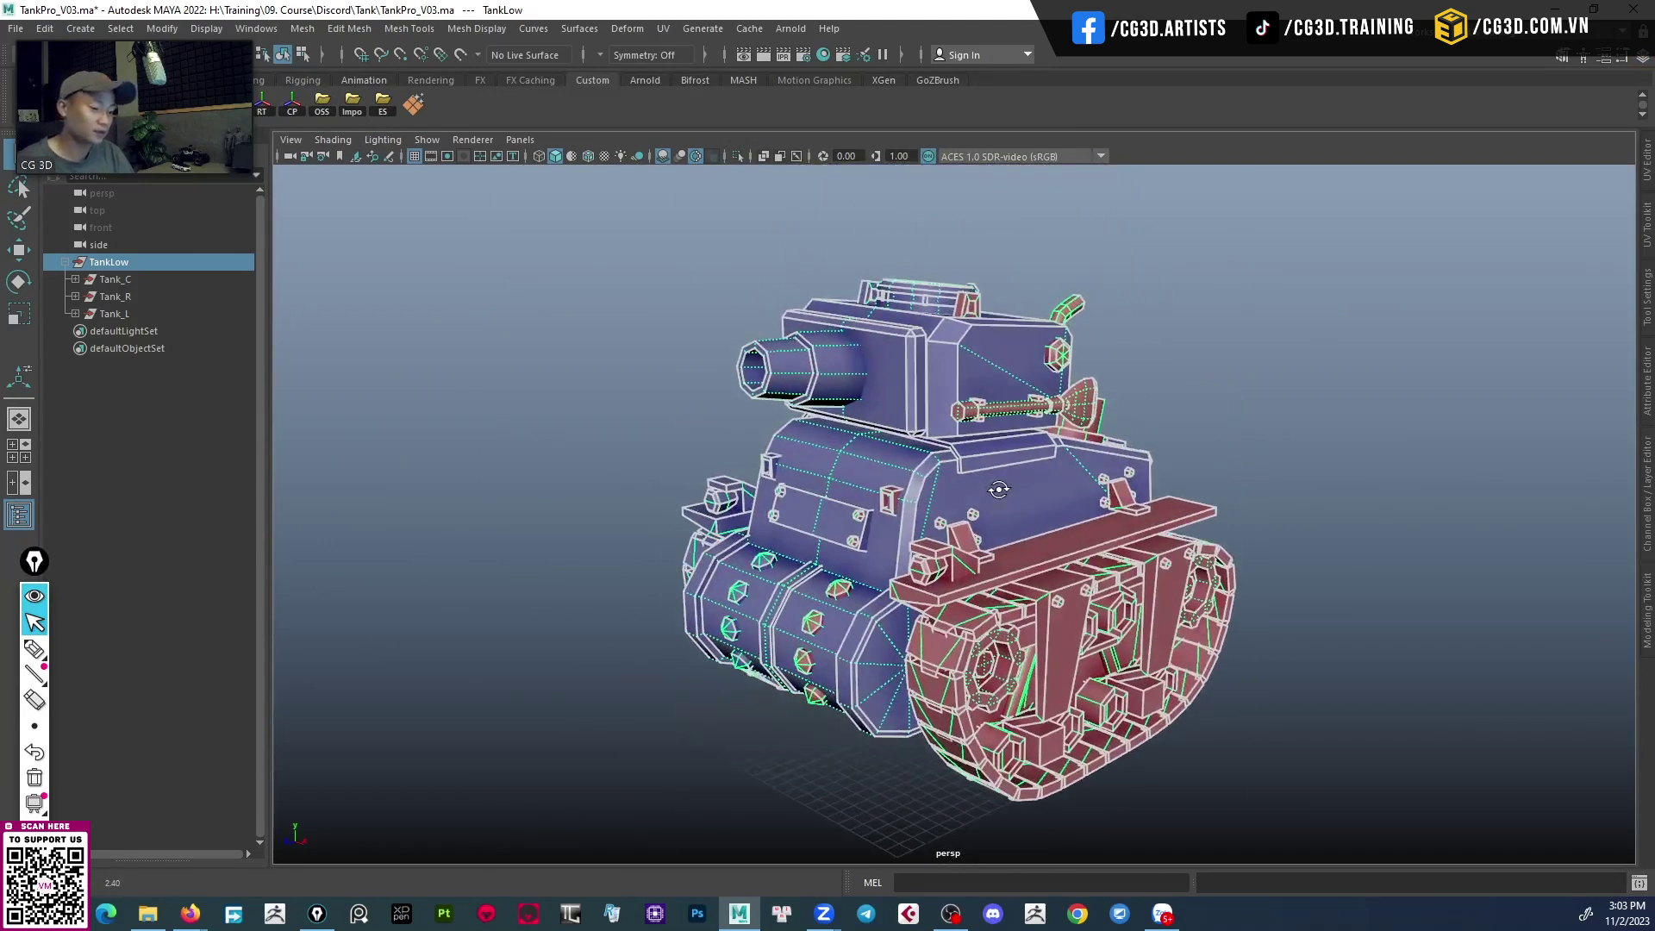
{"action": "left_click", "coordinate": [1269, 400]}
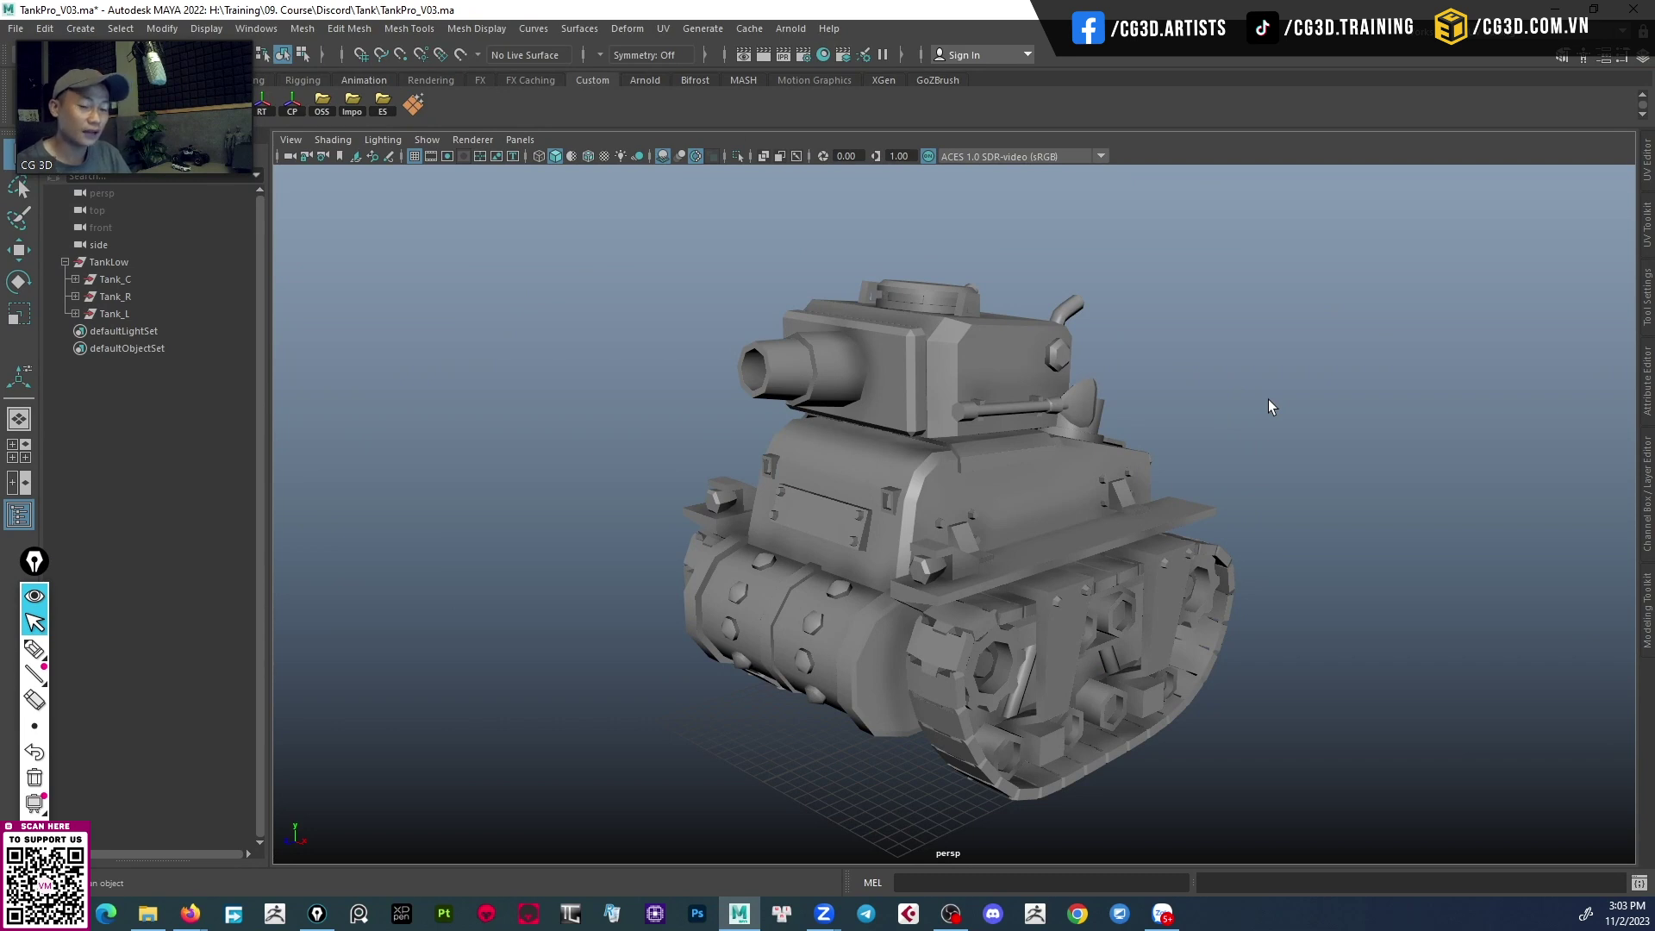